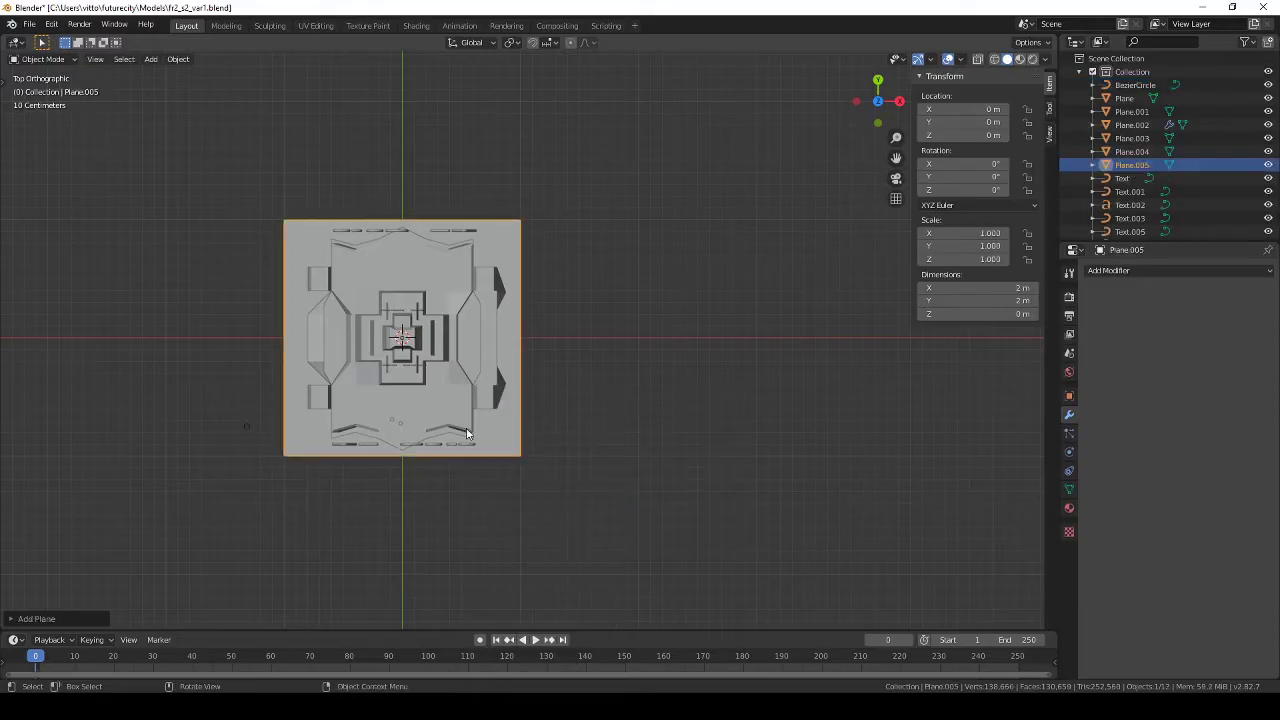
Step: Move the side plane 2 m along X and set its X and Y scale to 0.5
key("g")
key("x")
key("2")
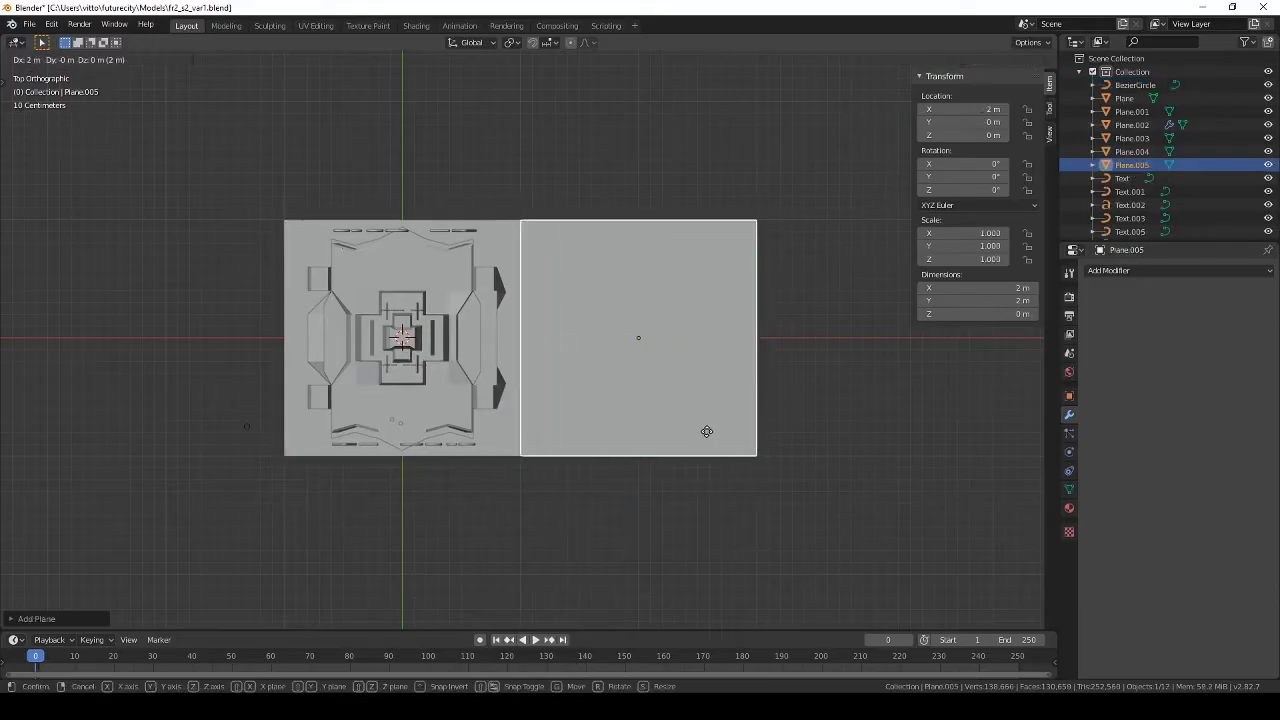
key("Return")
left_click(1069, 396)
double_click(1210, 413)
type(".5")
key("Return")
type("0")
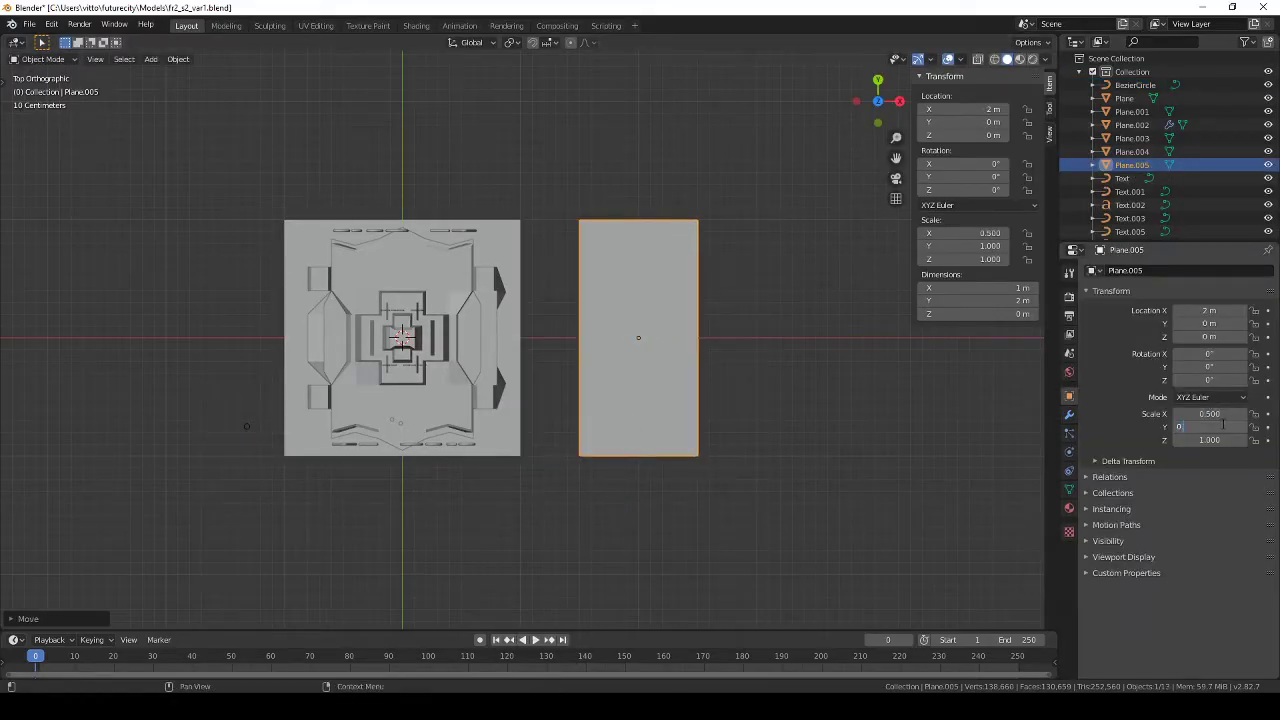
type(".5")
key("Return")
key("a")
Step: Add a new plane at the origin and scale it down in top view
mouse_move(623, 371)
middle_mouse_down()
mouse_move(441, 494)
mouse_move(437, 410)
mouse_move(398, 421)
middle_mouse_up()
key("KP_7")
key("shift+a")
left_click(482, 337)
key("s")
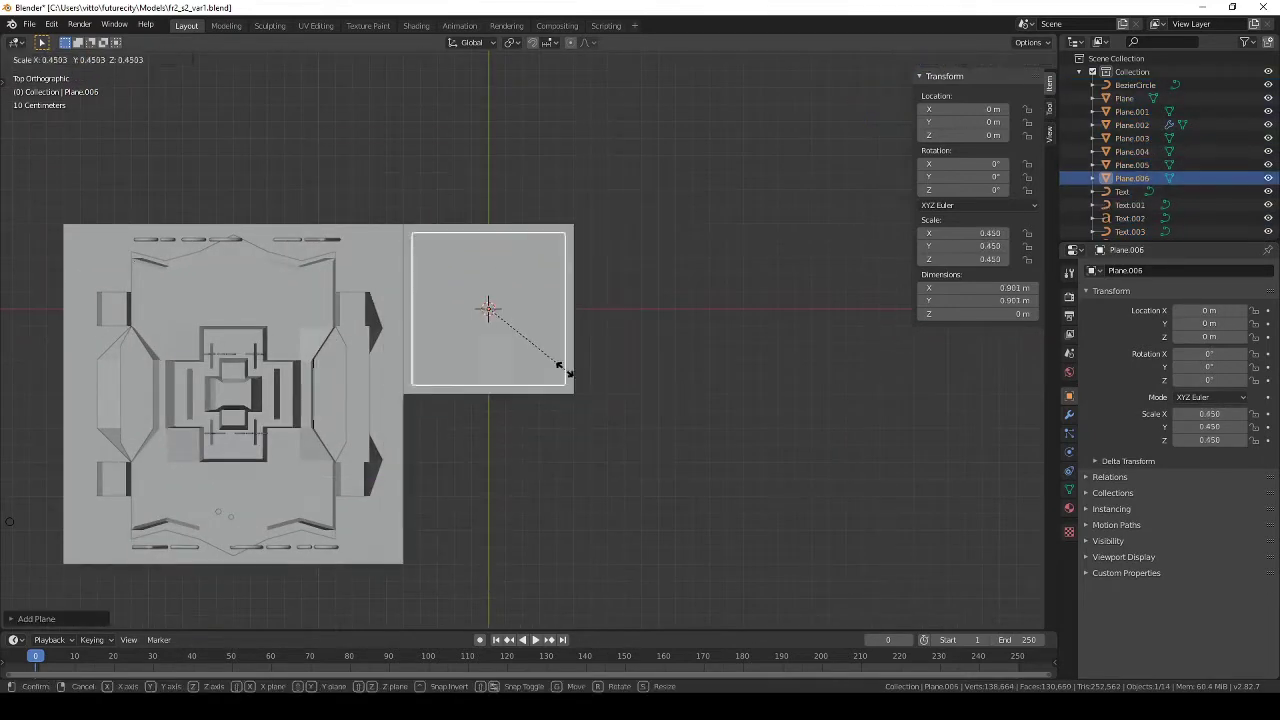
left_click(548, 368)
middle_click_drag(548, 368, 534, 366)
key("KP_7")
Step: Move the new plane's vertices in see-through mode so only its top half remains
key("Tab")
scroll(517, 346, "up", 3)
key("alt+z")
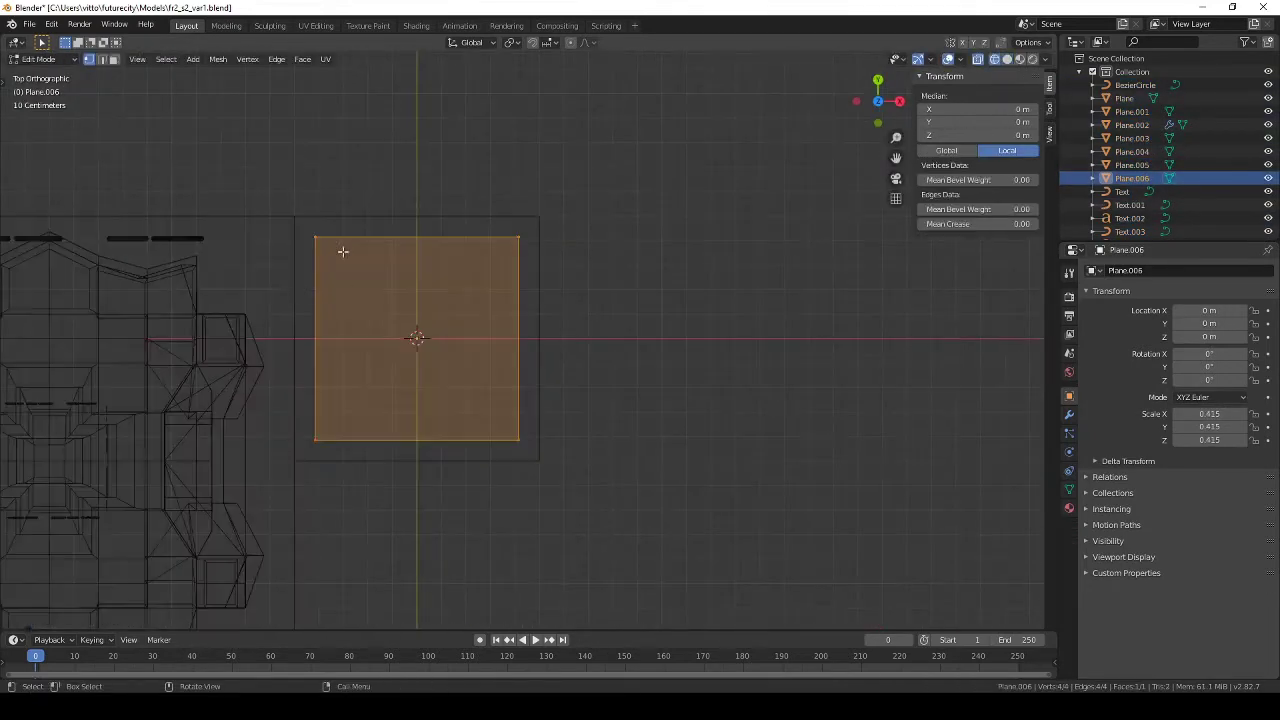
key("Tab")
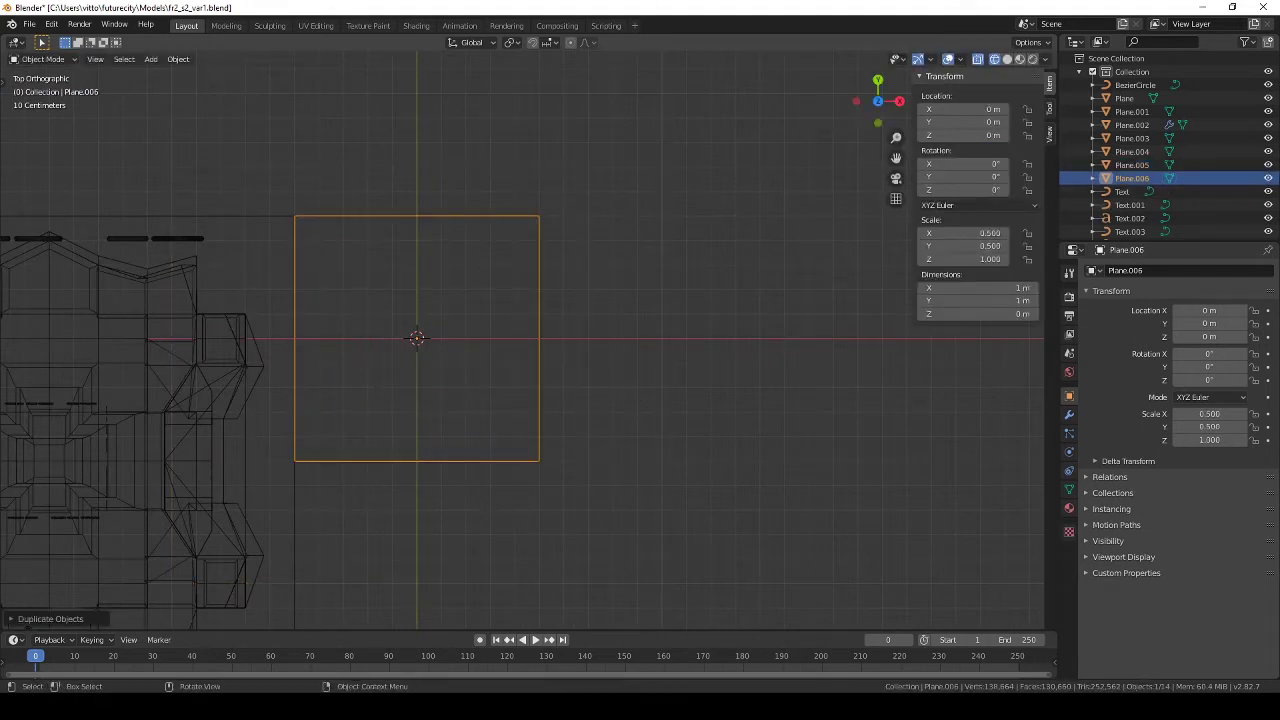
key("Tab")
key("g")
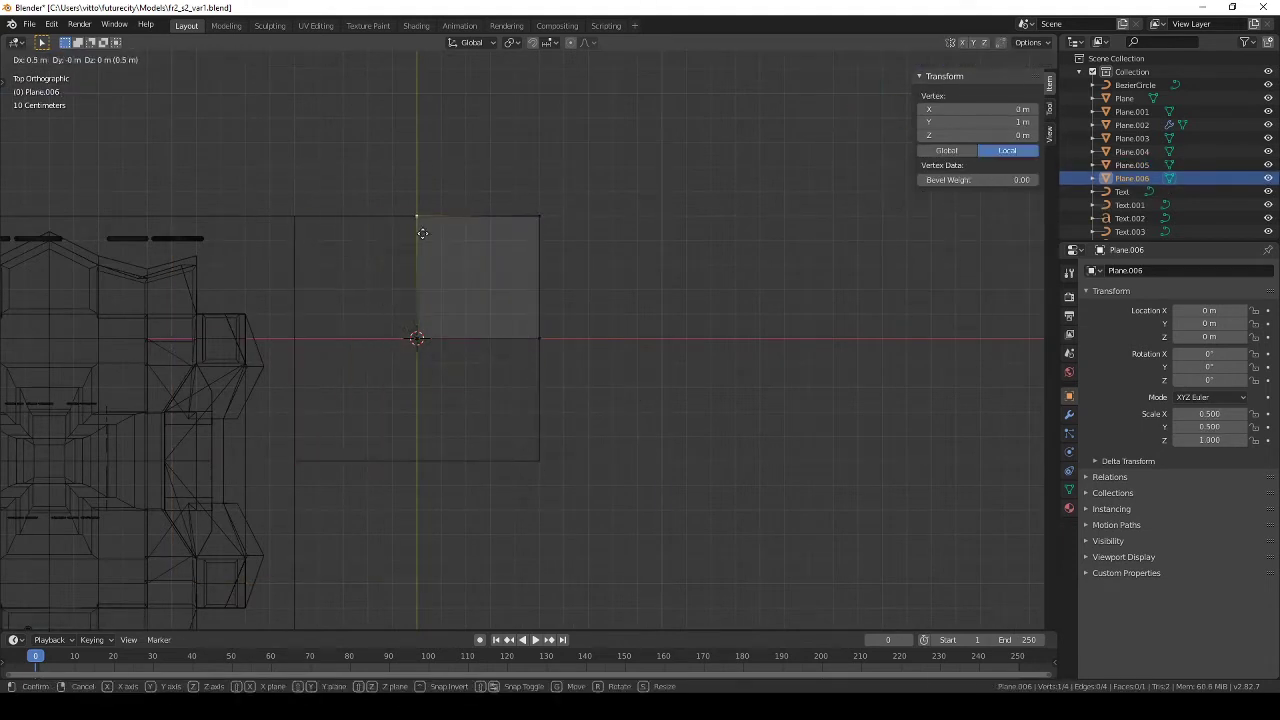
key("g")
left_click(323, 255)
key("Tab")
Step: Give the plane a Y-axis Mirror modifier and scale it smaller
left_click(1069, 414)
left_click(1180, 270)
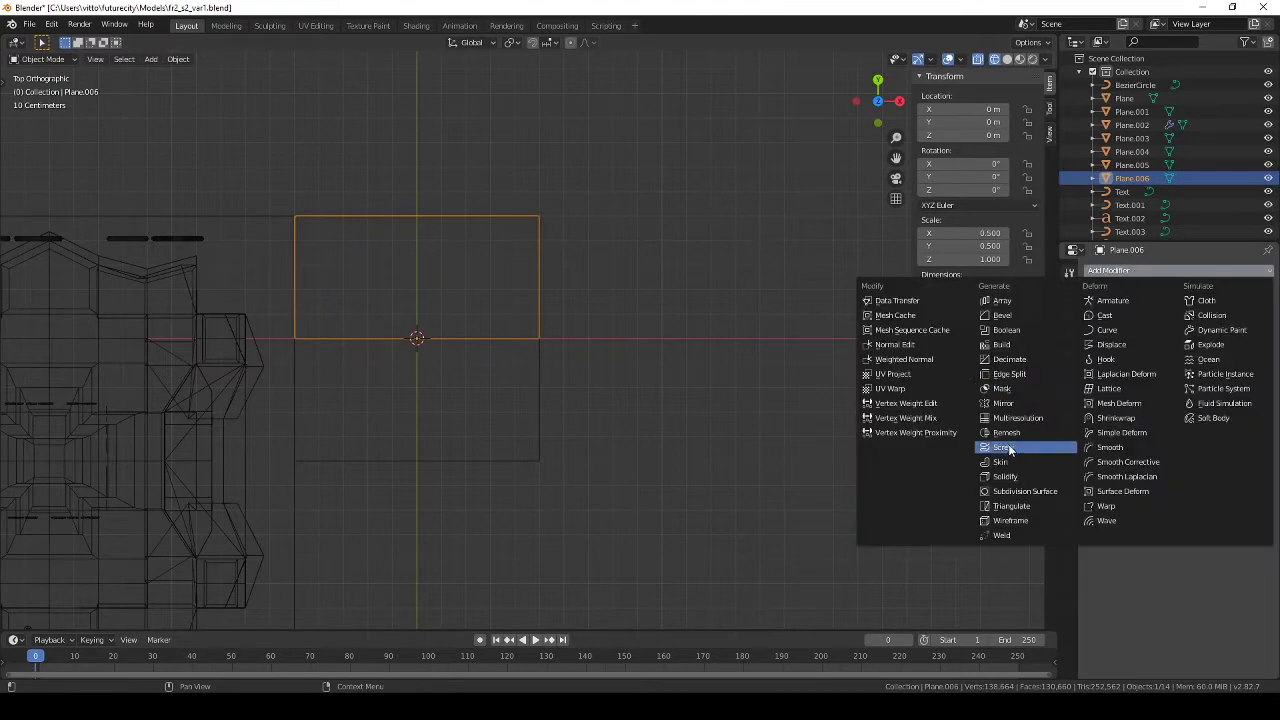
key("Escape")
left_click(1180, 270)
left_click(1116, 358)
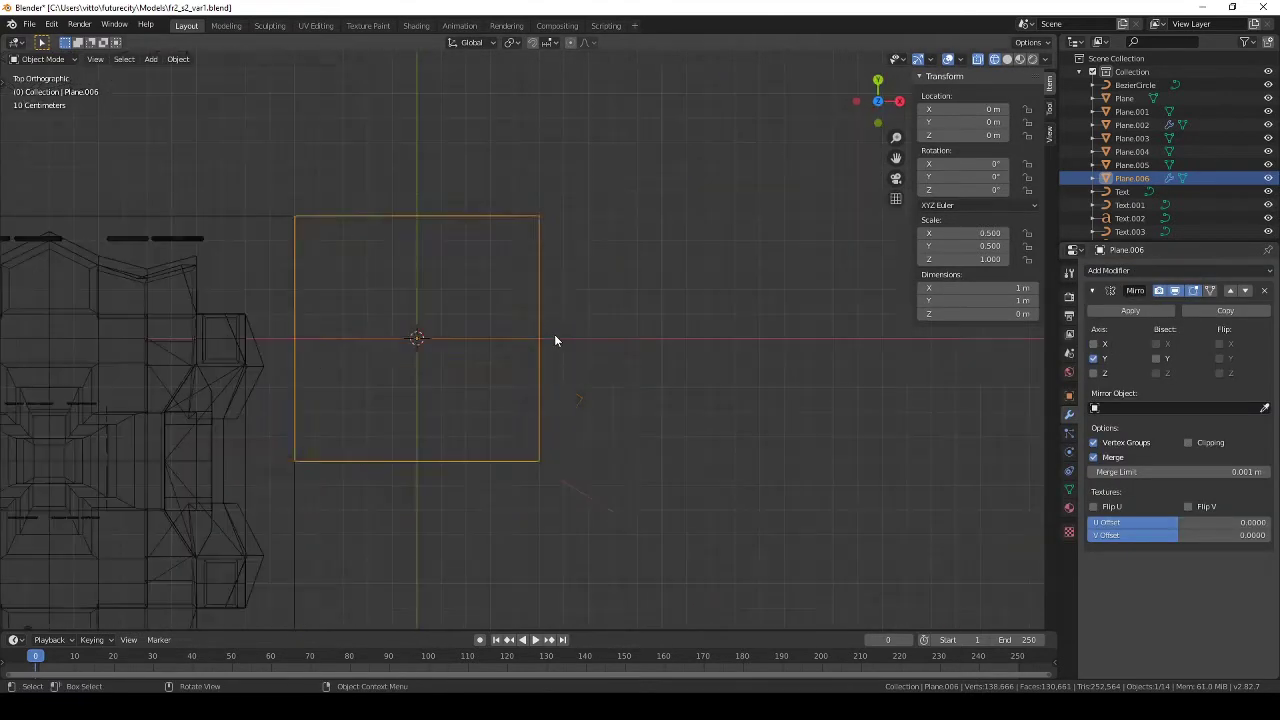
key("s")
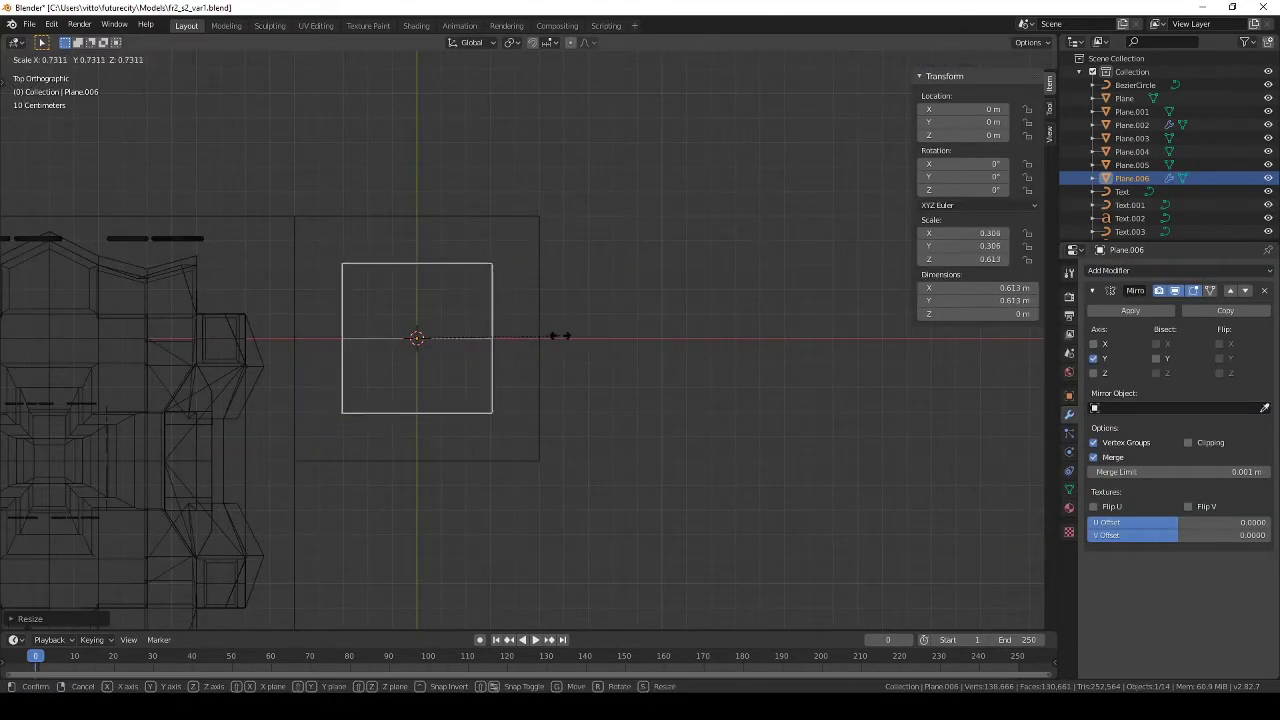
left_click(560, 336)
Step: Slice the plane with four vertical loop cuts and one centred horizontal cut
key("Tab")
right_click(469, 294)
key("Escape")
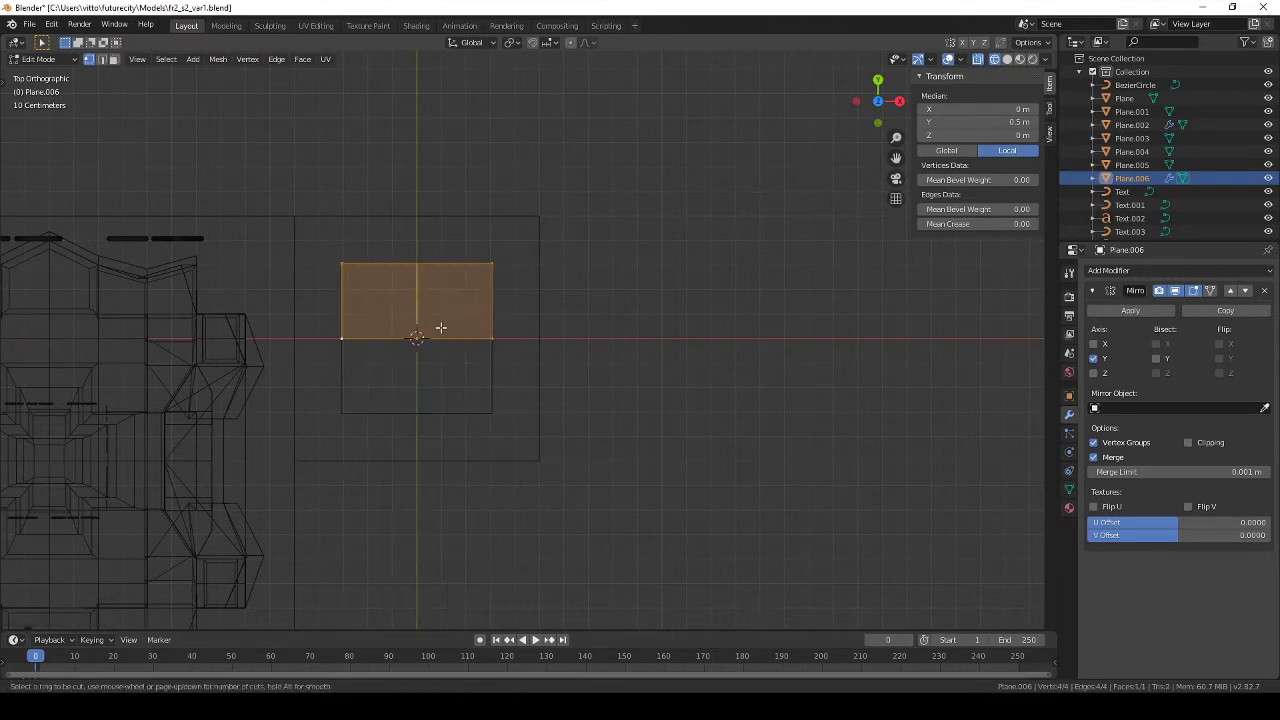
left_click(442, 319)
right_click(443, 290)
key("ctrl+r")
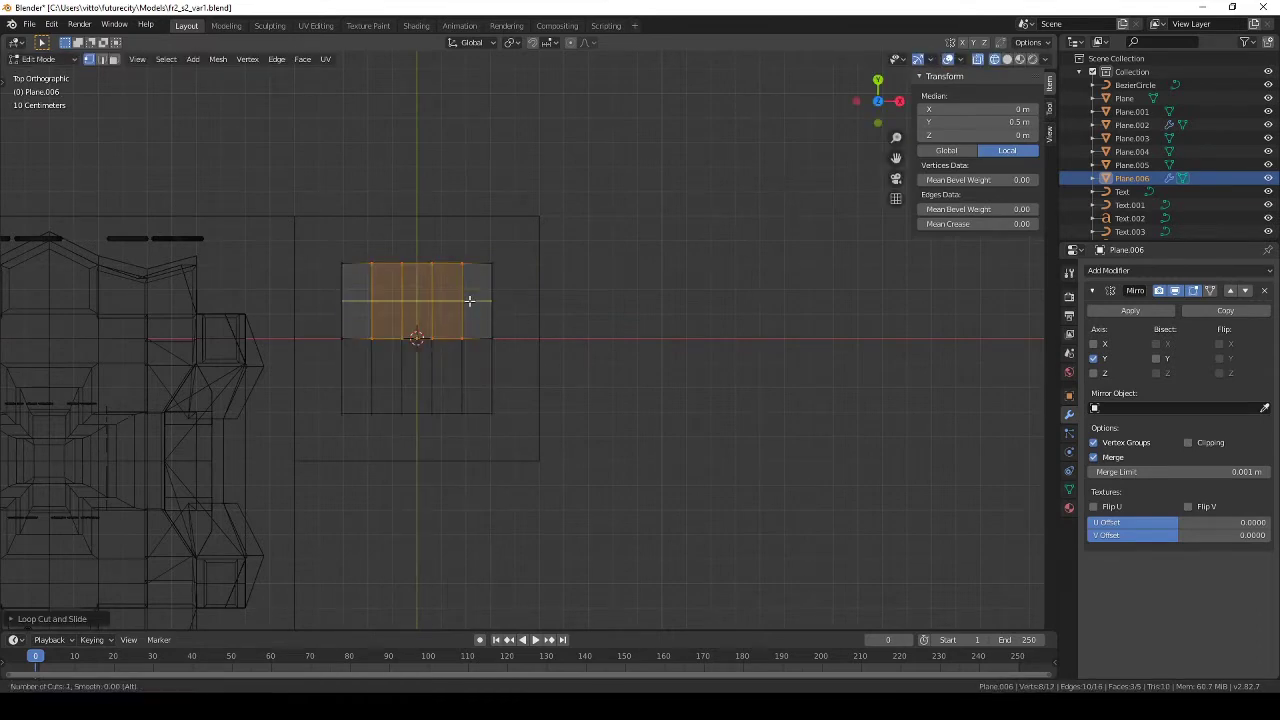
middle_click_drag(536, 233, 463, 314)
key("KP_7")
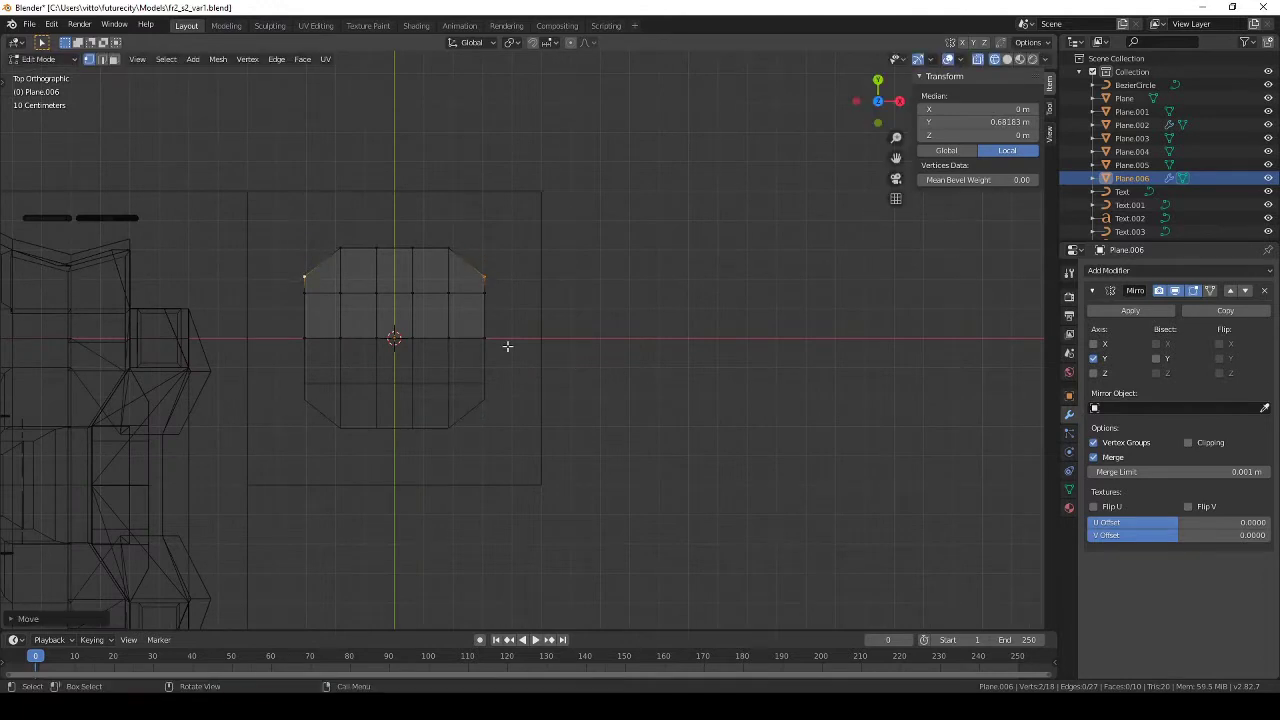
left_click(393, 250)
Step: Delete the top edge with its face and check the new outline among the buildings
left_click(395, 248)
key("Delete")
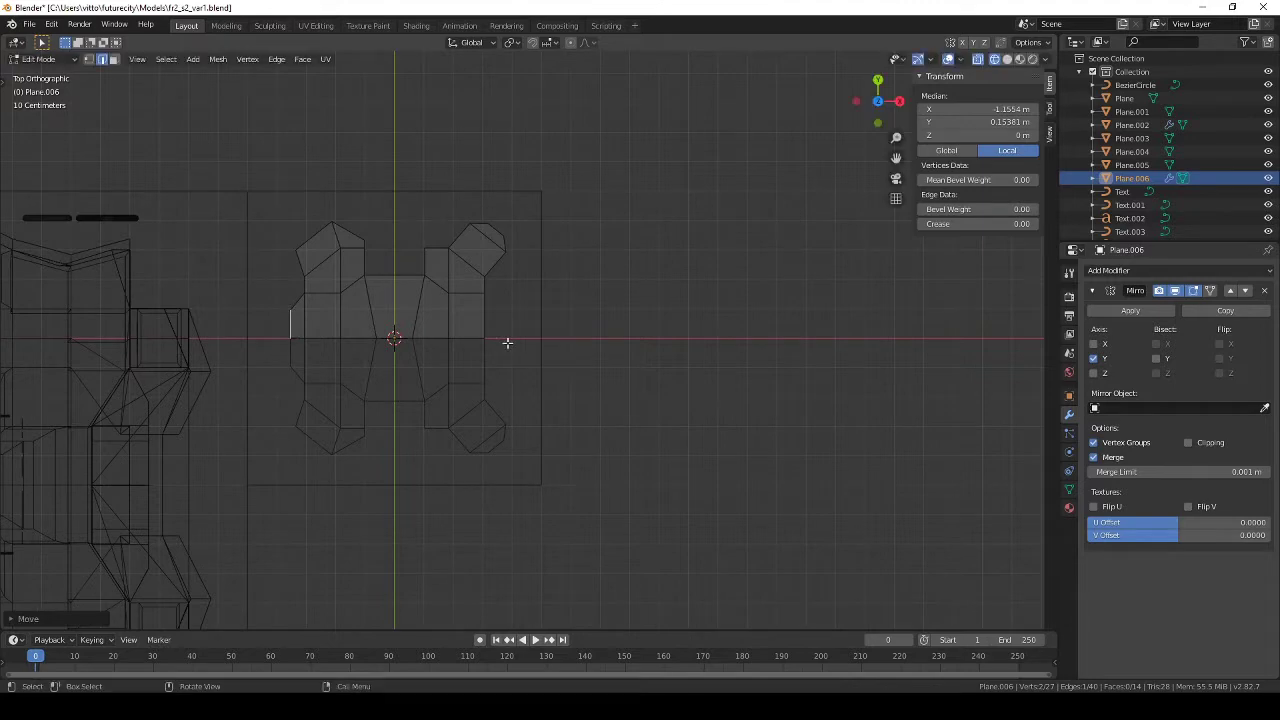
scroll(507, 343, "up", 2)
scroll(460, 343, "up", 1)
key("Tab")
key("Tab")
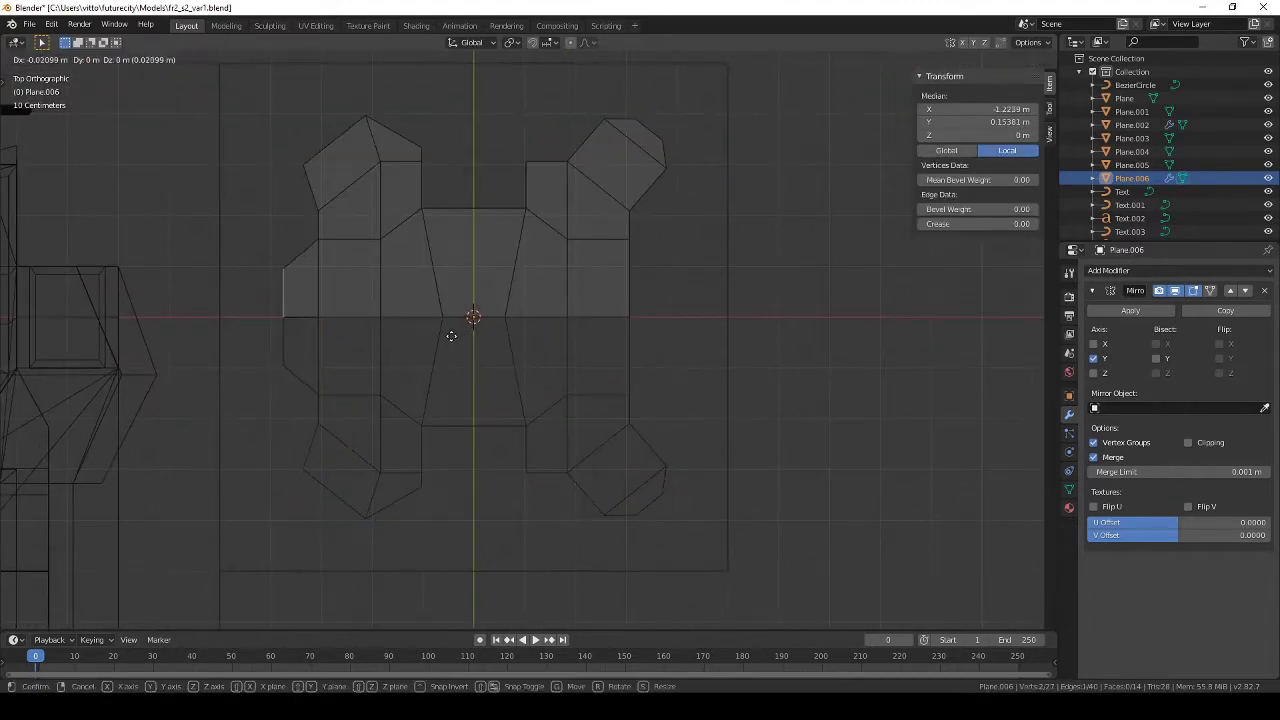
left_click(432, 336)
scroll(480, 390, "down", 3)
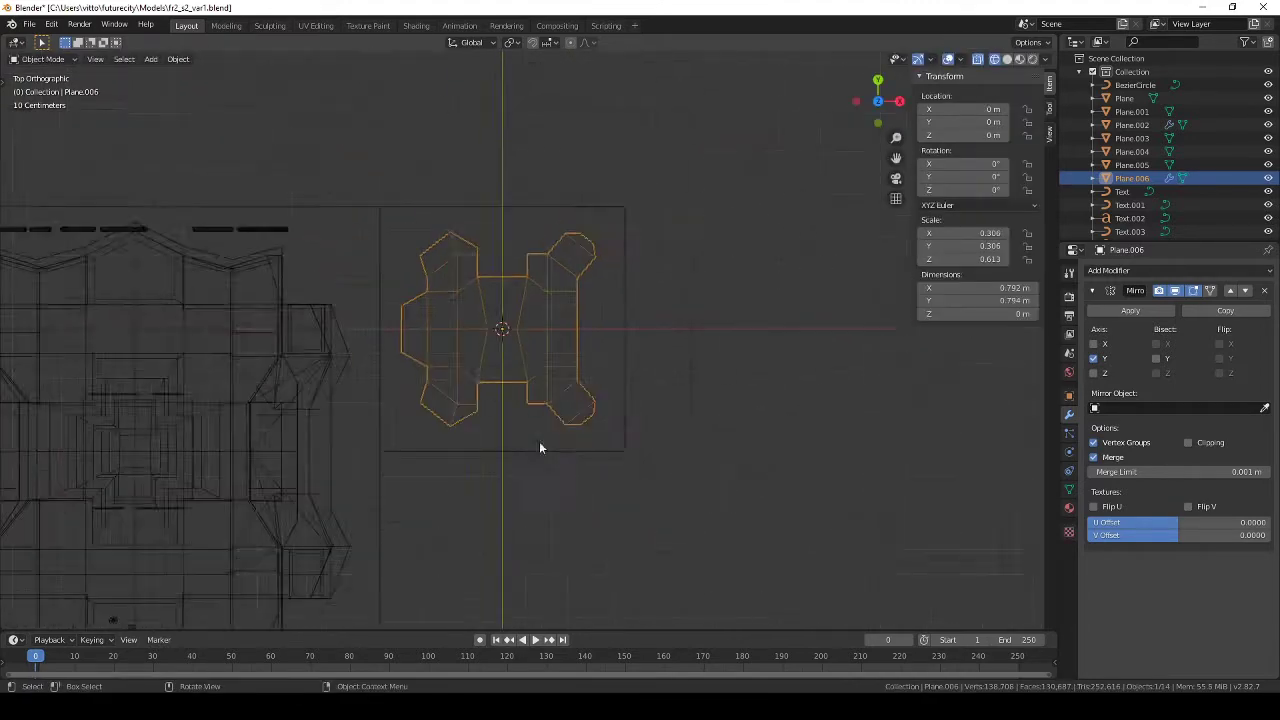
mouse_move(540, 443)
middle_mouse_down()
mouse_move(635, 477)
mouse_move(486, 505)
mouse_move(377, 505)
mouse_move(614, 500)
middle_mouse_up()
Step: Undo the unwanted extrusion and delete the leftover edge with its face in wireframe
key("ctrl+z")
key("KP_7")
key("alt+z")
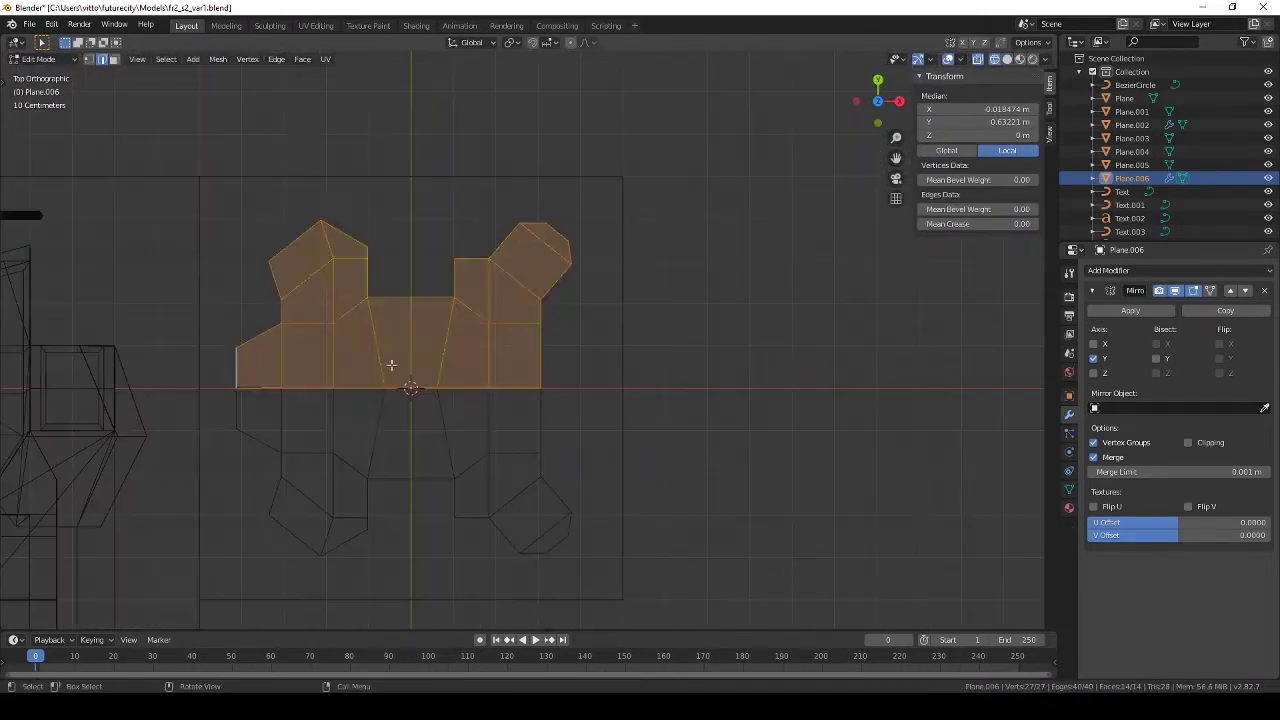
left_click(281, 345)
key("x")
left_click(242, 354)
Step: Delete the upper-left vertices and reposition the remaining corner vertex
left_click(88, 59)
key("x")
left_click(257, 354)
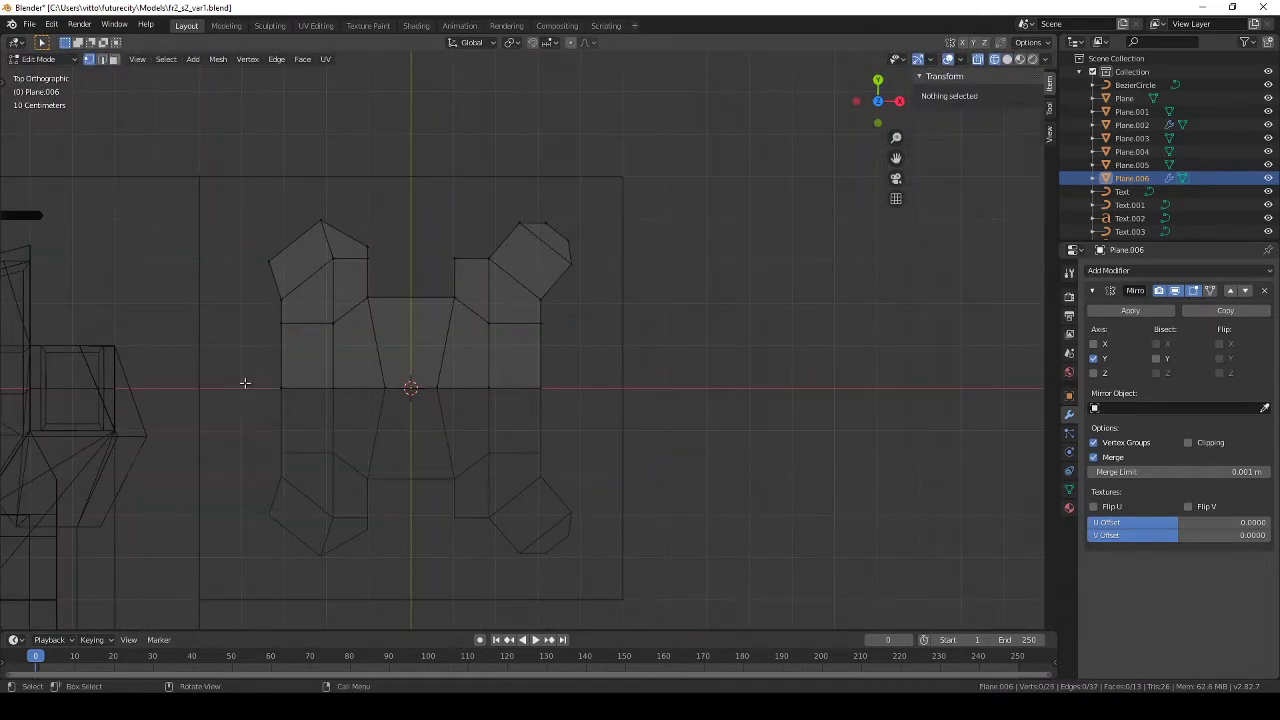
left_click(269, 258)
key("x")
left_click(269, 256)
key("g")
left_click(375, 262)
Step: Fill a face between the top-right wing vertices
key("Tab")
scroll(469, 364, "down", 5)
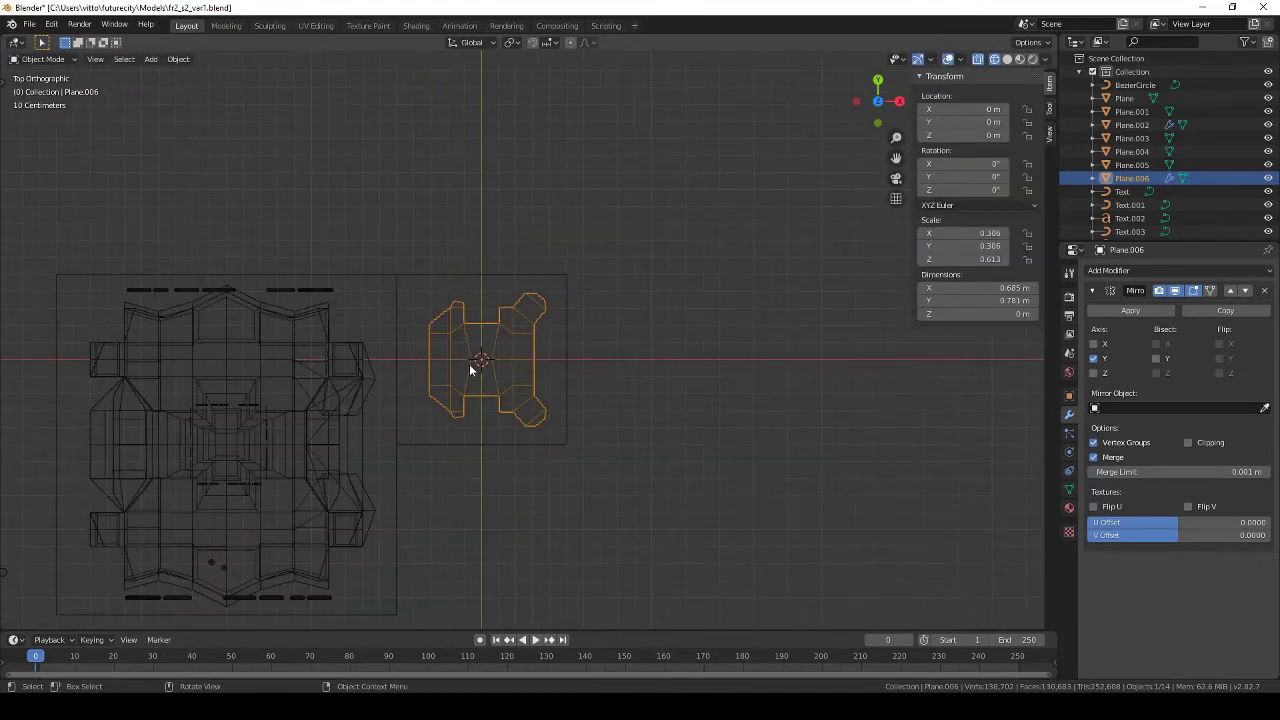
middle_click_drag(469, 364, 560, 315)
key("Tab")
key("KP_7")
scroll(560, 315, "up", 5)
key("alt+a")
left_click(517, 249)
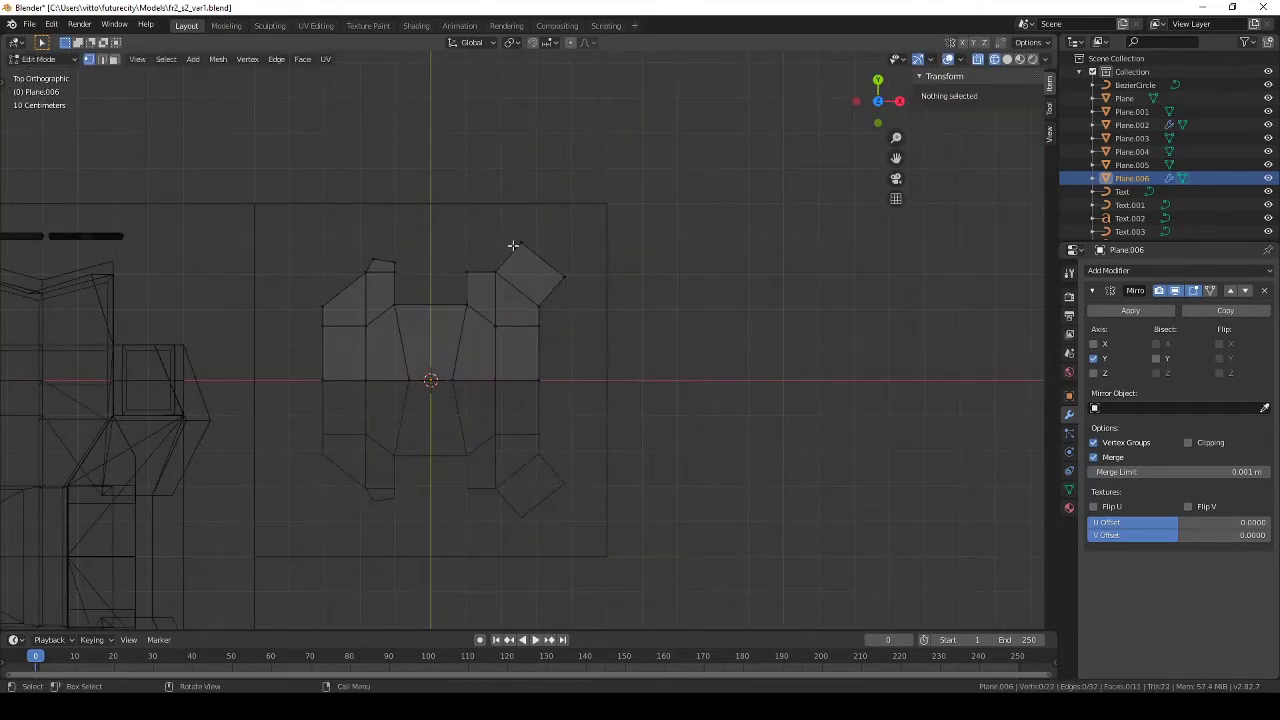
key("f")
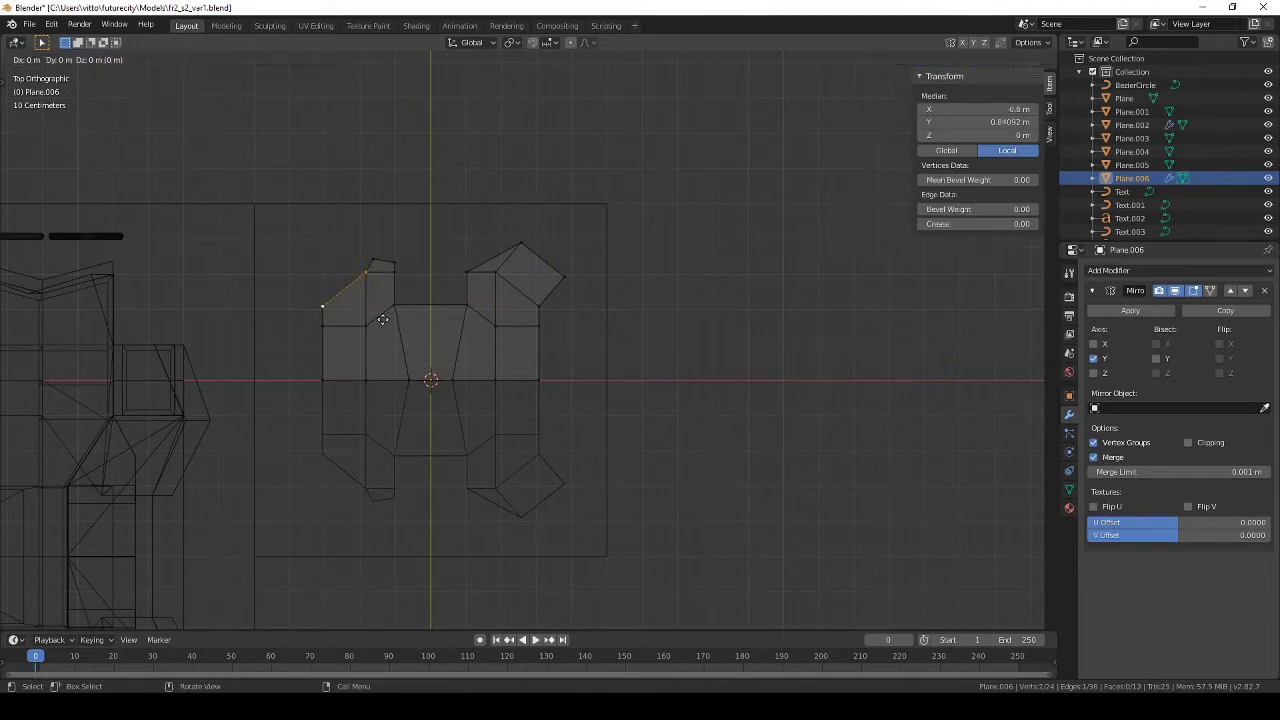
scroll(410, 265, "down", 5)
mouse_move(410, 265)
middle_mouse_down()
mouse_move(557, 366)
mouse_move(608, 491)
middle_mouse_up()
Step: Add a centred loop cut across the left wing to step its outline
key("Tab")
key("z")
left_click(466, 393)
scroll(466, 395, "up", 3)
mouse_move(466, 395)
middle_mouse_down()
mouse_move(828, 362)
mouse_move(448, 370)
mouse_move(744, 383)
mouse_move(571, 323)
middle_mouse_up()
key("Tab")
key("KP_7")
key("KP_7")
middle_click_drag(490, 344, 547, 354, "shift")
left_click(376, 230)
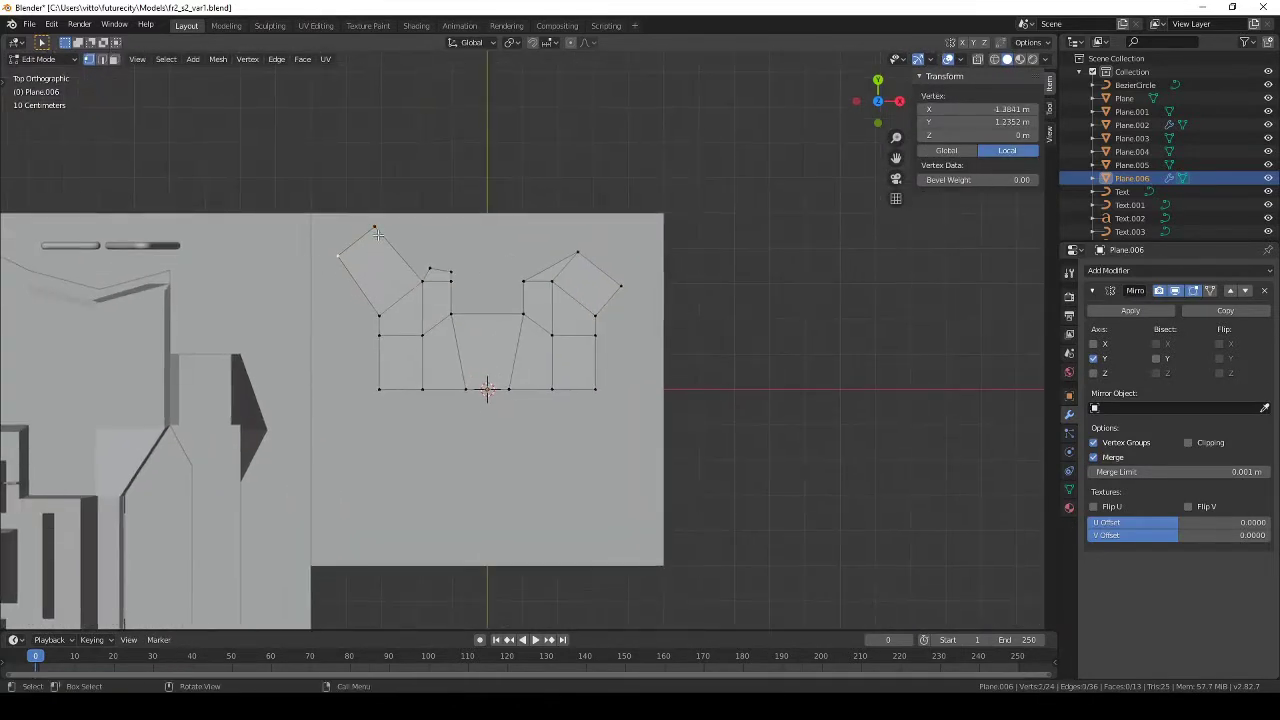
scroll(534, 239, "up", 1)
left_click(302, 244)
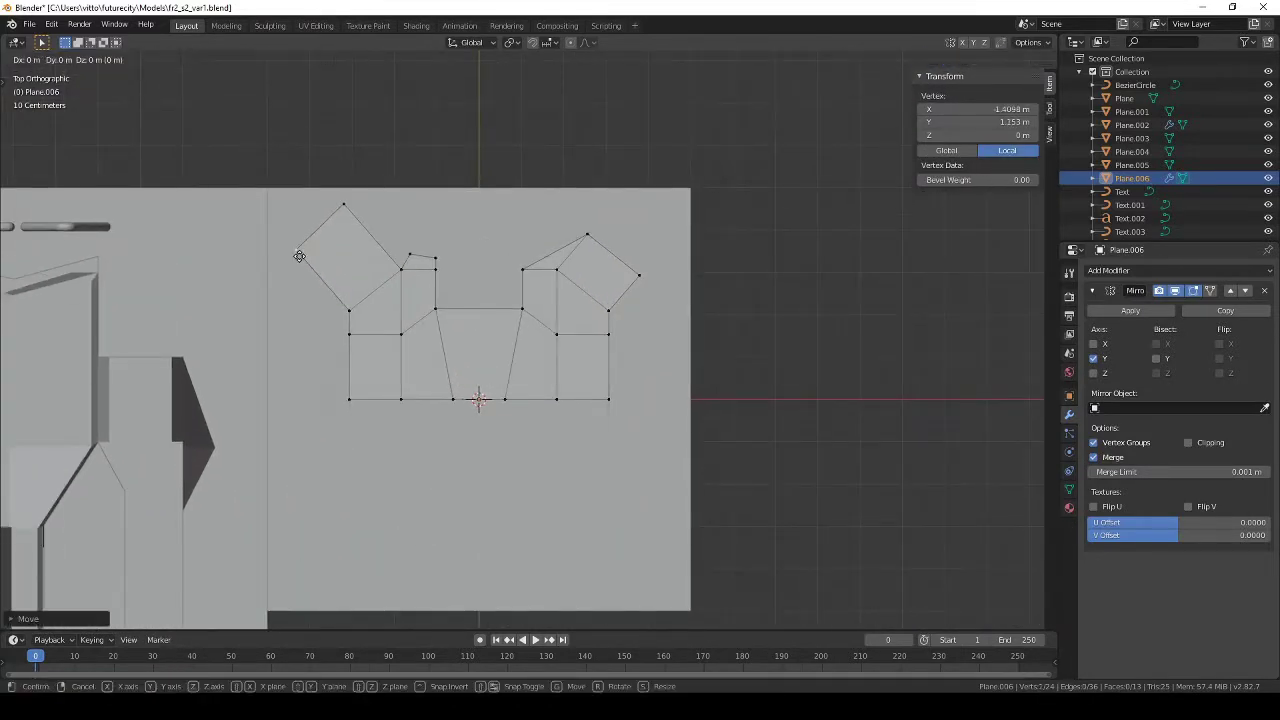
left_click(340, 258)
right_click(340, 258)
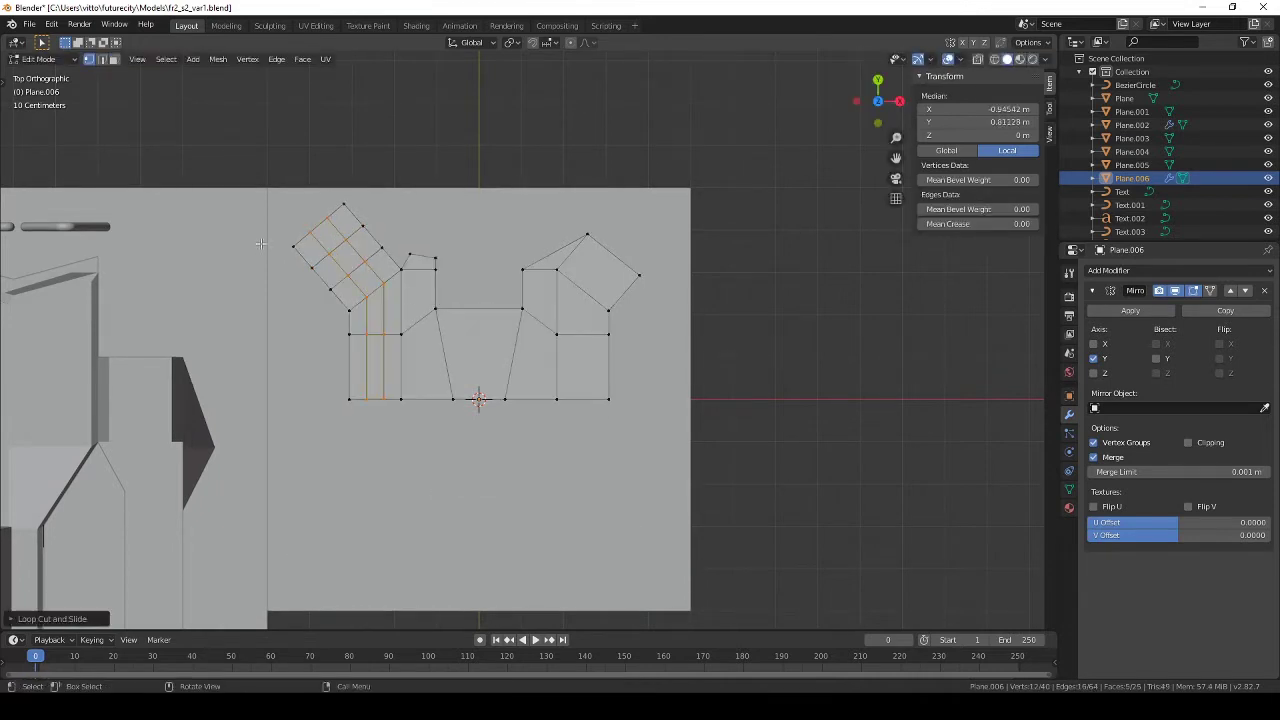
Step: Extrude a strip along the right side and raise the top middle edge
key("alt+a")
key("Tab")
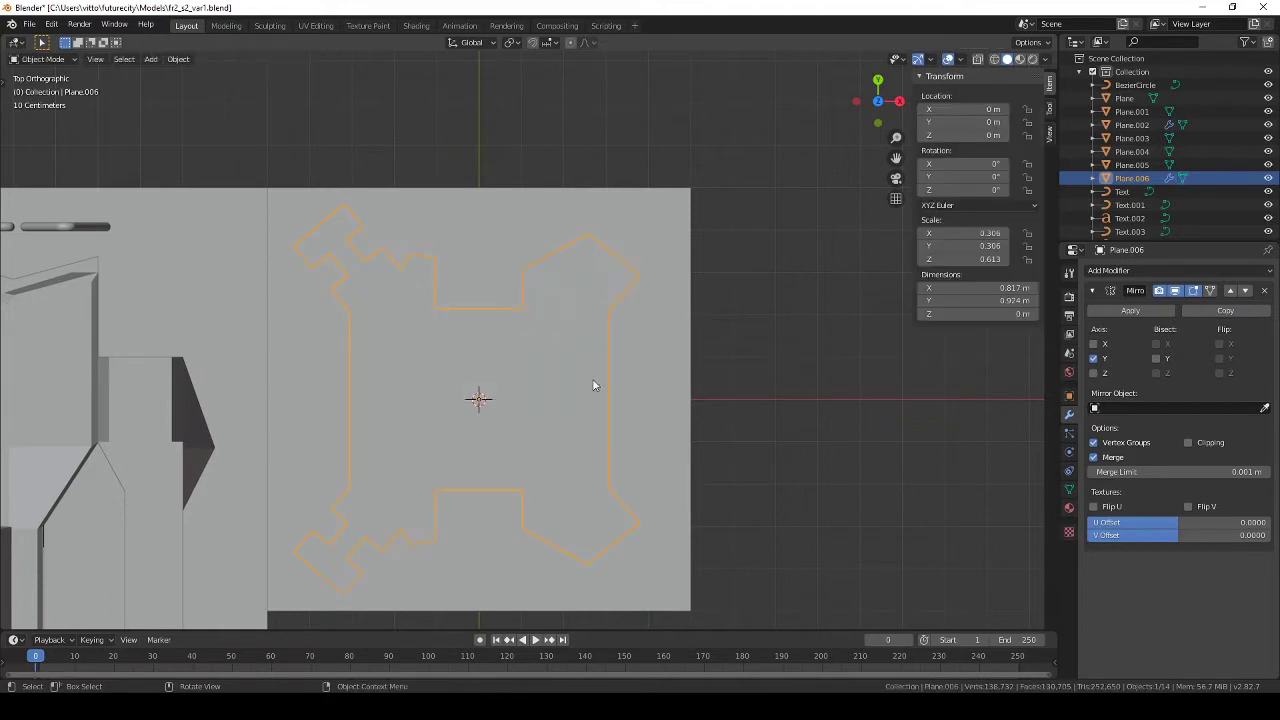
middle_click_drag(624, 401, 530, 329, "shift")
key("Tab")
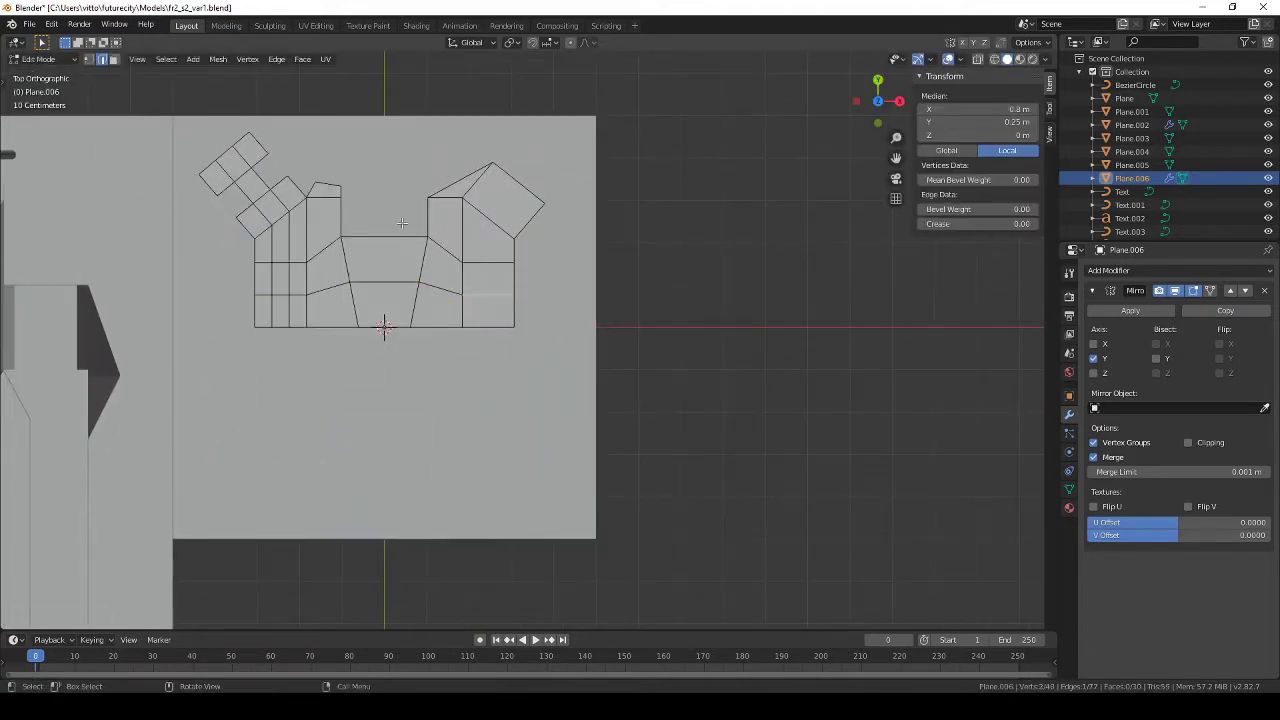
key("shift+z")
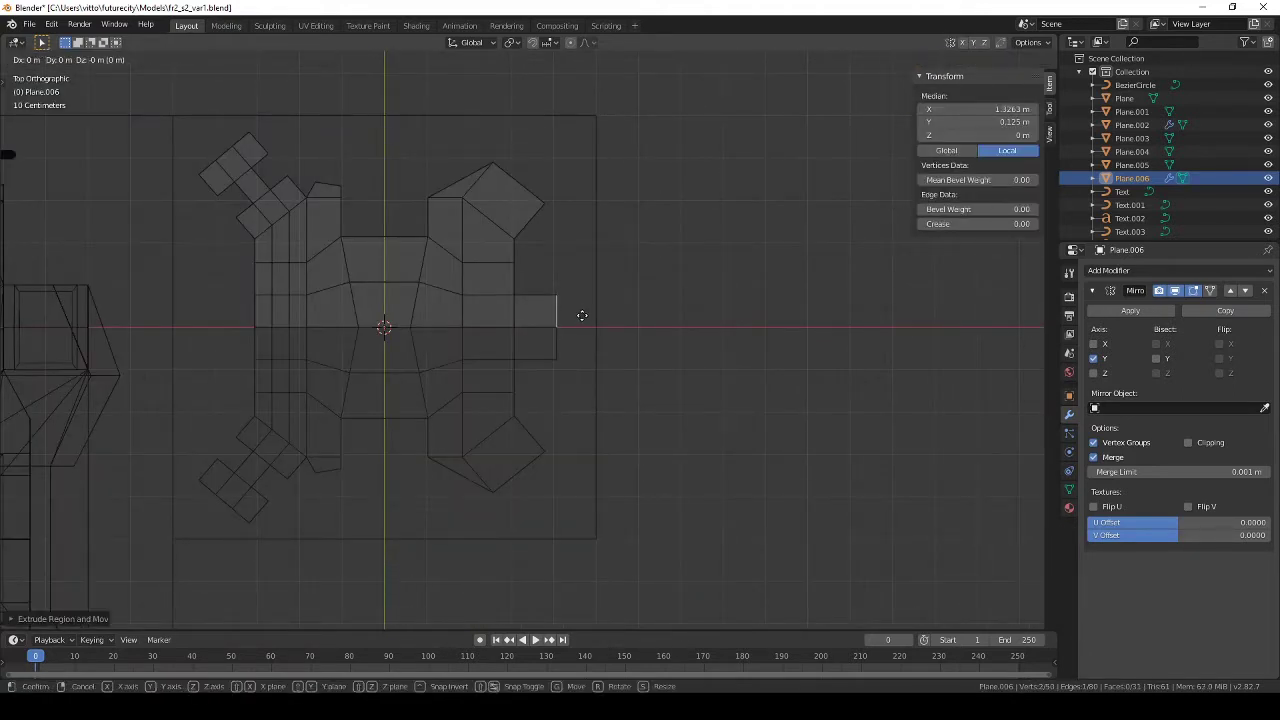
left_click(564, 315)
key("a")
scroll(566, 320, "down", 2)
left_click(443, 282)
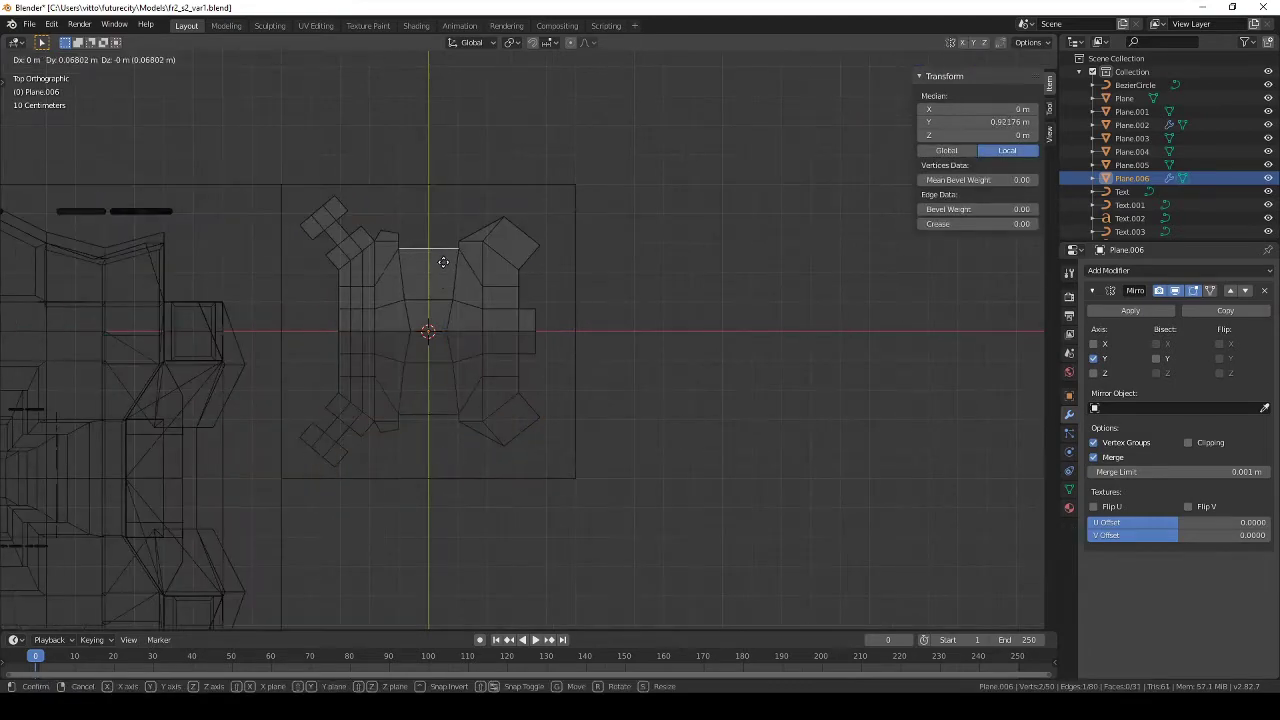
key("Tab")
mouse_move(443, 264)
middle_mouse_down()
mouse_move(497, 346)
mouse_move(574, 384)
mouse_move(569, 360)
mouse_move(509, 354)
mouse_move(563, 354)
middle_mouse_up()
Step: Reposition the top-left wing edges of the tower footprint in top view
key("shift+z")
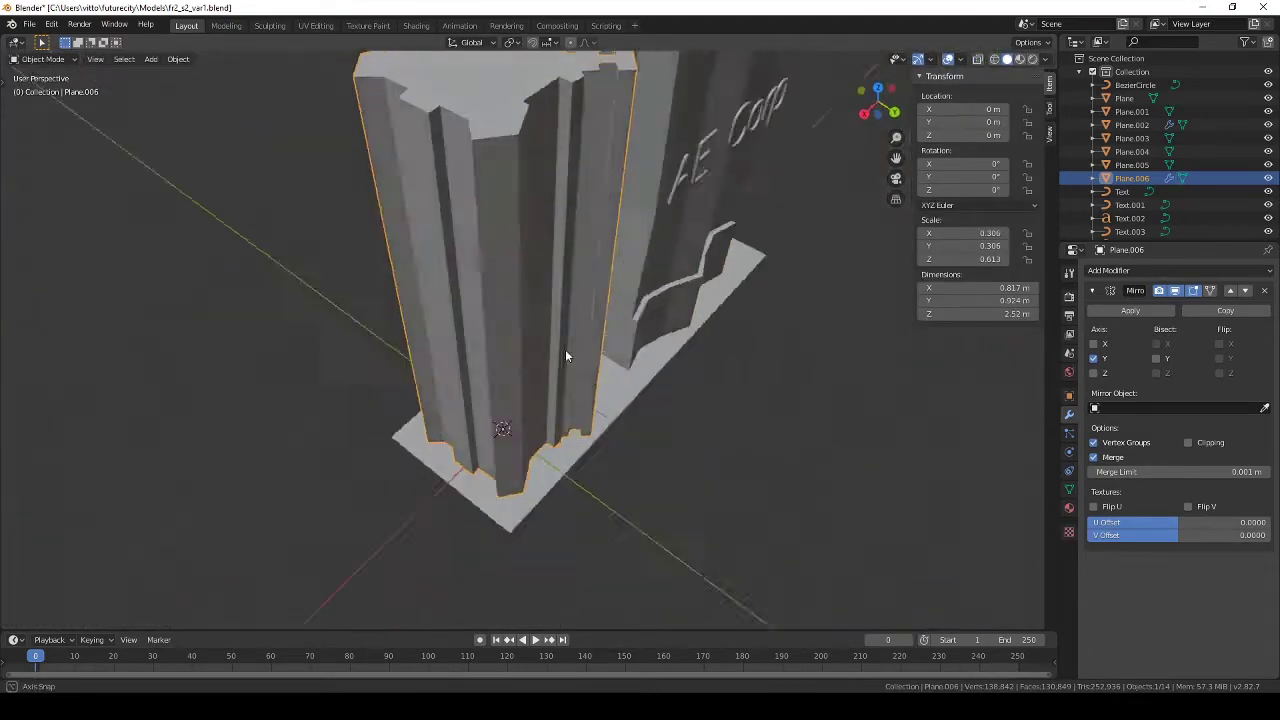
key("Tab")
key("KP_7")
scroll(540, 324, "up", 5)
key("alt+a")
key("shift+z")
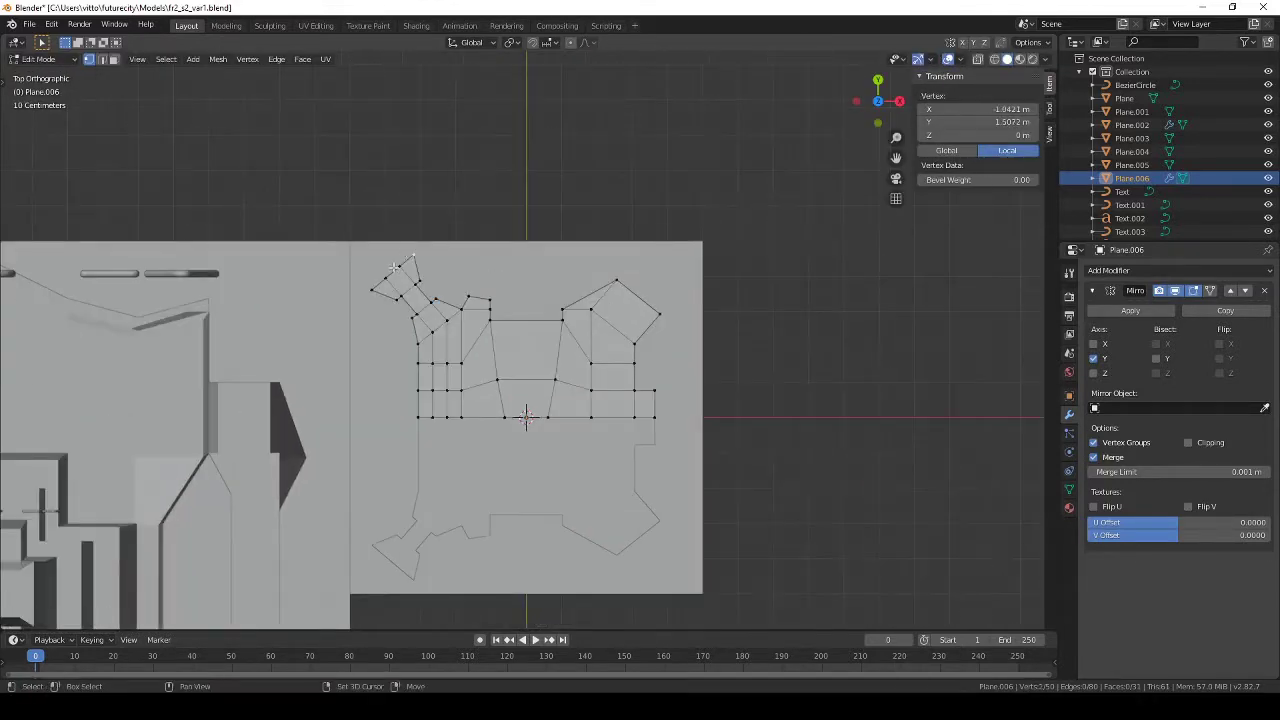
key("g")
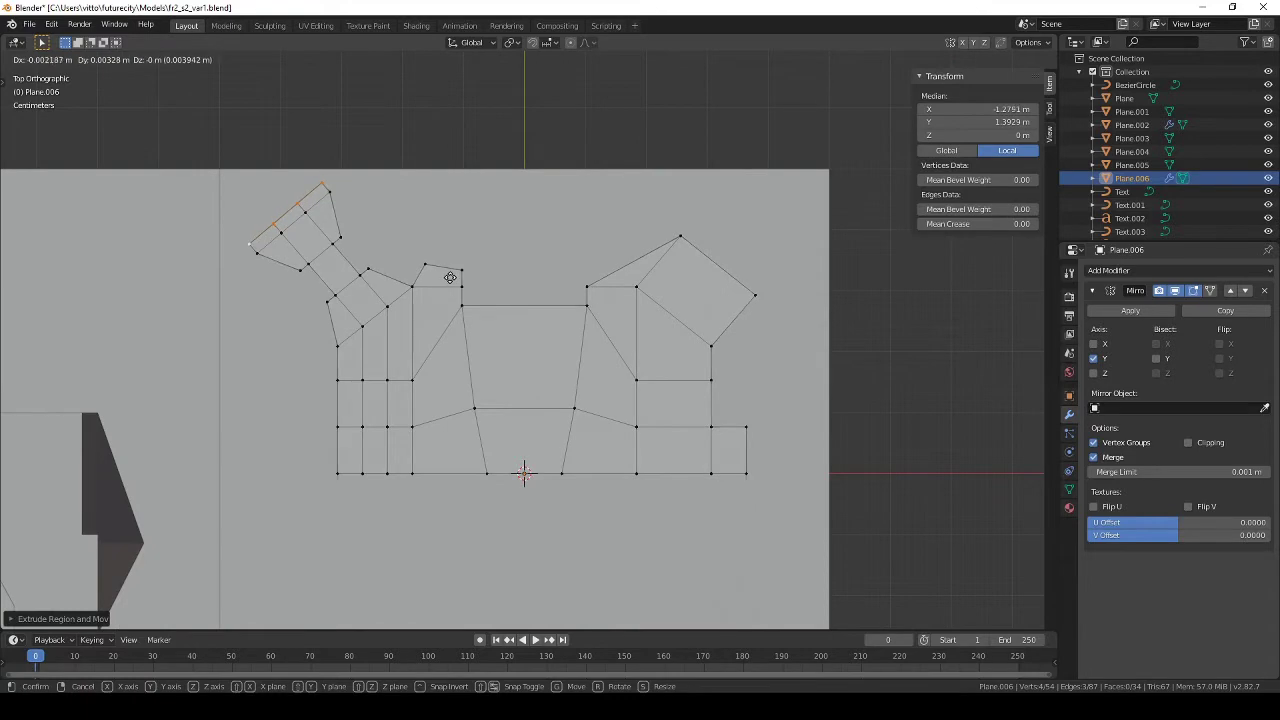
key("Escape")
key("Tab")
scroll(450, 277, "down", 5)
key("shift+z")
mouse_move(450, 277)
middle_mouse_down()
mouse_move(412, 342)
mouse_move(559, 365)
middle_mouse_up()
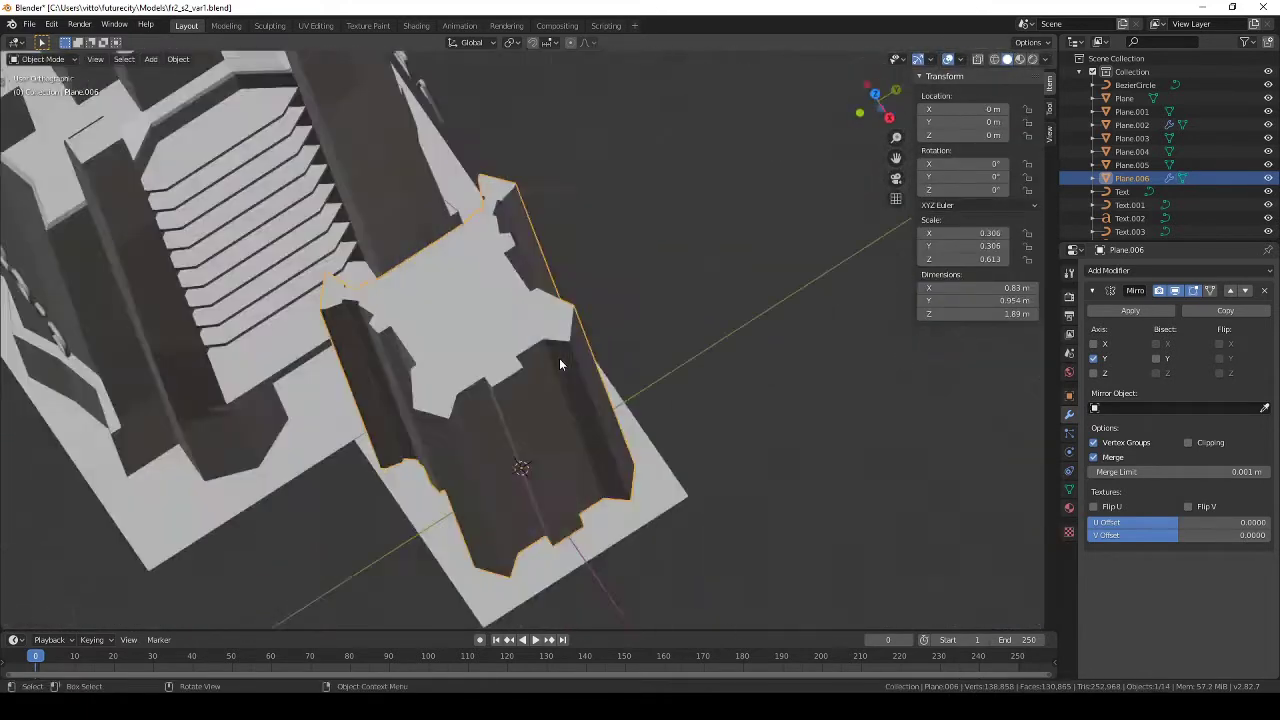
Step: Select the angled wing's outer edge and review the footprint in perspective
key("Tab")
key("KP_7")
key("shift+z")
left_click_drag(257, 192, 388, 253)
key("m")
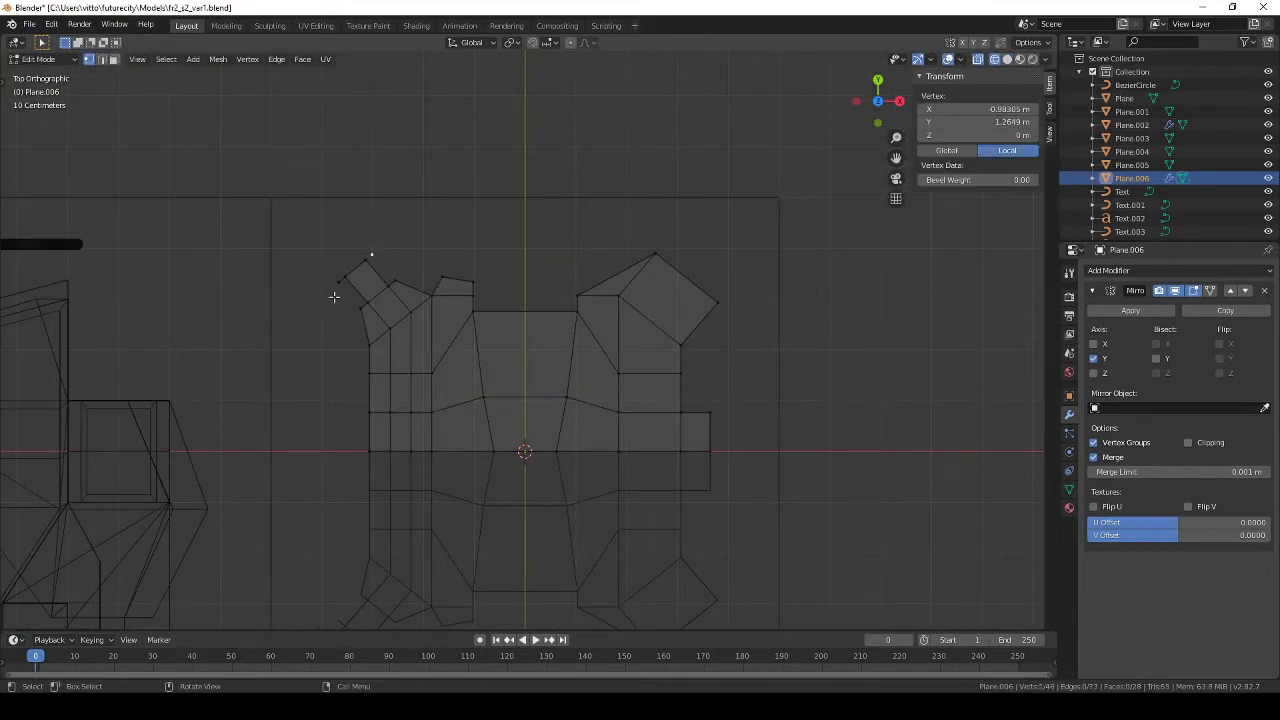
key("shift+z")
key("Tab")
key("shift+z")
scroll(526, 357, "down", 5)
mouse_move(526, 357)
middle_mouse_down()
mouse_move(503, 317)
mouse_move(546, 365)
middle_mouse_up()
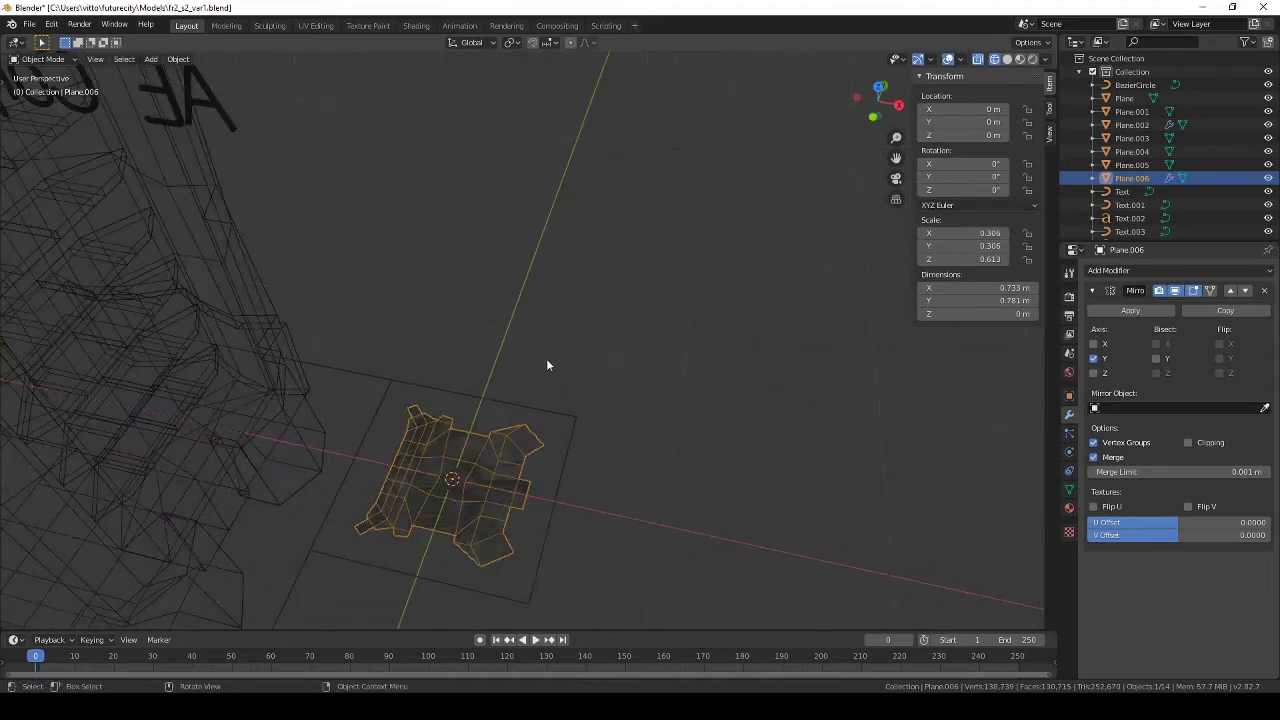
Step: Push the angled wing's corner vertex further out and view the reshaped tower
key("Tab")
key("KP_7")
scroll(546, 365, "up", 3)
middle_click_drag(291, 159, 651, 349, "shift")
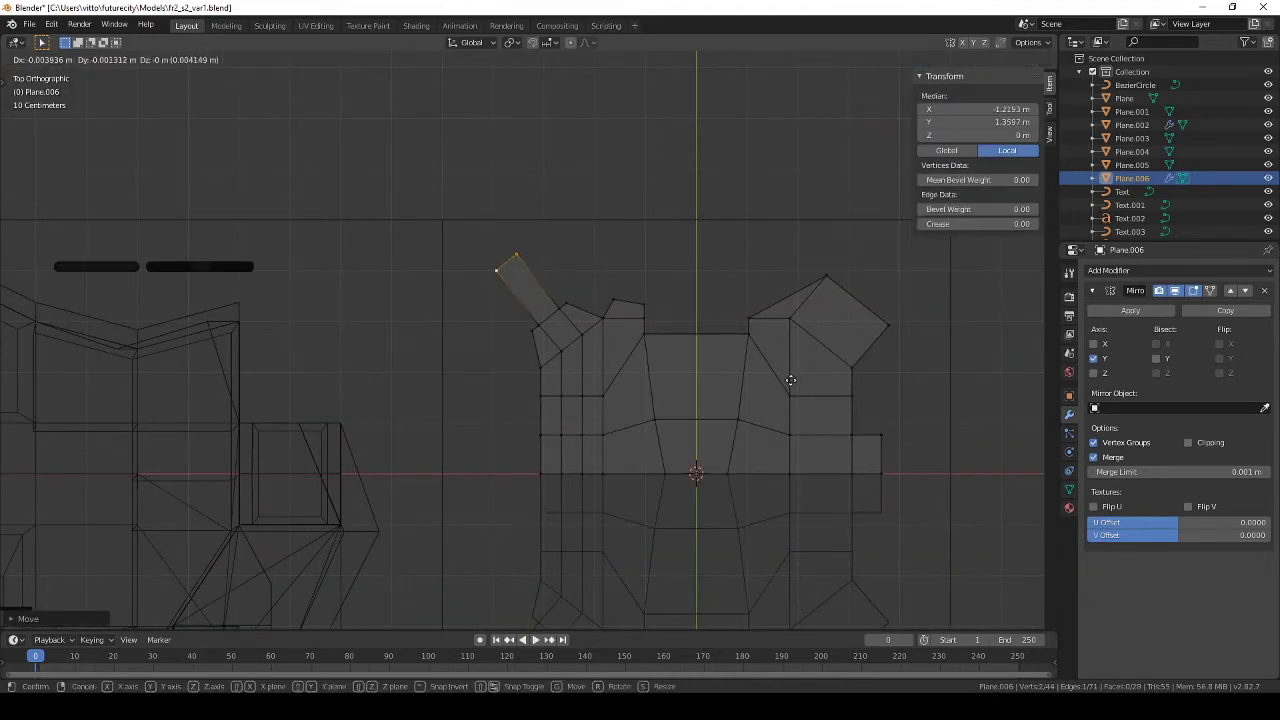
left_click(786, 373)
key("Tab")
mouse_move(786, 373)
middle_mouse_down()
mouse_move(671, 349)
mouse_move(654, 380)
mouse_move(679, 425)
mouse_move(628, 363)
mouse_move(694, 371)
mouse_move(651, 377)
middle_mouse_up()
key("shift+z")
key("Tab")
key("shift+z")
Step: Add an edge loop around the Plane.006 tower and check it in solid and wireframe shading
middle_click_drag(443, 427, 508, 437)
key("ctrl+r")
left_click(488, 440)
left_click(488, 452)
key("Tab")
key("shift+z")
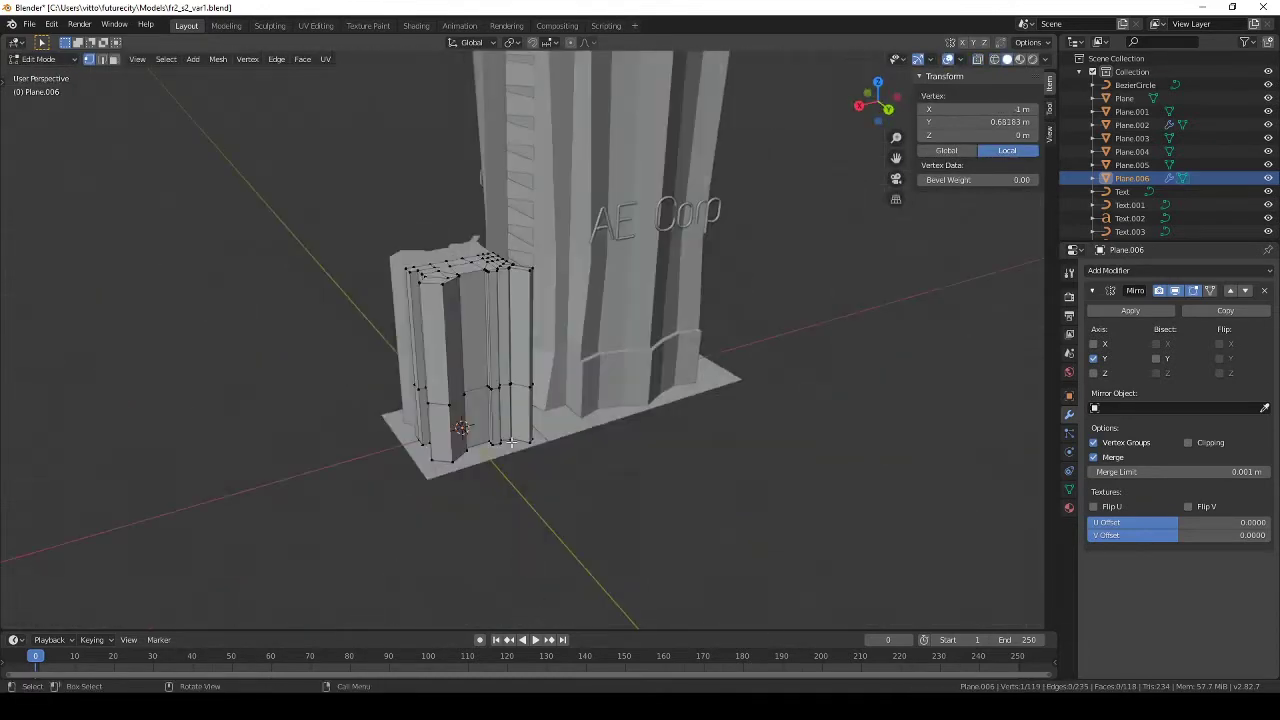
key("Tab")
key("shift+z")
key("Tab")
key("shift+z")
mouse_move(581, 327)
middle_mouse_down()
mouse_move(493, 343)
mouse_move(651, 374)
mouse_move(490, 326)
mouse_move(506, 300)
mouse_move(540, 397)
mouse_move(420, 300)
mouse_move(75, 83)
mouse_move(450, 380)
mouse_move(585, 240)
mouse_move(590, 364)
middle_mouse_up()
Step: Select the tower's top faces, extrude them up 1 m and narrow them along X
key("Tab")
left_click(113, 59)
key("e")
left_click(585, 240)
key("e")
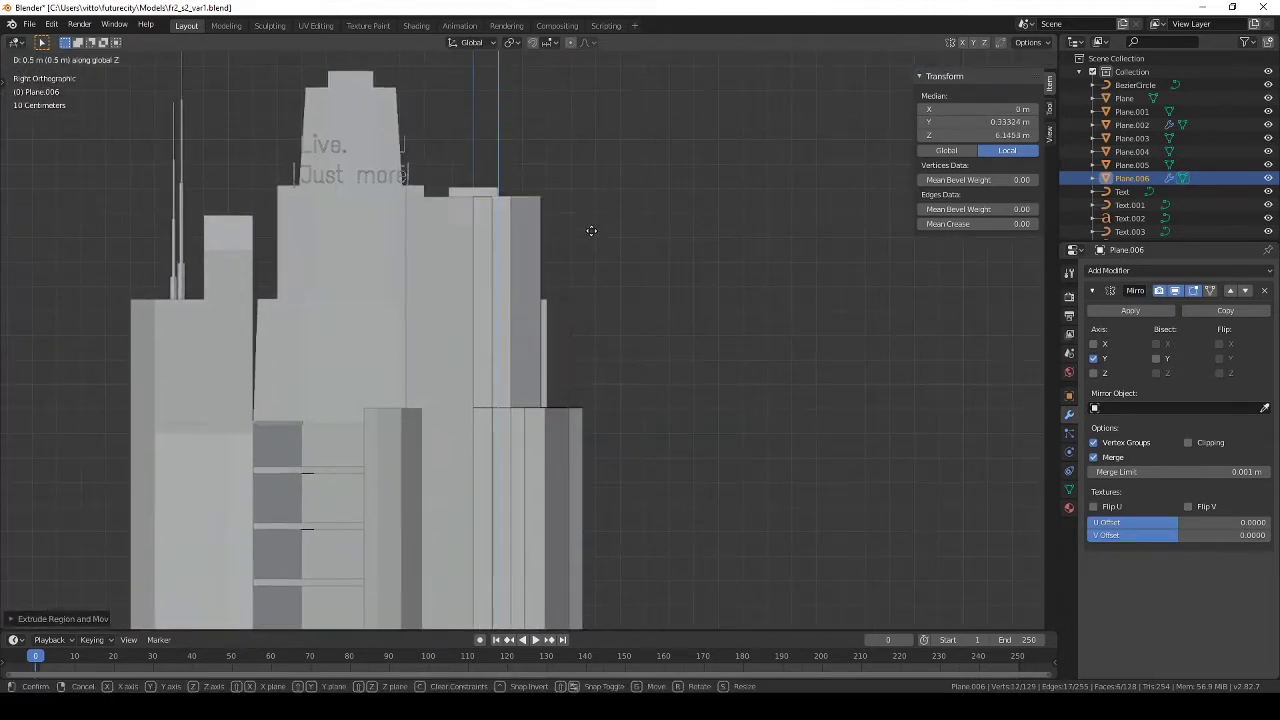
mouse_move(591, 231)
middle_mouse_down()
mouse_move(457, 337)
mouse_move(606, 306)
mouse_move(610, 365)
middle_mouse_up()
key("s")
key("x")
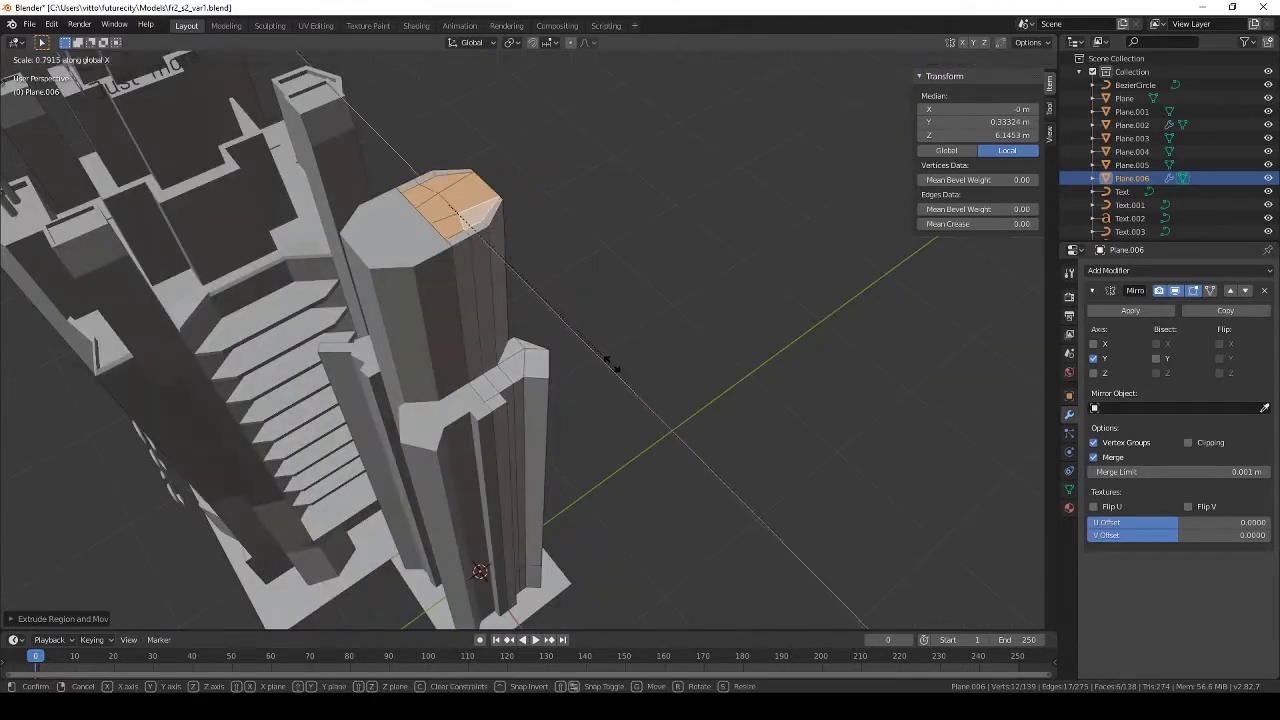
Step: Try moving the top faces from the top view, then cancel the move
key("KP_7")
key("g")
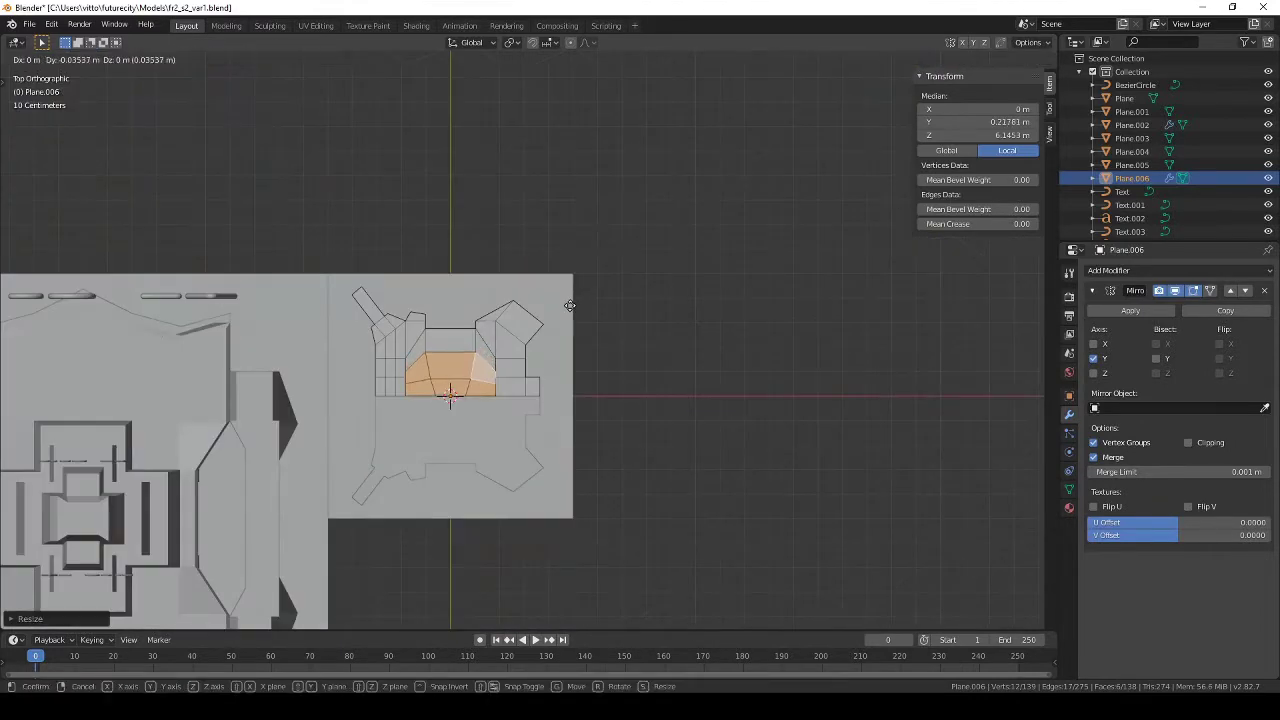
left_click(450, 317)
key("Escape")
scroll(690, 395, "down", 5)
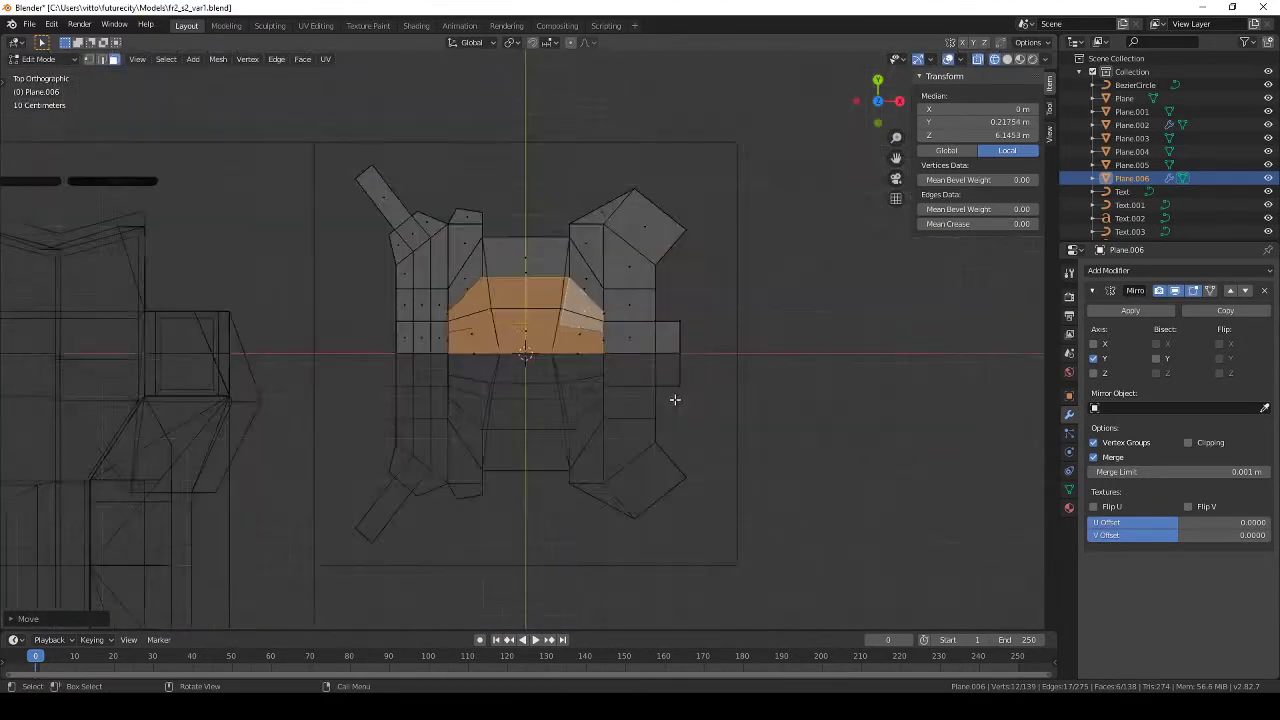
middle_click_drag(677, 400, 620, 246)
key("KP_3")
Step: Extrude the top faces another 0.5 m, then undo that narrow top extrusion
type("e0.5")
key("Return")
mouse_move(615, 122)
middle_mouse_down()
mouse_move(519, 187)
mouse_move(530, 149)
mouse_move(587, 222)
mouse_move(466, 366)
middle_mouse_up()
key("Tab")
key("Tab")
key("ctrl+z")
Step: Move the selected tower faces to a new position and inspect the tower from several angles
scroll(520, 390, "up", 6)
key("g")
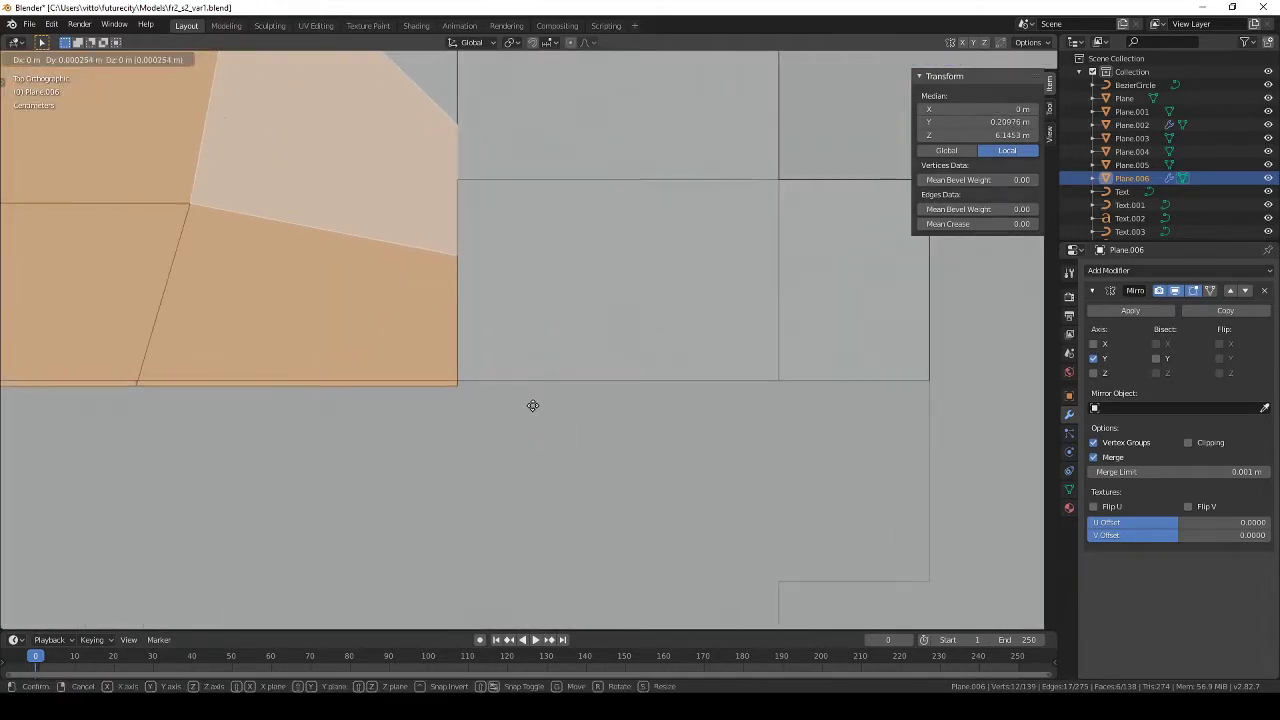
left_click(533, 400)
scroll(533, 400, "down", 5)
mouse_move(417, 417)
middle_mouse_down()
mouse_move(604, 275)
mouse_move(520, 298)
middle_mouse_up()
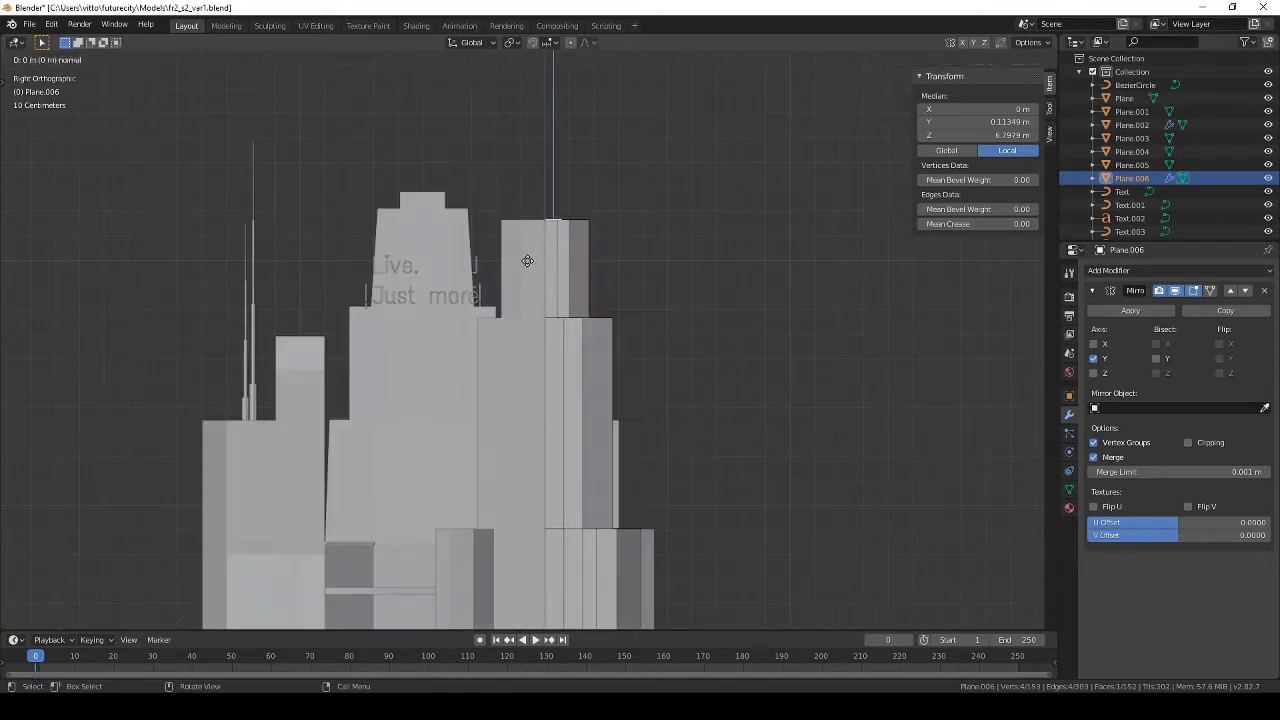
scroll(520, 298, "up", 3)
middle_click_drag(526, 310, 374, 350)
scroll(374, 350, "up", 4)
mouse_move(321, 224)
middle_mouse_down()
mouse_move(498, 366)
mouse_move(397, 276)
middle_mouse_up()
Step: Extrude the selected top face upward and position it from the top view
key("e")
key("KP_7")
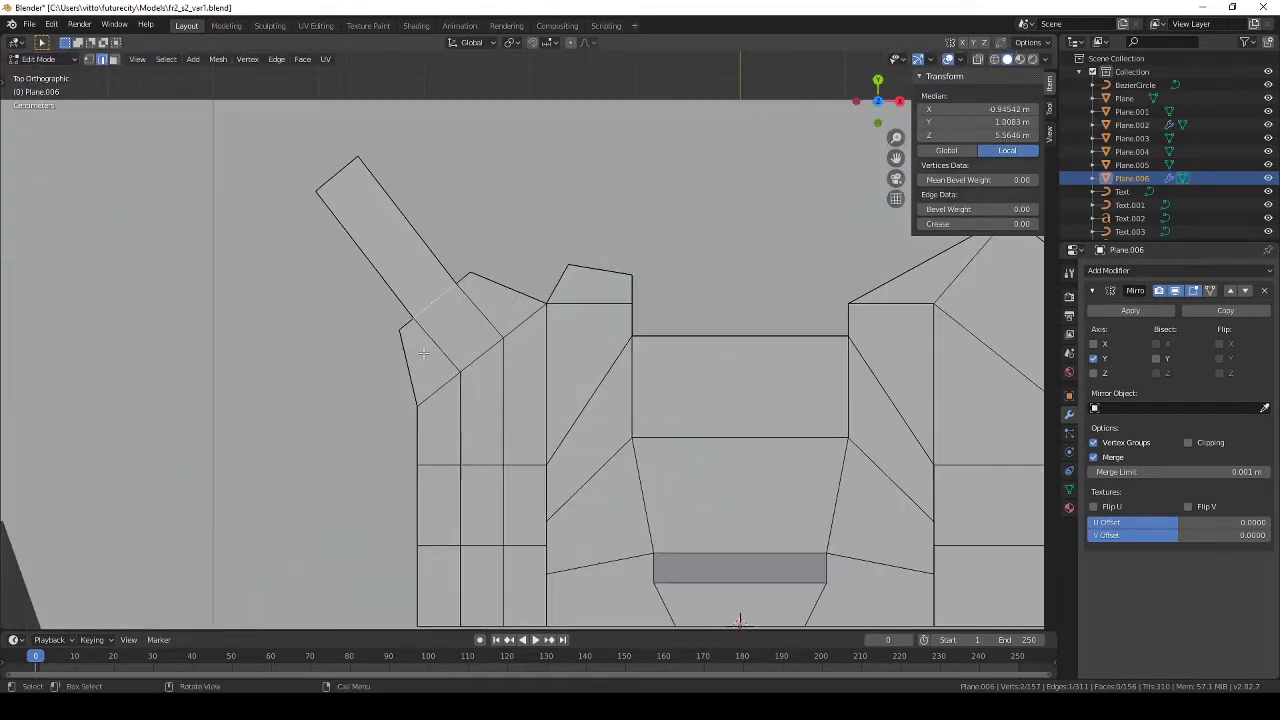
middle_click_drag(436, 303, 513, 355)
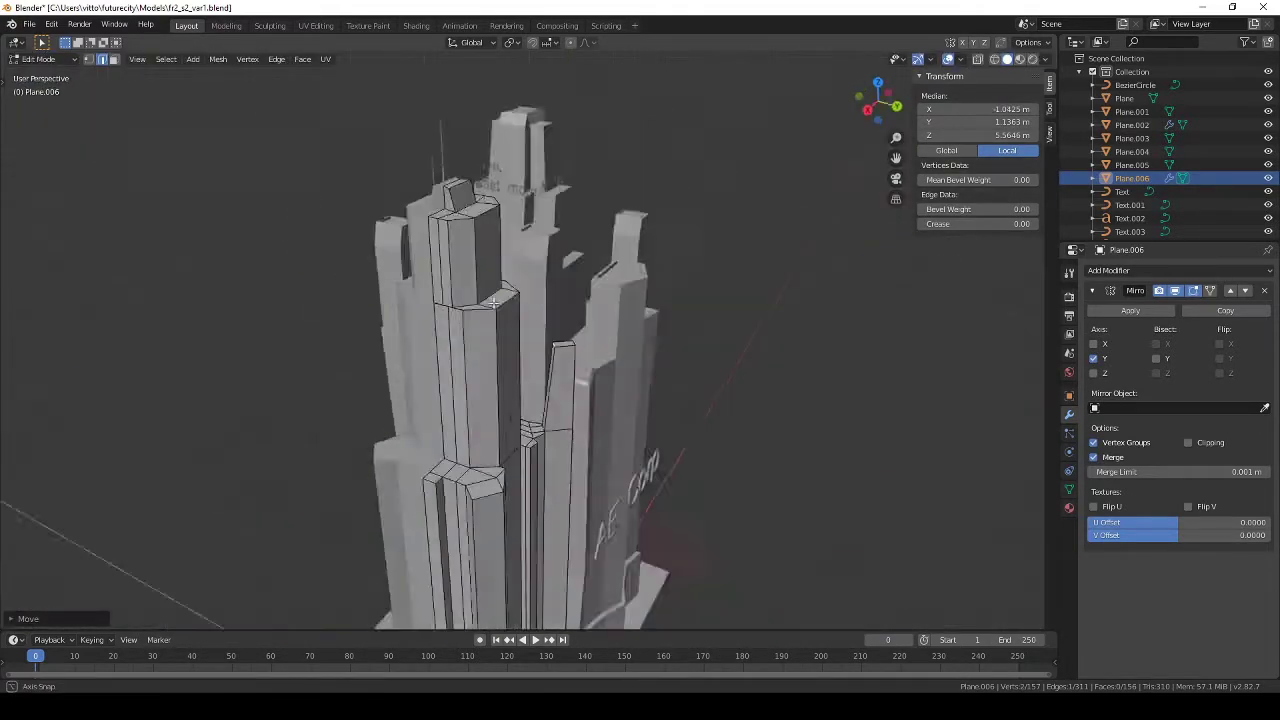
key("KP_7")
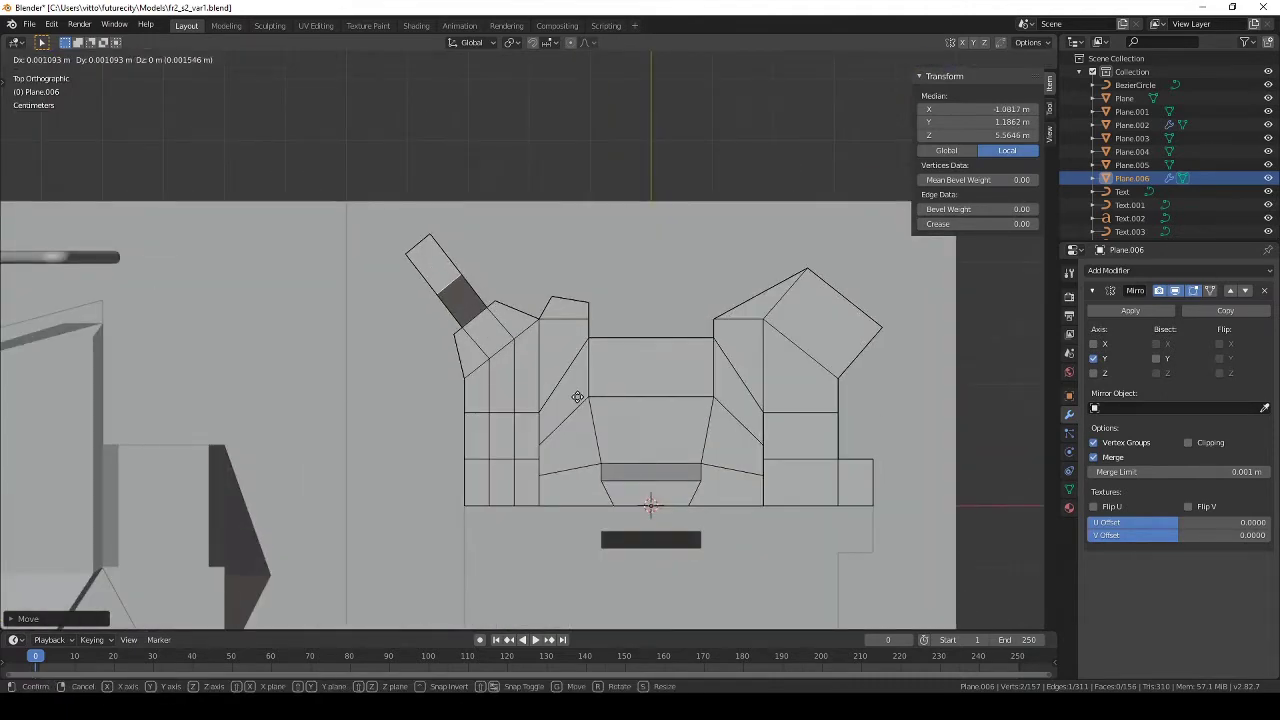
left_click(577, 397)
key("Tab")
mouse_move(577, 397)
middle_mouse_down()
mouse_move(188, 248)
mouse_move(400, 243)
mouse_move(522, 314)
mouse_move(440, 258)
mouse_move(672, 322)
mouse_move(617, 493)
mouse_move(723, 306)
mouse_move(547, 226)
mouse_move(500, 287)
mouse_move(426, 258)
mouse_move(620, 330)
middle_mouse_up()
Step: Select an edge loop around the tower and raise it slightly along Z
key("Tab")
key("KP_7")
scroll(620, 330, "up", 2)
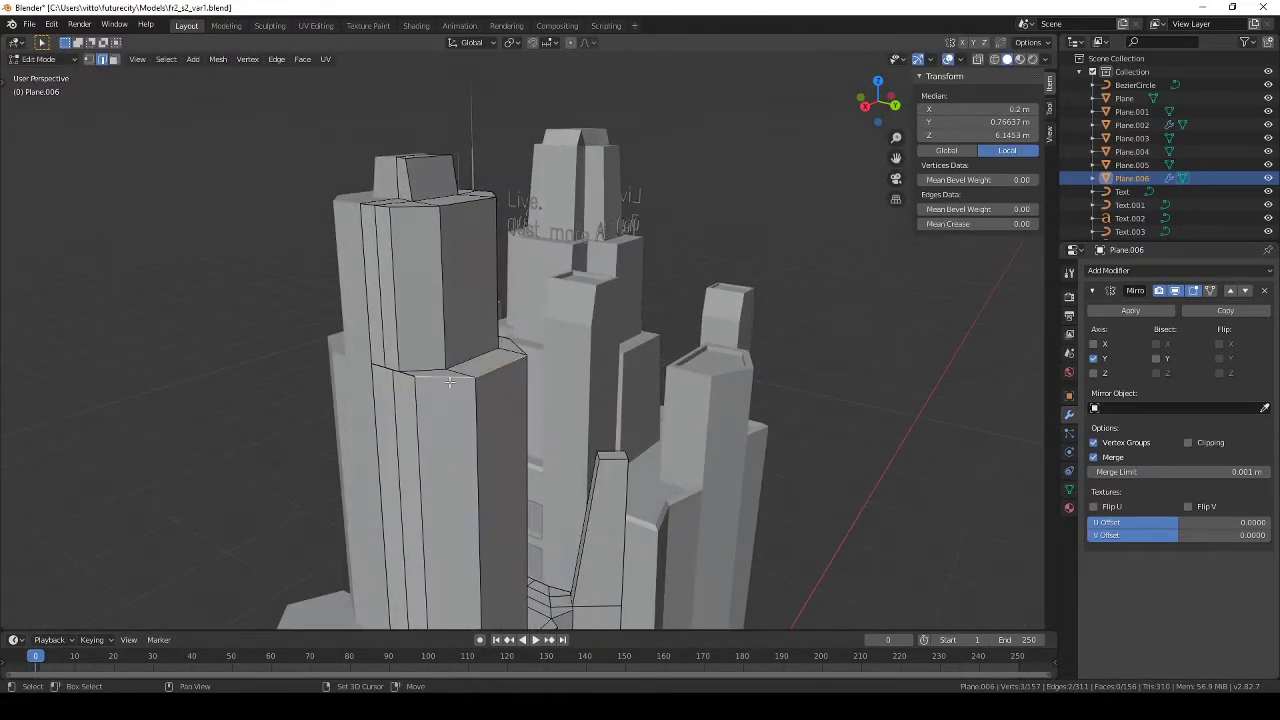
scroll(700, 350, "up", 2)
left_click(715, 358, "alt")
mouse_move(715, 358)
middle_mouse_down()
mouse_move(837, 401)
mouse_move(602, 428)
mouse_move(677, 414)
mouse_move(570, 463)
mouse_move(641, 416)
mouse_move(706, 332)
mouse_move(523, 314)
mouse_move(622, 360)
mouse_move(569, 302)
mouse_move(553, 235)
mouse_move(628, 177)
mouse_move(540, 196)
mouse_move(460, 245)
mouse_move(541, 296)
mouse_move(514, 309)
mouse_move(532, 295)
mouse_move(720, 271)
mouse_move(670, 390)
middle_mouse_up()
left_click(826, 438)
key("g")
key("z")
left_click(674, 406)
scroll(569, 463, "up", 2)
Step: Toggle Edit Mode on the tower and cancel a trial move of the selection
key("Tab")
scroll(622, 360, "down", 4)
key("Tab")
scroll(553, 240, "up", 4)
key("g")
right_click(628, 177)
key("Tab")
scroll(457, 247, "up", 3)
scroll(541, 296, "down", 3)
Step: Add a new plane in top view and scale it down small
key("KP_7")
key("shift+a")
left_click(720, 405)
key("s")
left_click(491, 400)
scroll(491, 400, "up", 3)
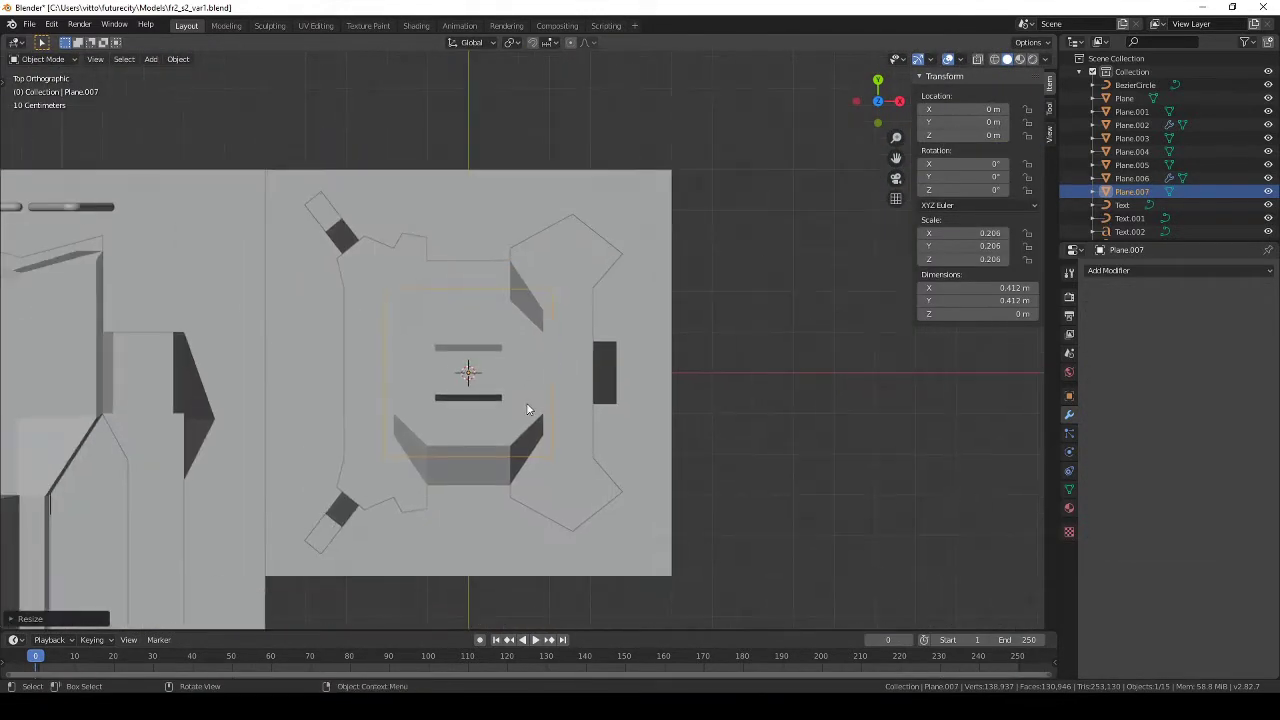
Step: Move the plane to the tower's edge and pull its top edge down into a thin strip
key("ctrl+Tab")
left_click(623, 403)
key("shift+z")
key("g")
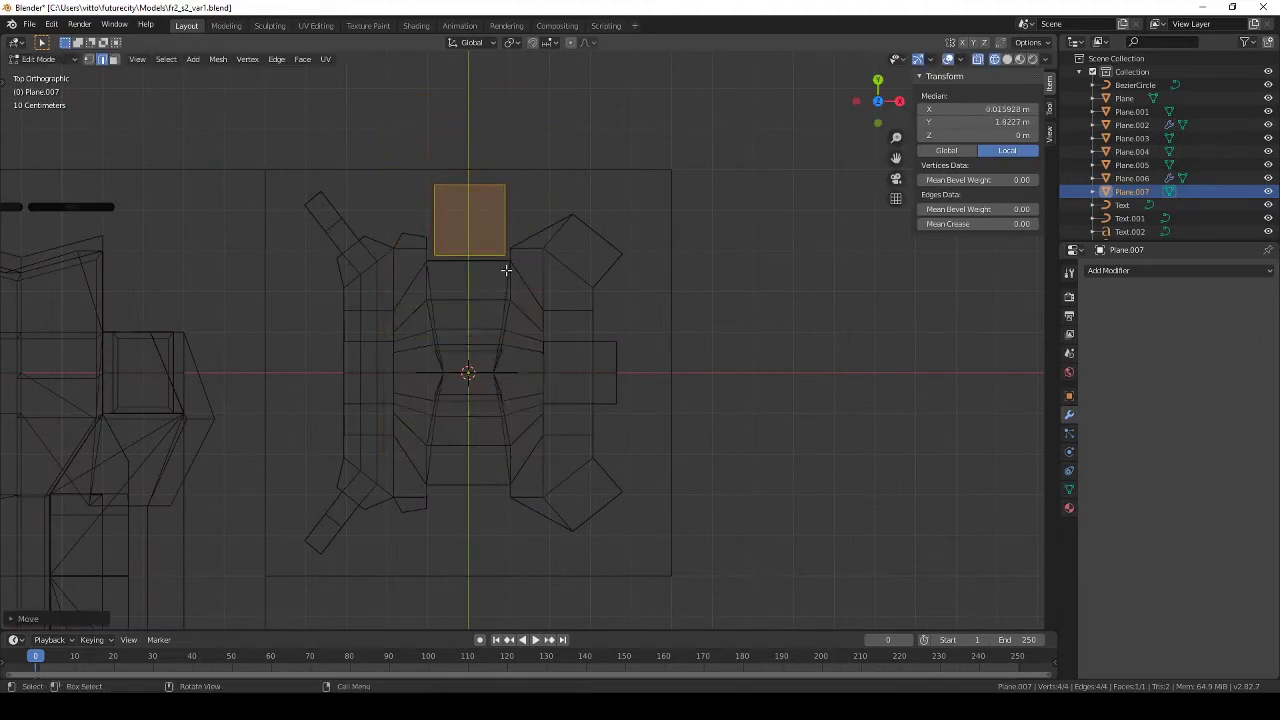
left_click(93, 60)
scroll(397, 234, "up", 3)
left_click(420, 232)
key("g")
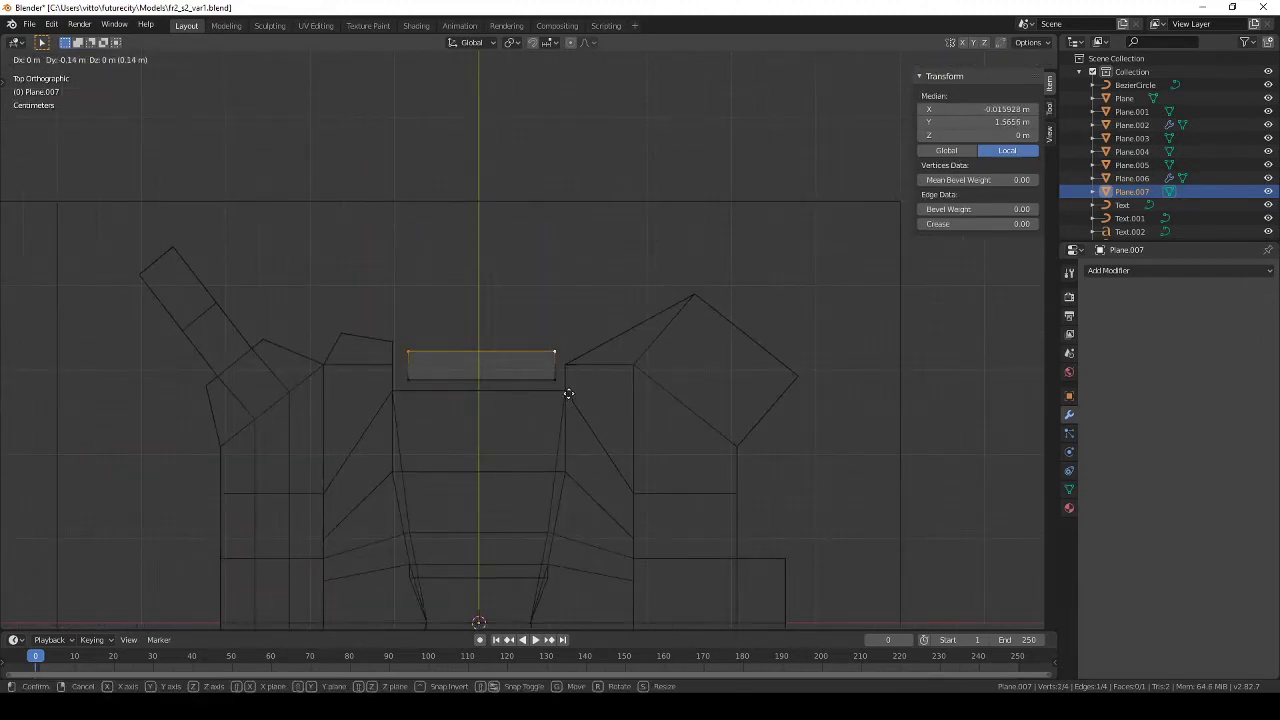
key("a")
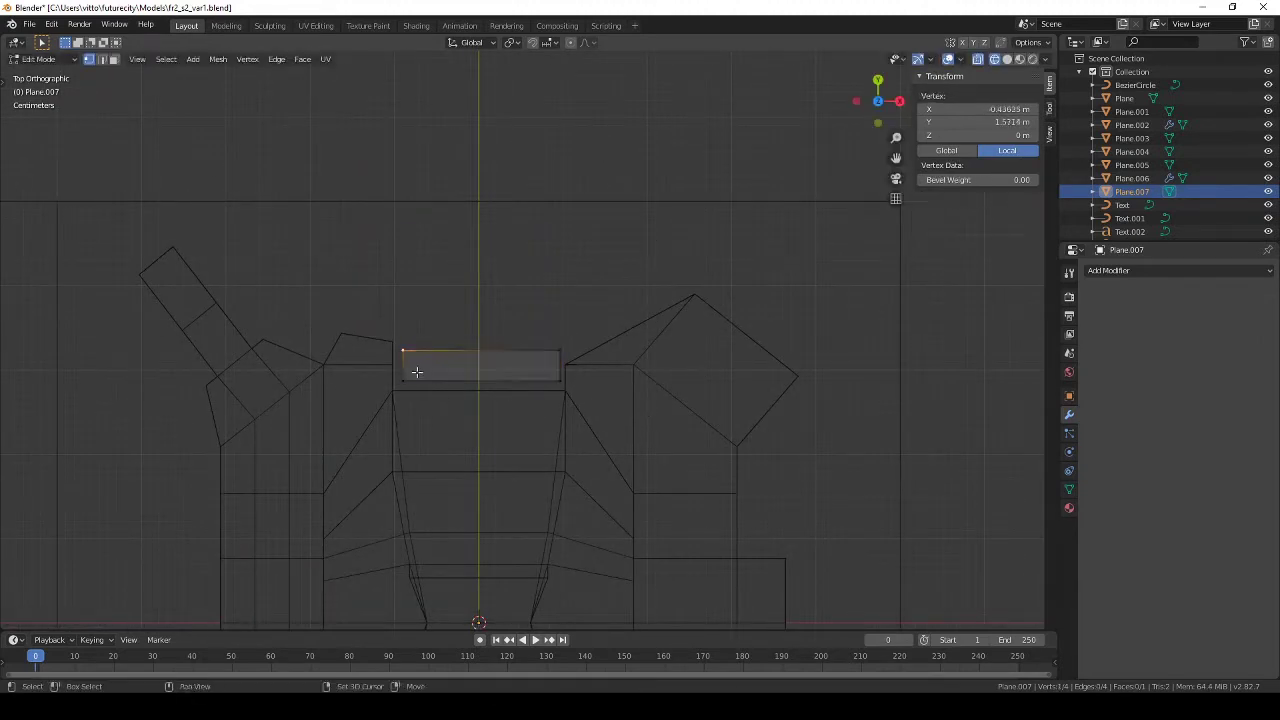
Step: Add a Mirror modifier to the plate, mirroring it across the Y axis
key("Tab")
scroll(426, 375, "down", 3)
left_click(1180, 270)
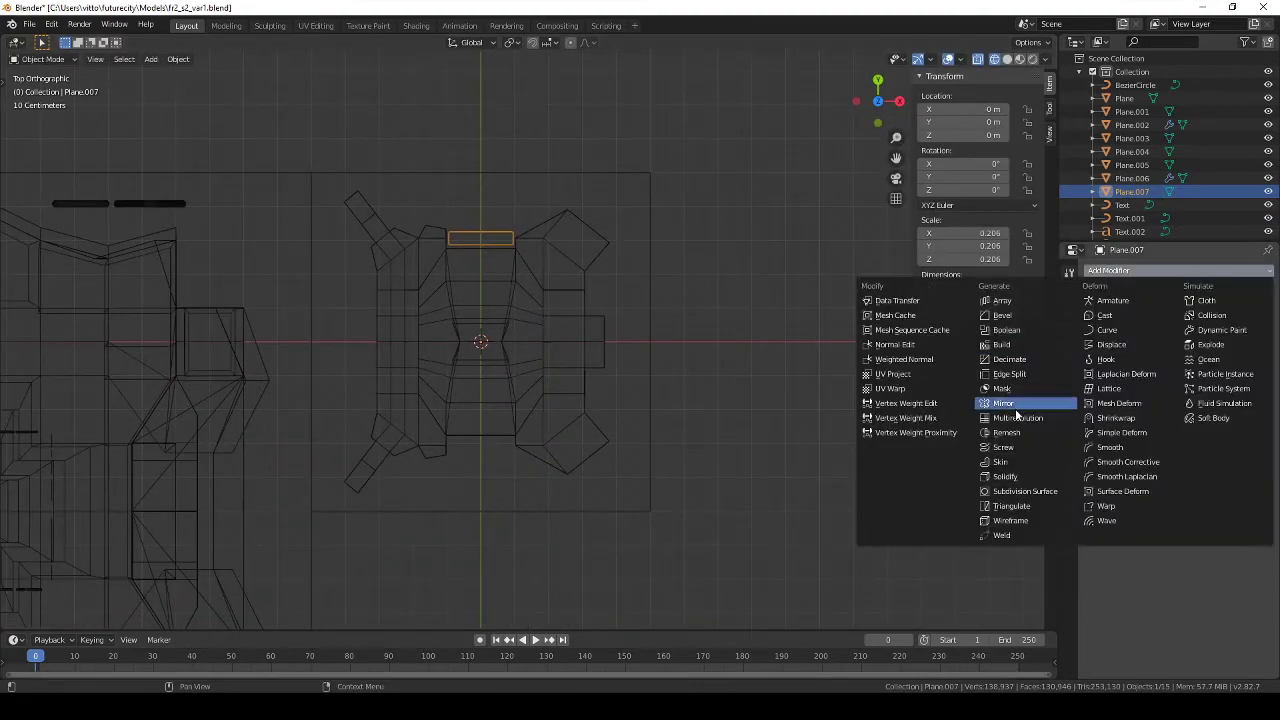
left_click(929, 403)
left_click(1093, 358)
scroll(495, 305, "up", 2)
scroll(495, 305, "up", 3)
scroll(594, 408, "down", 1)
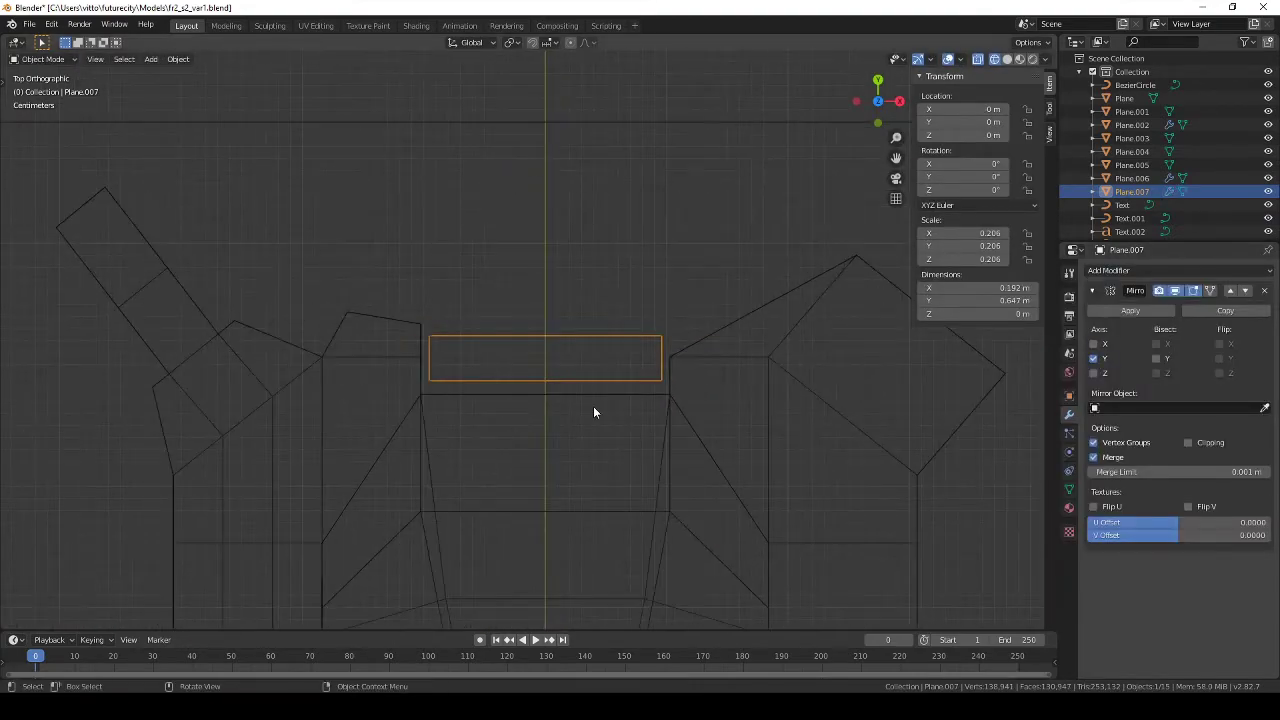
Step: Extrude the plate's bottom edge downward into a bracket strip
mouse_move(594, 408)
middle_mouse_down()
mouse_move(443, 448)
mouse_move(419, 352)
mouse_move(522, 366)
mouse_move(486, 361)
middle_mouse_up()
key("shift+z")
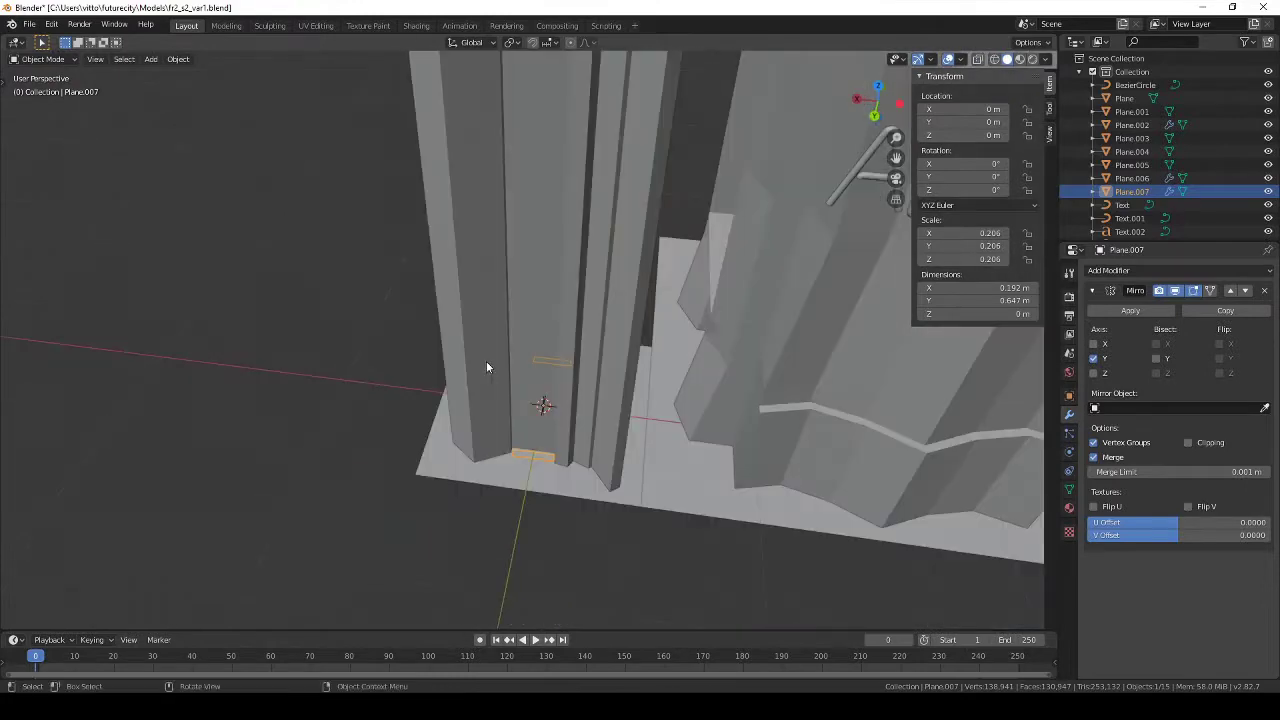
key("KP_7")
scroll(486, 361, "down", 3)
scroll(380, 300, "up", 5)
key("Tab")
key("shift+z")
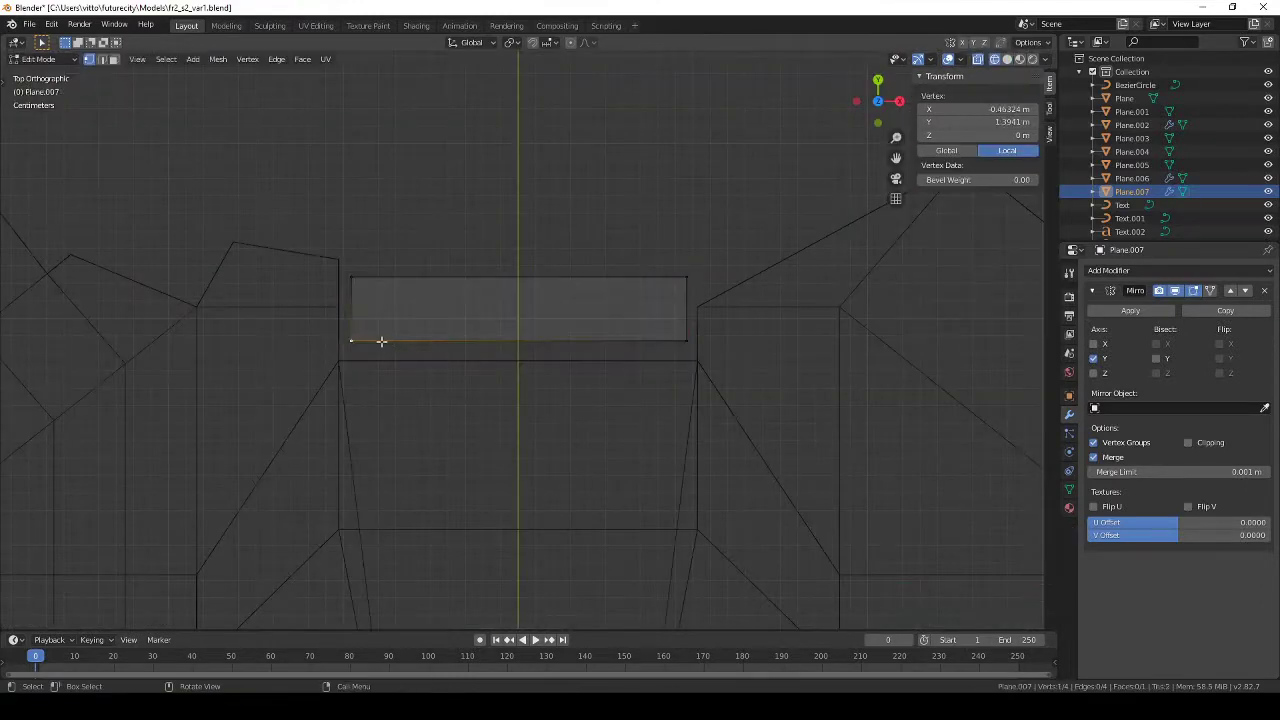
key("e")
left_click(596, 386)
left_click(351, 277)
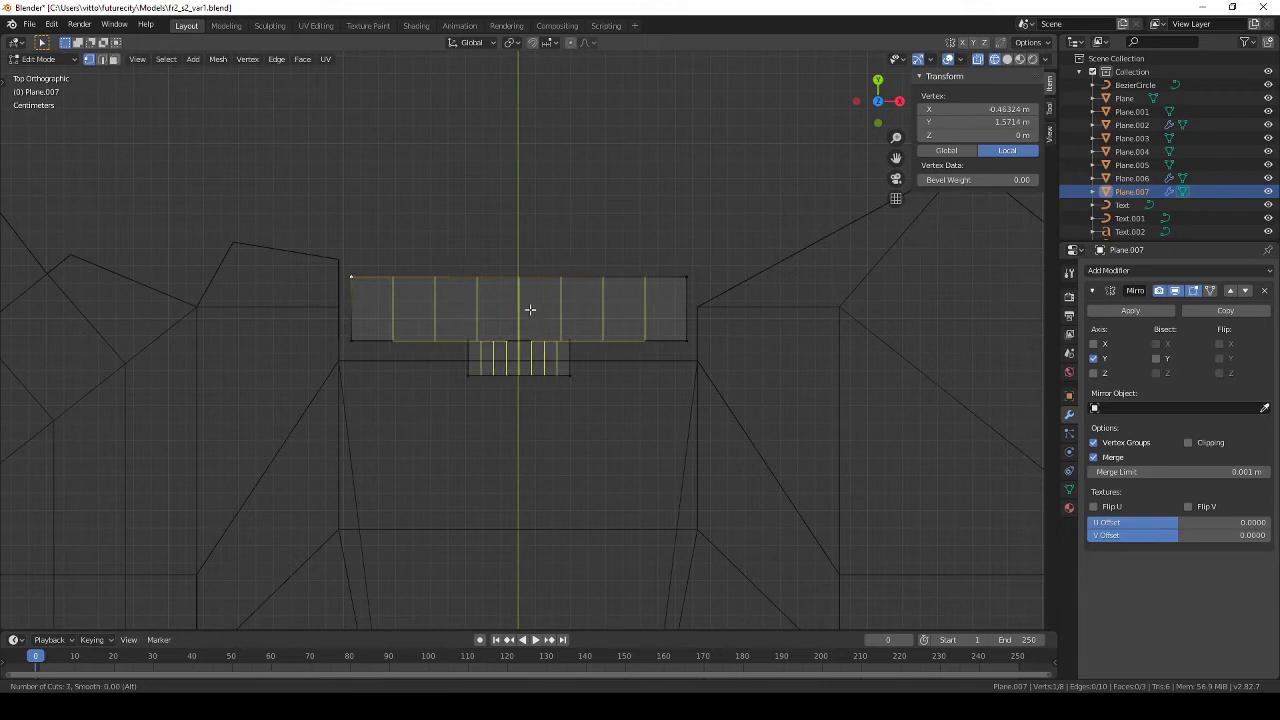
key("Escape")
mouse_move(530, 310)
middle_mouse_down()
mouse_move(386, 309)
mouse_move(505, 372)
middle_mouse_up()
key("Tab")
Step: Add four edge loops across the plate and delete its four corner vertices
key("KP_7")
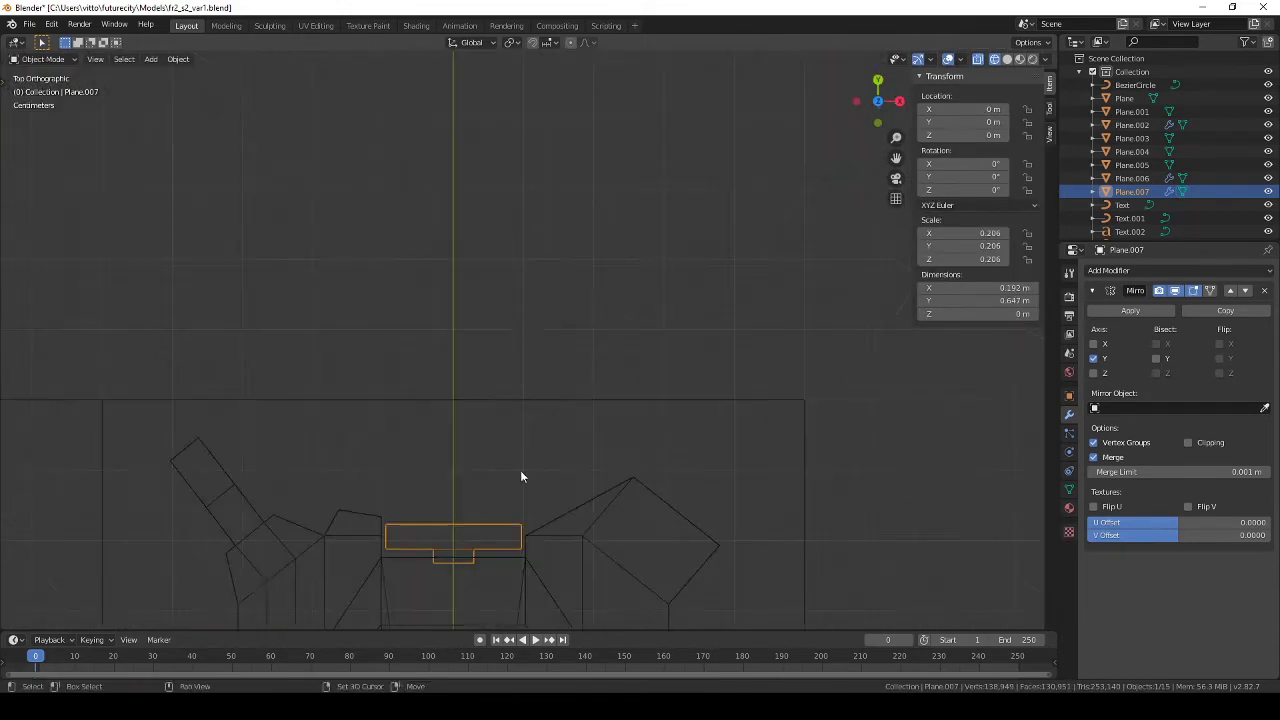
key("Tab")
scroll(500, 400, "up", 3)
key("a")
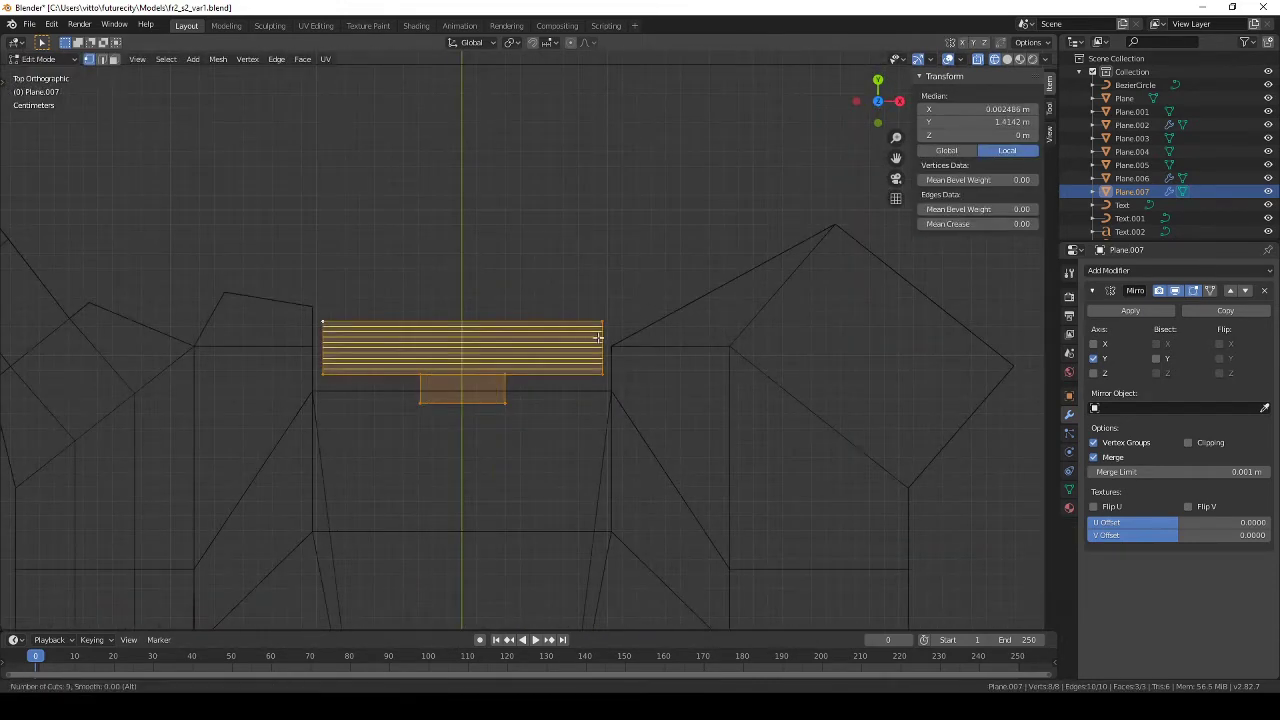
left_click(597, 338)
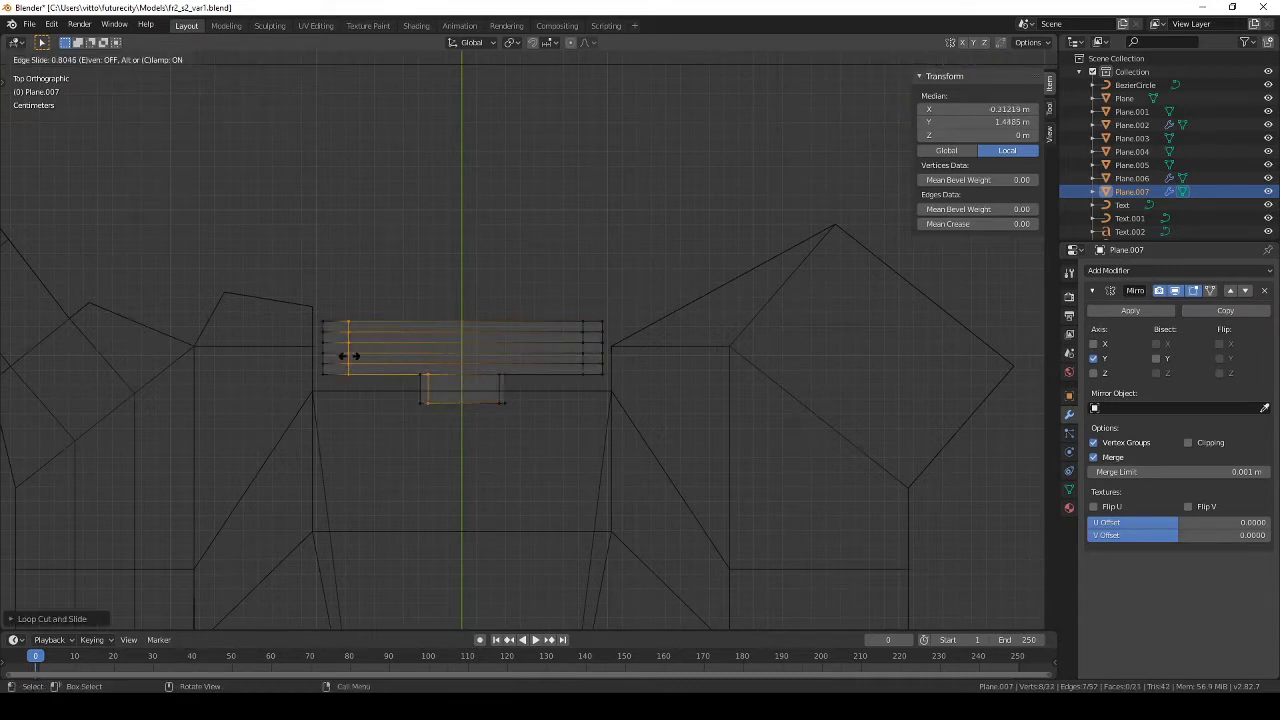
scroll(349, 355, "up", 2)
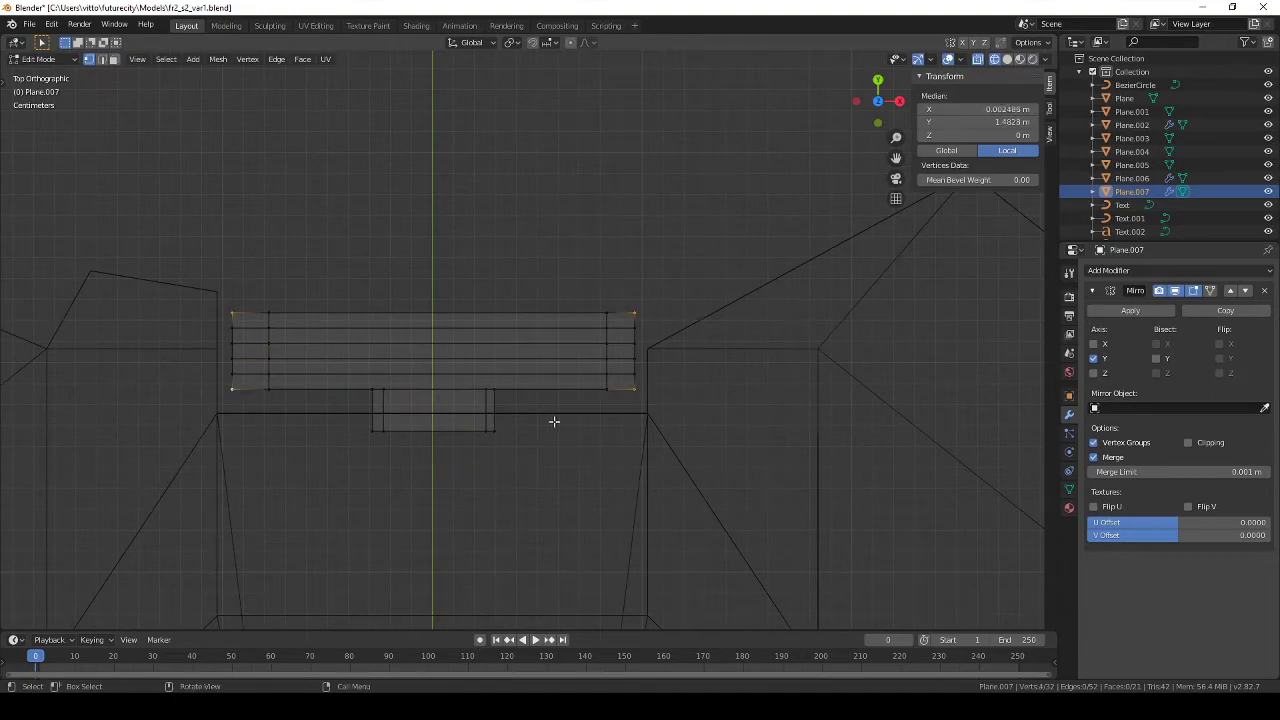
key("x")
left_click(518, 434)
key("Tab")
Step: Adjust the bracket's geometry in solid shading and view it at the tower base
scroll(628, 475, "down", 3)
mouse_move(628, 475)
middle_mouse_down()
mouse_move(568, 483)
mouse_move(543, 450)
middle_mouse_up()
key("KP_3")
scroll(534, 466, "down", 2)
key("Tab")
middle_click_drag(457, 500, 451, 470)
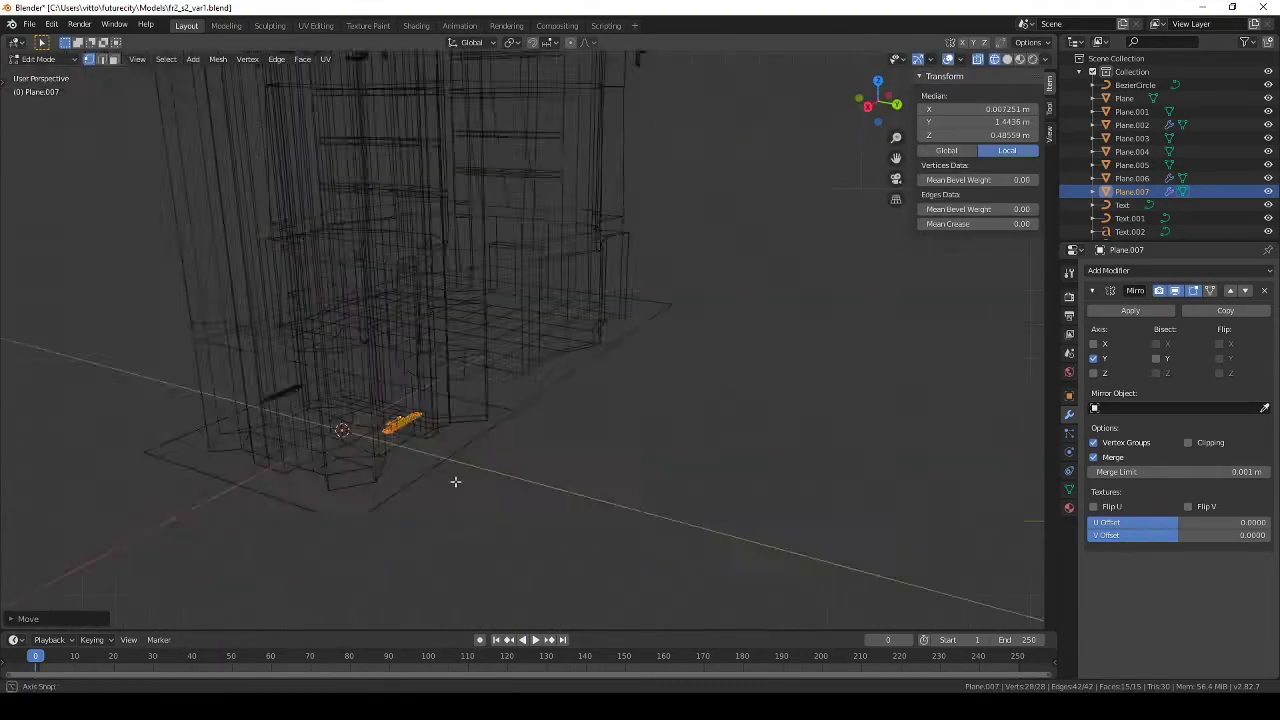
key("z")
left_click(638, 419)
left_click(586, 442)
key("Tab")
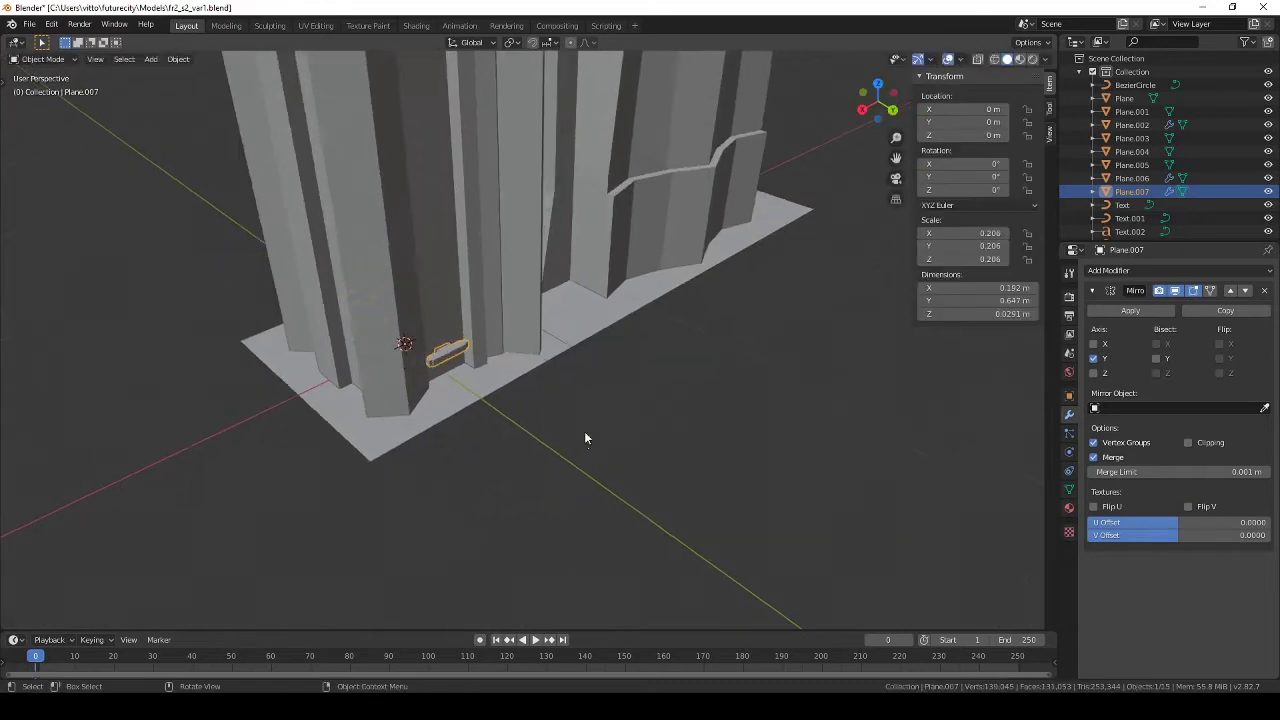
scroll(600, 435, "up", 3)
middle_click_drag(733, 436, 429, 416)
Step: Add an Array modifier to the bracket with 19 copies at relative Z offset 5
left_click(1130, 271)
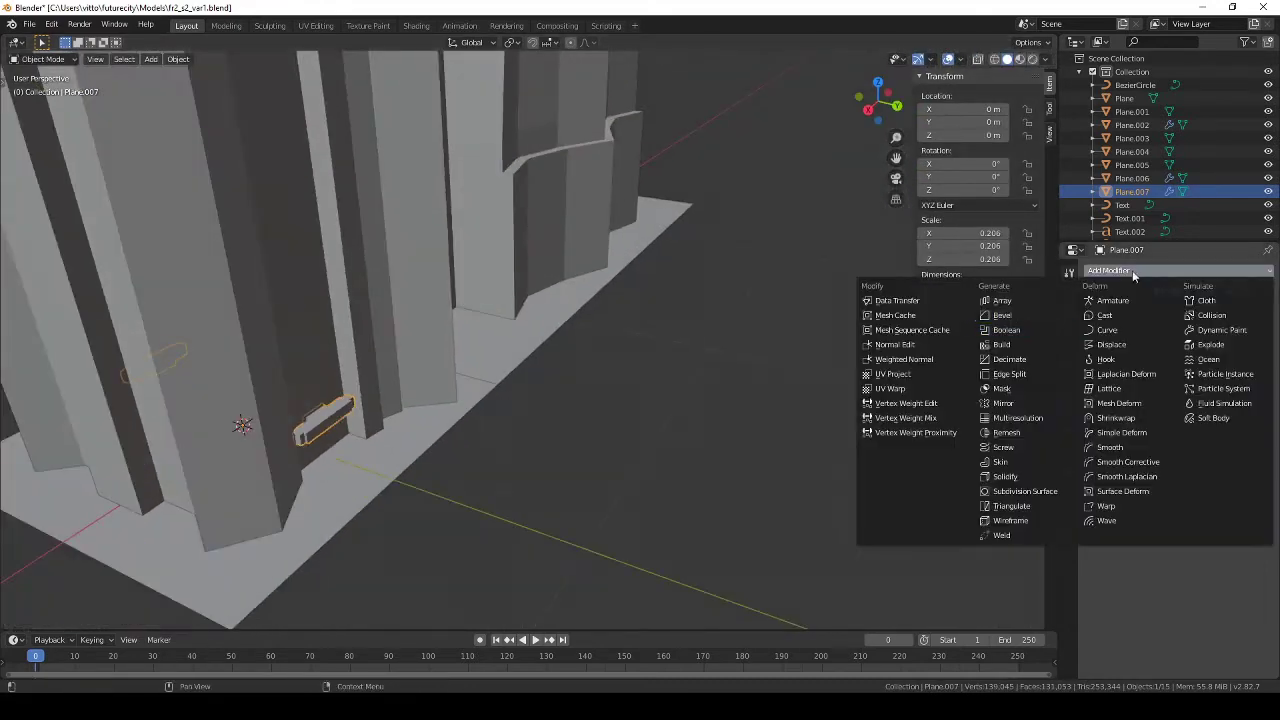
left_click(1001, 300)
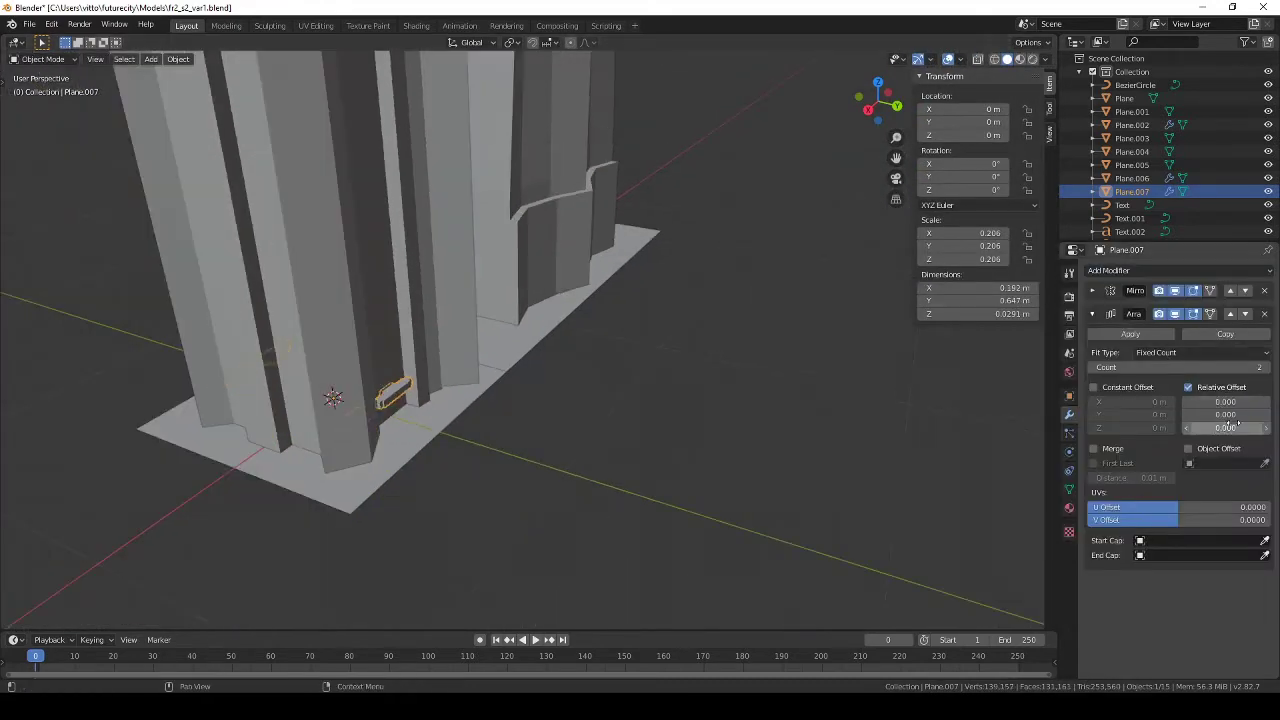
left_click(1266, 367)
left_click(1266, 367)
left_click(1266, 367)
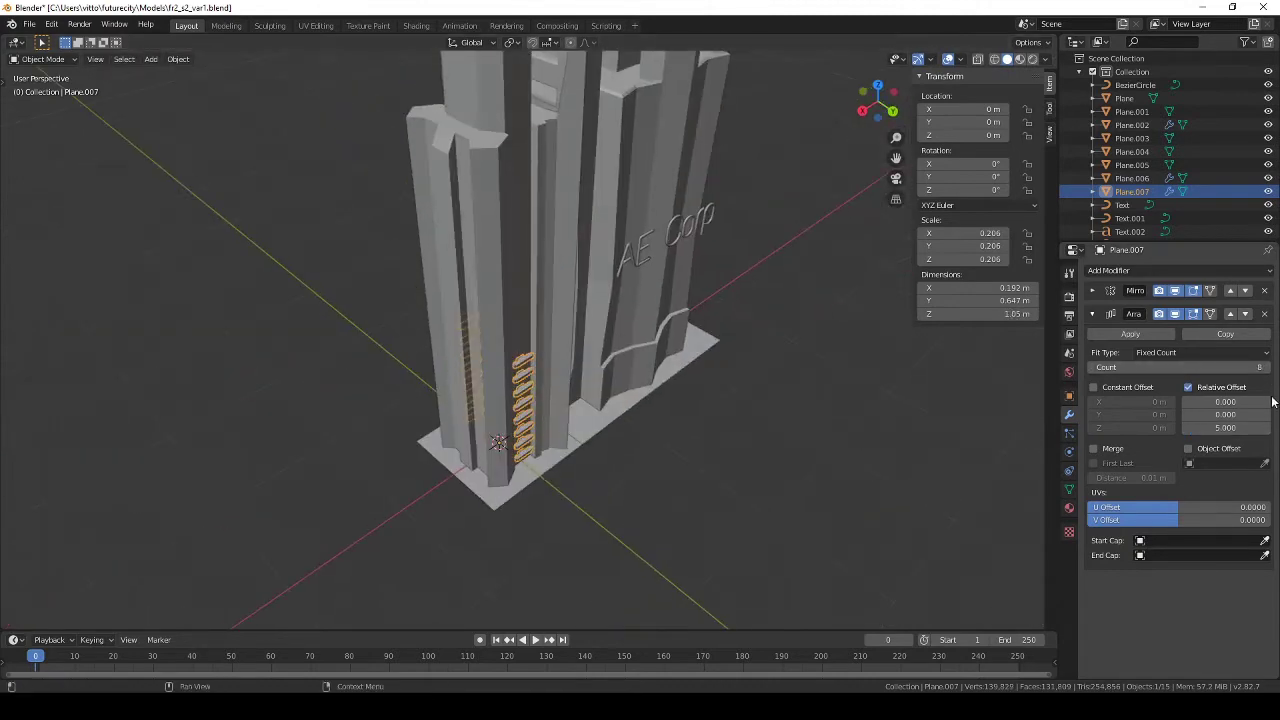
left_click(760, 365)
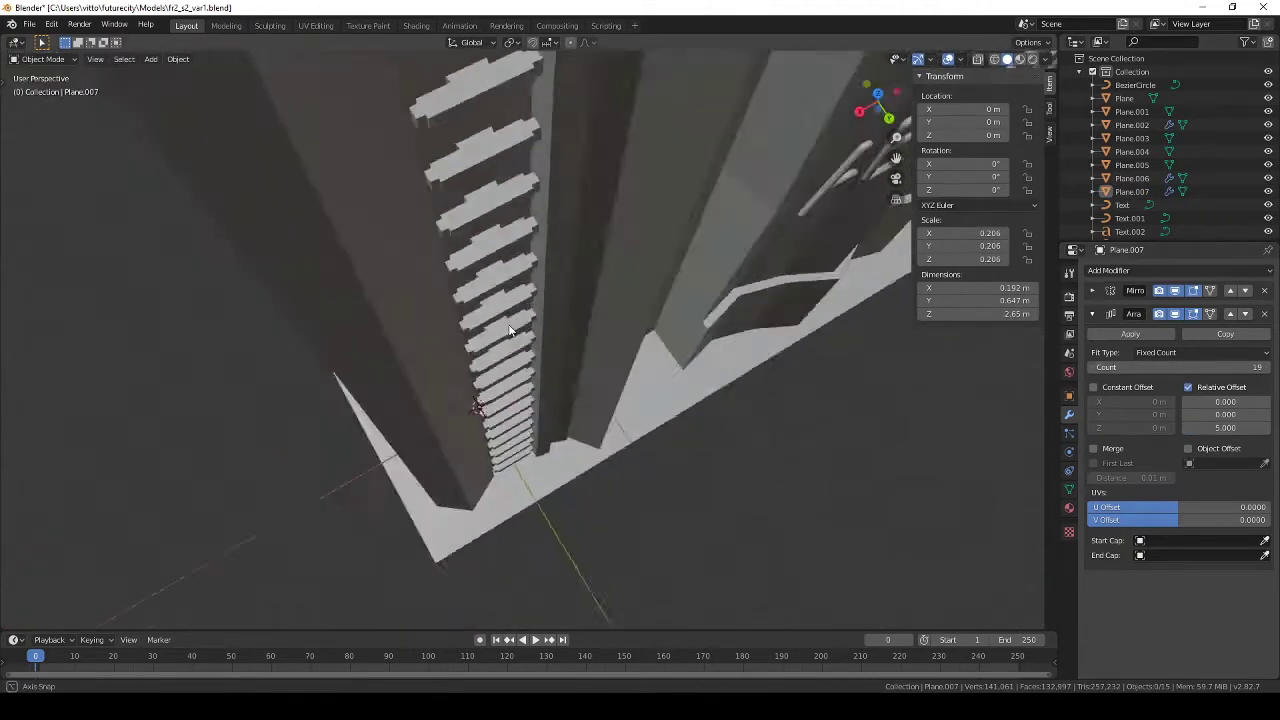
mouse_move(760, 365)
middle_mouse_down()
mouse_move(440, 308)
mouse_move(632, 368)
middle_mouse_up()
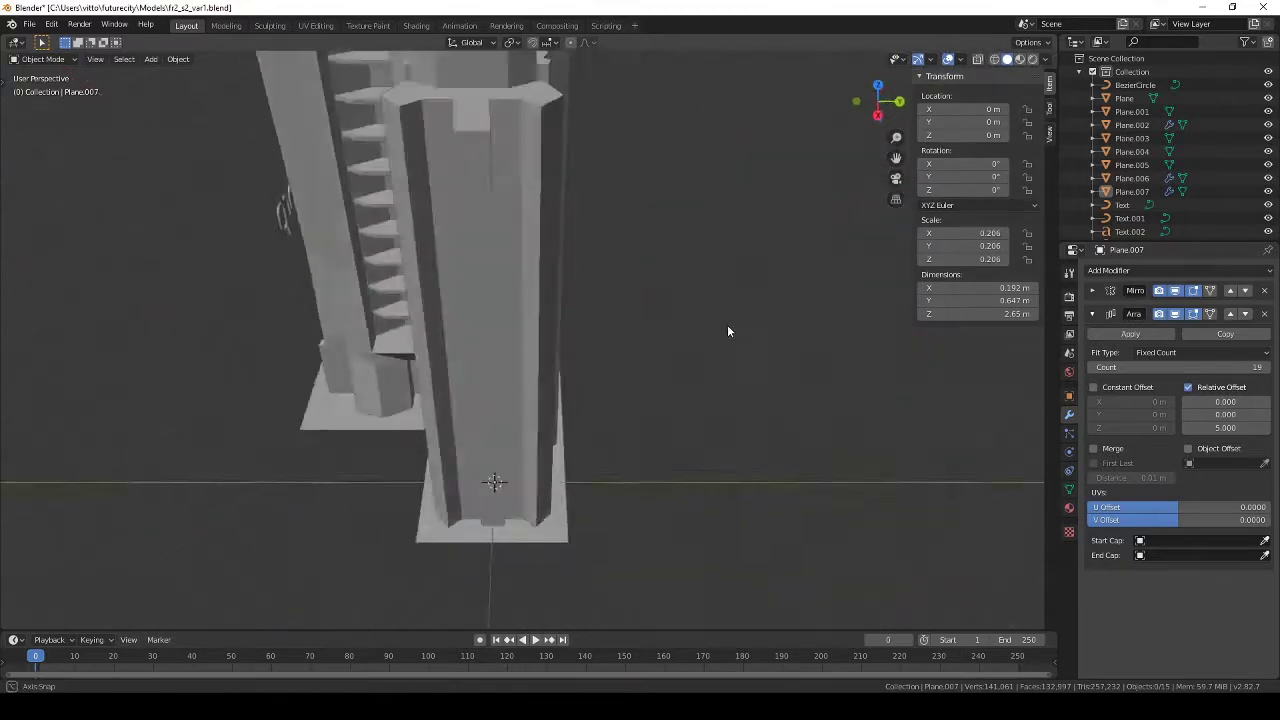
scroll(632, 368, "up", 3)
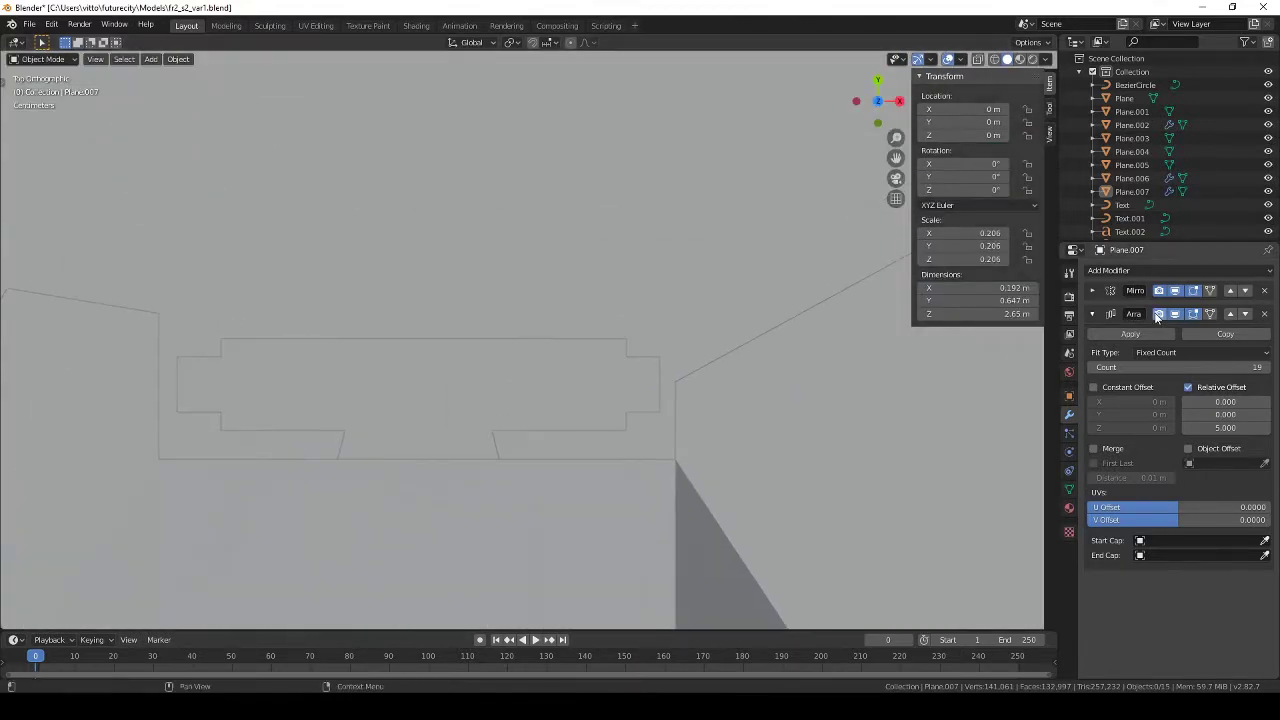
key("Tab")
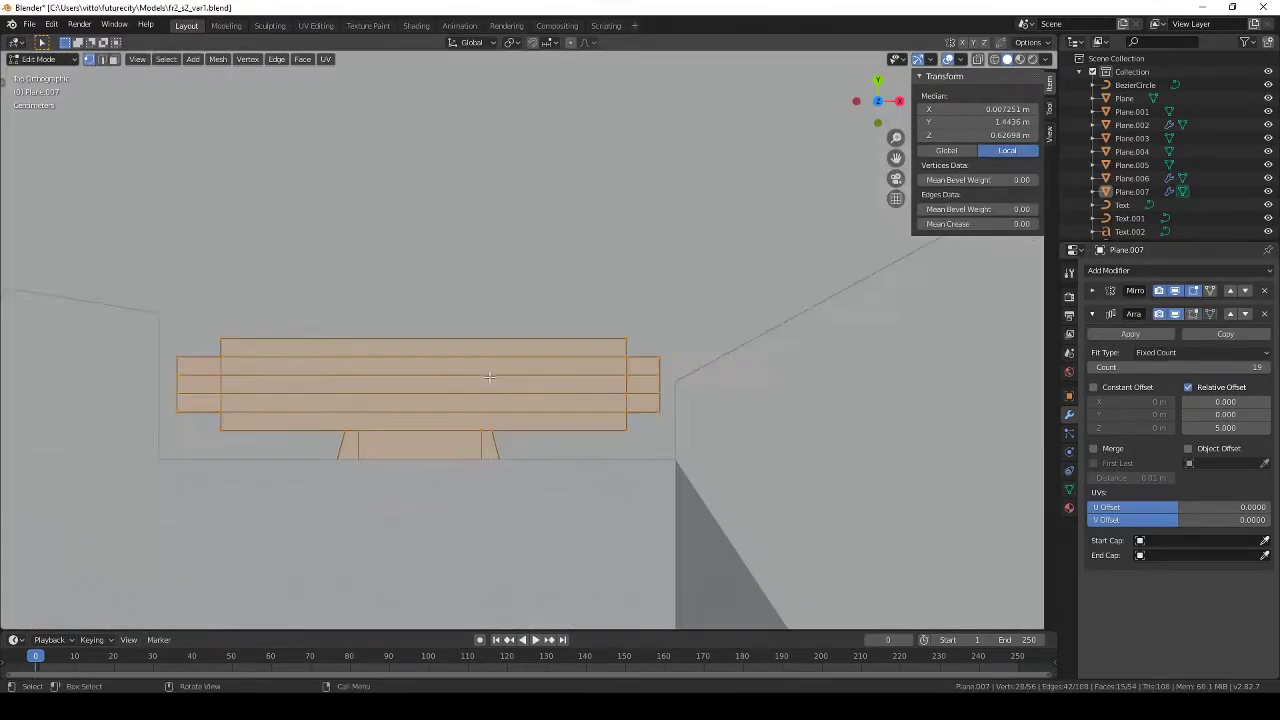
Step: Scale the bracket's top corner vertices to bevel them, and extend its left side
scroll(572, 342, "up", 2)
left_click(572, 342)
left_click(698, 398)
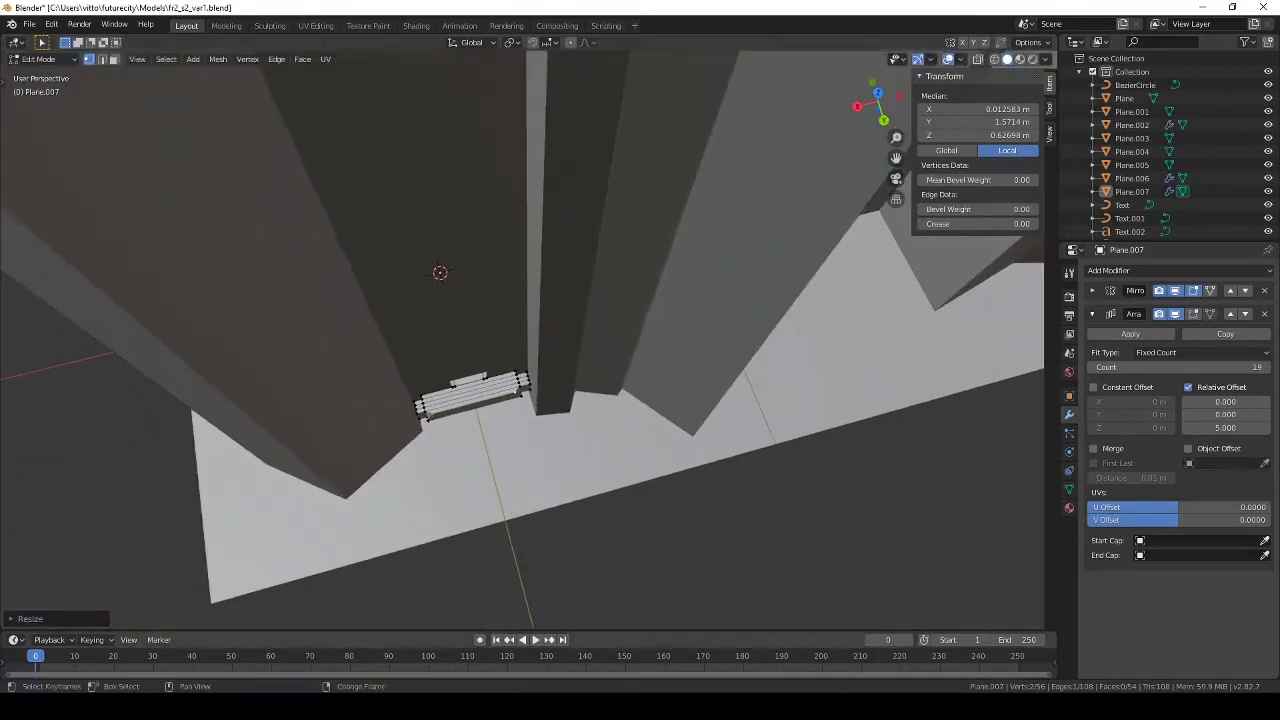
middle_click_drag(698, 398, 567, 517)
key("KP_Decimal")
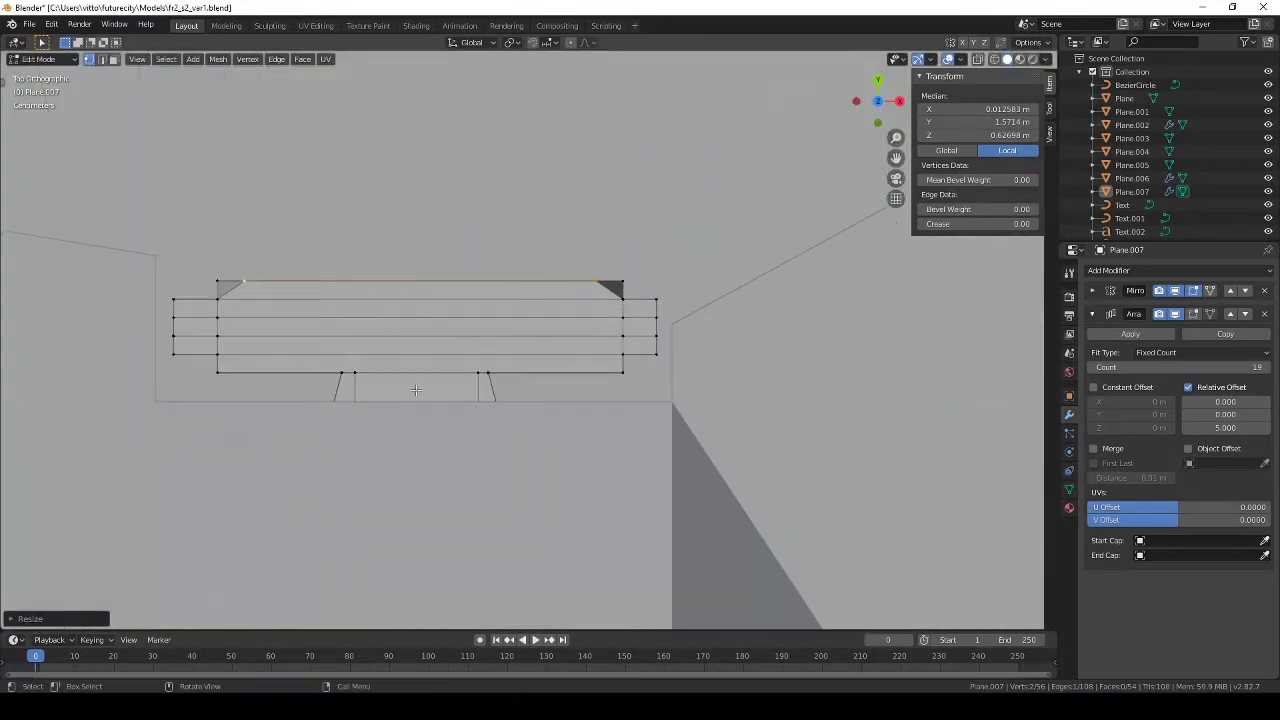
key("a")
key("g")
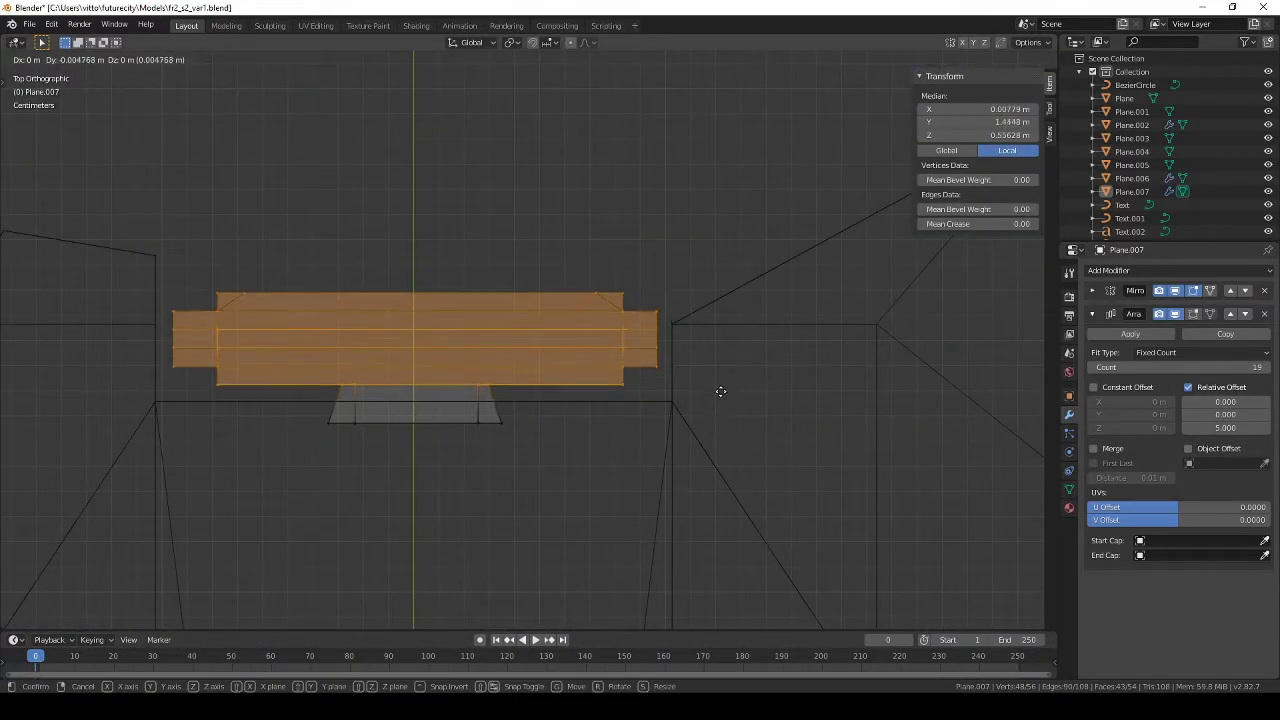
left_click(718, 374)
left_click(666, 288)
key("KP_3")
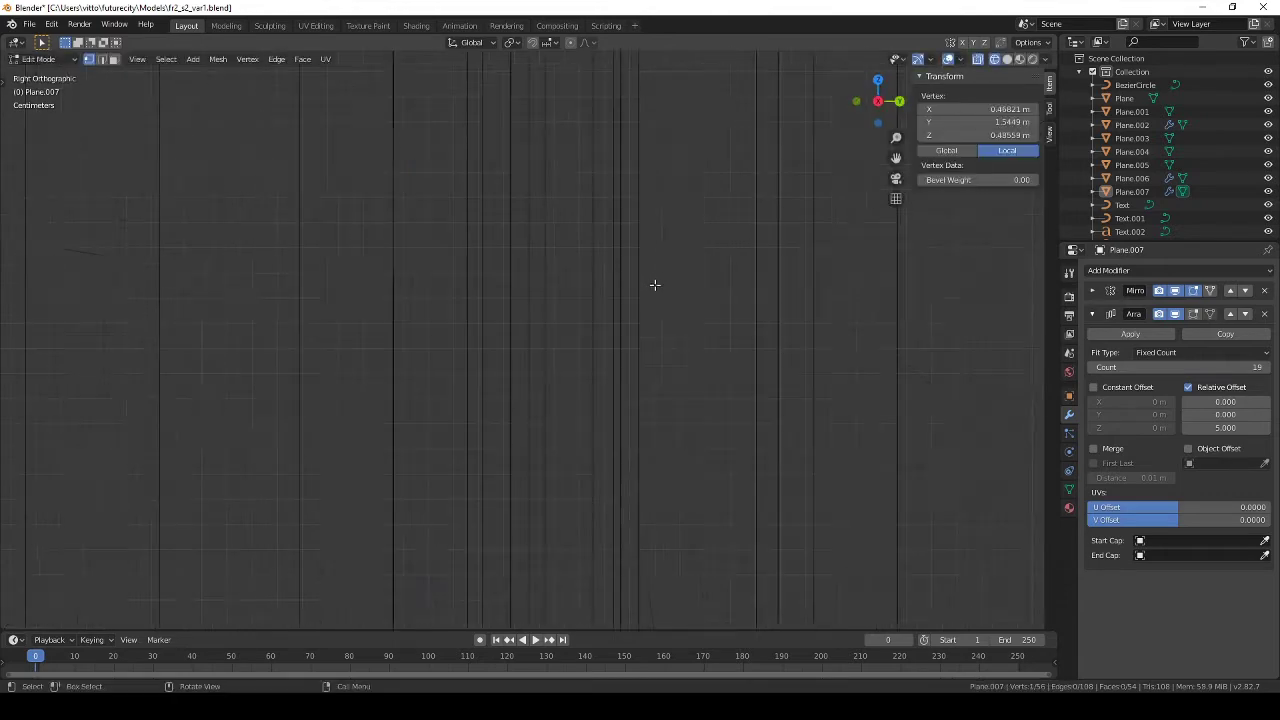
left_click(505, 420)
key("KP_7")
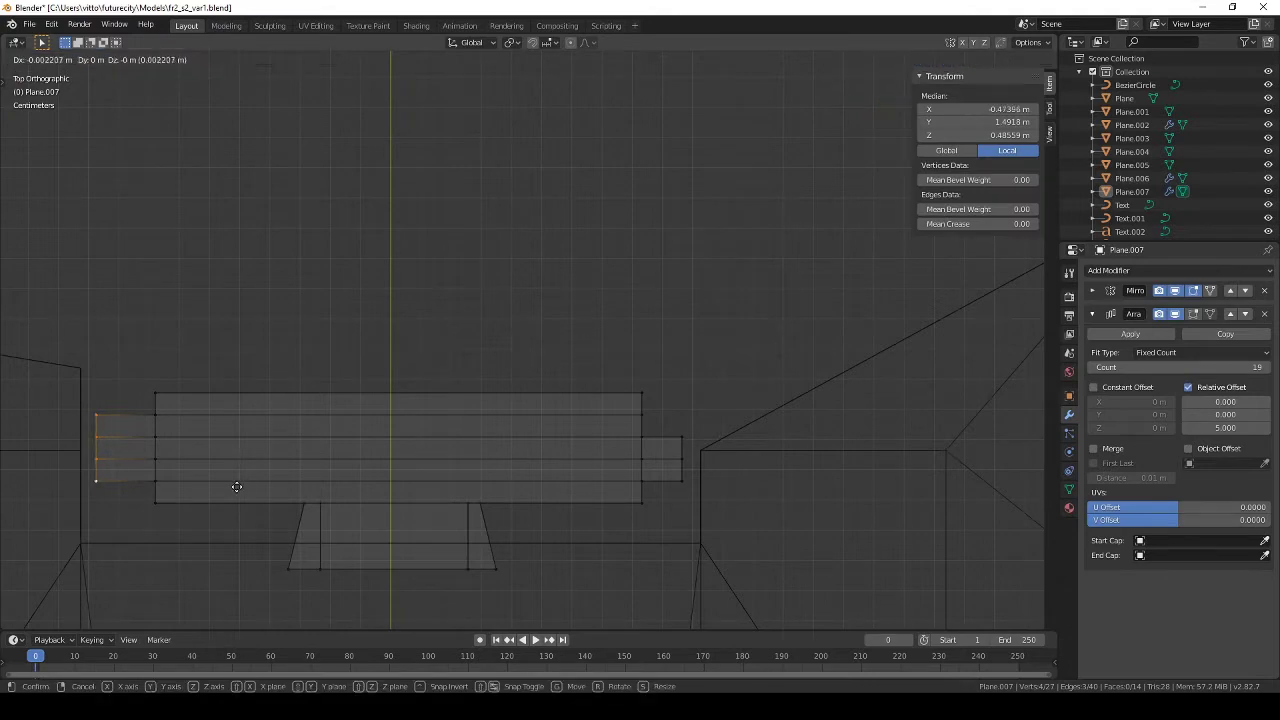
left_click(745, 496)
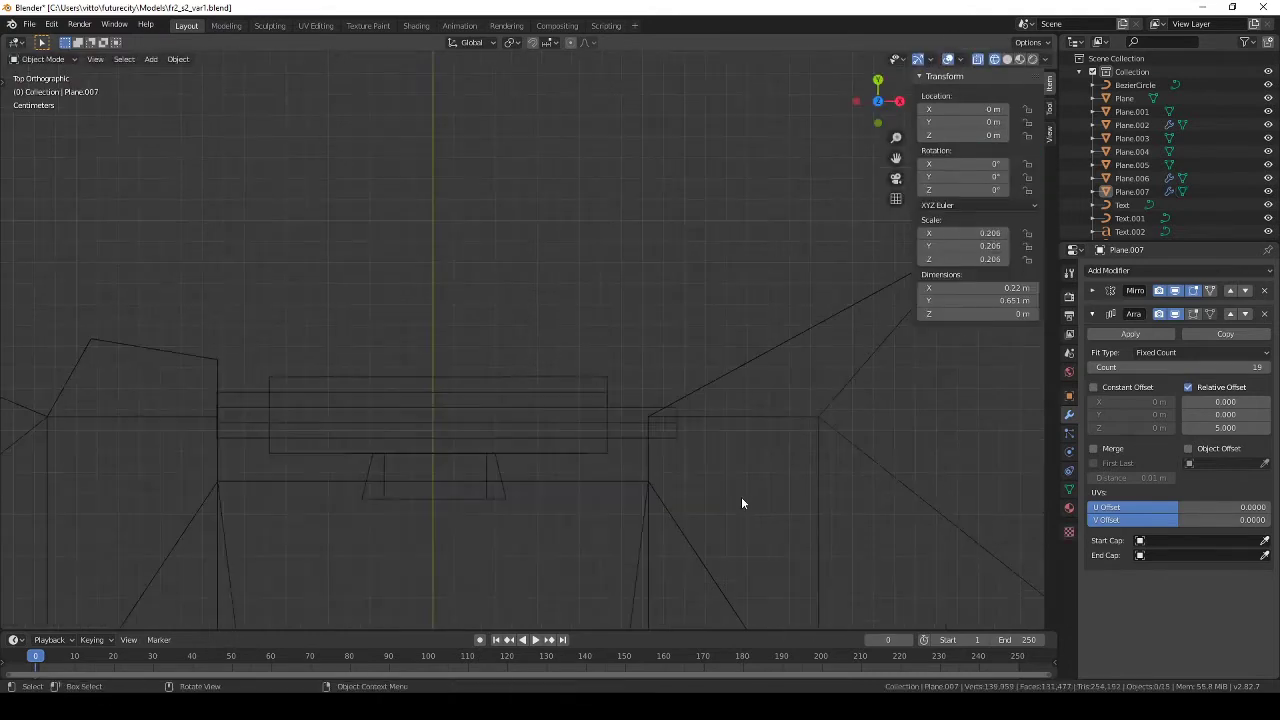
Step: Extrude the whole bracket mesh to give it thickness
left_click(641, 392)
key("a")
mouse_move(509, 427)
middle_mouse_down()
mouse_move(344, 368)
mouse_move(580, 440)
mouse_move(263, 143)
middle_mouse_up()
key("e")
key("3")
left_click(597, 497)
left_click(577, 466)
middle_click_drag(577, 466, 625, 480)
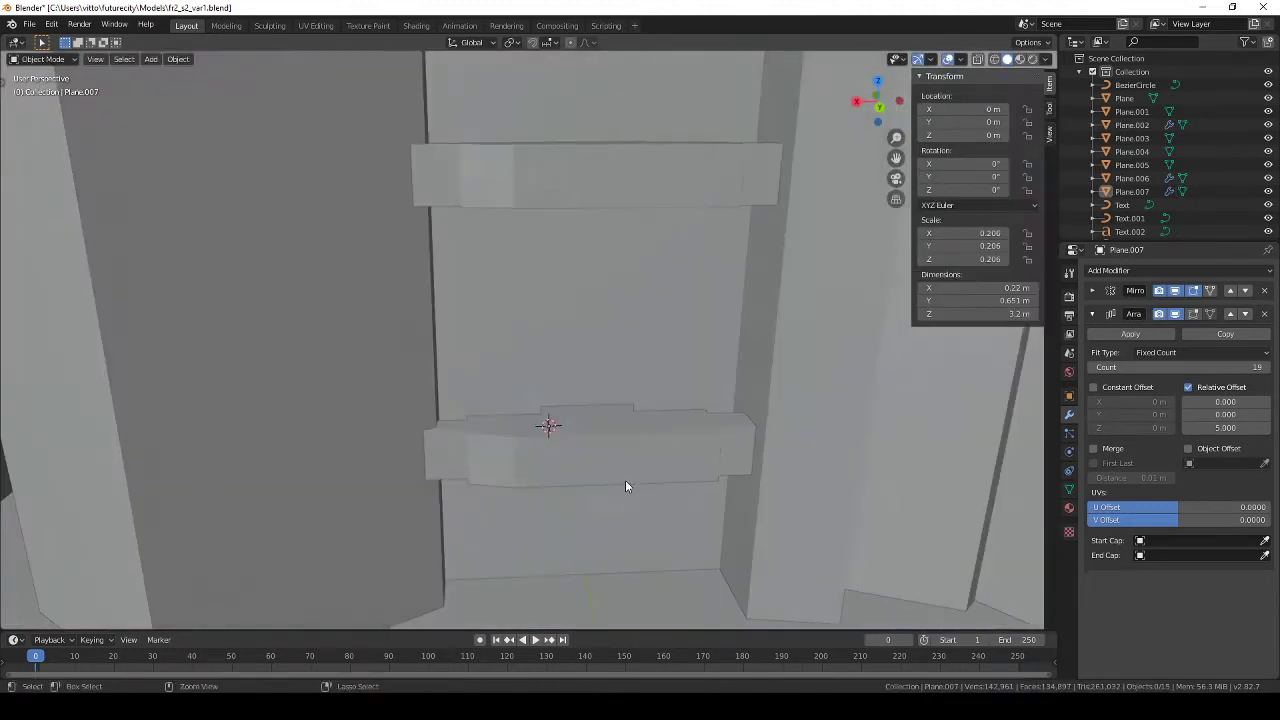
Step: Loop-cut across the bracket and extrude its front strip face outward
key("ctrl+r")
left_click(600, 450)
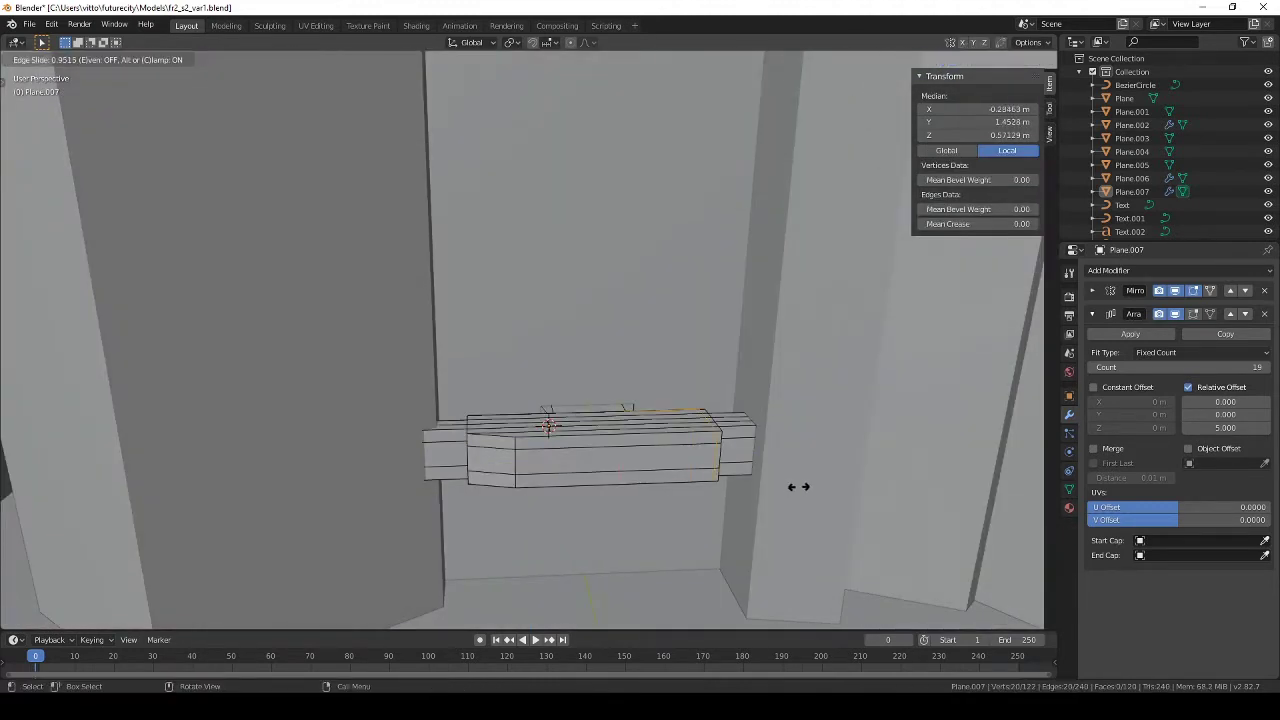
left_click(592, 458)
key("e")
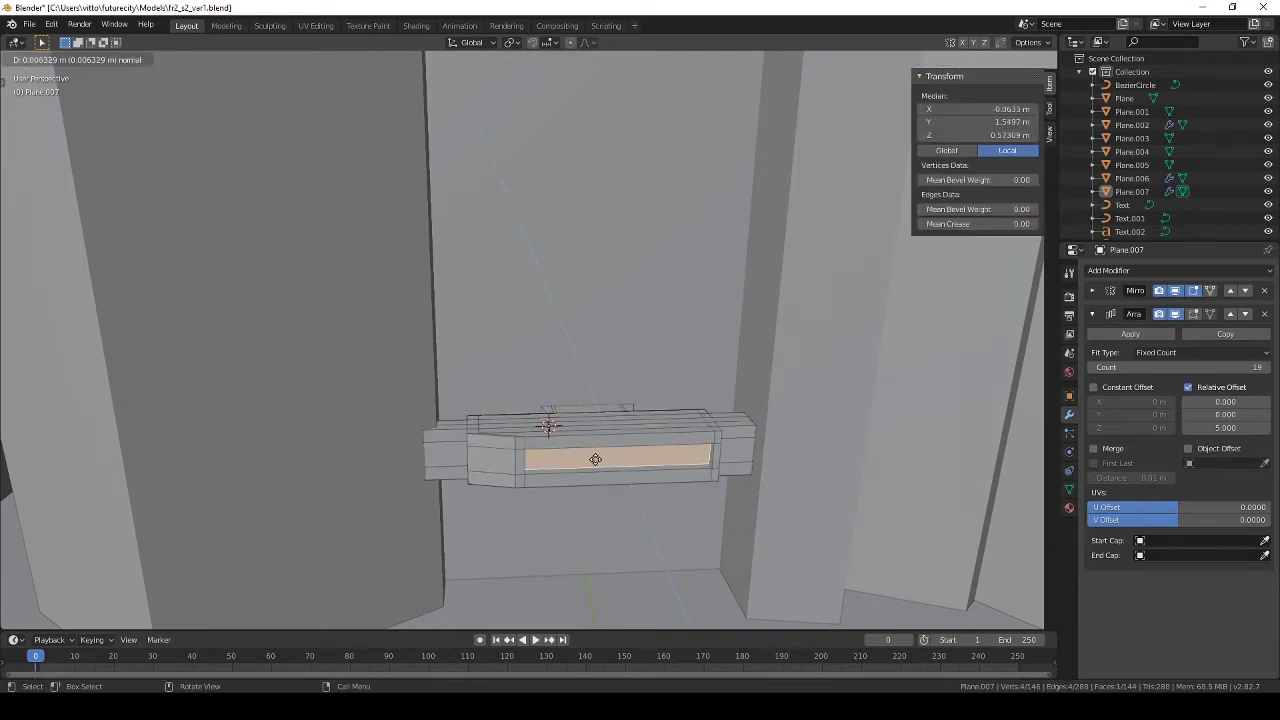
key("Tab")
Step: Set the bracket stack's Array Count to 16 copies
scroll(567, 483, "down", 5)
mouse_move(550, 486)
middle_mouse_down()
mouse_move(606, 415)
mouse_move(575, 420)
middle_mouse_up()
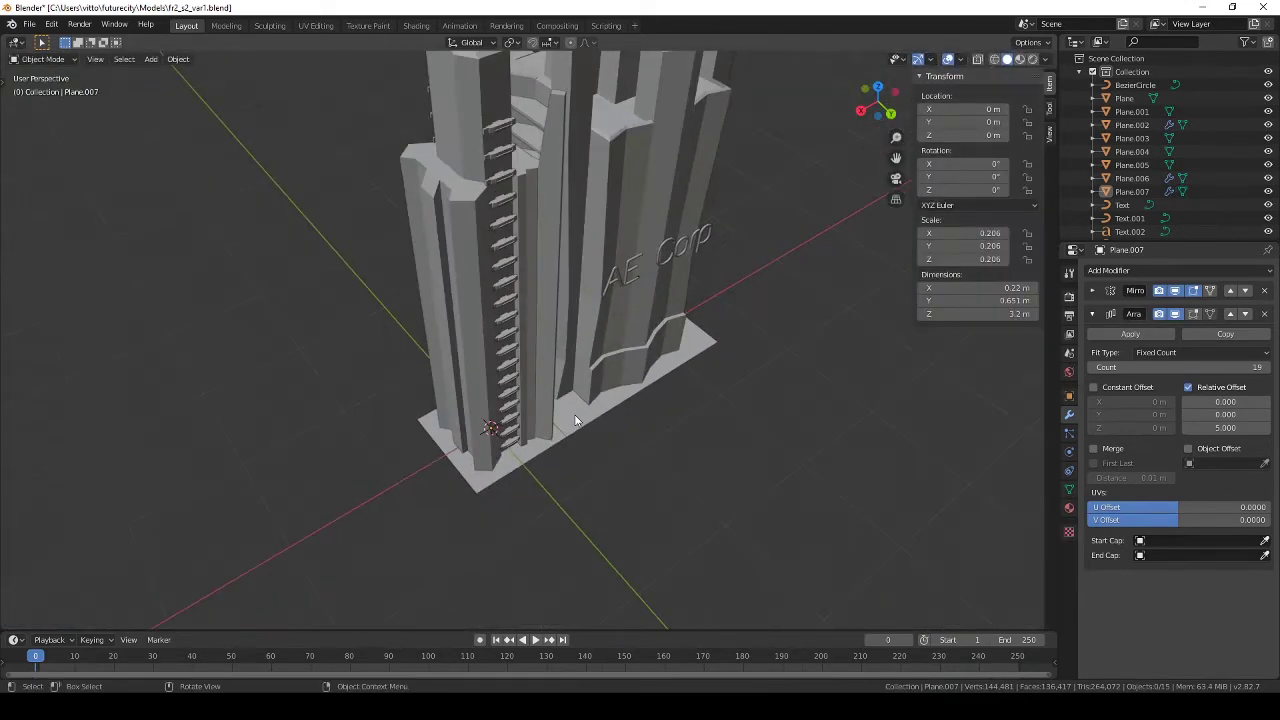
left_click_drag(1093, 370, 1110, 370)
scroll(832, 356, "up", 3)
scroll(534, 349, "up", 3)
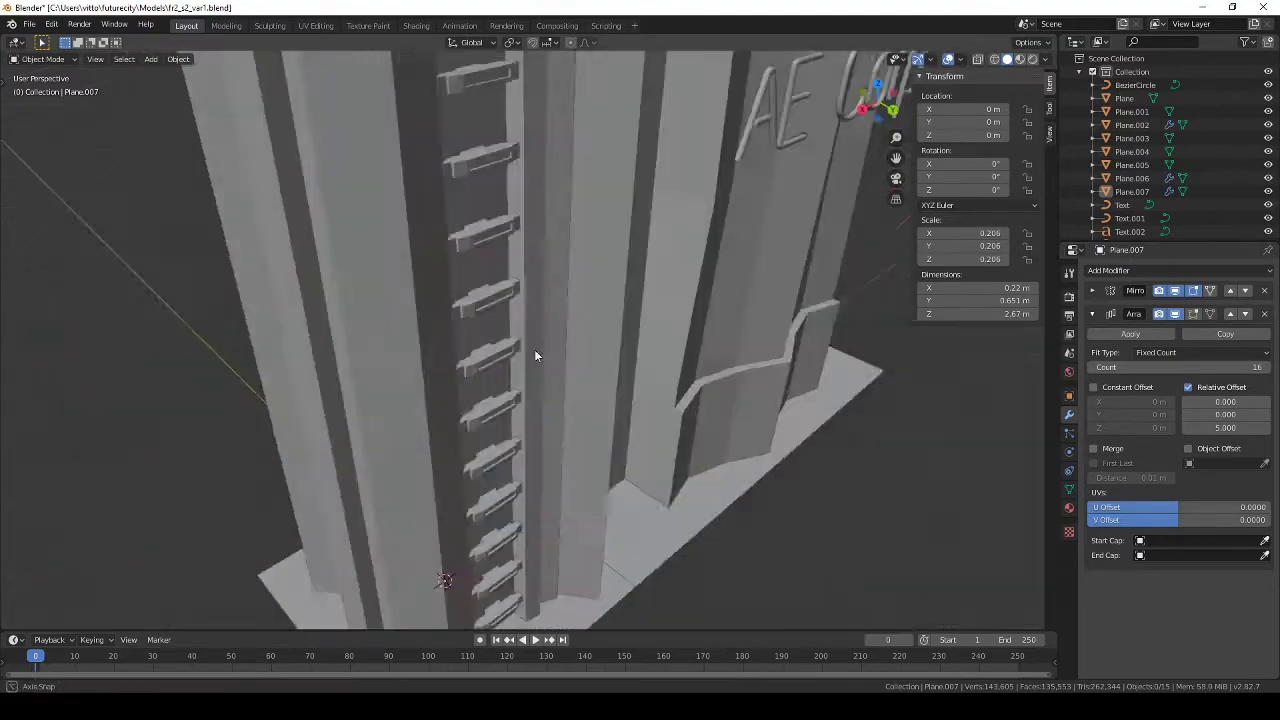
mouse_move(534, 349)
middle_mouse_down()
mouse_move(454, 392)
mouse_move(598, 403)
mouse_move(630, 454)
mouse_move(556, 359)
middle_mouse_up()
scroll(598, 403, "down", 5)
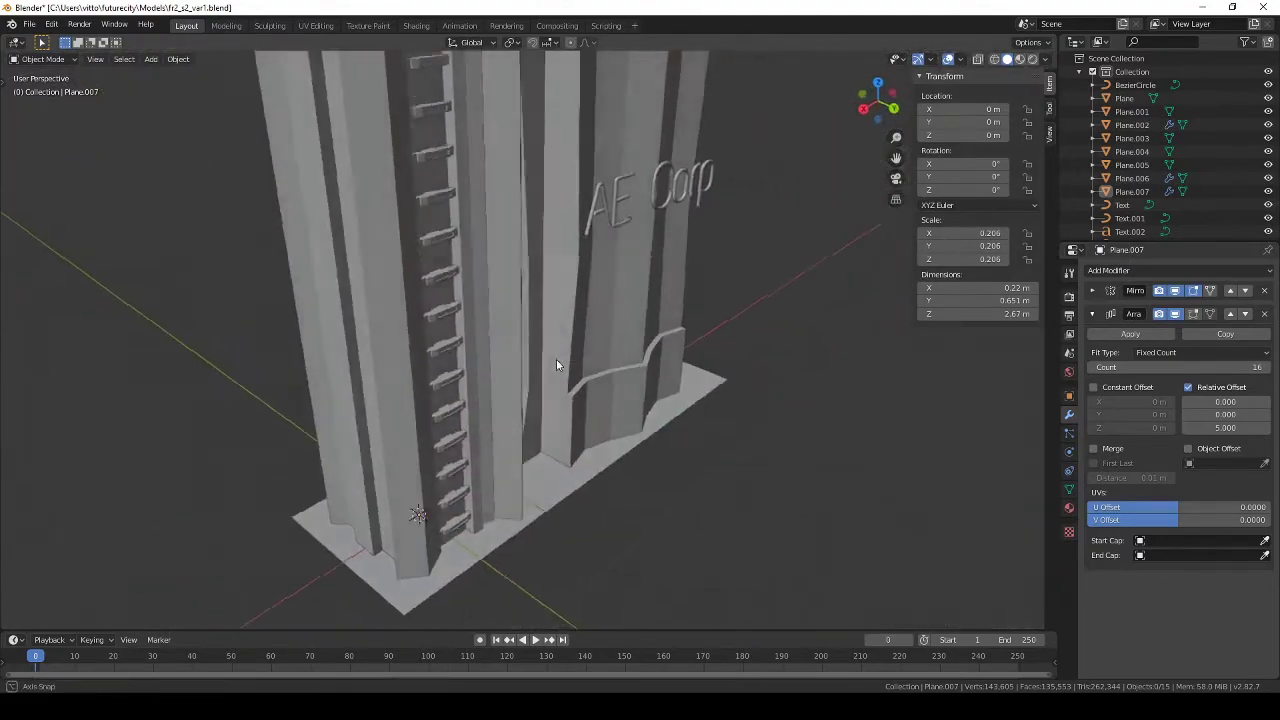
Step: Save the file with Ctrl+S, then review the bracket stack around the tower
key("ctrl+s")
scroll(494, 387, "up", 5)
mouse_move(494, 387)
middle_mouse_down()
mouse_move(424, 345)
mouse_move(448, 294)
middle_mouse_up()
scroll(482, 362, "down", 4)
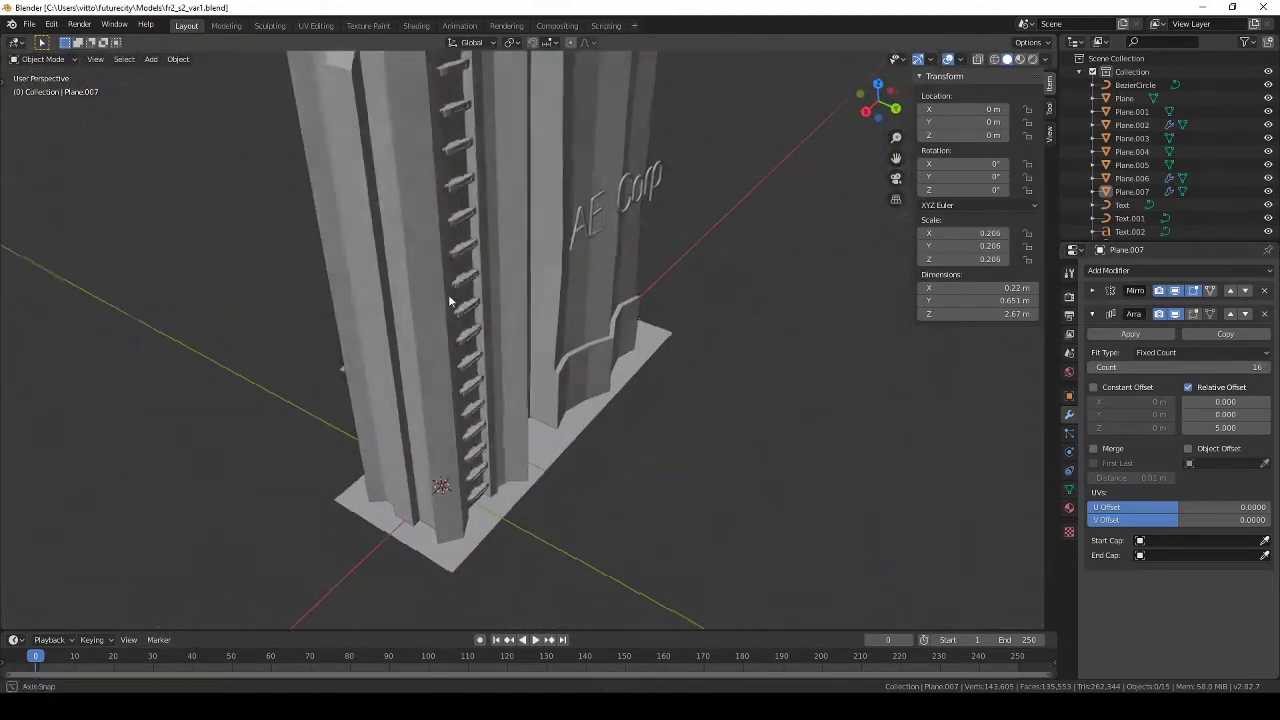
scroll(404, 344, "up", 4)
mouse_move(404, 344)
middle_mouse_down()
mouse_move(656, 394)
mouse_move(488, 384)
mouse_move(445, 347)
middle_mouse_up()
scroll(560, 390, "down", 4)
scroll(488, 384, "up", 2)
Step: Add a new mesh plane beside the tower from the top view
key("KP_7")
middle_click_drag(495, 410, 443, 329, "shift")
scroll(426, 277, "up", 3)
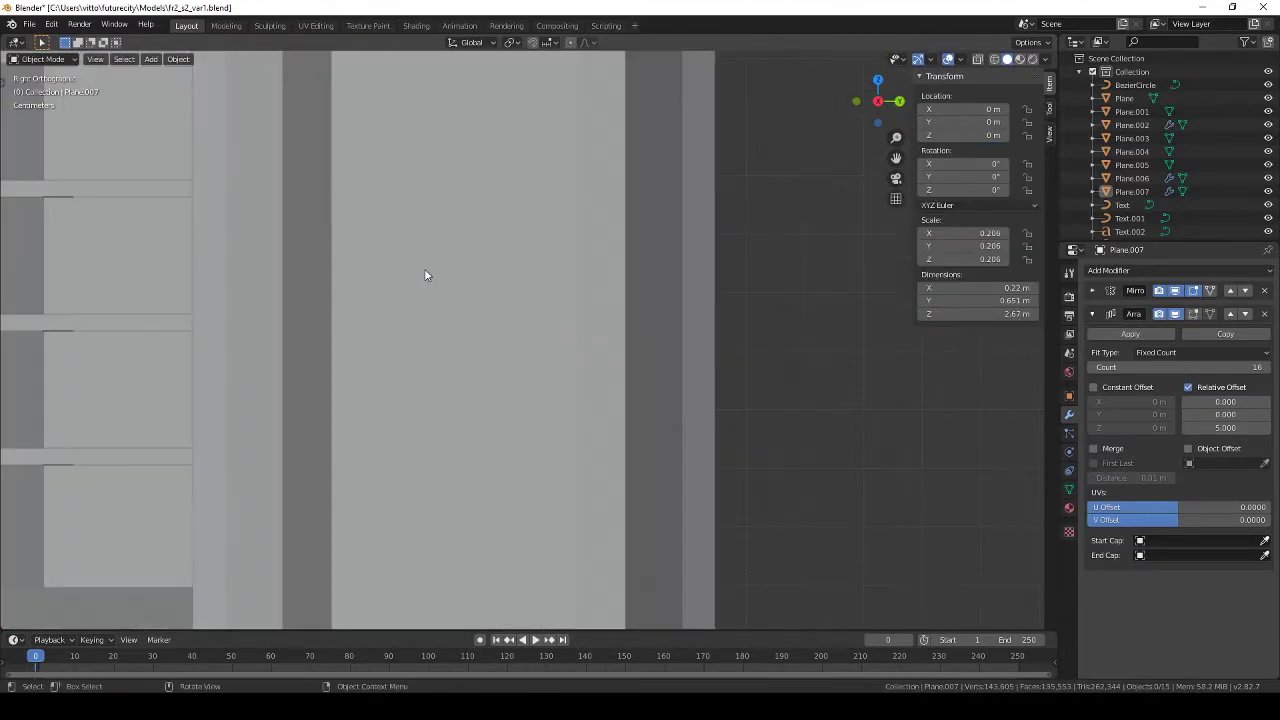
scroll(425, 268, "down", 3)
key("shift+a")
left_click(471, 263)
Step: Scale the new plane down in wireframe view, moving its face upward
key("s")
scroll(443, 371, "up", 2)
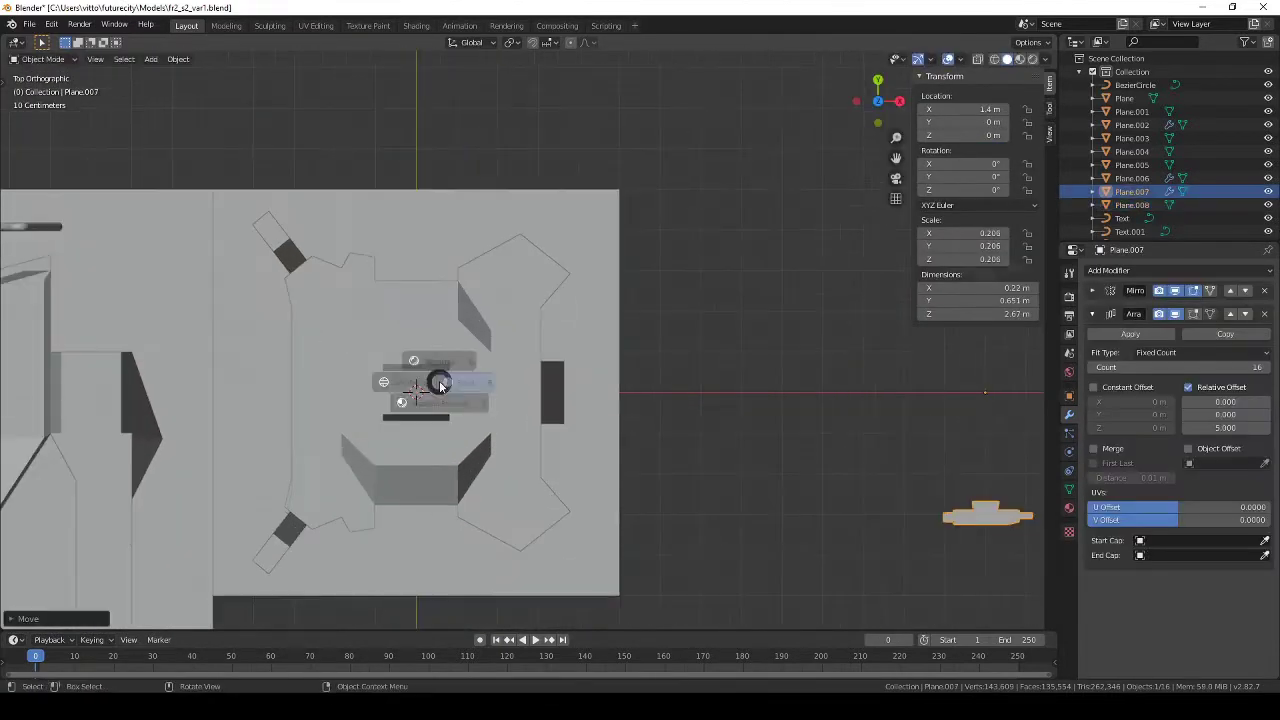
key("shift+z")
key("Tab")
key("g")
left_click(481, 293)
scroll(481, 293, "up", 2)
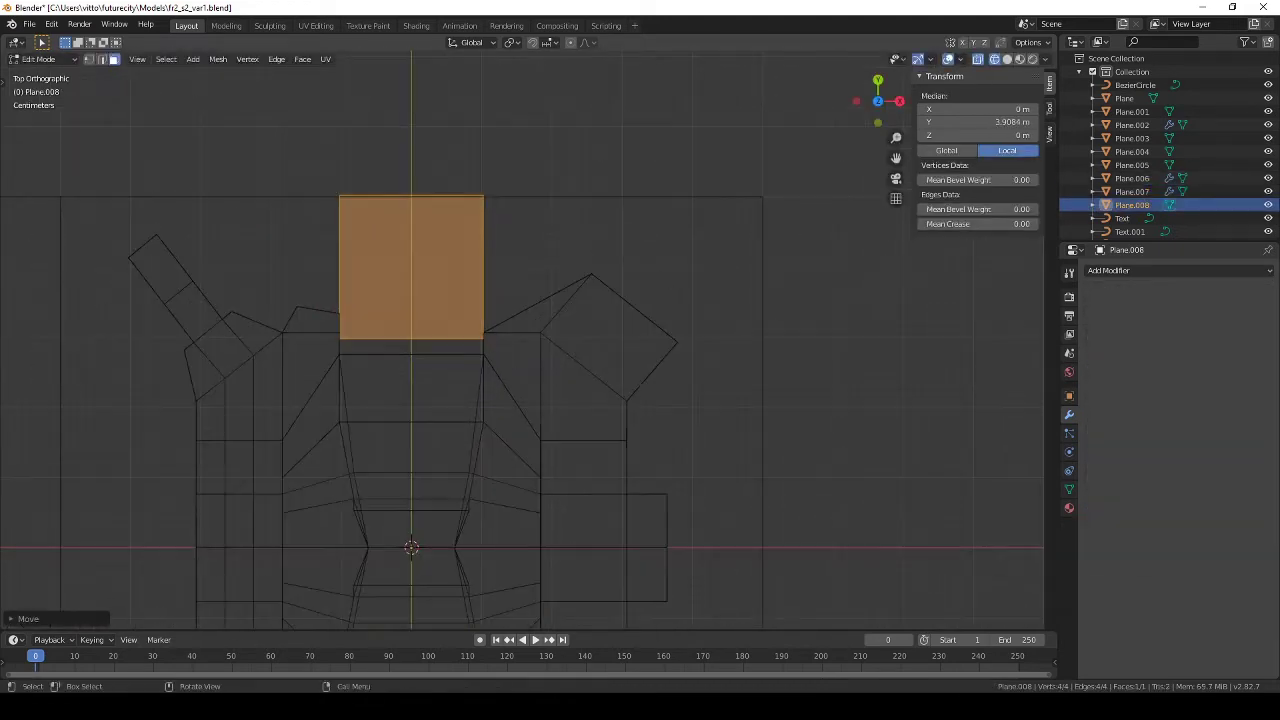
key("s")
scroll(553, 424, "down", 3)
scroll(553, 424, "down", 2)
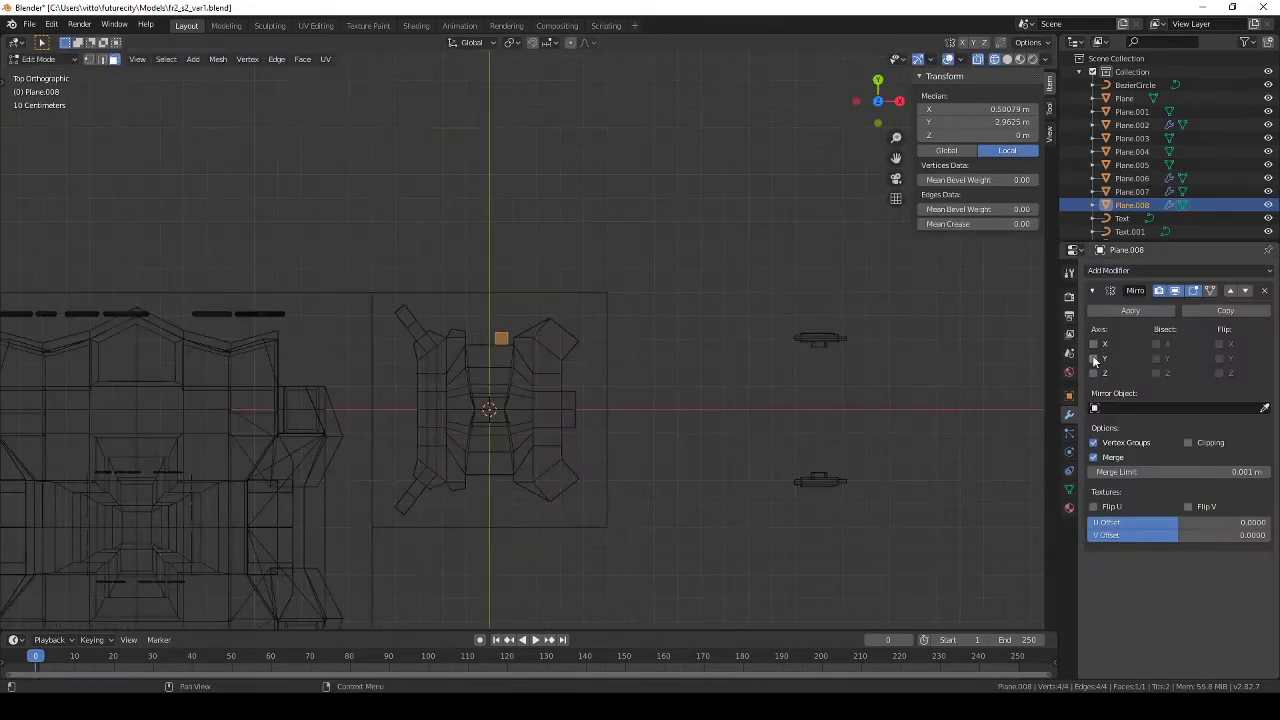
key("Tab")
Step: Shift the plane's face to the right and then back to the left
scroll(511, 391, "up", 7)
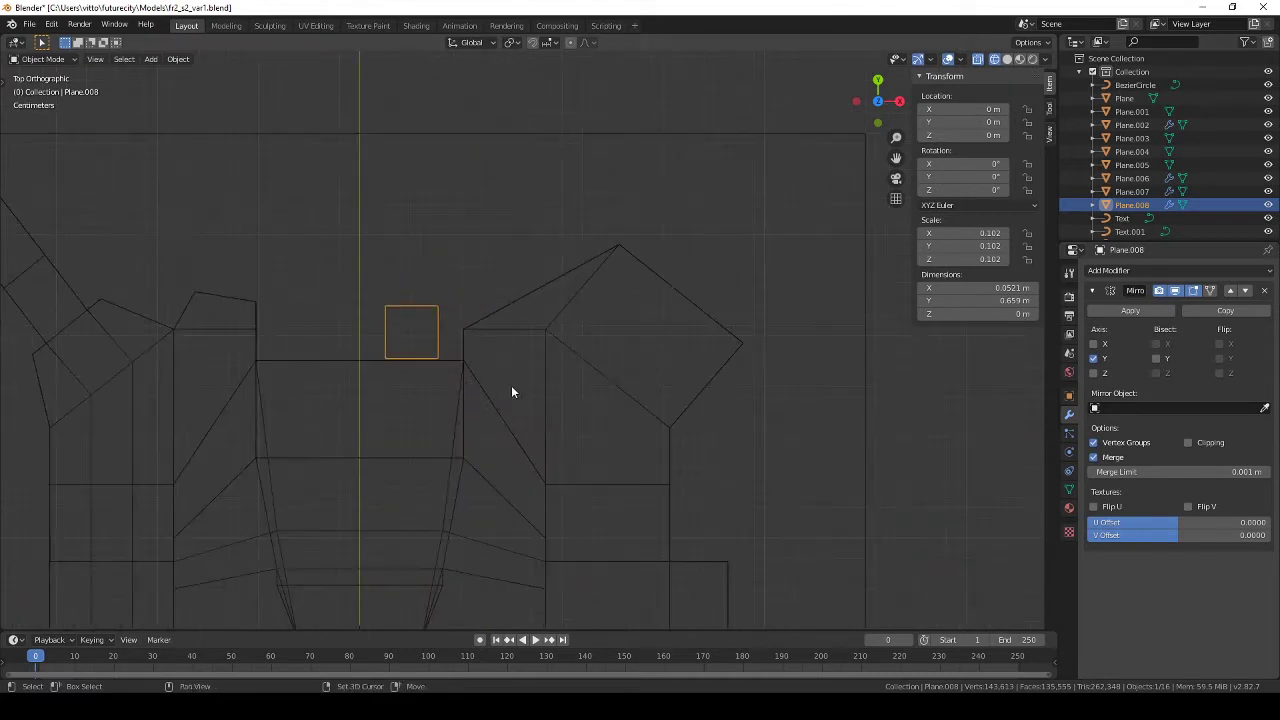
scroll(628, 347, "up", 2)
key("Tab")
key("g")
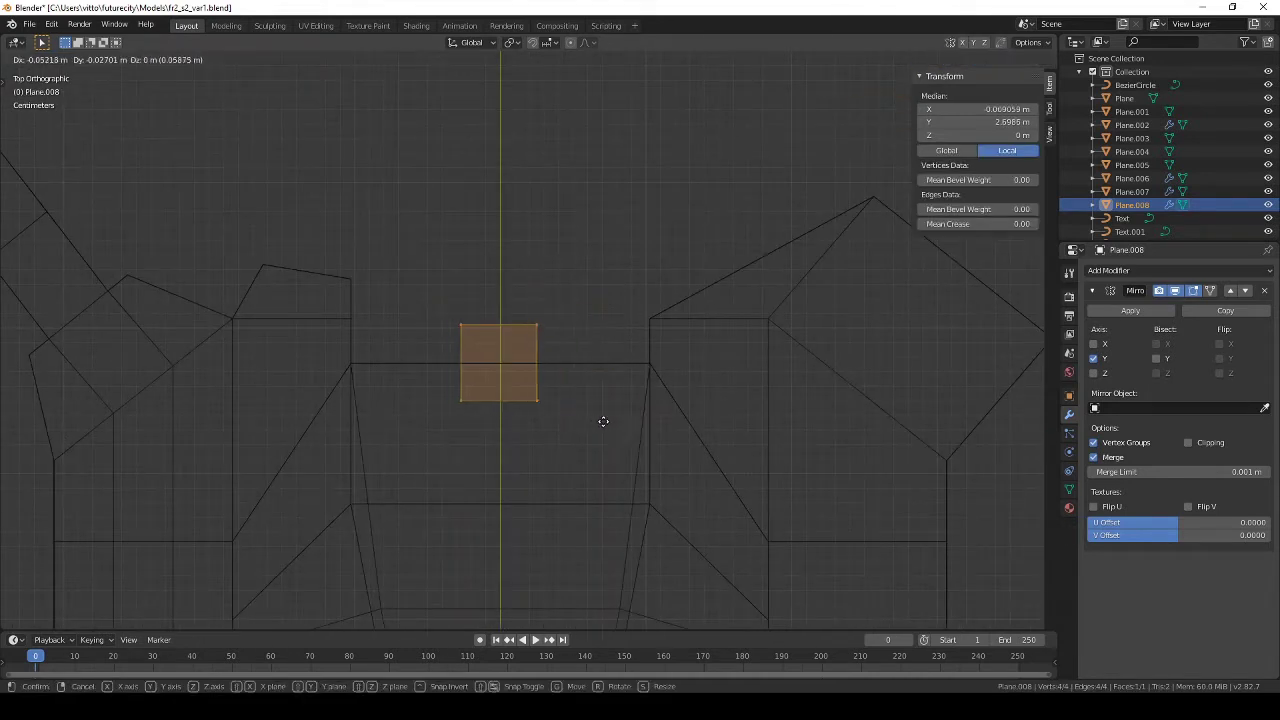
left_click(645, 387)
key("g")
left_click(434, 431)
Step: Stretch the face's right edge further right and reposition its top-left vertex
left_click(434, 424)
key("g")
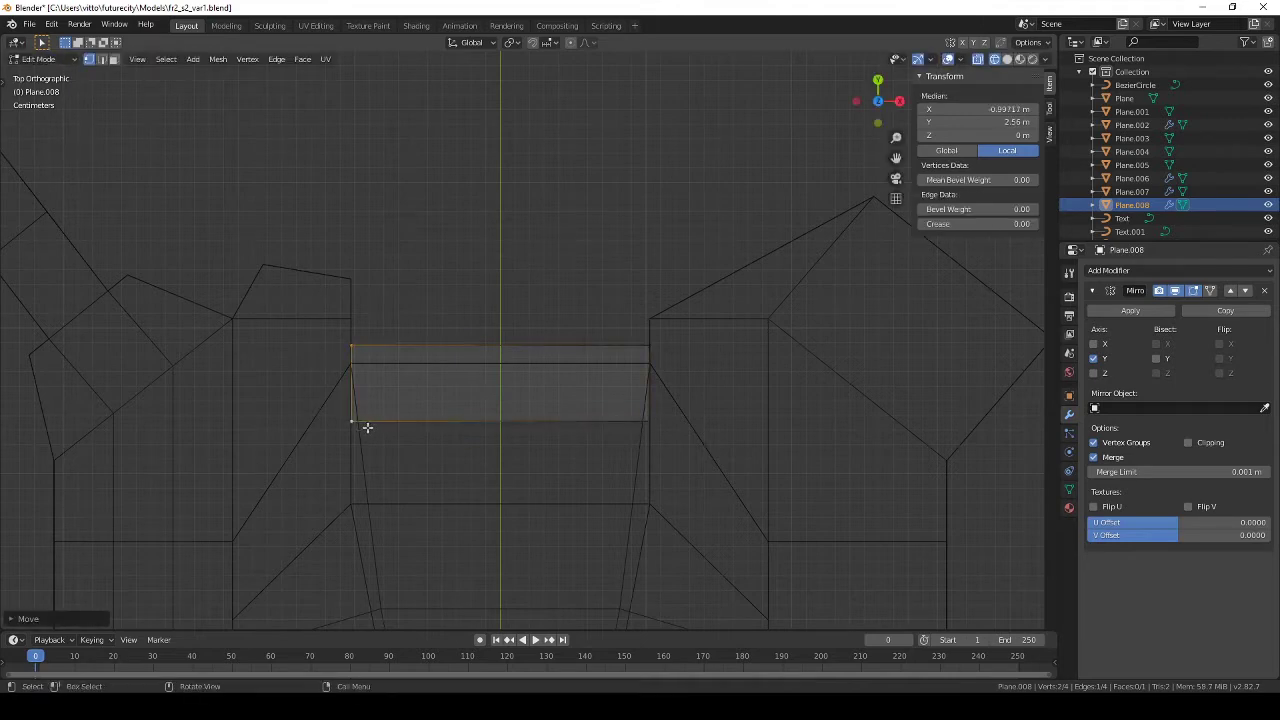
left_click(665, 389)
left_click(356, 354)
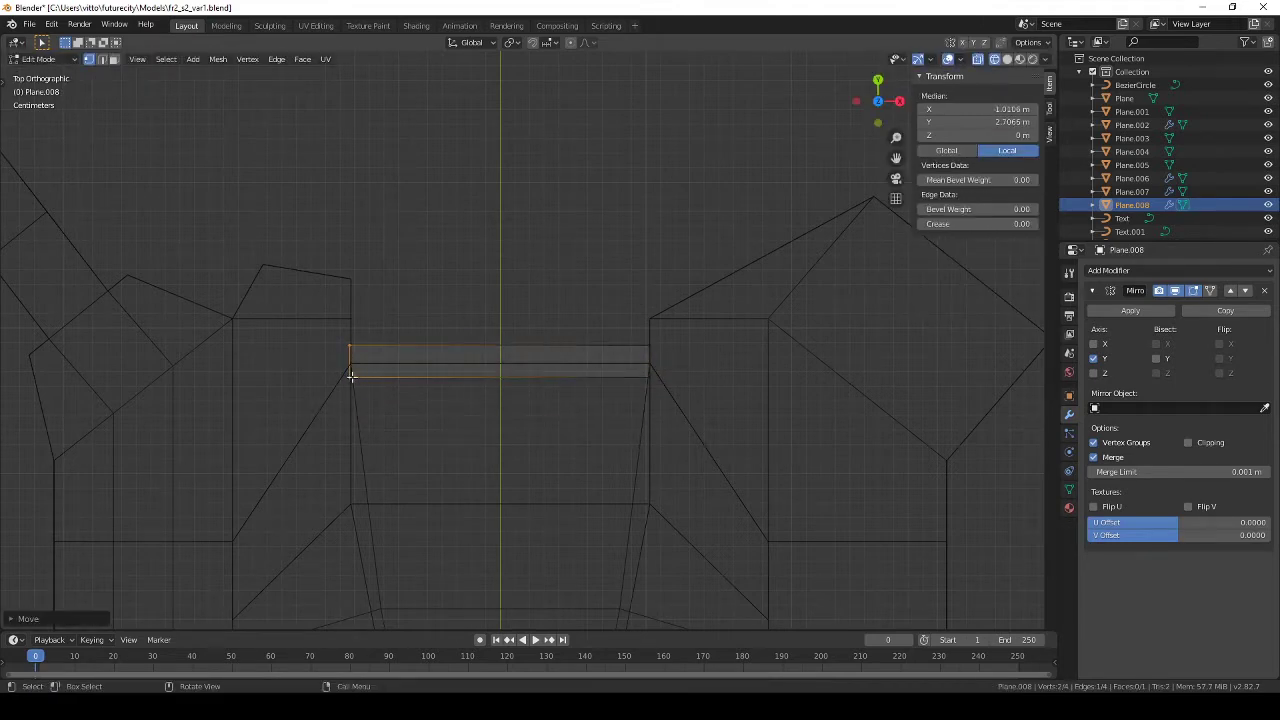
left_click(662, 382)
key("Tab")
mouse_move(667, 393)
middle_mouse_down()
mouse_move(558, 480)
mouse_move(610, 498)
middle_mouse_up()
key("shift+z")
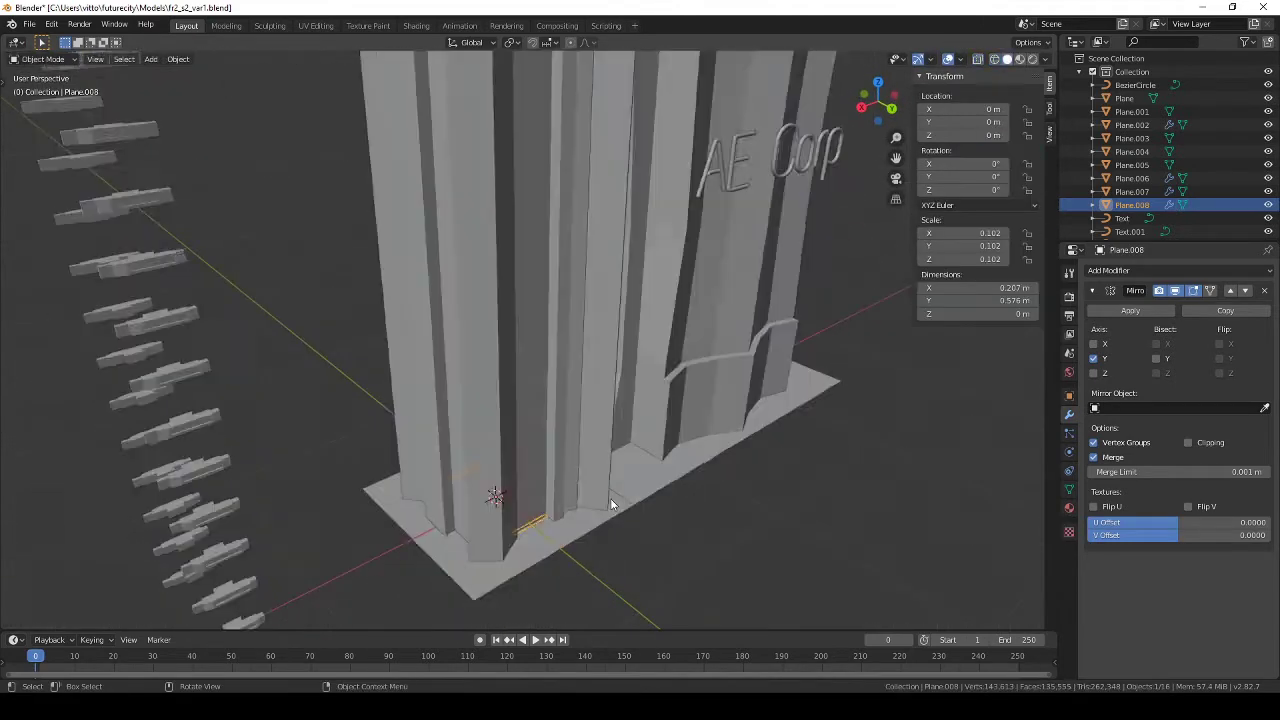
Step: Resize the bracket's teeth vertices from the top view in wireframe
key("Tab")
key("KP_7")
scroll(551, 474, "up", 4)
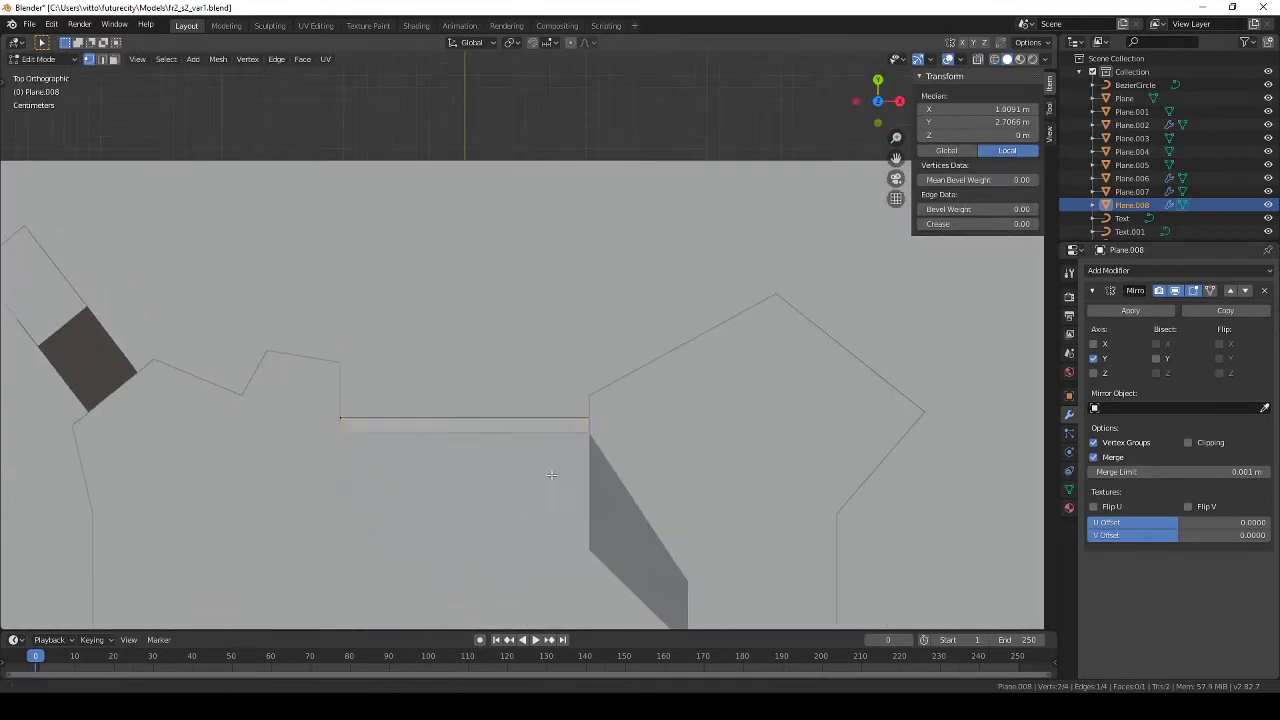
left_click(491, 443)
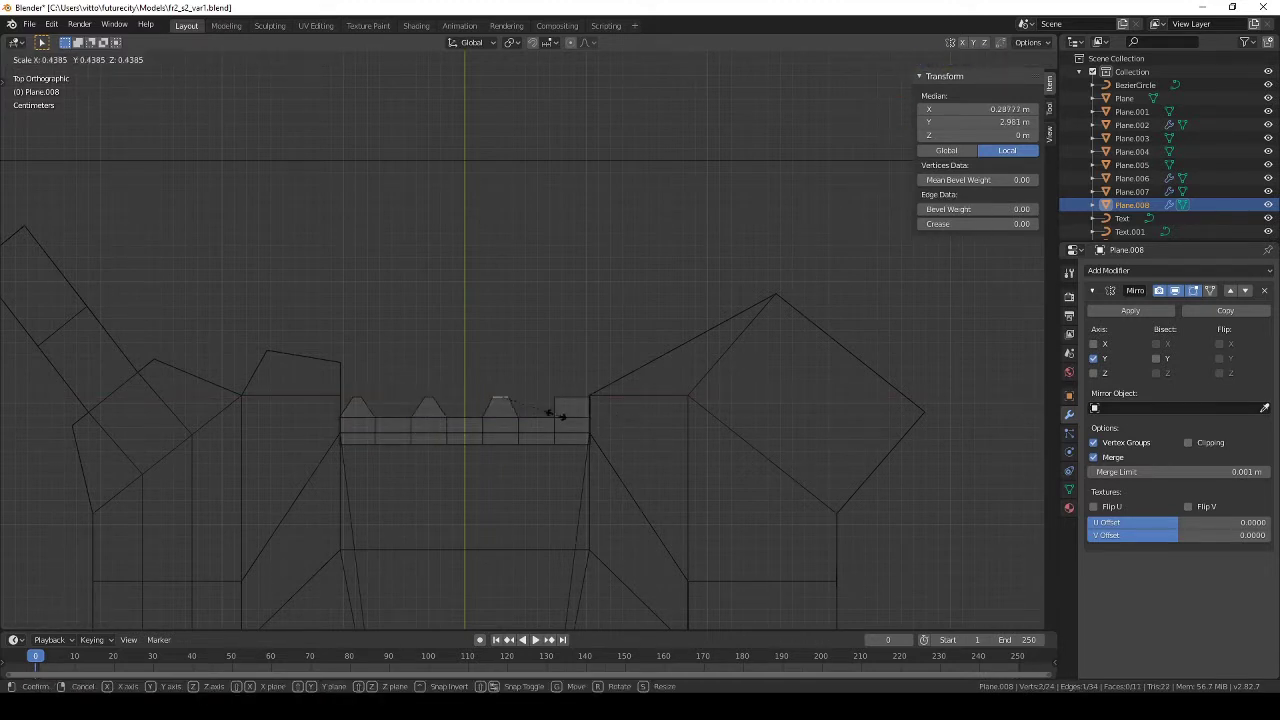
left_click(630, 410)
middle_click_drag(630, 410, 476, 462)
key("shift+z")
Step: Extrude the bracket faces outward along their normals and move the geometry
scroll(482, 282, "up", 3)
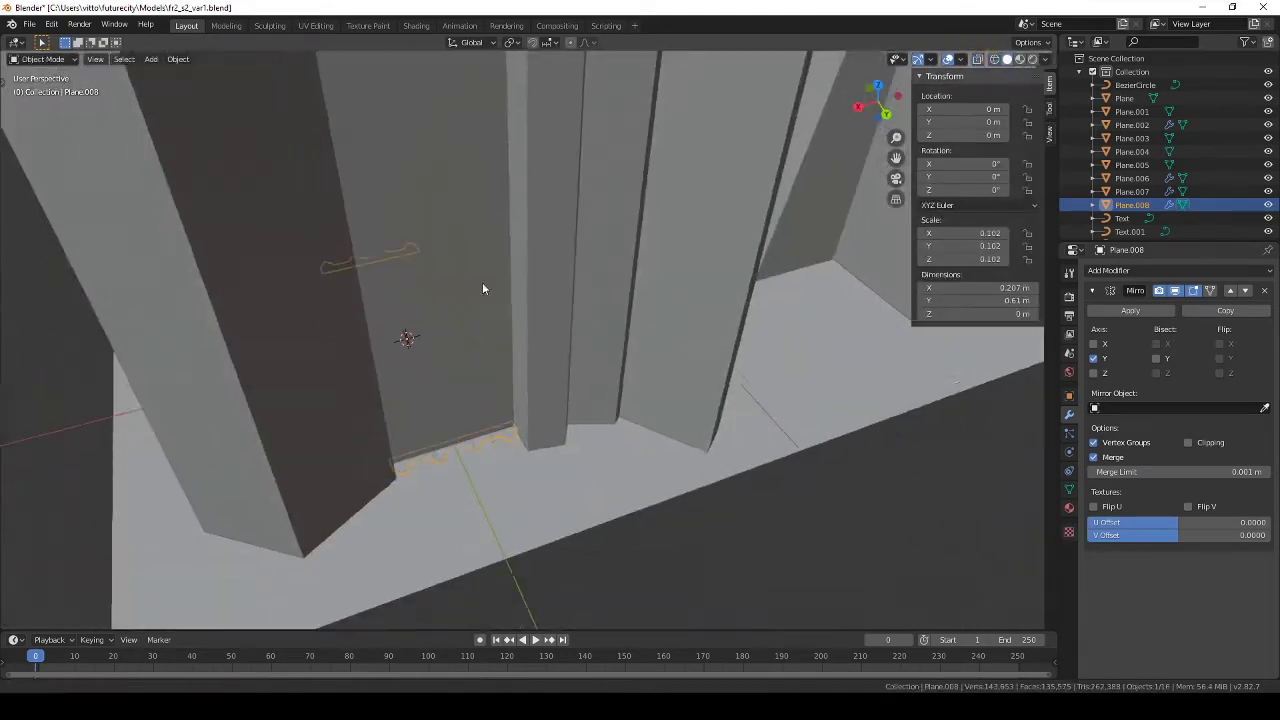
left_click(470, 519)
key("a")
scroll(469, 526, "down", 3)
middle_click_drag(469, 526, 507, 509)
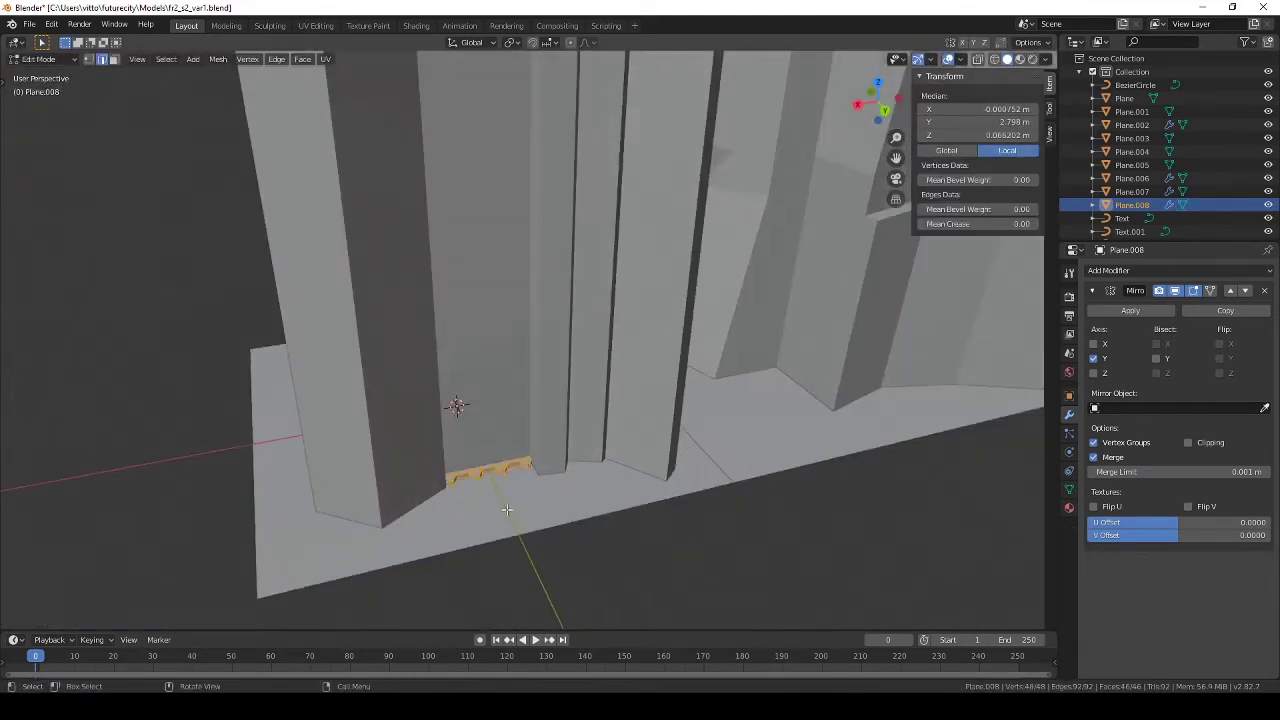
left_click(494, 301)
key("Tab")
Step: Raise the bracket piece to 0.5 m on Z from the front view
scroll(553, 452, "down", 2)
key("KP_1")
scroll(548, 415, "up", 3)
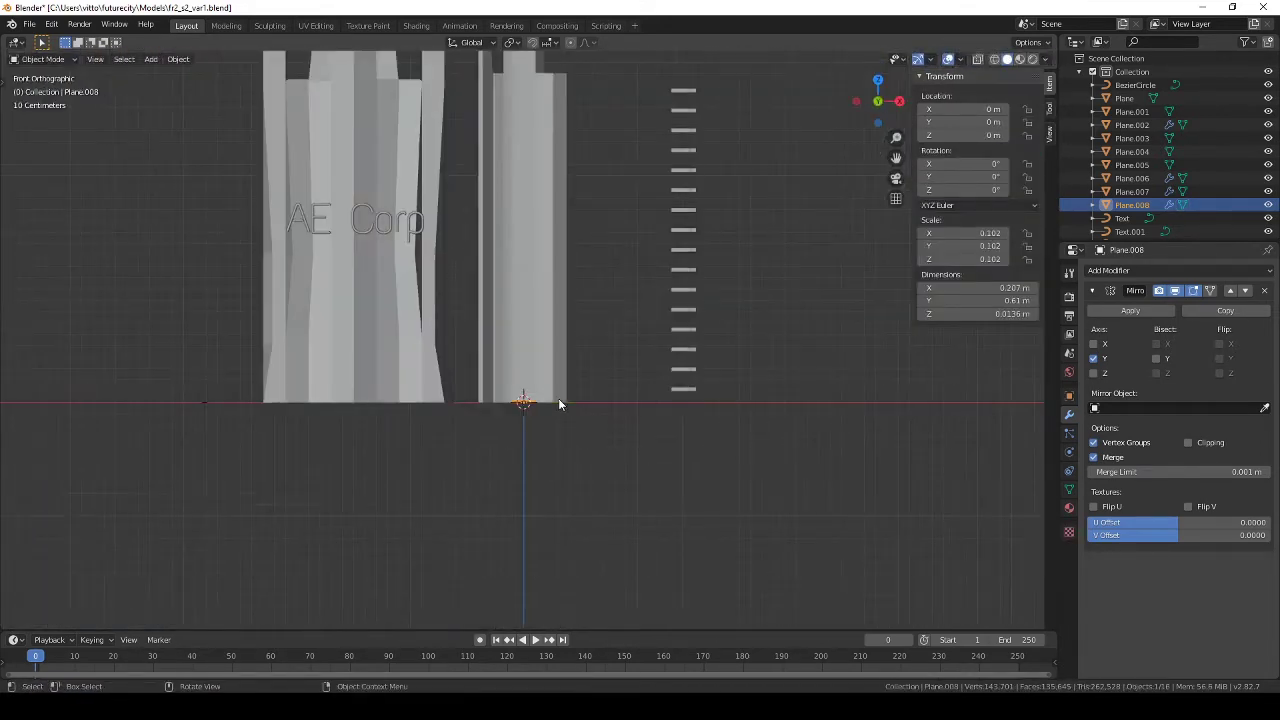
key("g")
left_click(556, 338)
middle_click_drag(556, 338, 472, 407)
scroll(472, 407, "up", 2)
Step: Add an Array modifier to the bracket with count 6 and relative Z offset 10
left_click(1108, 270)
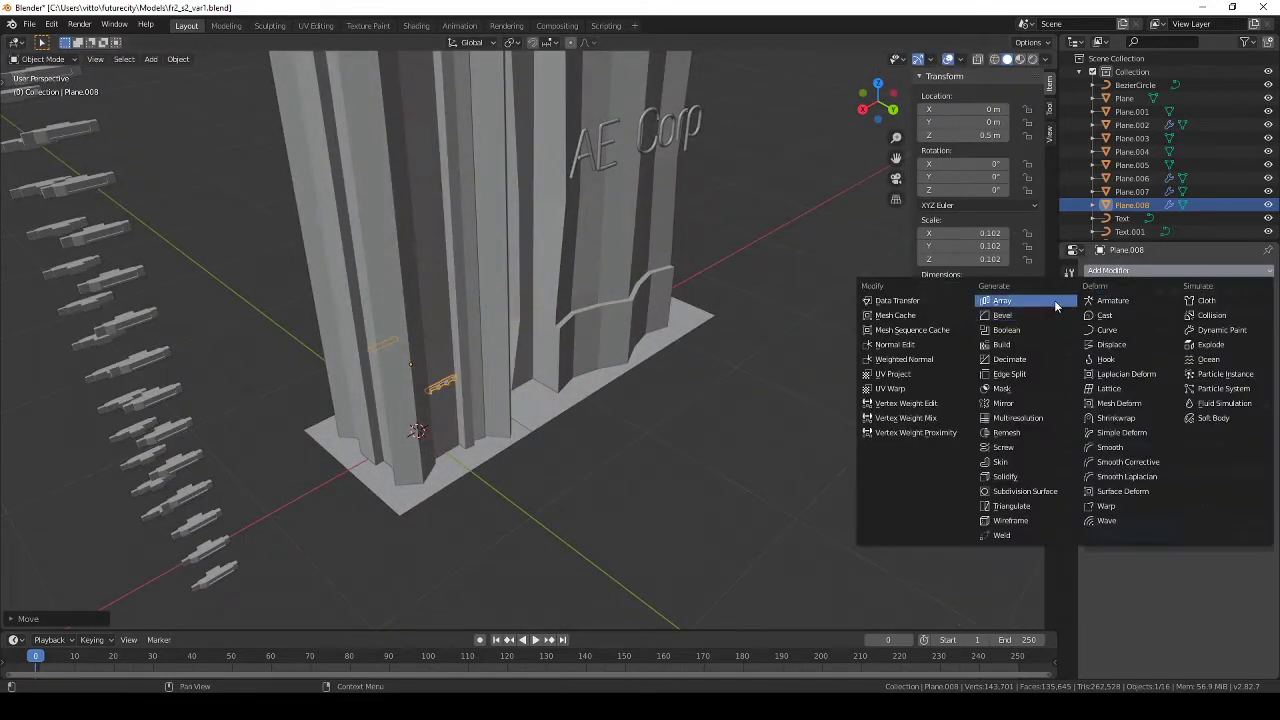
left_click(1054, 300)
left_click(1093, 290)
left_click(1222, 401)
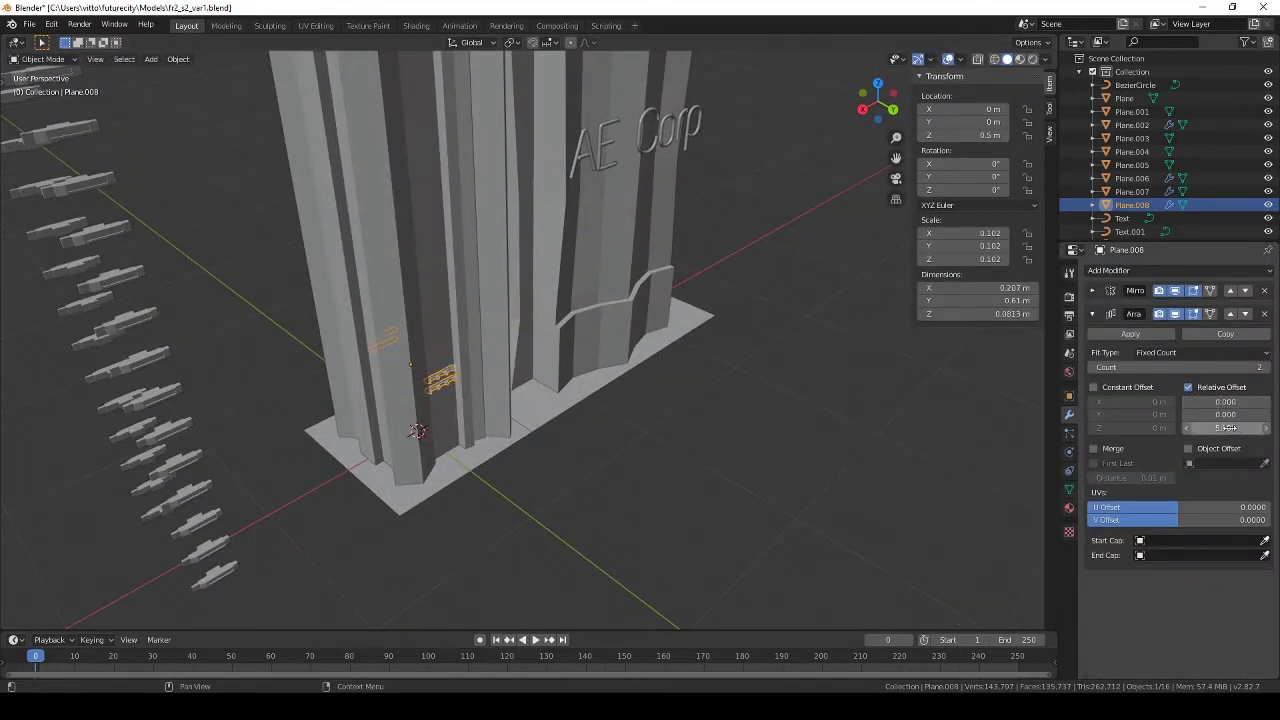
key("Return")
scroll(530, 445, "up", 3)
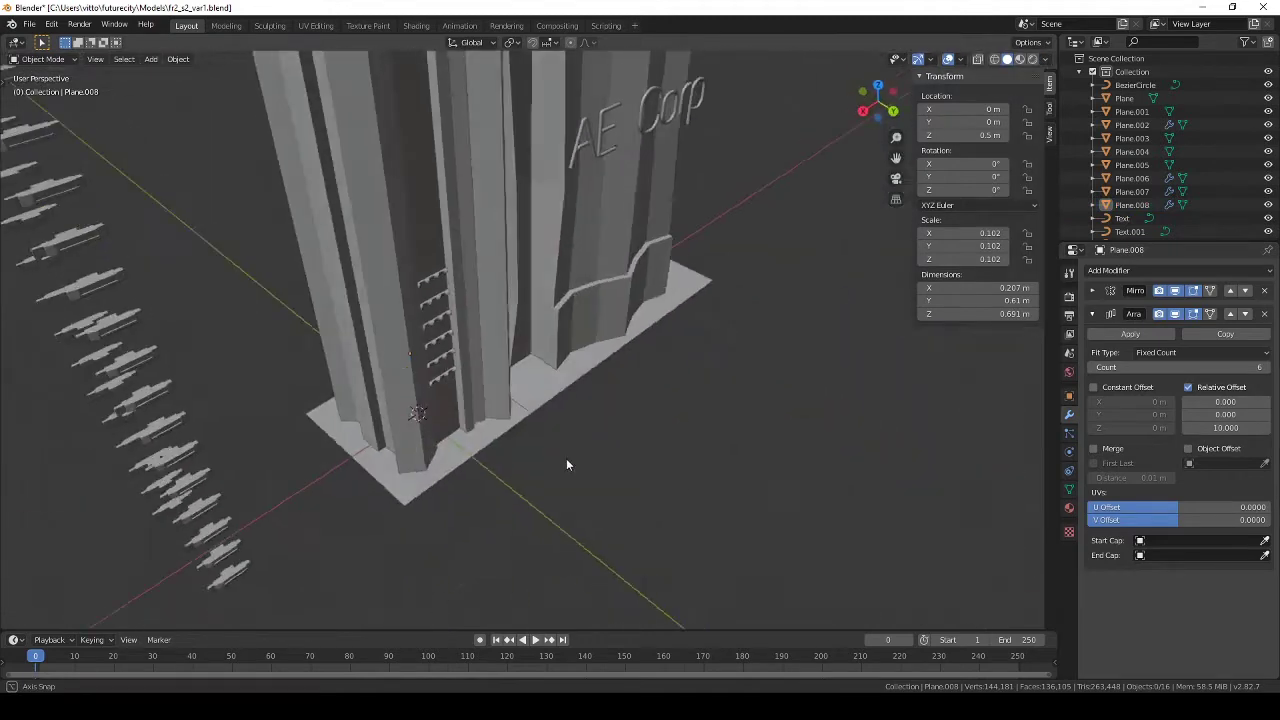
scroll(566, 458, "up", 3)
Step: Extrude and scale the bracket's tooth faces to thicken them
key("Tab")
middle_click_drag(572, 532, 520, 470)
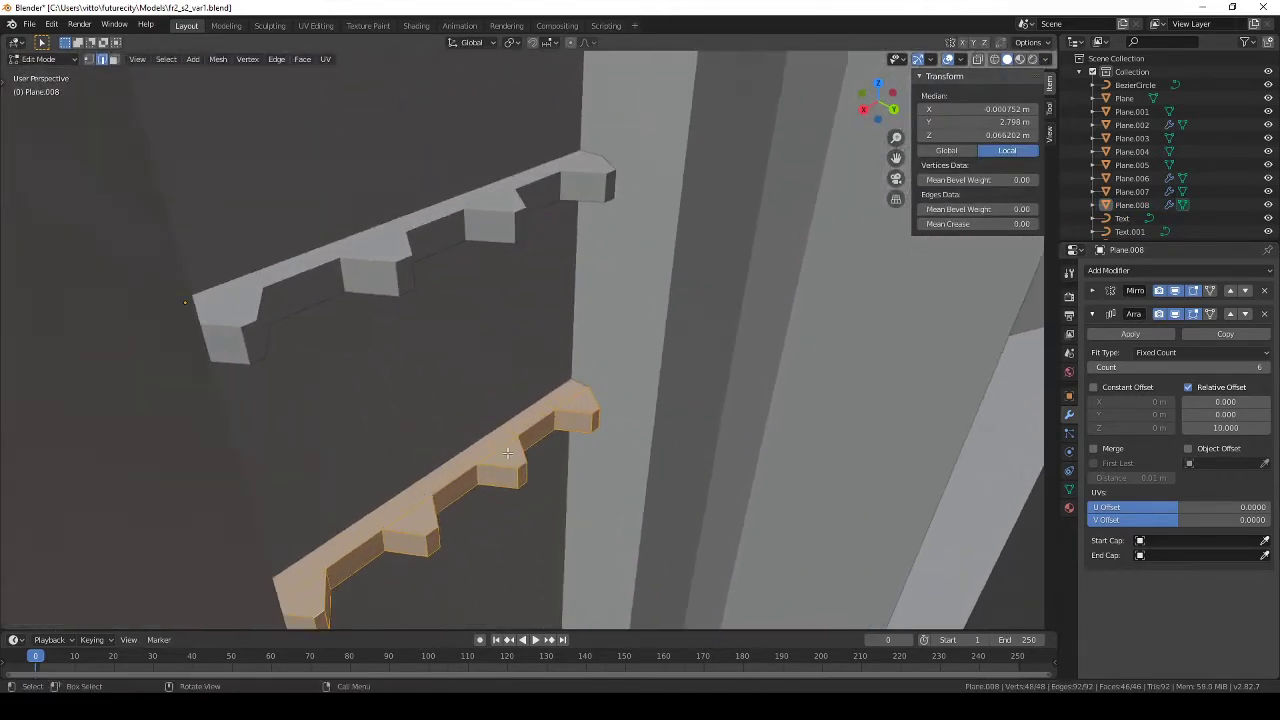
key("3")
left_click(494, 452)
left_click(578, 400, "shift")
key("e")
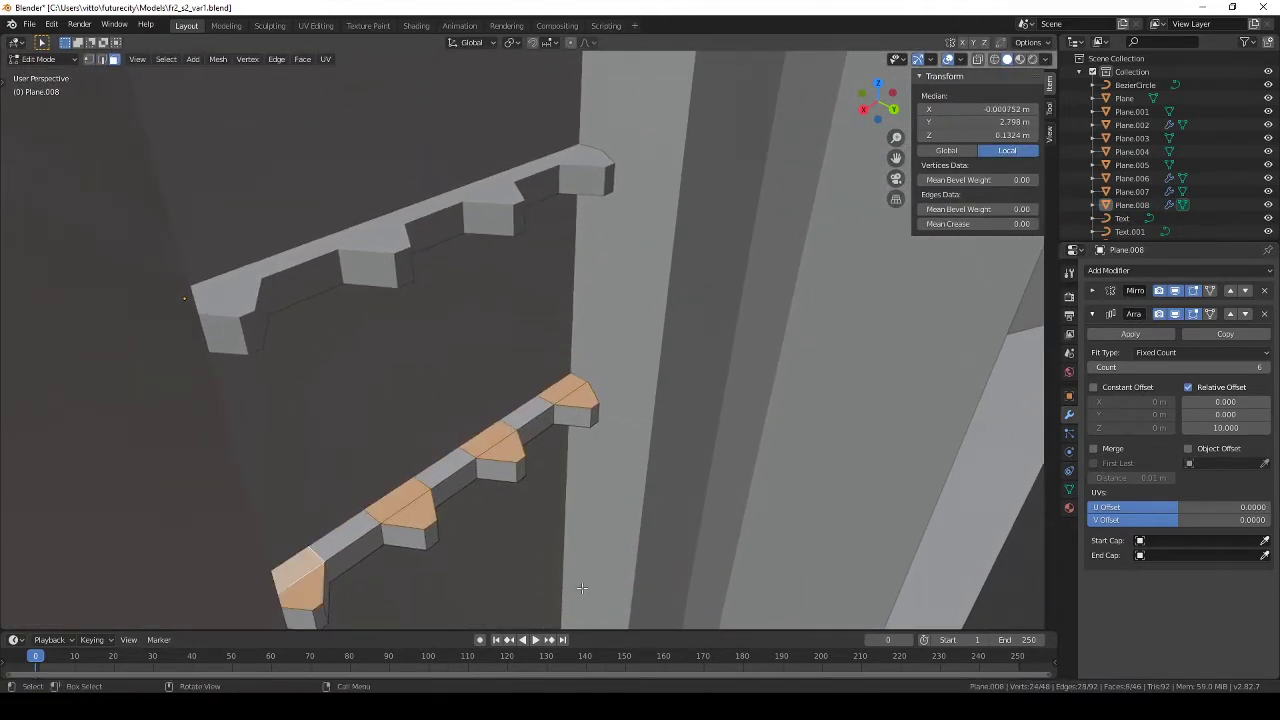
key("s")
left_click(507, 530)
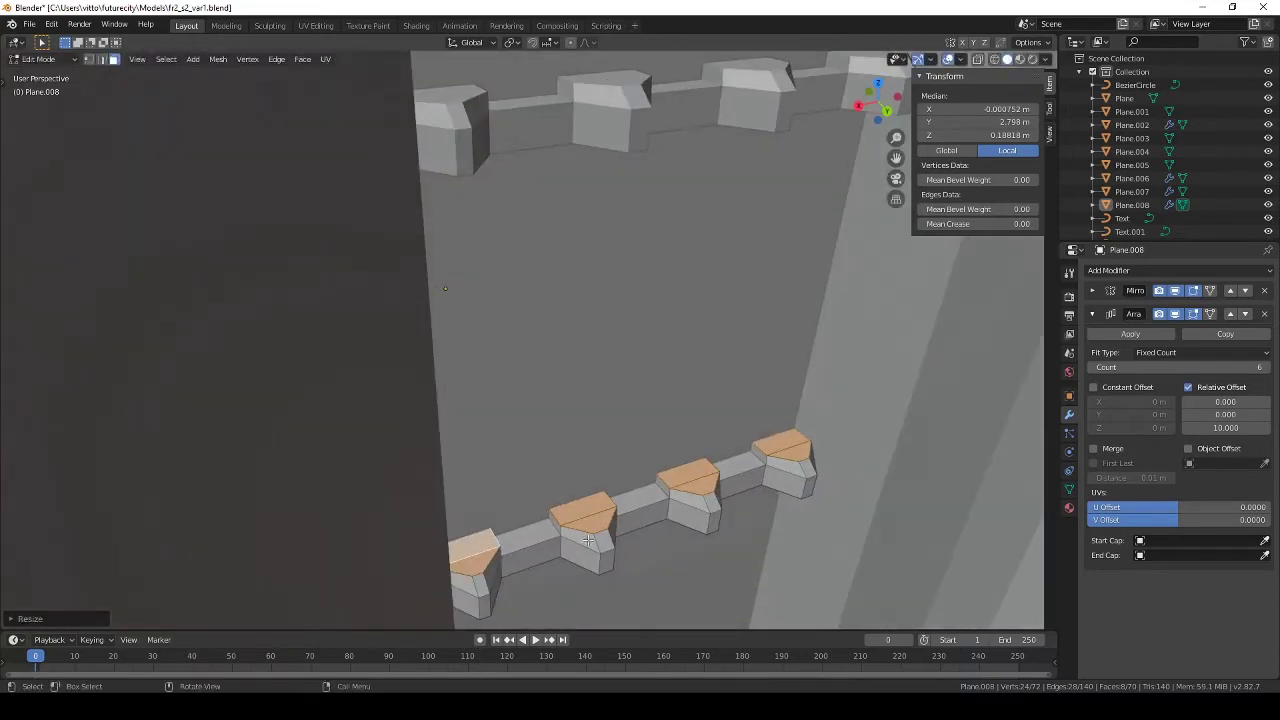
key("Tab")
Step: Delete the leftover Plane.008 piece, leaving the Plane.007 stack and Plane.006 tower
scroll(588, 487, "down", 5)
scroll(579, 422, "up", 3)
scroll(538, 352, "down", 3)
left_click(538, 352)
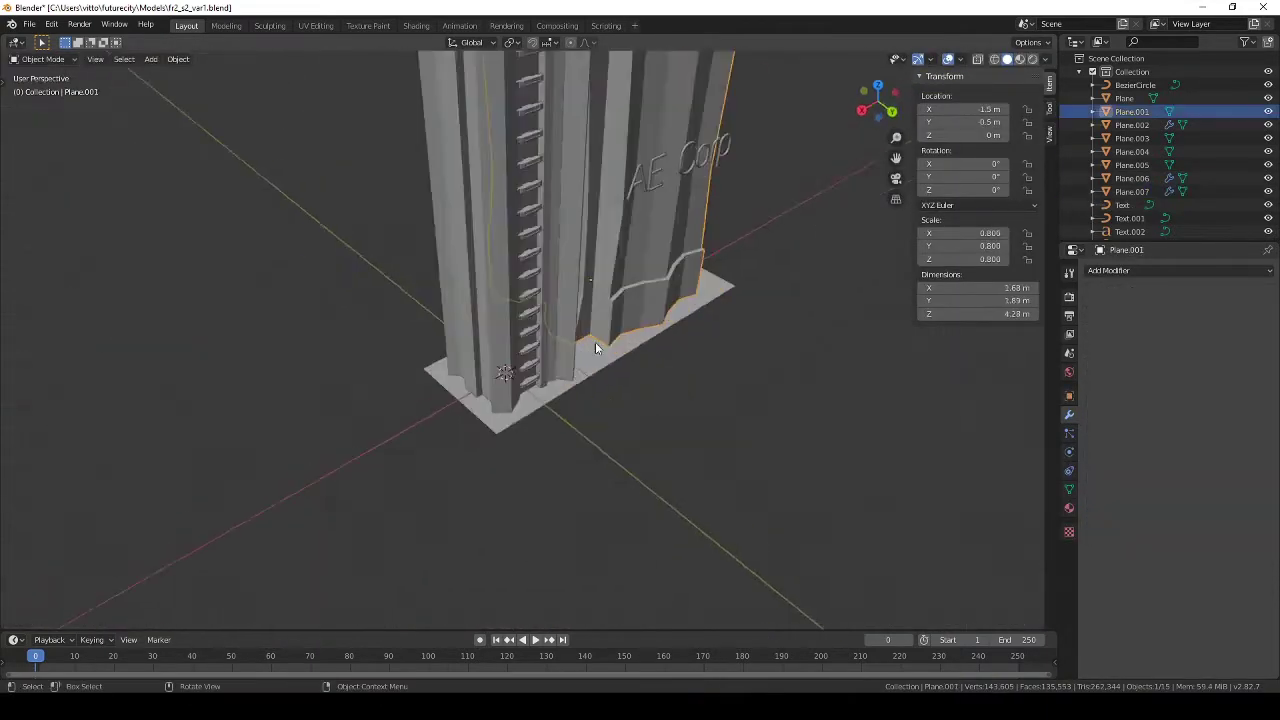
scroll(595, 342, "up", 3)
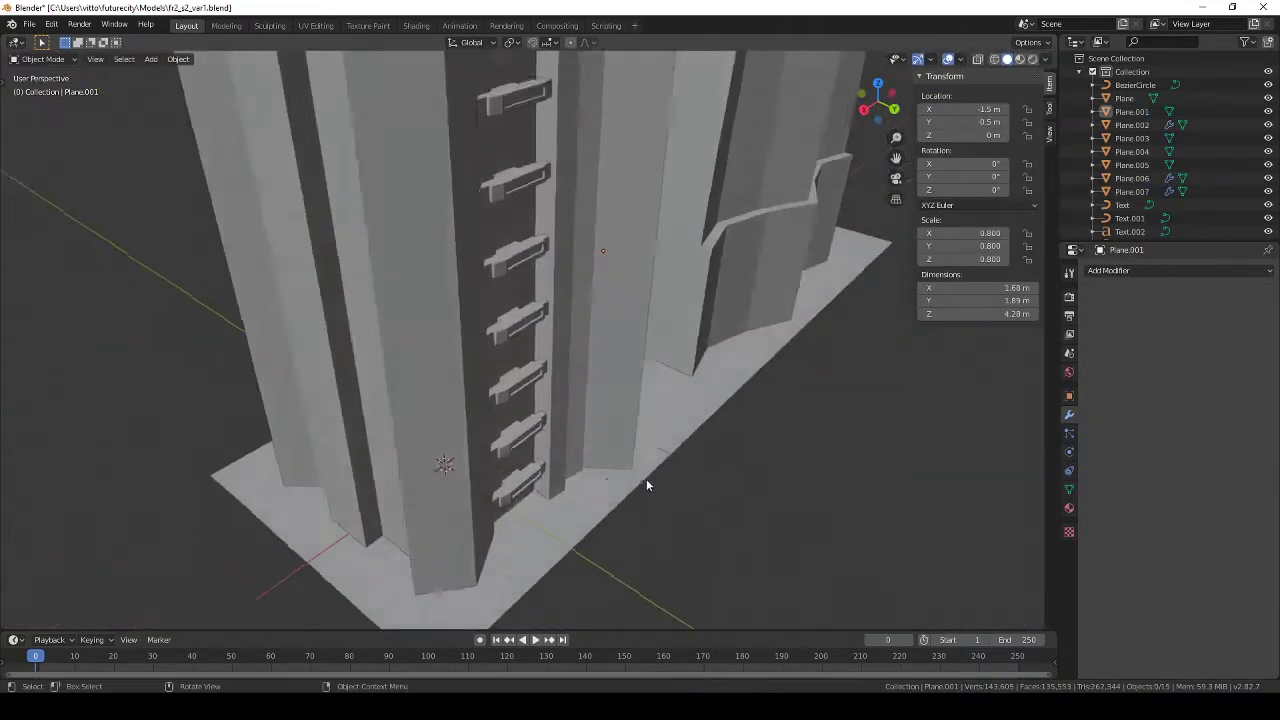
mouse_move(646, 478)
middle_mouse_down()
mouse_move(574, 380)
mouse_move(522, 352)
middle_mouse_up()
scroll(522, 352, "down", 3)
Step: Enter Edit Mode on Plane.006 and select faces on the tower's ledge band
left_click(442, 273)
key("Tab")
scroll(473, 262, "up", 3)
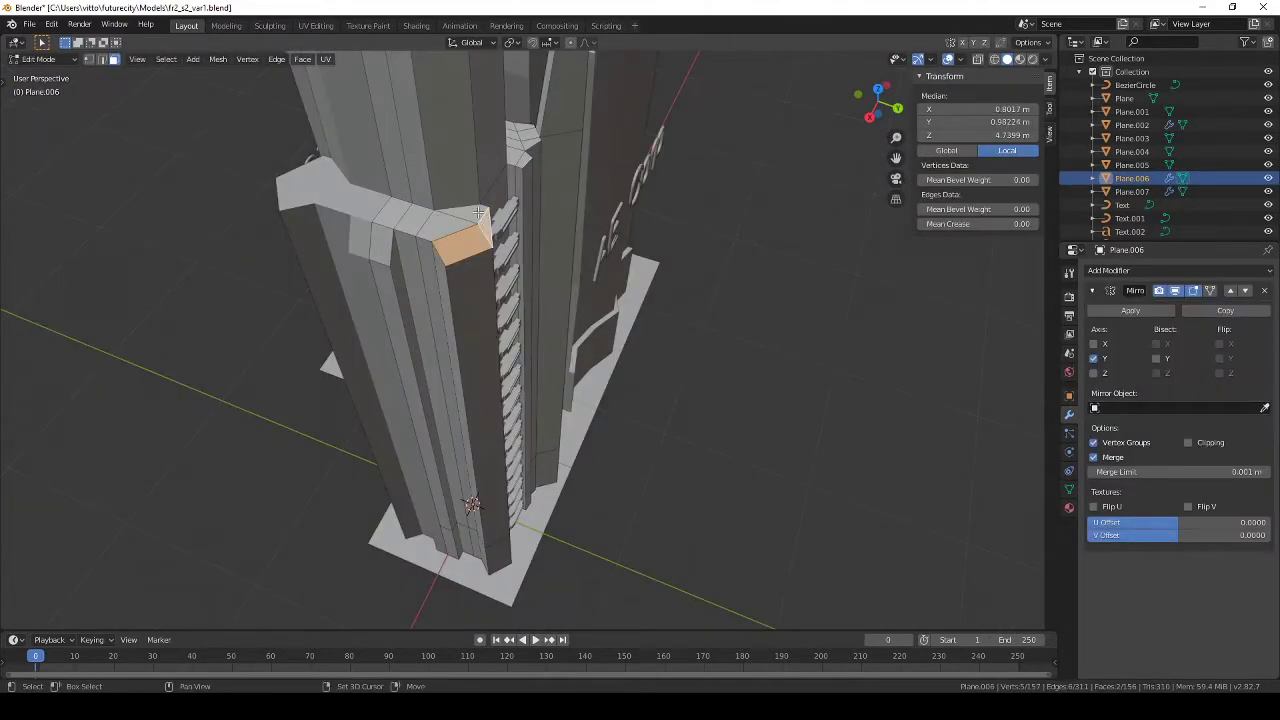
middle_click_drag(487, 237, 517, 230)
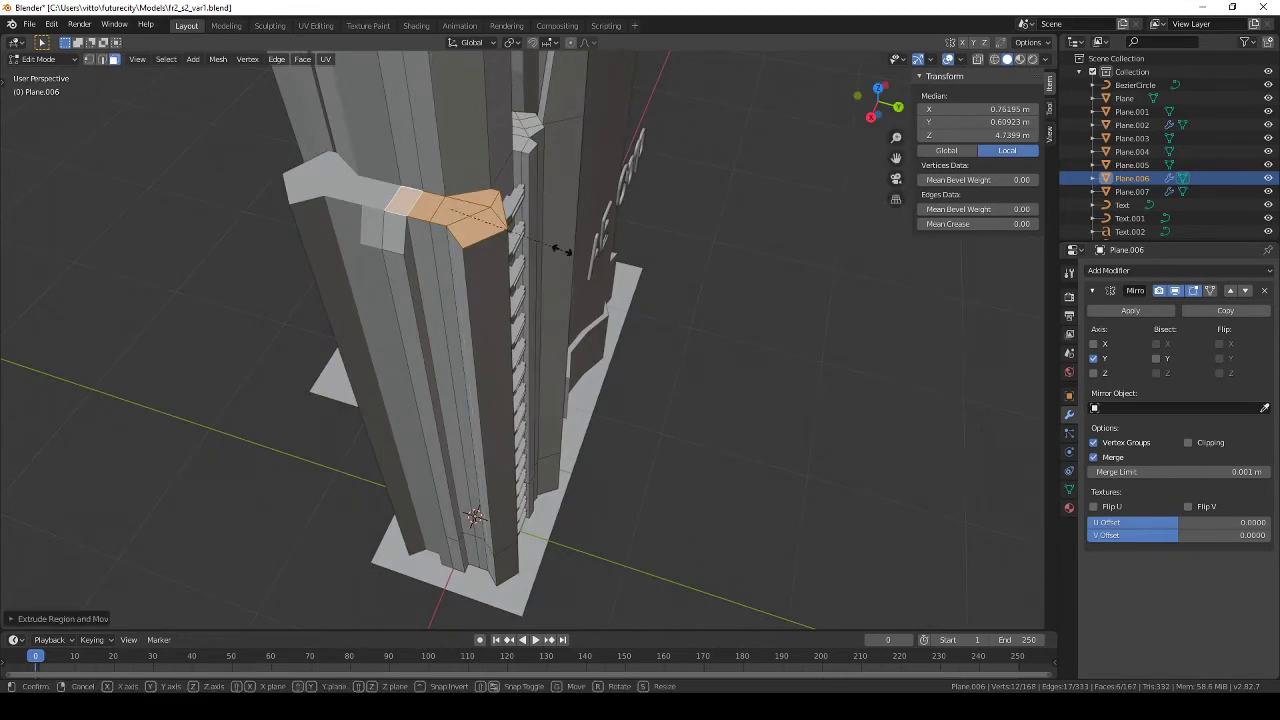
scroll(476, 215, "up", 5)
left_click(567, 217)
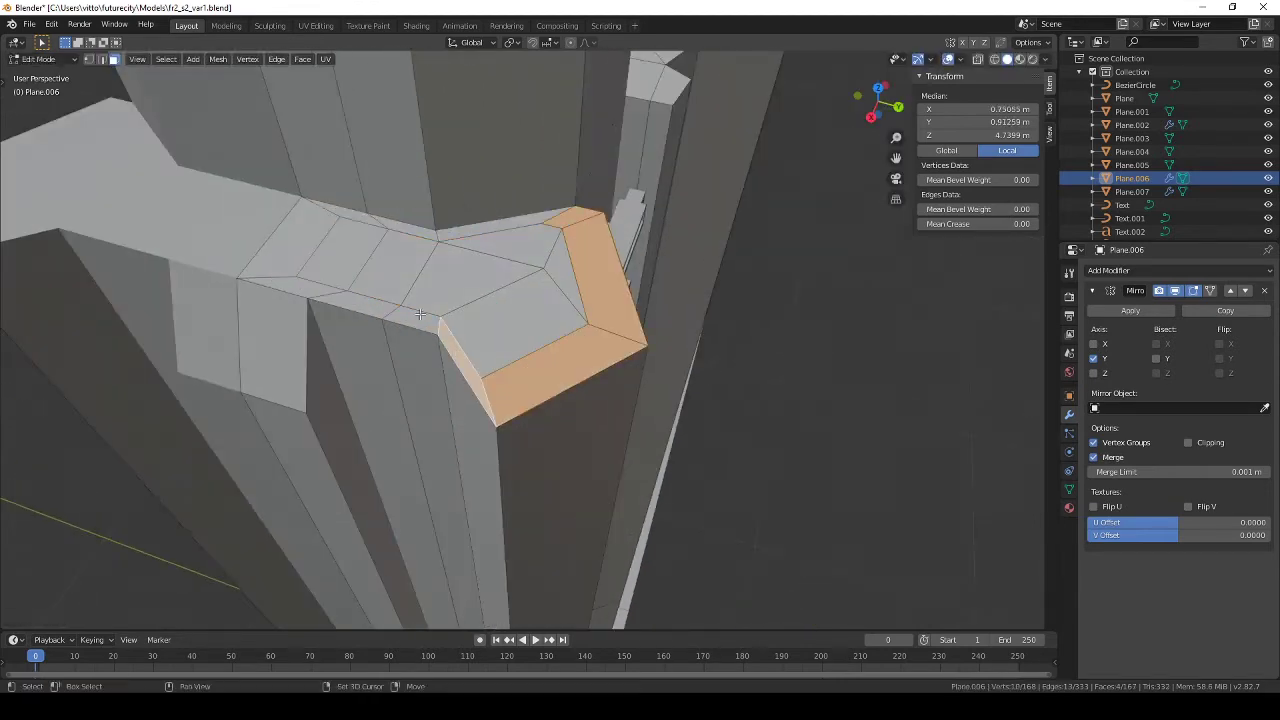
mouse_move(450, 345)
middle_mouse_down()
mouse_move(560, 380)
mouse_move(785, 391)
mouse_move(700, 340)
mouse_move(660, 375)
middle_mouse_up()
left_click(590, 390)
left_click(660, 375)
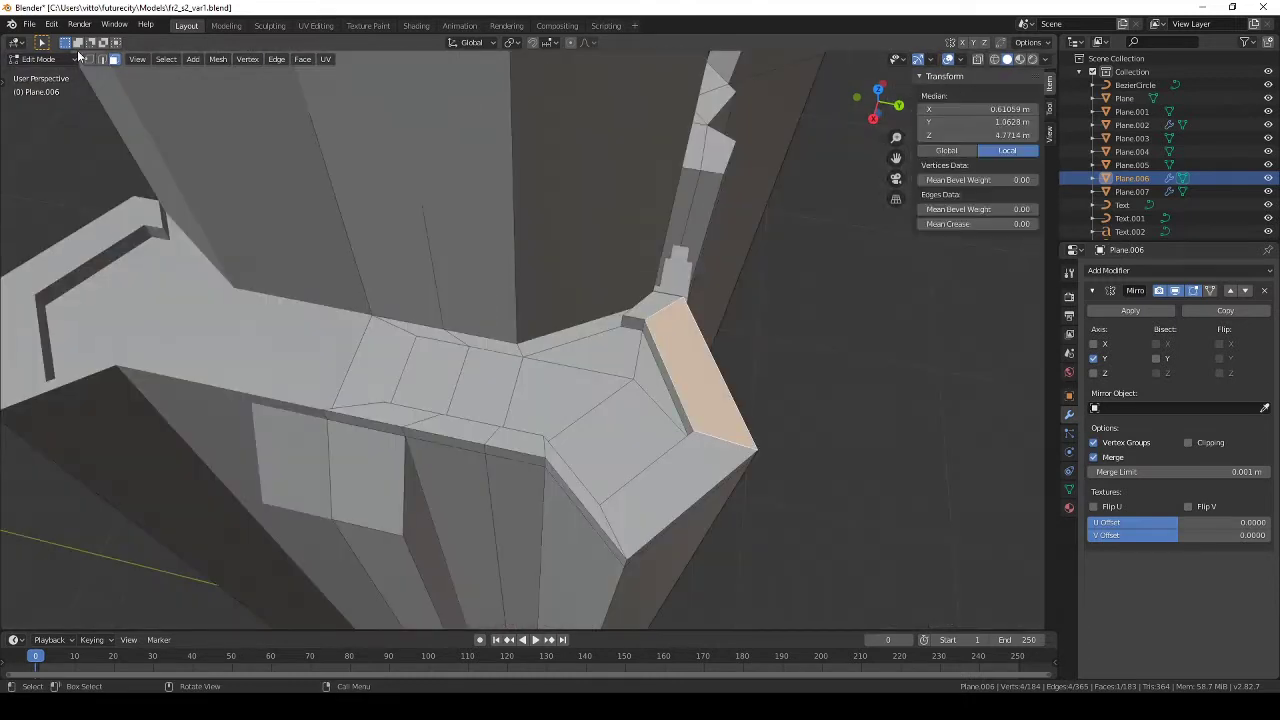
Step: Reselect the ledge faces in face select mode and scale them
left_click(599, 291)
key("1")
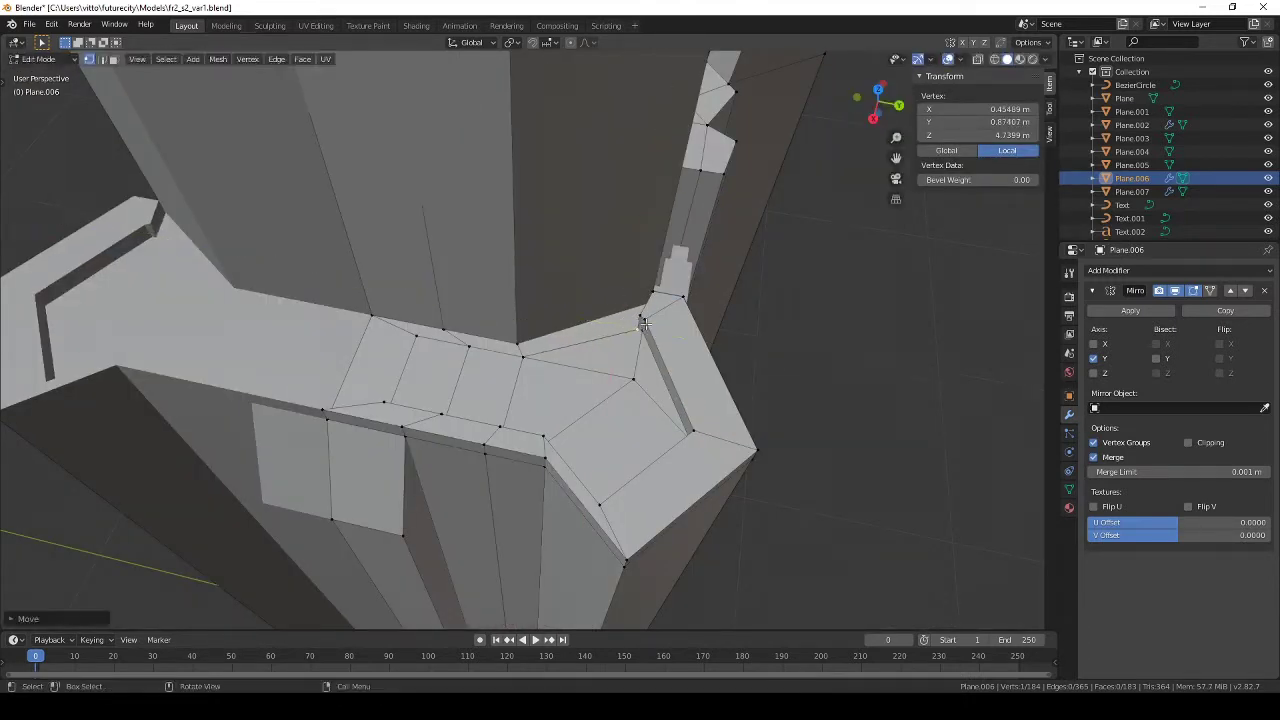
mouse_move(645, 325)
middle_mouse_down()
mouse_move(523, 309)
mouse_move(400, 200)
middle_mouse_up()
left_click(113, 58)
scroll(522, 190, "up", 5)
left_click(510, 150)
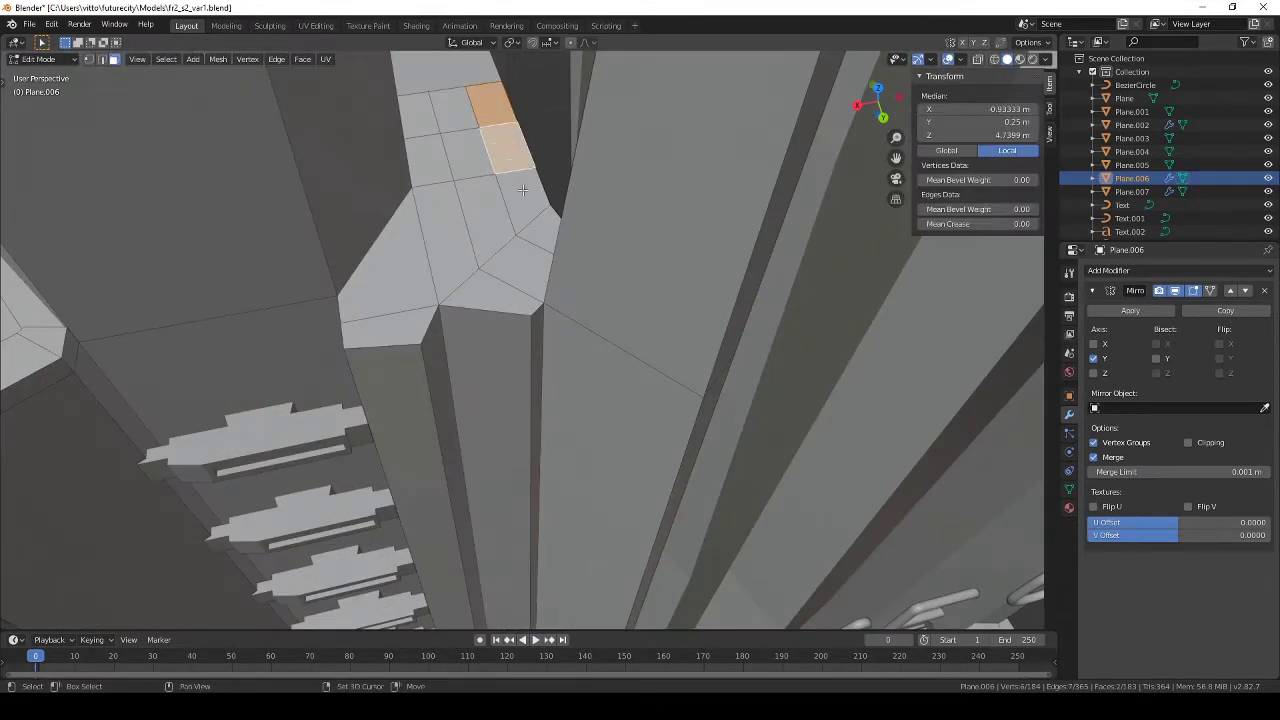
left_click(445, 145, "shift")
middle_click_drag(445, 145, 589, 361)
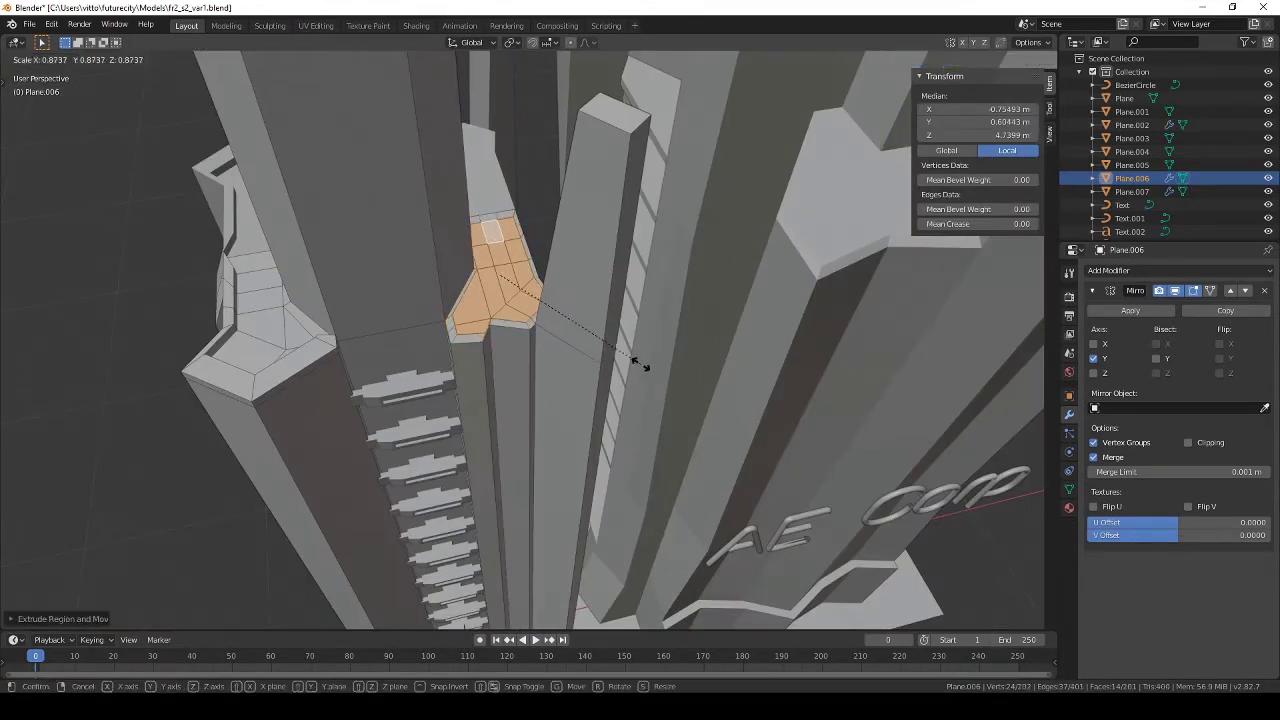
left_click(630, 365)
Step: Add the remaining ledge faces, push them outward into a thicker cornice, and leave Edit Mode
scroll(233, 200, "up", 3)
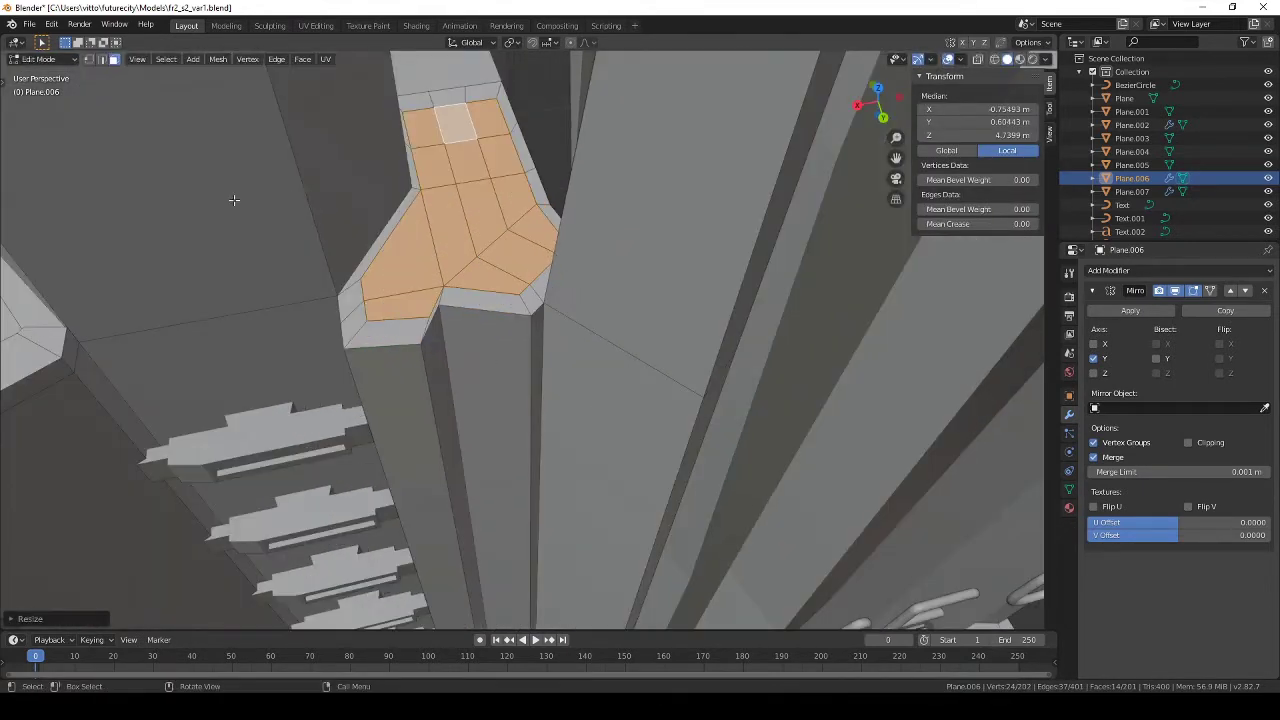
left_click(565, 310, "shift")
mouse_move(565, 310)
middle_mouse_down()
mouse_move(663, 293)
mouse_move(545, 323)
middle_mouse_up()
left_click(693, 268, "shift")
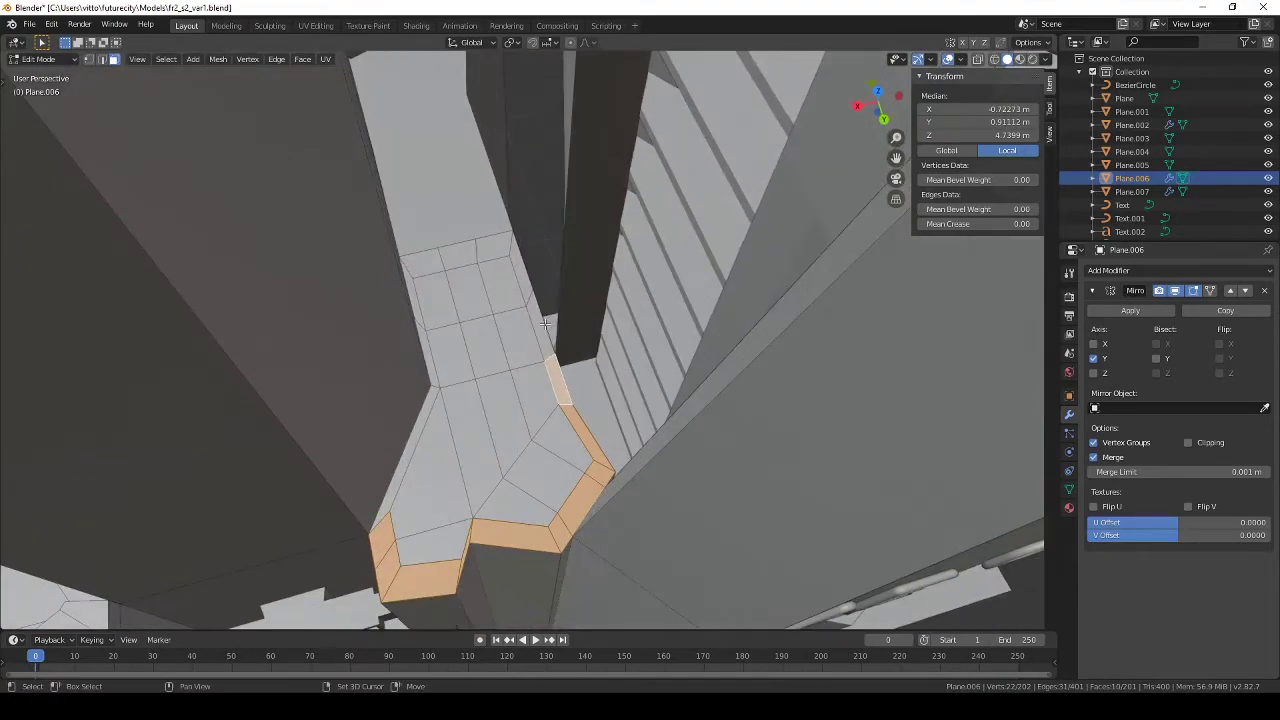
left_click(629, 444)
mouse_move(629, 444)
middle_mouse_down()
mouse_move(551, 318)
mouse_move(508, 195)
mouse_move(564, 295)
mouse_move(459, 283)
mouse_move(605, 302)
mouse_move(440, 355)
middle_mouse_up()
key("Tab")
Step: Widen the tower's top ring by scaling it along the X axis
scroll(564, 295, "up", 3)
key("Tab")
key("s")
key("x")
left_click(508, 293)
Step: Extrude a raised rim from the tower's top faces and check it from top view
scroll(413, 397, "up", 5)
left_click(522, 224)
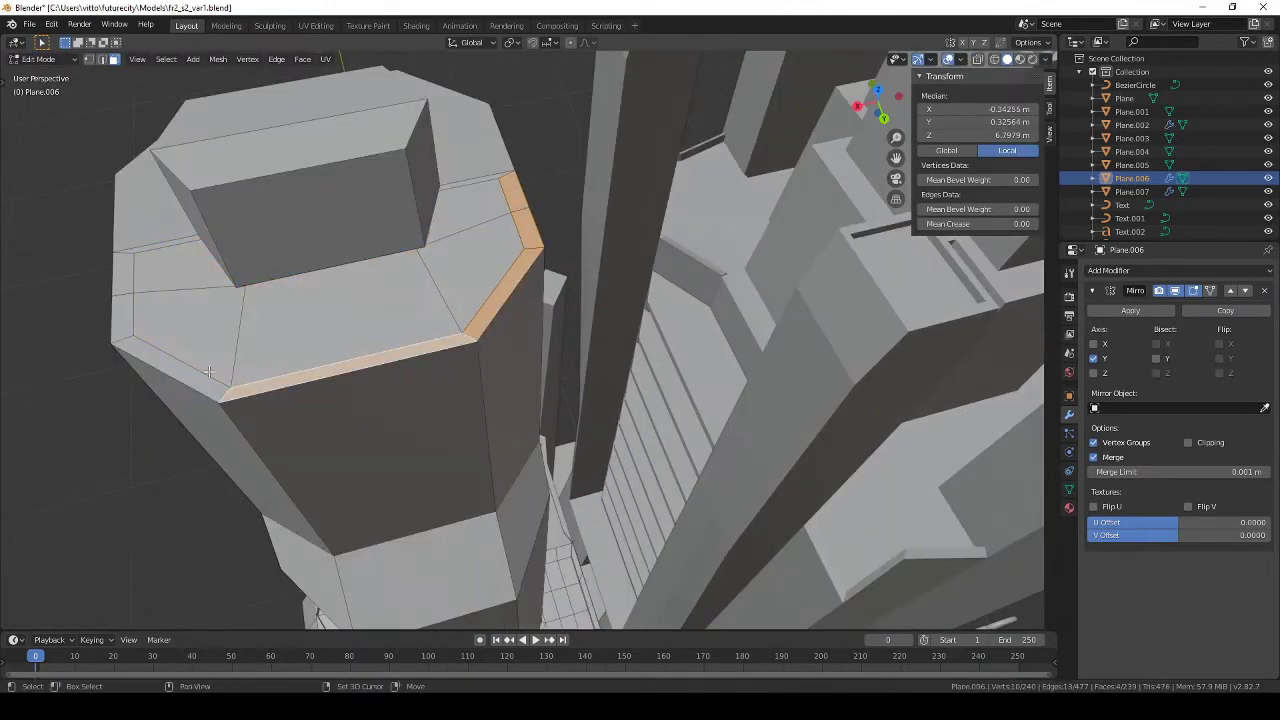
key("e")
middle_click_drag(527, 269, 371, 173)
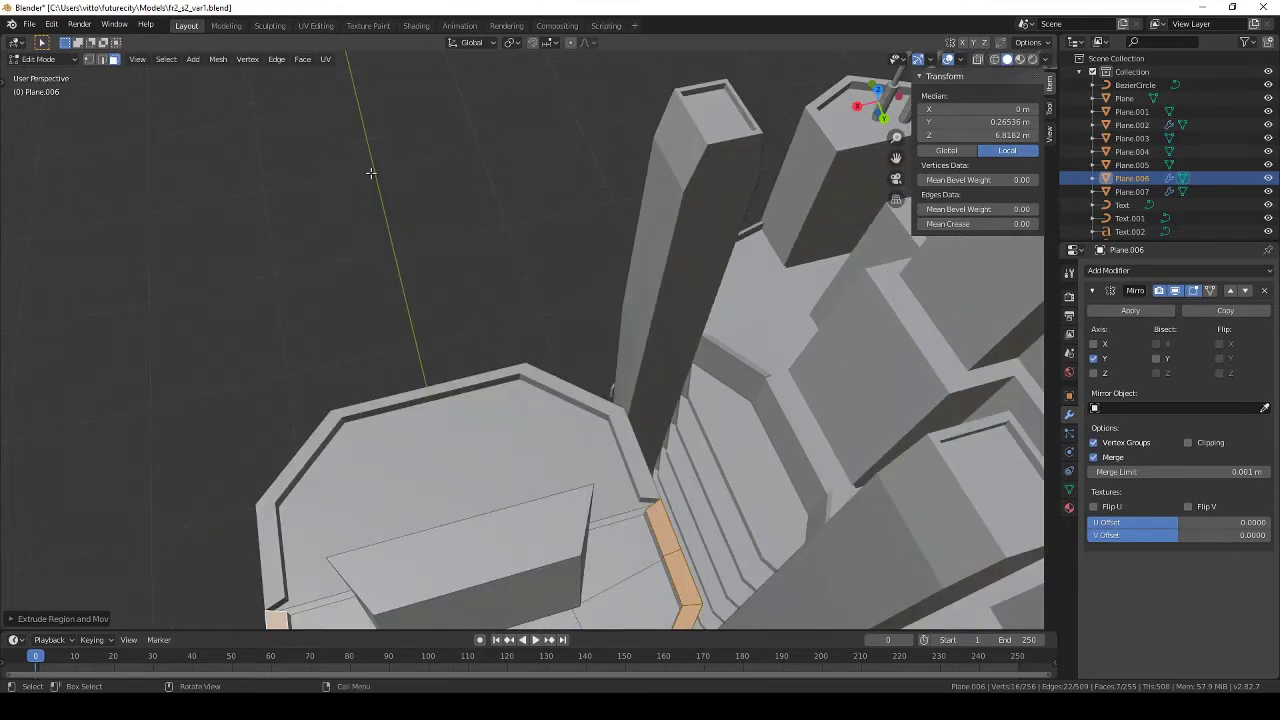
middle_click_drag(642, 520, 580, 440)
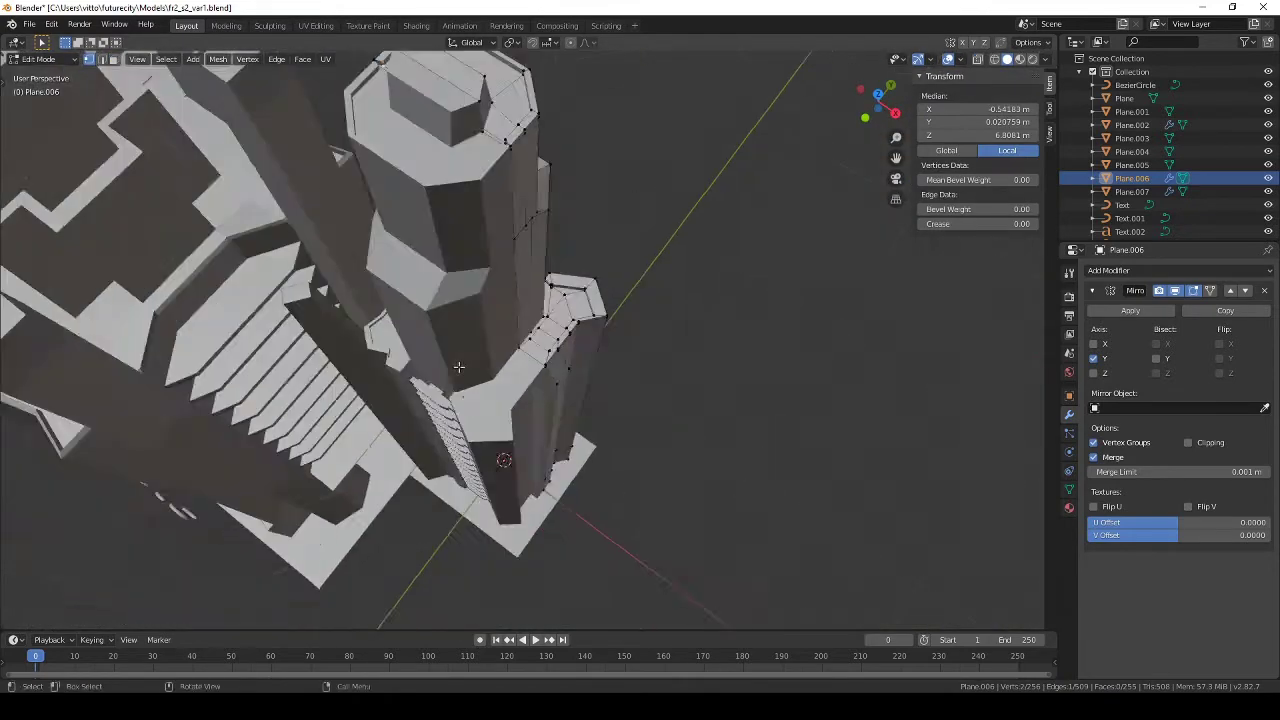
key("KP_7")
scroll(557, 343, "up", 3)
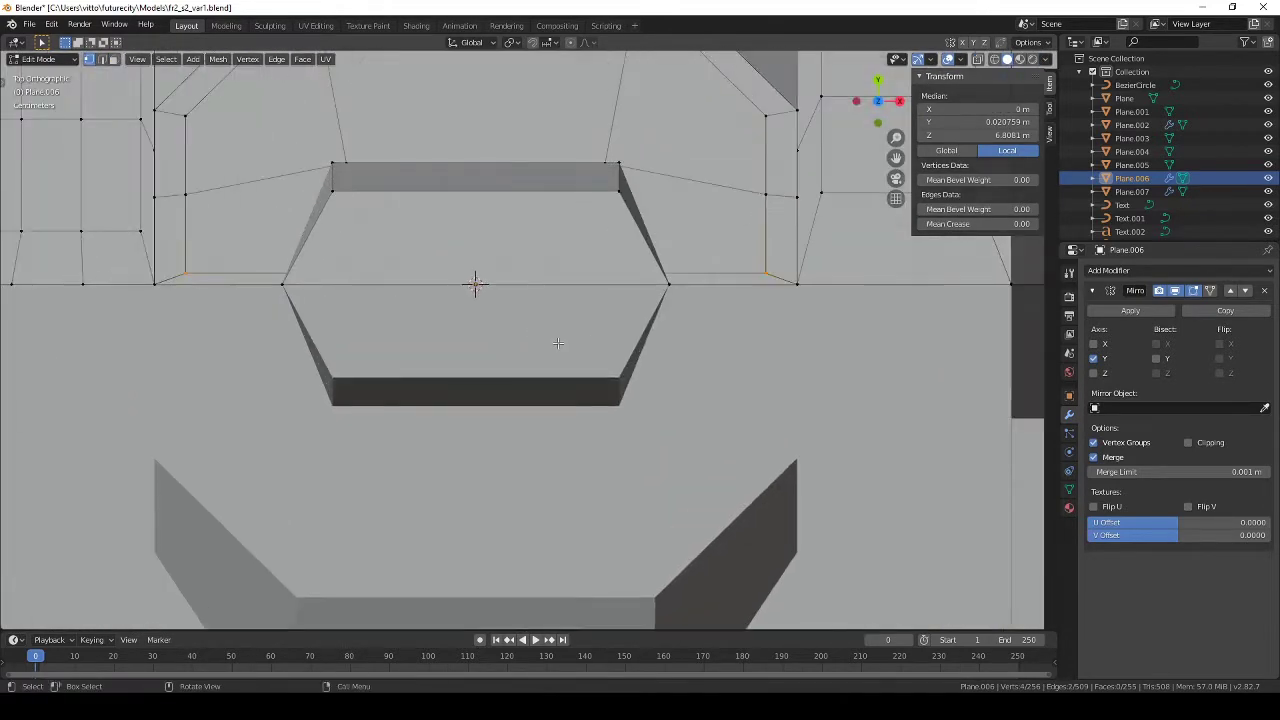
key("Tab")
Step: Save the file as fr2_s2_var1.blend, then switch to a top wireframe view
mouse_move(557, 353)
middle_mouse_down()
mouse_move(337, 300)
mouse_move(323, 320)
mouse_move(535, 366)
mouse_move(448, 354)
mouse_move(390, 292)
mouse_move(455, 270)
middle_mouse_up()
key("ctrl+s")
key("KP_7")
key("shift+z")
scroll(464, 278, "down", 3)
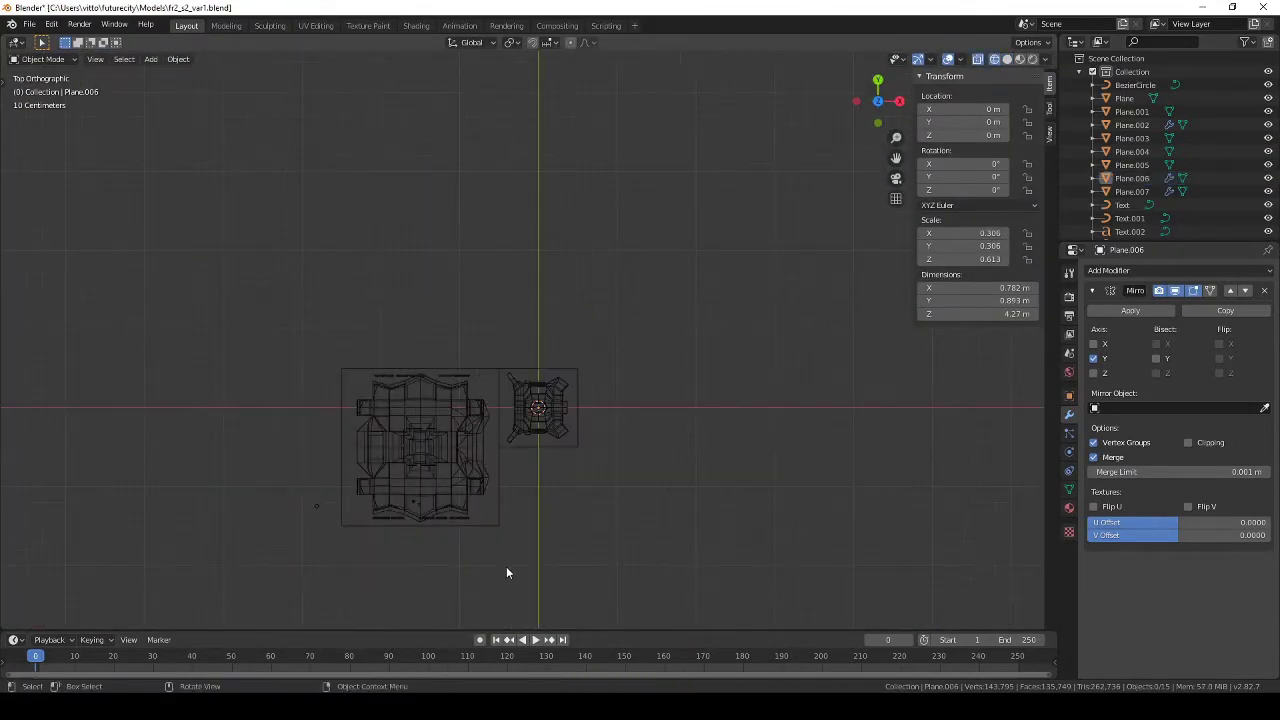
Step: Move the BezierCircle aside and try selecting the other buildings, then the main tower
left_click(271, 306)
key("g")
left_click(645, 461)
left_click_drag(258, 294, 472, 548)
key("KP_1")
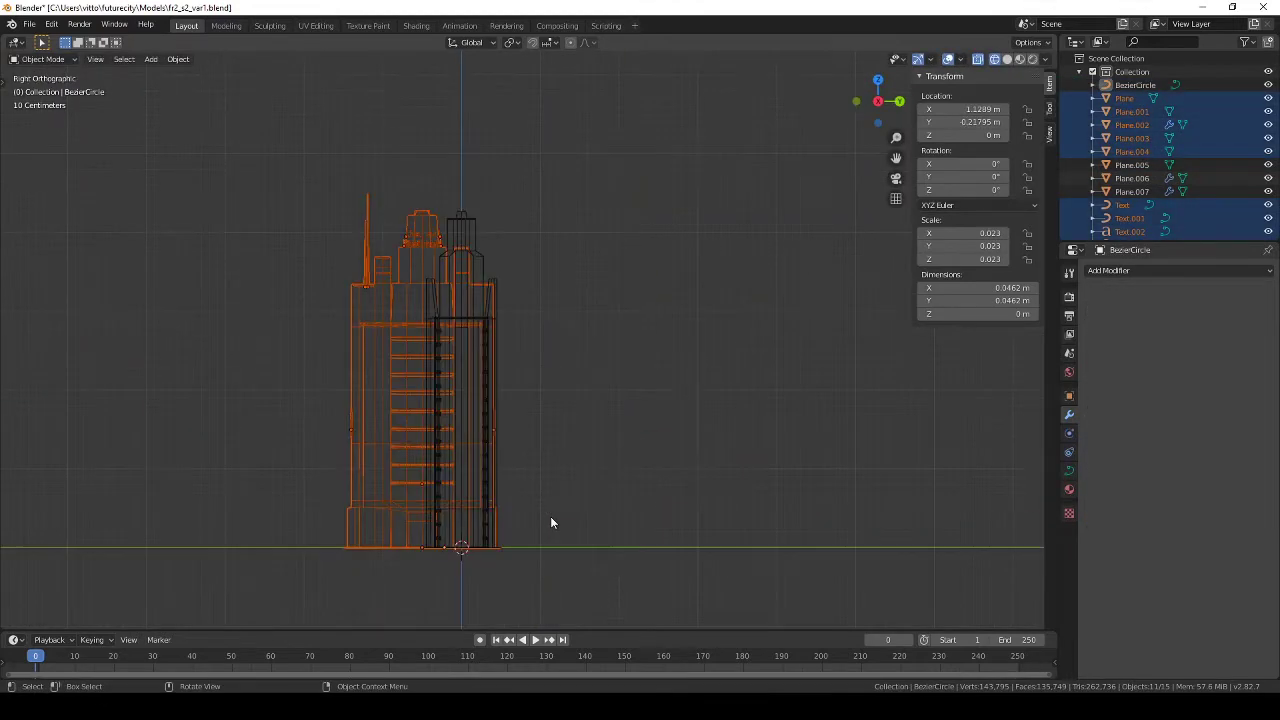
mouse_move(550, 516)
middle_mouse_down()
mouse_move(414, 461)
mouse_move(426, 393)
middle_mouse_up()
left_click(414, 461)
left_click(414, 456)
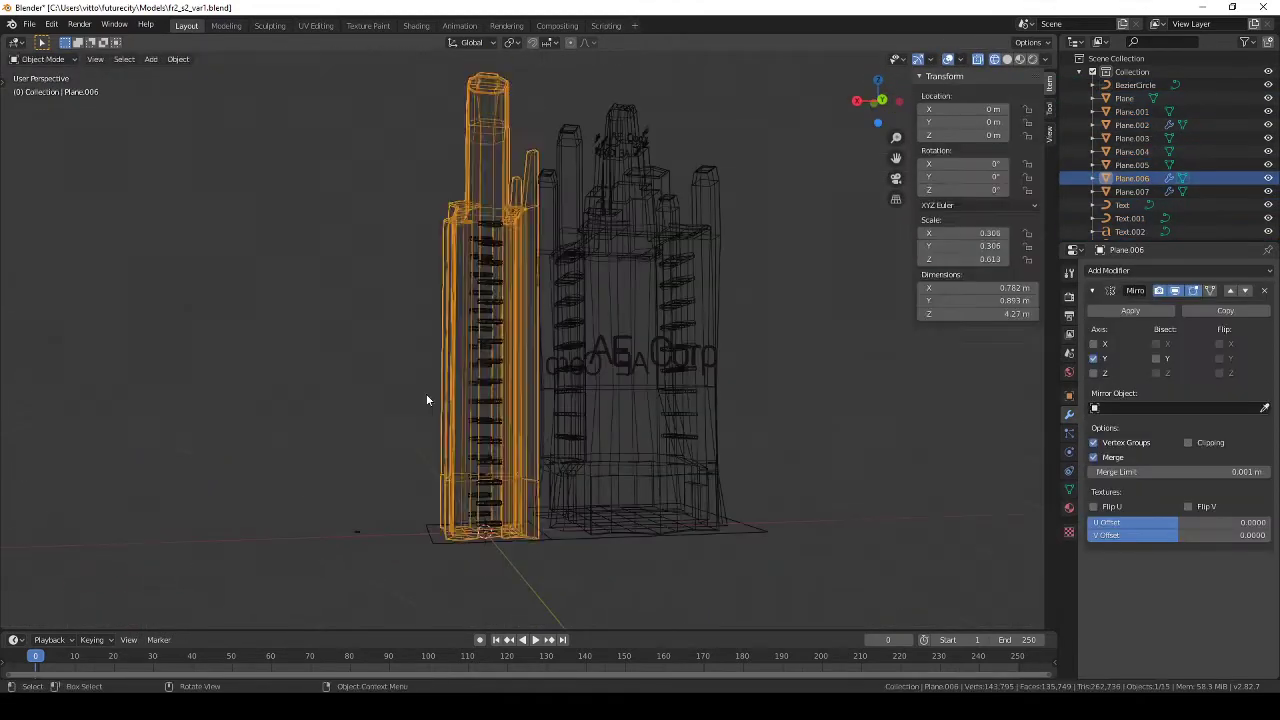
key("KP_7")
Step: Box-select the other buildings in top view, delete them, and return to solid shading
left_click_drag(365, 310, 520, 490)
key("x")
left_click(554, 497)
key("shift+z")
mouse_move(554, 497)
middle_mouse_down()
mouse_move(691, 390)
mouse_move(738, 416)
mouse_move(702, 321)
mouse_move(537, 357)
middle_mouse_up()
Step: Check the remaining tower in Edit Mode and orbit out to view all of it
key("Tab")
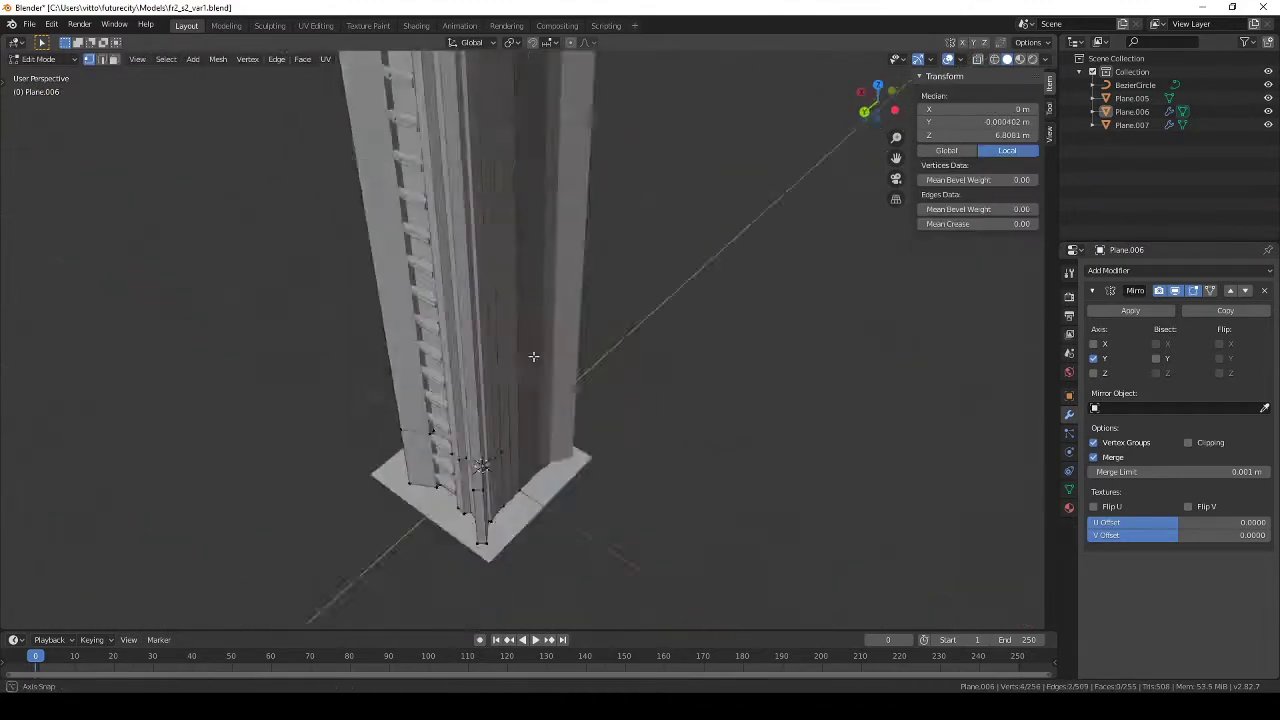
key("Tab")
scroll(537, 357, "down", 3)
mouse_move(683, 314)
middle_mouse_down()
mouse_move(513, 320)
mouse_move(628, 286)
mouse_move(508, 309)
mouse_move(702, 309)
mouse_move(519, 300)
middle_mouse_up()
Step: Rotate the new plane and move it up against the tower wall at a shorter height
left_click(519, 300)
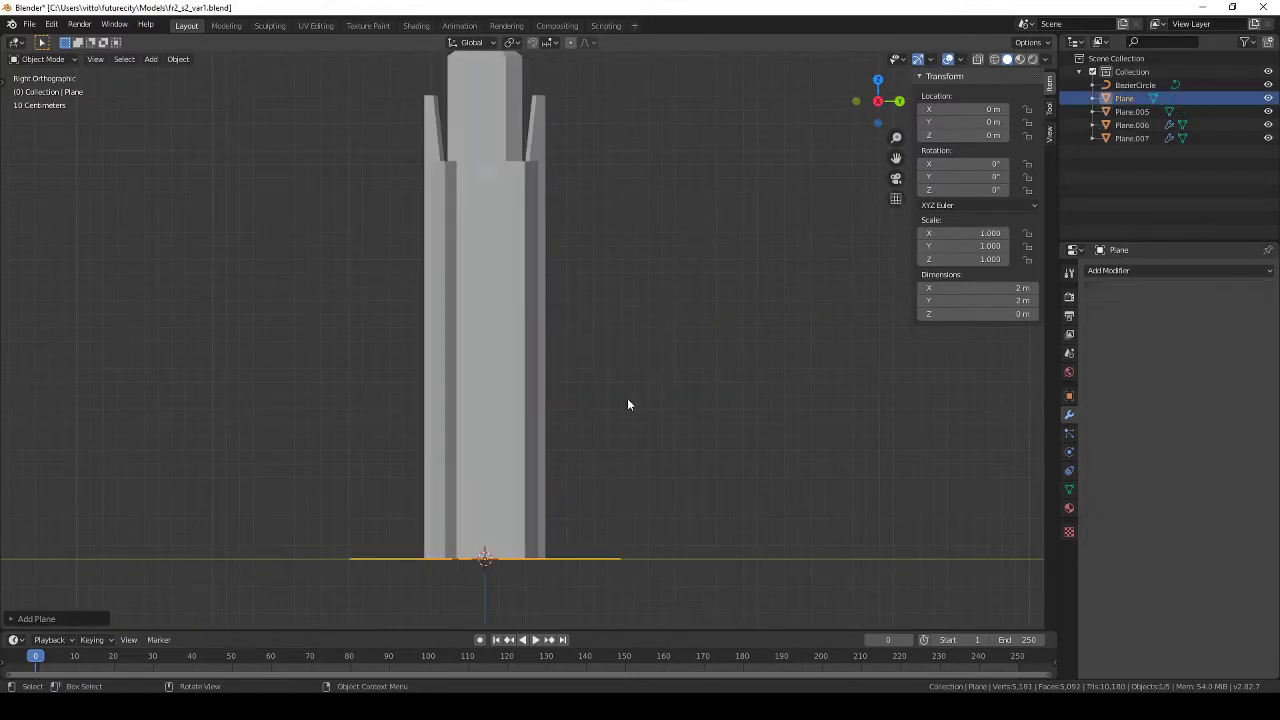
key("Tab")
left_click(491, 590)
middle_click_drag(491, 590, 716, 497)
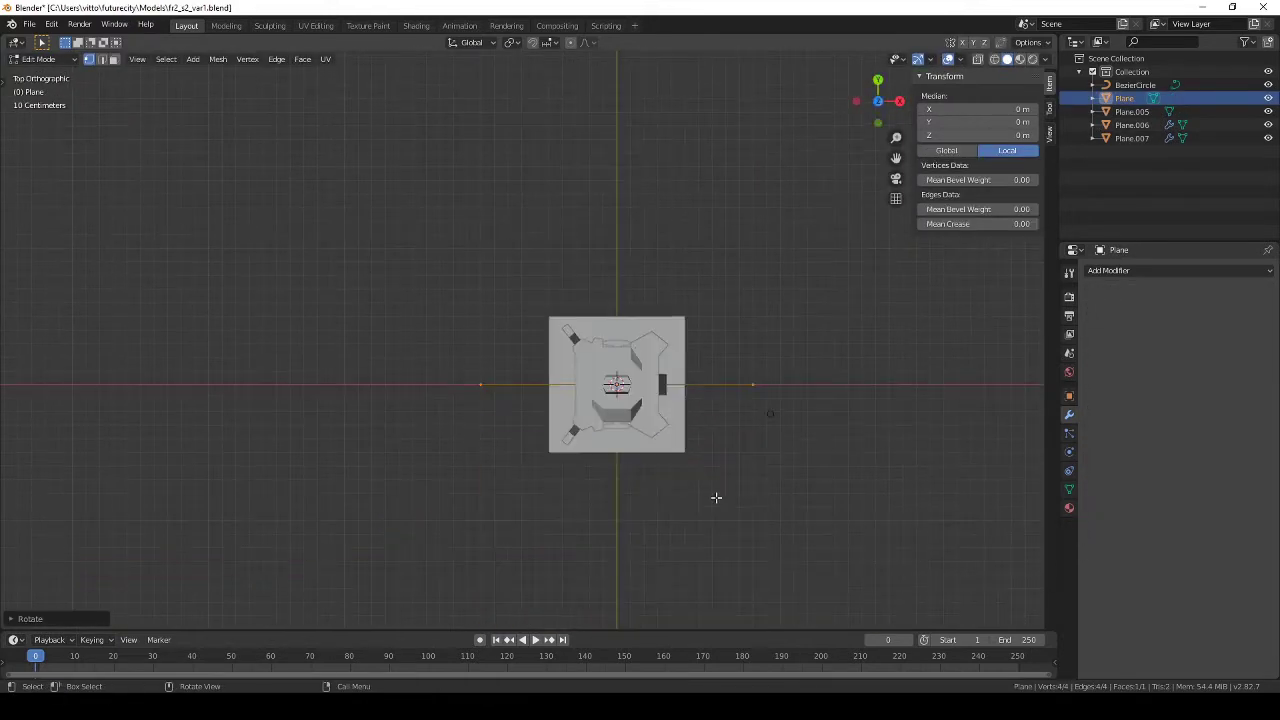
key("Tab")
mouse_move(649, 410)
middle_mouse_down()
mouse_move(700, 470)
mouse_move(720, 530)
middle_mouse_up()
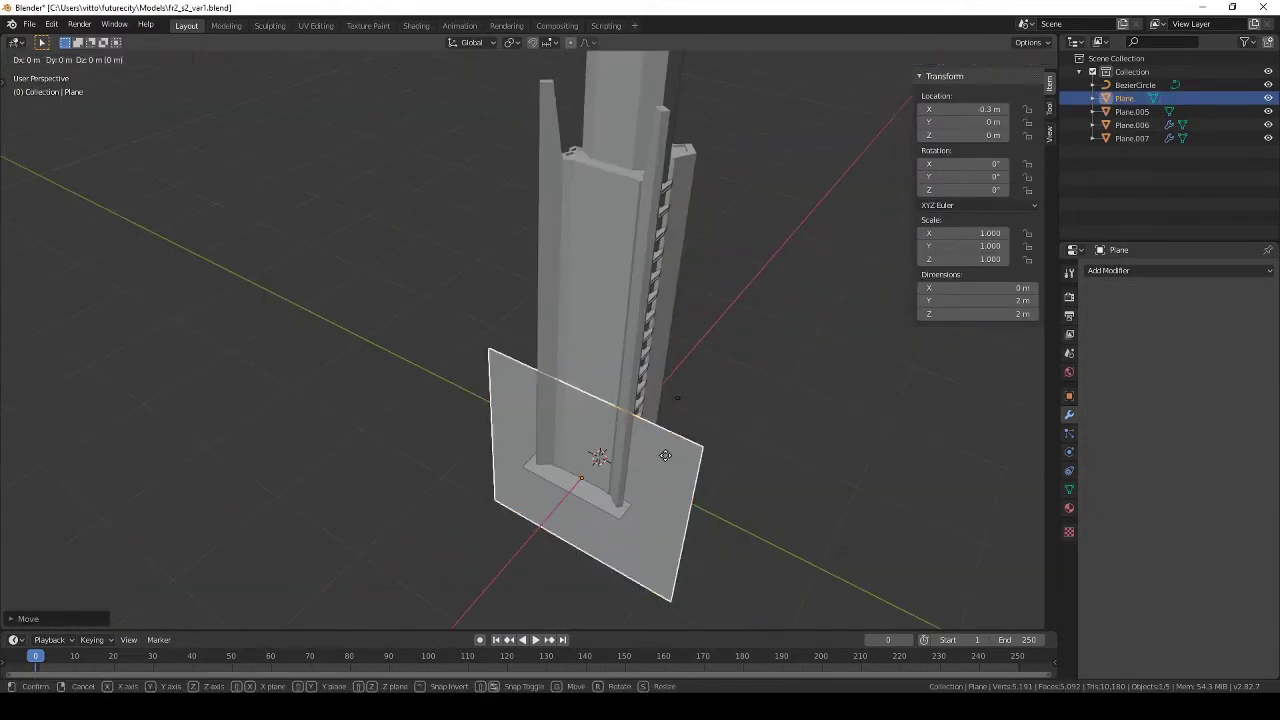
left_click_drag(720, 530, 741, 399)
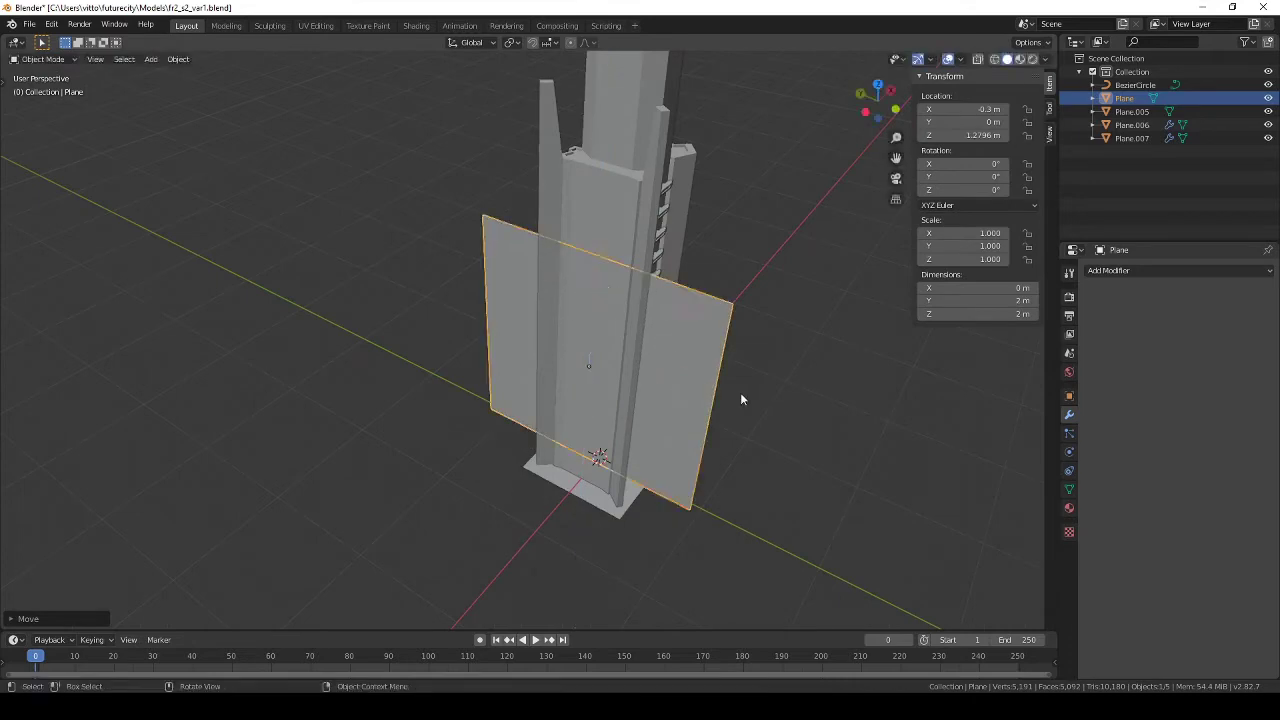
left_click(603, 357)
Step: In top view with solid shading, move the plane along one axis onto the wall
key("shift+z")
key("z")
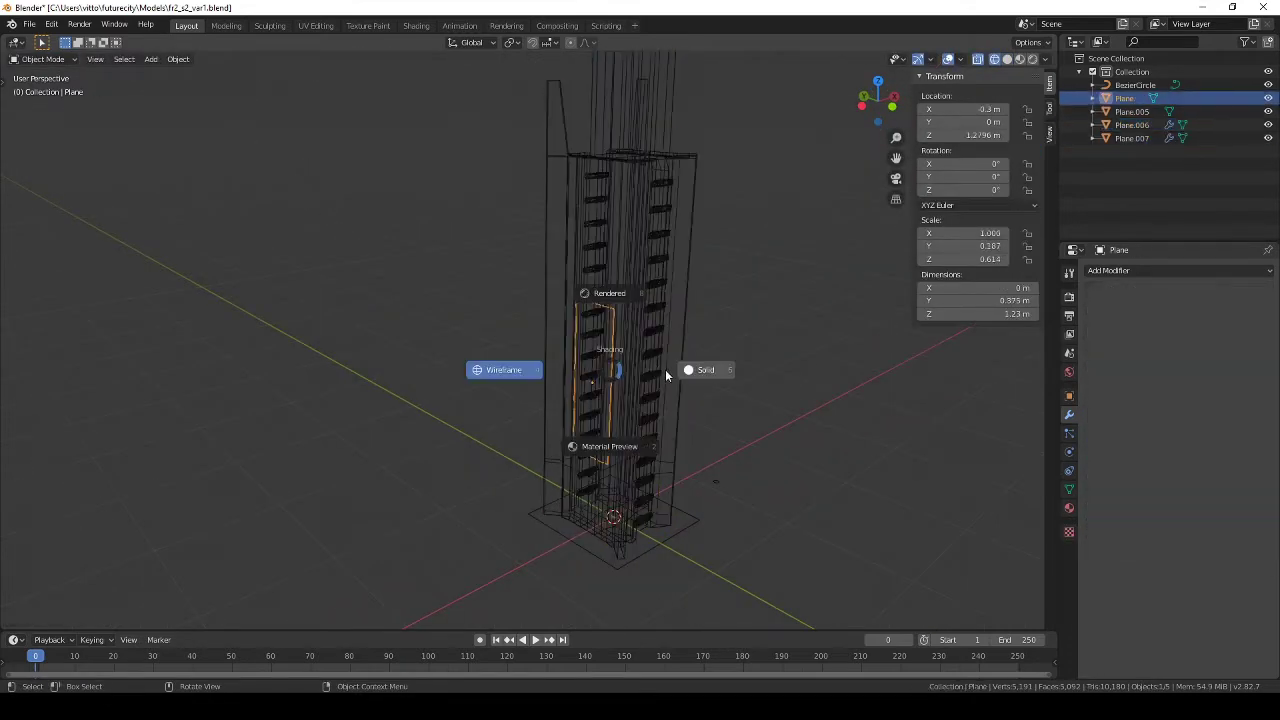
left_click(665, 375)
key("KP_7")
key("KP_Decimal")
key("g")
middle_click_drag(410, 300, 560, 300)
Step: Extrude the panel outward from the wall and add a Bevel modifier to it
key("Tab")
key("e")
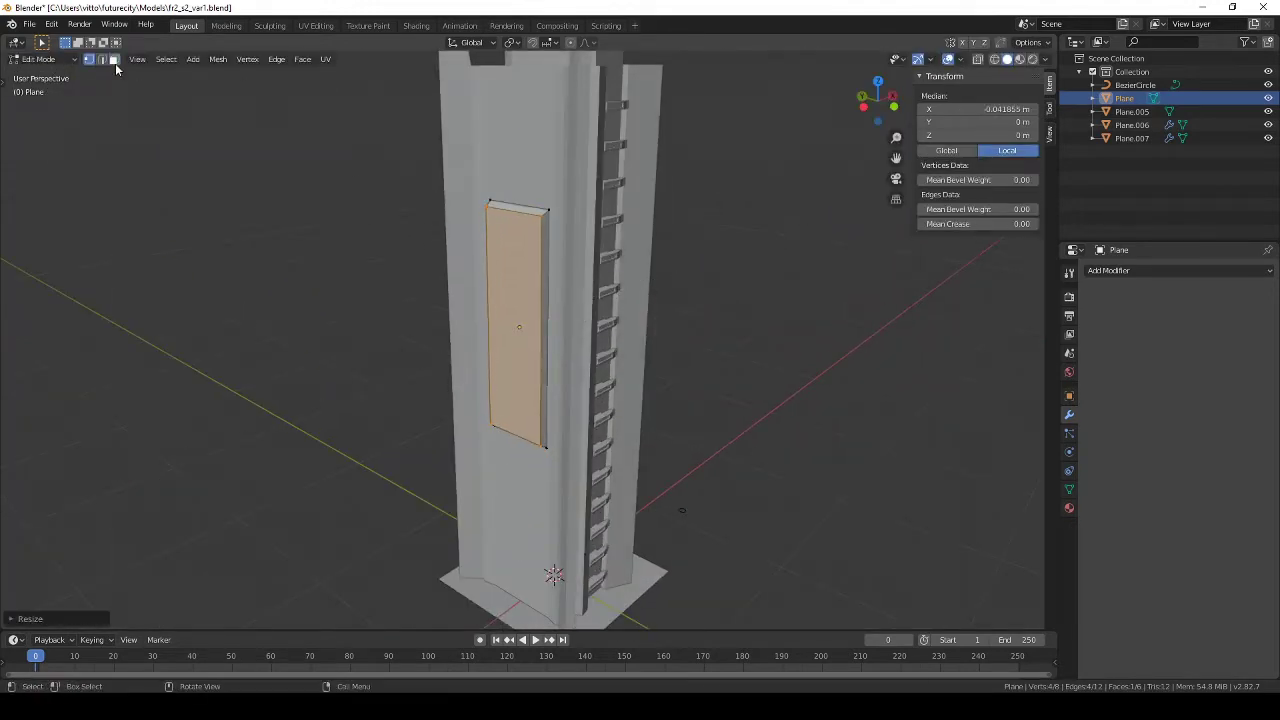
scroll(588, 355, "up", 2)
scroll(588, 355, "up", 3)
key("Tab")
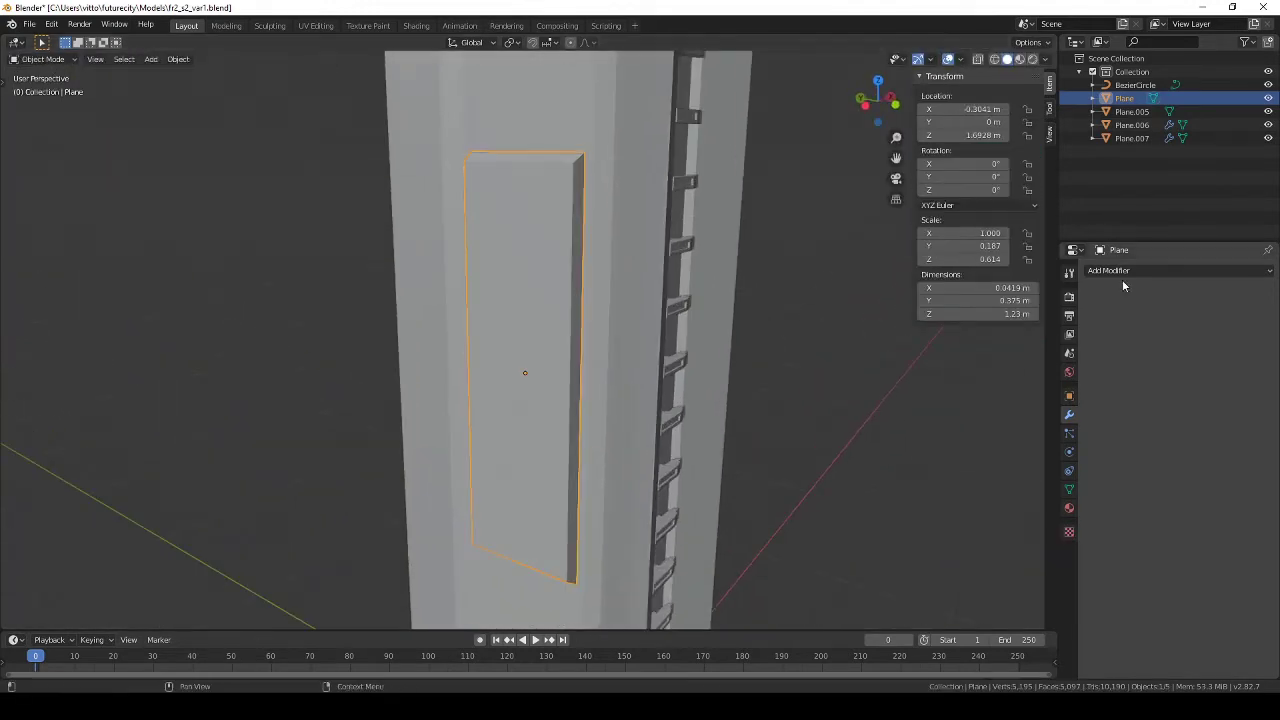
left_click(1180, 270)
left_click(1000, 310)
Step: Duplicate the panel's front face and separate it into its own object, Plane.001
middle_click_drag(623, 255, 584, 273)
key("Tab")
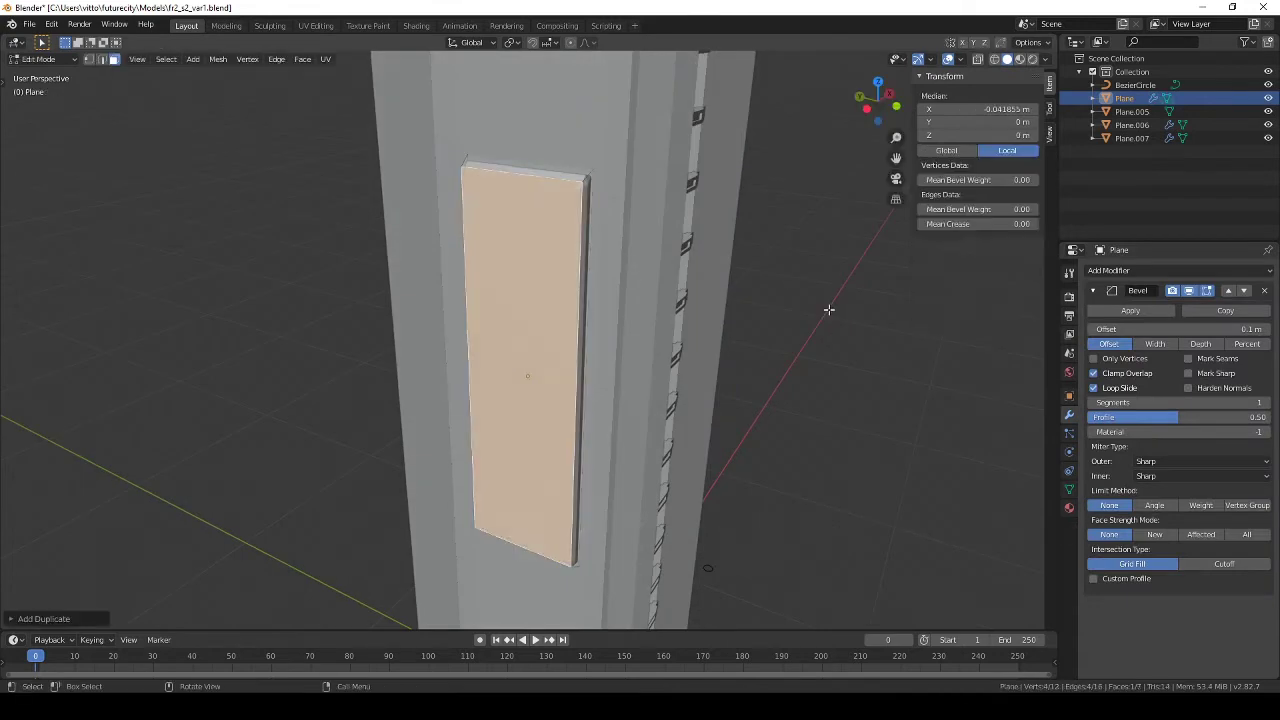
key("p")
key("Tab")
left_click(540, 300)
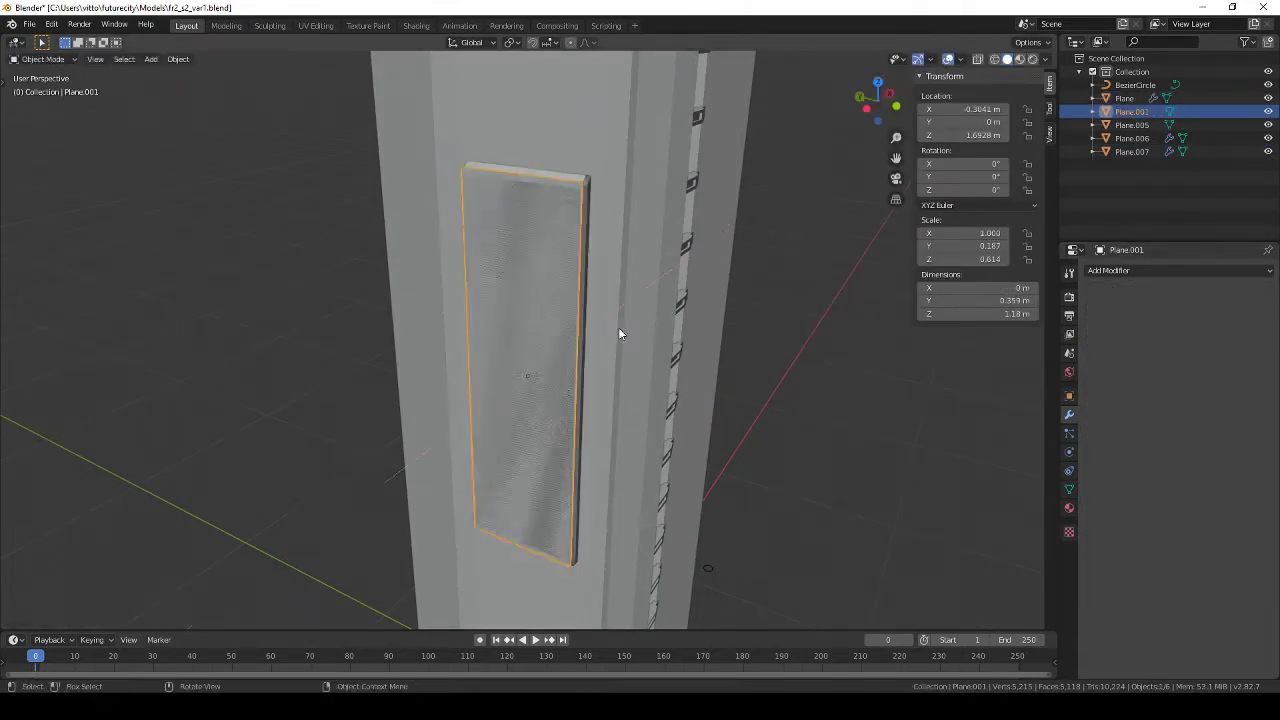
key("KP_1")
key("alt+z")
Step: Move the separated face into position and reduce its width
key("Tab")
key("g")
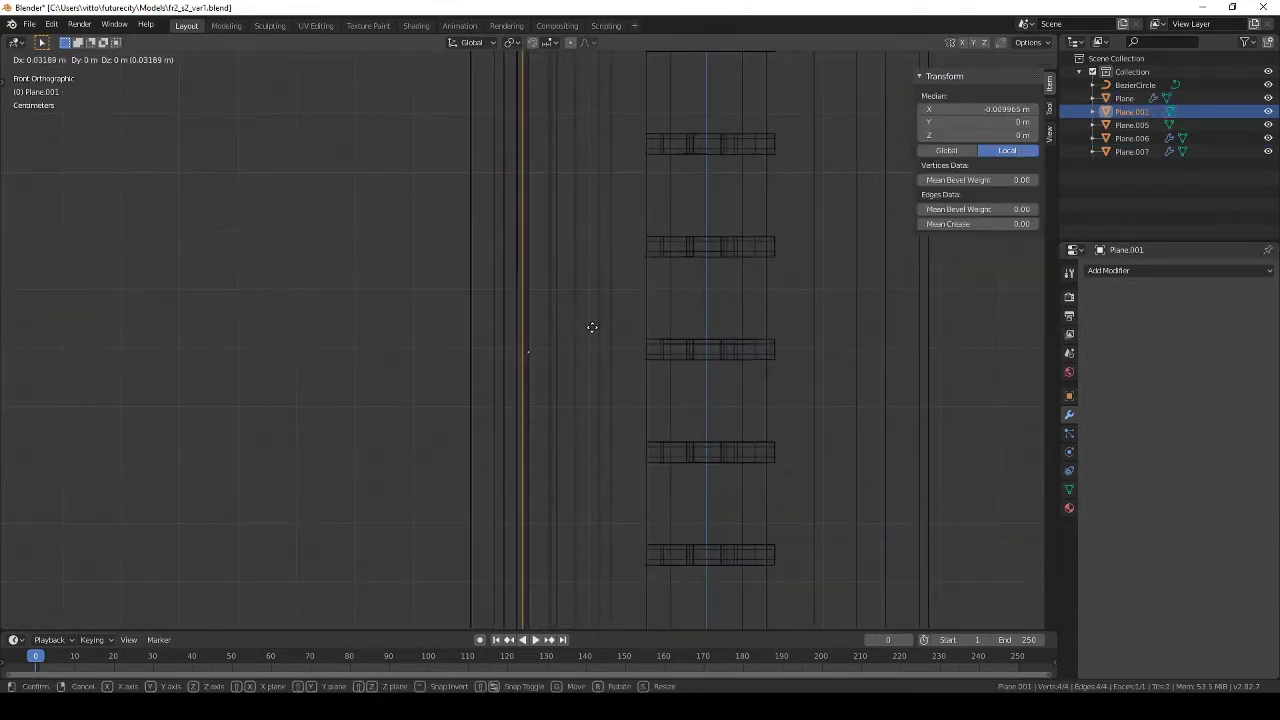
left_click(597, 327)
key("Tab")
middle_click_drag(597, 327, 624, 329)
key("KP_7")
key("g")
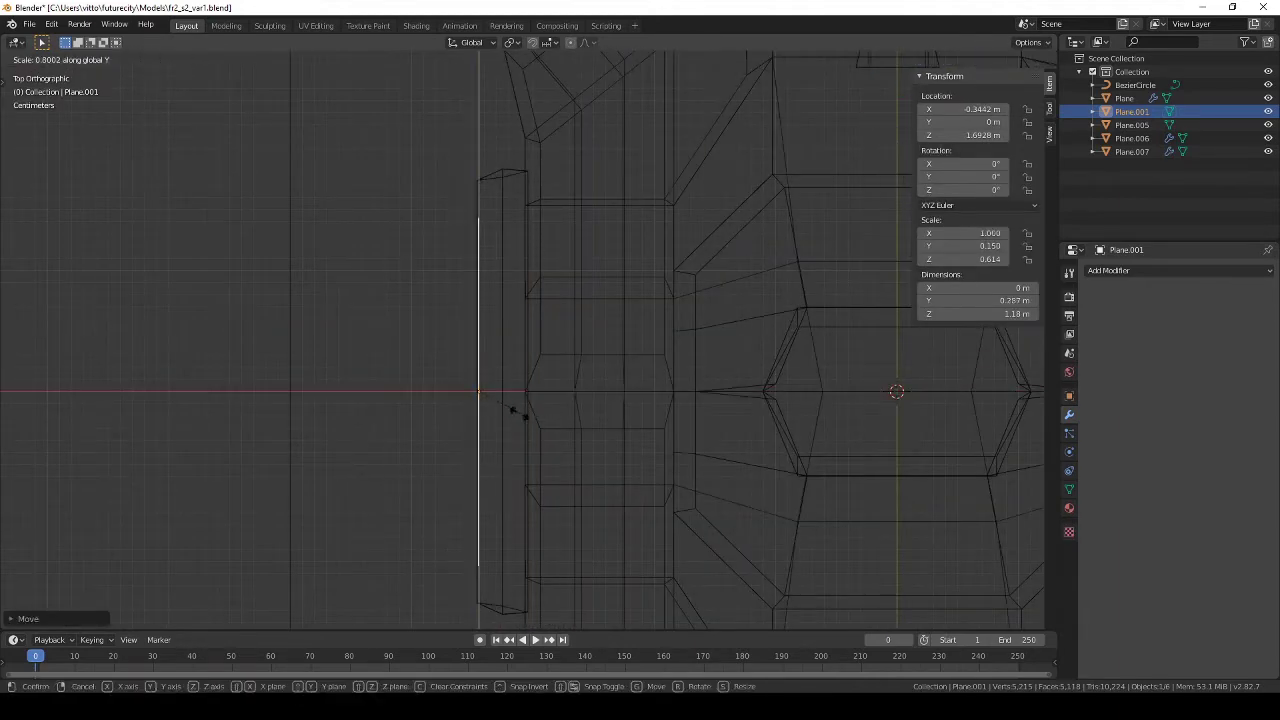
left_click(517, 413)
middle_click_drag(517, 413, 616, 359)
Step: Scale the small face along Z into a 0.271 by 0.259 m square plate
key("z")
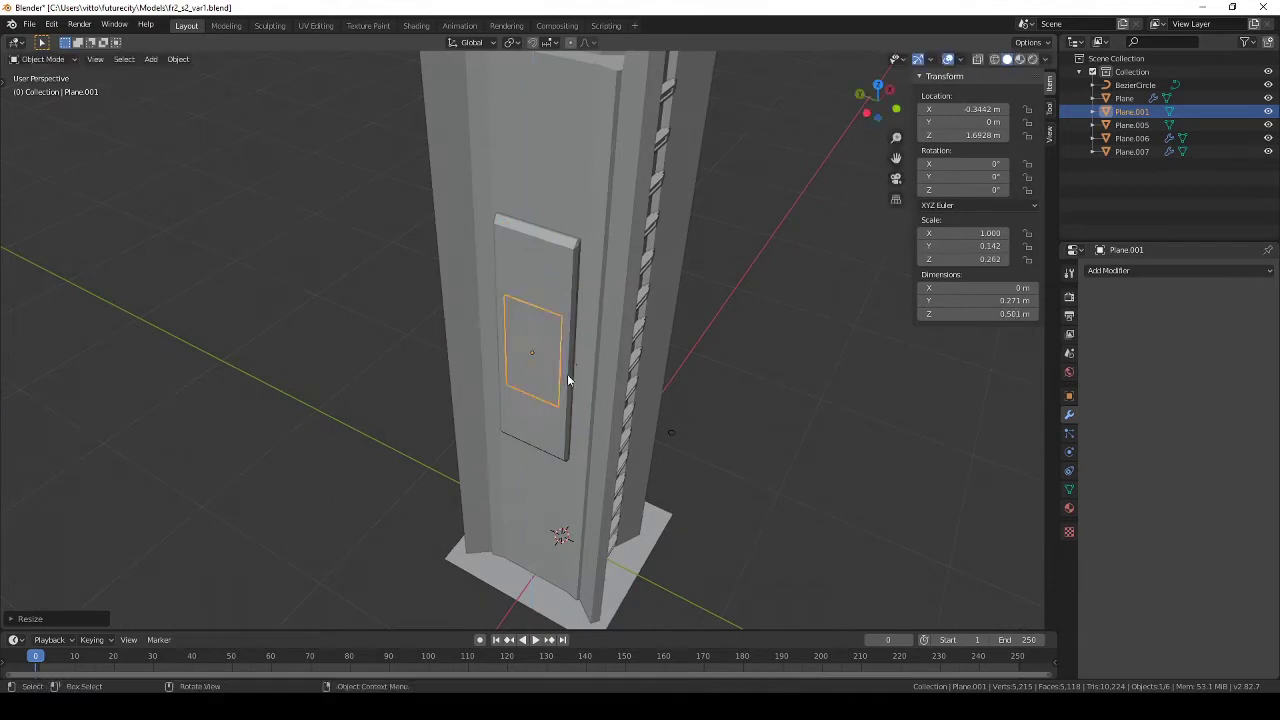
scroll(567, 380, "up", 3)
key("s")
key("z")
left_click(596, 356)
Step: Move the small plate down near the panel's bottom and extrude it into a box
key("g")
key("z")
left_click(586, 412)
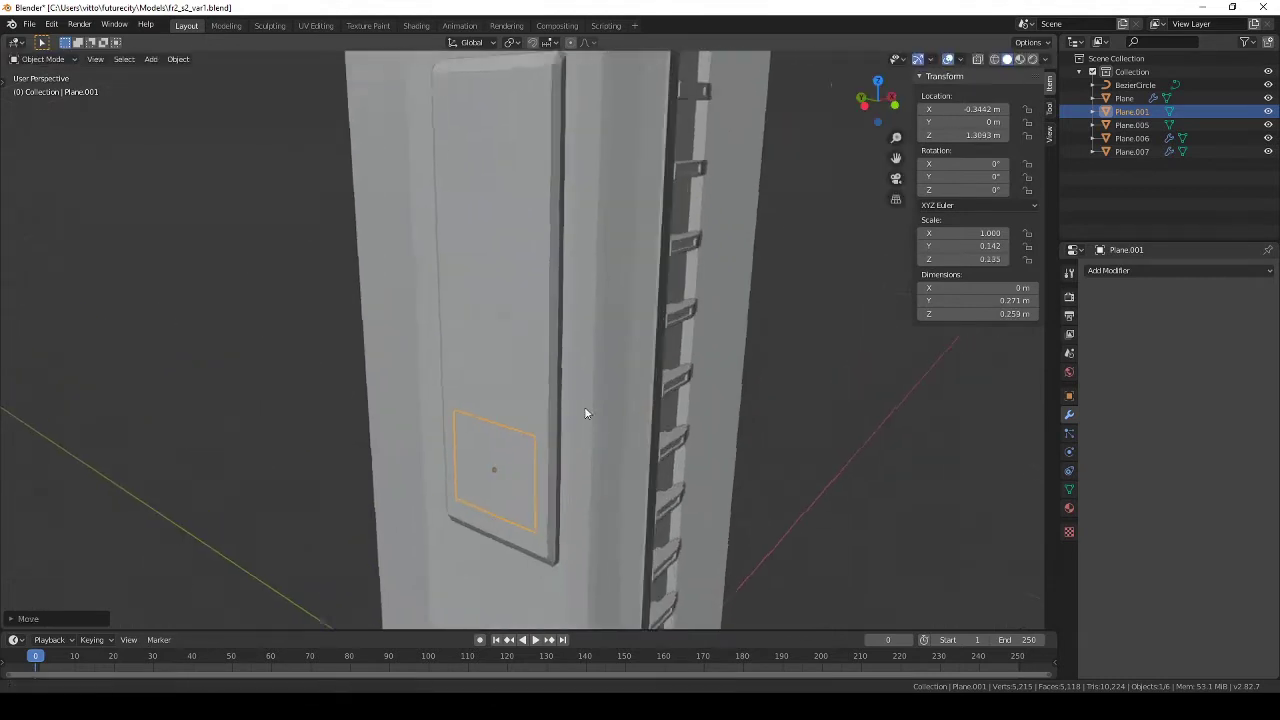
middle_click_drag(586, 413, 540, 420)
key("Tab")
key("e")
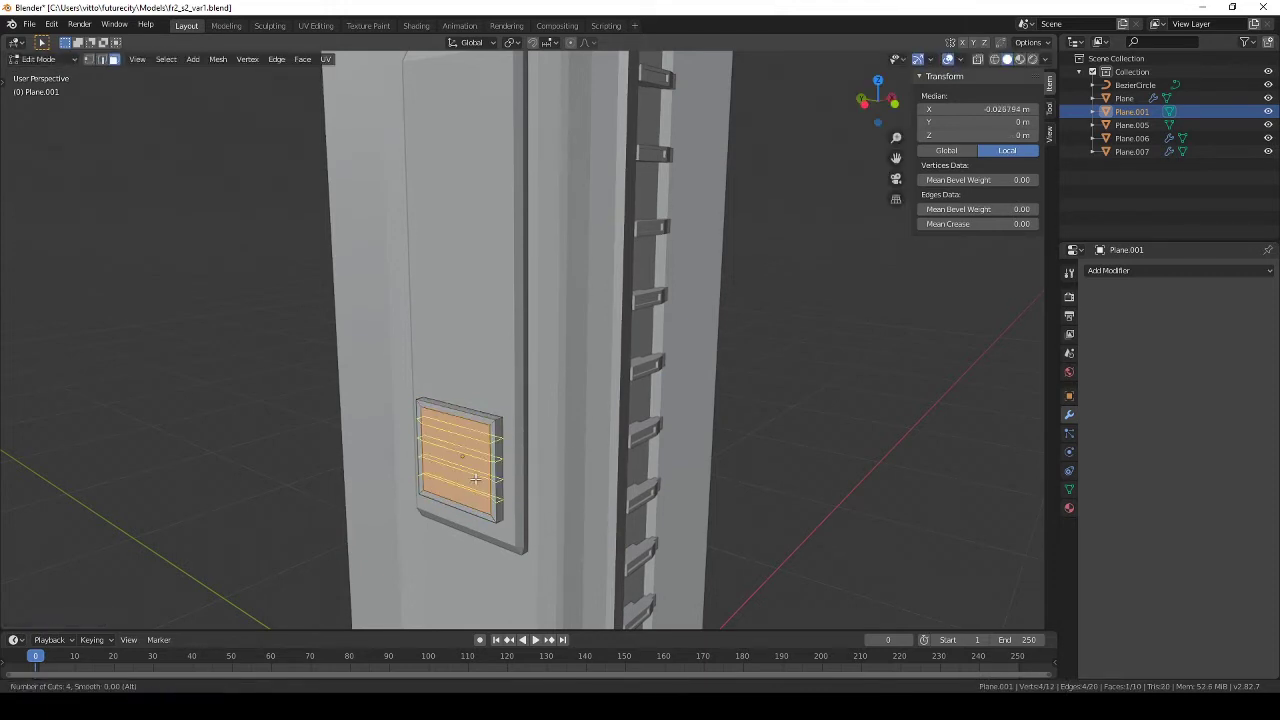
Step: Recess a horizontal strip of the box face to cut a vent slot
middle_click_drag(475, 480, 450, 440)
left_click(113, 59)
left_click(488, 362)
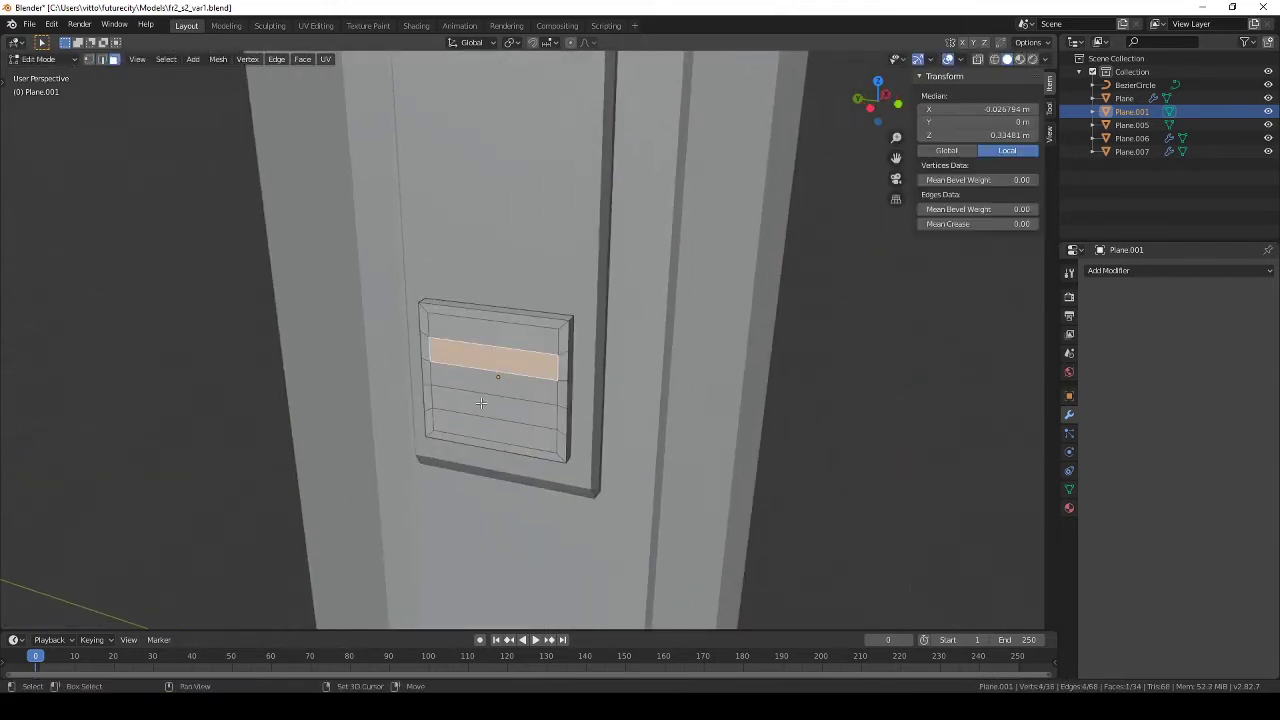
left_click(550, 457)
mouse_move(550, 457)
middle_mouse_down()
mouse_move(517, 389)
mouse_move(521, 323)
middle_mouse_up()
key("Tab")
key("Tab")
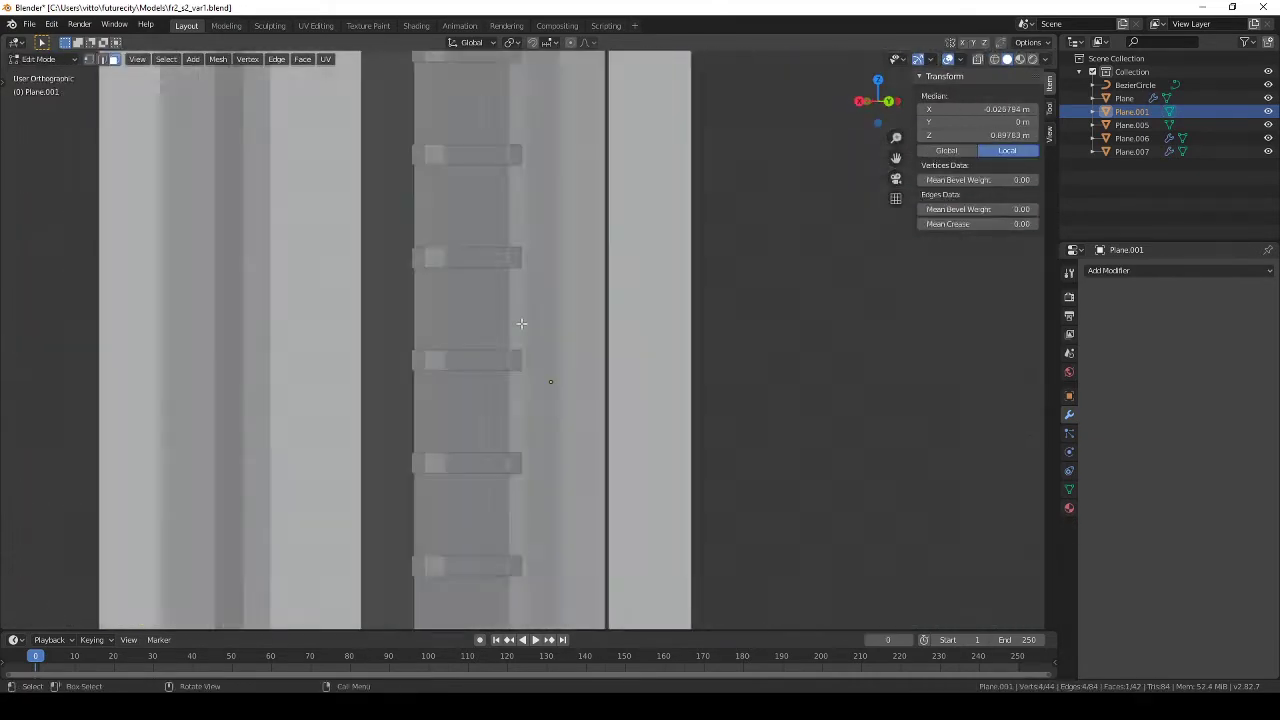
Step: Box-select all of the vent box's faces and move them into their final position
scroll(521, 323, "up", 2)
key("b")
mouse_move(377, 308)
left_mouse_down()
mouse_move(594, 498)
mouse_move(567, 485)
left_mouse_up()
key("g")
mouse_move(567, 485)
middle_mouse_down()
mouse_move(553, 458)
mouse_move(703, 451)
mouse_move(476, 391)
middle_mouse_up()
left_click(549, 456)
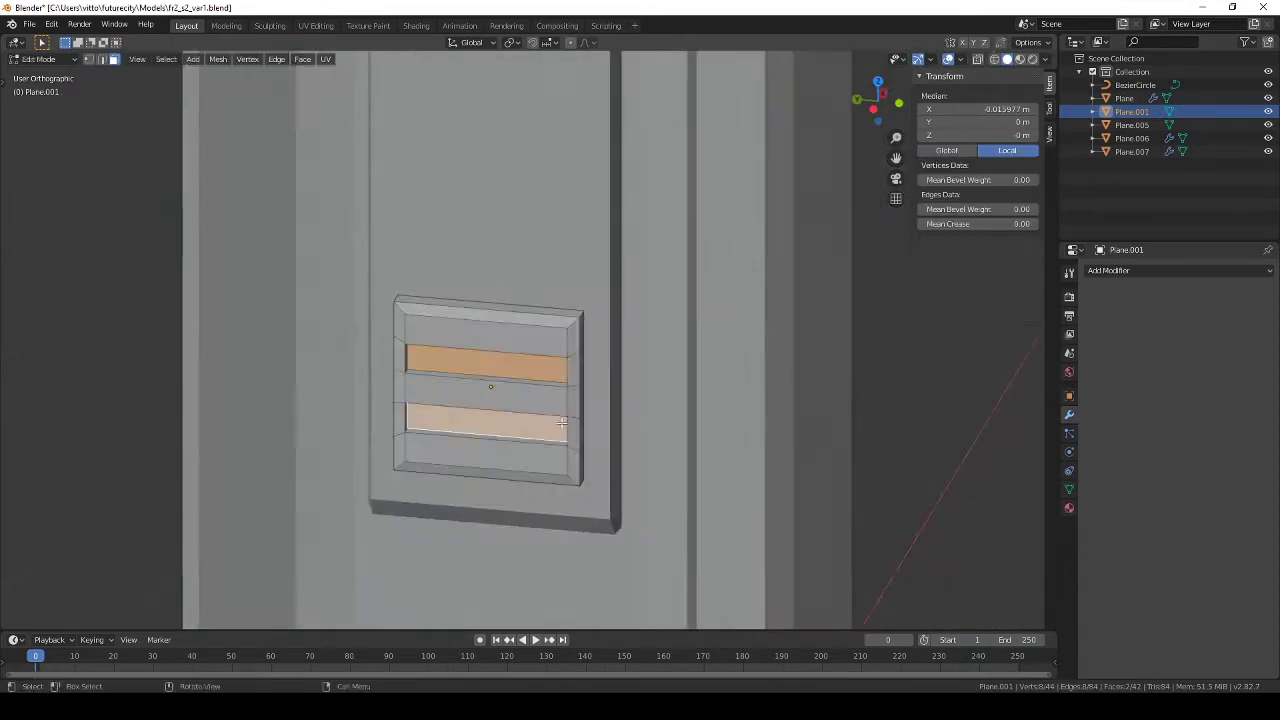
middle_click_drag(614, 435, 505, 414)
Step: Add an Array modifier to the vent plate Plane.001 and set its count to 3
key("Tab")
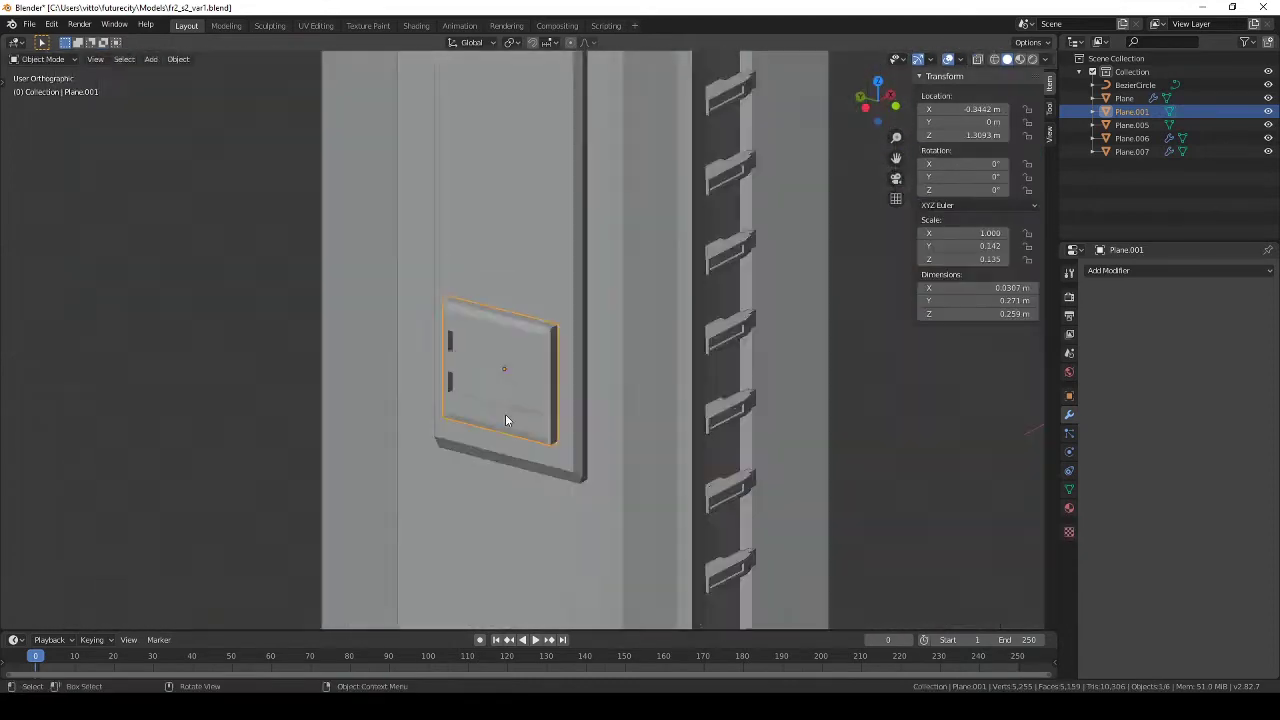
scroll(505, 414, "down", 2)
left_click(1121, 270)
left_click(1010, 296)
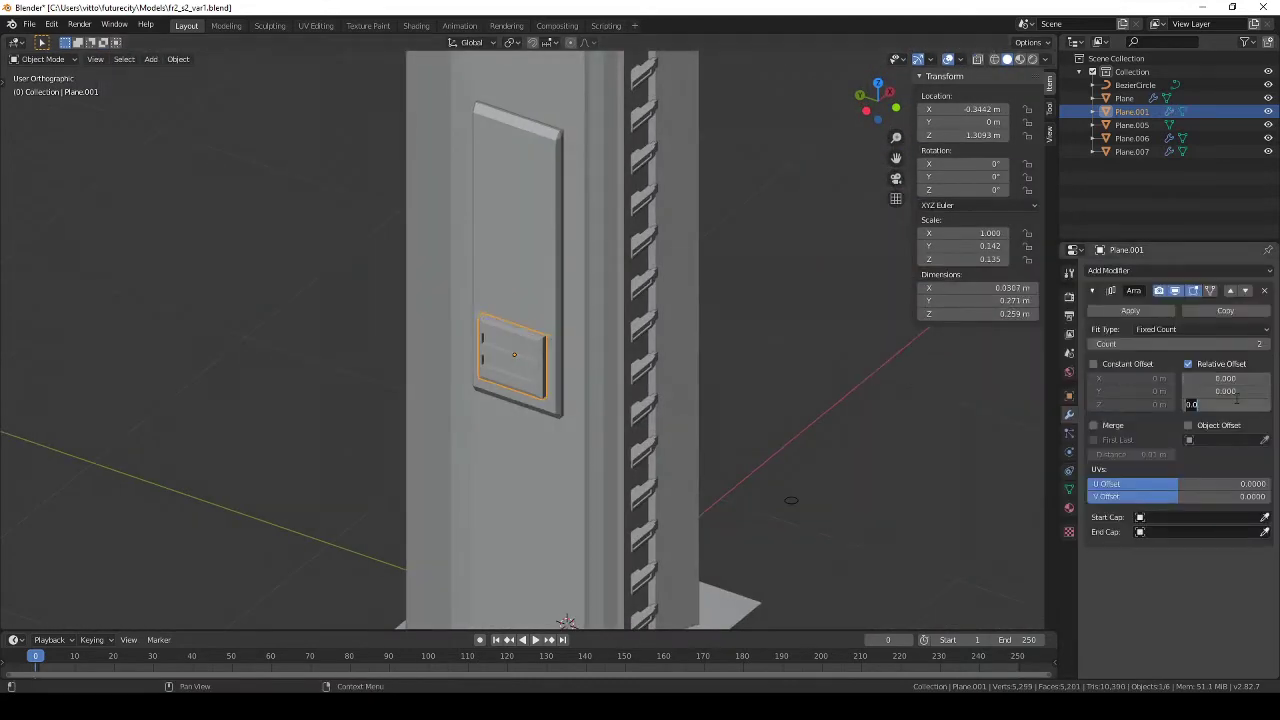
left_click_drag(1139, 344, 1125, 344)
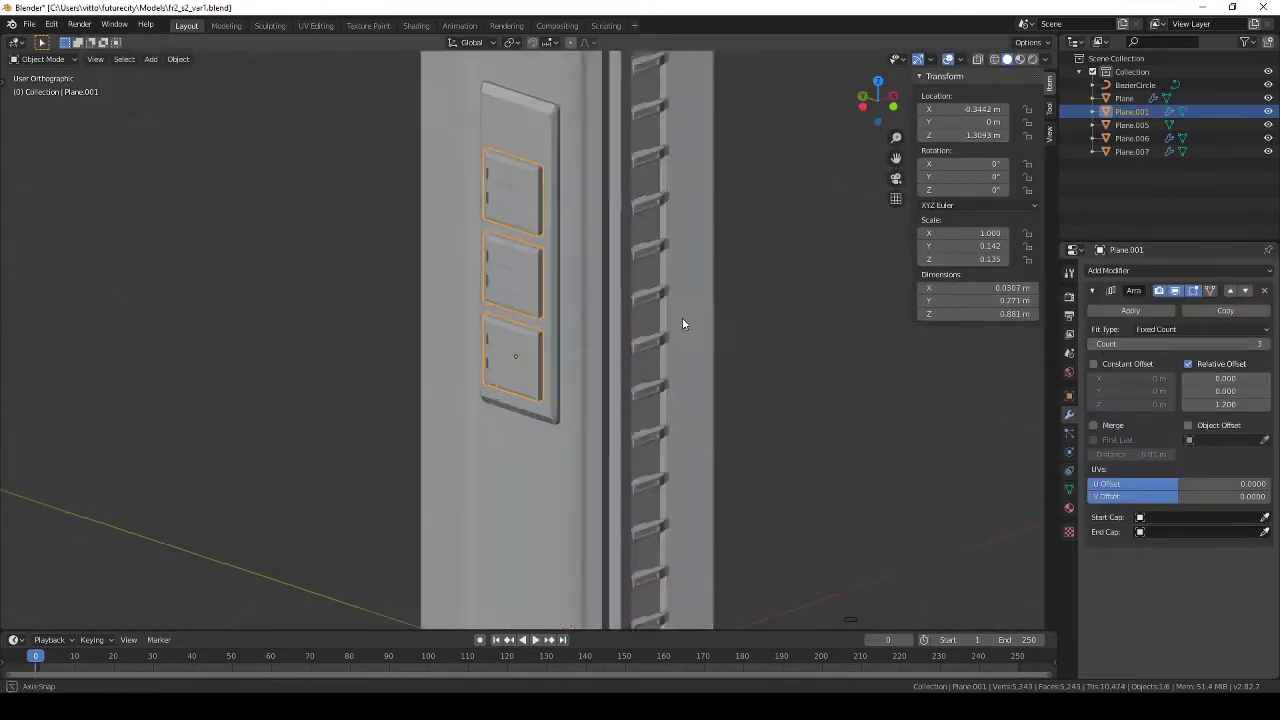
Step: Scale the arrayed vent plate along X until it is only 0.00887 m thick
scroll(680, 323, "down", 2)
middle_click_drag(700, 358, 723, 363)
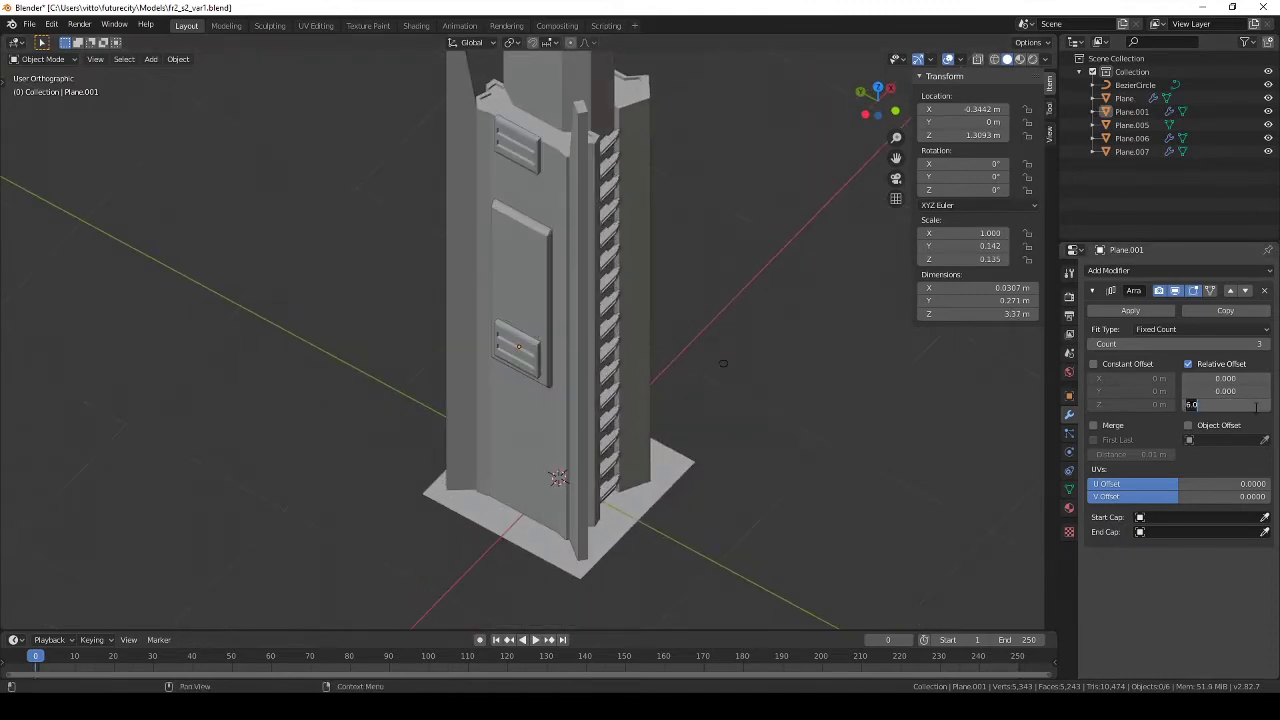
scroll(608, 309, "up", 2)
scroll(608, 309, "up", 3)
scroll(634, 266, "down", 3)
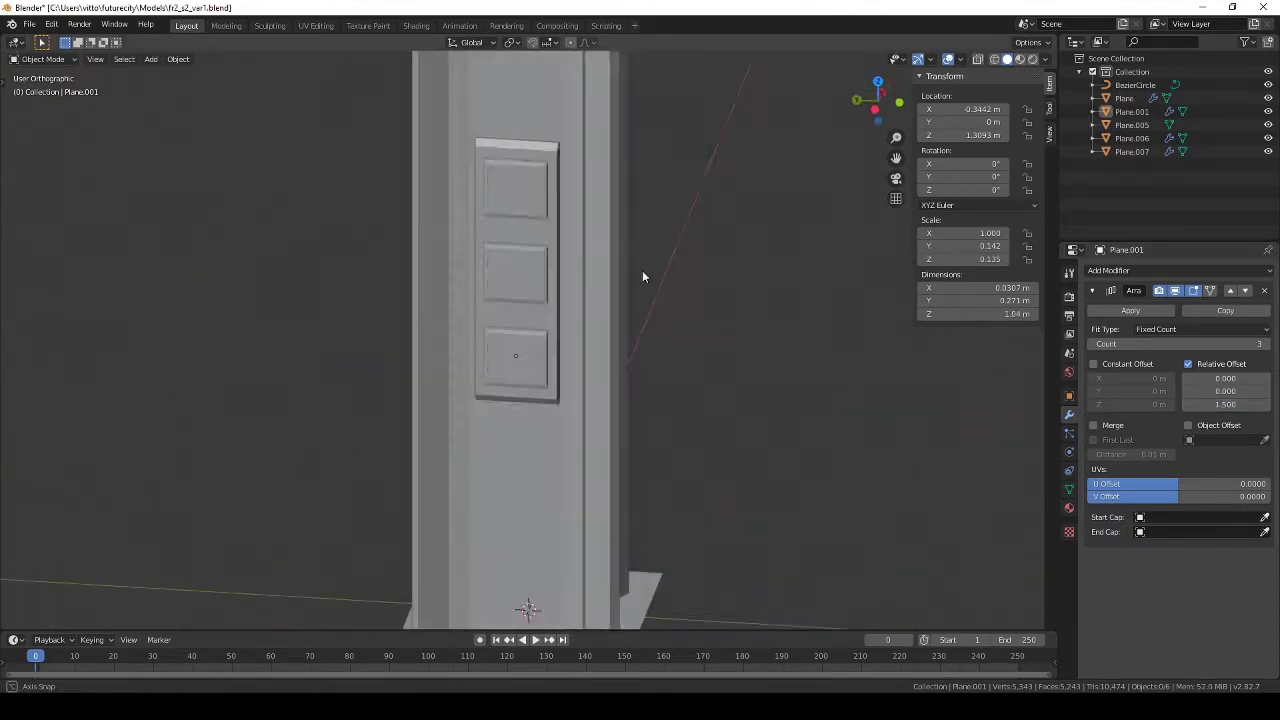
middle_click_drag(642, 277, 542, 316)
left_click(542, 316)
scroll(543, 250, "up", 4)
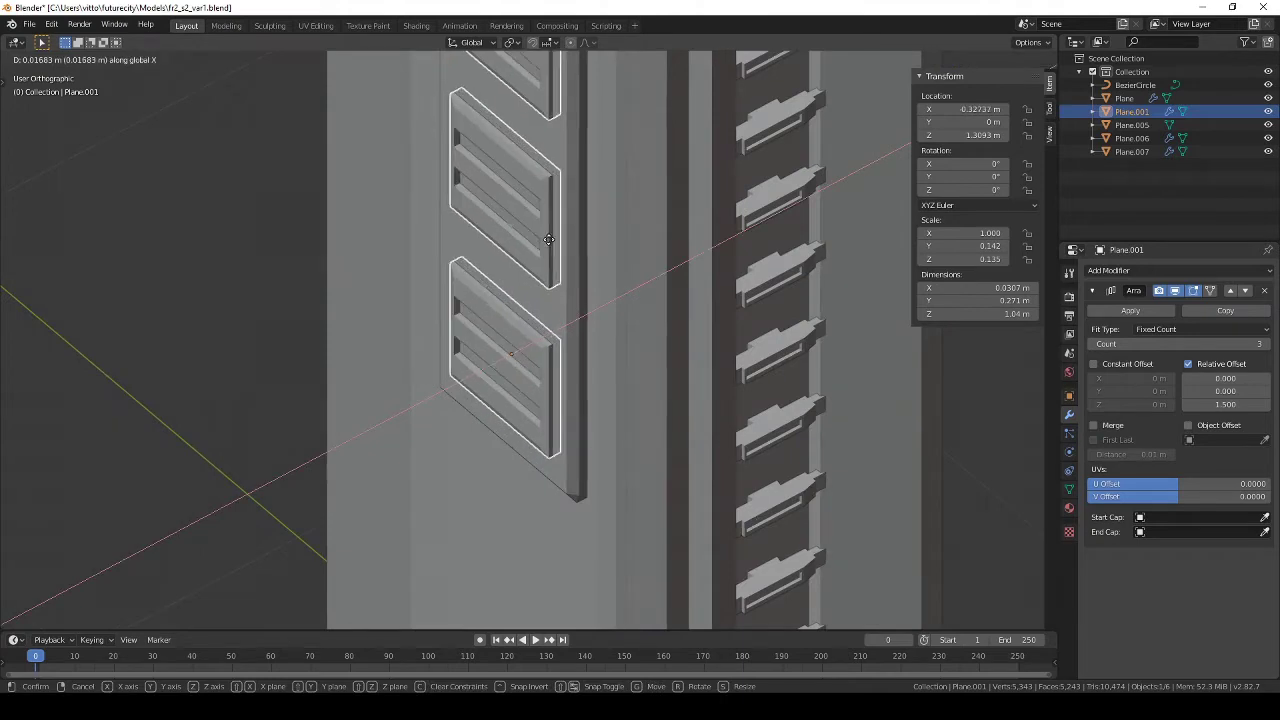
key("KP_1")
key("s")
key("x")
left_click(525, 275)
mouse_move(525, 275)
middle_mouse_down()
mouse_move(646, 262)
mouse_move(642, 238)
mouse_move(412, 240)
mouse_move(686, 249)
mouse_move(592, 292)
mouse_move(658, 298)
mouse_move(610, 285)
mouse_move(544, 223)
mouse_move(582, 321)
mouse_move(578, 270)
mouse_move(664, 306)
mouse_move(803, 234)
mouse_move(614, 258)
middle_mouse_up()
Step: Extrude the top face of pillar Plane.006 and scale it down to 0.7775 as a cap
left_click(664, 306)
key("Tab")
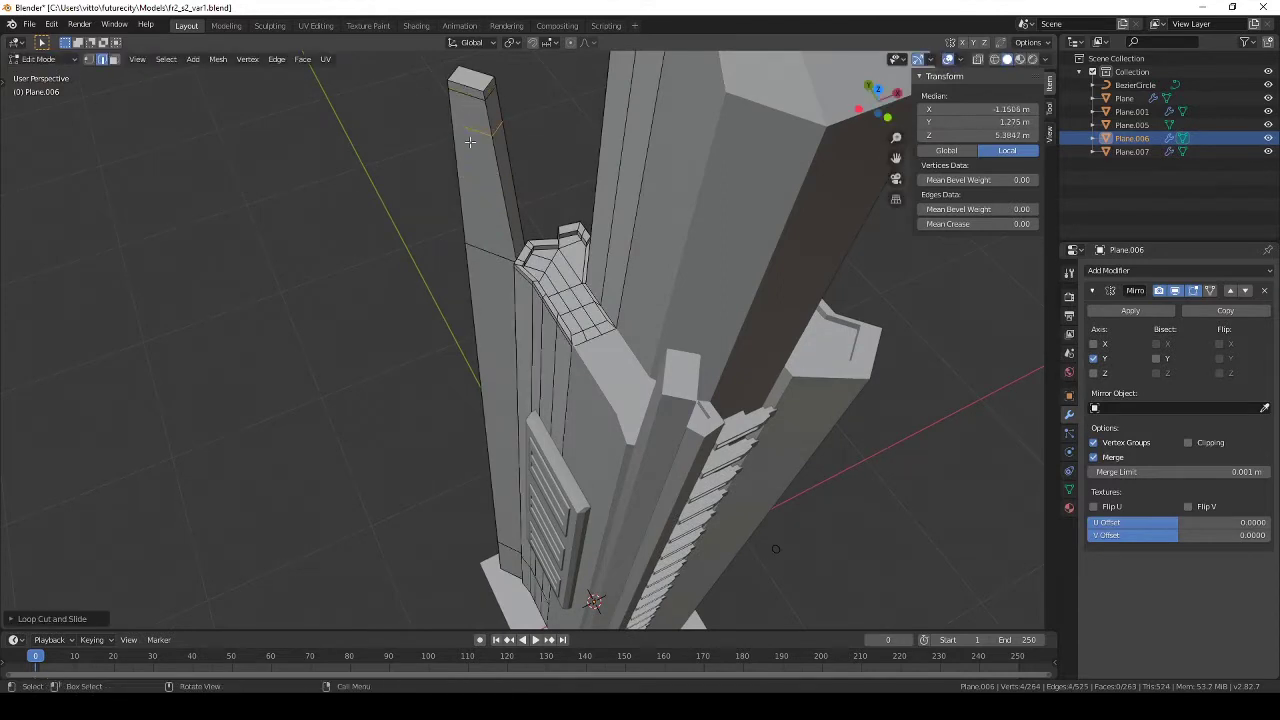
key("3")
left_click(488, 115)
scroll(480, 247, "up", 2)
middle_click_drag(430, 300, 480, 247, "shift")
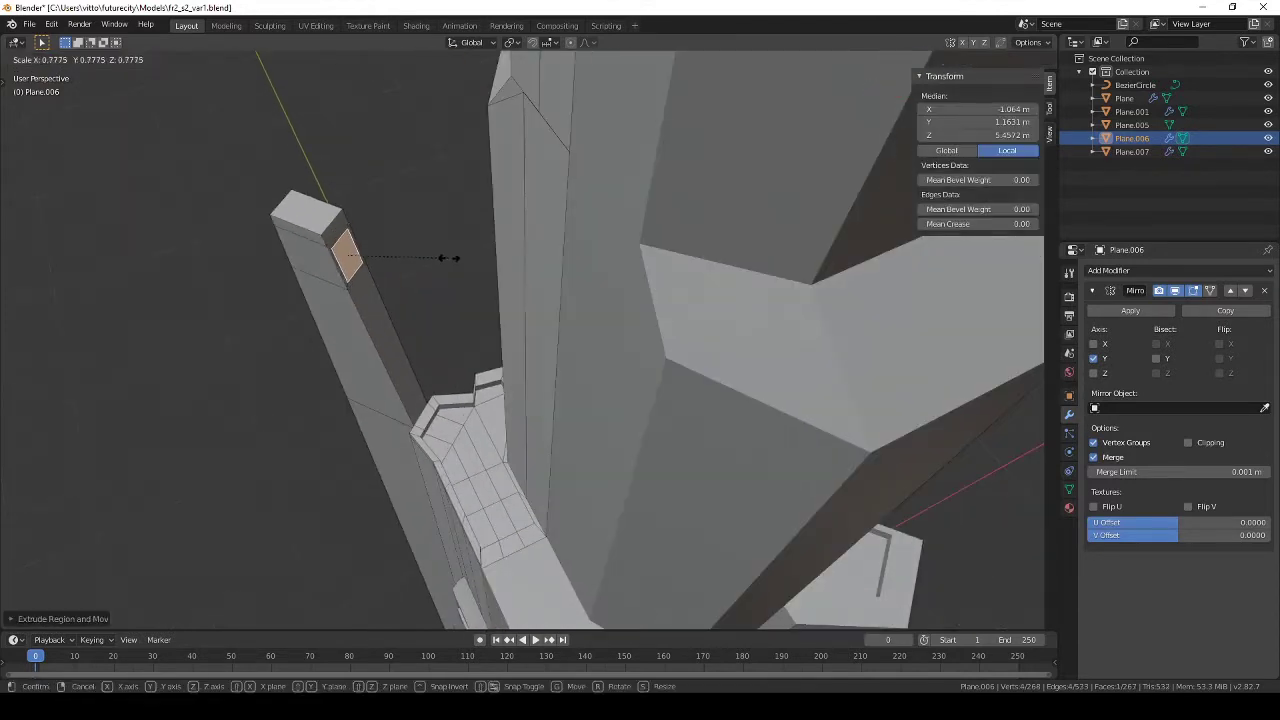
key("Tab")
scroll(500, 270, "down", 4)
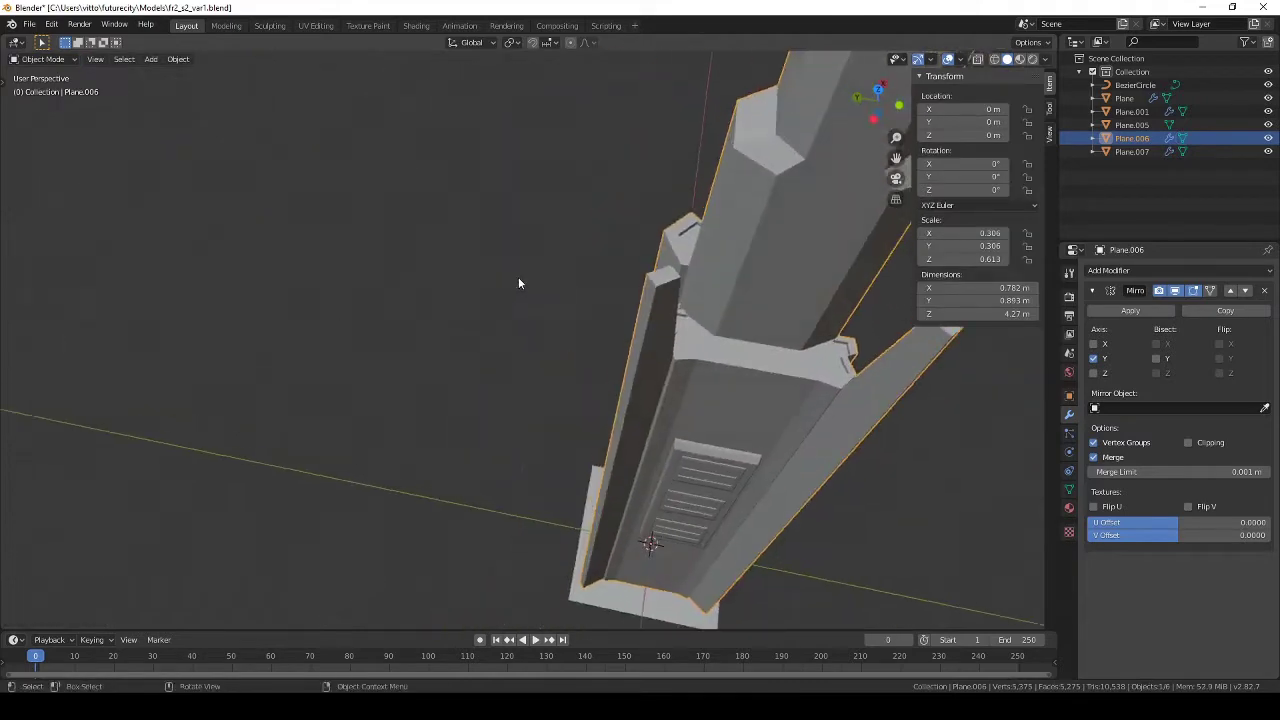
mouse_move(518, 276)
middle_mouse_down()
mouse_move(454, 231)
mouse_move(427, 239)
mouse_move(474, 270)
middle_mouse_up()
Step: Add a Bezier curve and move all its points up to the tower top in right side view
key("shift+a")
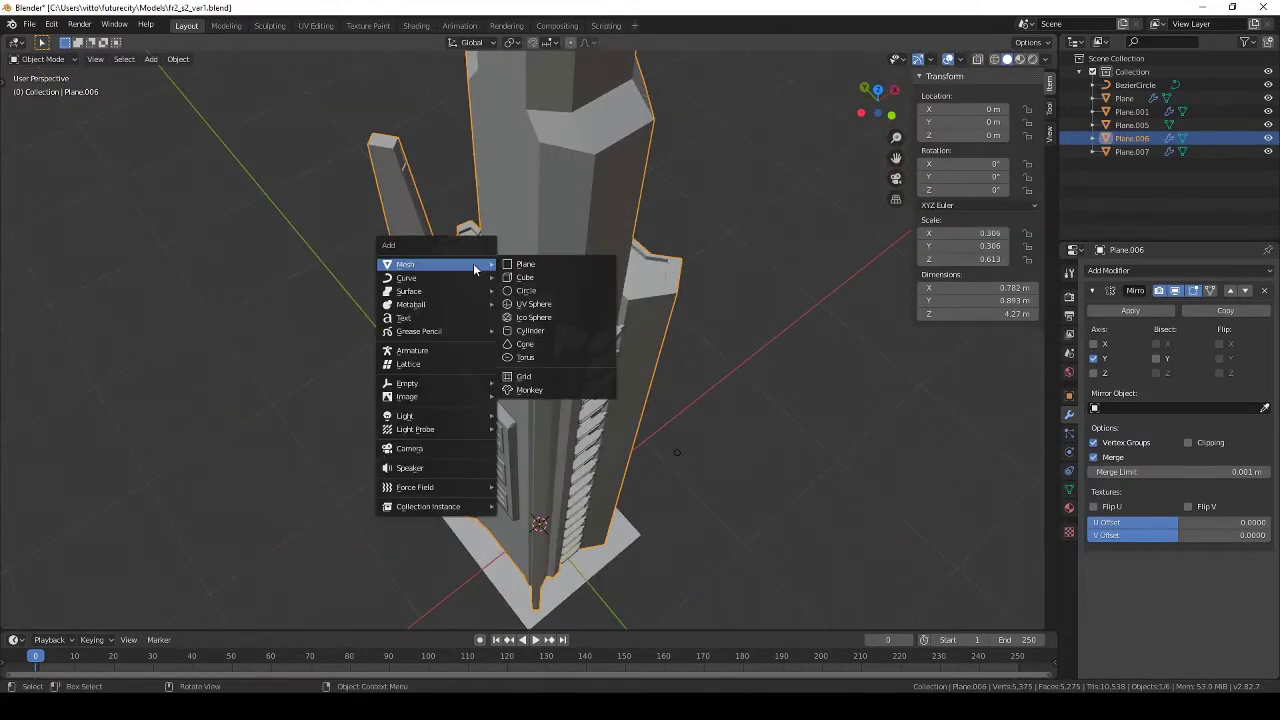
left_click(524, 277)
key("Tab")
key("KP_7")
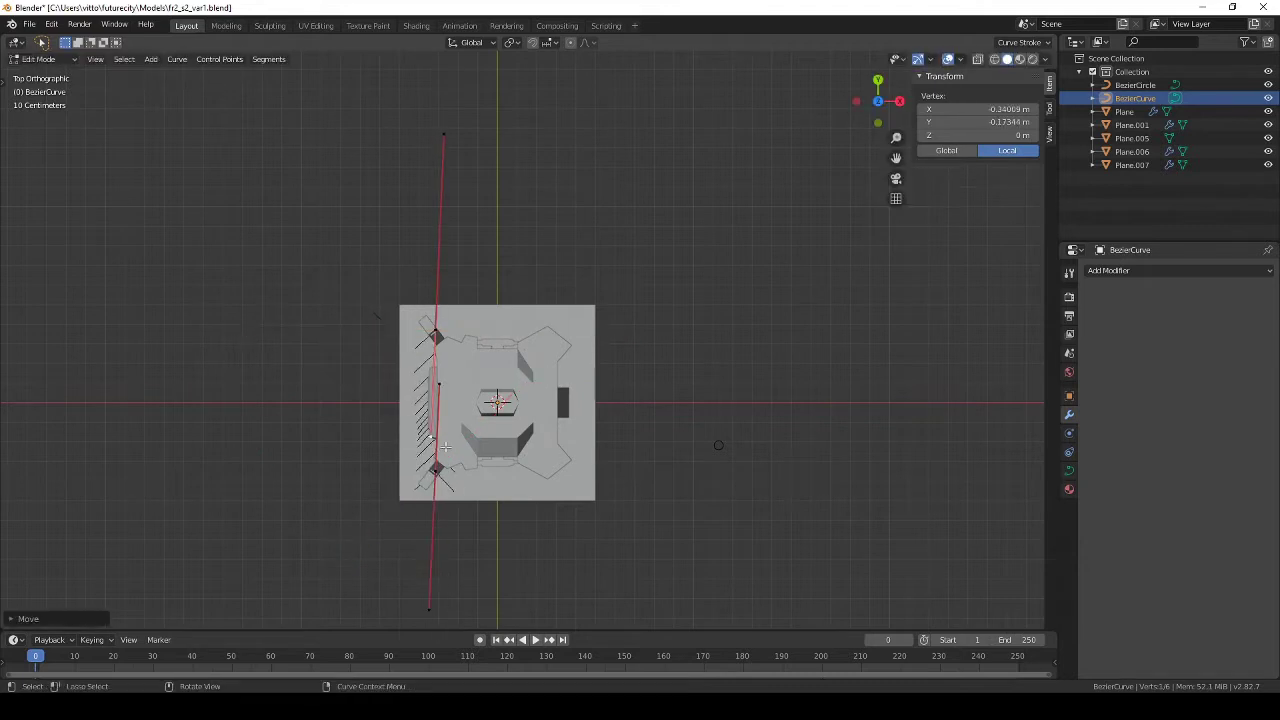
middle_click_drag(718, 445, 657, 414)
key("KP_3")
scroll(480, 429, "down", 3)
key("a")
key("g")
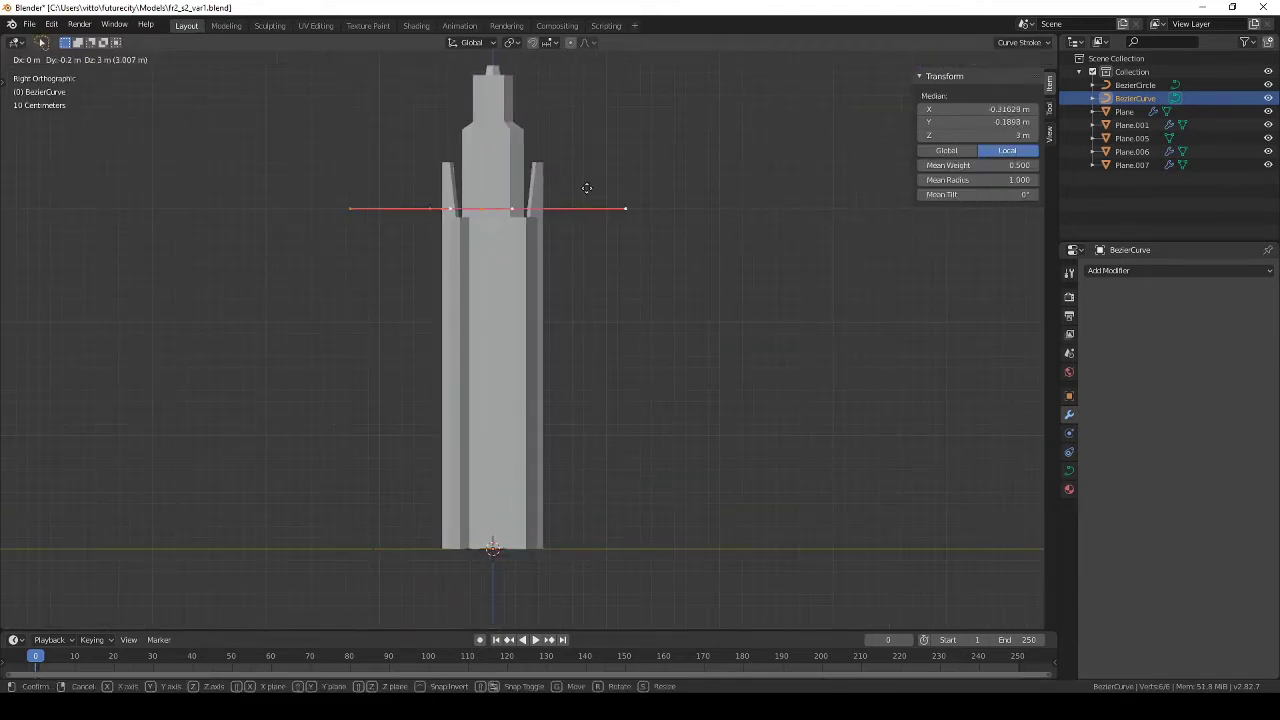
middle_click_drag(625, 449, 637, 427, "ctrl")
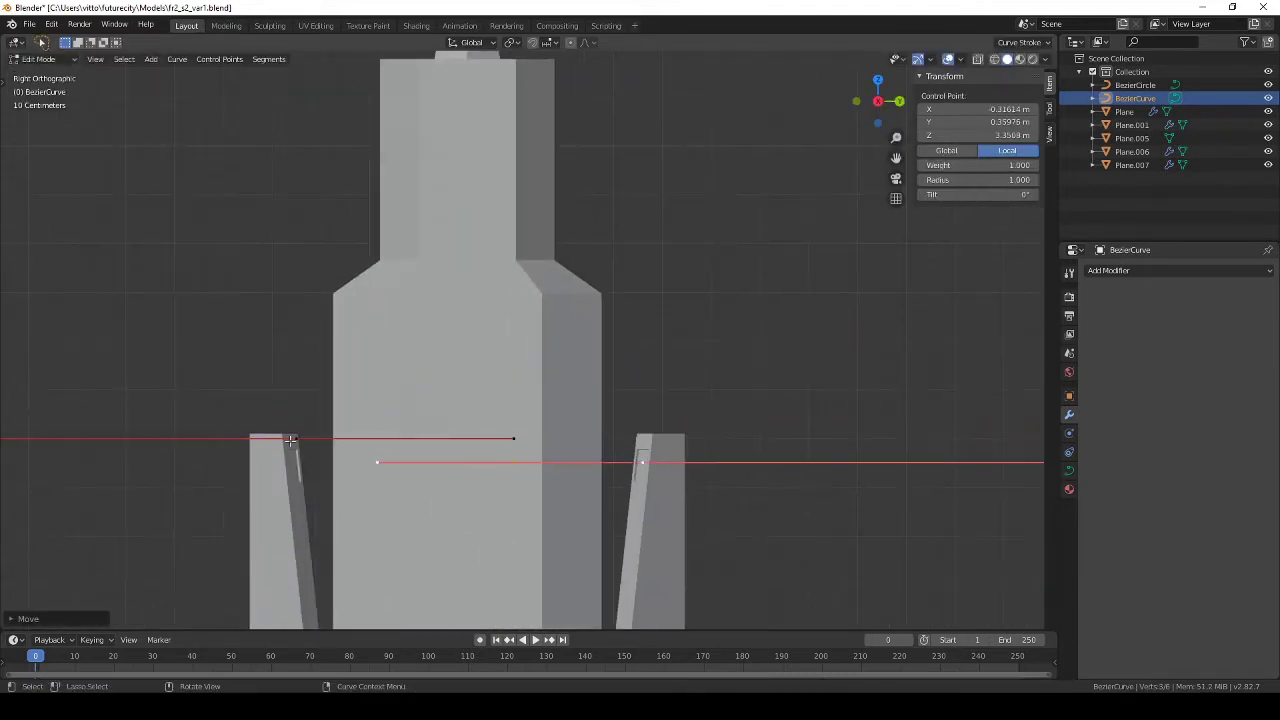
key("KP_7")
key("KP_3")
scroll(447, 422, "down", 2)
Step: Move the curve's endpoint and another control point down between the pillar tops in side view
left_click(775, 386)
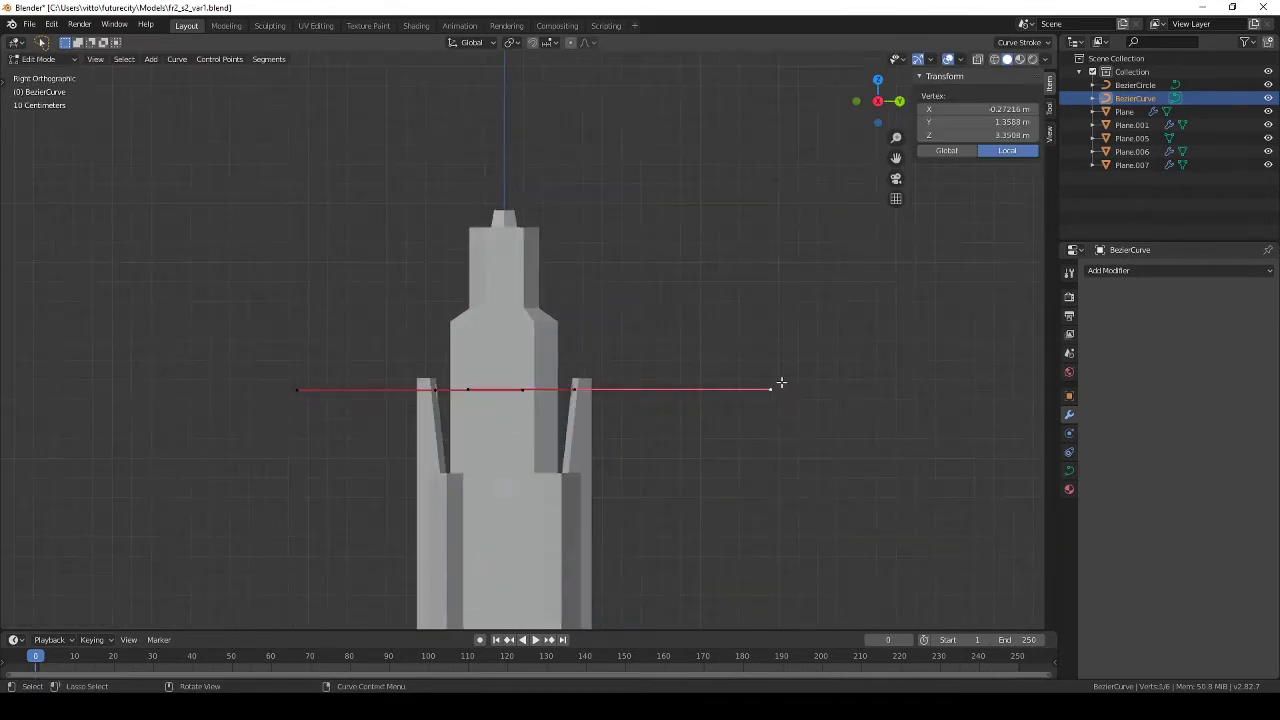
key("shift+z")
key("g")
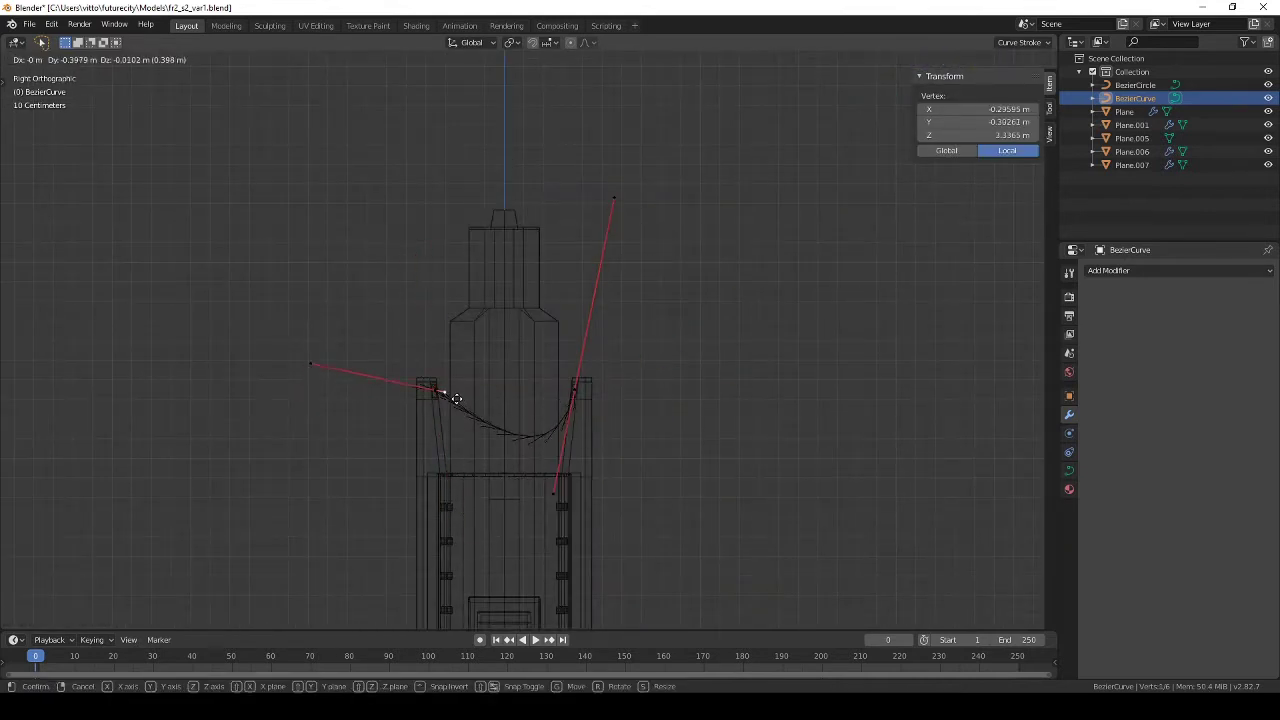
left_click(537, 398)
scroll(543, 441, "up", 3)
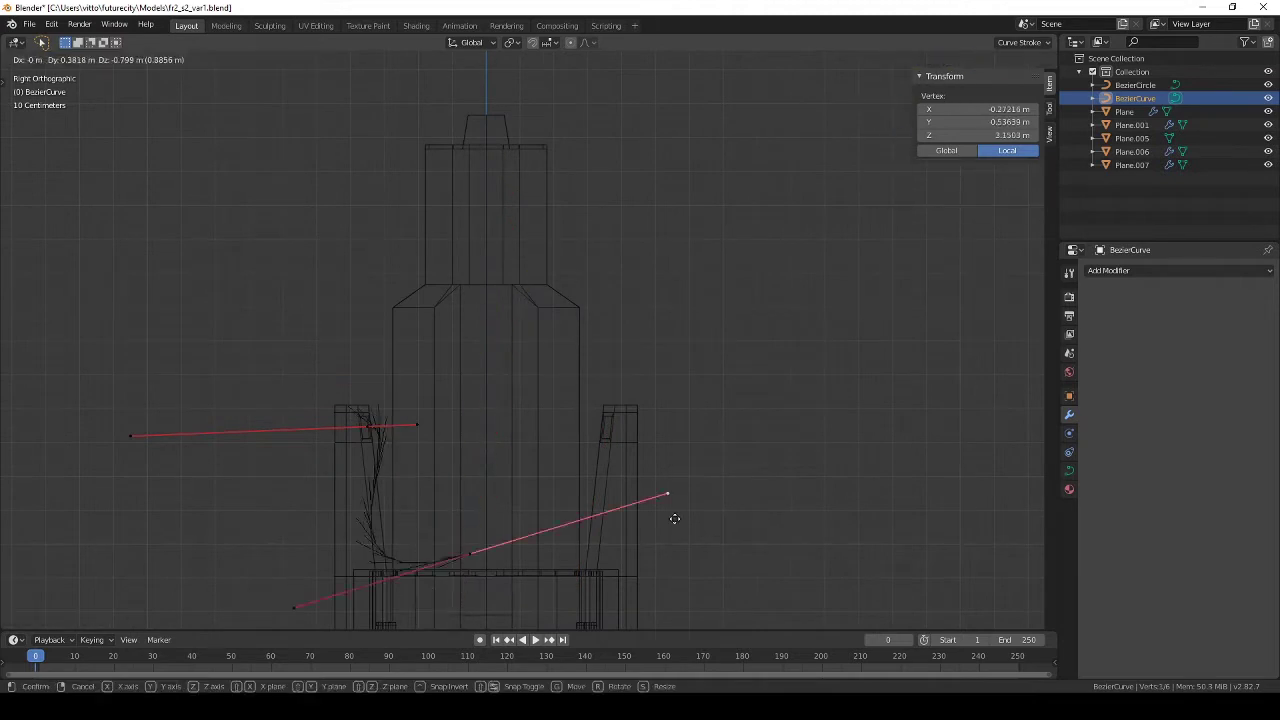
left_click(561, 571)
scroll(550, 530, "down", 2)
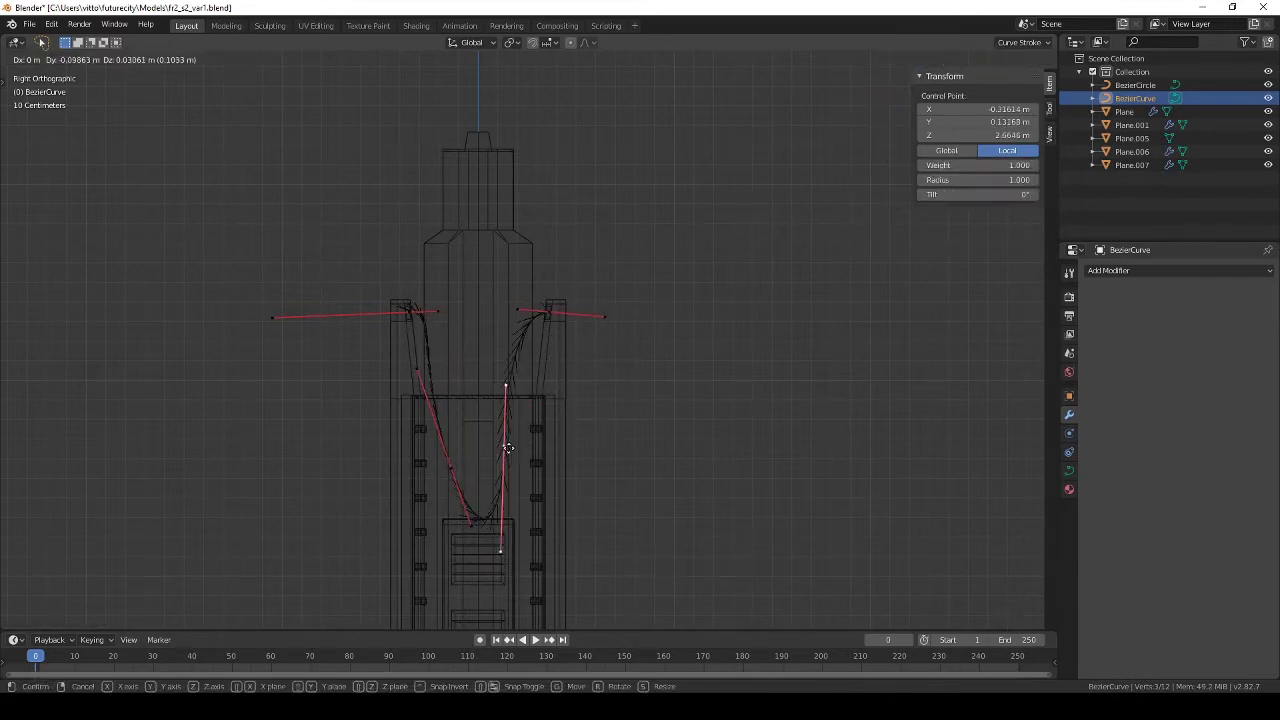
left_click(446, 390)
middle_click_drag(474, 399, 600, 430)
Step: Rotate and reposition curve handles in top view so the cable dips in a U
key("KP_7")
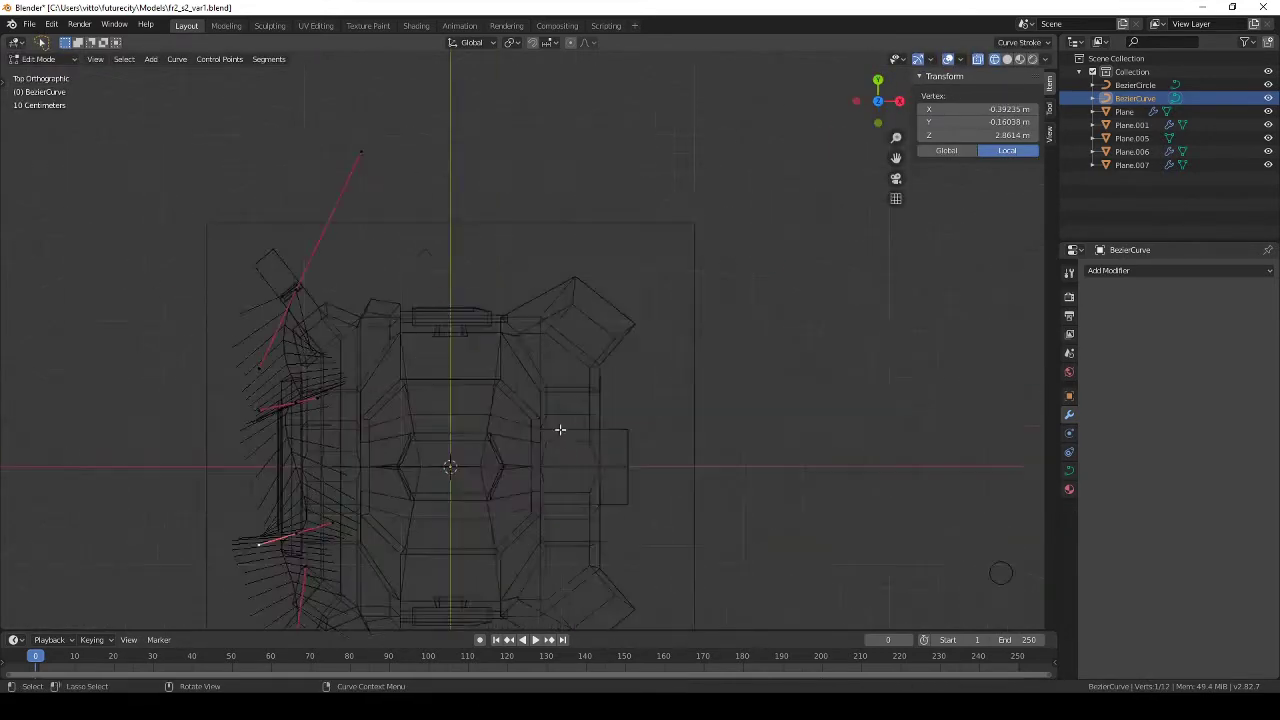
left_click(430, 333)
key("r")
left_click(460, 250)
middle_click_drag(460, 250, 613, 329)
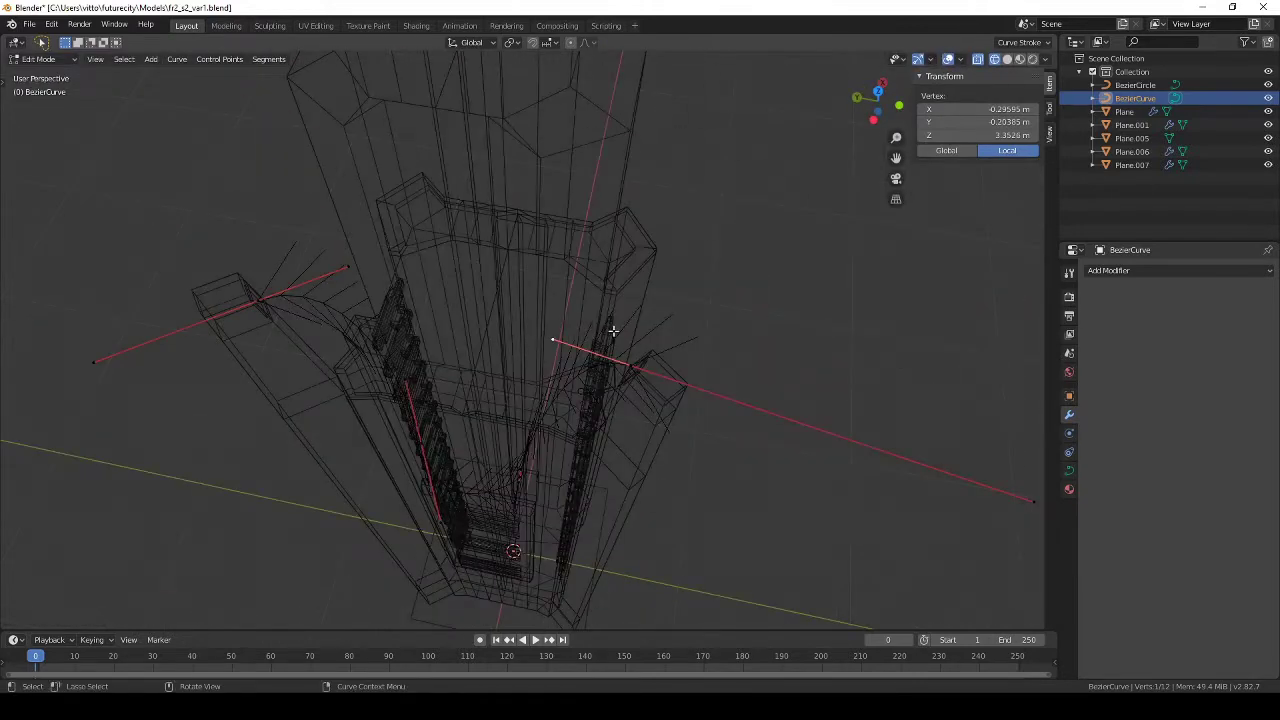
key("KP_7")
left_click(490, 444)
mouse_move(503, 444)
middle_mouse_down()
mouse_move(674, 362)
mouse_move(466, 420)
middle_mouse_up()
left_click(525, 481)
key("KP_7")
mouse_move(525, 481)
middle_mouse_down()
mouse_move(600, 400)
mouse_move(561, 429)
middle_mouse_up()
key("Tab")
Step: Add a new Bezier circle to serve as the cable's profile
key("KP_7")
key("shift+a")
left_click(757, 480)
key("g")
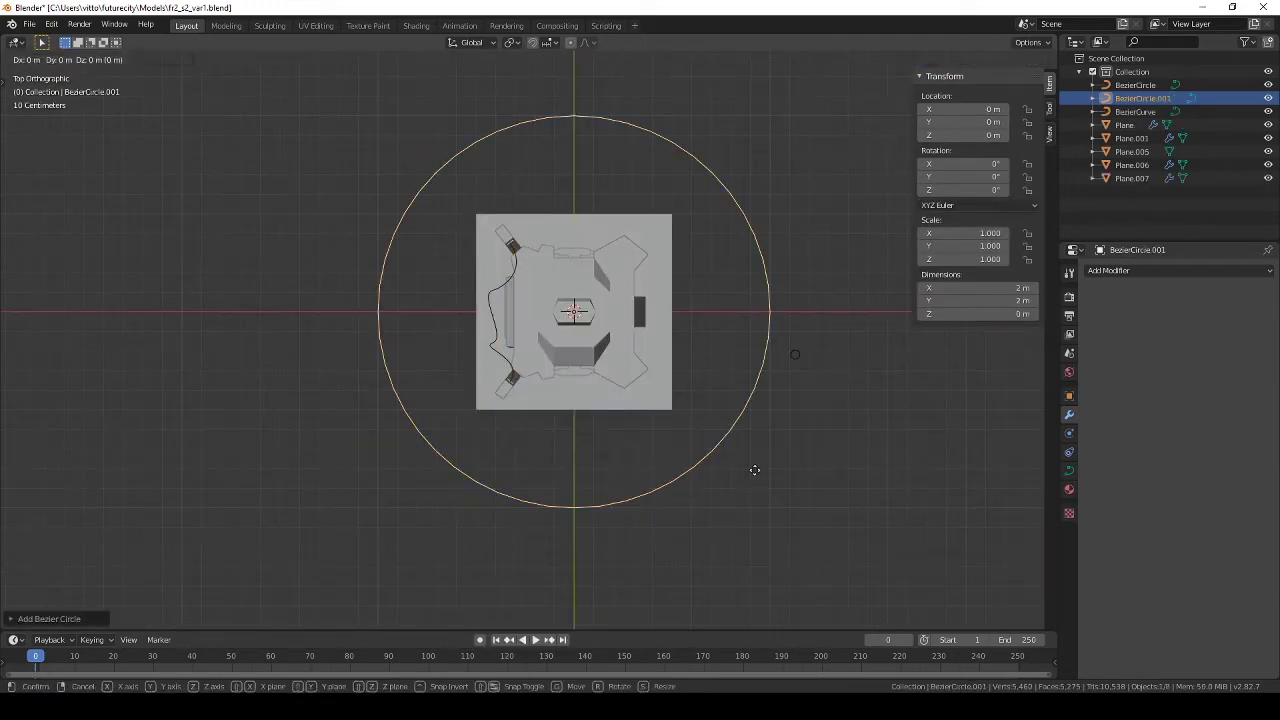
left_click(296, 366)
key("Tab")
key("Tab")
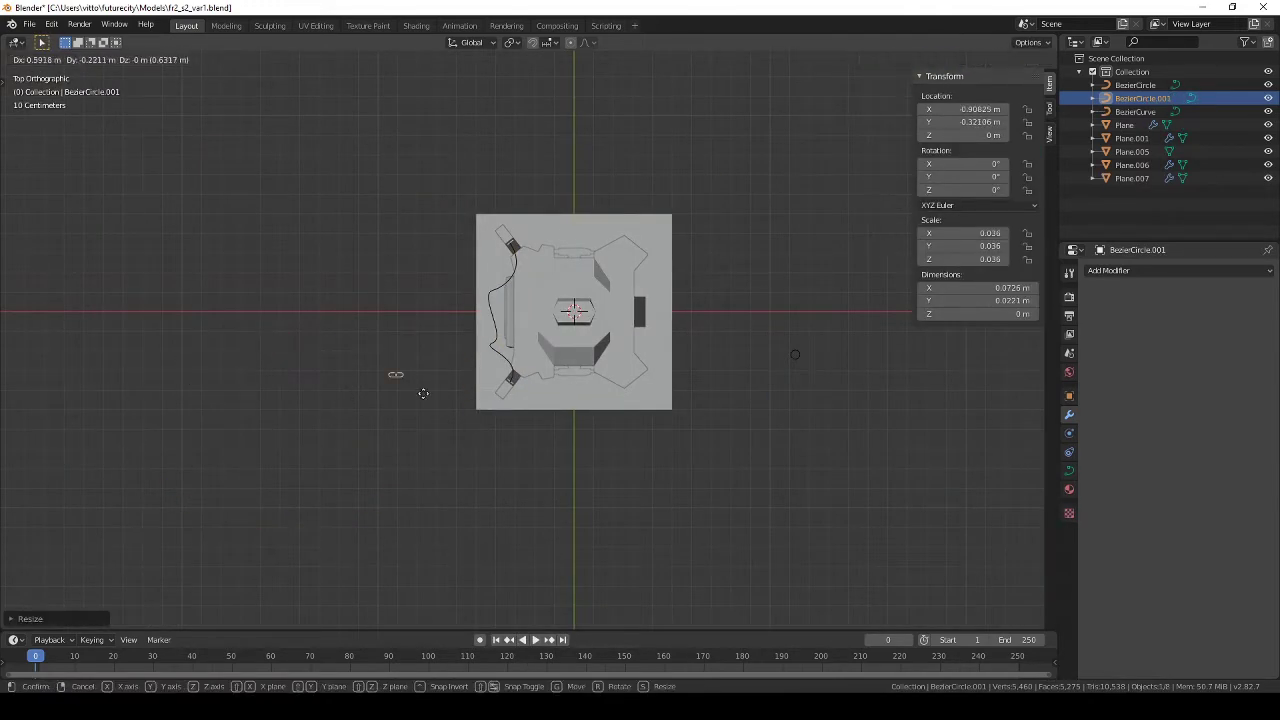
Step: Set the Bezier circle as the cable curve's Bevel Object so it becomes a tube
left_click(1135, 111)
left_click(1069, 470)
scroll(1170, 450, "down", 5)
left_click(1182, 546)
left_click(1153, 421)
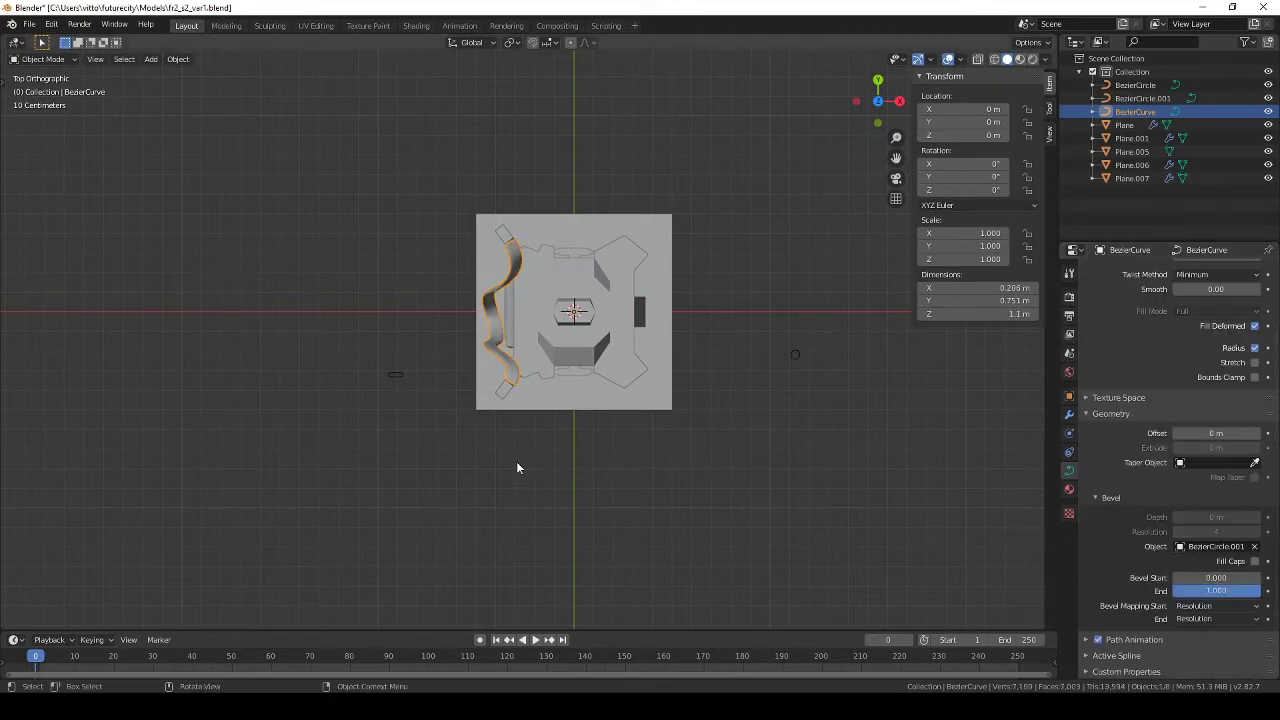
mouse_move(516, 461)
middle_mouse_down()
mouse_move(524, 347)
mouse_move(708, 354)
mouse_move(598, 614)
mouse_move(608, 394)
mouse_move(828, 434)
mouse_move(700, 420)
middle_mouse_up()
Step: Scale the profile circle to 0.01 to make the tube thin
left_click(1142, 98)
type("s.01")
key("Return")
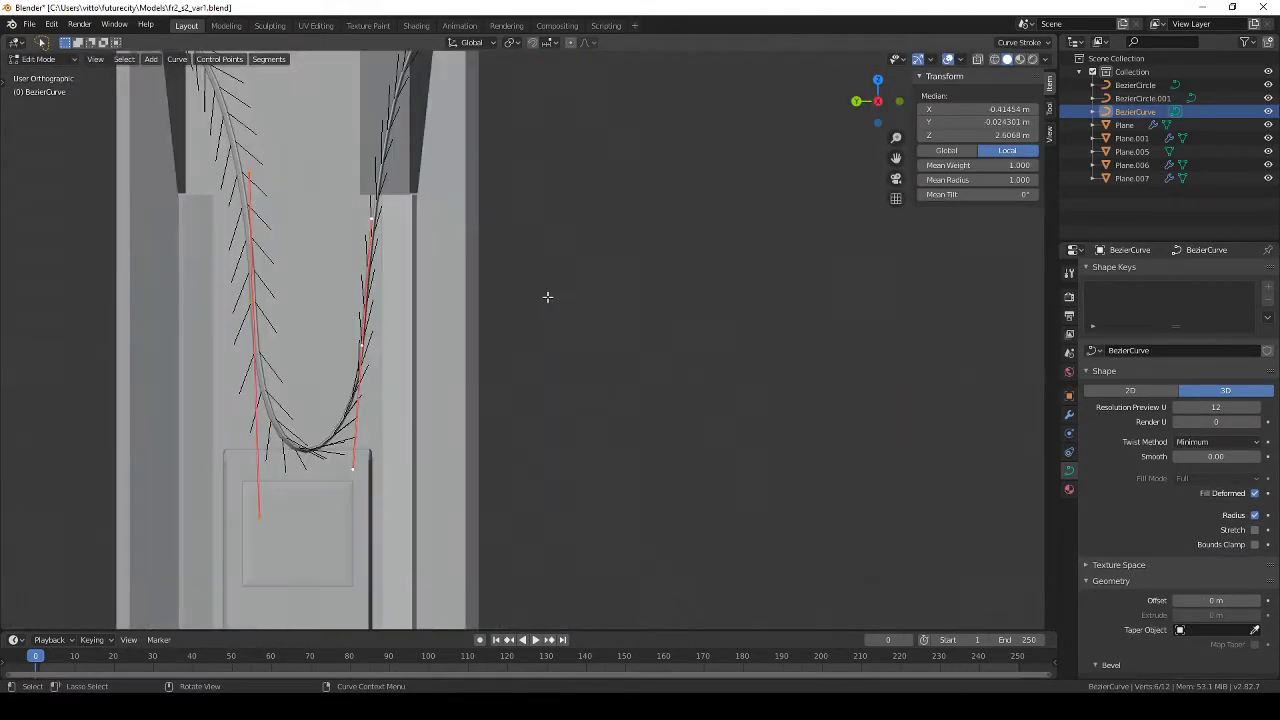
scroll(547, 297, "down", 3)
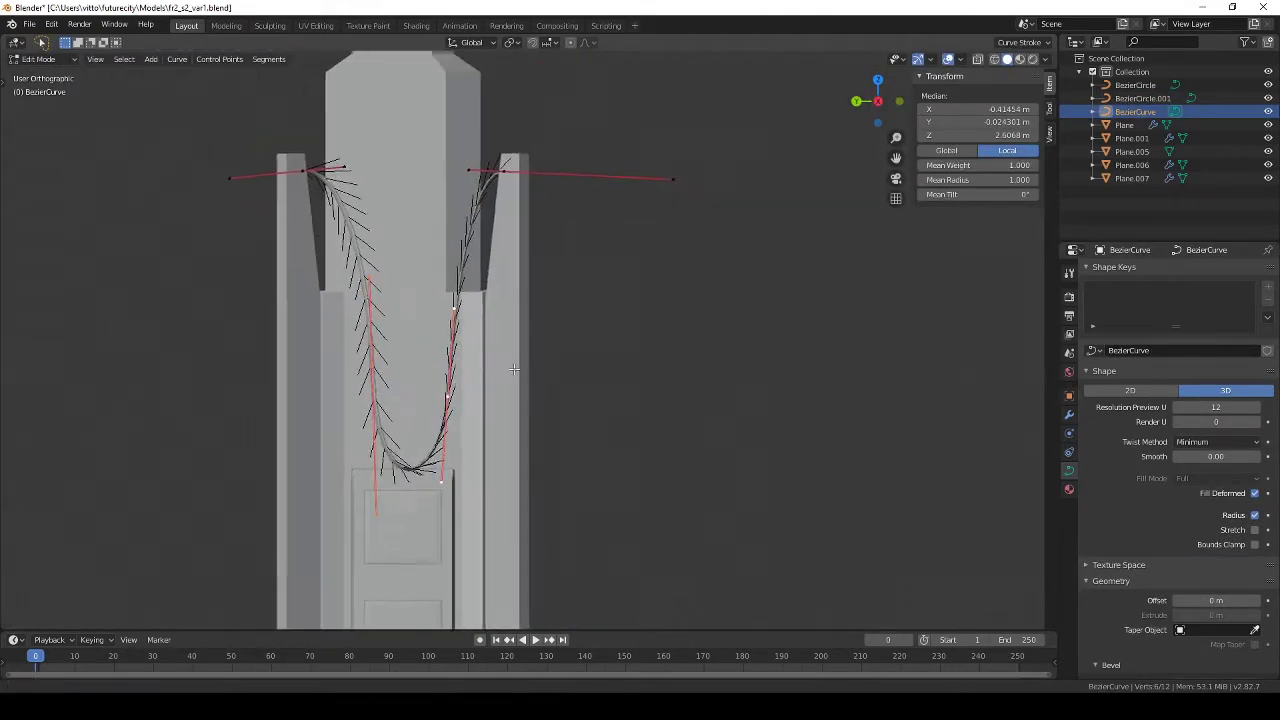
Step: Move the cable's curve points twice to refine its shape against the tower
key("g")
left_click(450, 470)
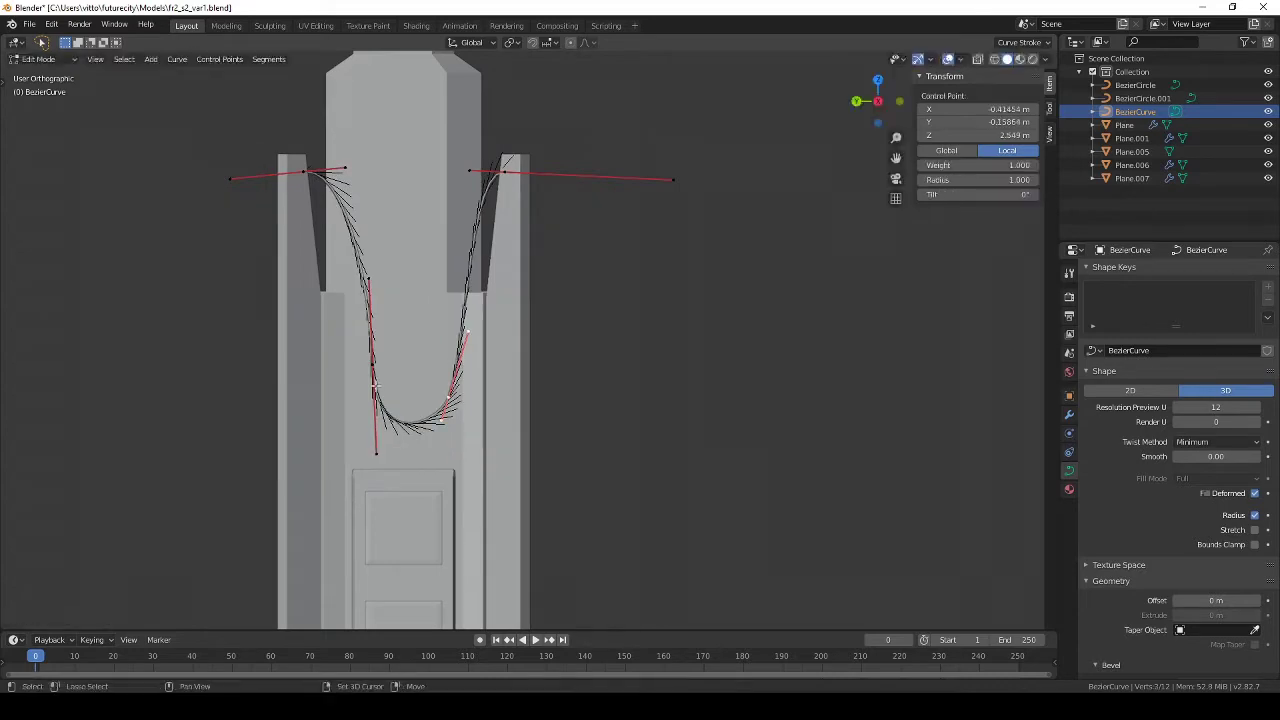
key("g")
left_click(460, 440)
middle_click_drag(460, 440, 551, 246)
key("KP_1")
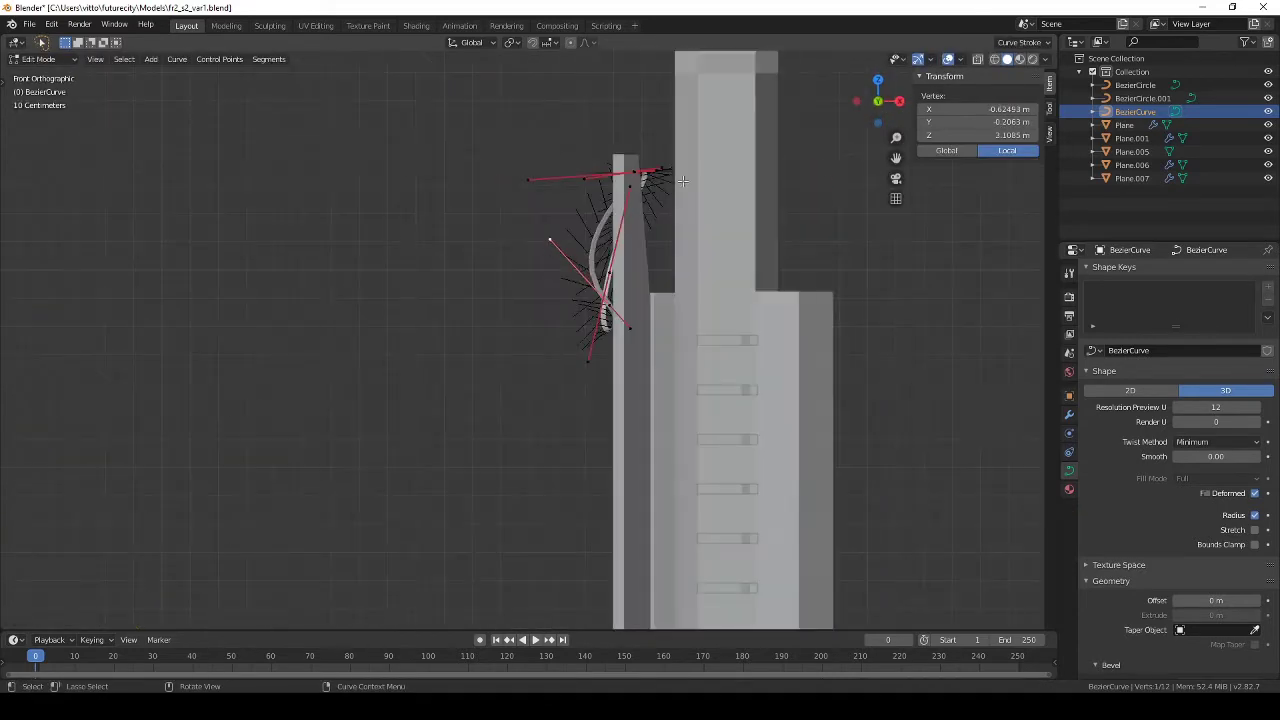
left_click(627, 246)
key("Tab")
mouse_move(598, 324)
middle_mouse_down()
mouse_move(516, 316)
mouse_move(686, 353)
mouse_move(553, 270)
middle_mouse_up()
key("KP_3")
Step: Shift the whole cable curve right to hug the tower wall and save fr2_s2_var1.blend
key("Tab")
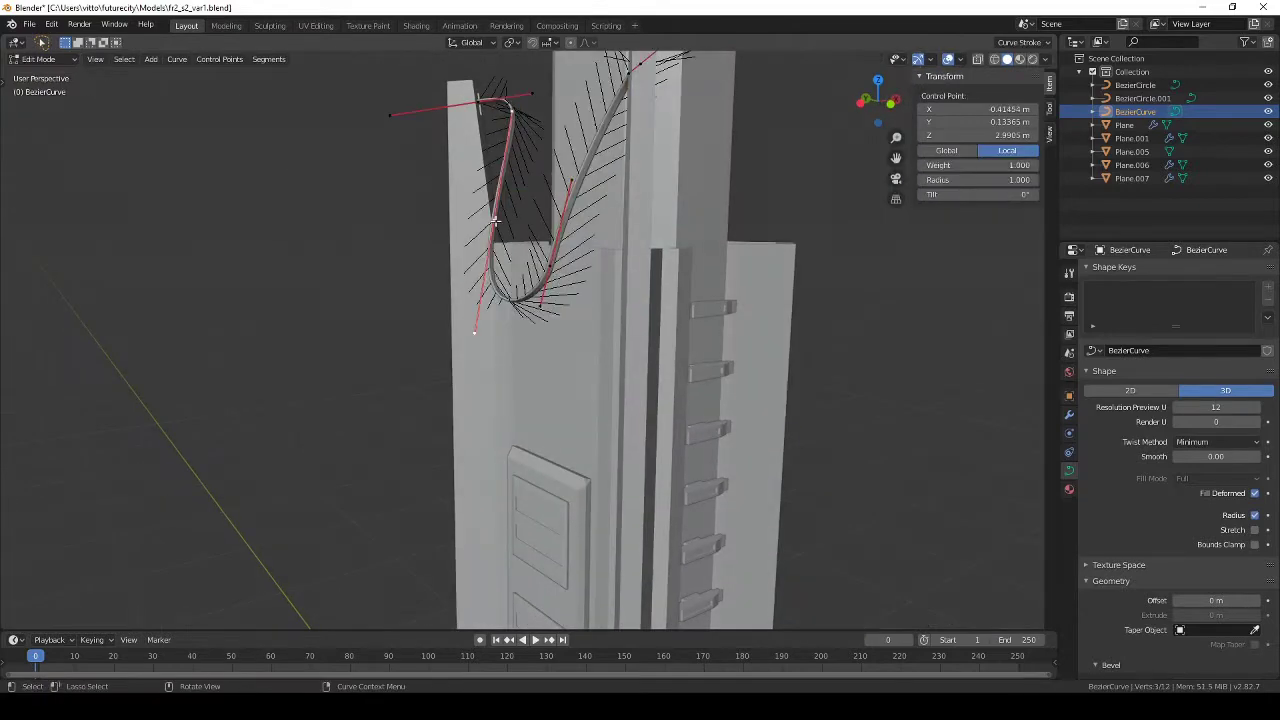
key("KP_1")
key("g")
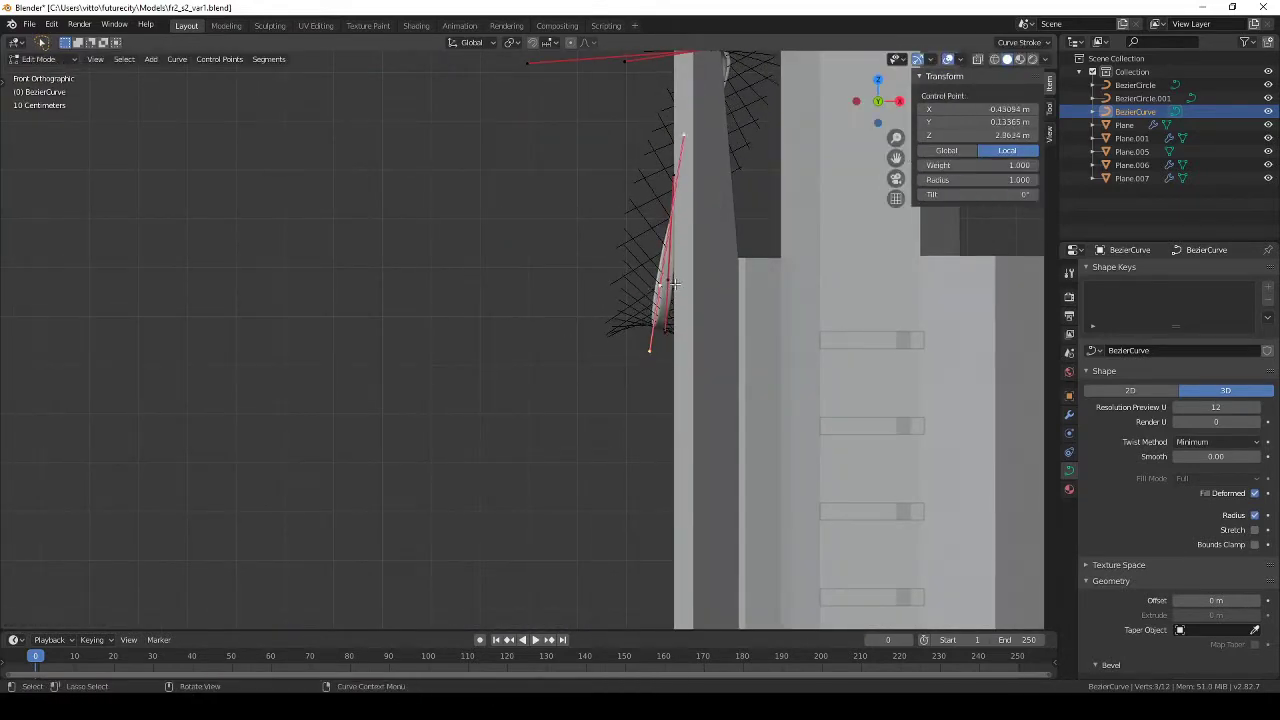
key("a")
key("g")
left_click(757, 213)
left_click(745, 192)
key("Tab")
mouse_move(745, 192)
middle_mouse_down()
mouse_move(614, 474)
mouse_move(756, 482)
mouse_move(700, 420)
mouse_move(692, 363)
mouse_move(561, 397)
middle_mouse_up()
key("ctrl+s")
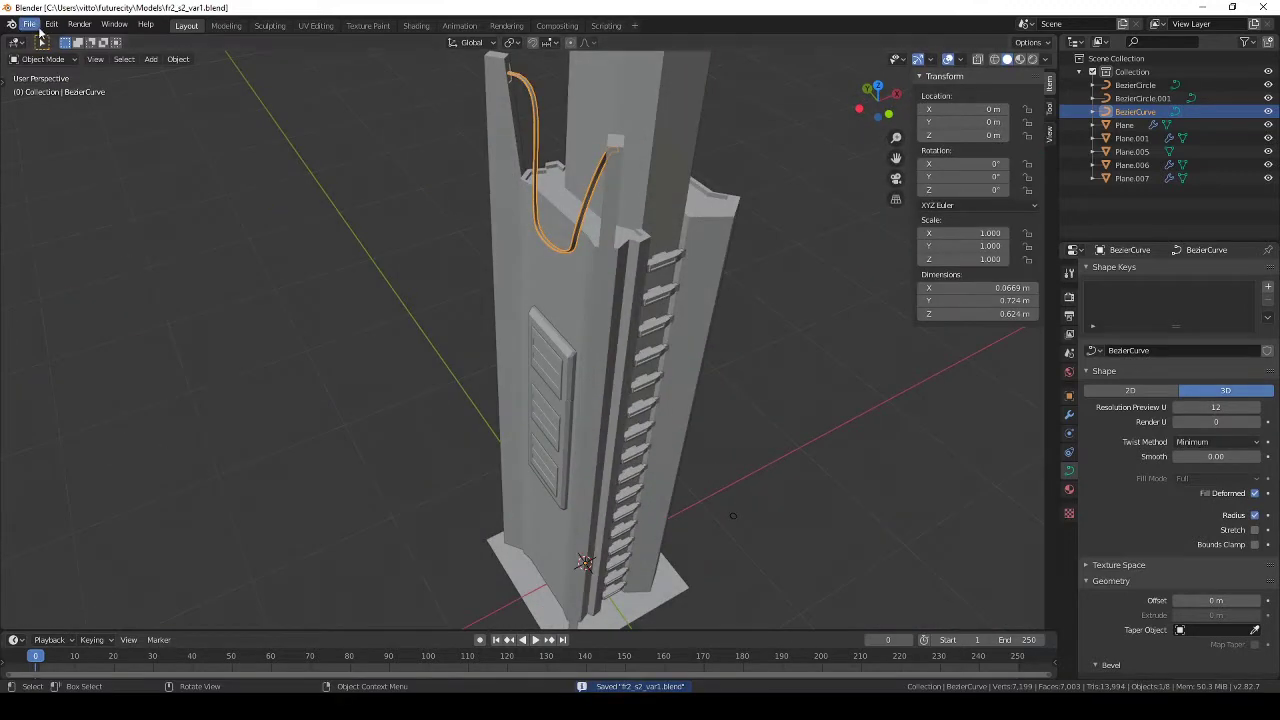
Step: Save the scene under the new name fr2_s1_var0.blend
left_click(38, 28)
left_click(50, 135)
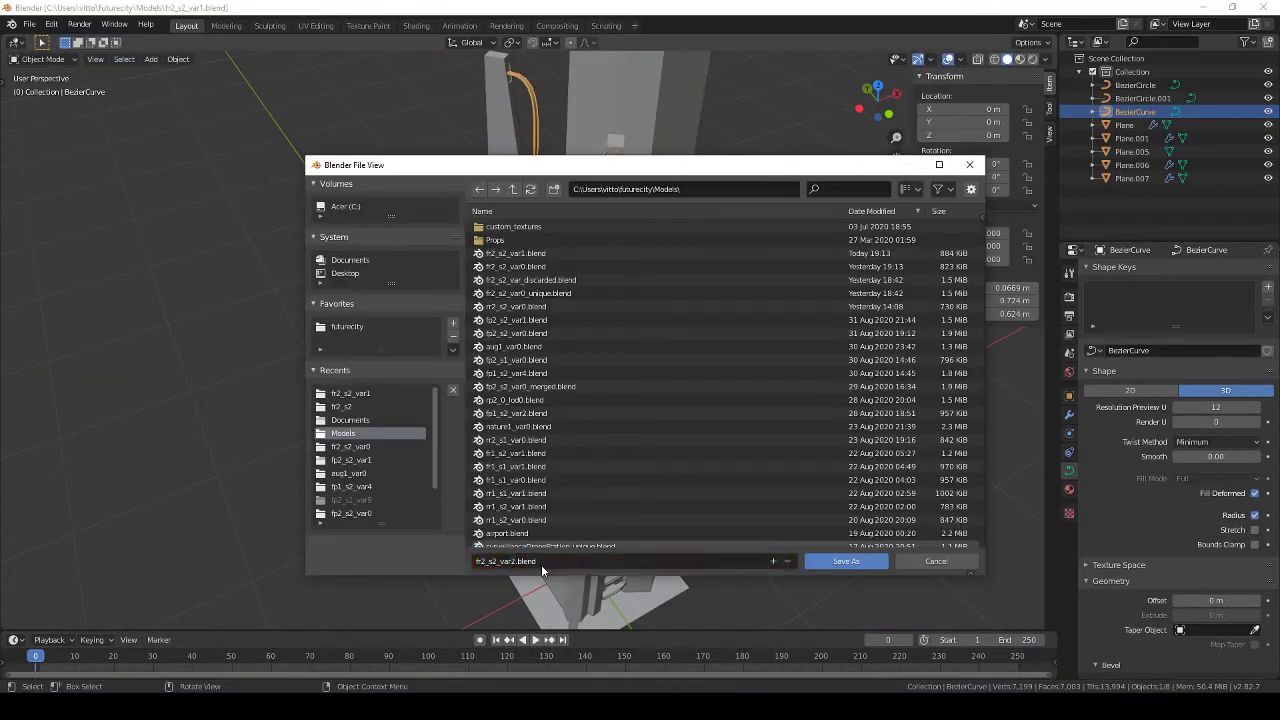
key("Return")
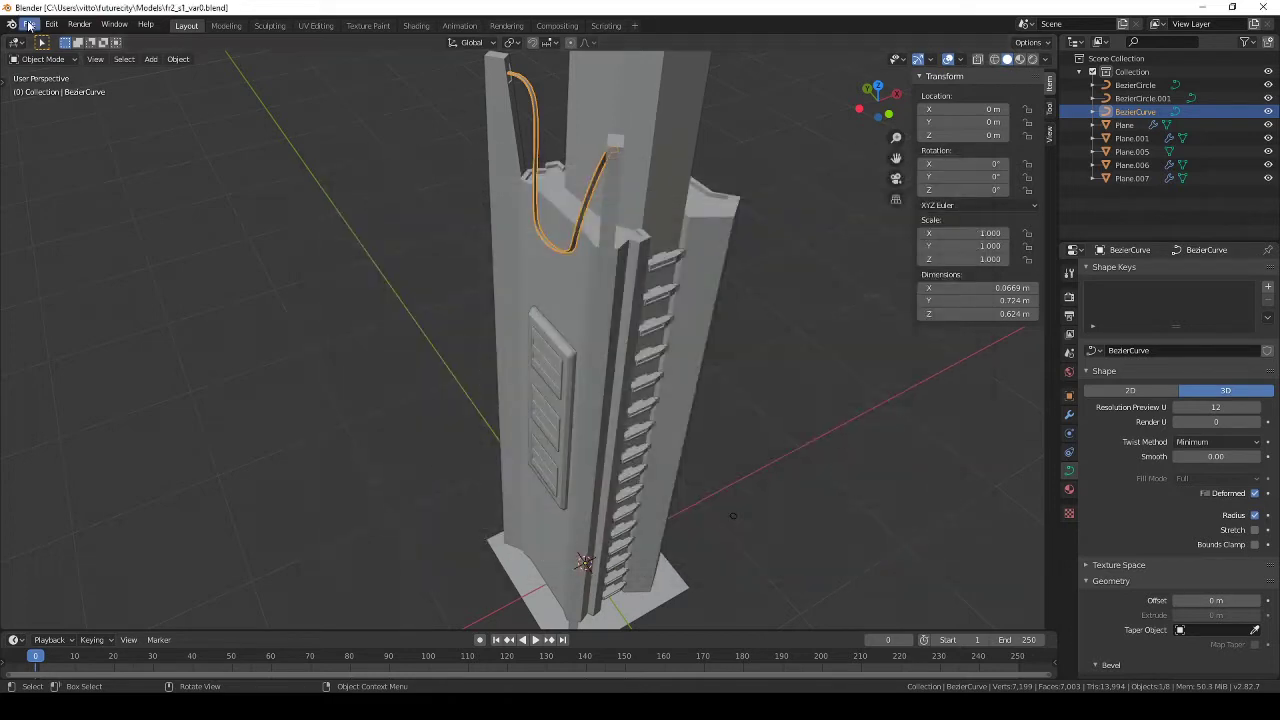
Step: Load two different auto-saved versions of the tower via File > Recover > Auto Save
left_click(29, 23)
left_click(29, 23)
left_click(180, 107)
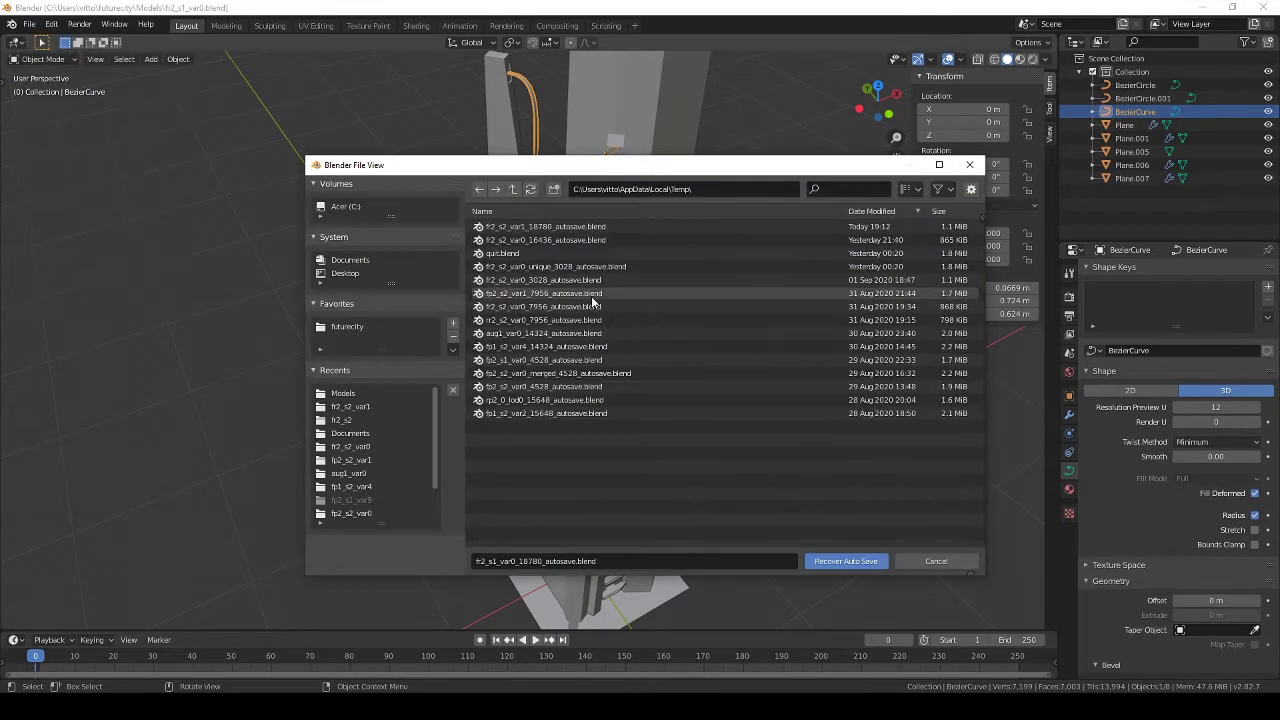
double_click(592, 300)
left_click(29, 23)
left_click(180, 107)
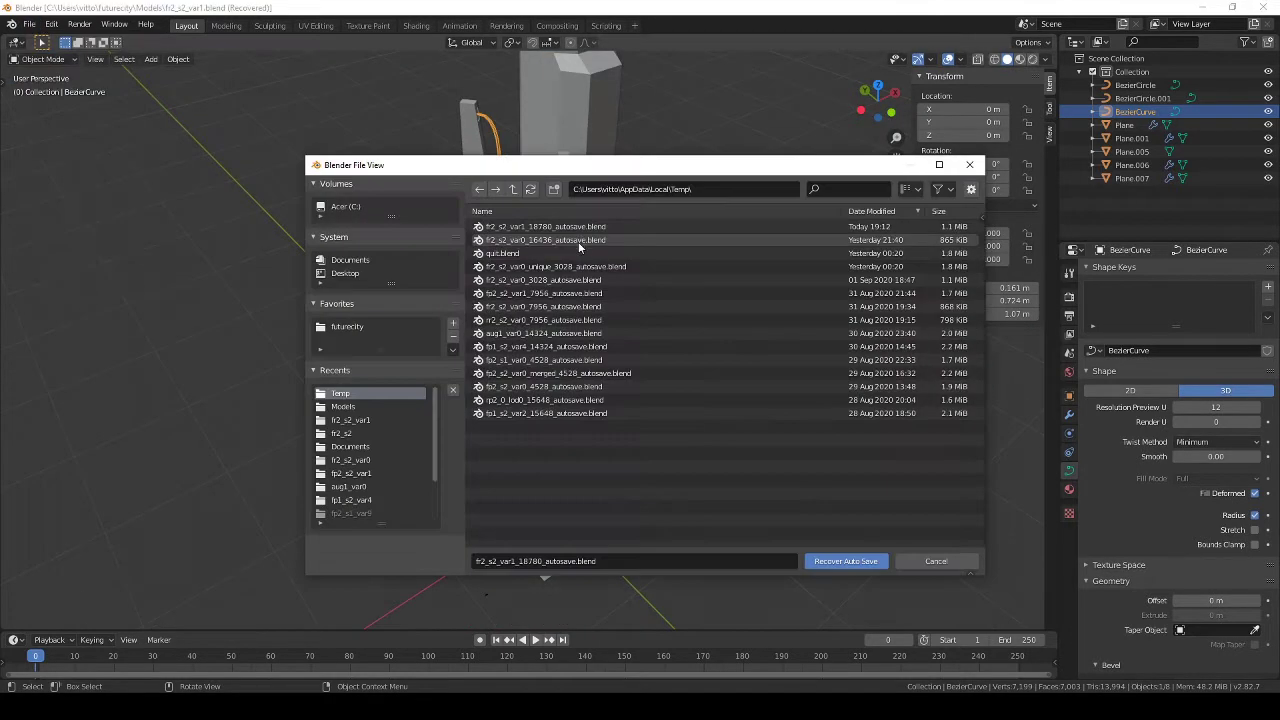
double_click(545, 240)
left_click(29, 23)
left_click(180, 107)
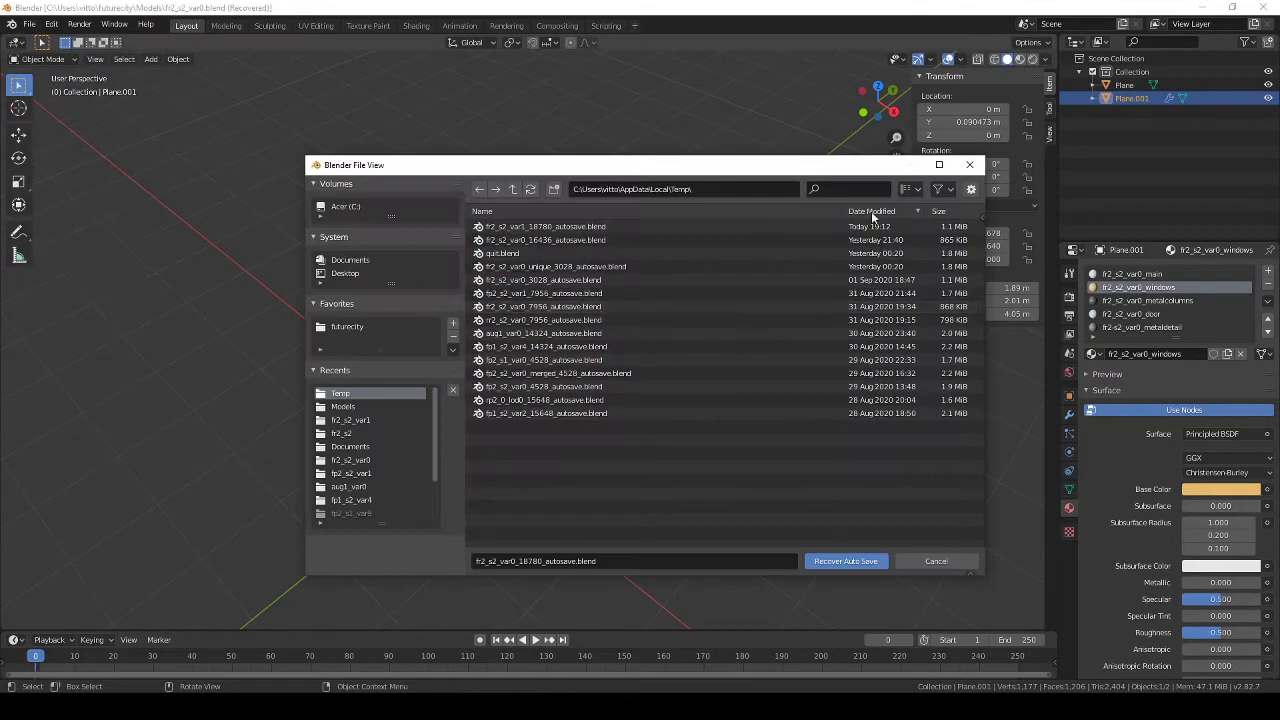
left_click(969, 164)
Step: Reload fr2_s2_var1.blend from recent files, then open fr2_s1_var0.blend from the file browser
left_click(29, 23)
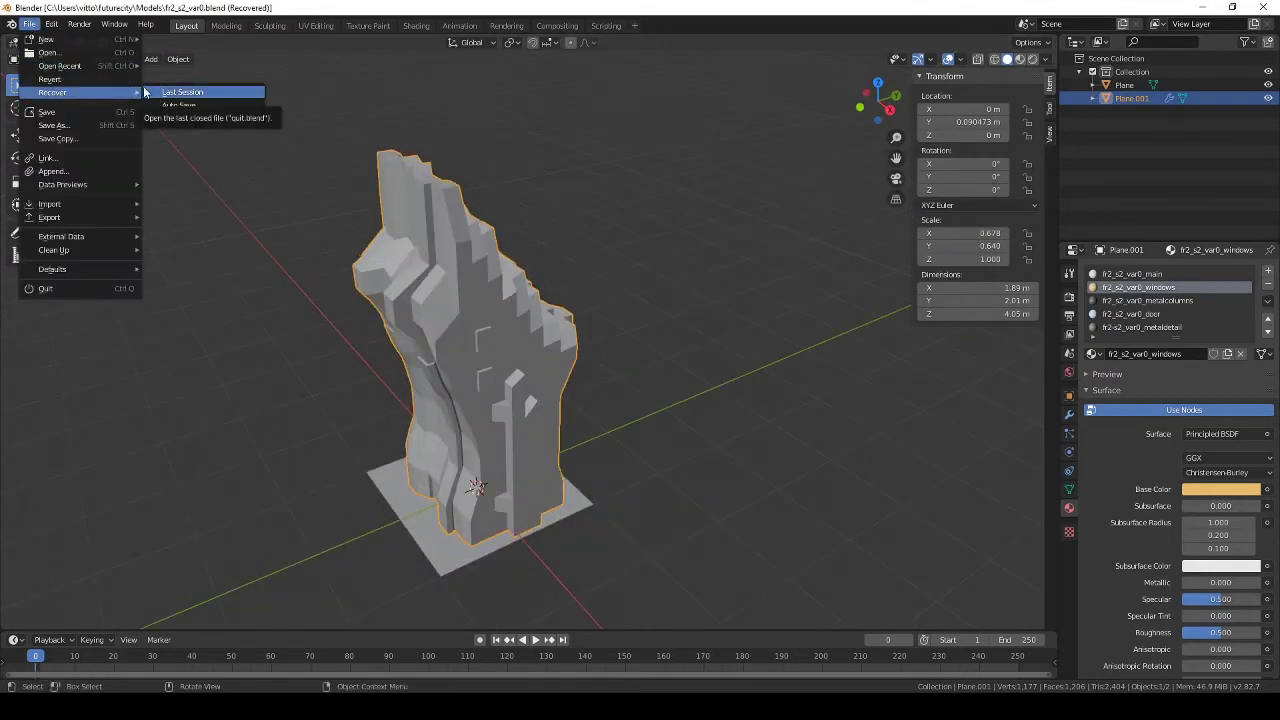
left_click(190, 77)
left_click(31, 24)
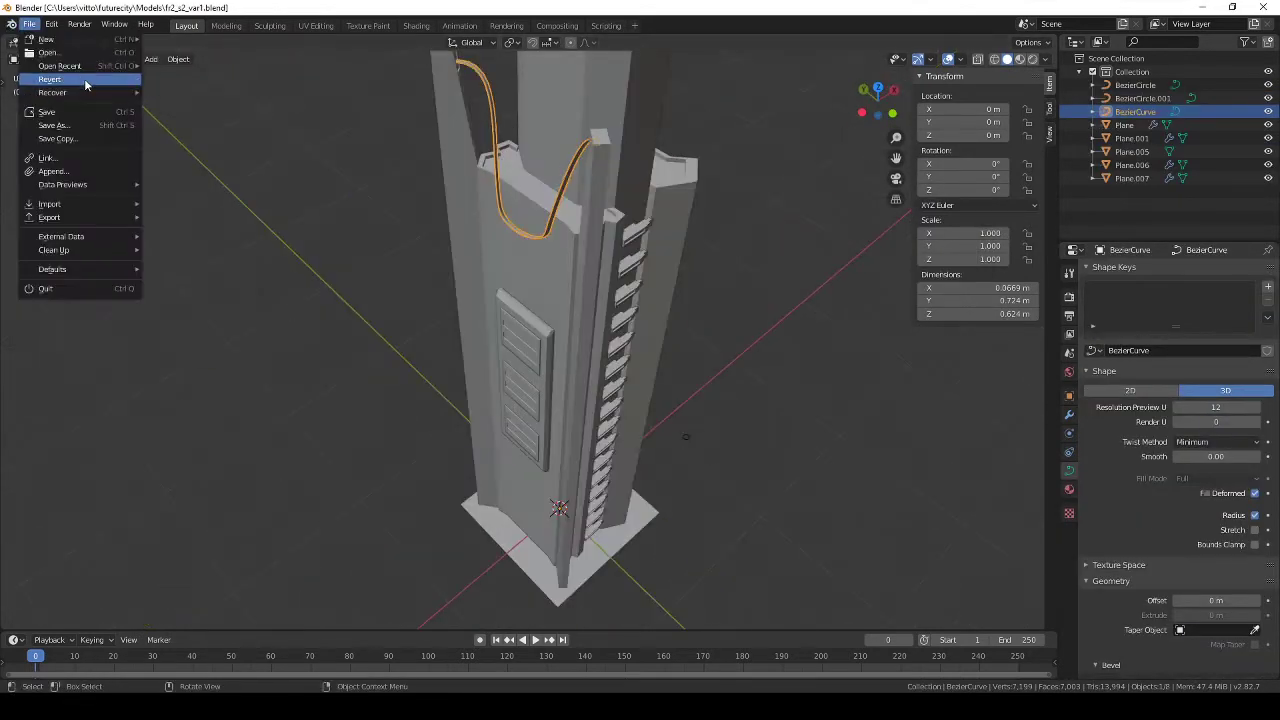
left_click(86, 80)
left_click(29, 23)
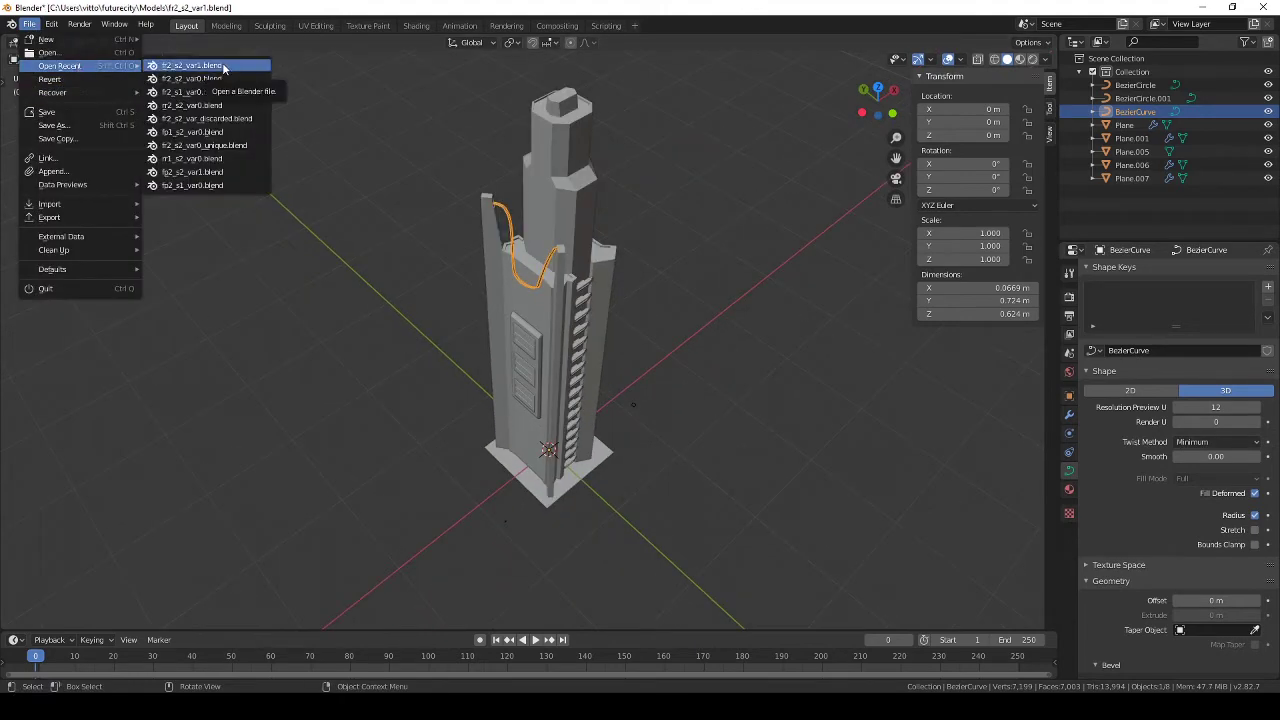
left_click(224, 67)
left_click(668, 370)
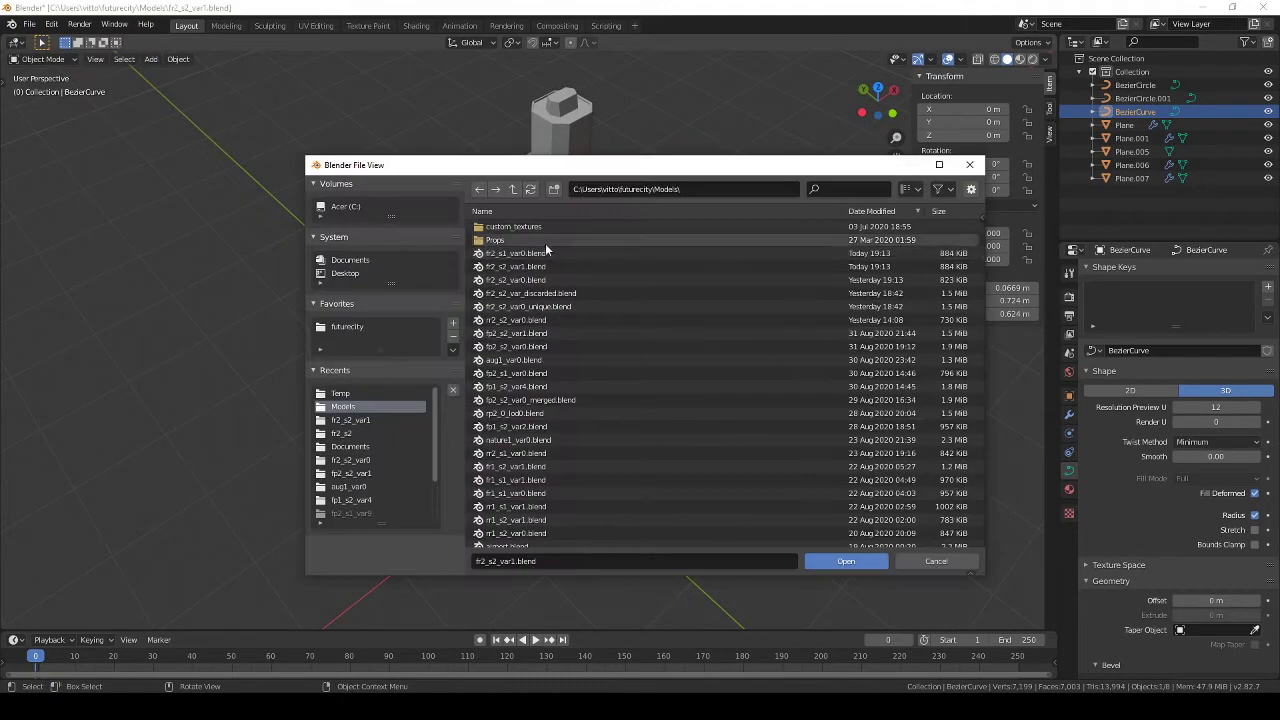
double_click(656, 253)
Step: Create a new fr2_s1_var0 material for the cable curve
middle_click_drag(595, 286, 563, 262)
key("KP_7")
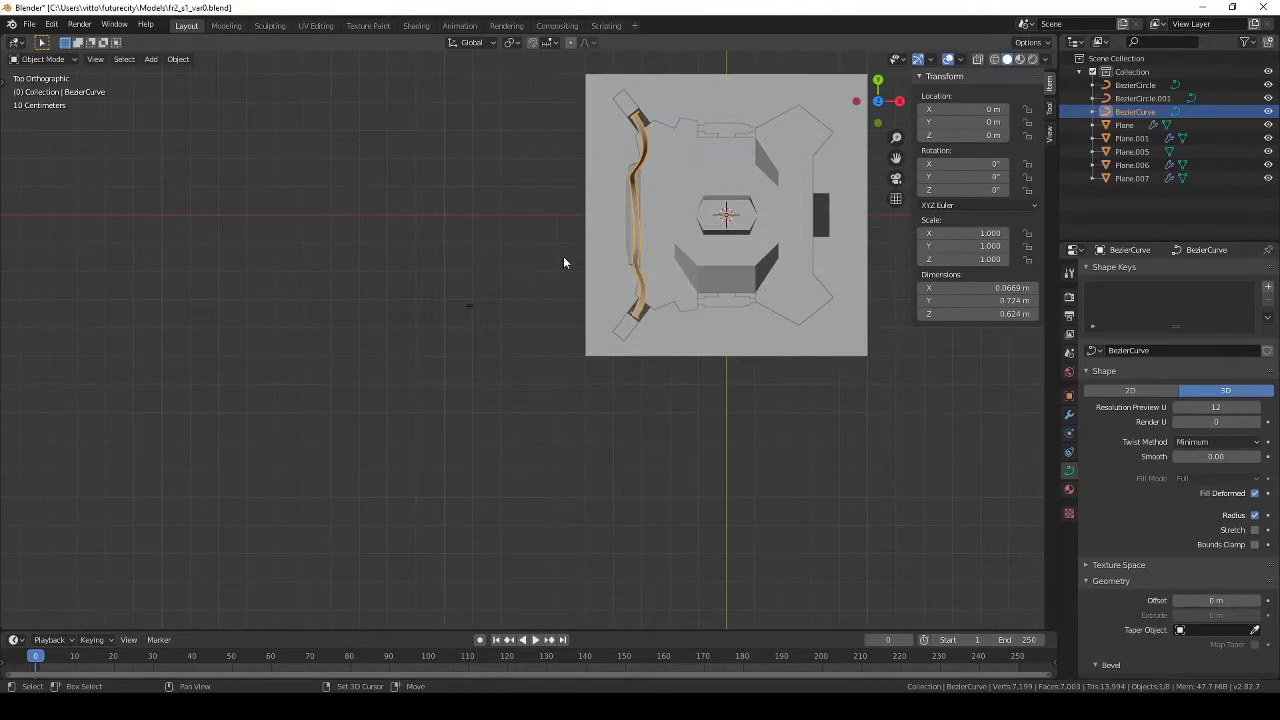
left_click(1069, 489)
left_click(1117, 329)
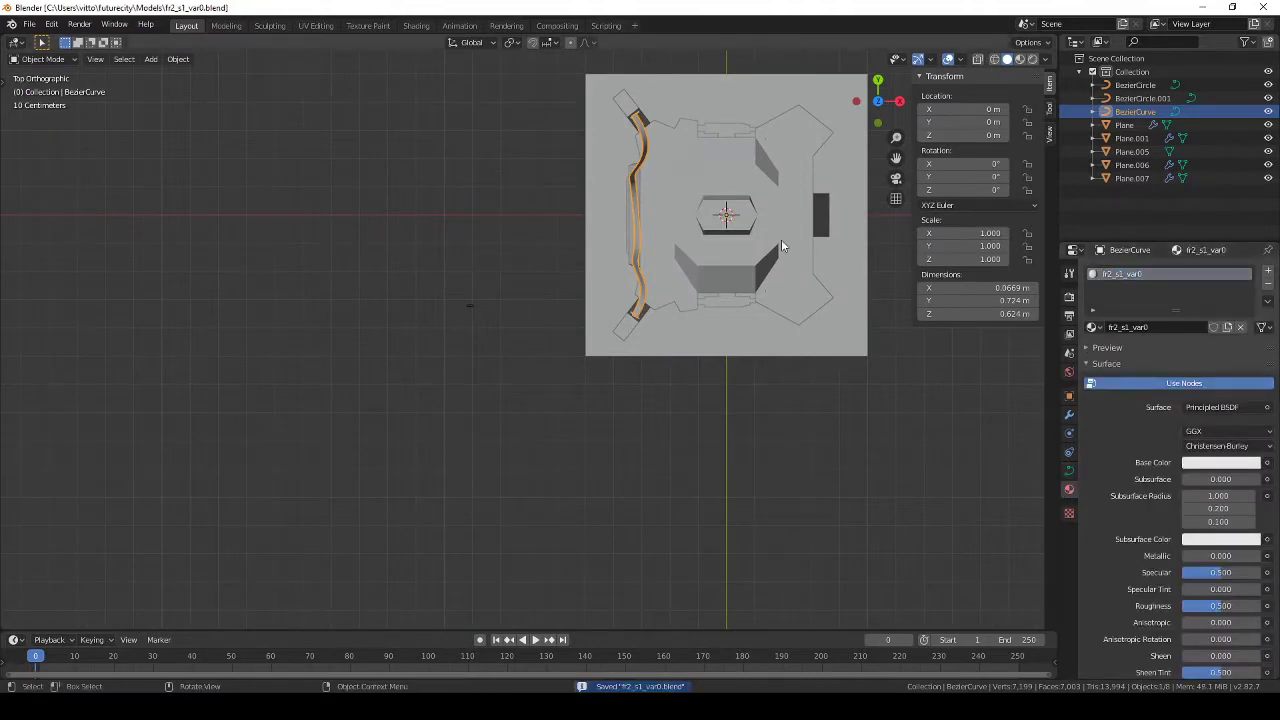
Step: Adjust the cable curve's points and save fr2_s1_var0.blend
middle_click_drag(781, 245, 682, 473)
key("Tab")
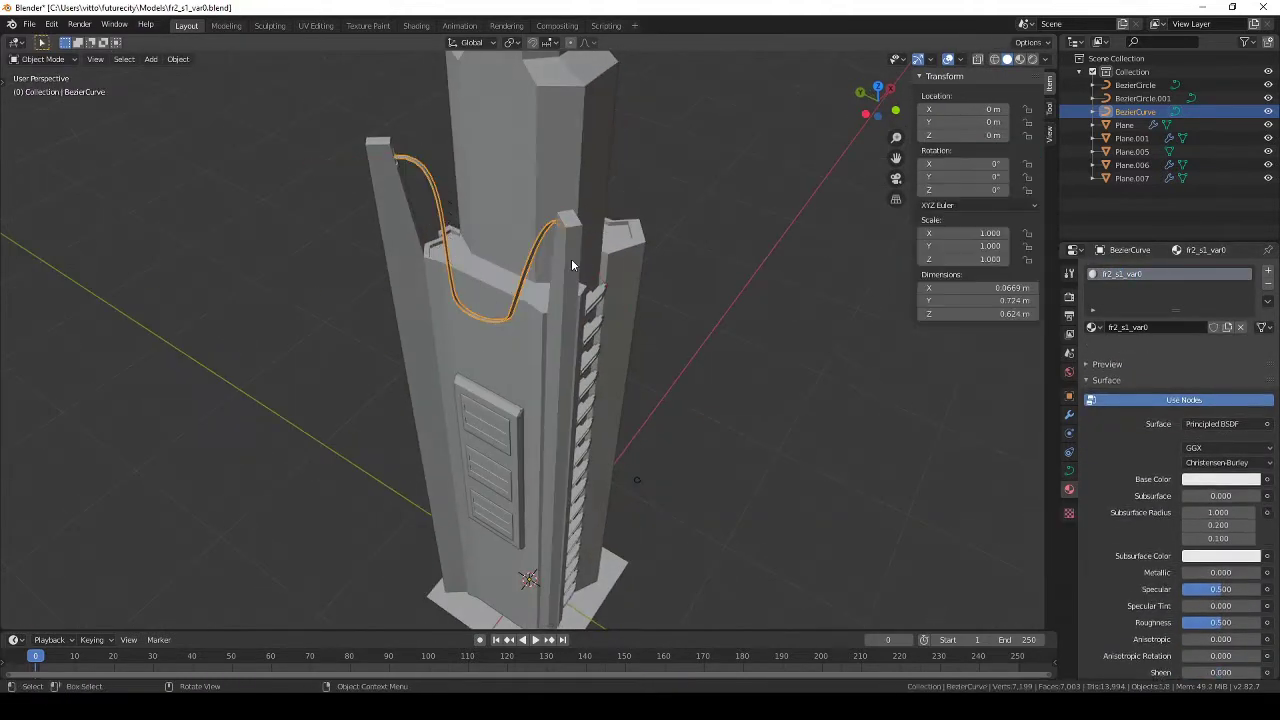
key("g")
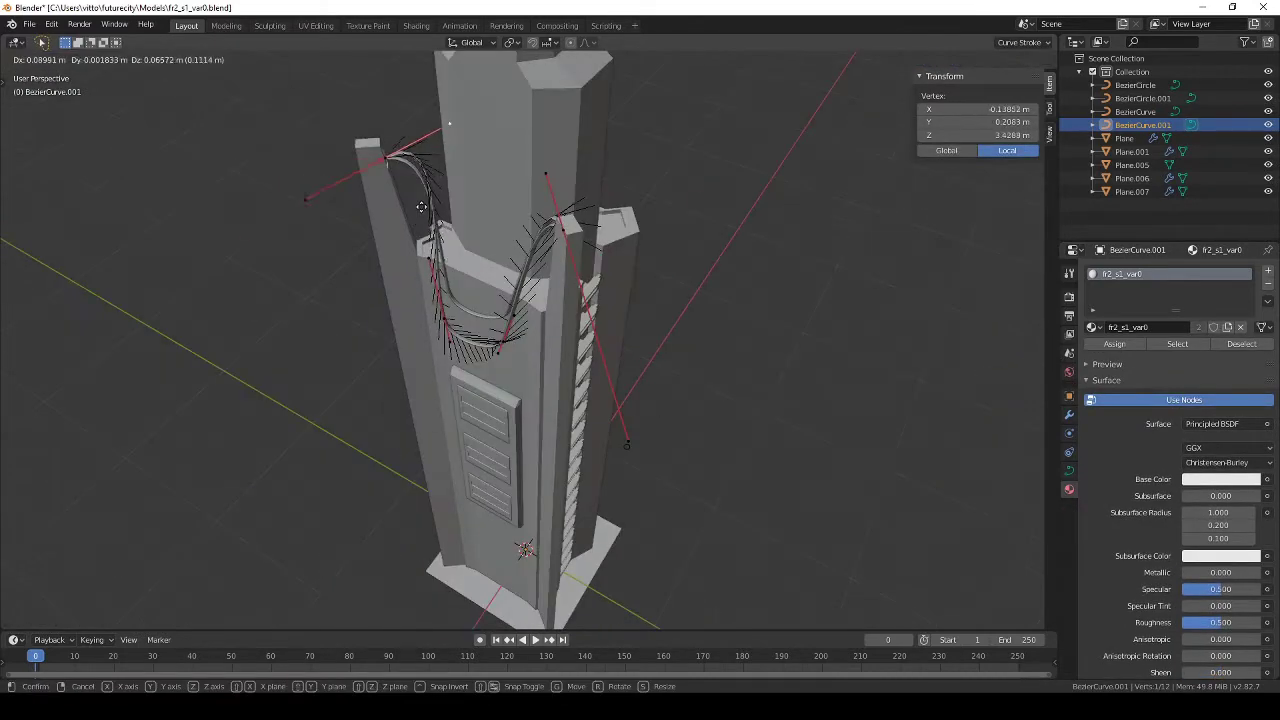
key("ctrl+s")
Step: Reshape BezierCurve.001 into a shorter loop near the tower top, checking it from the front view
mouse_move(328, 219)
middle_mouse_down()
mouse_move(533, 370)
mouse_move(380, 389)
middle_mouse_up()
left_click(480, 376)
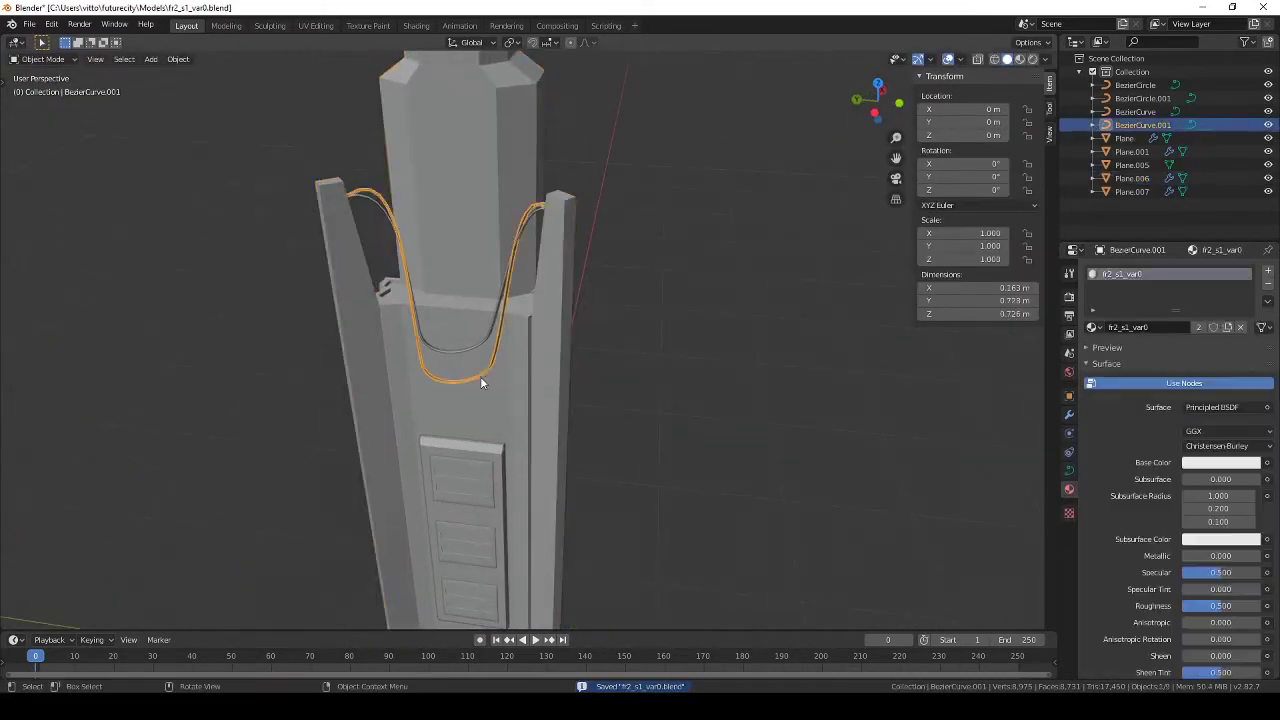
key("Tab")
key("g")
left_click(723, 363)
middle_click_drag(723, 363, 575, 309)
key("KP_1")
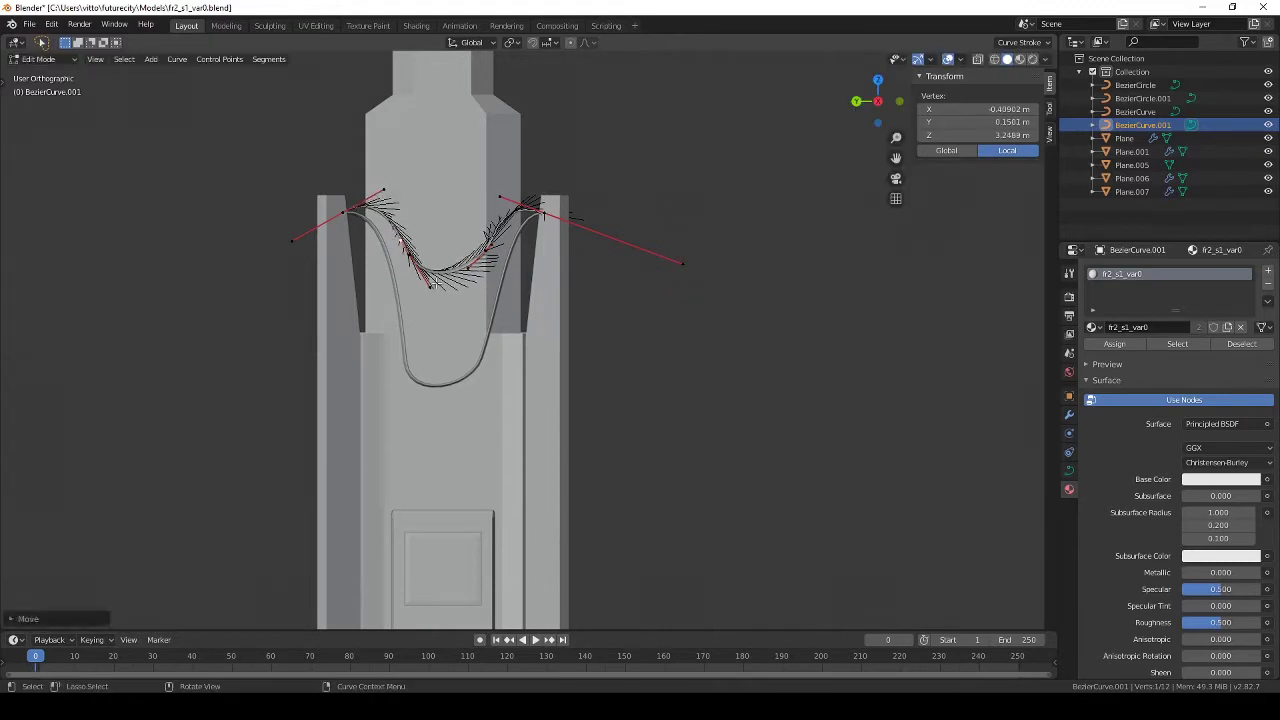
mouse_move(433, 283)
middle_mouse_down()
mouse_move(422, 273)
mouse_move(440, 282)
mouse_move(445, 364)
mouse_move(646, 360)
mouse_move(408, 378)
mouse_move(460, 385)
mouse_move(454, 317)
middle_mouse_up()
left_click(440, 282)
left_click(438, 272)
key("Tab")
Step: Move a control point of the other cable, BezierCurve, to adjust its sag
left_click(454, 317)
scroll(454, 317, "up", 3)
key("Tab")
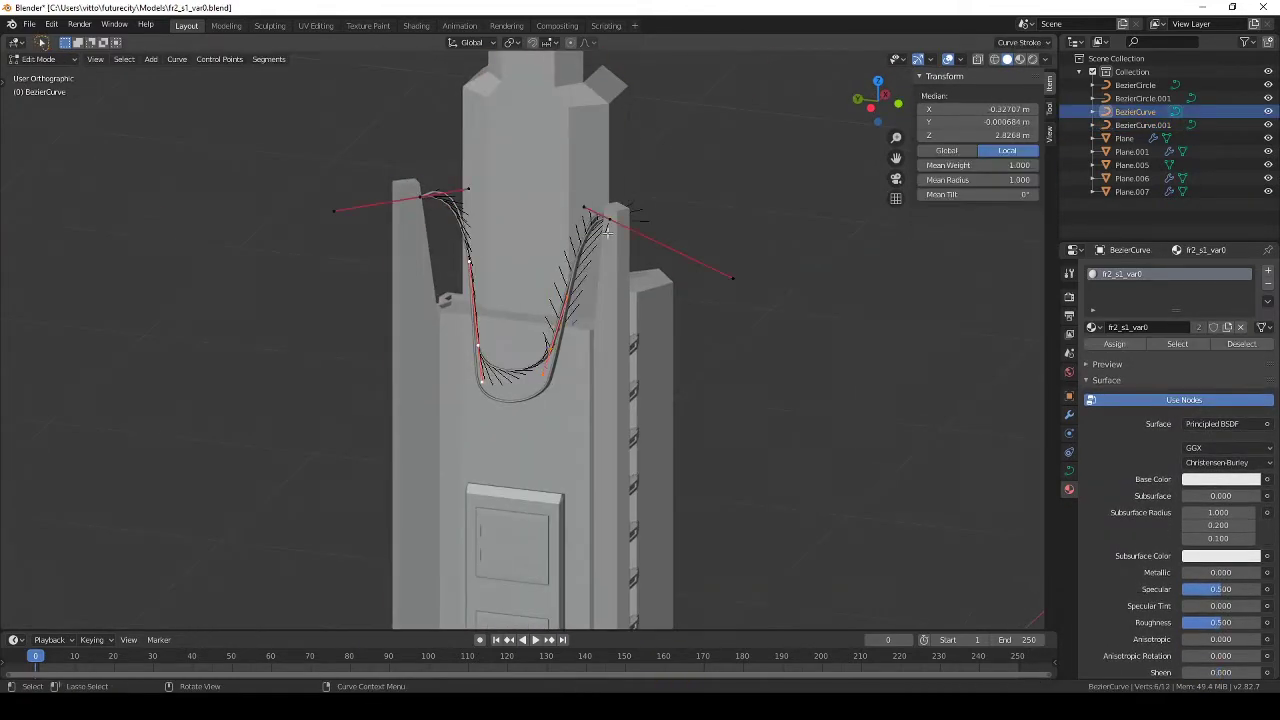
key("g")
key("Tab")
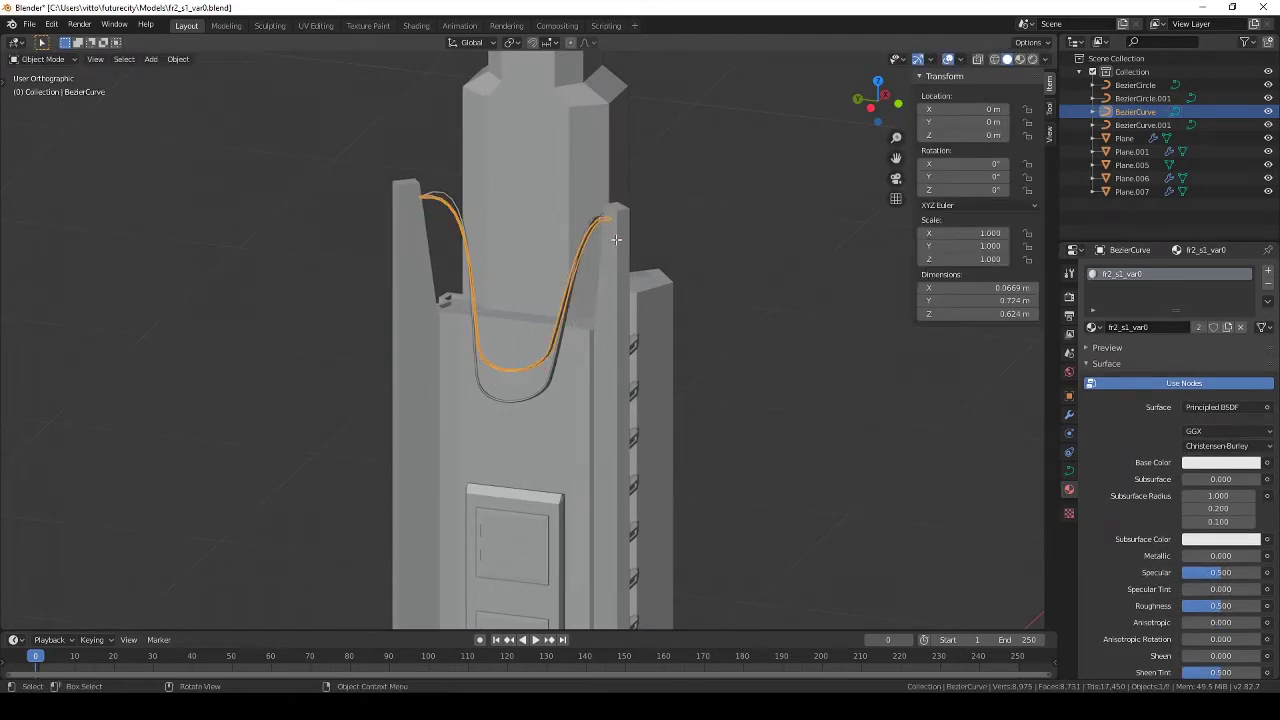
Step: Duplicate the cable into a new copy and start editing its points from the top view
key("shift+d")
key("x")
key("Return")
key("Tab")
key("g")
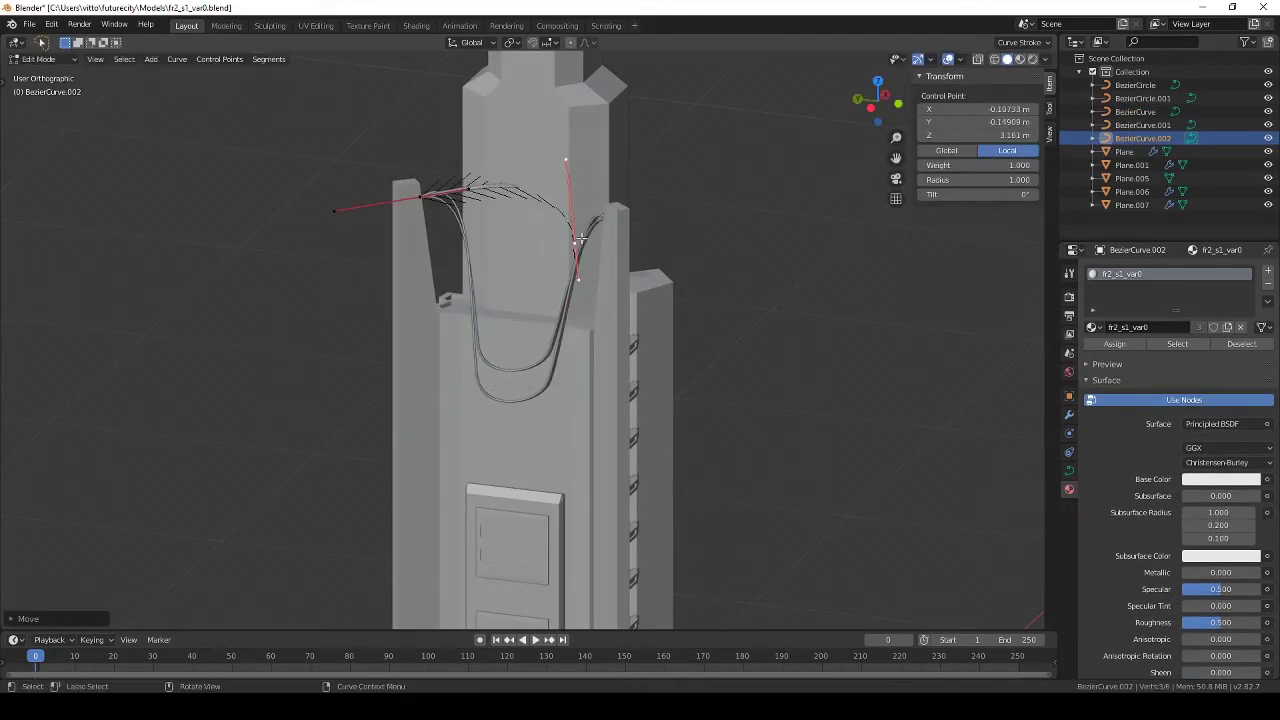
key("KP_7")
Step: Reshape the new cable's sag by moving a handle in Right Ortho wireframe view
key("KP_3")
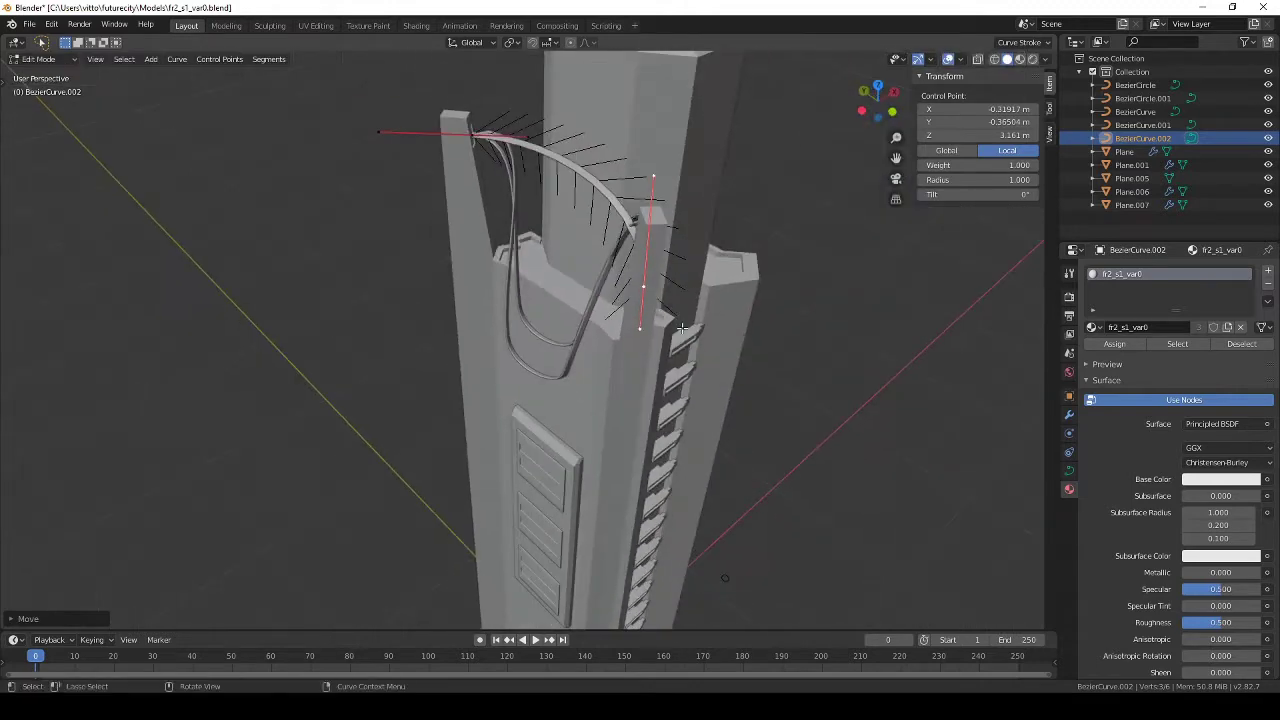
middle_click_drag(513, 215, 611, 141)
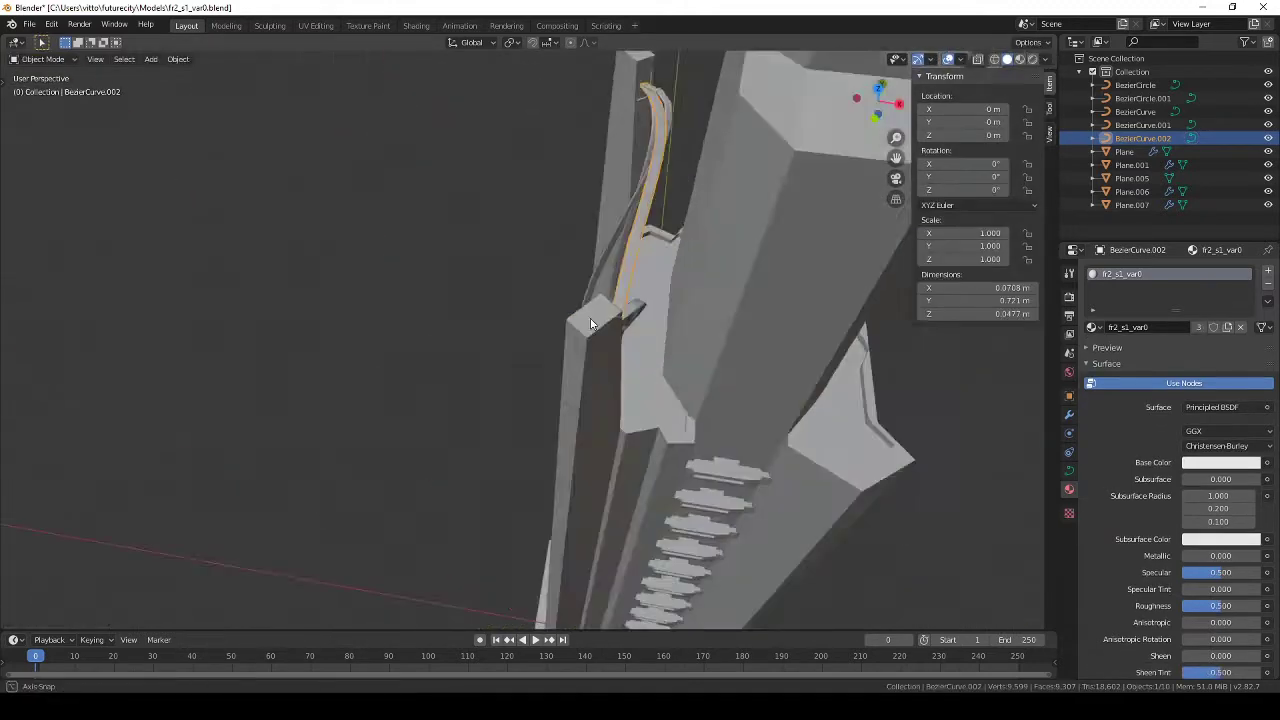
key("KP_3")
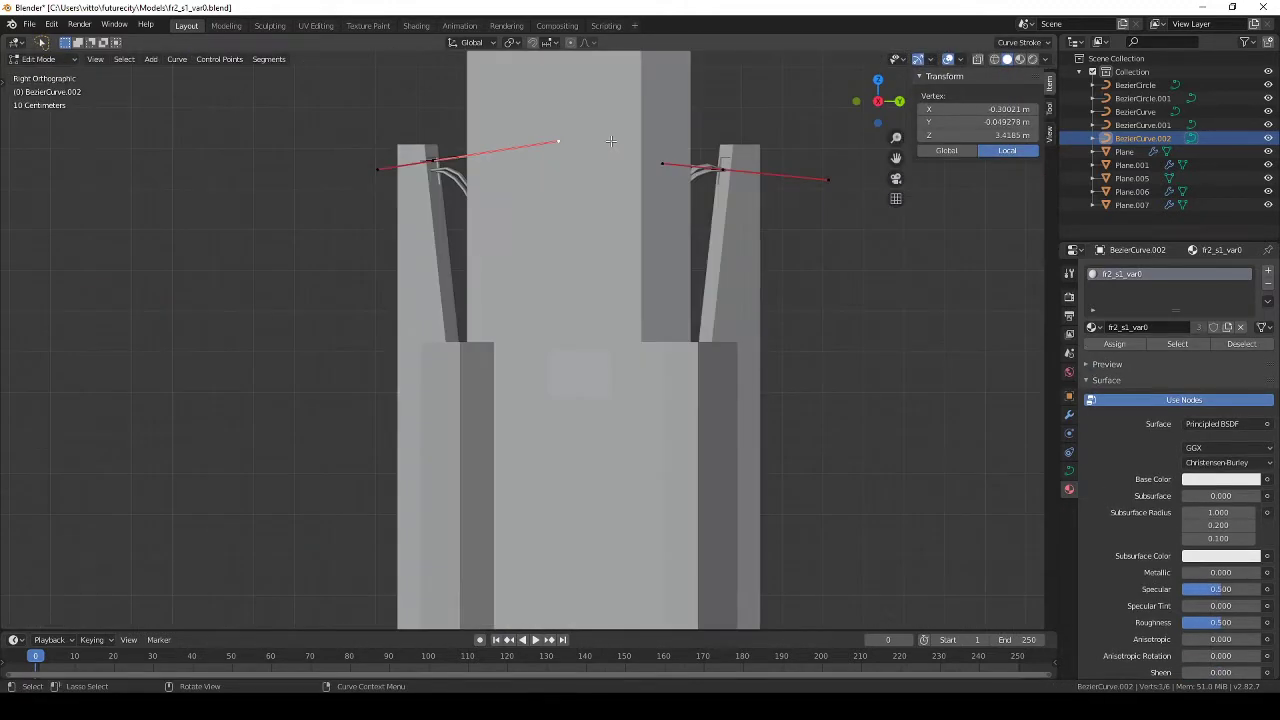
middle_click_drag(478, 212, 507, 317)
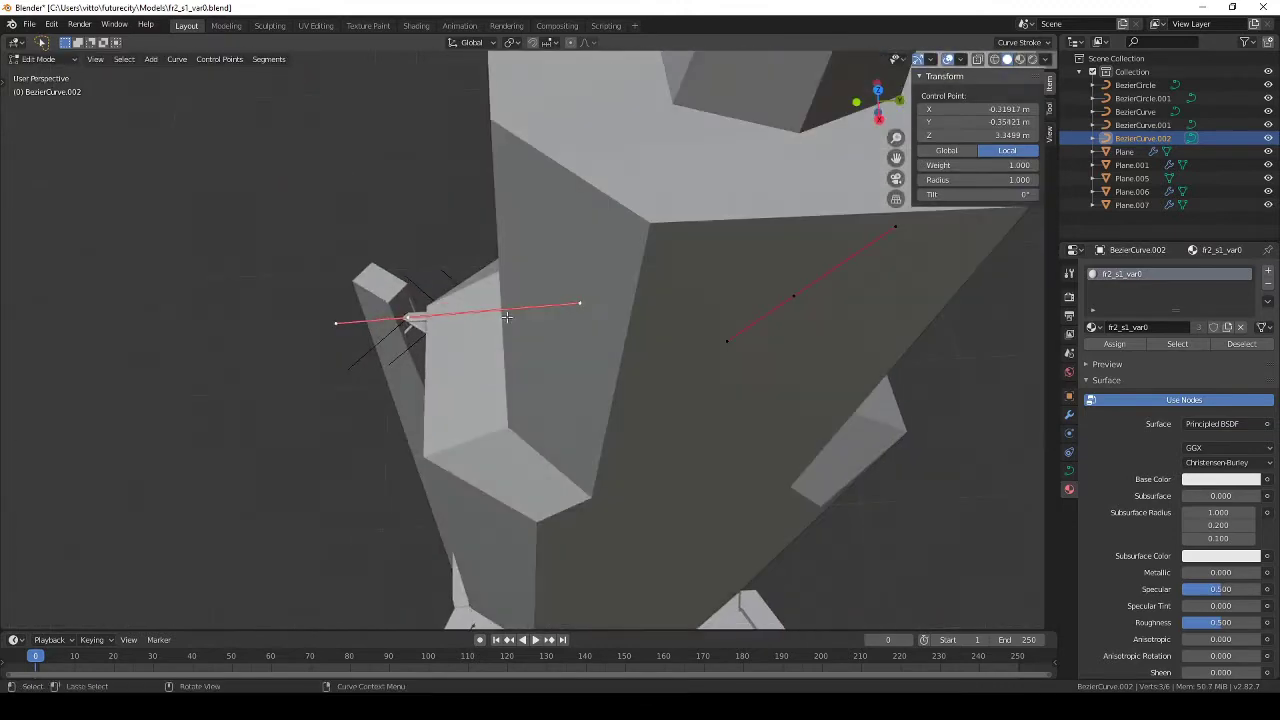
key("KP_3")
key("shift+z")
key("g")
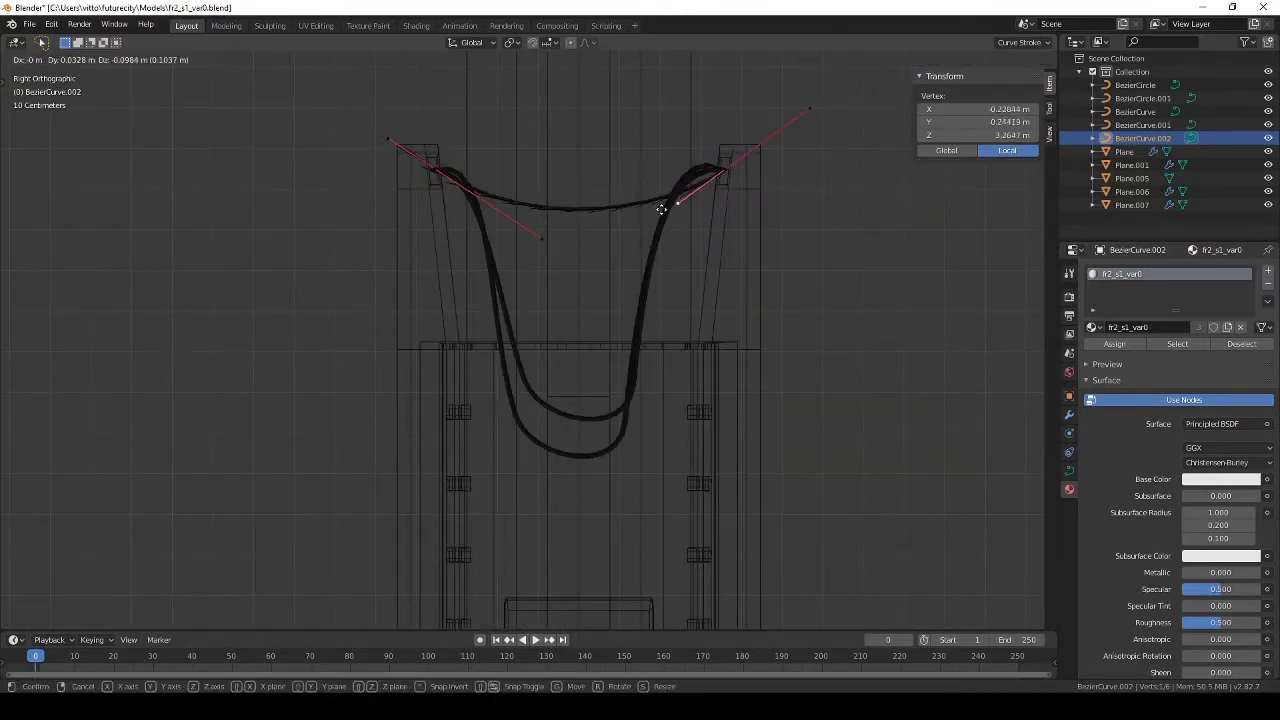
left_click(661, 209)
key("Tab")
Step: Pull a handle of BezierCurve.001 to change how far it sags
middle_click_drag(509, 272, 732, 326)
key("z")
left_click(823, 329)
left_click(452, 247)
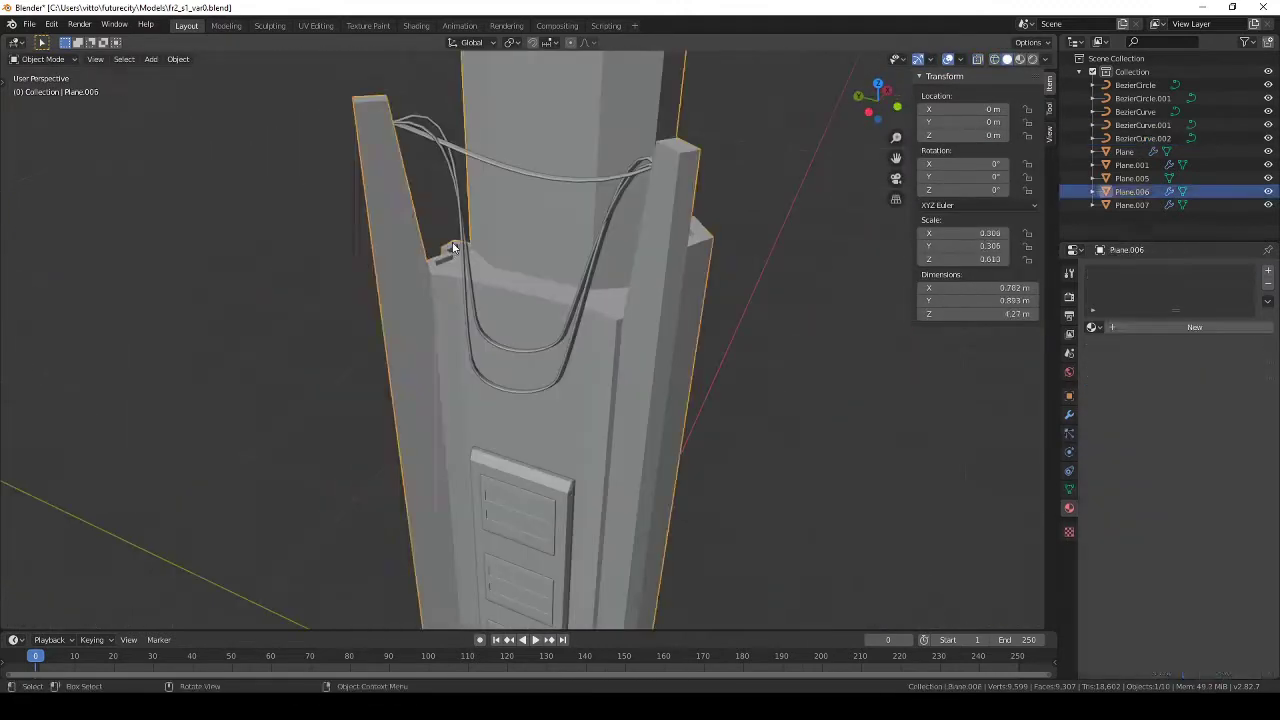
left_click(452, 247, "alt")
left_click(450, 251)
middle_click_drag(450, 251, 494, 207)
key("Tab")
left_click_drag(418, 185, 430, 199)
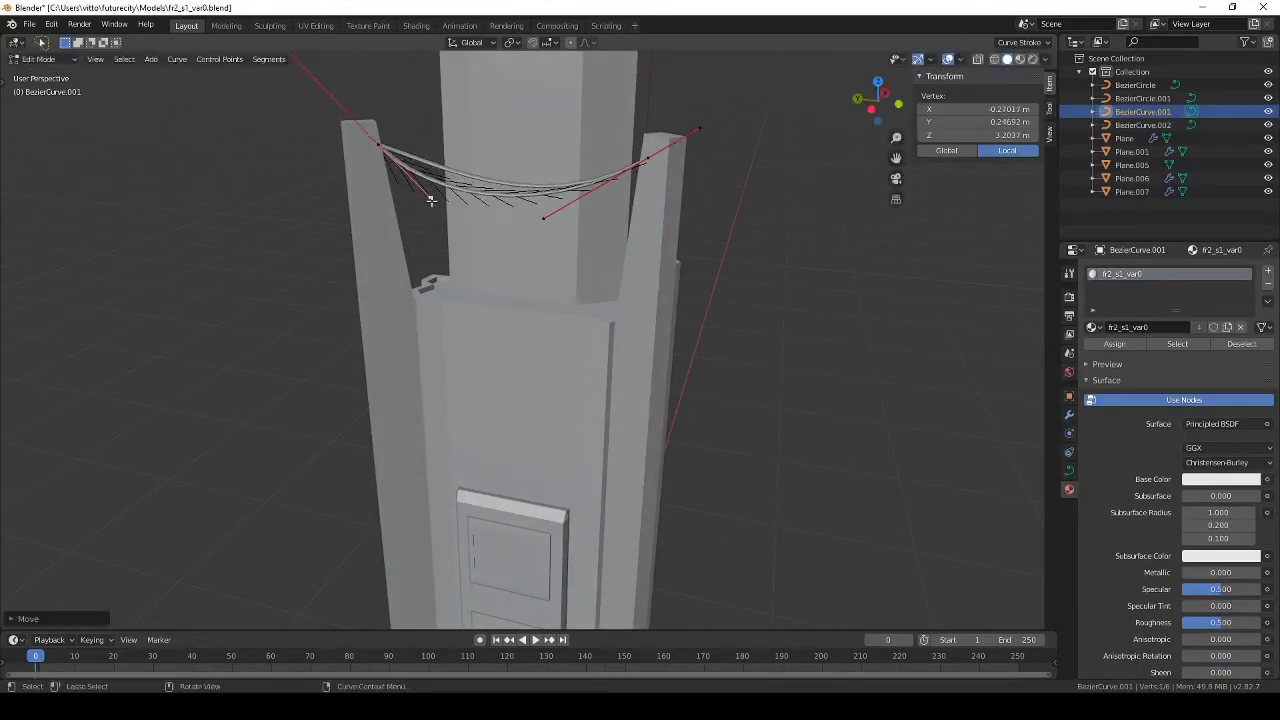
key("Tab")
Step: Duplicate the cable twice more to add extra cables between the upper fins
middle_click_drag(543, 311, 506, 206)
key("alt+a")
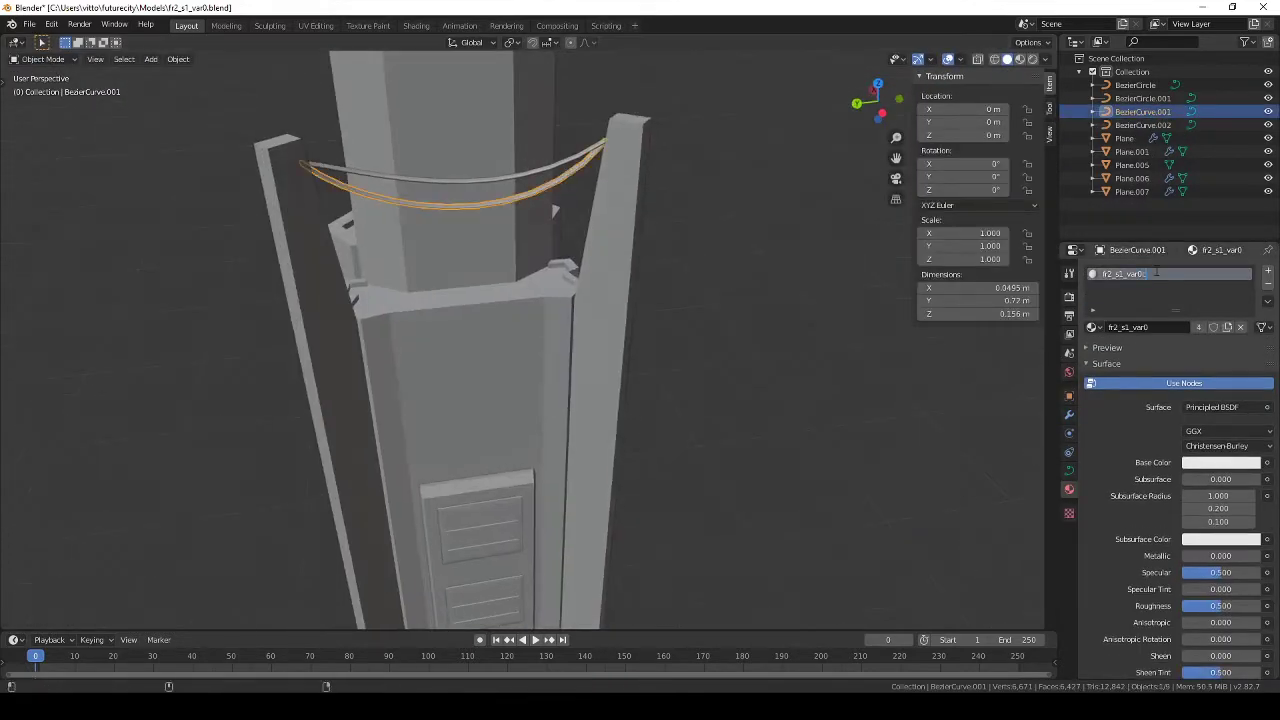
key("shift+d")
key("Tab")
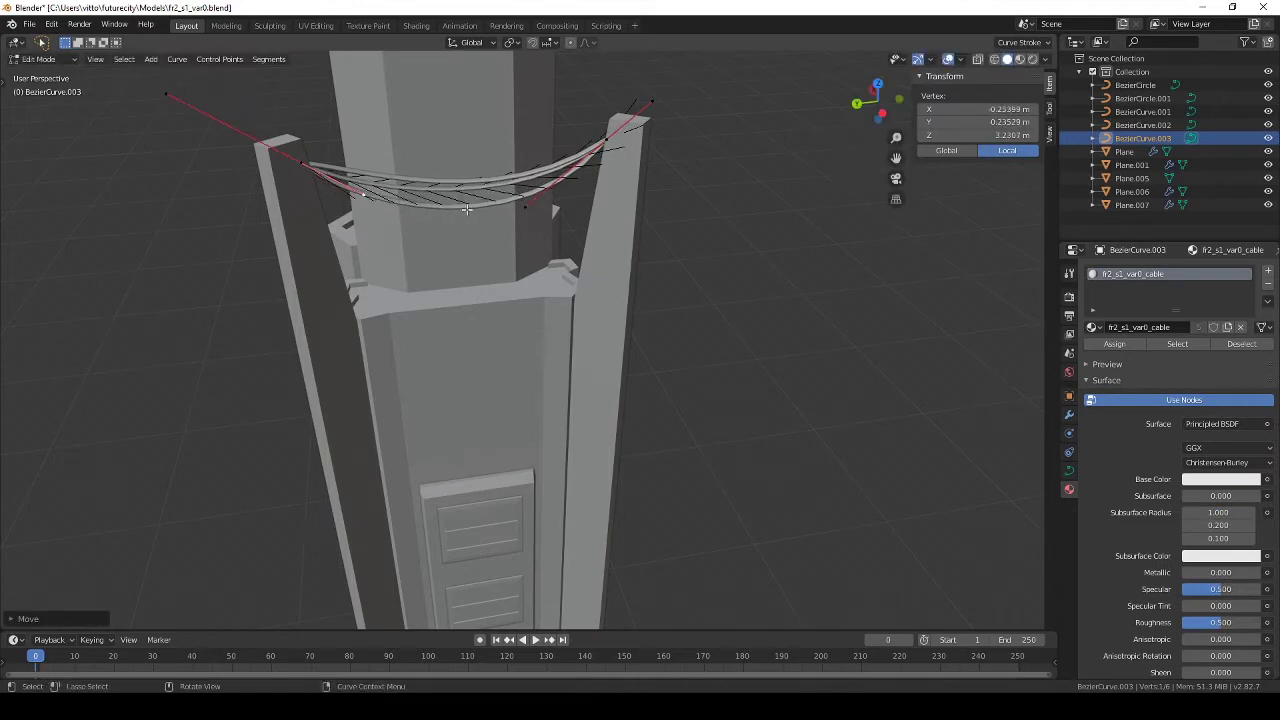
key("Tab")
key("shift+d")
left_click(543, 208)
key("Tab")
left_click(362, 204)
key("Tab")
middle_click_drag(362, 204, 428, 305)
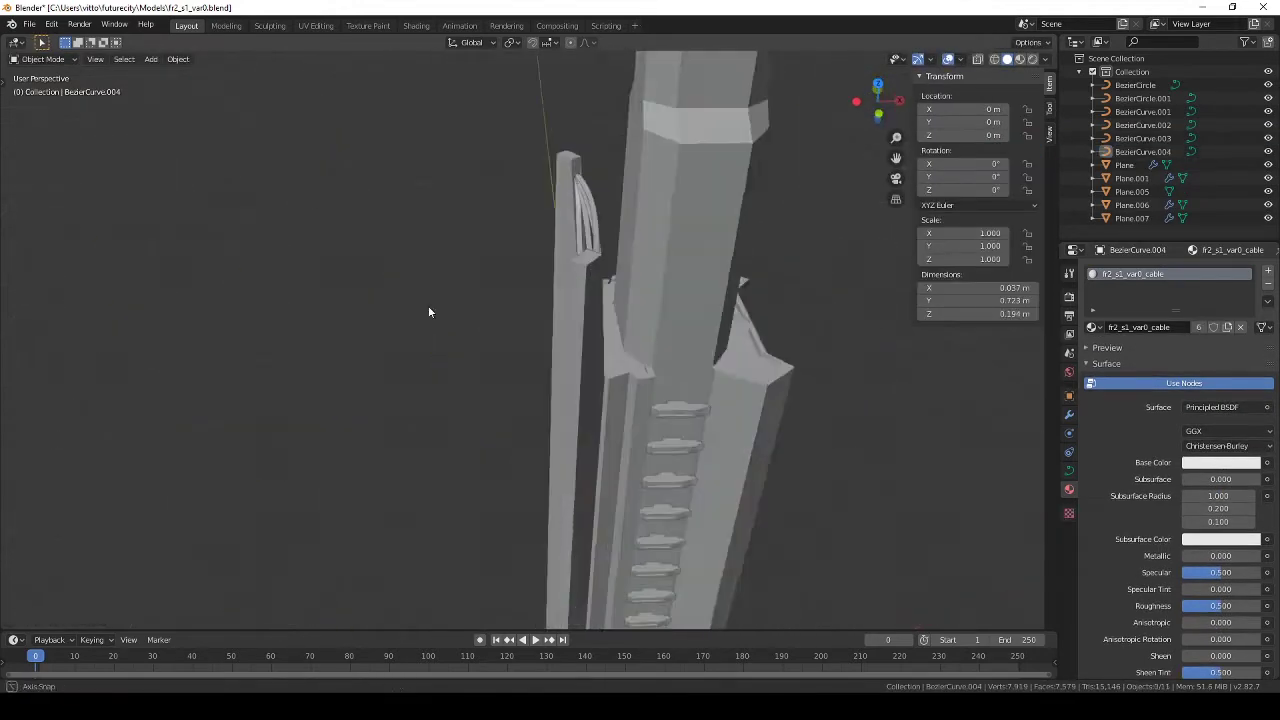
Step: Duplicate another cable, raise the copy slightly along Z, and save the file
left_click(587, 192)
key("KP_1")
mouse_move(598, 187)
middle_mouse_down()
mouse_move(586, 323)
mouse_move(709, 217)
mouse_move(689, 200)
mouse_move(708, 242)
mouse_move(503, 394)
mouse_move(625, 382)
mouse_move(467, 414)
mouse_move(545, 440)
middle_mouse_up()
key("shift+d")
key("g")
key("ctrl+s")
key("alt+a")
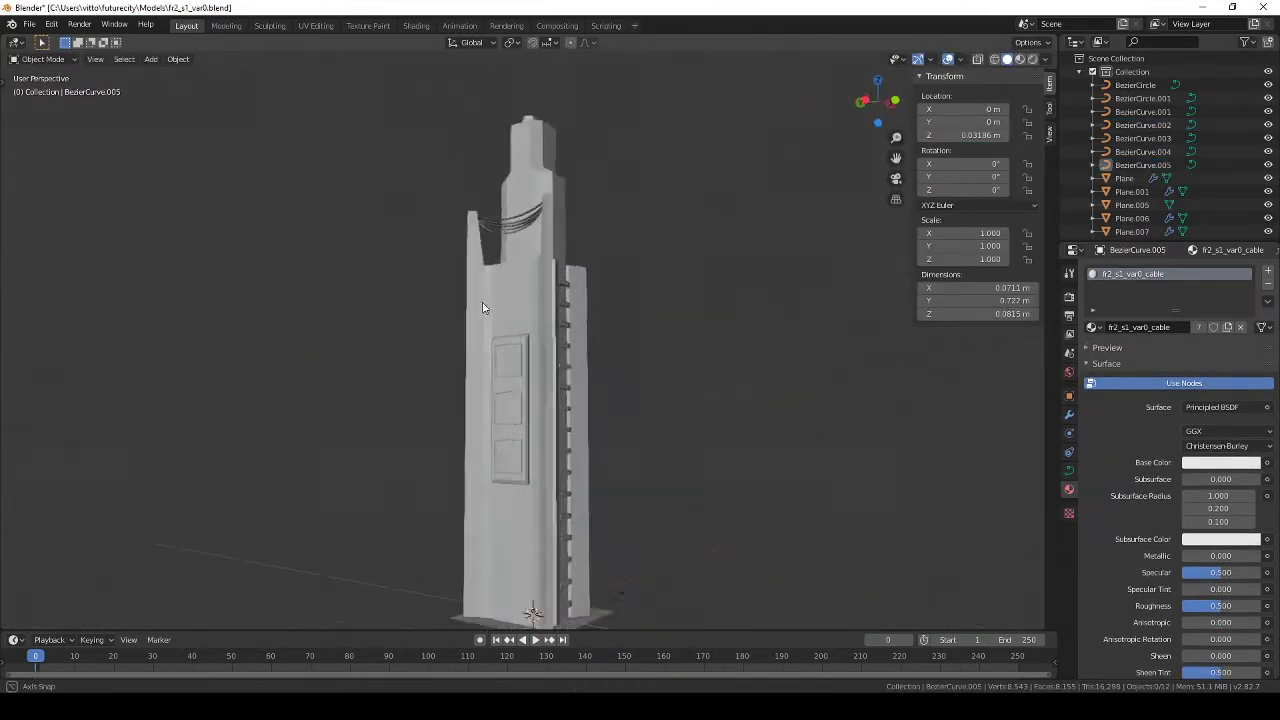
left_click(563, 455)
scroll(563, 455, "up", 3)
Step: Apply the wall panel's bevel and select its bottom corner vertex to extend the lower edge
key("Tab")
scroll(613, 503, "up", 3)
key("Tab")
left_click(1069, 414)
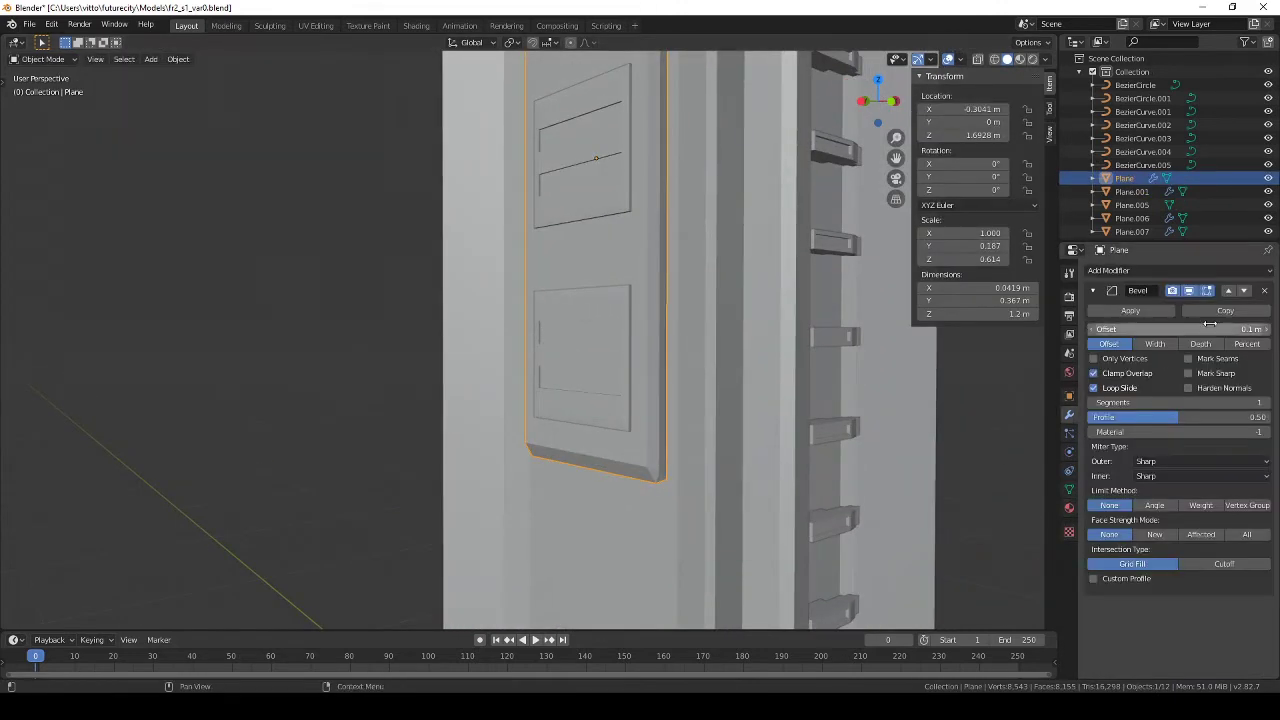
key("ctrl+a")
key("Tab")
mouse_move(574, 354)
middle_mouse_down()
mouse_move(529, 469)
mouse_move(503, 453)
middle_mouse_up()
key("1")
left_click(503, 453, "shift")
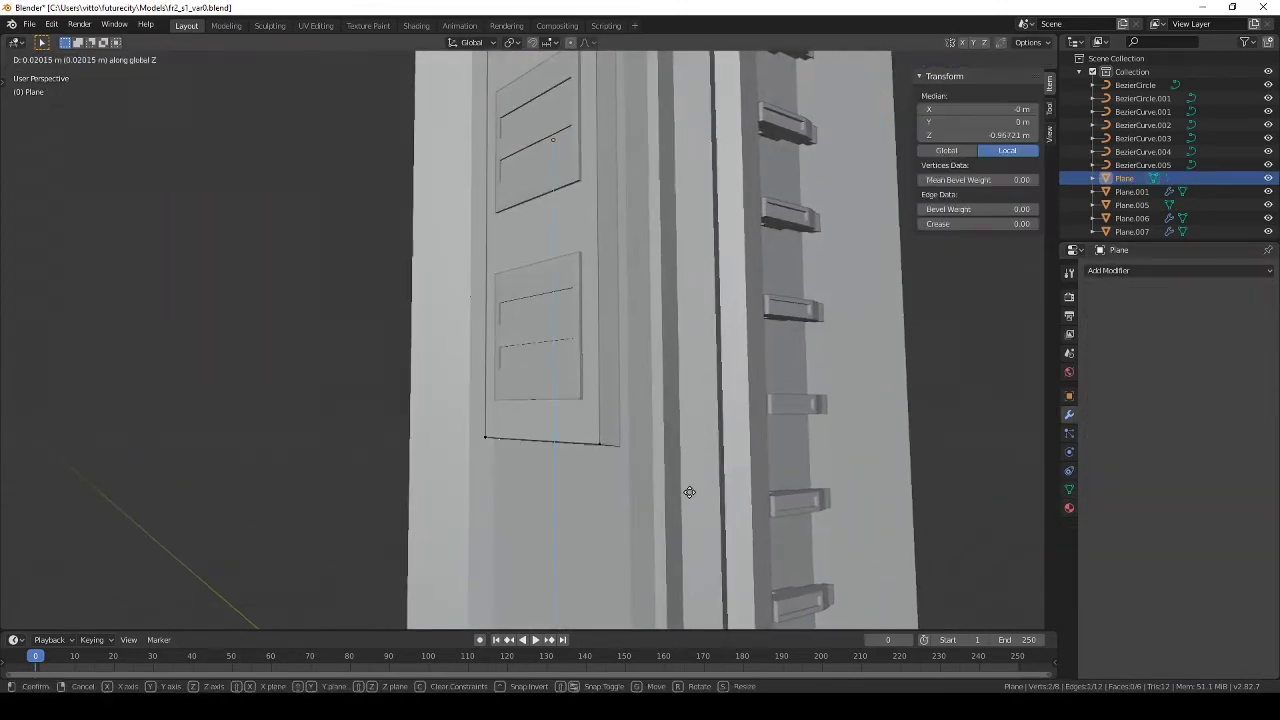
middle_click_drag(604, 501, 116, 62)
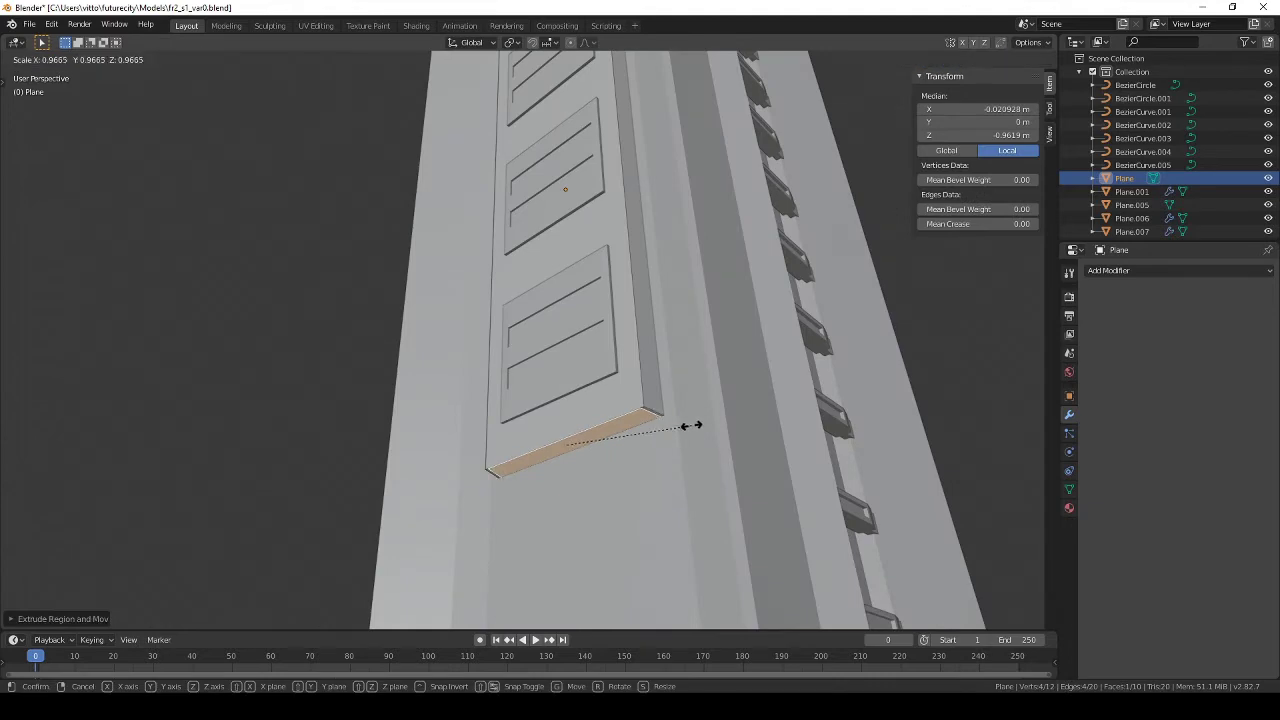
key("Tab")
scroll(610, 462, "down", 5)
Step: Duplicate a top cable, move it below the panel, and bend it into a U
middle_click_drag(610, 462, 584, 123)
left_click(584, 123)
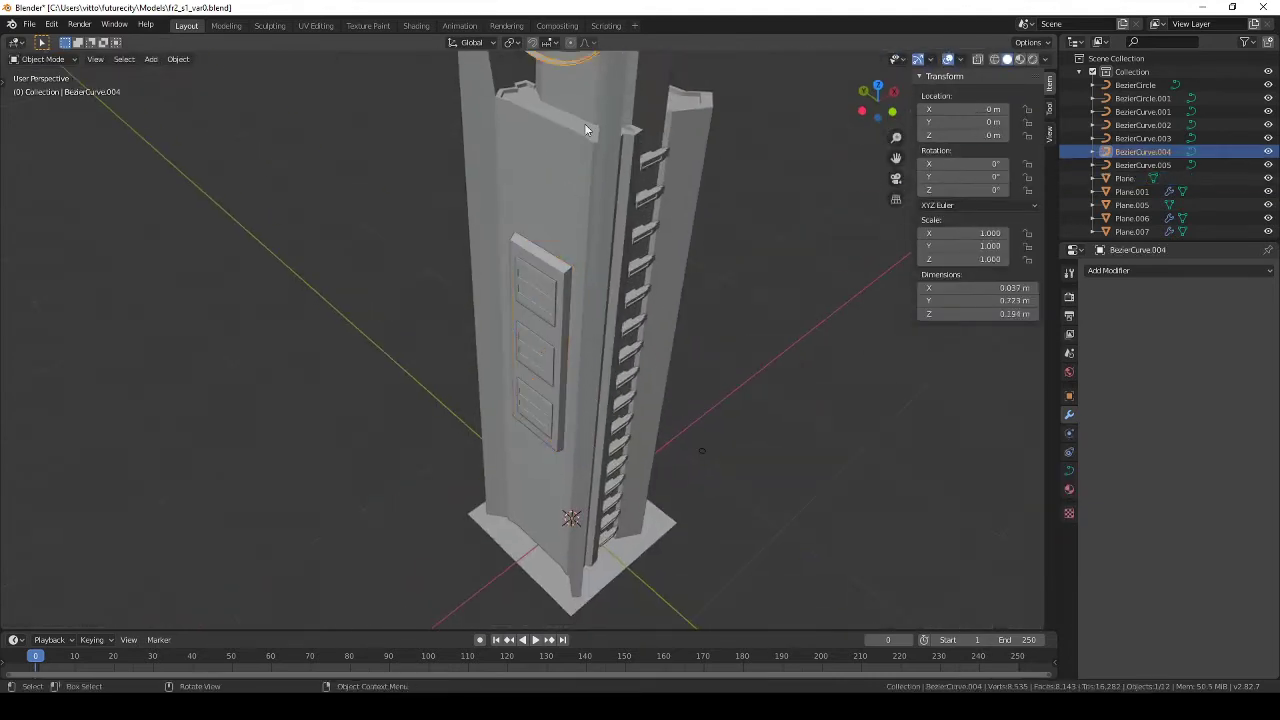
key("1")
key("shift+z")
key("shift+d")
left_click(756, 491)
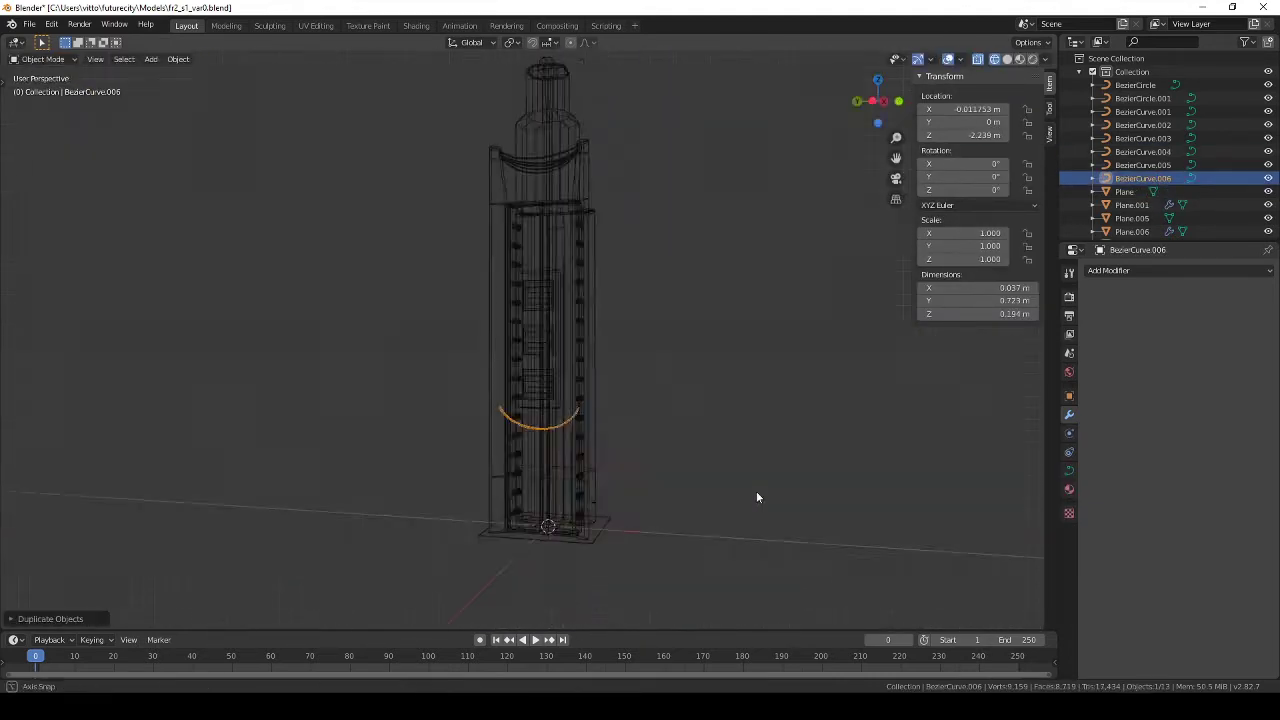
middle_click_drag(756, 491, 756, 491)
key("1")
key("Tab")
key("KP_Decimal")
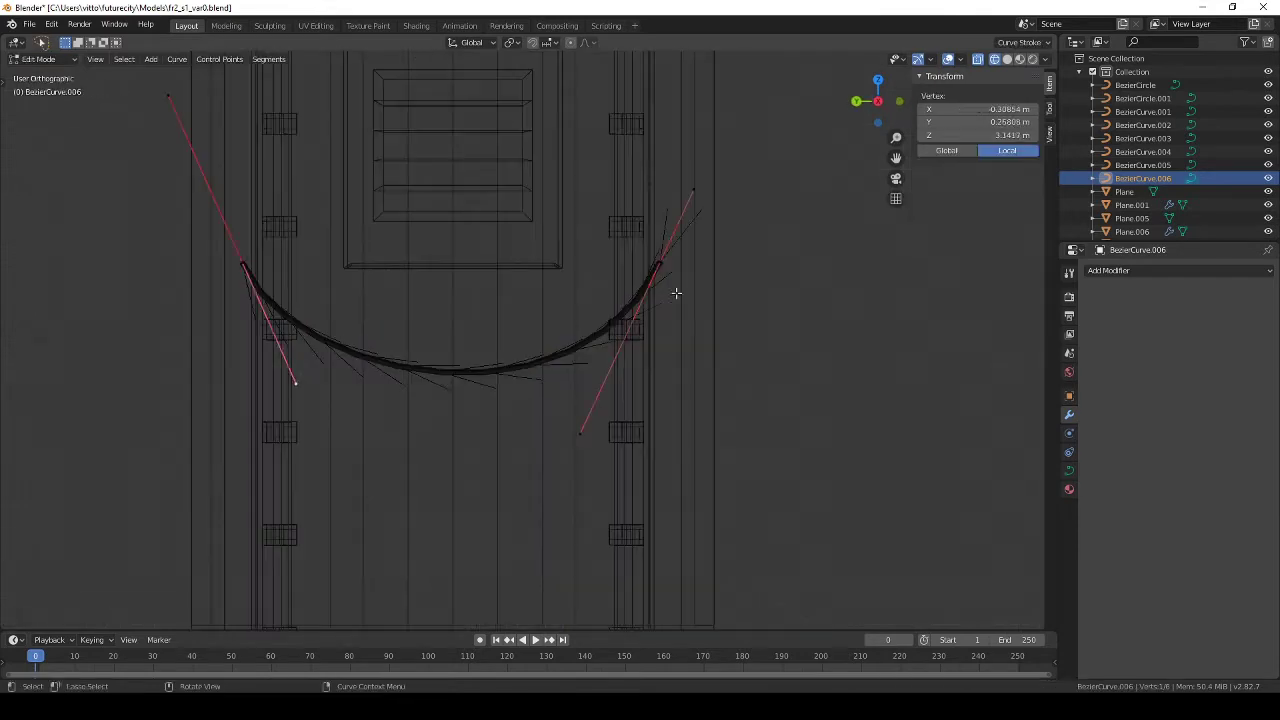
key("g")
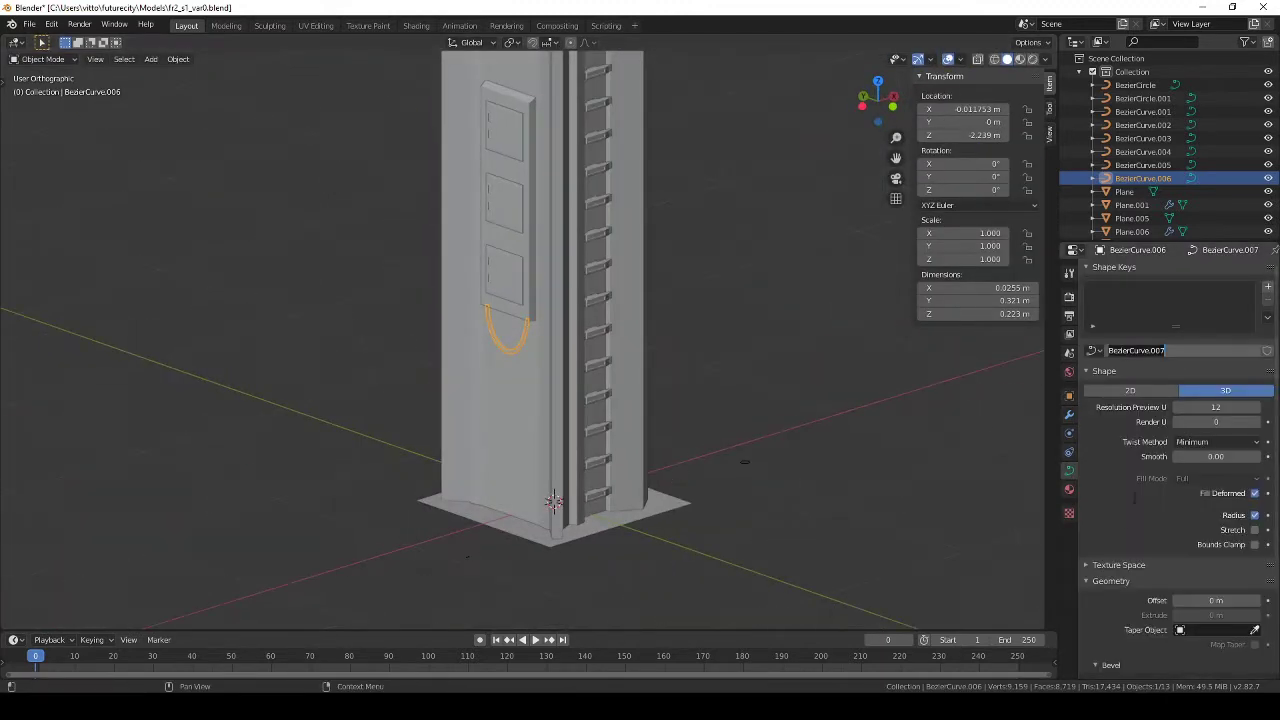
scroll(1170, 500, "down", 3)
Step: Set BezierCircle as the U cable's bevel profile to make it a round tube
left_click(1215, 607)
left_click(1150, 466)
left_click(744, 462)
key("g")
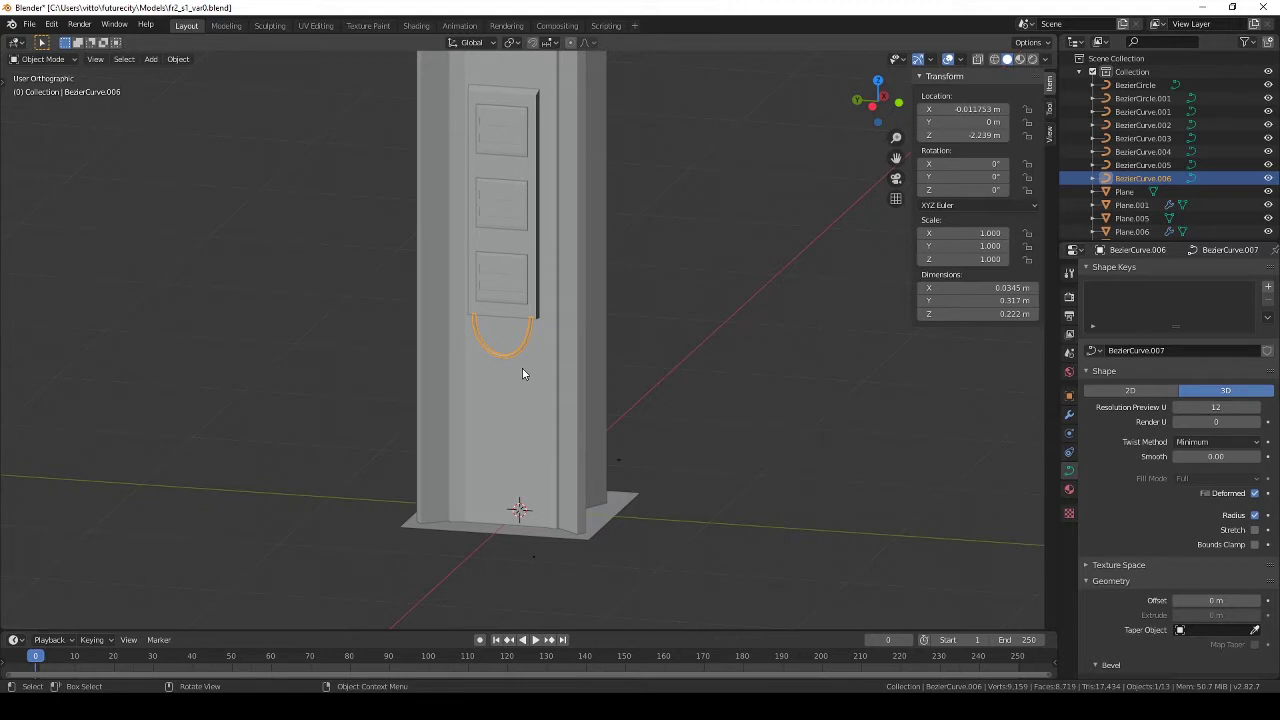
mouse_move(522, 374)
middle_mouse_down()
mouse_move(443, 457)
mouse_move(514, 371)
middle_mouse_up()
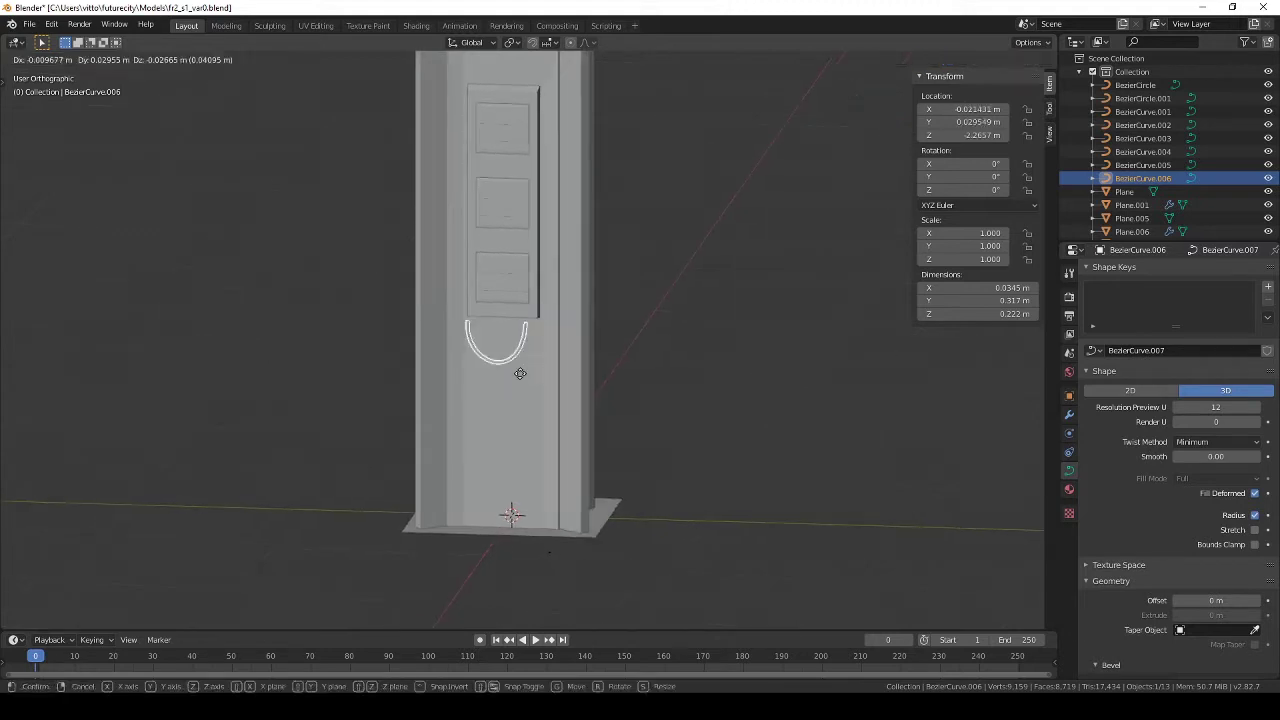
scroll(532, 385, "up", 3)
Step: Copy the U cable's points into an inner U in right side wireframe view
key("KP_6")
key("KP_6")
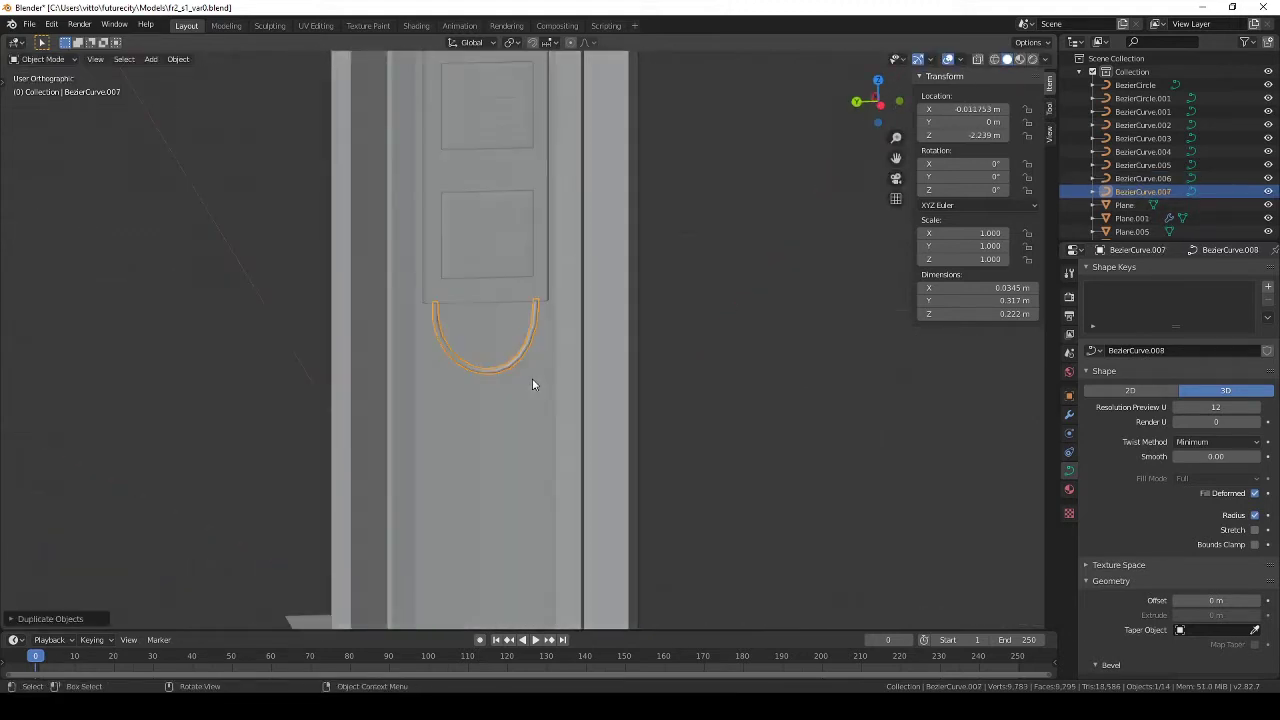
key("grave")
key("shift+z")
key("Tab")
key("shift+d")
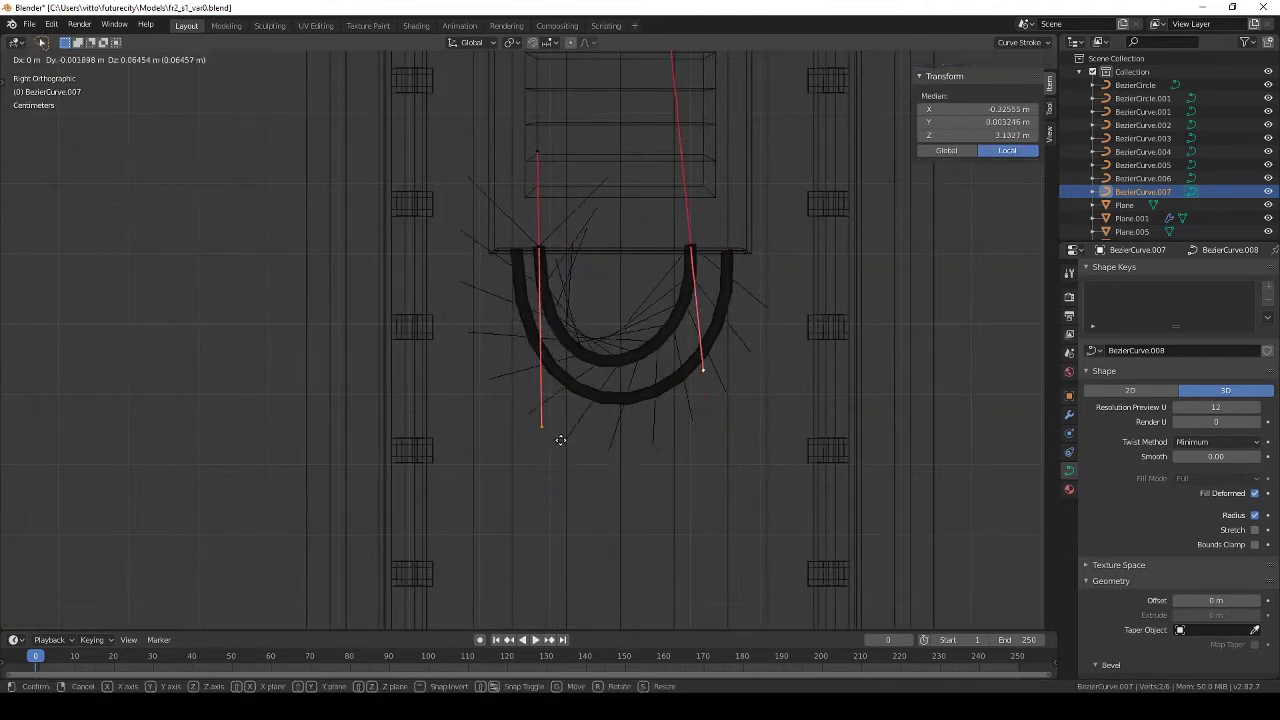
left_click(600, 420)
Step: Separate the inner U into its own cable and tighten its shape
key("p")
key("Tab")
left_click(539, 250)
key("Tab")
left_click_drag(539, 250, 566, 250)
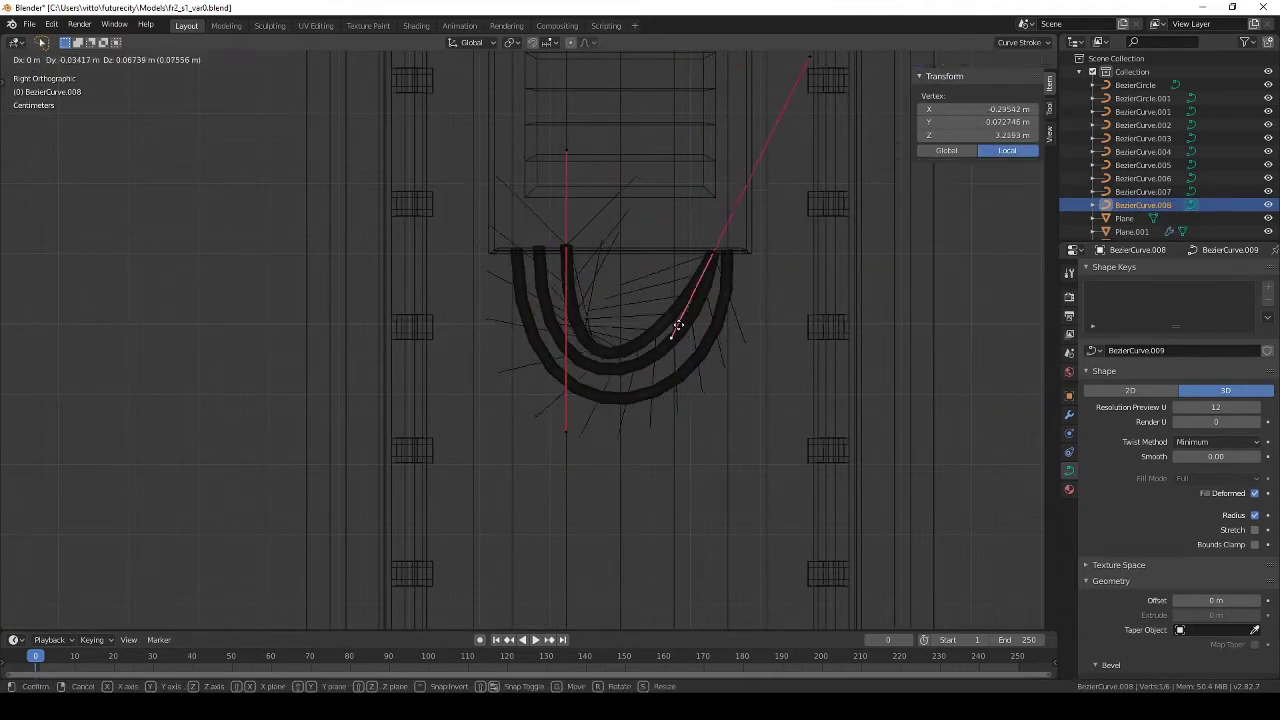
left_click_drag(657, 334, 702, 473)
key("Tab")
key("shift+z")
Step: Duplicate a top cable as a new cable and reshape it from the right side view
mouse_move(702, 473)
middle_mouse_down()
mouse_move(626, 423)
mouse_move(561, 256)
middle_mouse_up()
scroll(626, 423, "down", 3)
scroll(561, 256, "up", 5)
key("shift+d")
left_click(520, 192)
key("Tab")
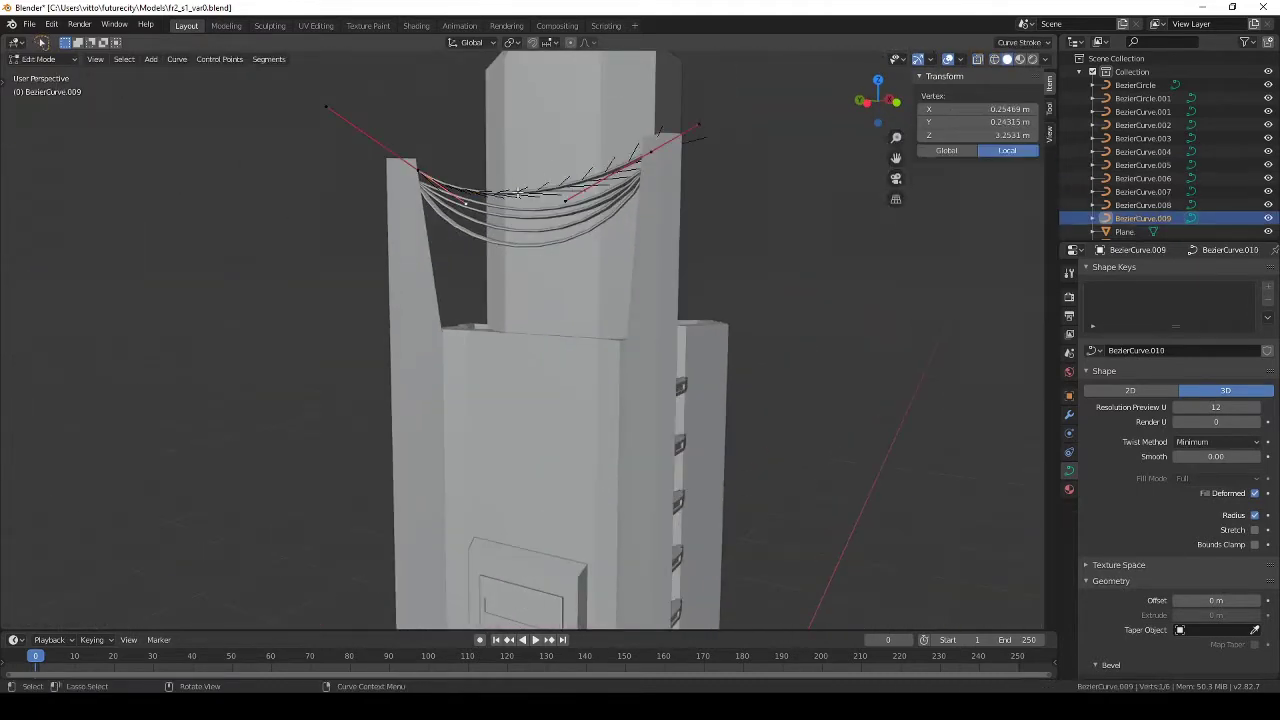
key("Escape")
key("KP_3")
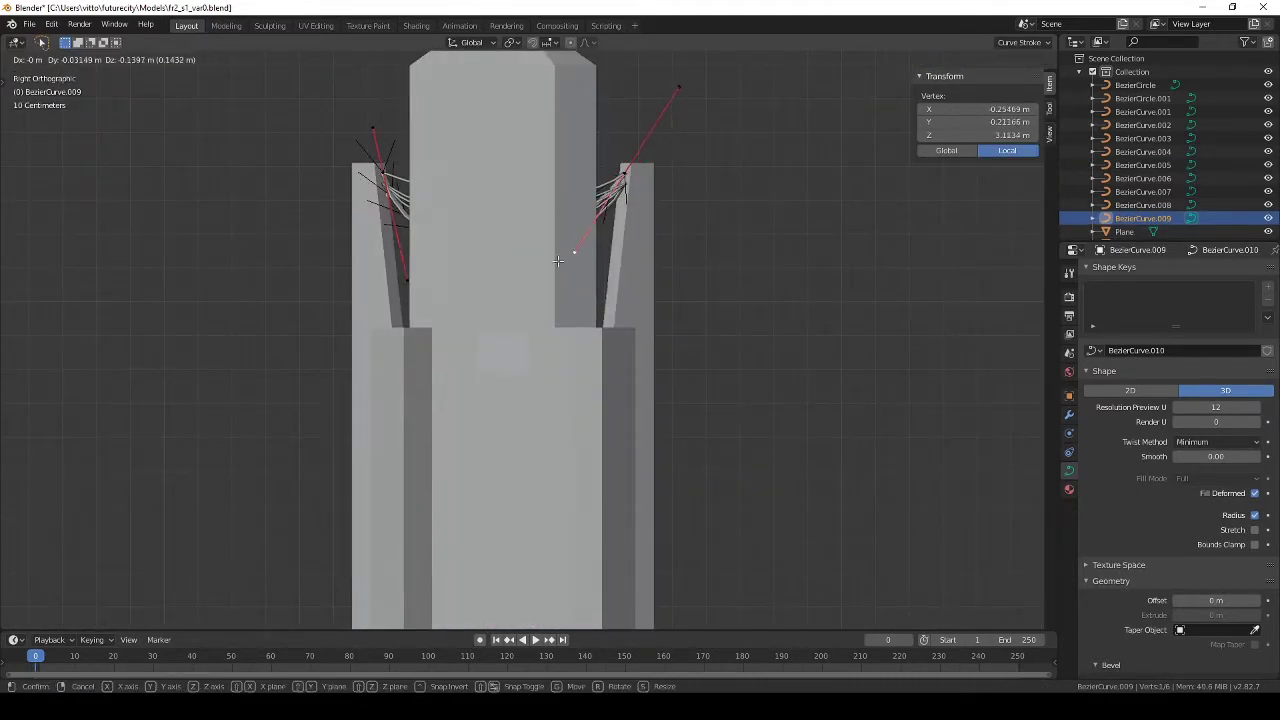
left_click(557, 261)
key("Tab")
Step: Review the finished tower from several angles and save the file
middle_click_drag(557, 261, 626, 393)
scroll(634, 463, "down", 3)
middle_click_drag(634, 463, 697, 357)
key("ctrl+s")
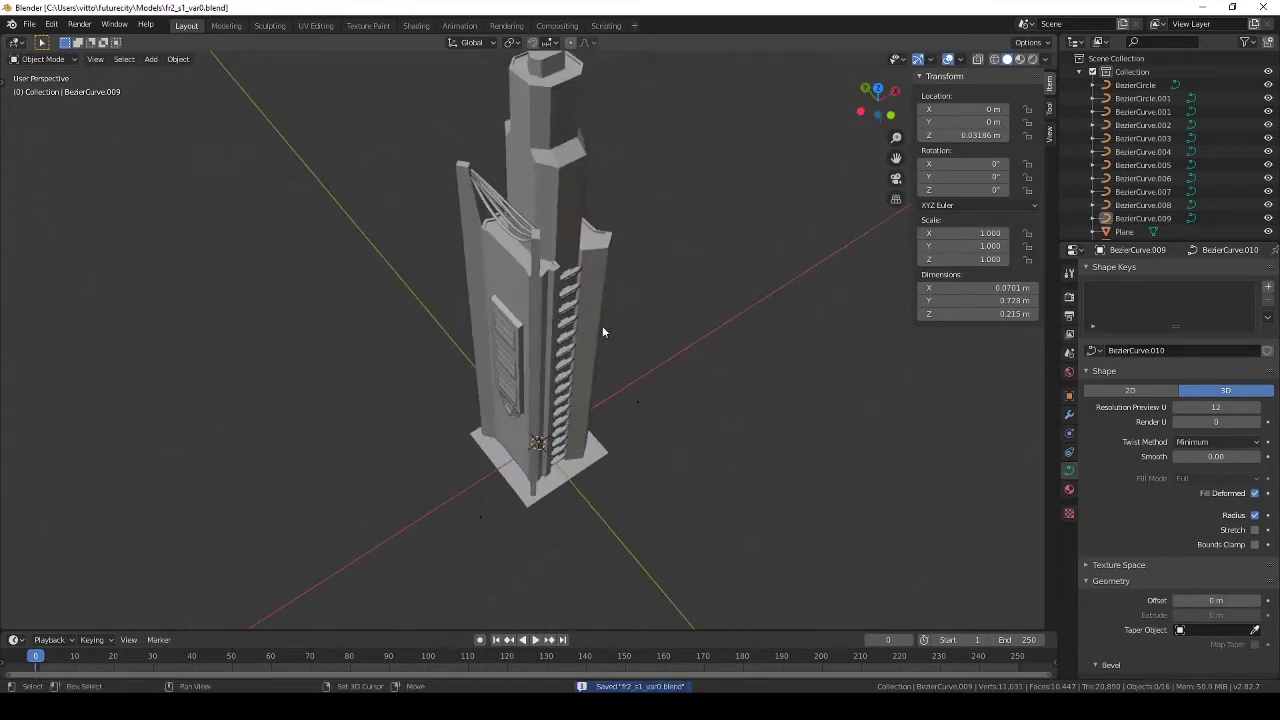
scroll(626, 344, "up", 2)
mouse_move(602, 332)
middle_mouse_down()
mouse_move(626, 344)
mouse_move(563, 363)
mouse_move(525, 466)
mouse_move(493, 428)
mouse_move(532, 435)
middle_mouse_up()
Step: Add a new plane in top view and scale it down to a small size
key("Caps_Lock")
scroll(525, 466, "down", 3)
key("KP_7")
key("shift+a")
key("s")
left_click(599, 420)
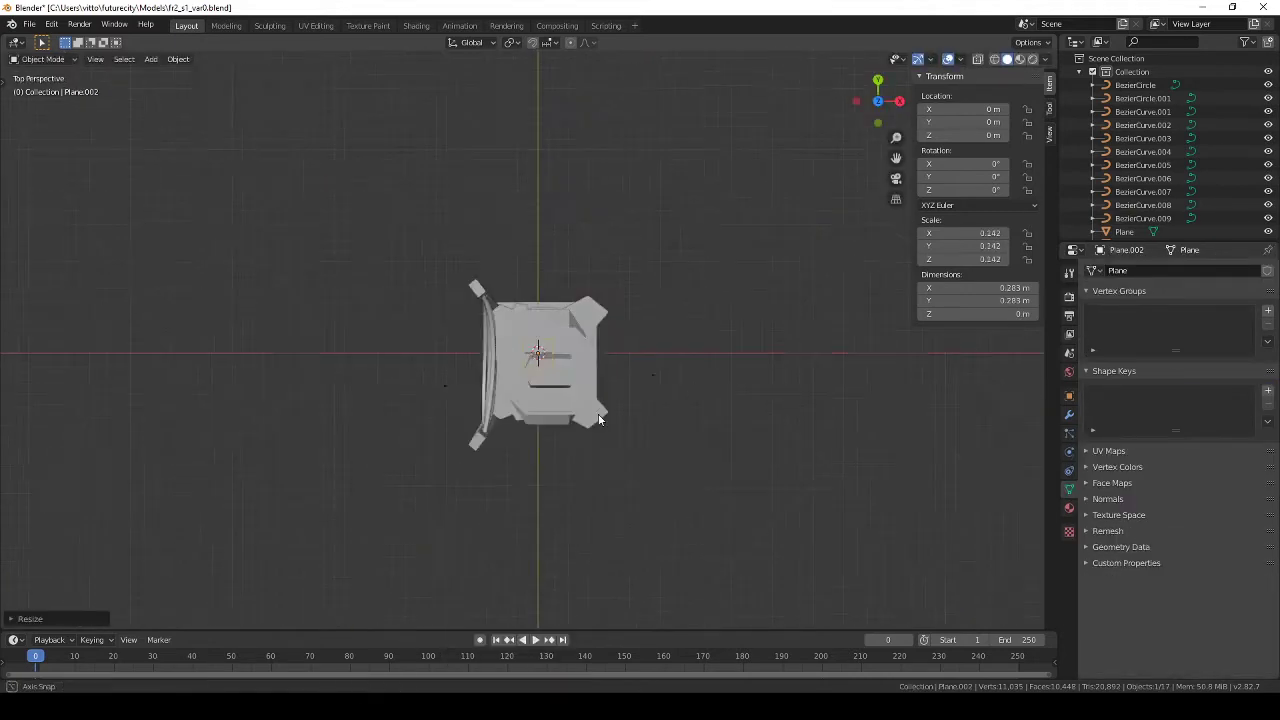
key("KP_5")
key("shift+z")
Step: Resize the plane's geometry in Edit Mode to a thin strip
scroll(560, 447, "up", 3)
key("Tab")
scroll(560, 447, "up", 2)
key("g")
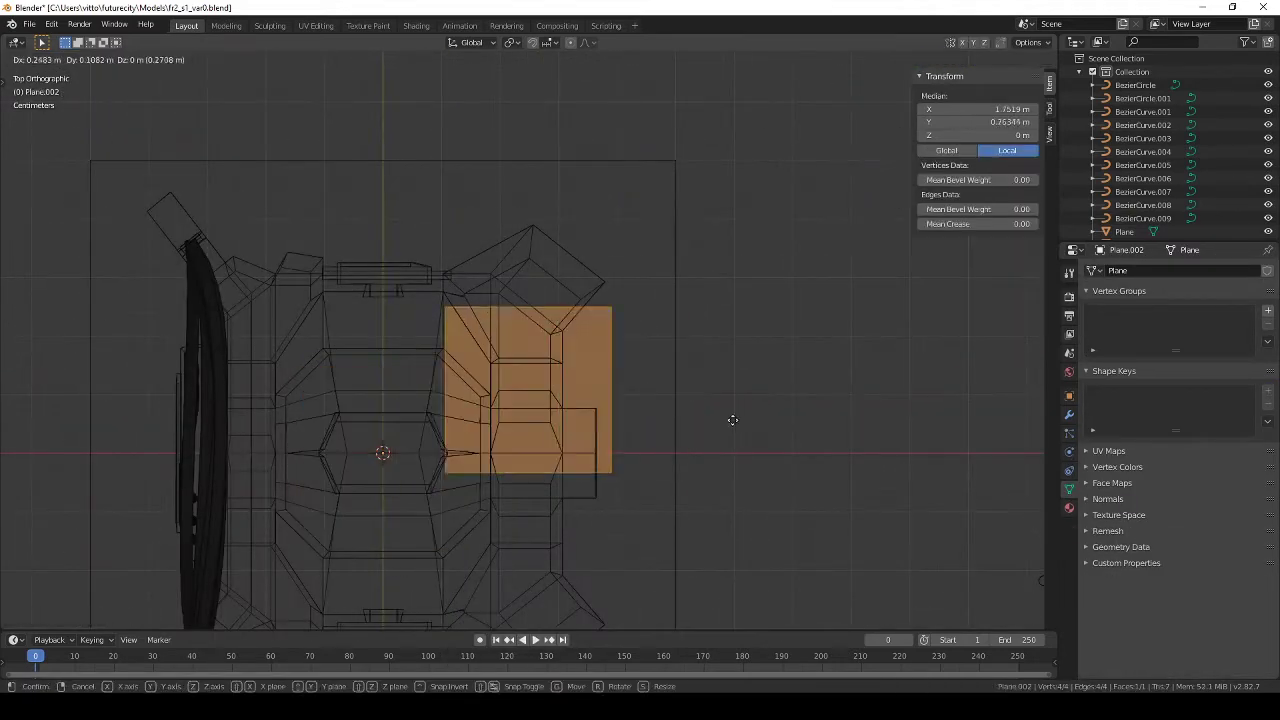
key("s")
left_click(686, 394)
Step: Move the plane up against the tower wall and tilt it at an angle
key("KP_3")
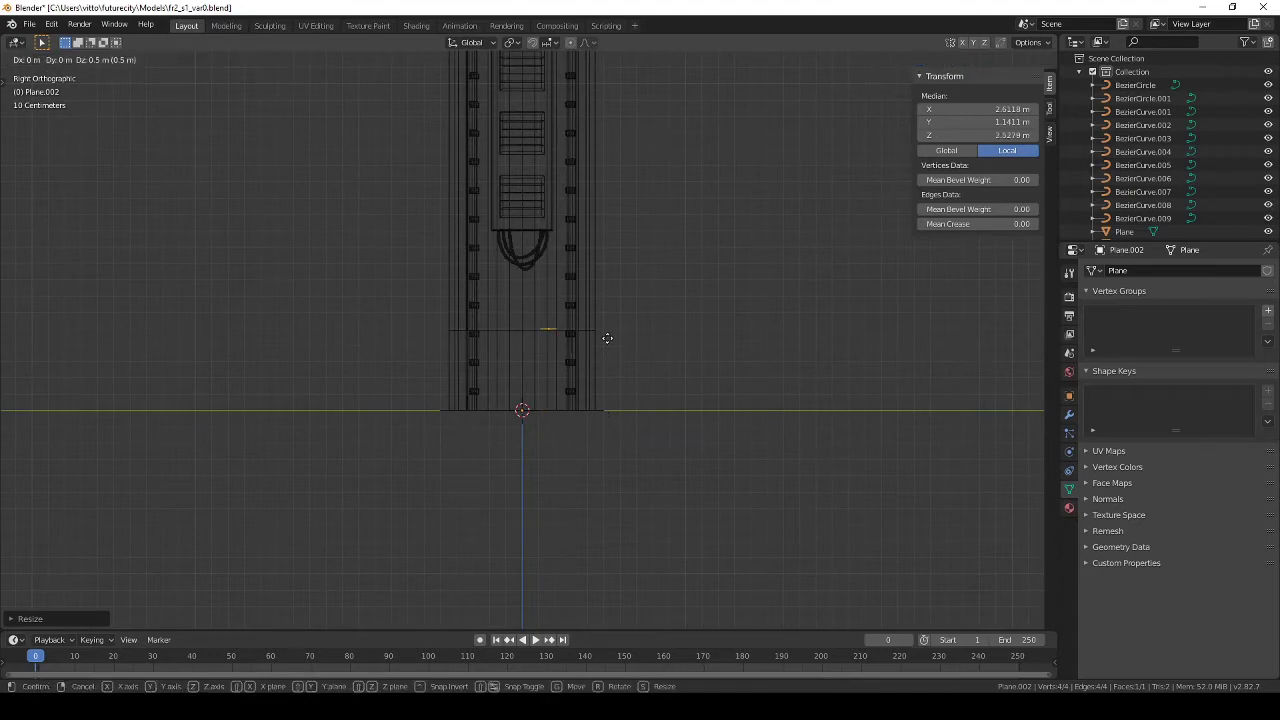
left_click(607, 338)
scroll(607, 338, "up", 4)
key("r")
left_click(583, 271)
key("KP_7")
scroll(594, 330, "up", 4)
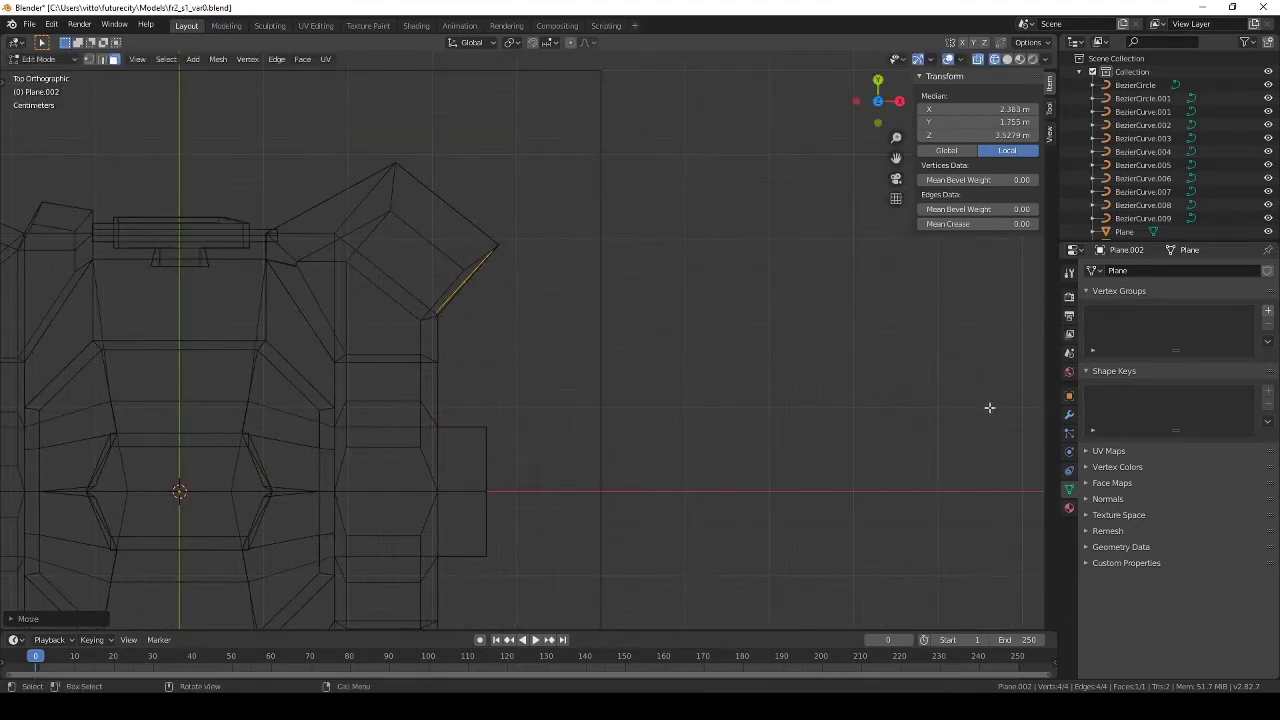
Step: Add a Mirror modifier to the plane, mirroring along Y instead of X
key("Tab")
left_click(1069, 414)
left_click(1180, 270)
left_click(943, 369)
scroll(943, 369, "down", 2)
left_click(1094, 344)
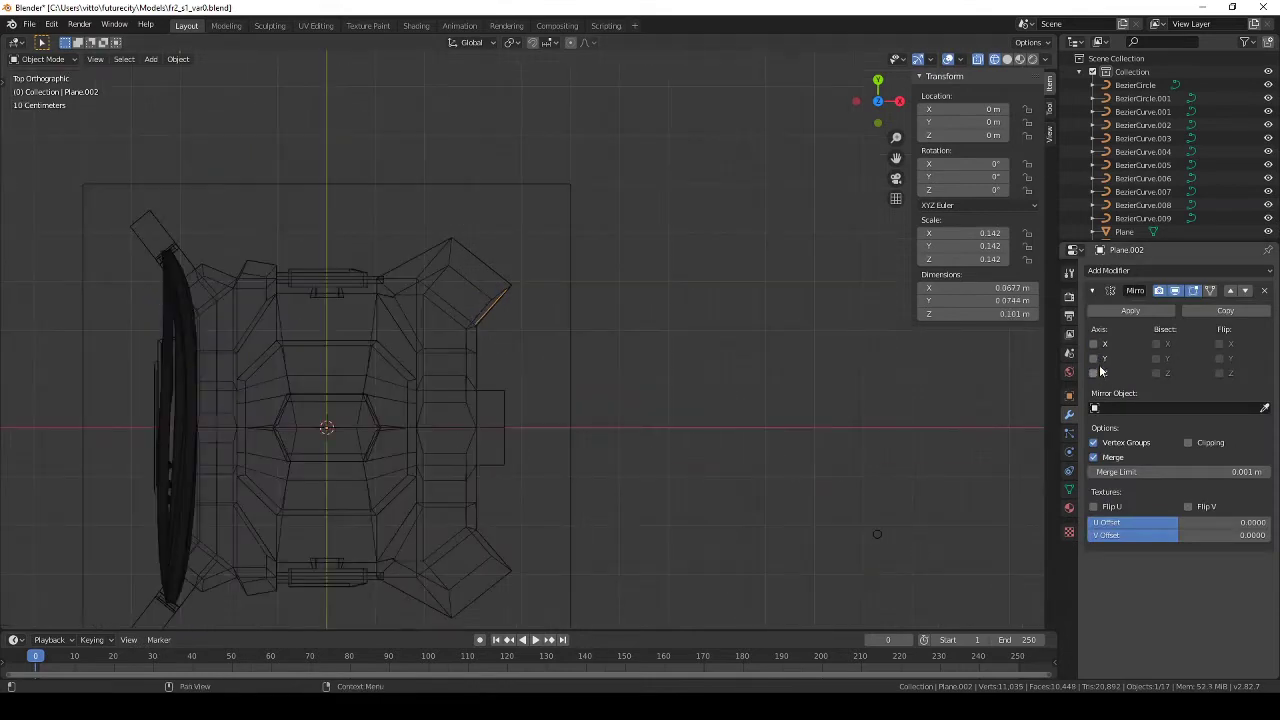
left_click(1094, 358)
scroll(519, 355, "up", 3)
Step: Extrude and scale the plane's geometry into an angled bracket shape
middle_click_drag(519, 355, 507, 311)
key("g")
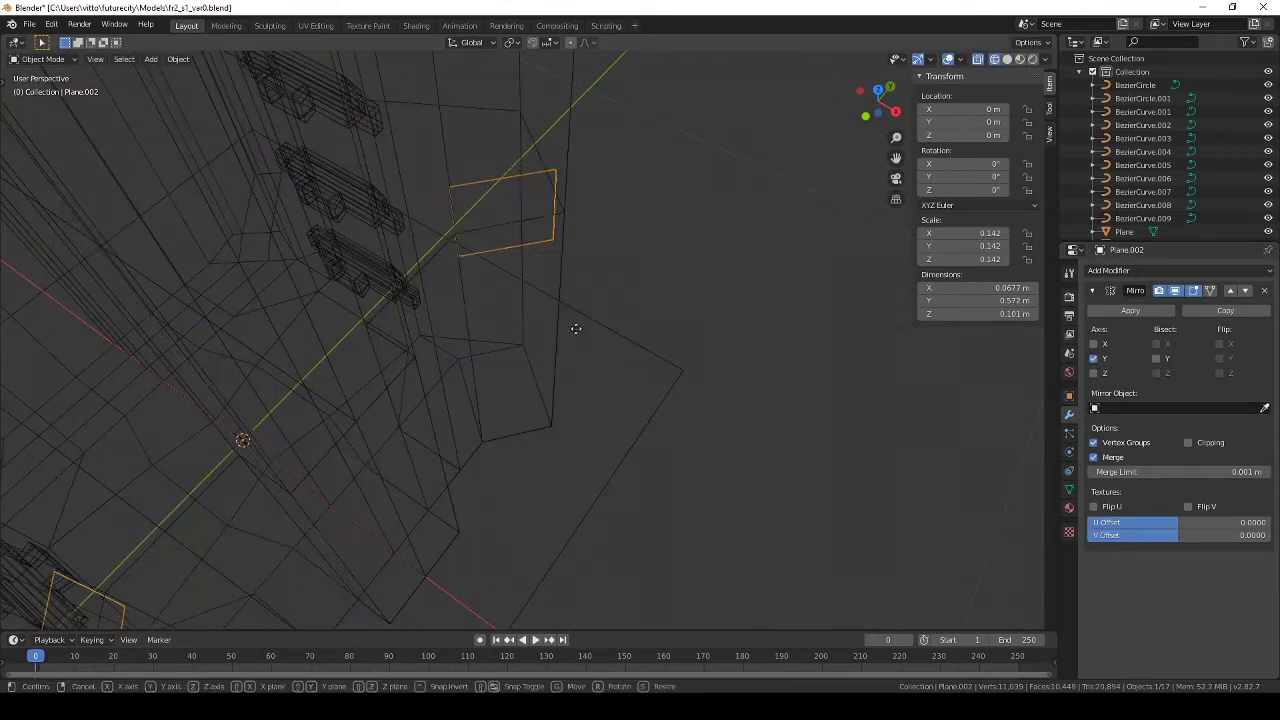
key("Tab")
key("KP_7")
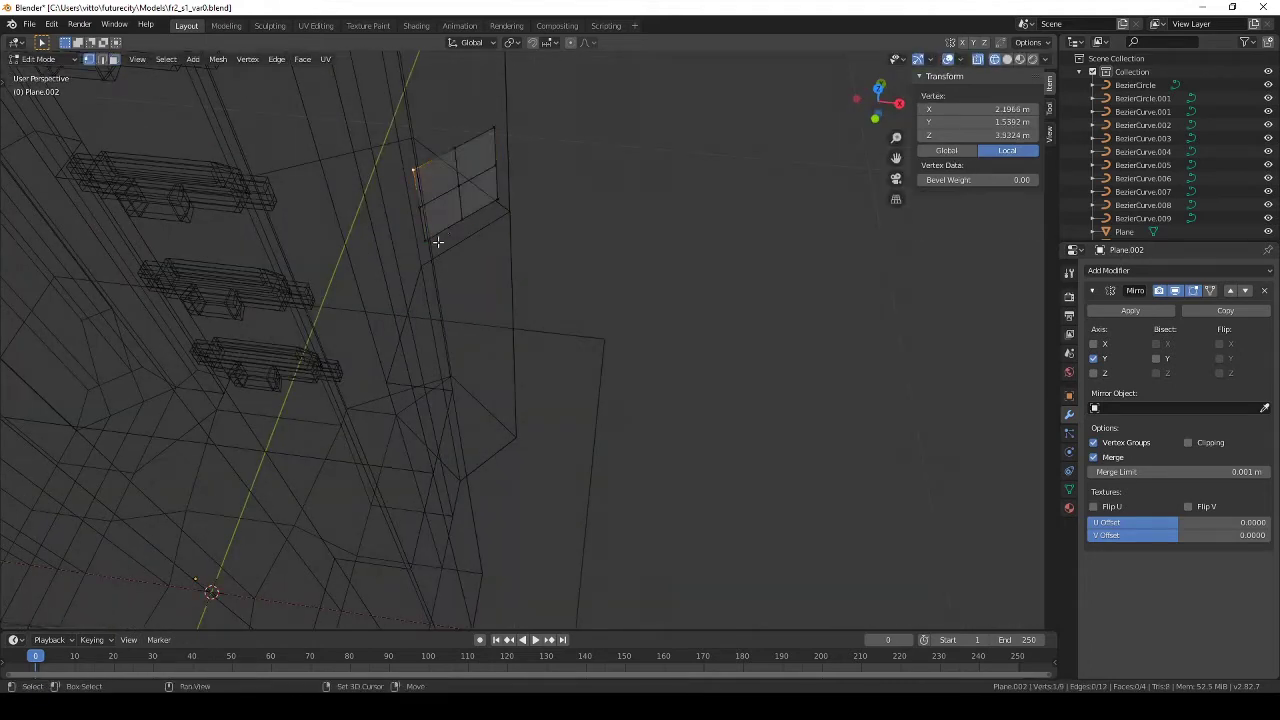
key("KP_7")
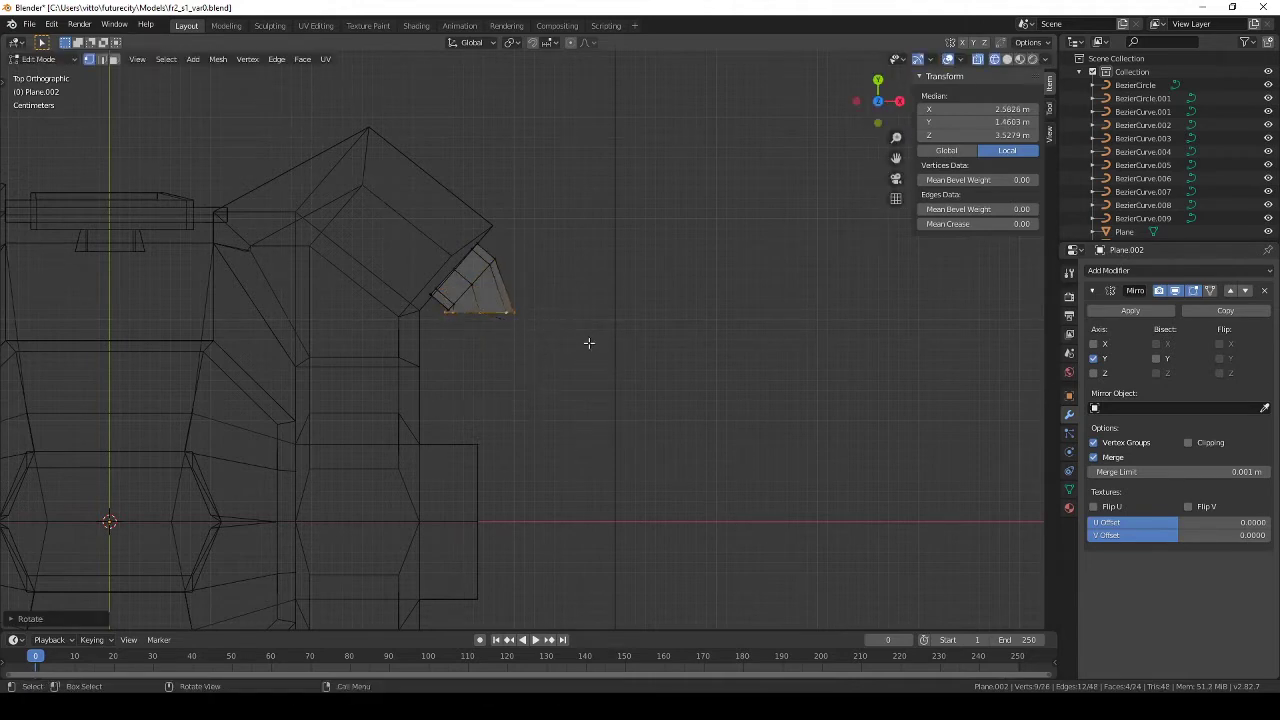
mouse_move(497, 329)
middle_mouse_down()
mouse_move(471, 243)
mouse_move(516, 391)
middle_mouse_up()
key("KP_7")
key("Tab")
Step: Reposition the bracket object and select its end cap in Edit Mode
key("KP_7")
scroll(516, 391, "up", 3)
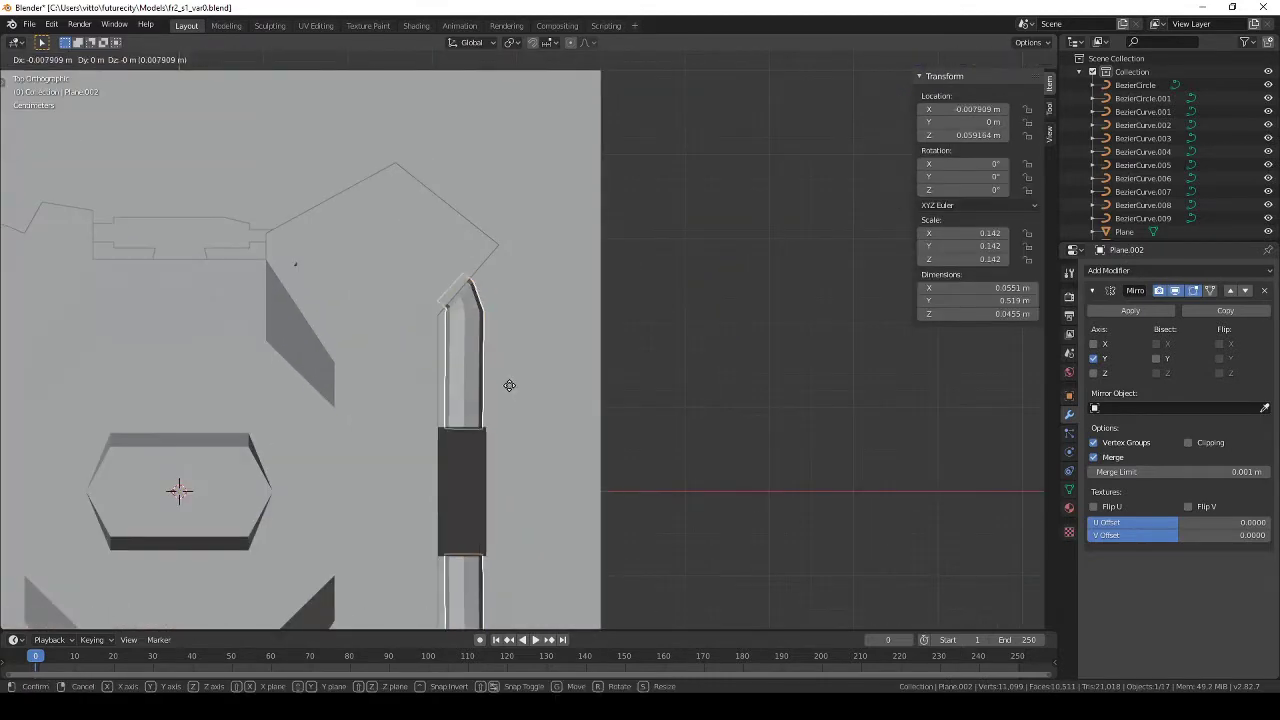
left_click(509, 385)
key("Tab")
key("a")
middle_click_drag(509, 385, 417, 359)
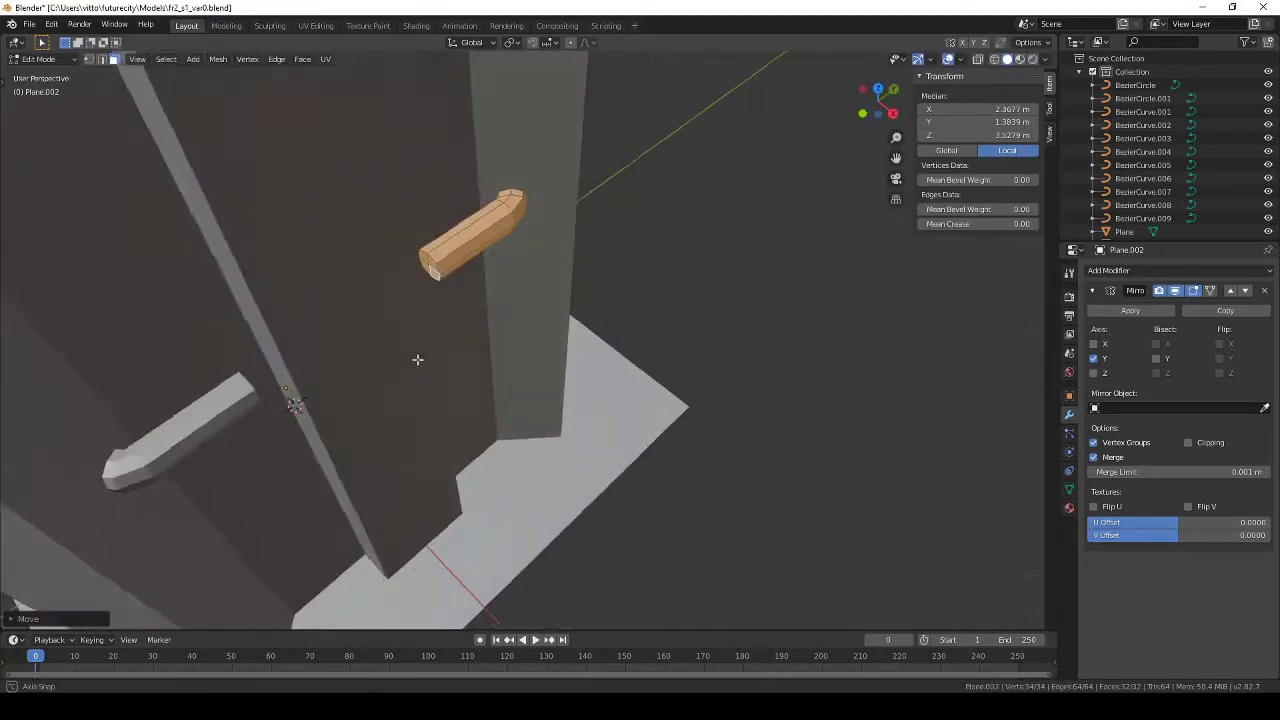
left_click(430, 262)
key("KP_7")
Step: Place the bracket's end cap and collapse the Mirror modifier panel
left_click(512, 291)
key("Tab")
scroll(512, 291, "down", 4)
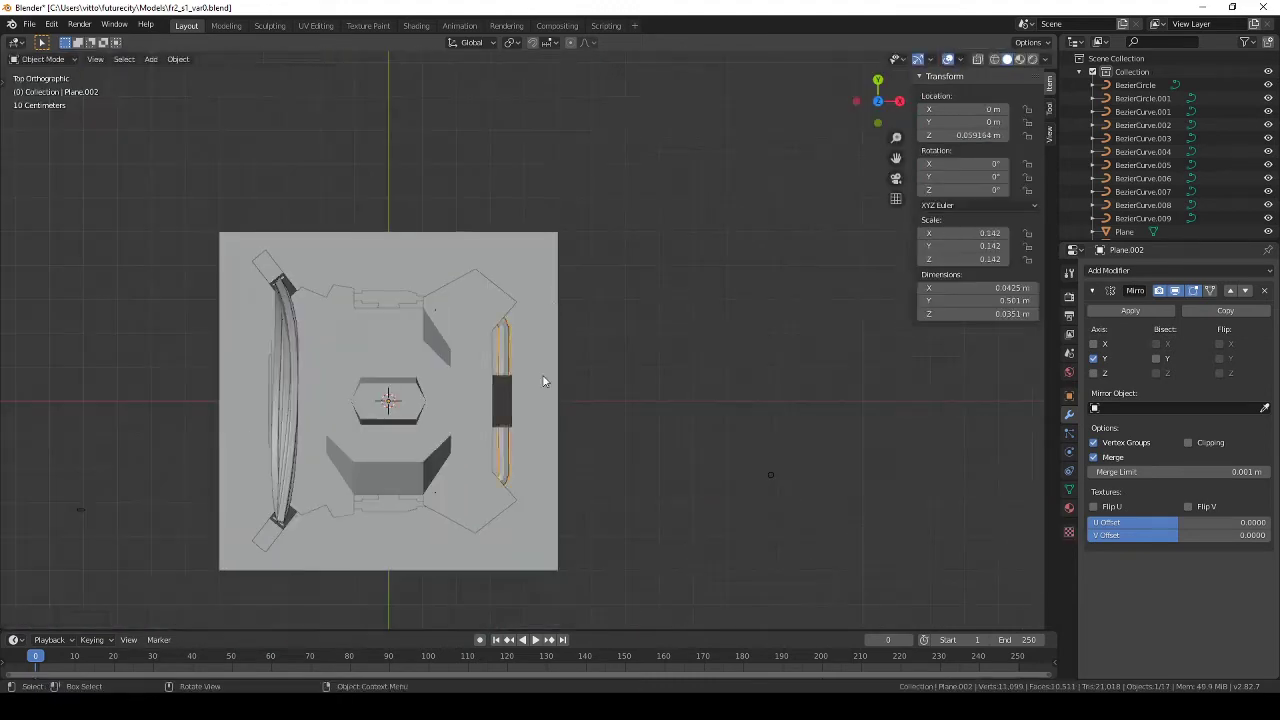
mouse_move(512, 291)
middle_mouse_down()
mouse_move(523, 314)
mouse_move(490, 303)
mouse_move(448, 237)
middle_mouse_up()
scroll(448, 237, "down", 4)
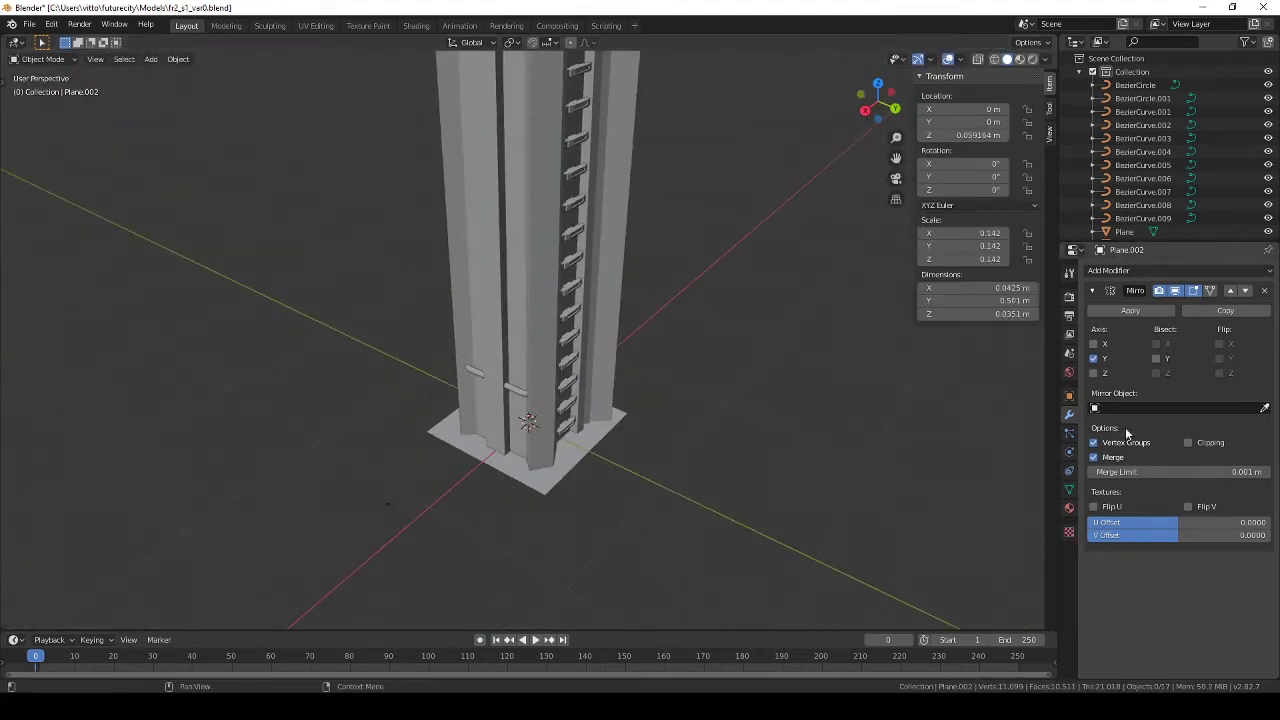
left_click(1092, 290)
Step: Add an Array modifier to the bracket with Relative Offset Z set to 7
left_click(1180, 270)
left_click(1000, 295)
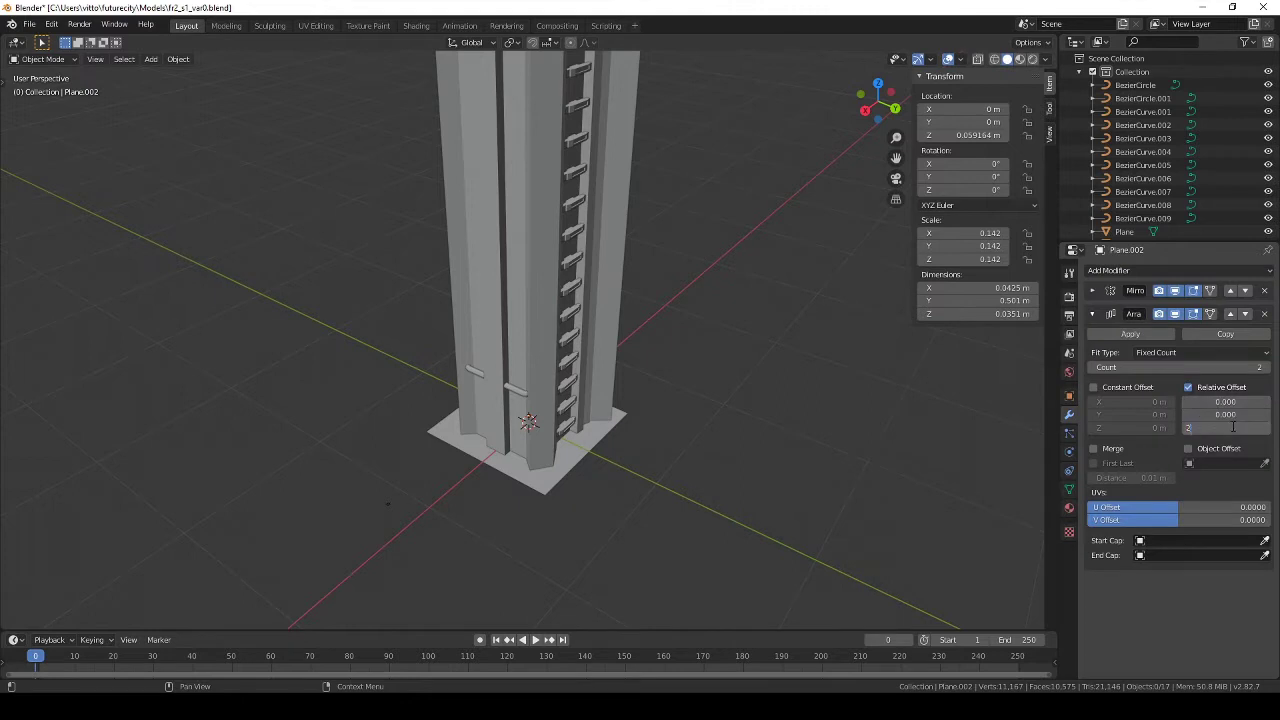
left_click_drag(1180, 367, 1230, 367)
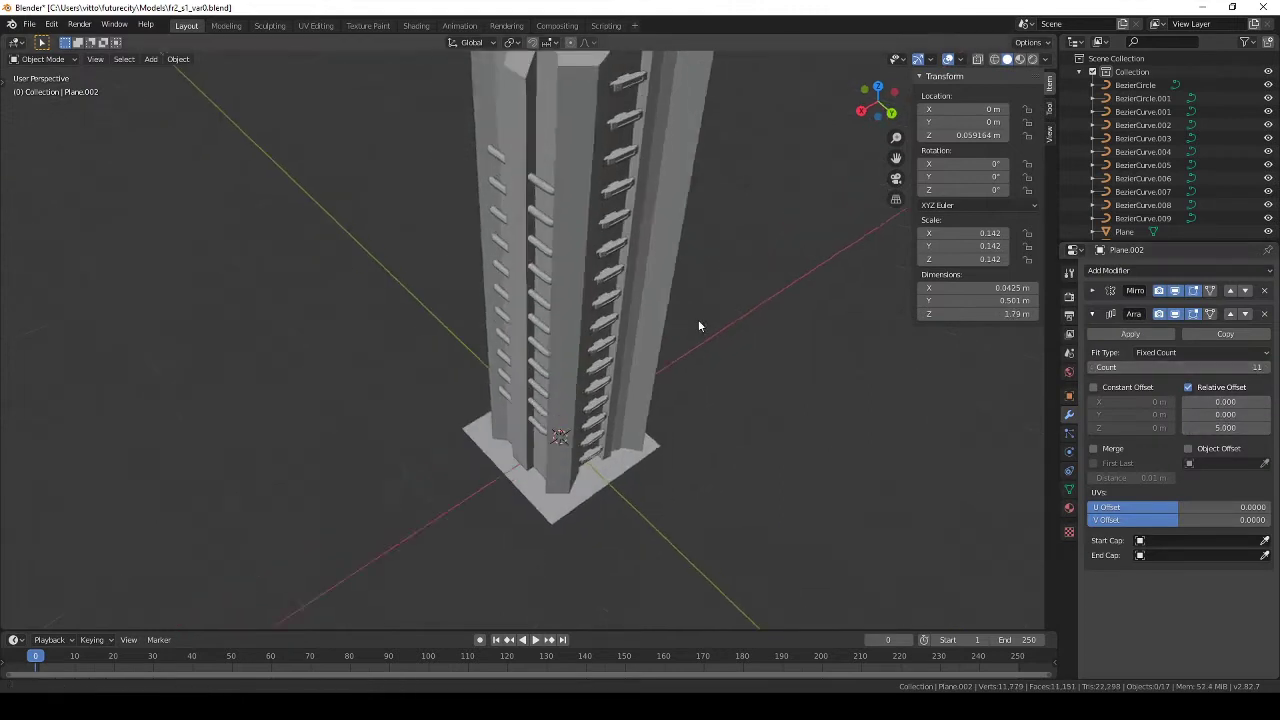
middle_click_drag(698, 319, 634, 400)
left_click(1248, 427)
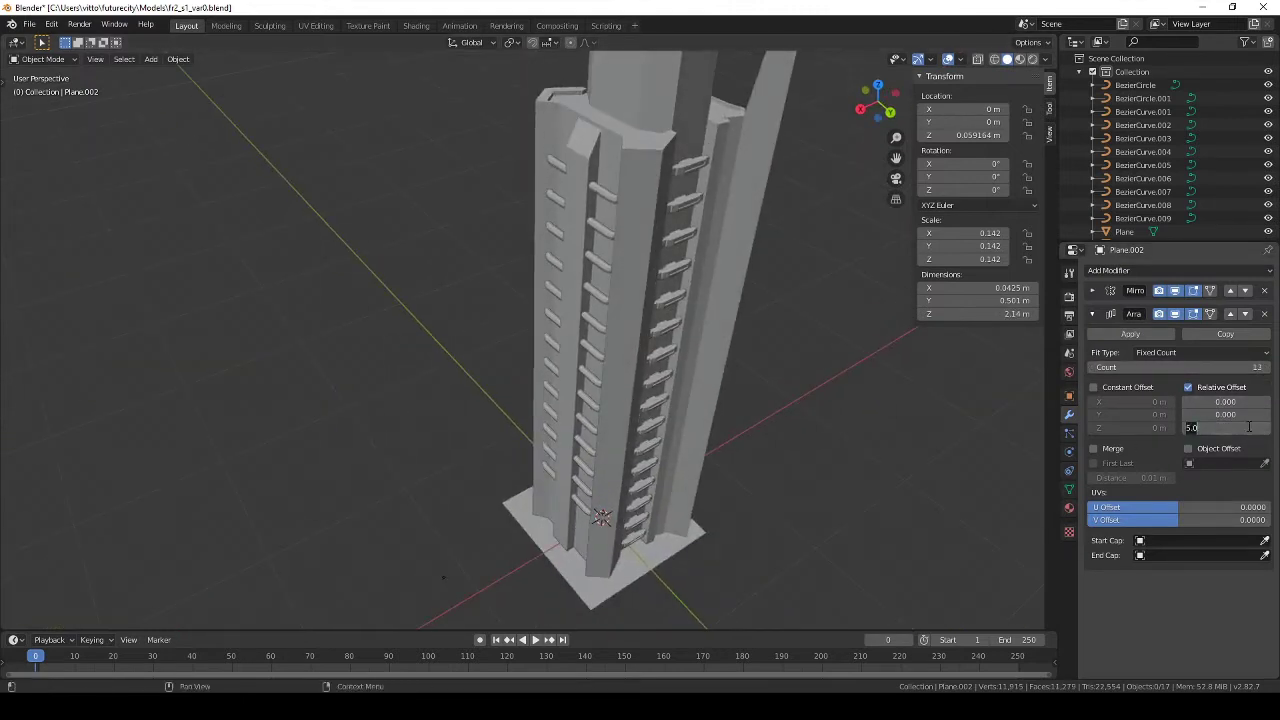
type("10.000")
middle_click_drag(700, 320, 658, 332)
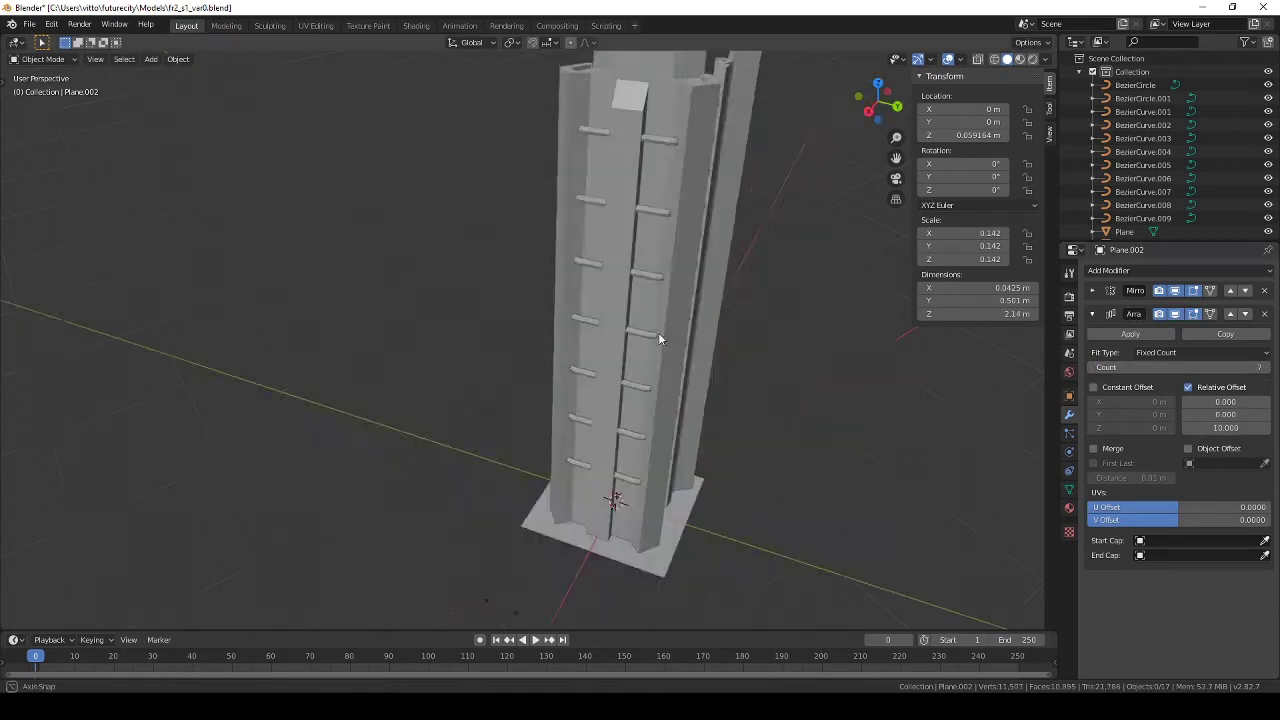
scroll(658, 340, "up", 4)
scroll(658, 357, "up", 2)
Step: Thicken the bracket slightly in Edit Mode with Alt+S, then return to solid shading
key("z")
left_click(532, 443)
key("KP_7")
key("Tab")
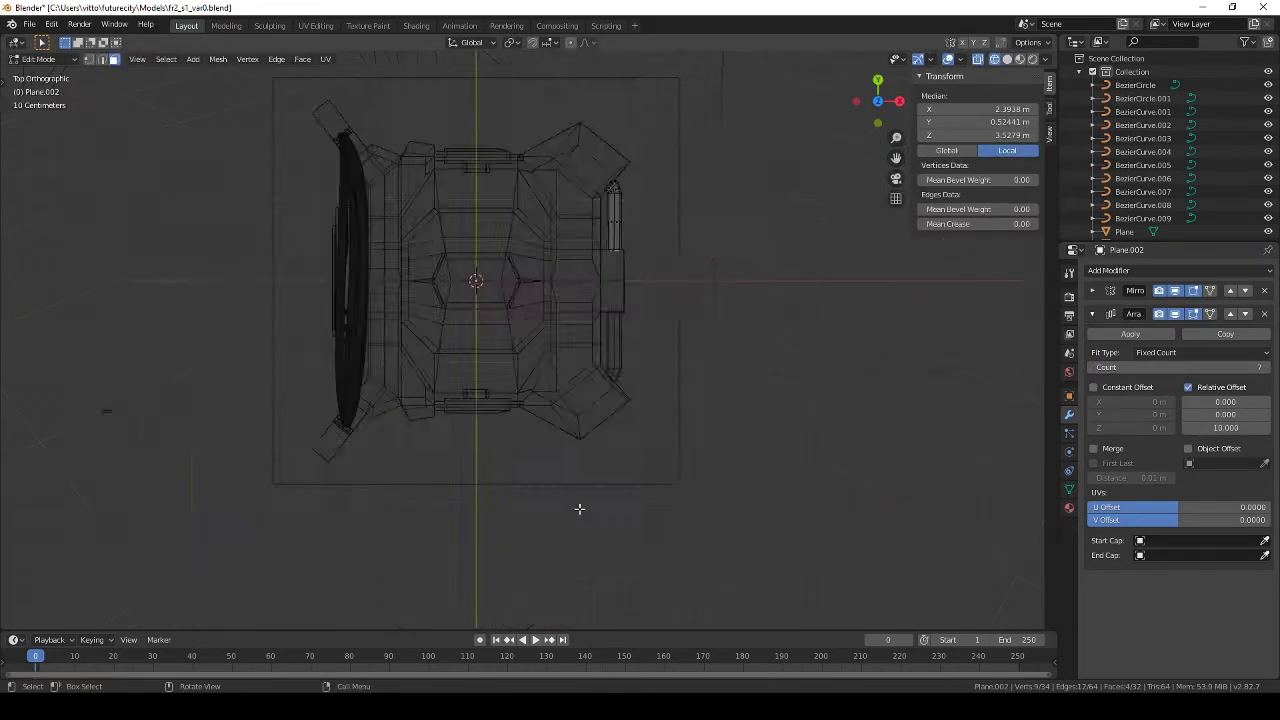
scroll(509, 357, "up", 4)
key("g")
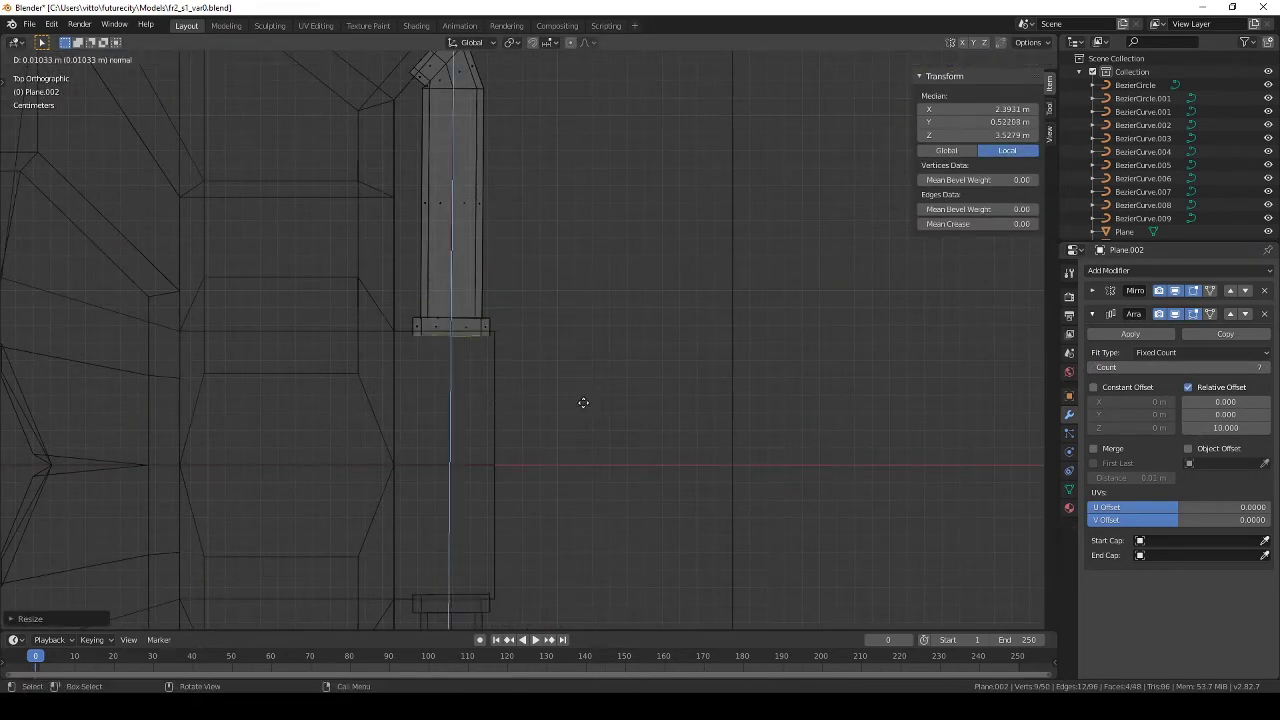
left_click(583, 402)
scroll(583, 402, "down", 3)
key("shift+z")
mouse_move(580, 403)
middle_mouse_down()
mouse_move(477, 357)
mouse_move(580, 423)
mouse_move(550, 405)
middle_mouse_up()
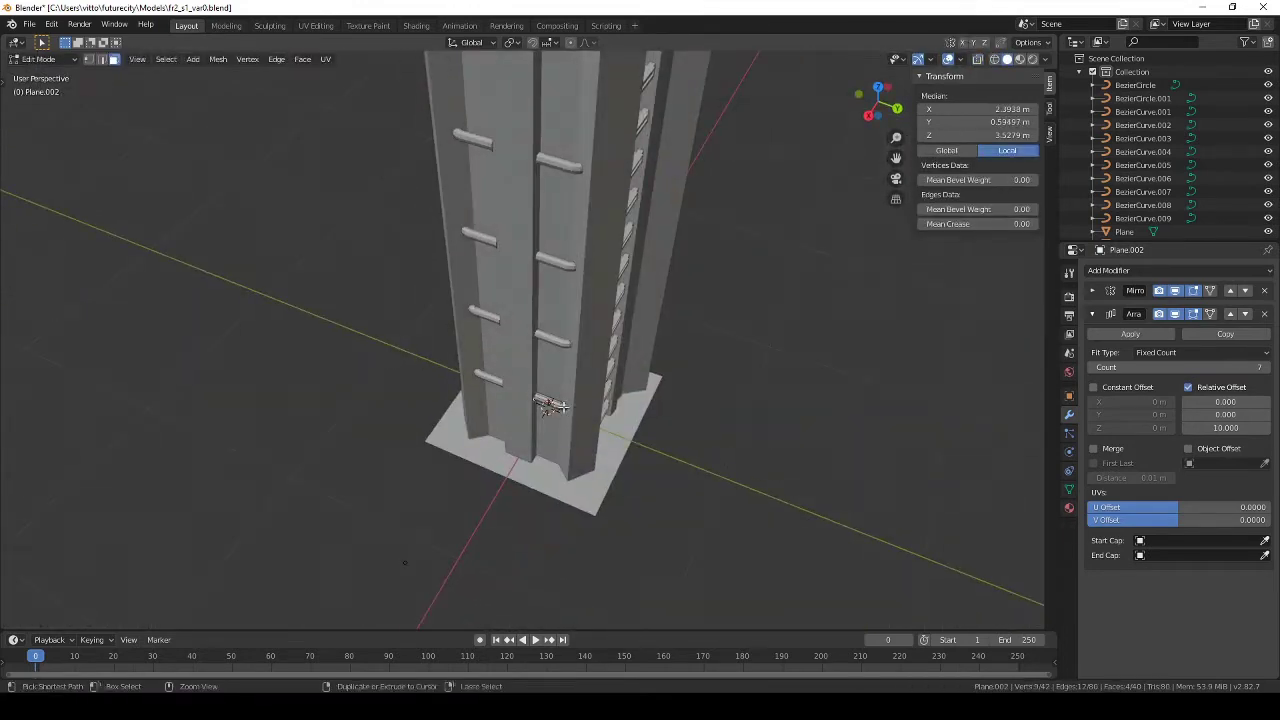
scroll(560, 450, "up", 4)
key("Tab")
Step: Adjust the Array count to 6 bracket copies while inspecting the stack up the tower
scroll(680, 437, "up", 3)
scroll(523, 351, "down", 3)
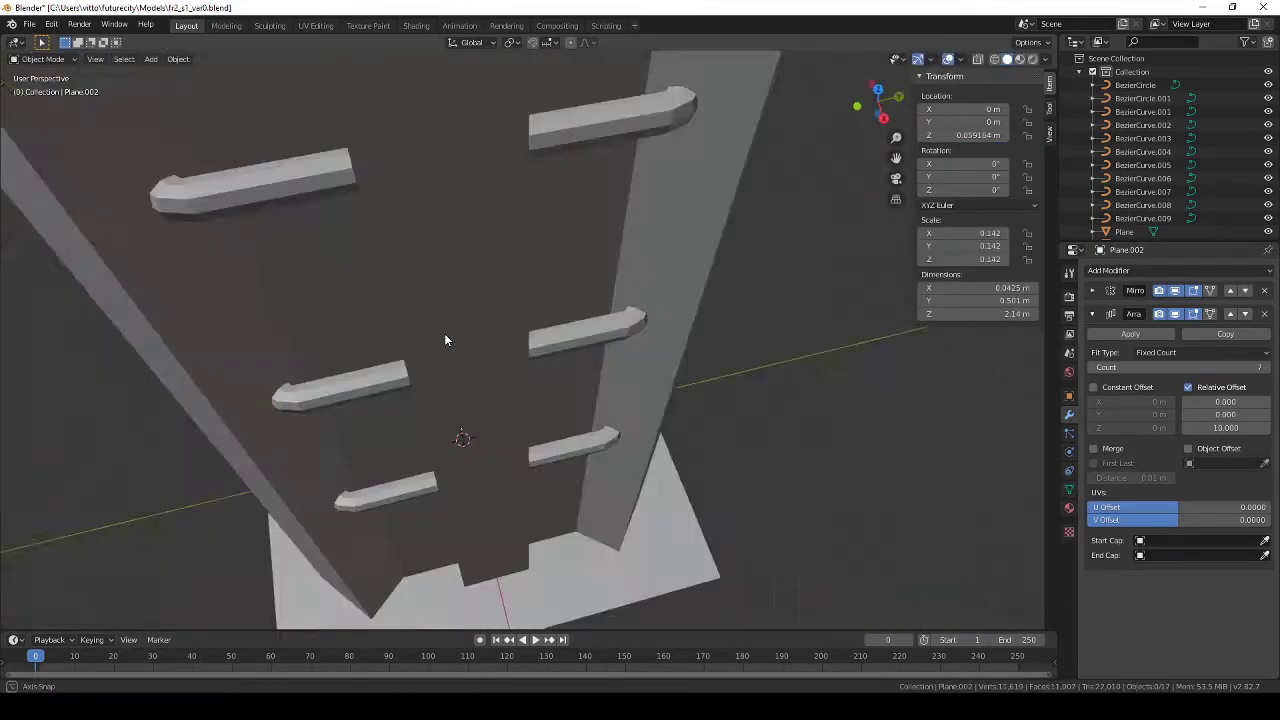
mouse_move(446, 340)
middle_mouse_down()
mouse_move(480, 300)
mouse_move(540, 300)
middle_mouse_up()
scroll(480, 300, "up", 2)
scroll(503, 264, "down", 6)
scroll(506, 289, "up", 2)
scroll(506, 289, "up", 4)
scroll(486, 332, "down", 4)
middle_click_drag(760, 380, 692, 358)
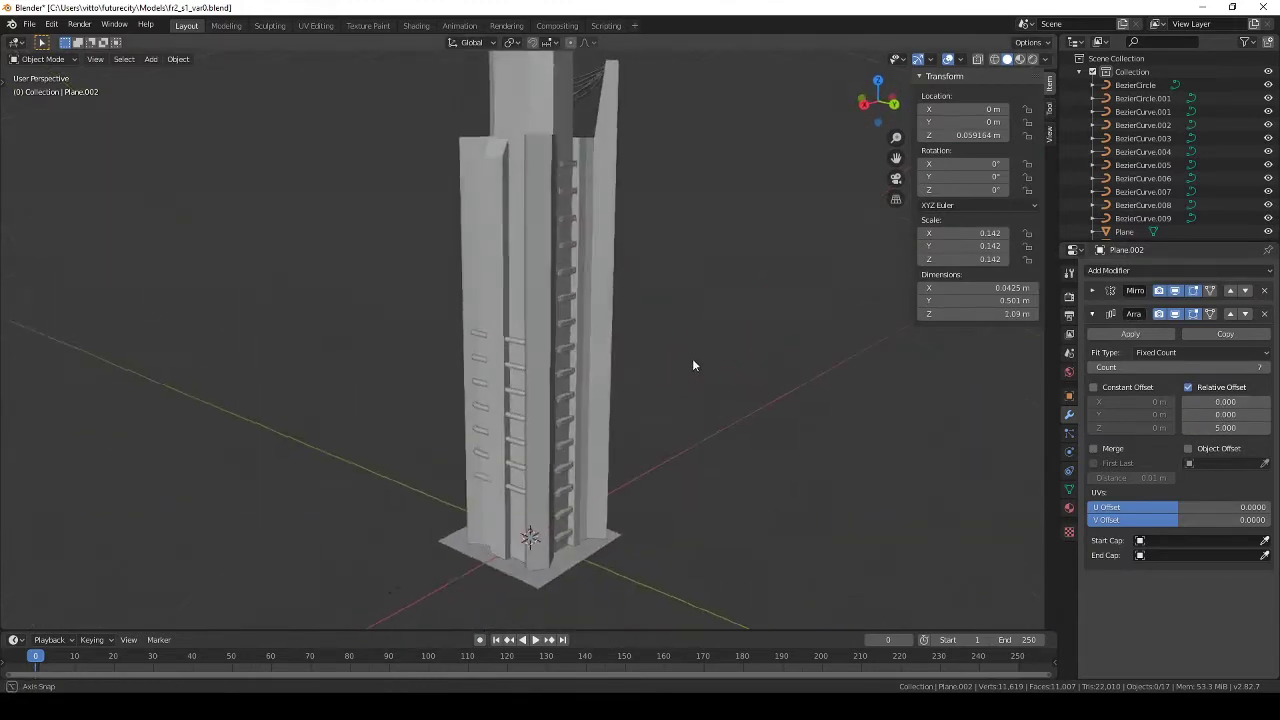
middle_click_drag(699, 430, 688, 441)
scroll(688, 441, "up", 4)
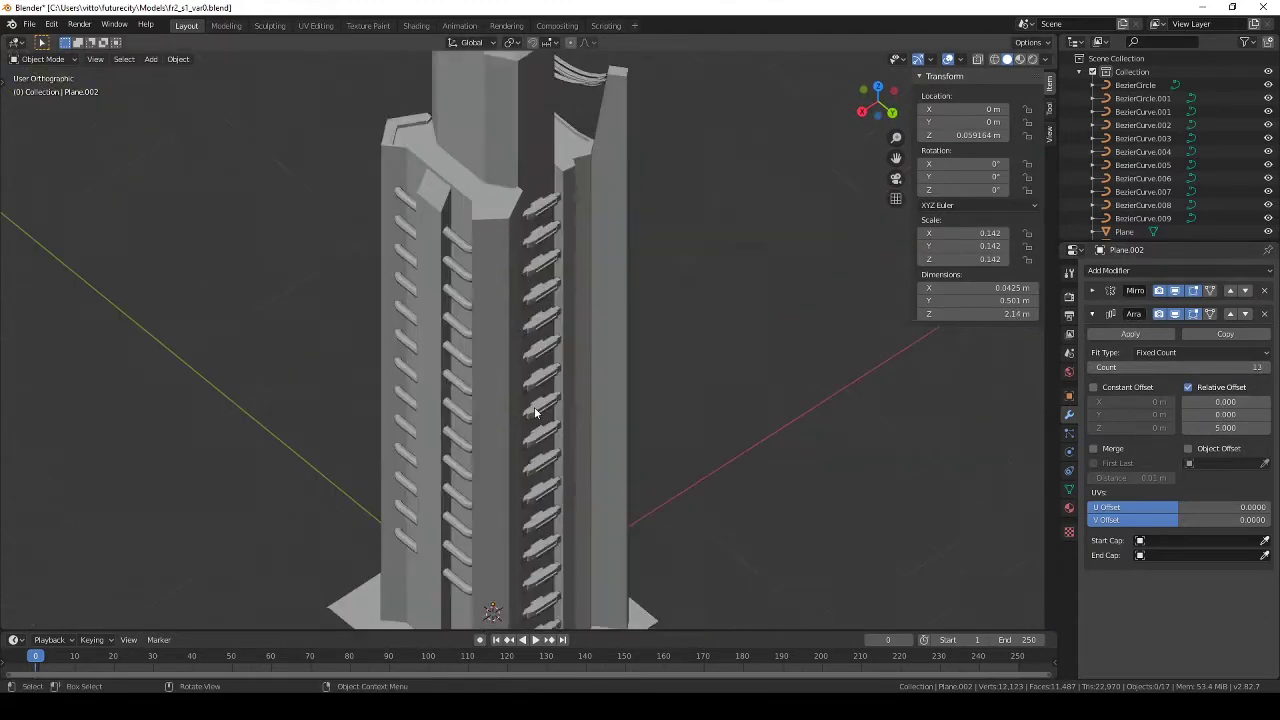
scroll(758, 407, "down", 3)
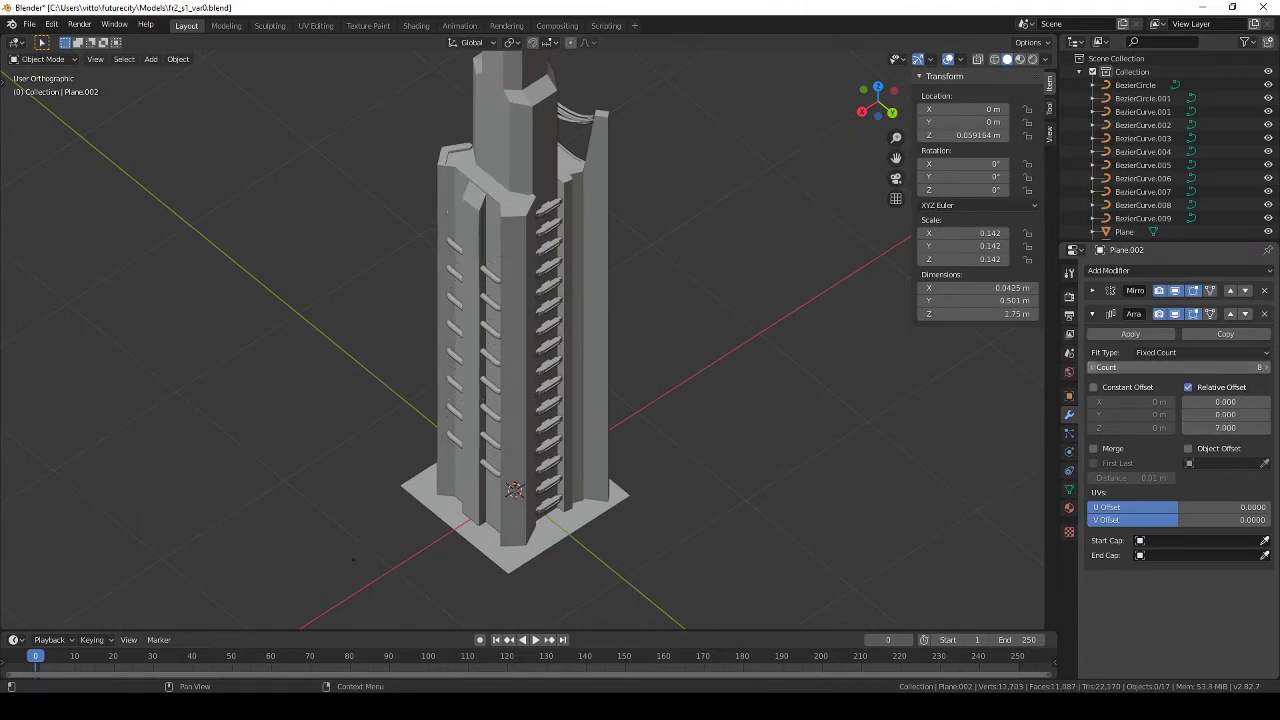
left_click_drag(1120, 367, 1100, 367)
mouse_move(515, 404)
middle_mouse_down()
mouse_move(807, 396)
mouse_move(501, 377)
middle_mouse_up()
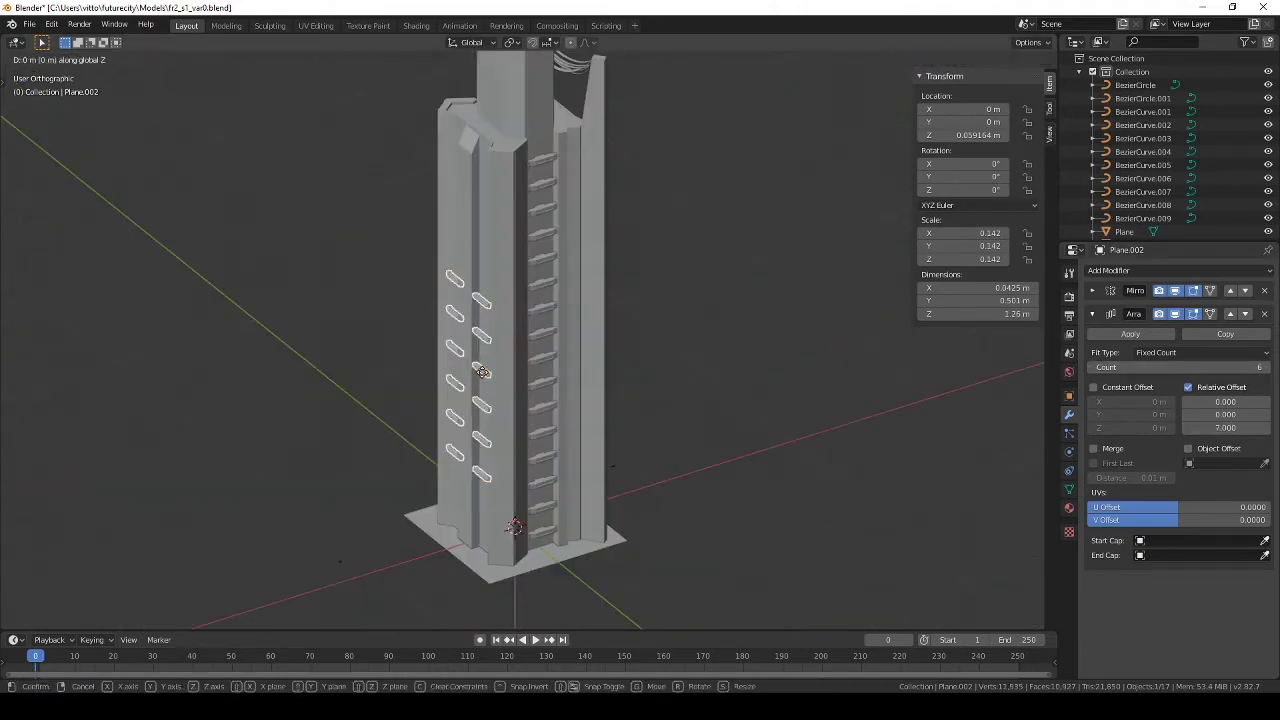
key("Escape")
Step: Select the tower body and add a loop cut near its base in Edit Mode
middle_click_drag(758, 402, 668, 436)
left_click(668, 436)
key("Tab")
scroll(599, 433, "up", 3)
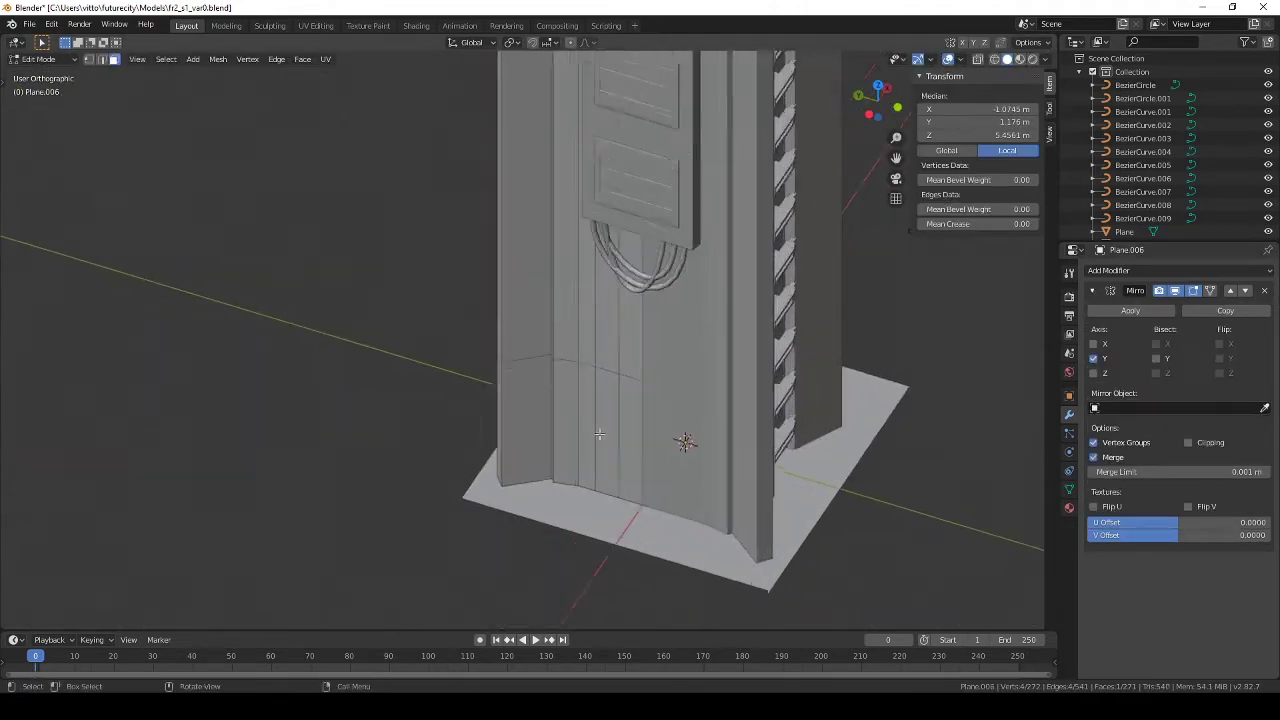
scroll(599, 433, "up", 1)
left_click(603, 441)
mouse_move(611, 405)
middle_mouse_down()
mouse_move(600, 486)
mouse_move(614, 423)
middle_mouse_up()
key("ctrl+r")
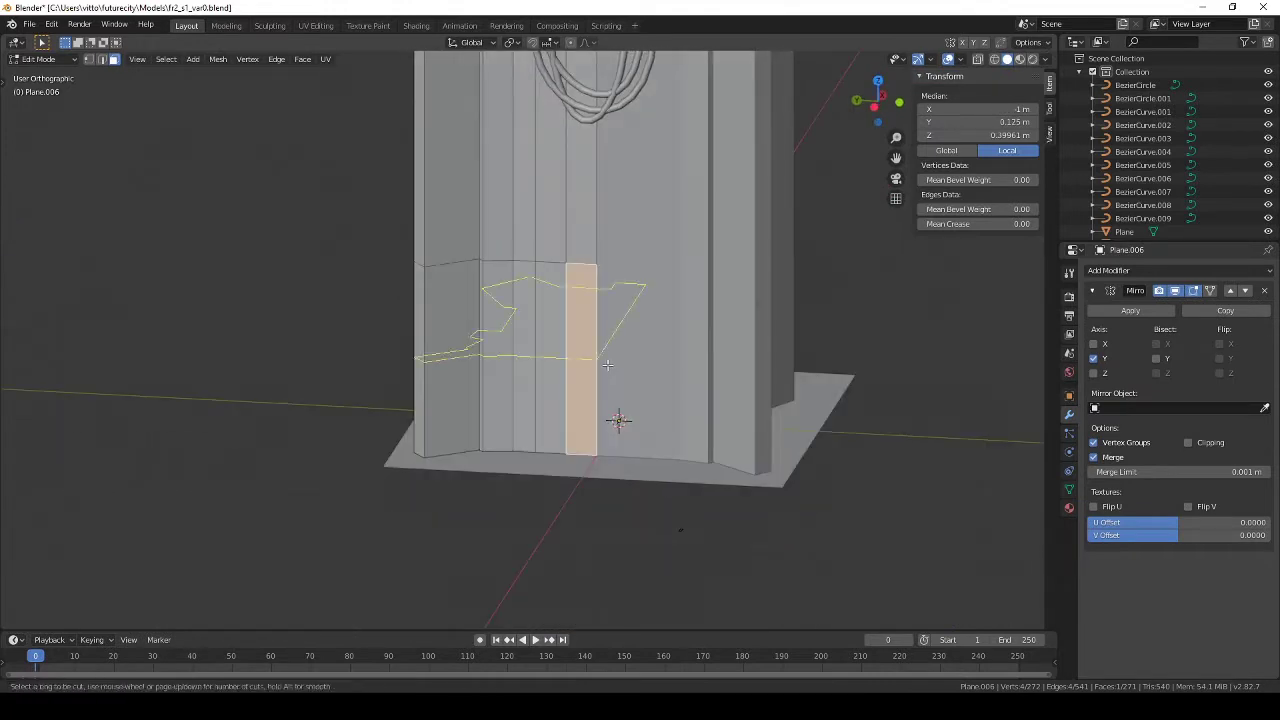
left_click(614, 423)
Step: Select the lower doorway faces at the base and delete them
left_click(115, 60)
left_click(566, 440)
scroll(714, 506, "up", 2)
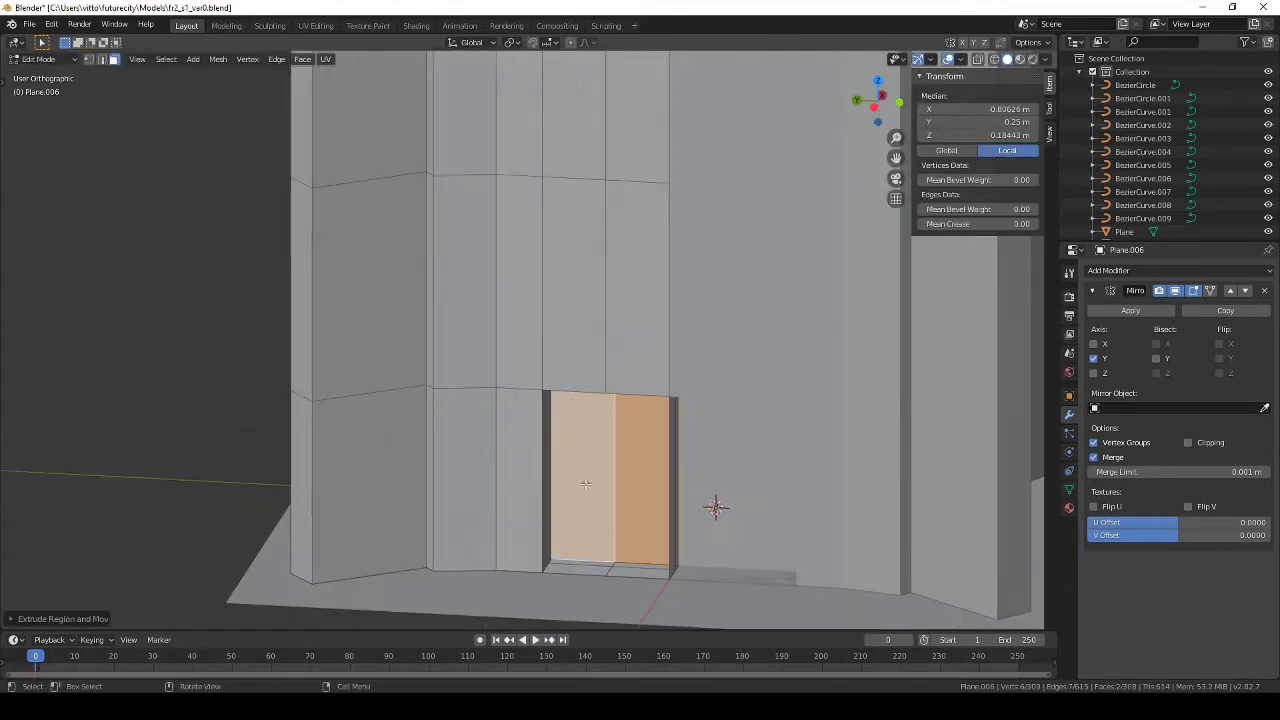
key("1")
key("Delete")
Step: Delete a stray vertex beside the doorway and straighten the door edge vertices
middle_click_drag(665, 567, 620, 530)
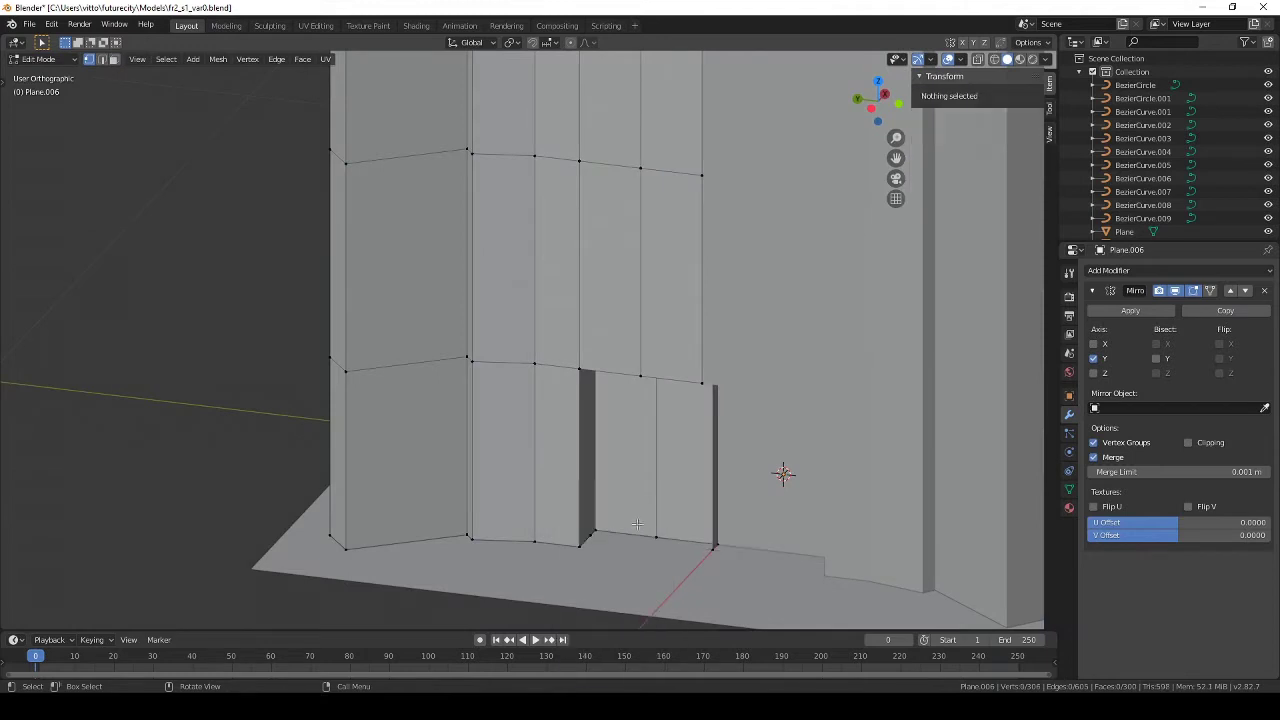
left_click(713, 547)
key("x")
left_click(696, 517)
scroll(651, 537, "down", 3)
scroll(640, 394, "up", 3)
left_click(544, 499)
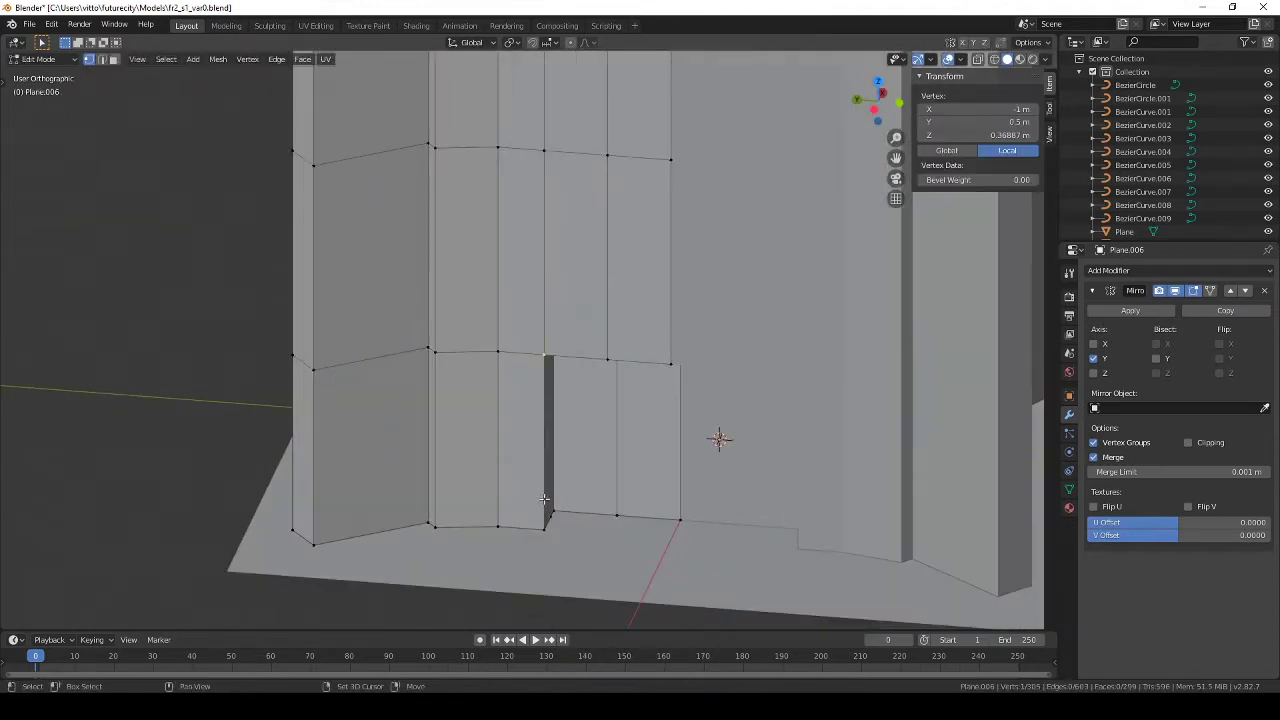
left_click(632, 488)
key("KP_1")
middle_click_drag(632, 488, 631, 554)
left_click(665, 545)
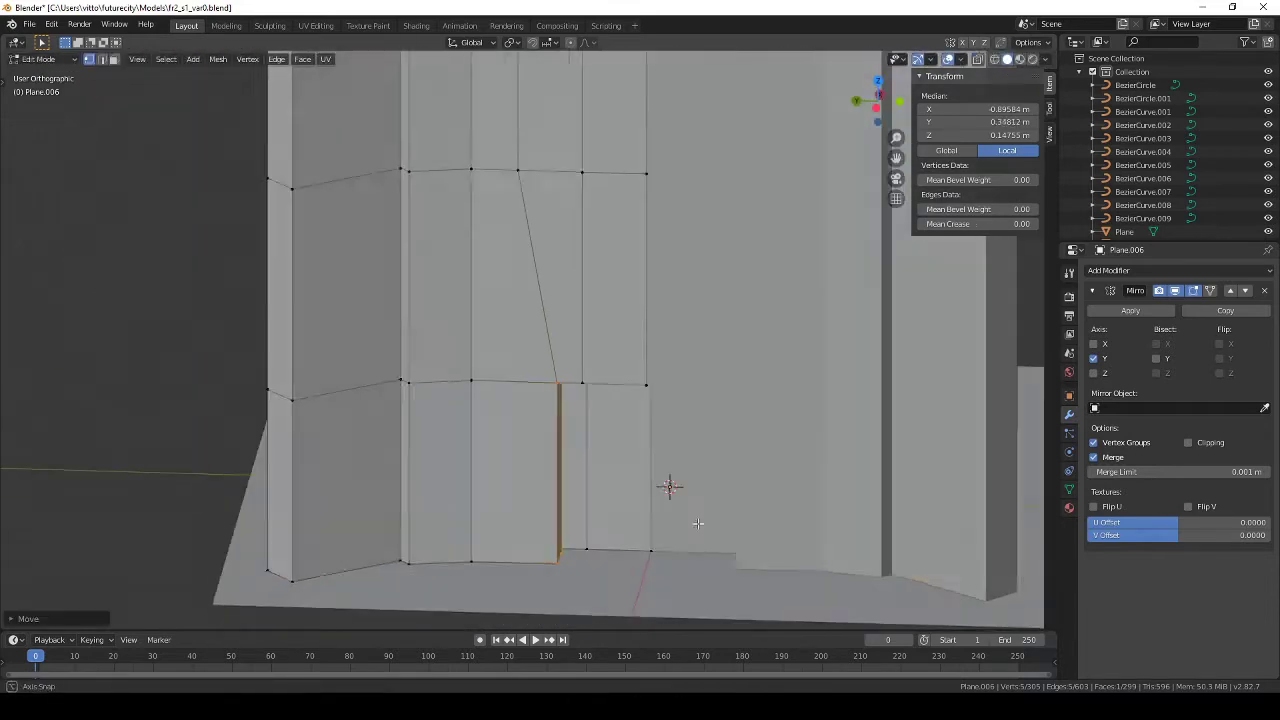
middle_click_drag(671, 500, 593, 443)
mouse_move(619, 297)
middle_mouse_down()
mouse_move(640, 380)
mouse_move(698, 410)
mouse_move(535, 433)
middle_mouse_up()
Step: Delete only edges and faces at the doorway and move its side edge into line
key("Tab")
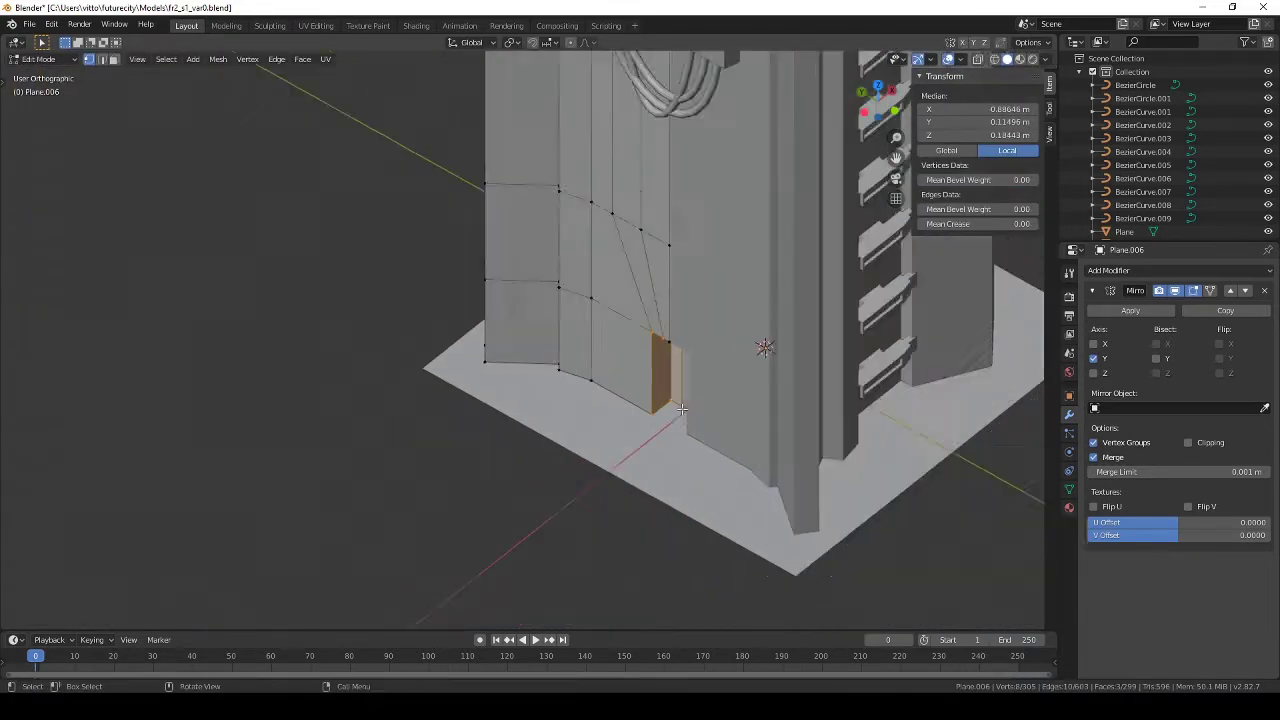
key("Tab")
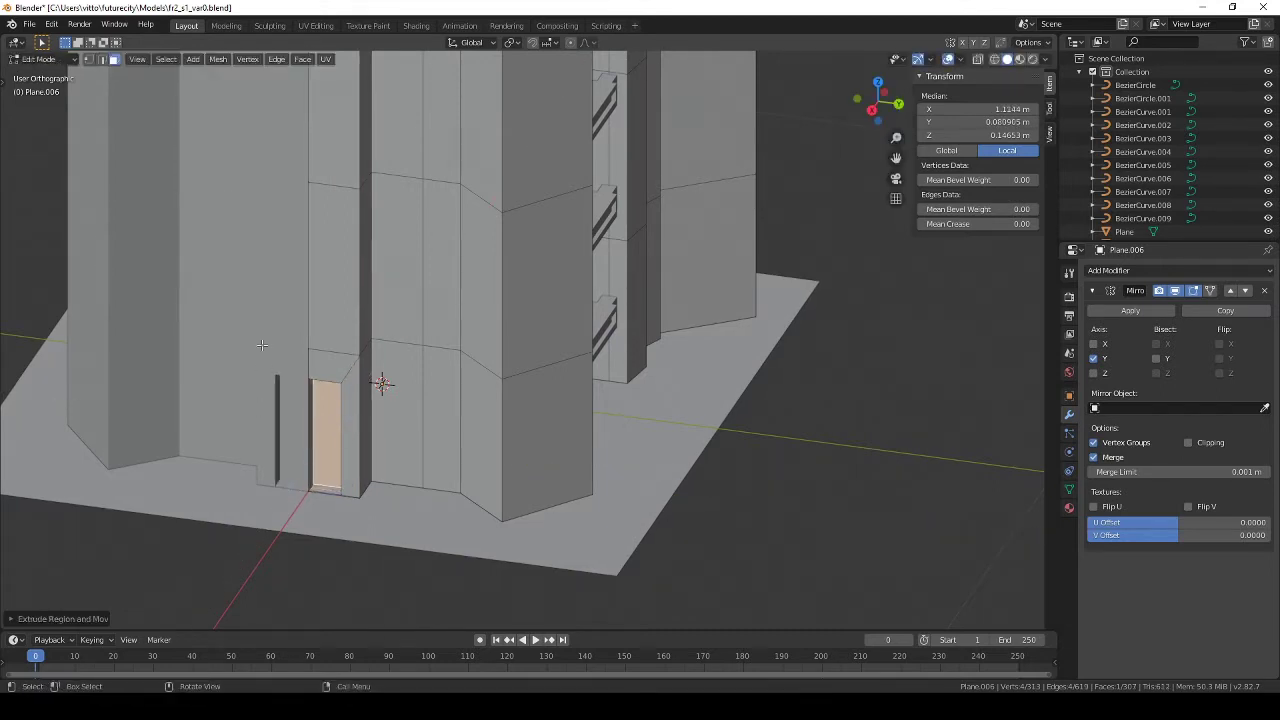
scroll(300, 400, "up", 5)
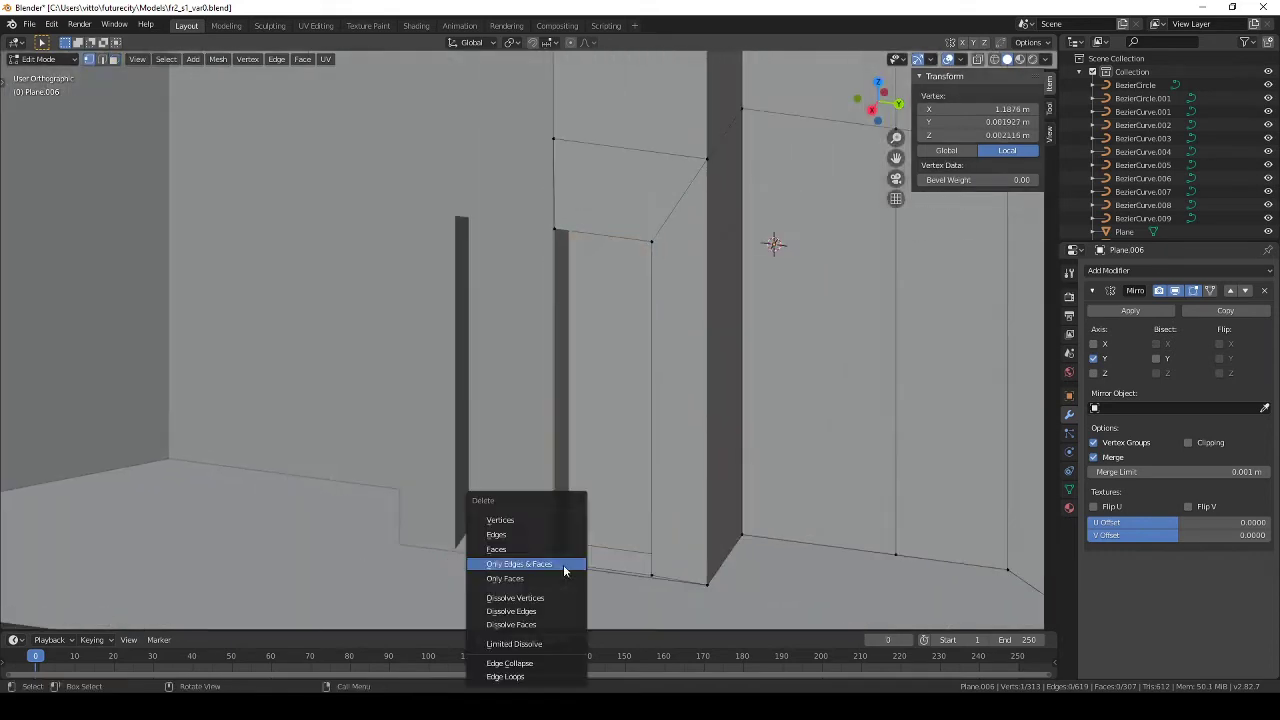
left_click(551, 530)
middle_click_drag(551, 530, 590, 565)
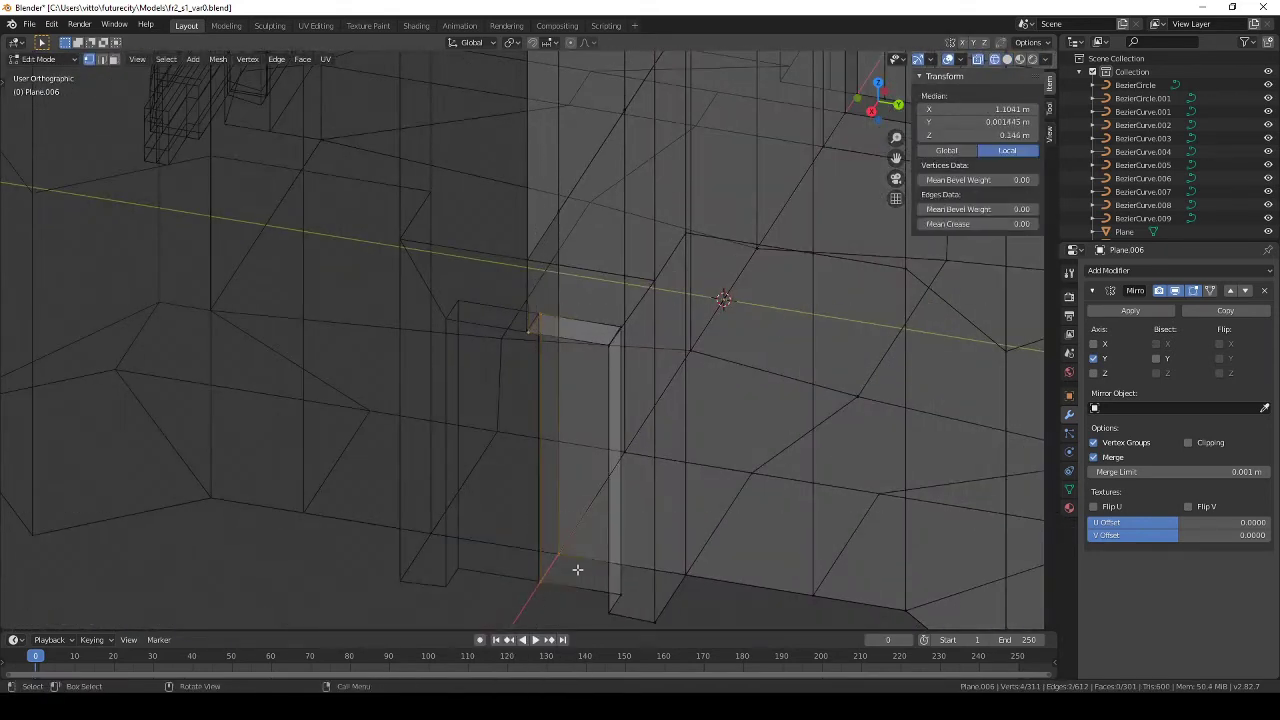
key("alt+z")
key("g")
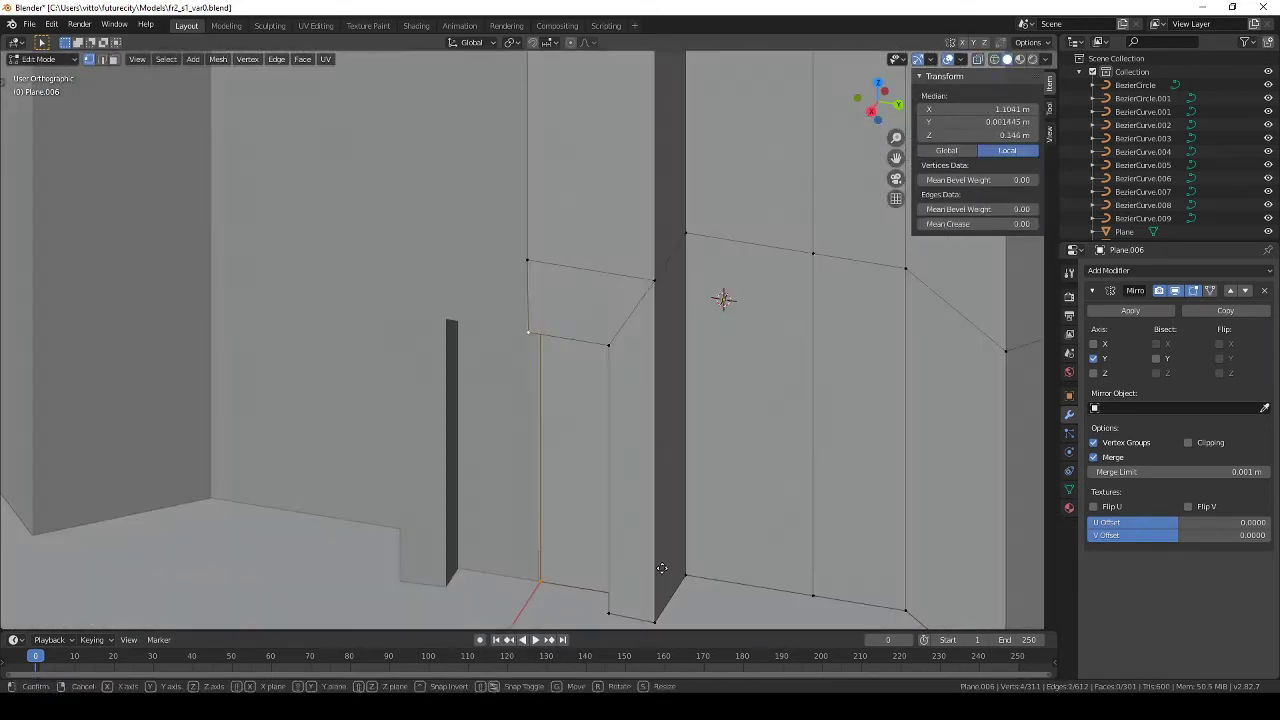
left_click(661, 568)
Step: Return to Object Mode and save the file
key("Tab")
scroll(684, 404, "down", 5)
scroll(552, 336, "down", 3)
scroll(480, 360, "down", 2)
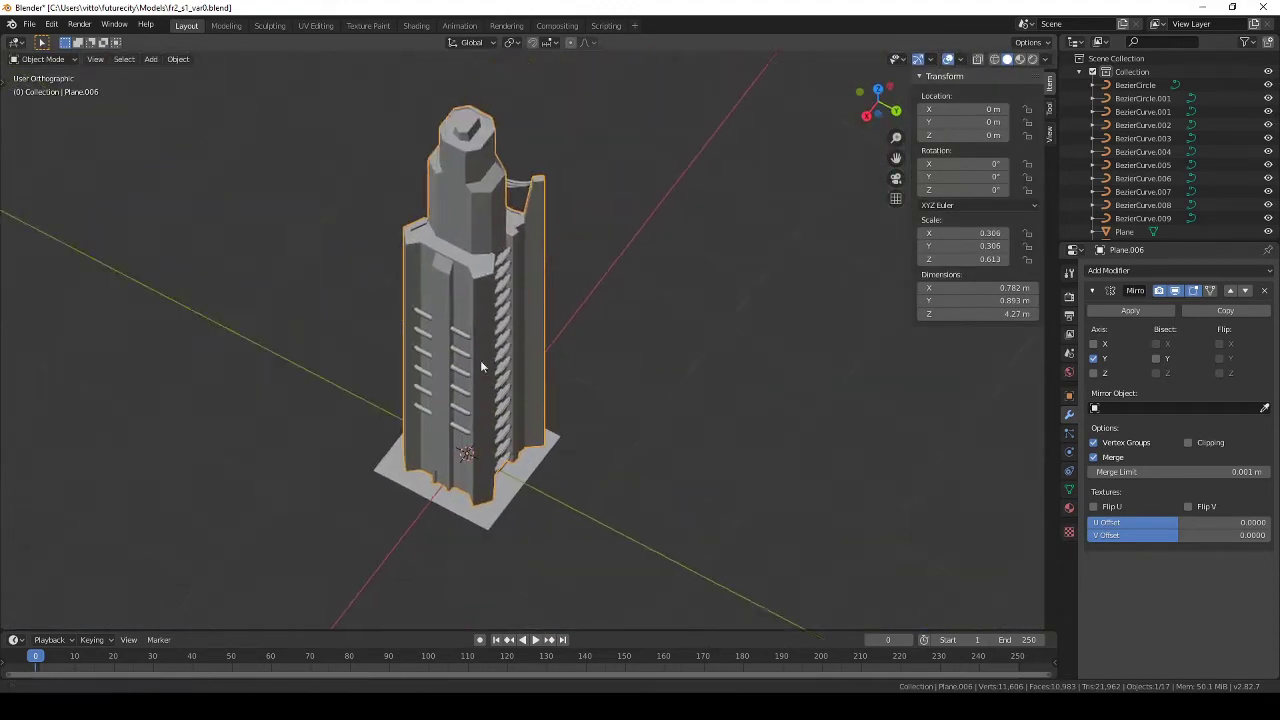
mouse_move(419, 270)
middle_mouse_down()
mouse_move(468, 335)
mouse_move(514, 306)
mouse_move(425, 340)
mouse_move(493, 395)
mouse_move(388, 372)
mouse_move(510, 297)
mouse_move(504, 315)
mouse_move(668, 320)
middle_mouse_up()
key("ctrl+s")
Step: Delete the selected object and save the file again
key("x")
left_click(740, 418)
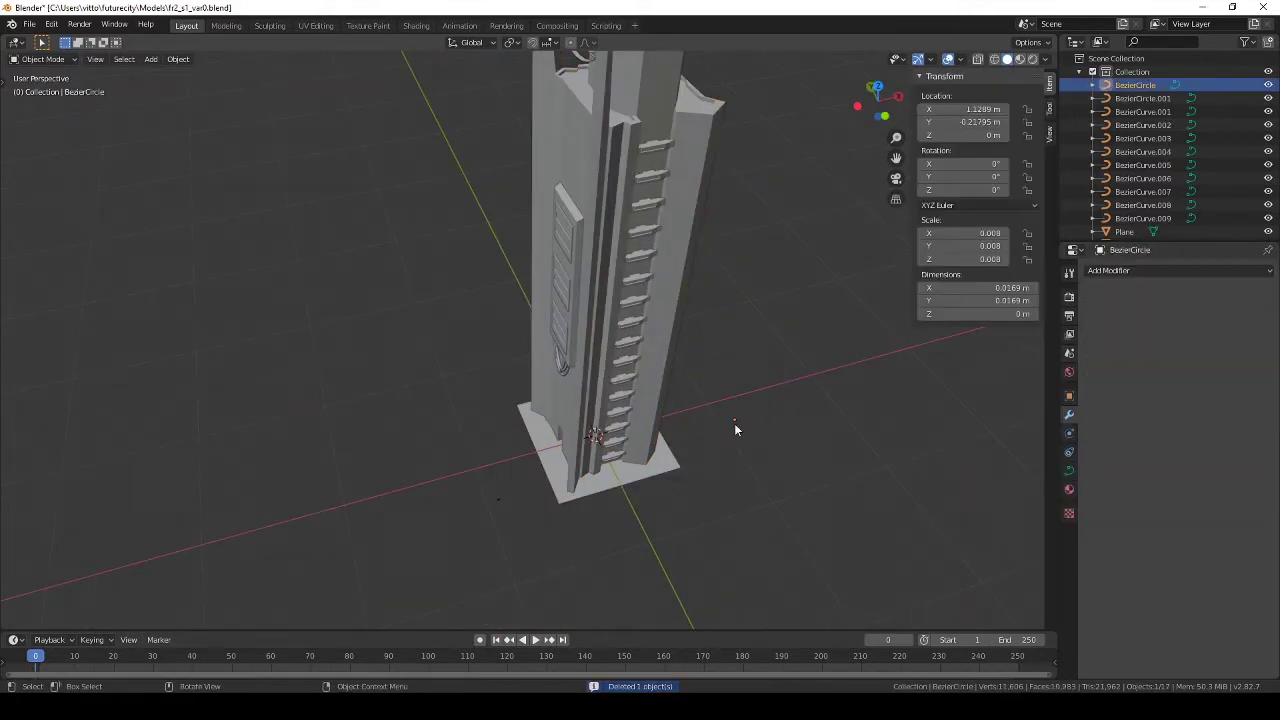
mouse_move(496, 505)
middle_mouse_down()
mouse_move(640, 327)
mouse_move(518, 260)
mouse_move(537, 254)
middle_mouse_up()
key("ctrl+s")
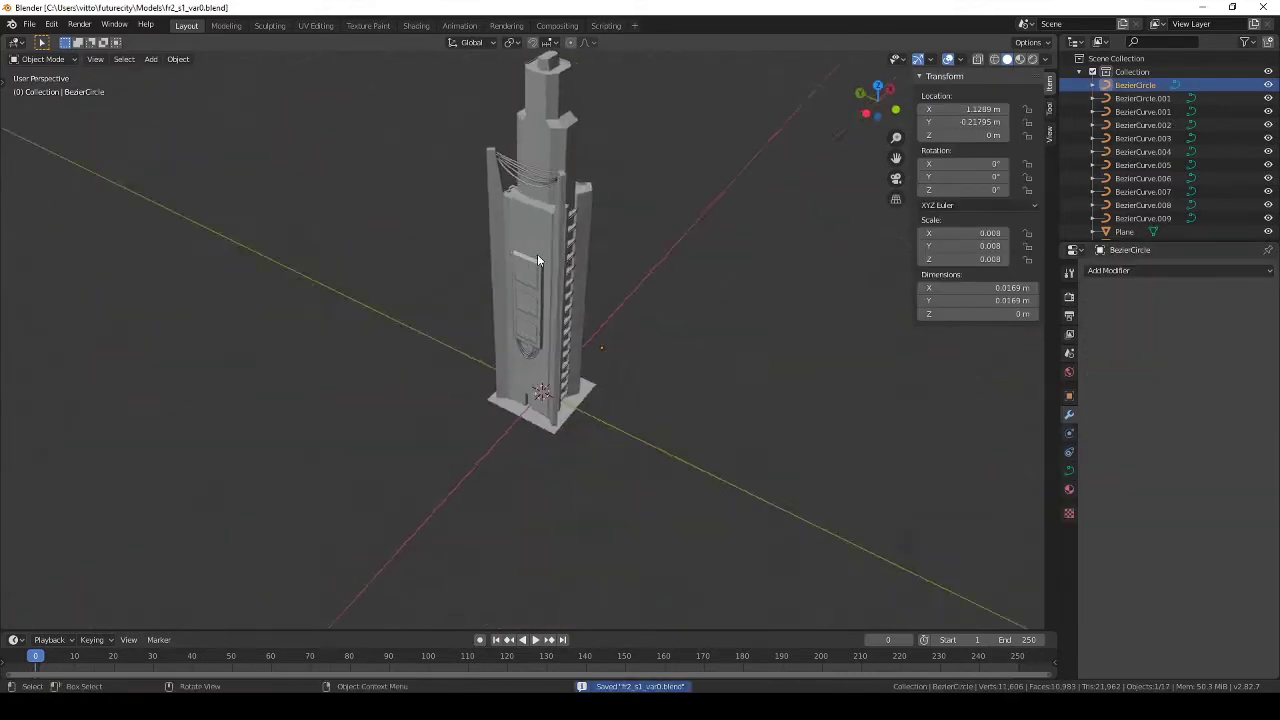
key("KP_7")
key("shift+a")
Step: Add a new text object and load the TextMeOne font file for it
left_click(467, 308)
left_click(1068, 470)
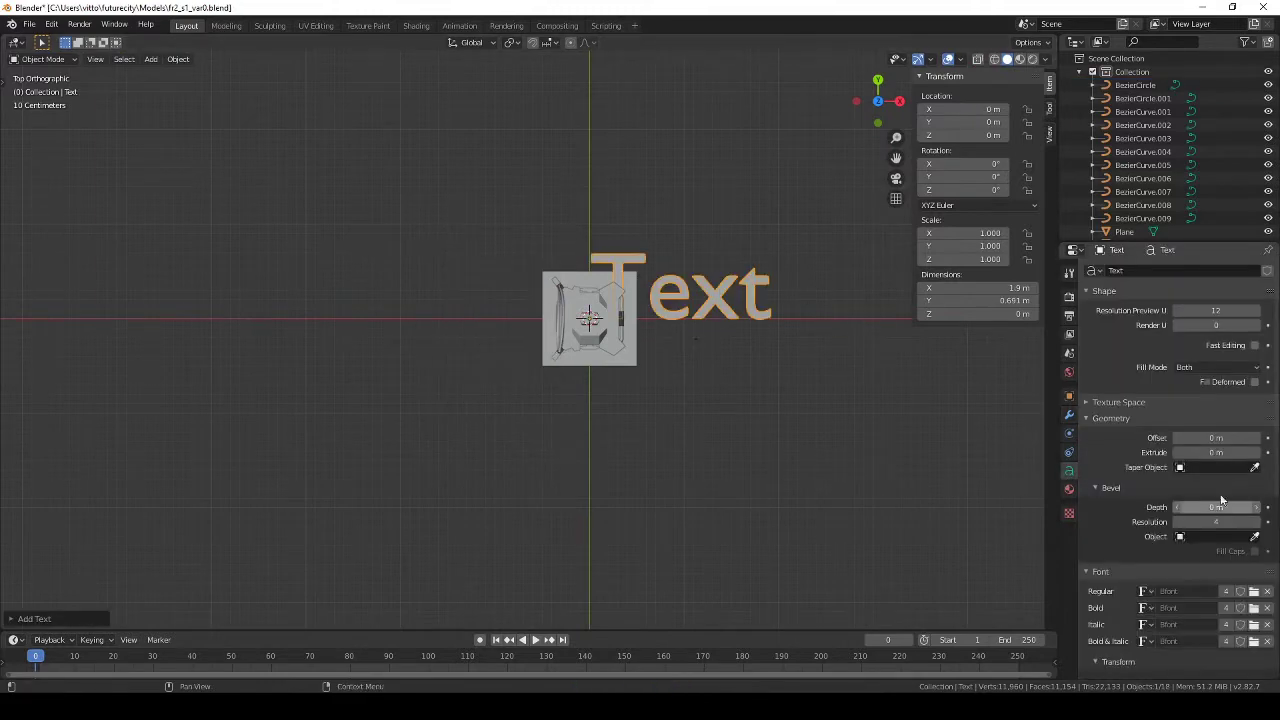
scroll(1127, 398, "down", 2)
left_click(1254, 511)
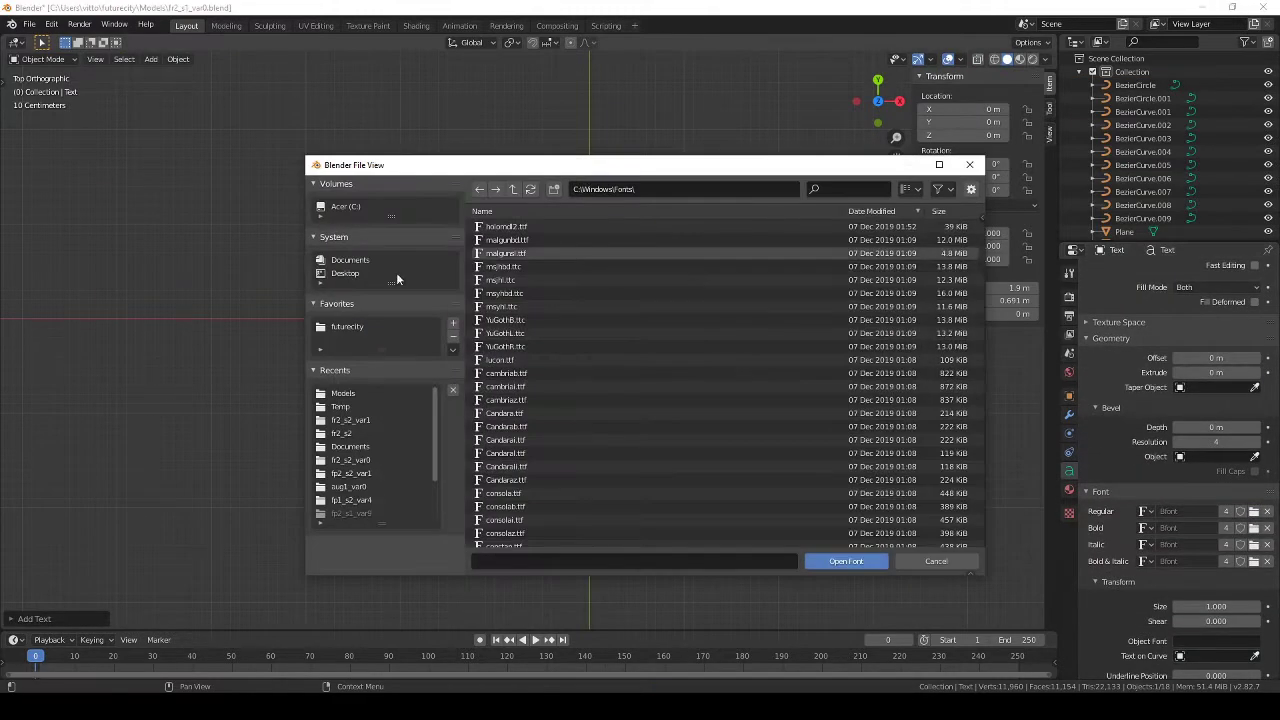
double_click(522, 413)
Step: Replace the default text so it reads NEURALTINK
key("Tab")
key("BackSpace")
key("BackSpace")
key("BackSpace")
key("BackSpace")
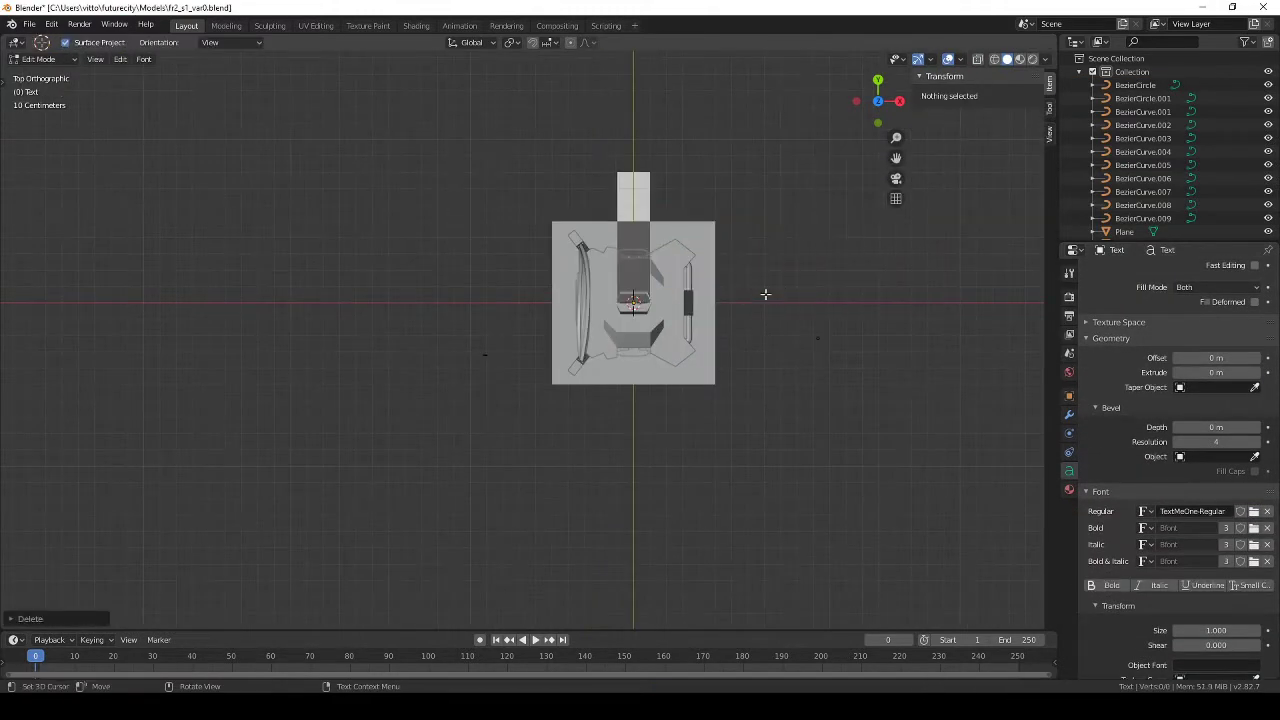
type("NEURALINK")
scroll(765, 294, "down", 3)
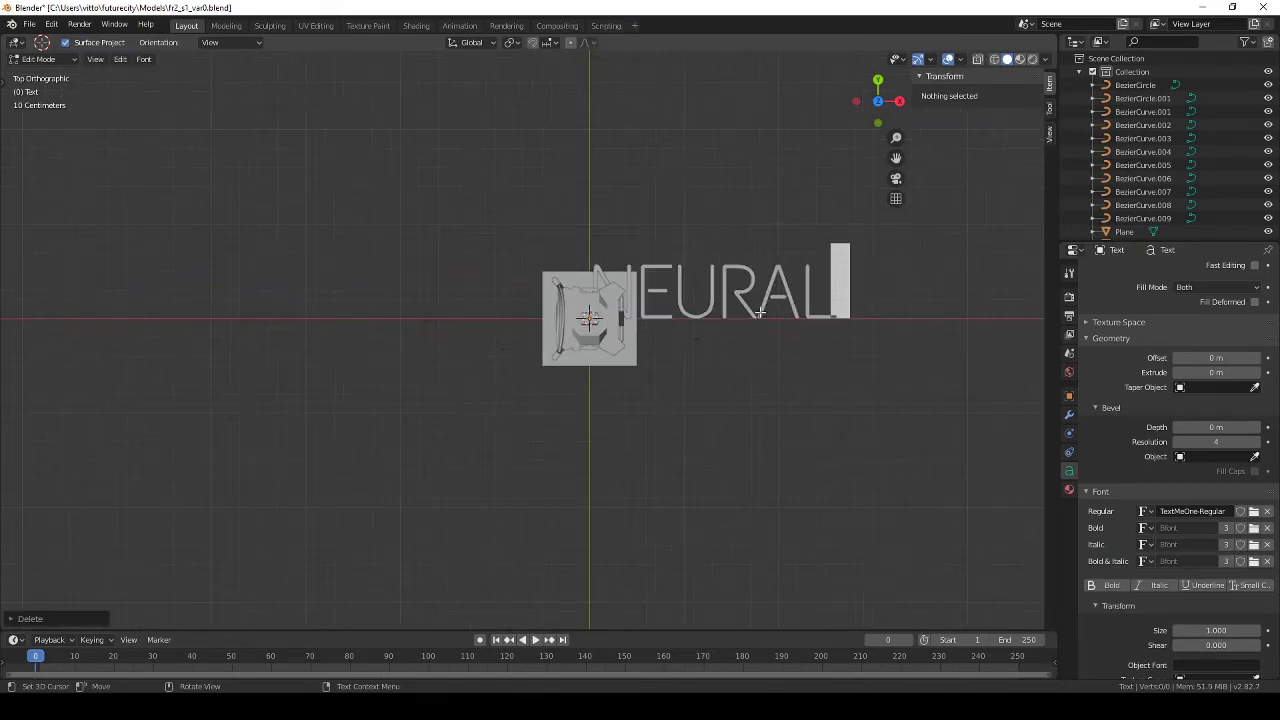
type("ALTINK")
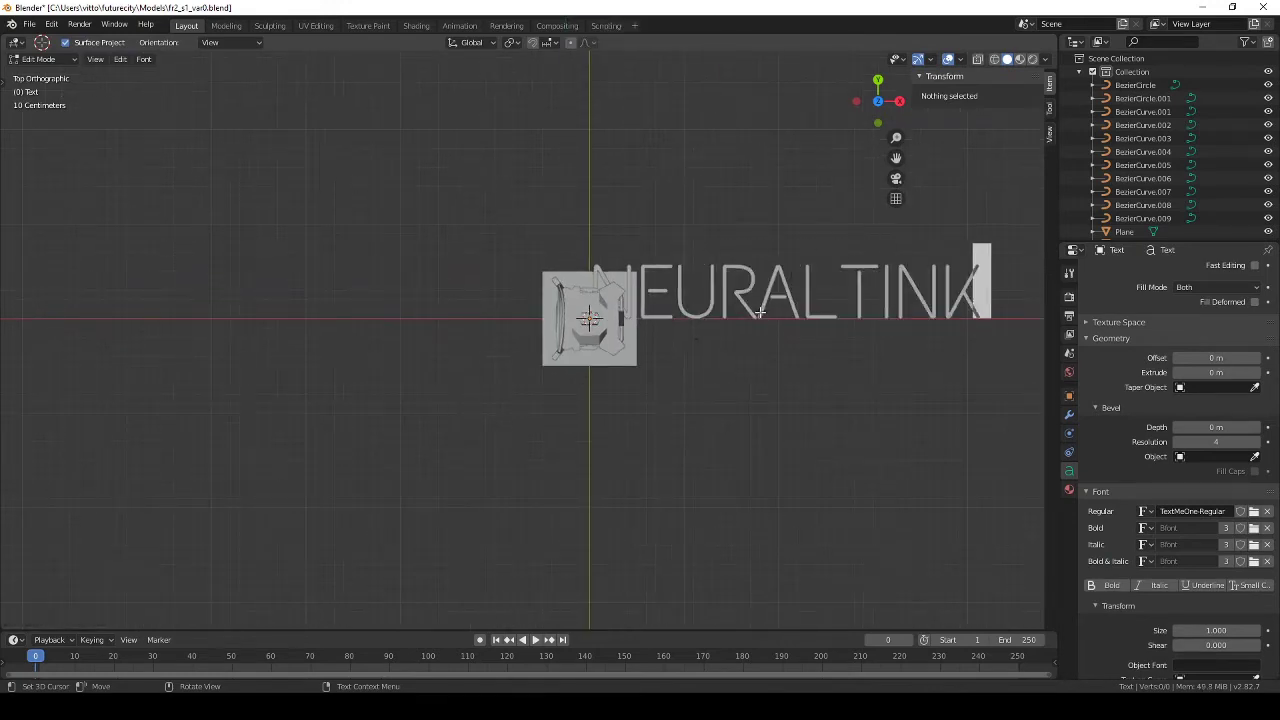
key("Tab")
Step: Shrink the text to about 0.138 scale and rotate it 90° on X to stand upright
key("s")
left_click(712, 362)
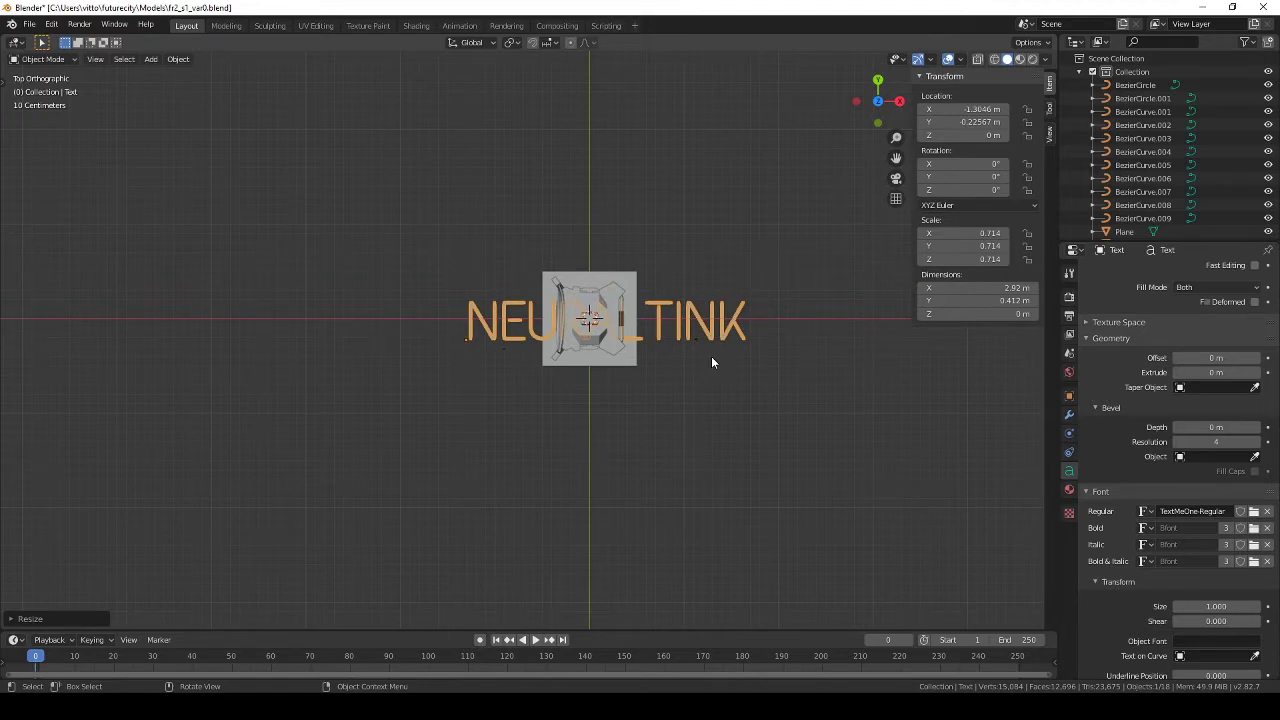
key("r")
key("KP_3")
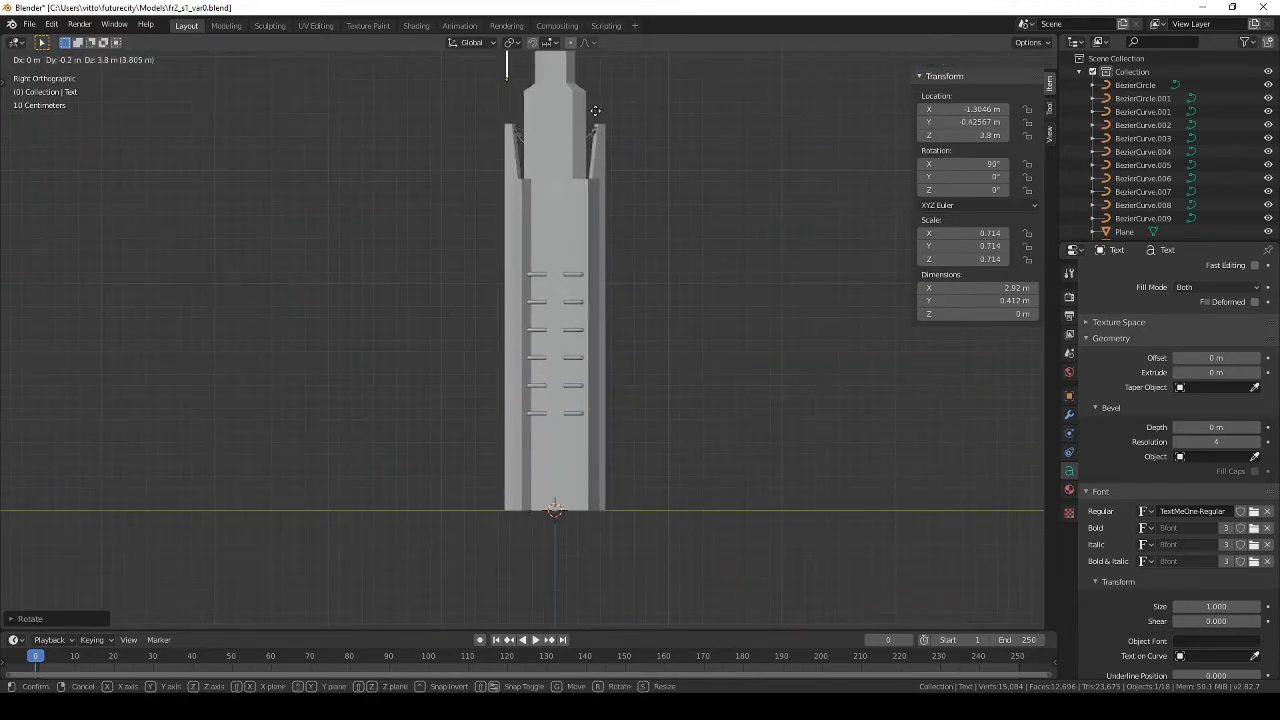
left_click(595, 110)
mouse_move(595, 110)
middle_mouse_down()
mouse_move(717, 234)
mouse_move(671, 211)
middle_mouse_up()
key("s")
left_click(605, 197)
left_click(693, 205)
Step: Move the text onto the tower's upper section and save the file
key("KP_7")
mouse_move(686, 400)
middle_mouse_down()
mouse_move(586, 309)
mouse_move(635, 284)
middle_mouse_up()
key("g")
left_click(628, 315)
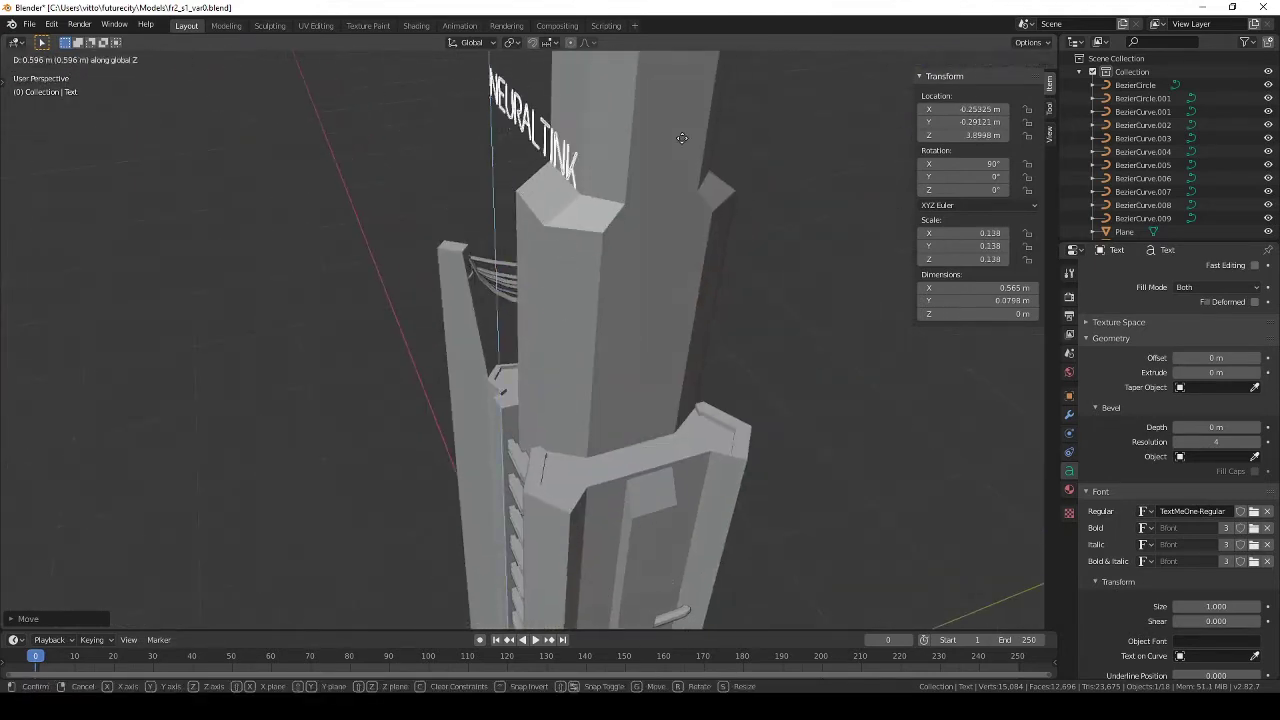
mouse_move(681, 138)
middle_mouse_down()
mouse_move(612, 438)
mouse_move(712, 279)
mouse_move(991, 394)
middle_mouse_up()
key("ctrl+s")
Step: Place a 180°-rotated copy, Text.001, on the opposite side of the tower
key("KP_7")
scroll(583, 438, "up", 4)
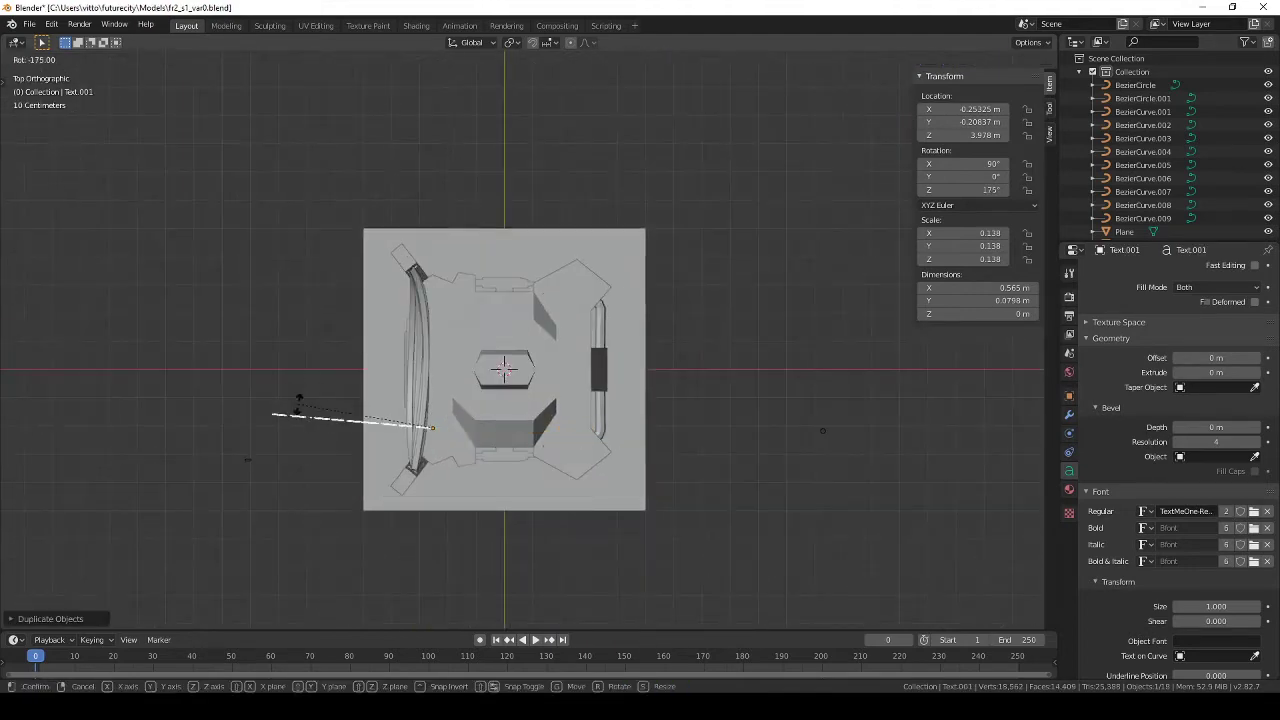
left_click(544, 432)
middle_click_drag(544, 432, 500, 260)
key("KP_7")
scroll(490, 239, "down", 2)
key("Escape")
mouse_move(620, 368)
middle_mouse_down()
mouse_move(428, 318)
mouse_move(577, 328)
mouse_move(581, 253)
mouse_move(485, 254)
middle_mouse_up()
scroll(300, 75, "up", 3)
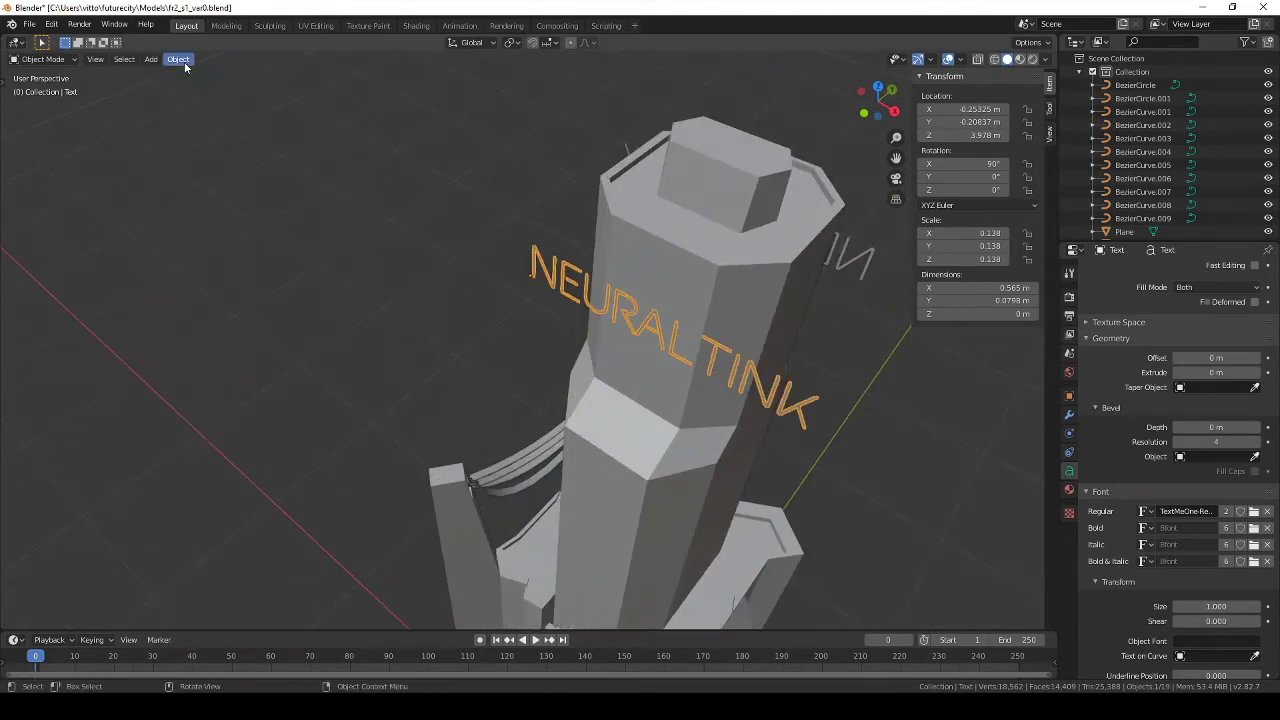
left_click(178, 59)
key("Escape")
Step: Convert the NEURALTINK text into a curve via Object > Convert and view it from the front
left_click(178, 59)
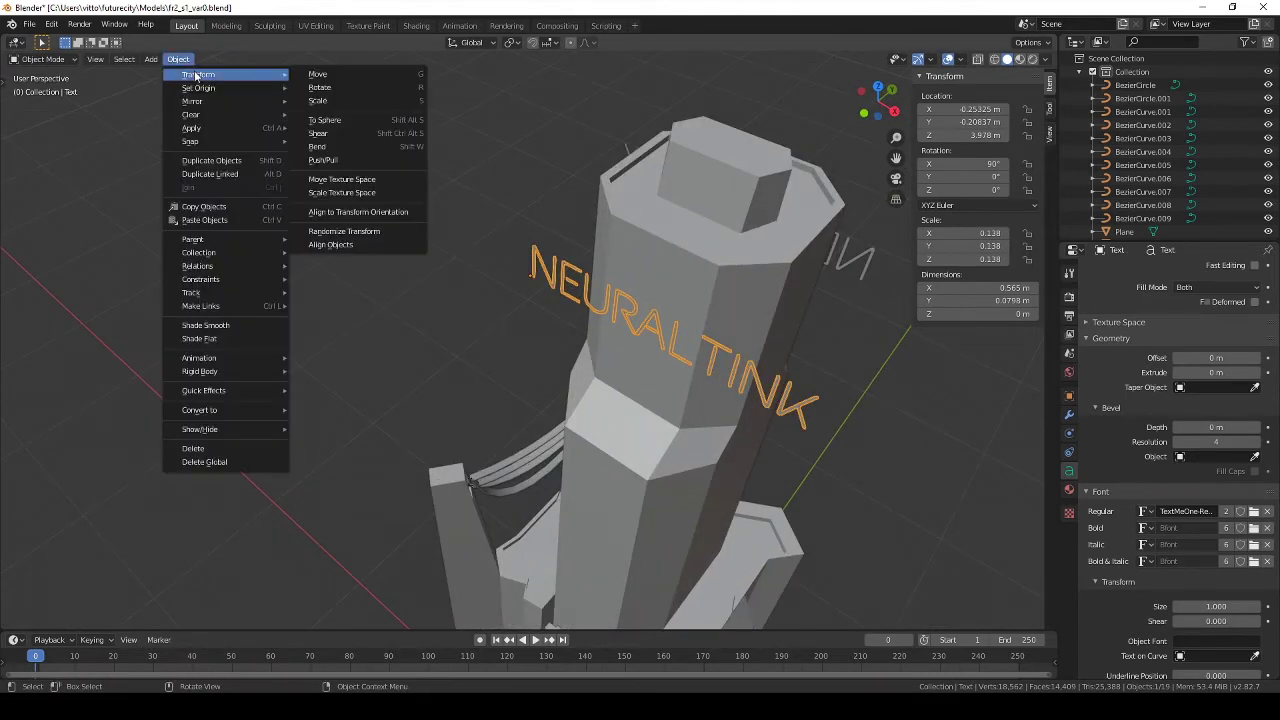
mouse_move(200, 410)
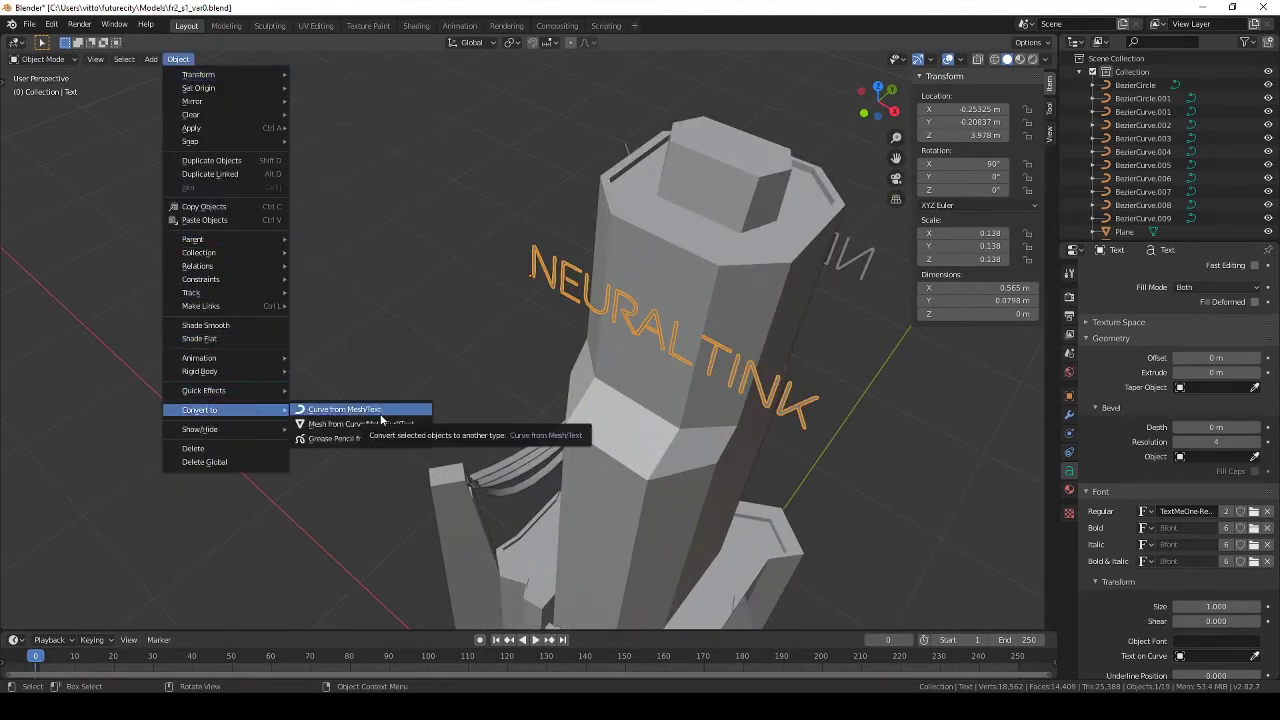
left_click(360, 409)
key("Tab")
key("KP_1")
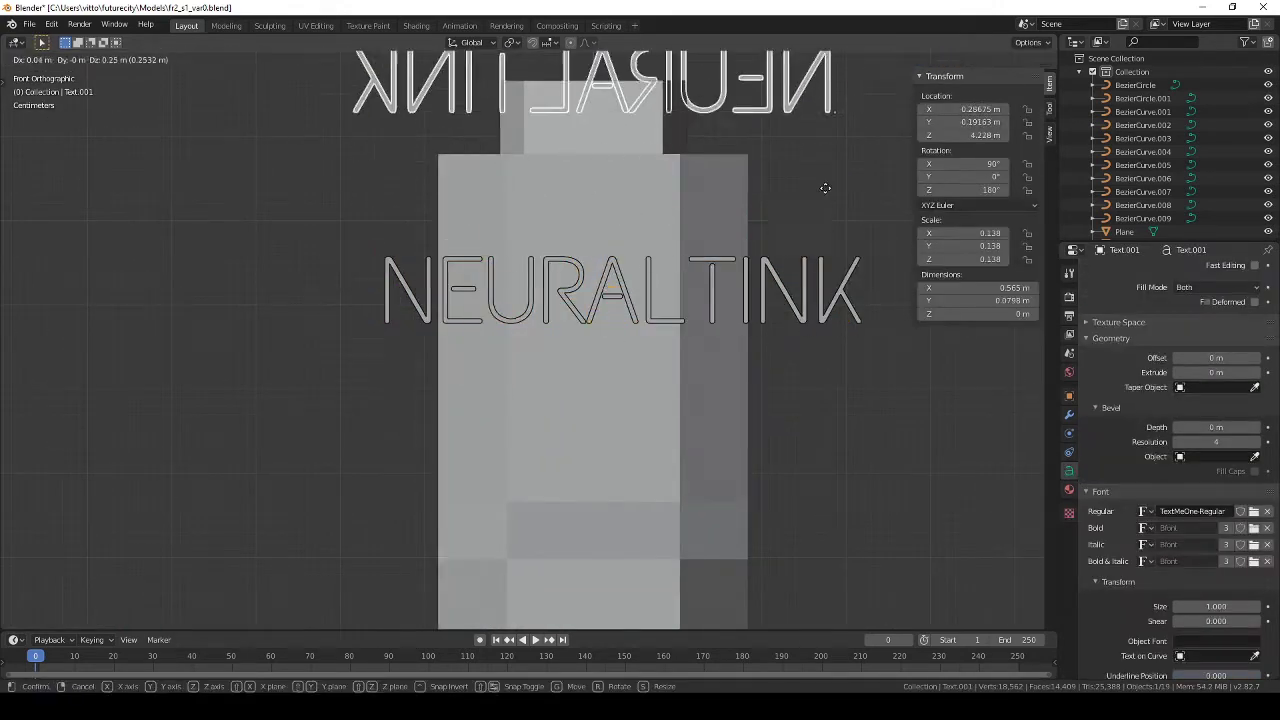
scroll(413, 334, "up", 4)
scroll(413, 334, "up", 4)
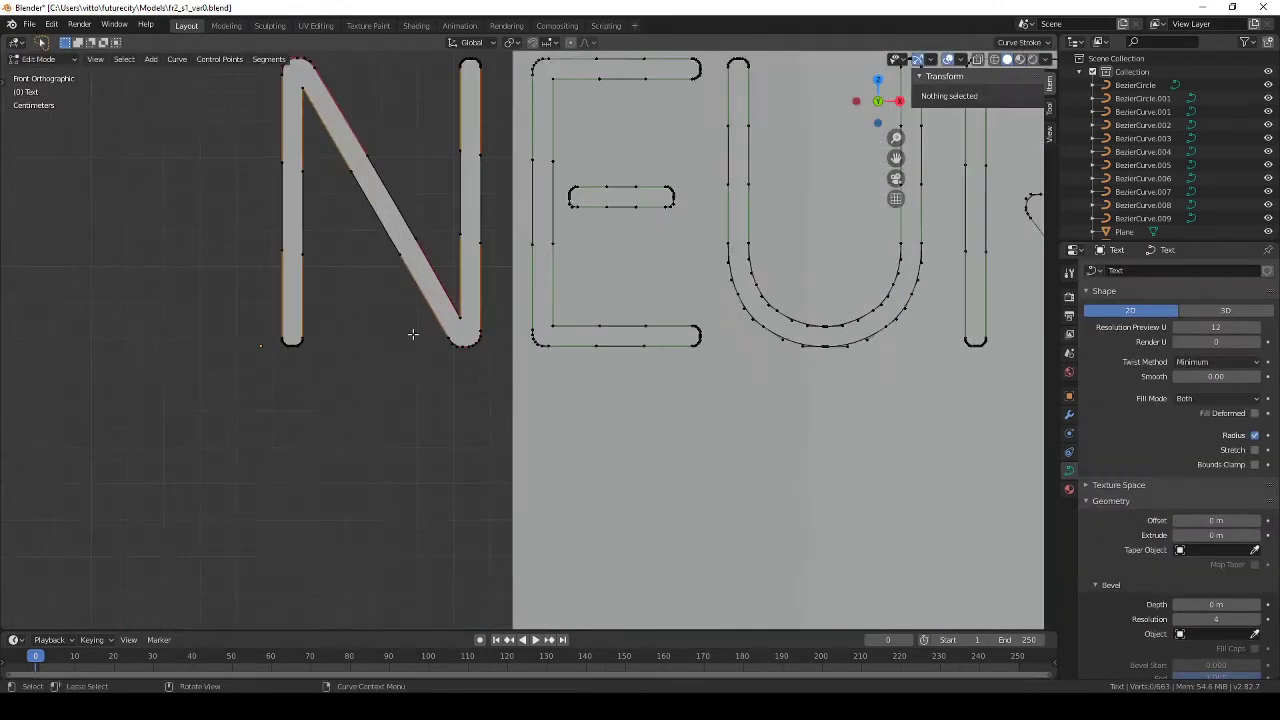
Step: Add a Bevel modifier with 0.1 m offset and inspect the curve's control points
left_click(1069, 414)
left_click(1180, 270)
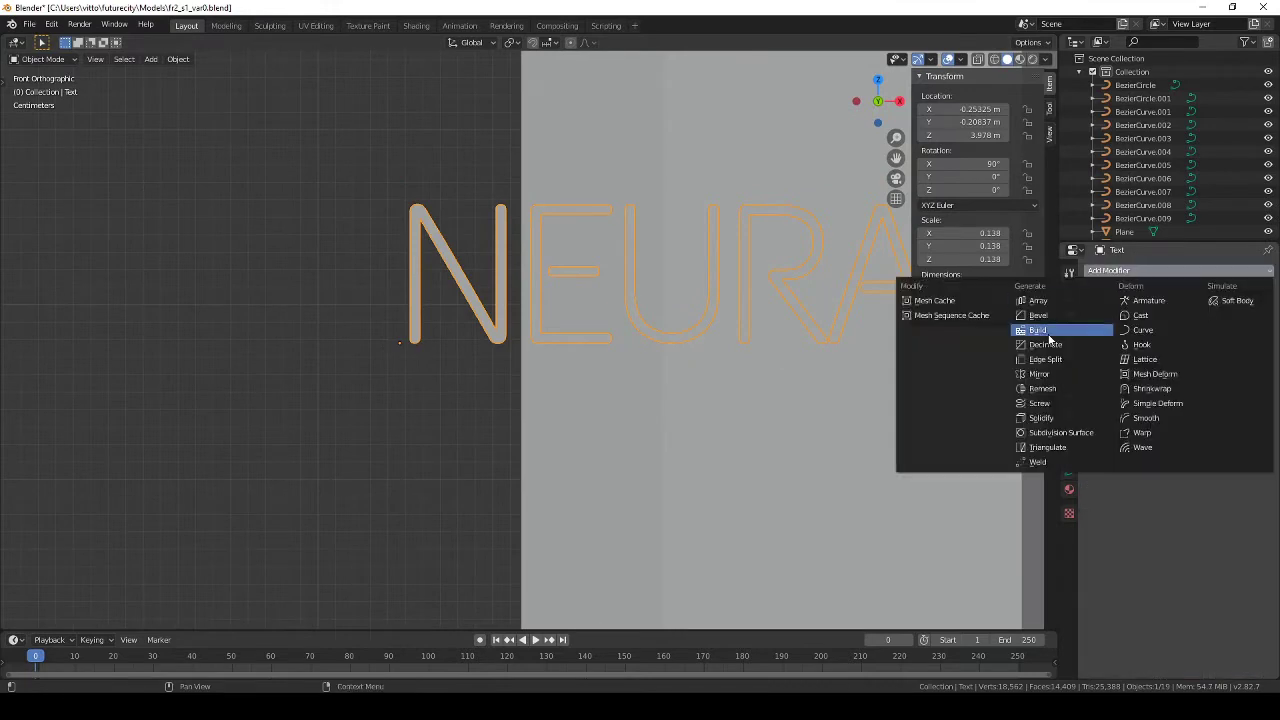
left_click(1038, 315)
mouse_move(566, 289)
middle_mouse_down()
mouse_move(552, 420)
mouse_move(518, 453)
middle_mouse_up()
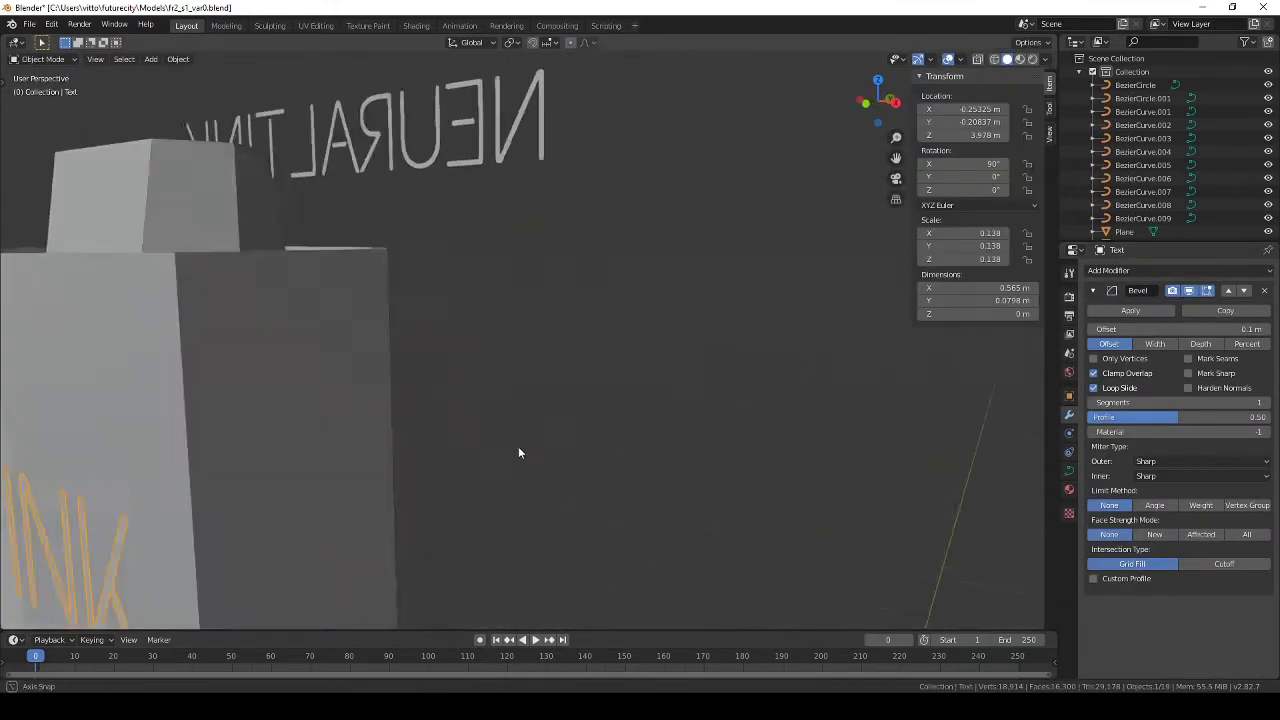
key("Tab")
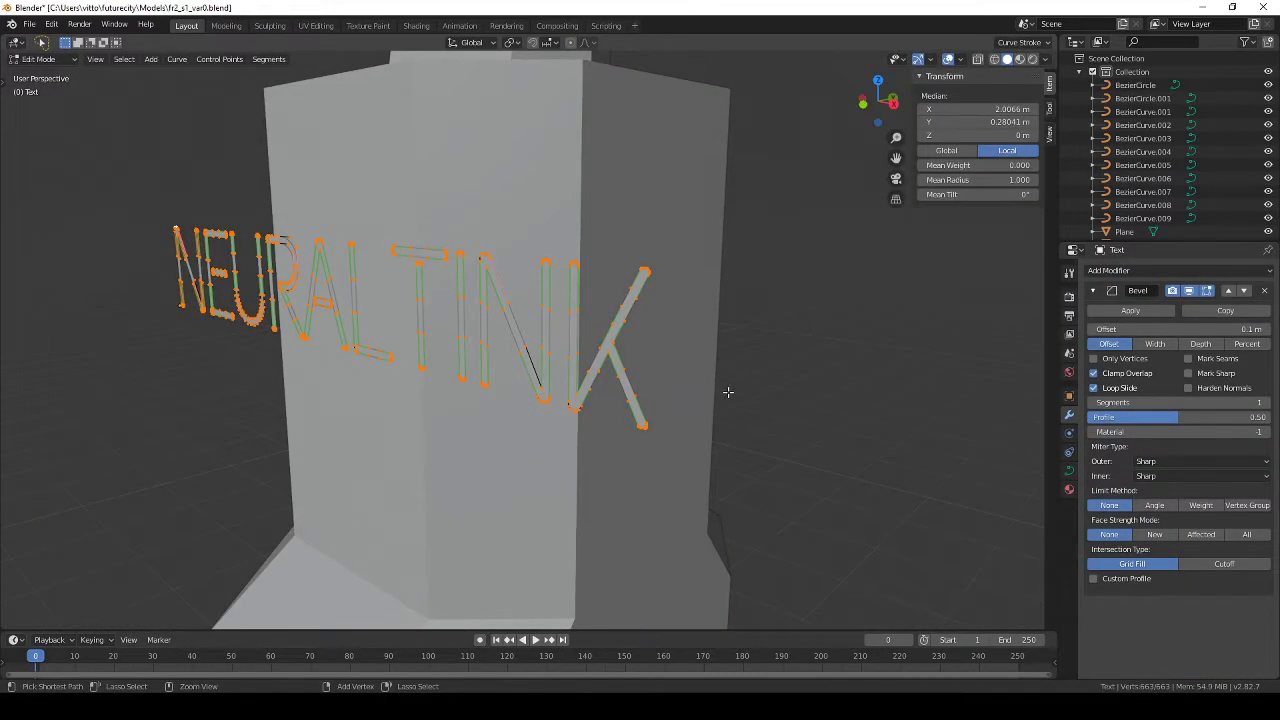
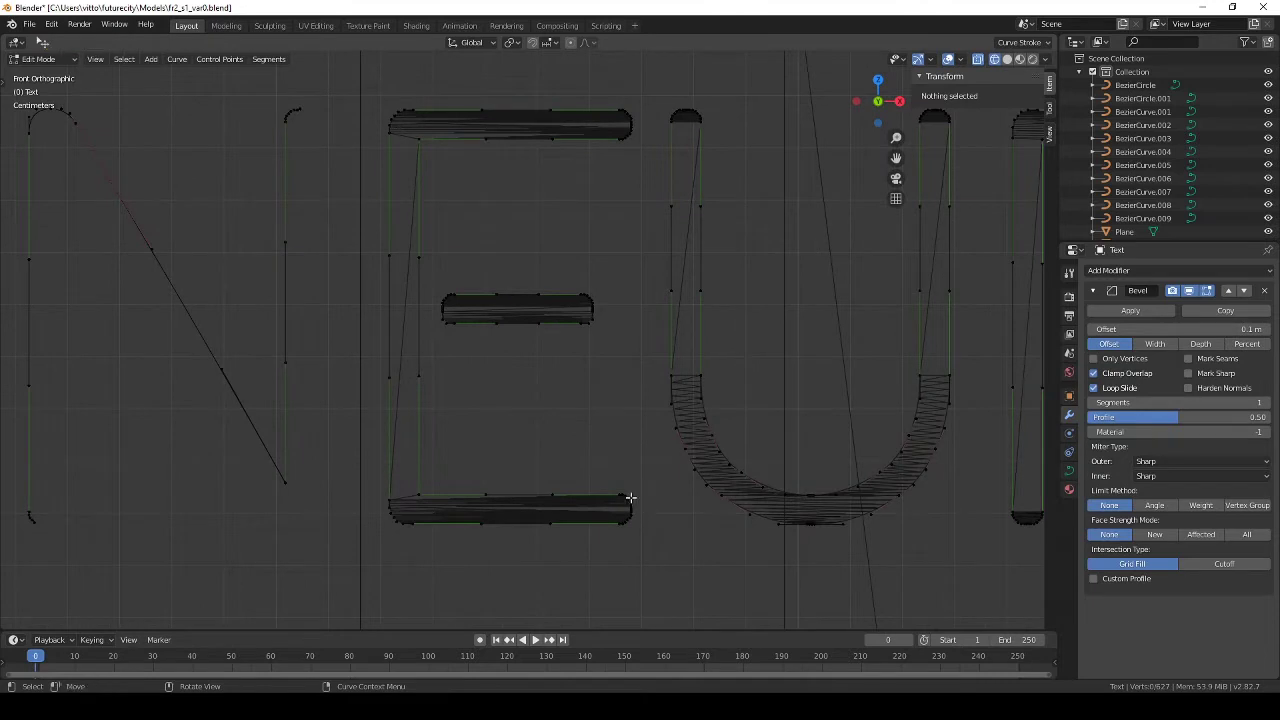
Step: Delete the E's bottom and top bar segments so the letter becomes a thin outline
left_click(630, 497)
left_click(573, 478)
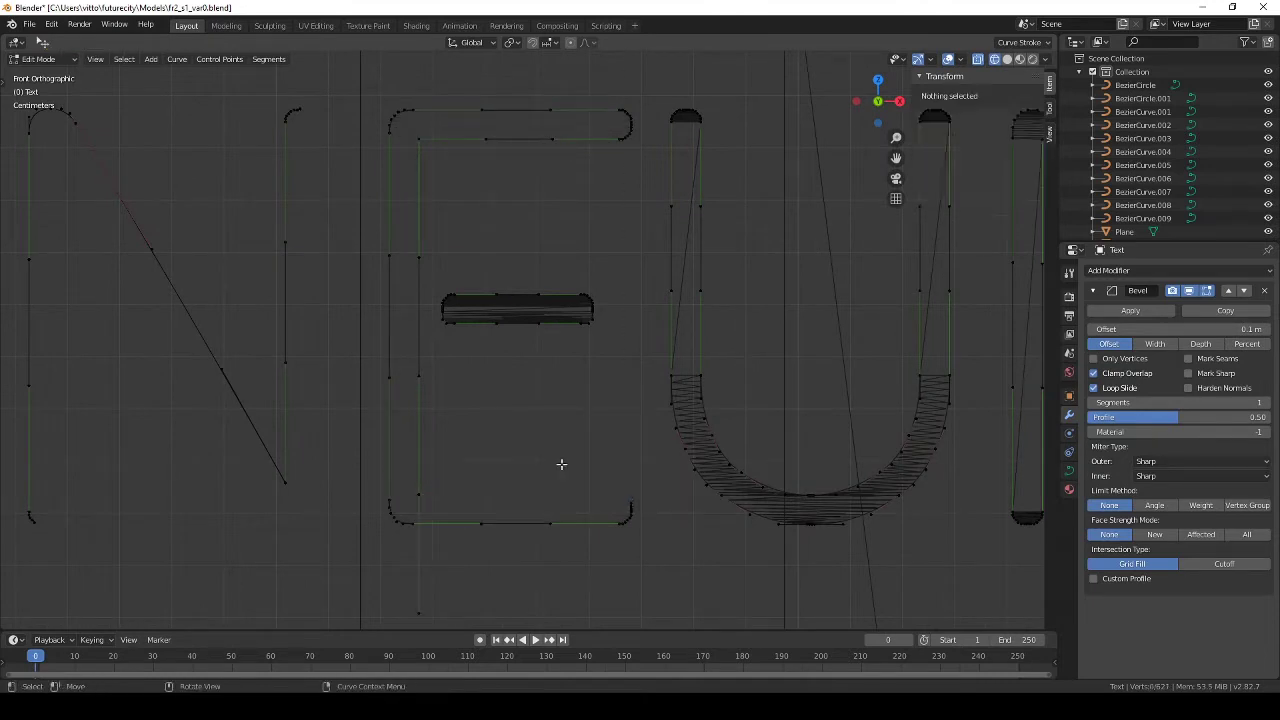
left_click(424, 491)
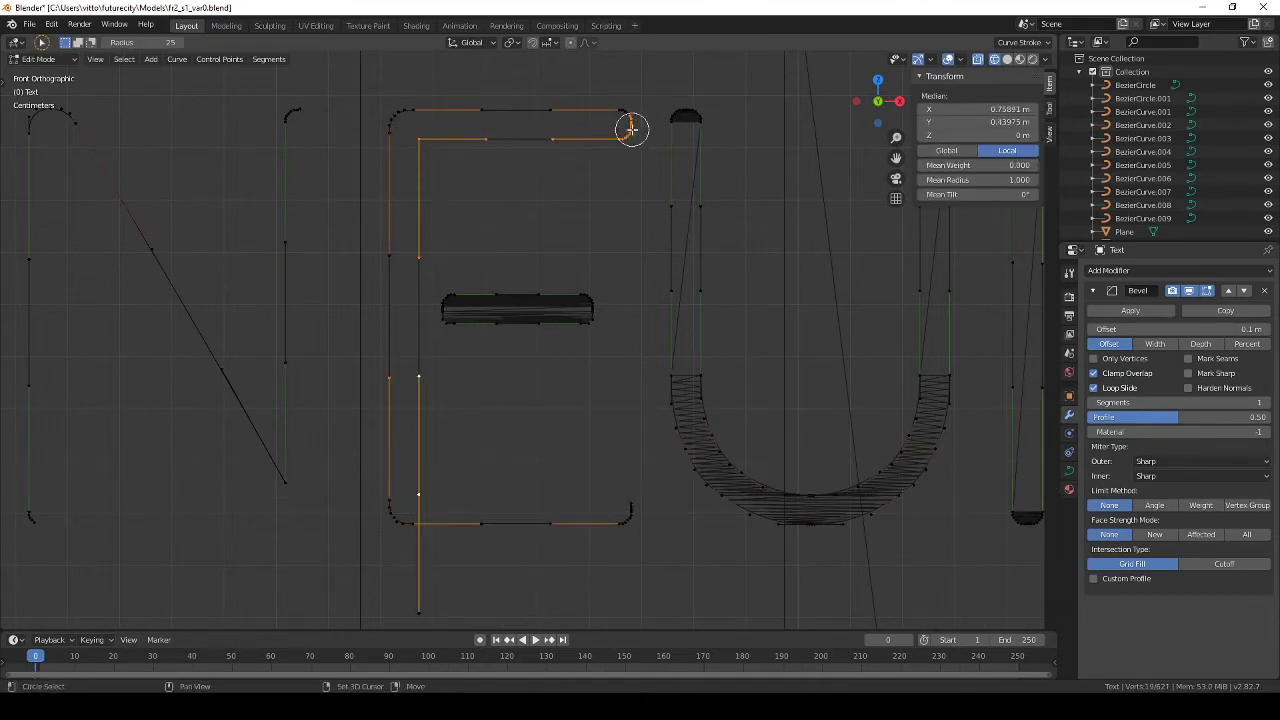
left_click(594, 366)
left_click(630, 507)
key("x")
left_click(663, 491)
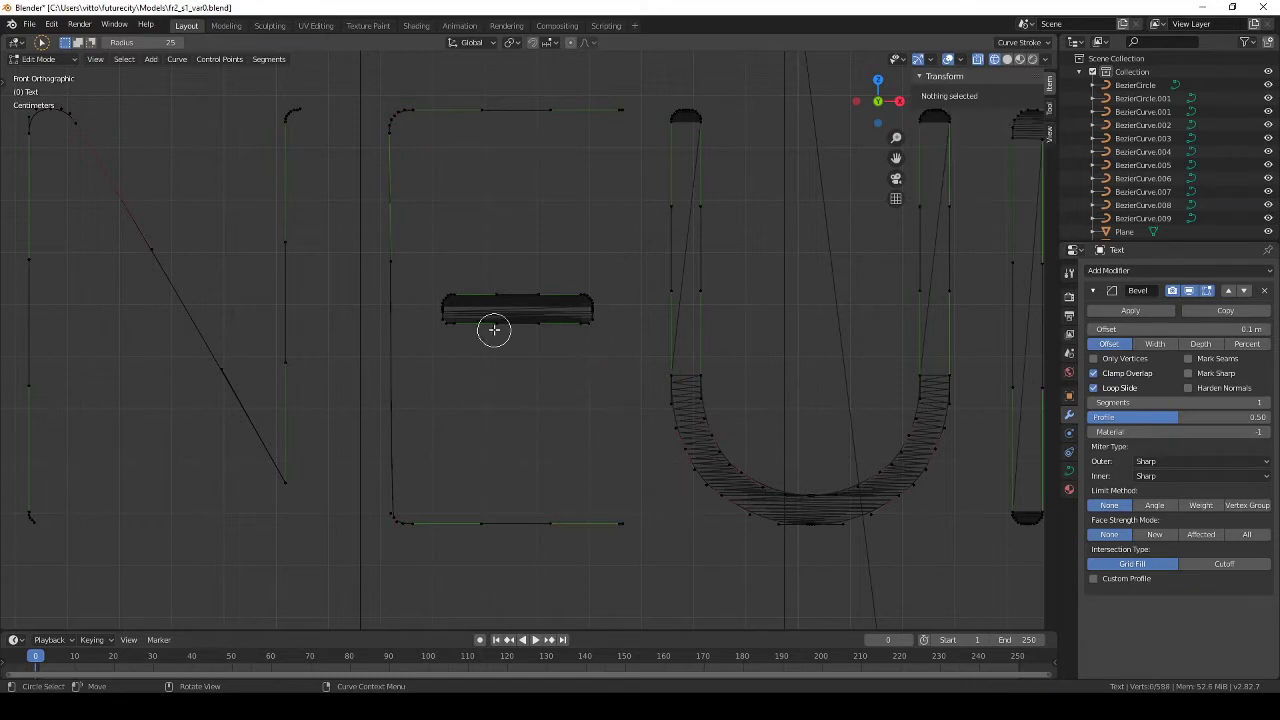
scroll(491, 329, "up", 2)
left_click(428, 328)
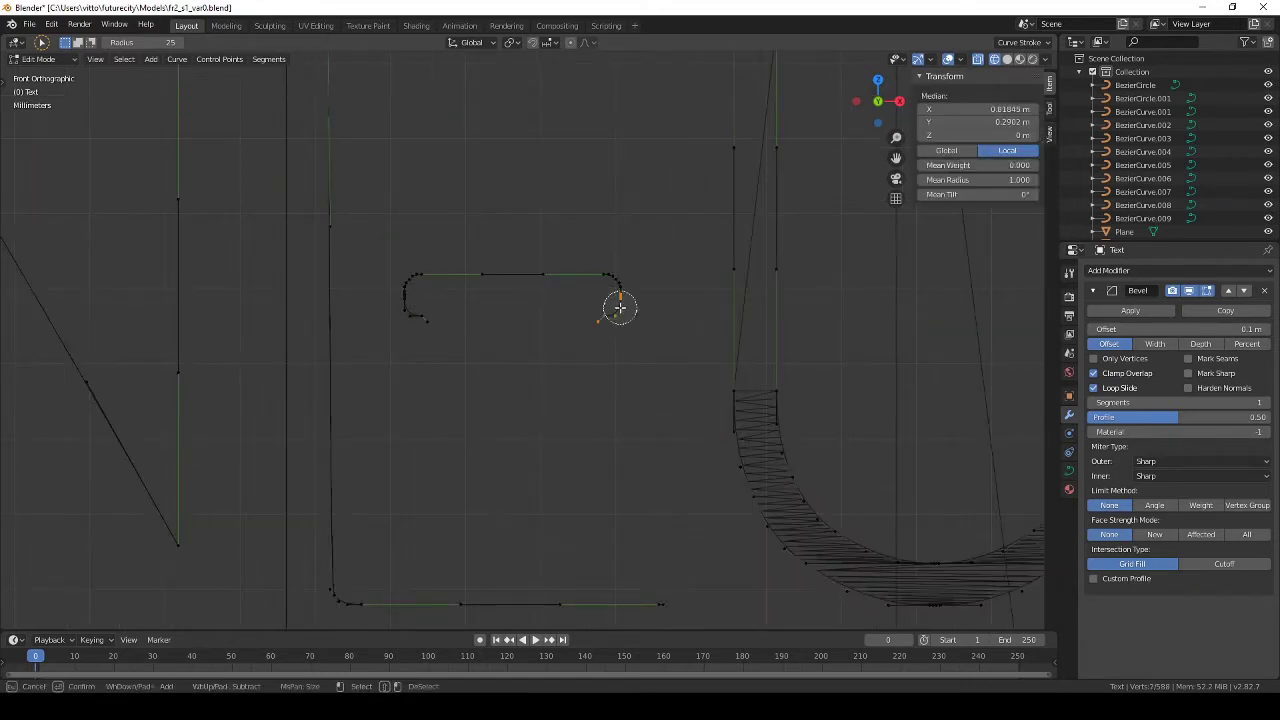
left_click(601, 324)
left_click(217, 197)
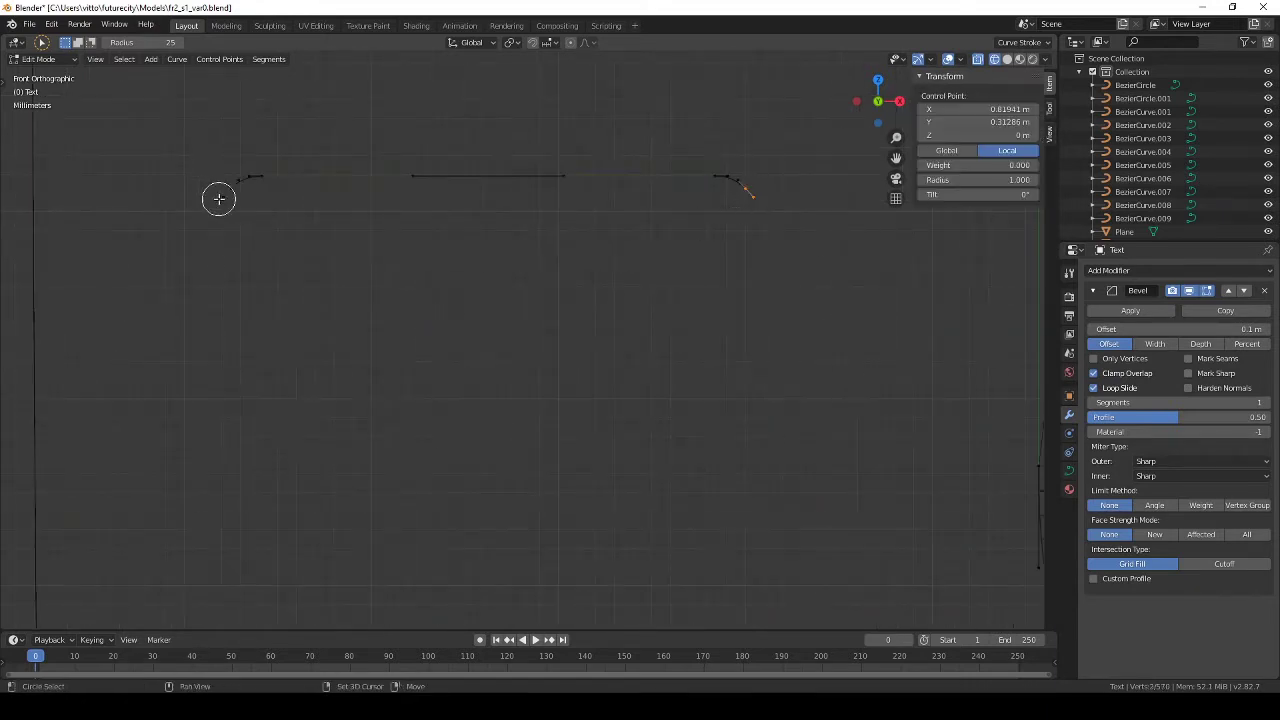
scroll(503, 303, "down", 3)
Step: Circle-select and remove the U's filled inner segment, then deselect all points
key("Tab")
scroll(341, 391, "down", 2)
key("Tab")
scroll(427, 225, "up", 3)
key("c")
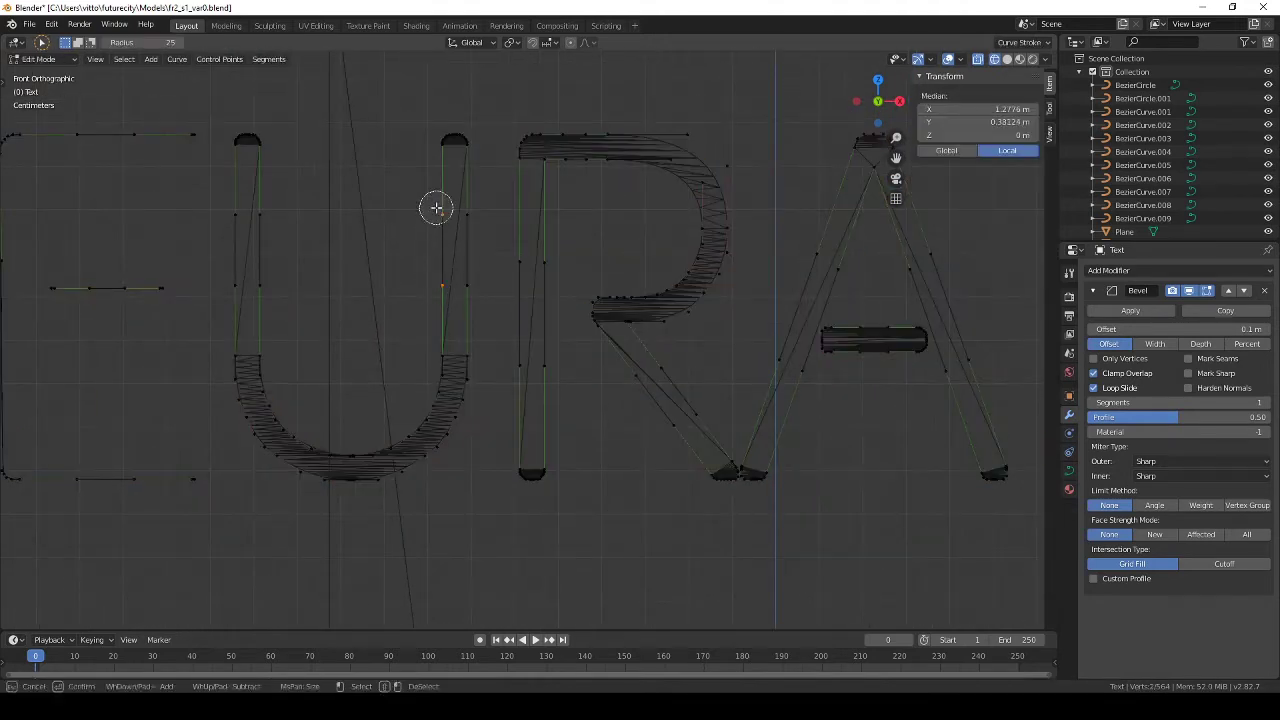
key("Escape")
key("ctrl+x")
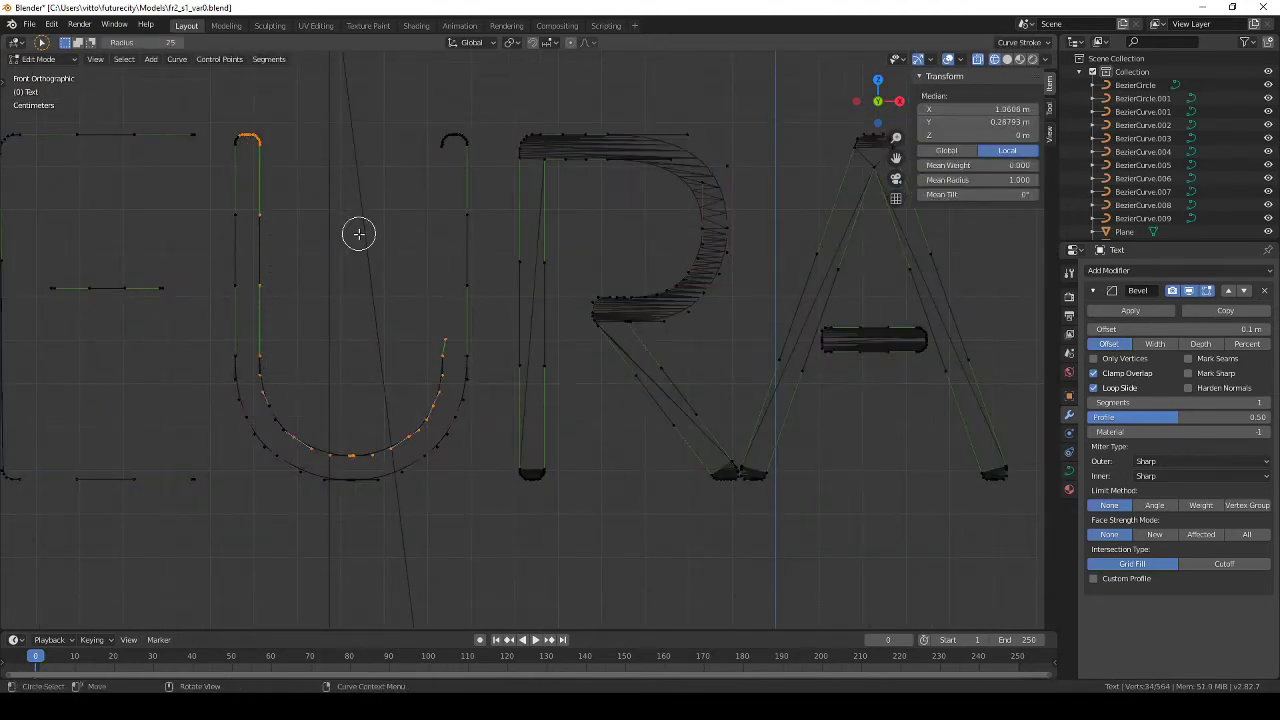
key("alt+a")
Step: Delete both foot segments of the A and check the text in Object Mode
scroll(431, 266, "up", 4)
scroll(476, 290, "down", 3)
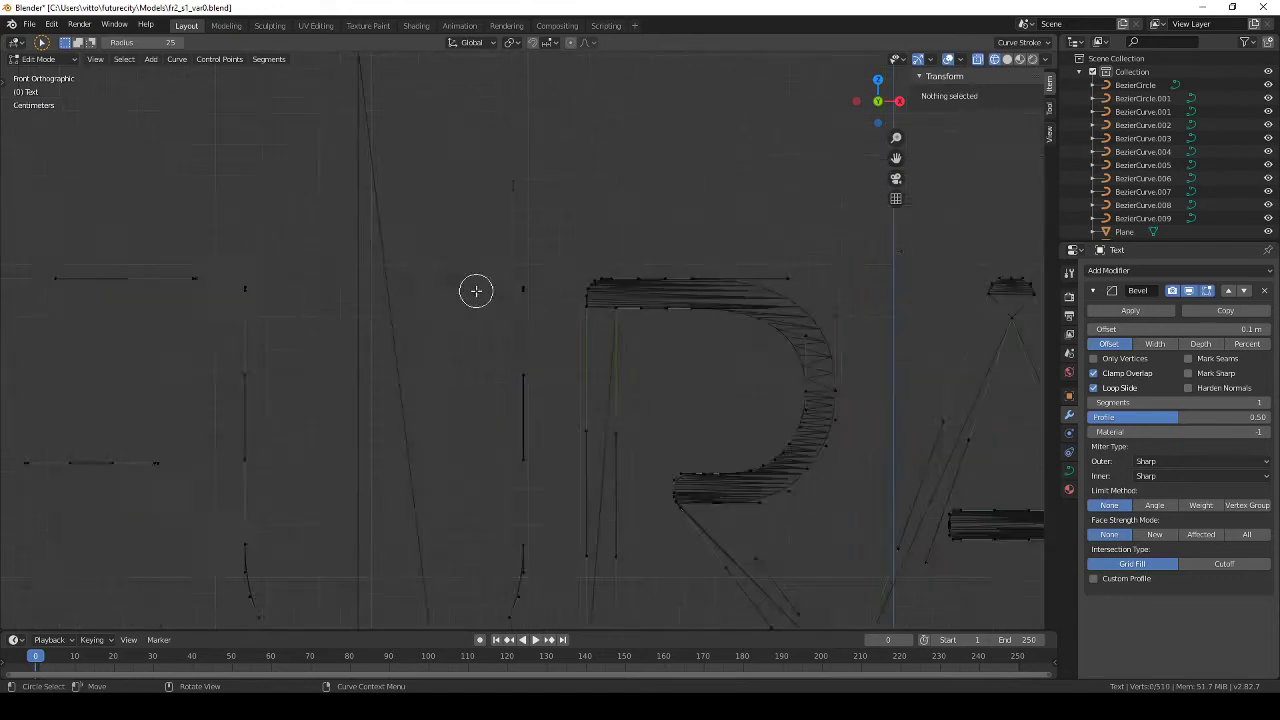
scroll(742, 316, "down", 4)
scroll(434, 457, "up", 3)
scroll(539, 352, "up", 2)
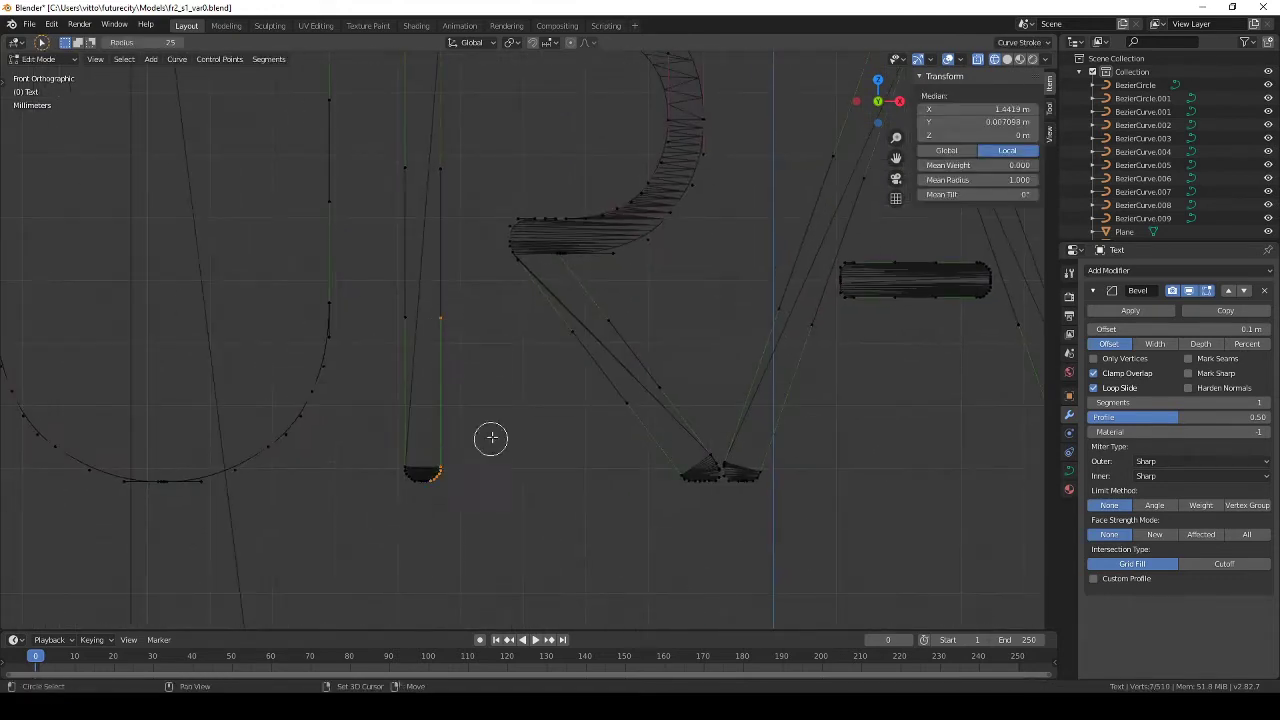
scroll(491, 437, "down", 3)
scroll(591, 551, "up", 4)
left_click(528, 450)
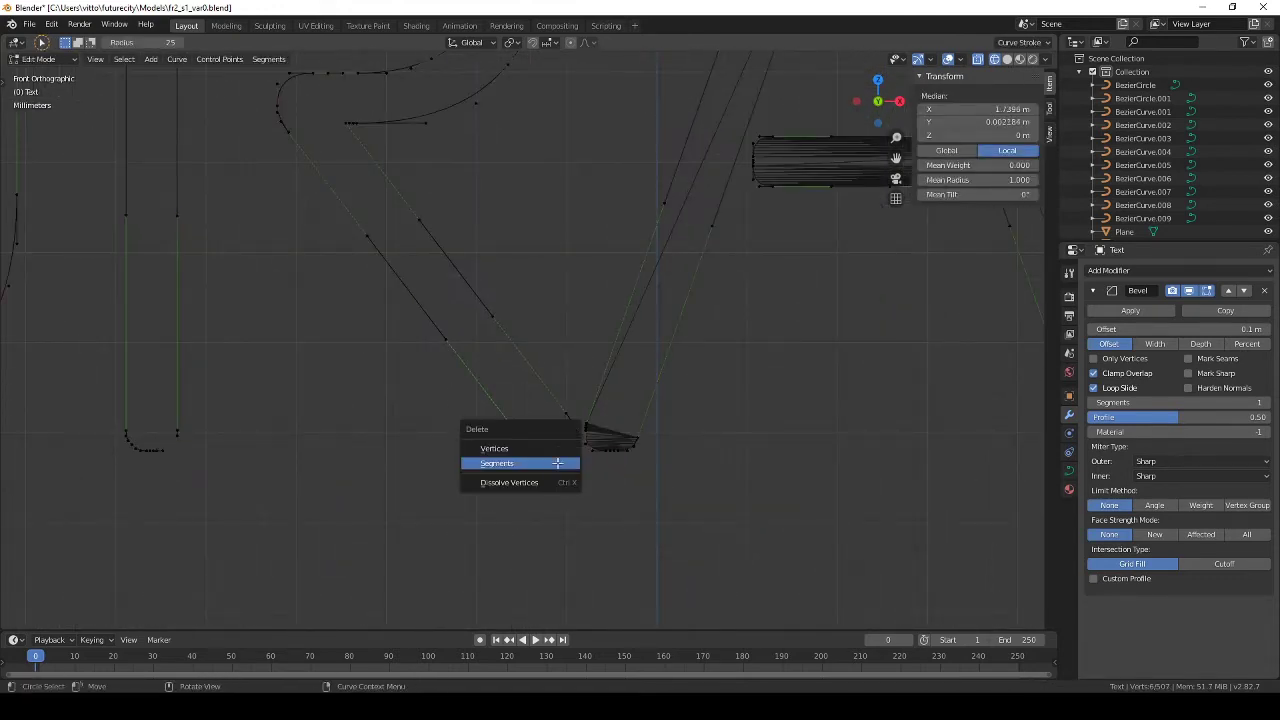
left_click(558, 463)
scroll(434, 329, "down", 3)
key("x")
left_click(400, 406)
scroll(514, 486, "up", 3)
scroll(370, 581, "up", 2)
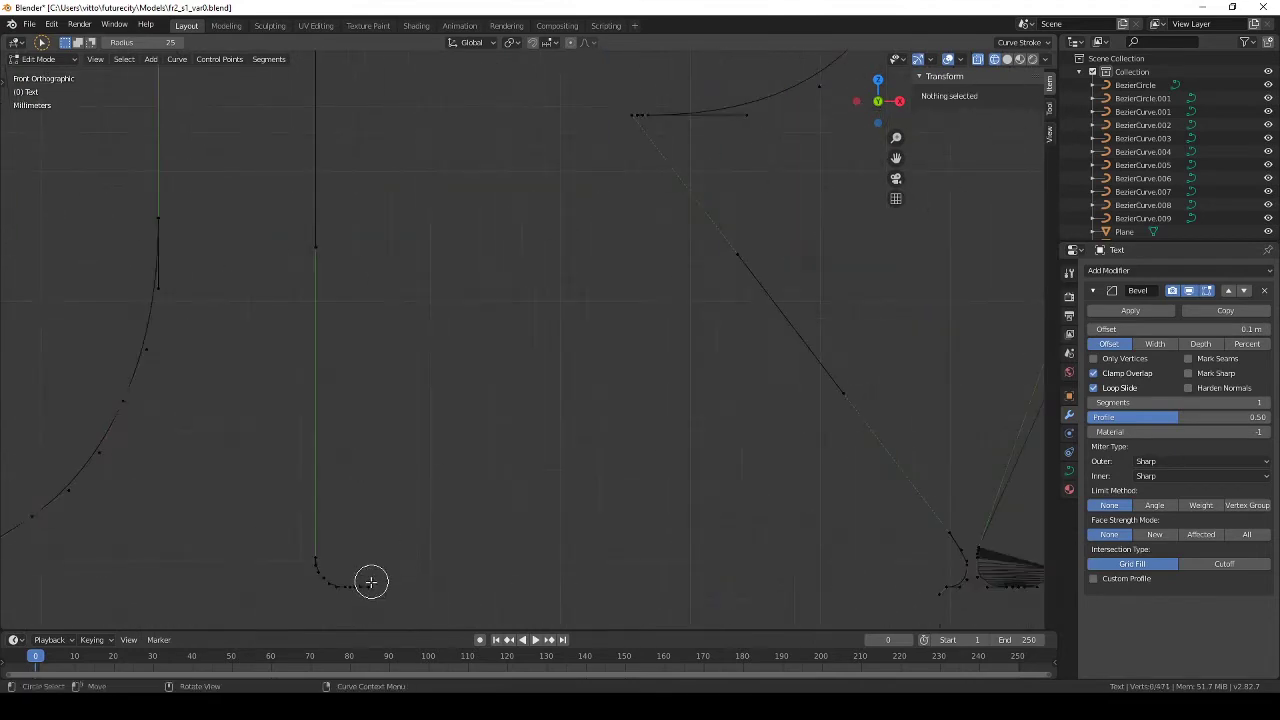
scroll(550, 520, "down", 3)
key("Tab")
scroll(590, 440, "down", 2)
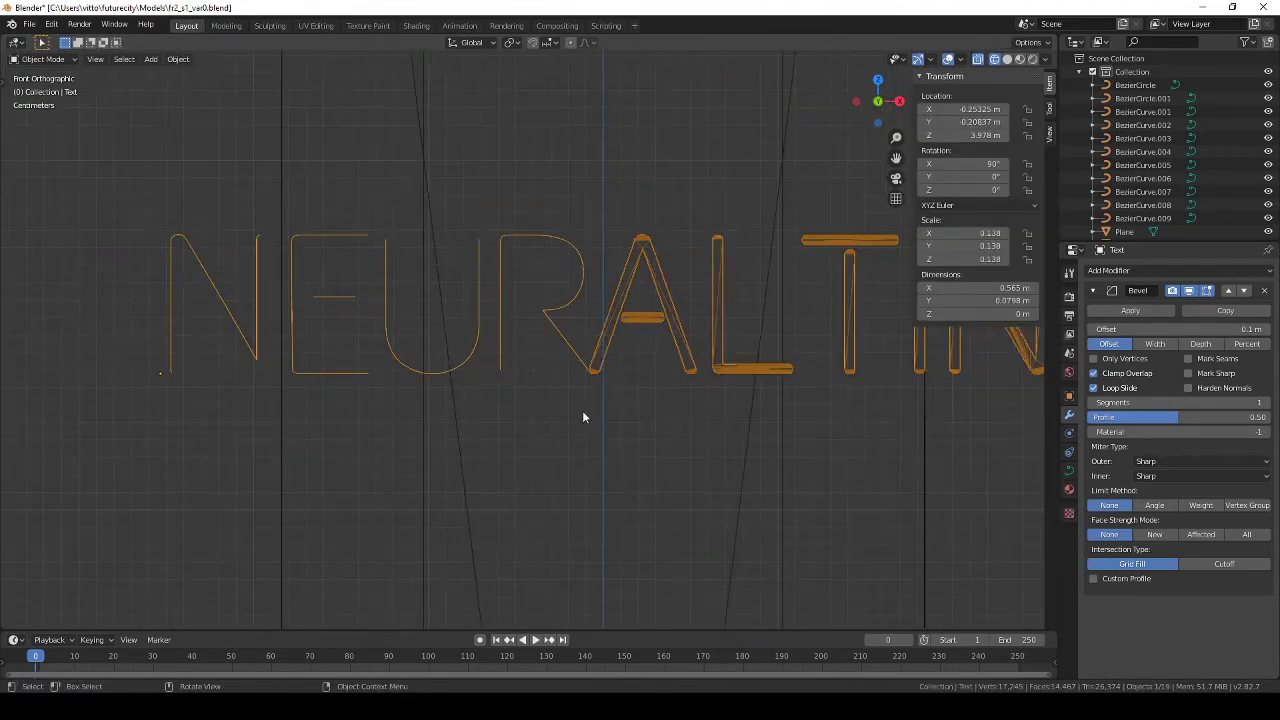
Step: Frame the letter A in Edit Mode and review the text in Object Mode
key("Tab")
scroll(690, 340, "up", 3)
scroll(600, 420, "up", 3)
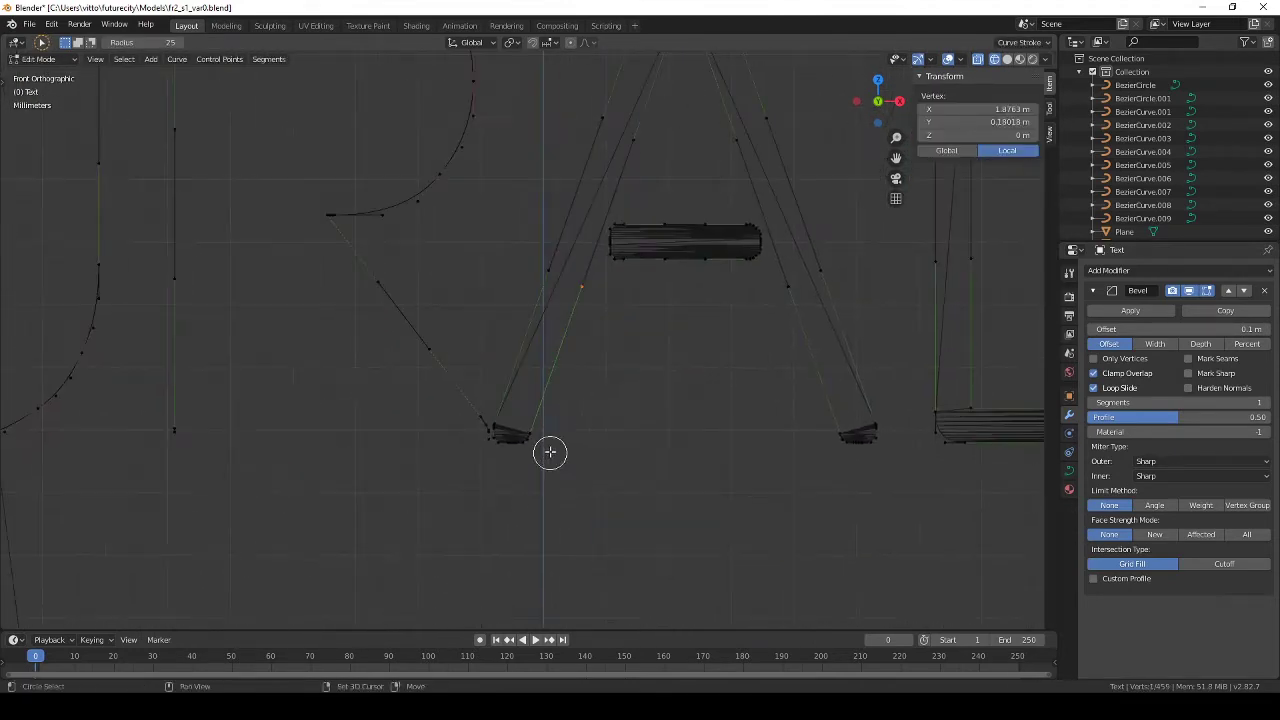
scroll(568, 432, "up", 2)
scroll(640, 520, "down", 1)
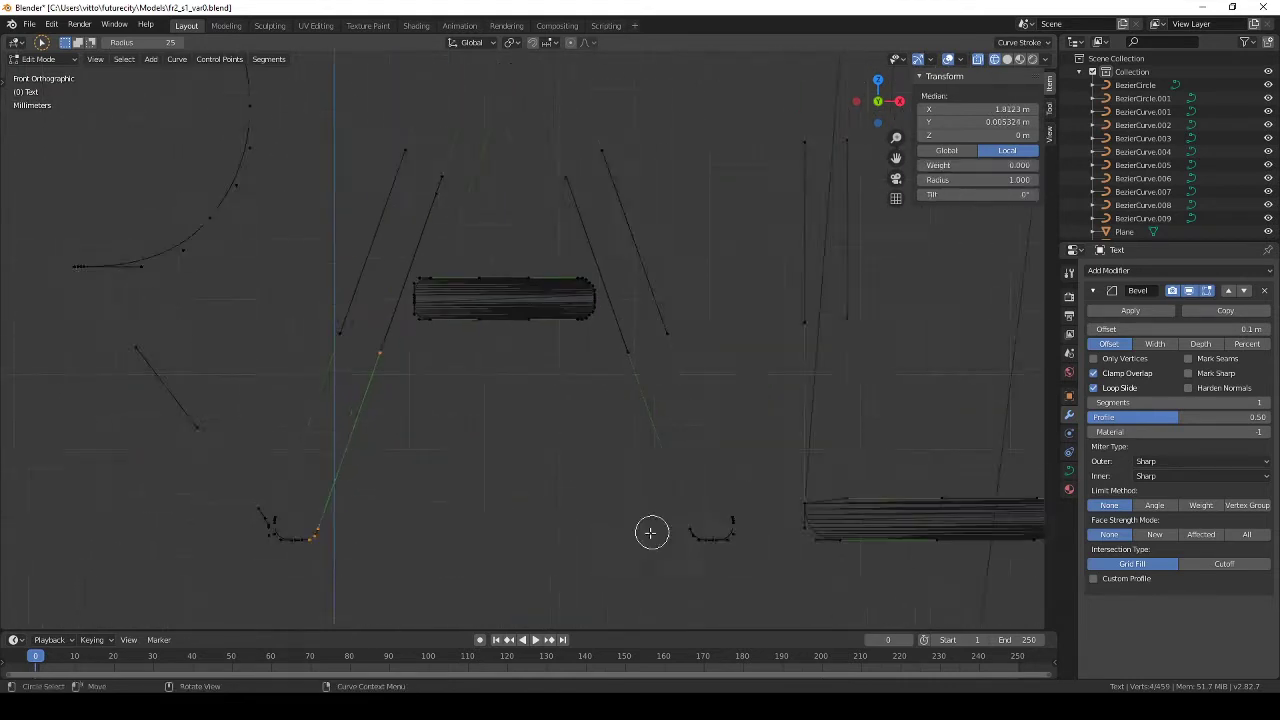
scroll(630, 510, "down", 3, "ctrl")
key("c")
middle_click_drag(608, 486, 587, 420)
key("Tab")
scroll(532, 293, "down", 3)
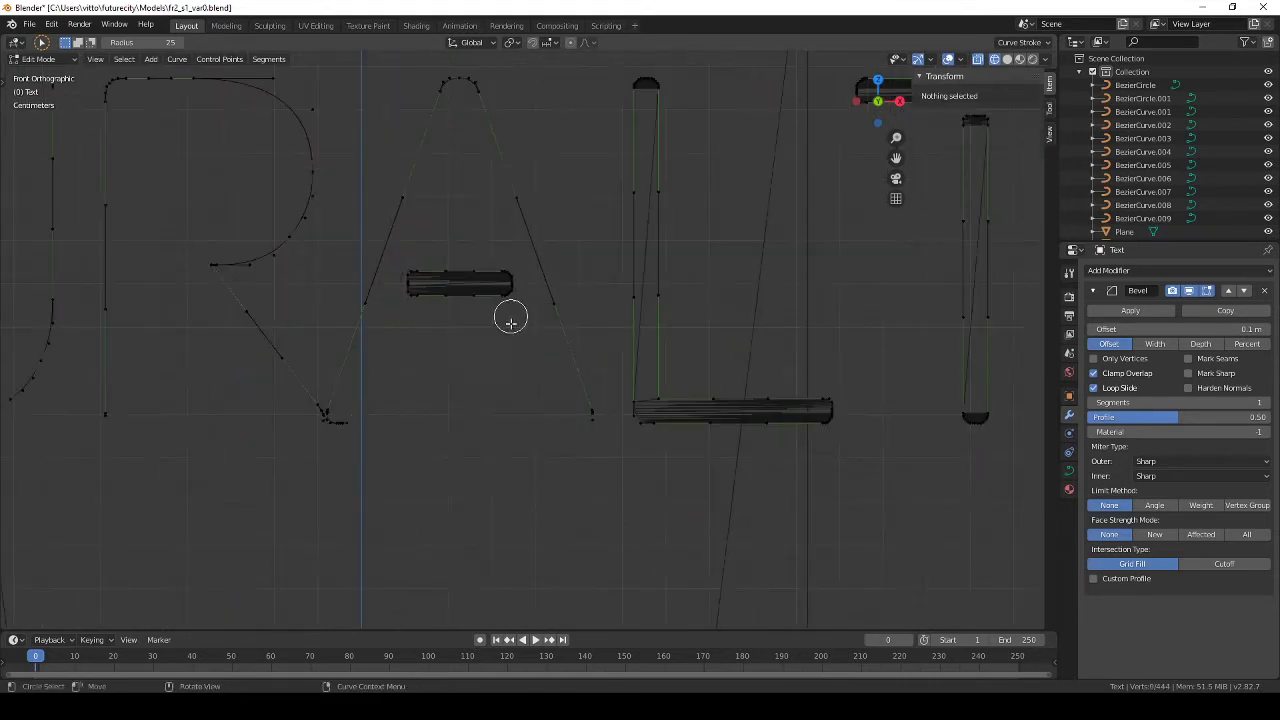
Step: Circle-select and delete the A's filled crossbar segment, then return to Object Mode
key("a")
key("Tab")
scroll(431, 308, "up", 4)
key("c")
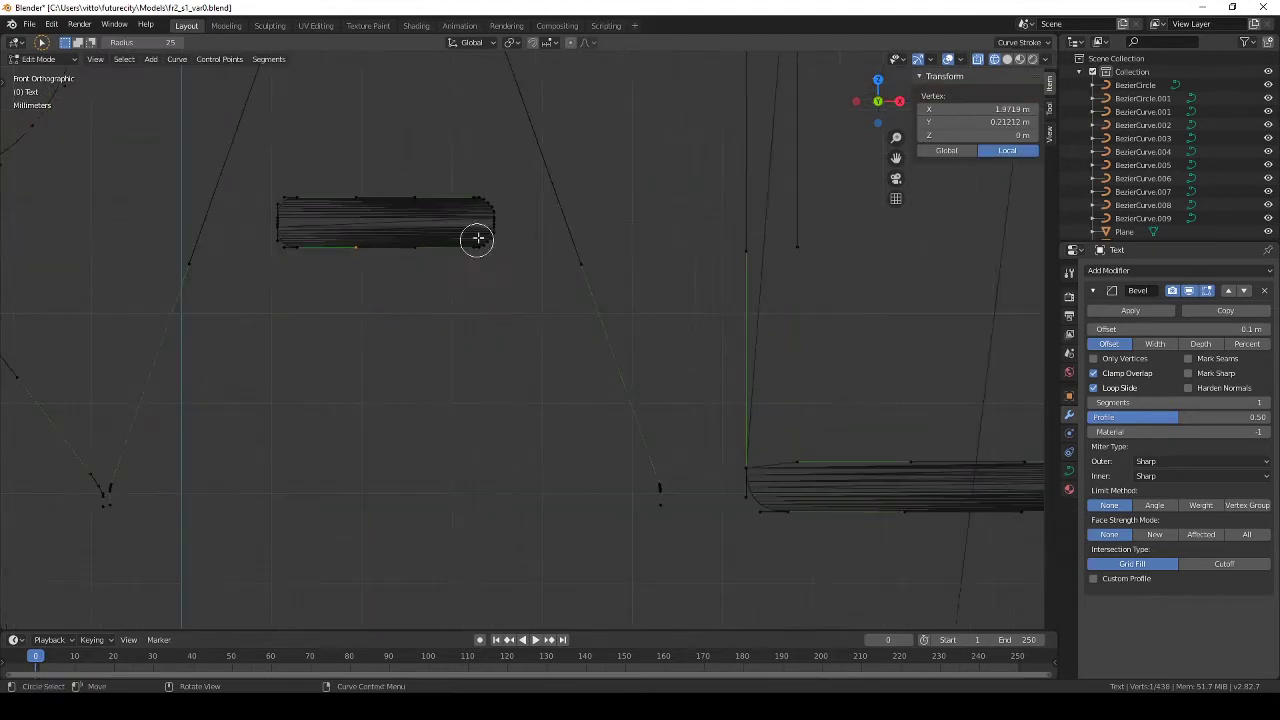
left_click(488, 291)
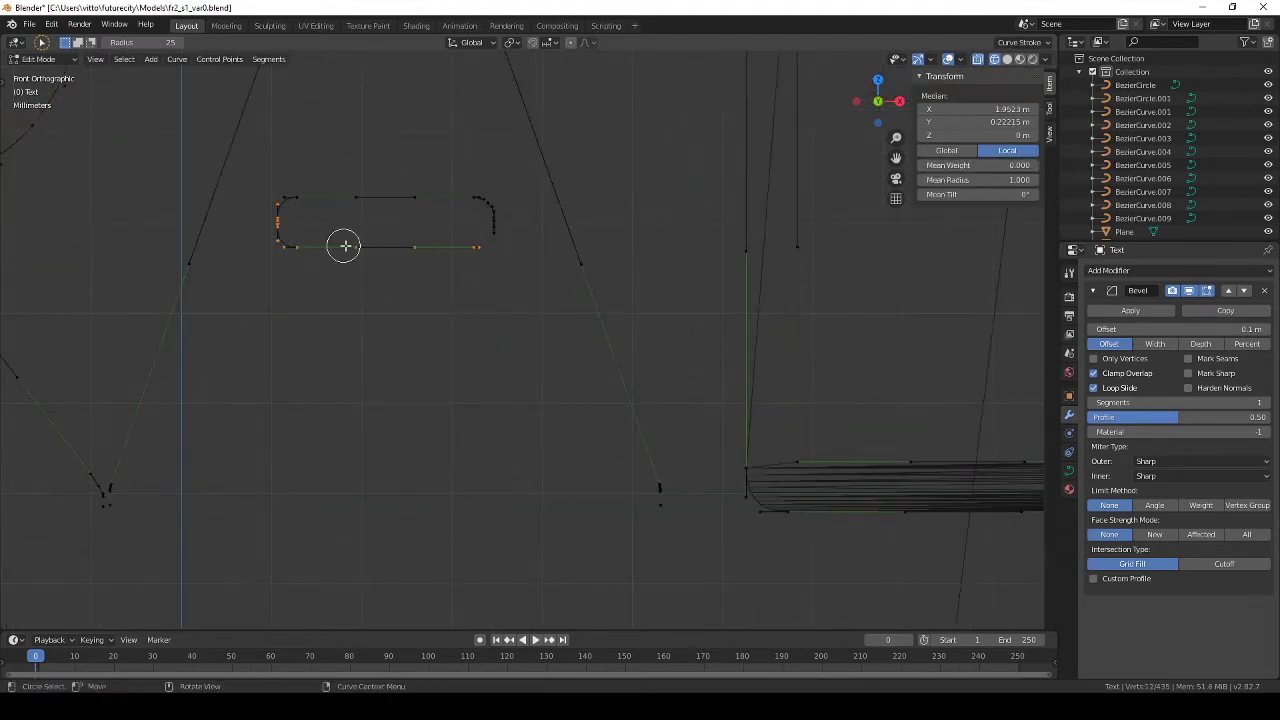
key("Escape")
key("alt+a")
key("Tab")
scroll(537, 290, "down", 4)
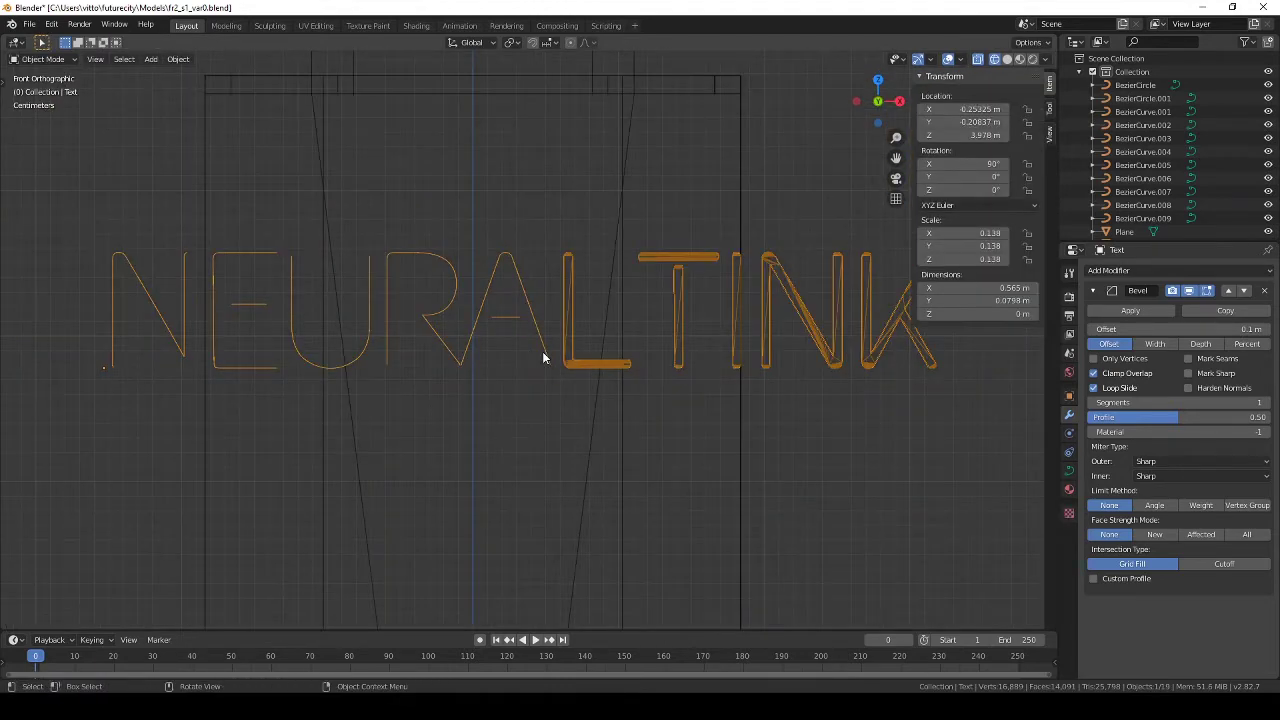
Step: Delete the L's bottom bar segment and the remaining selected points
scroll(600, 320, "up", 2)
key("Tab")
scroll(450, 420, "up", 5)
key("c")
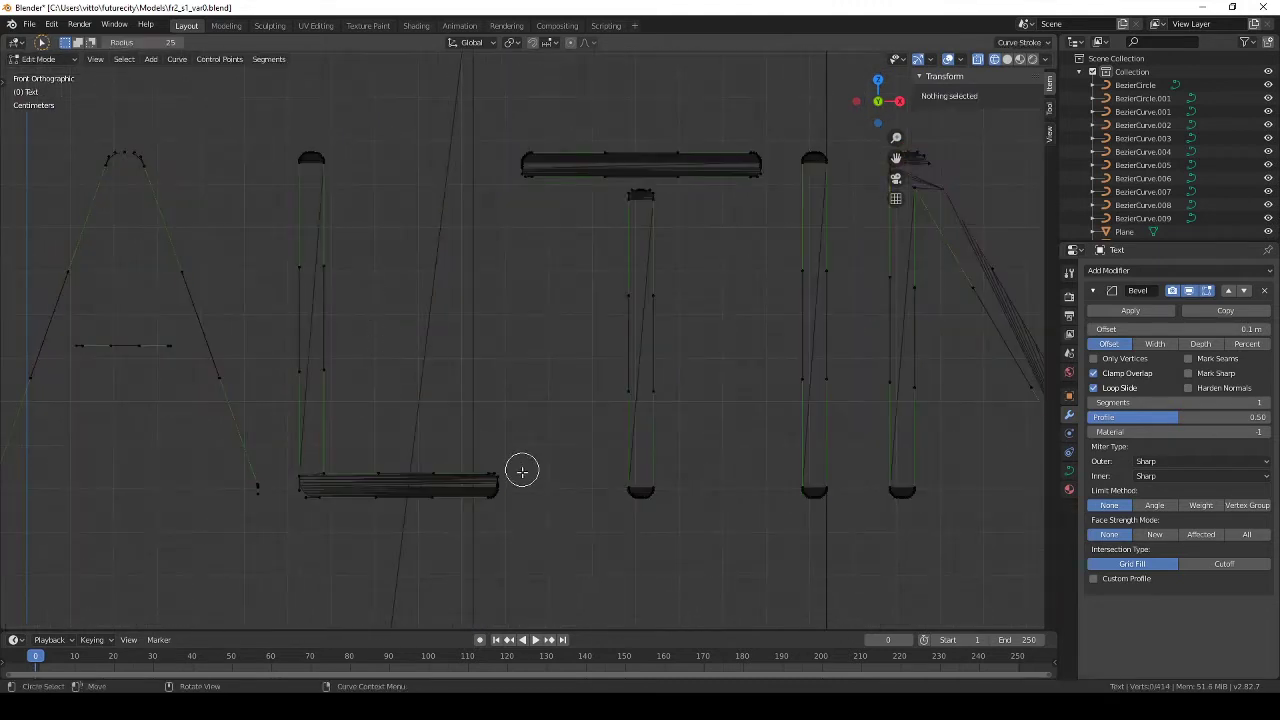
left_click(521, 471)
key("Escape")
key("x")
left_click(517, 477)
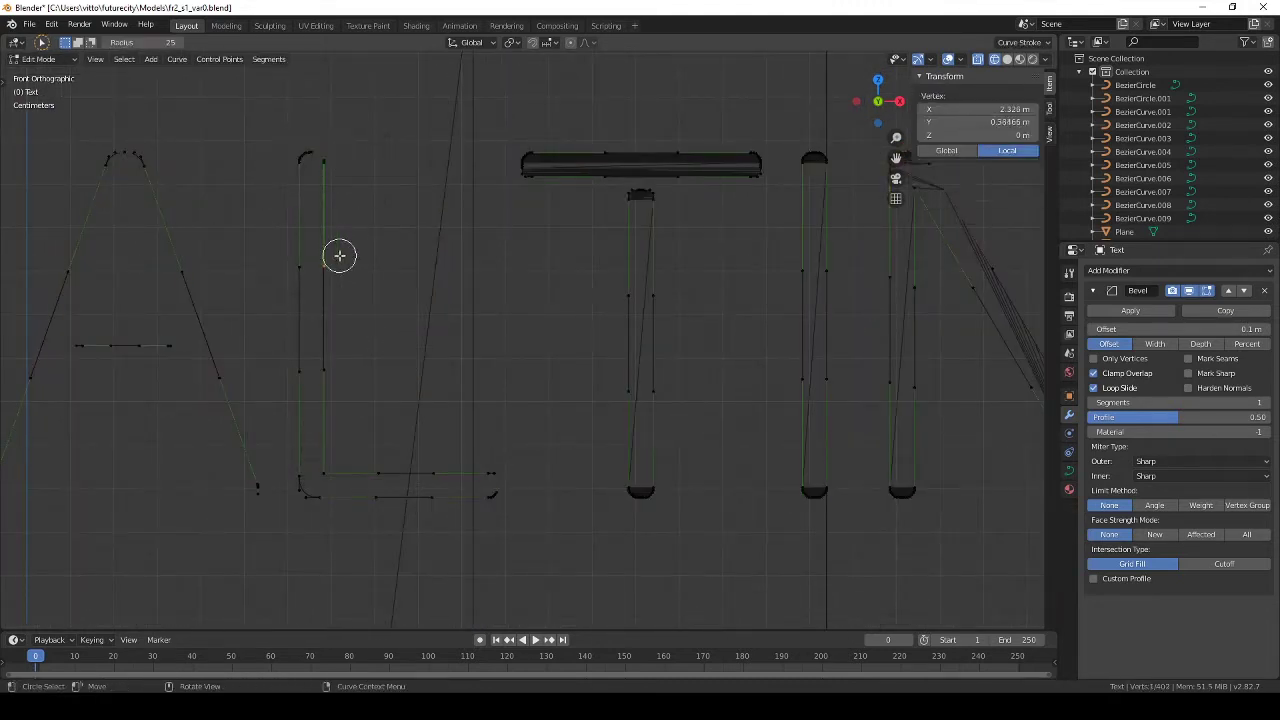
left_click(379, 227)
key("c")
key("Escape")
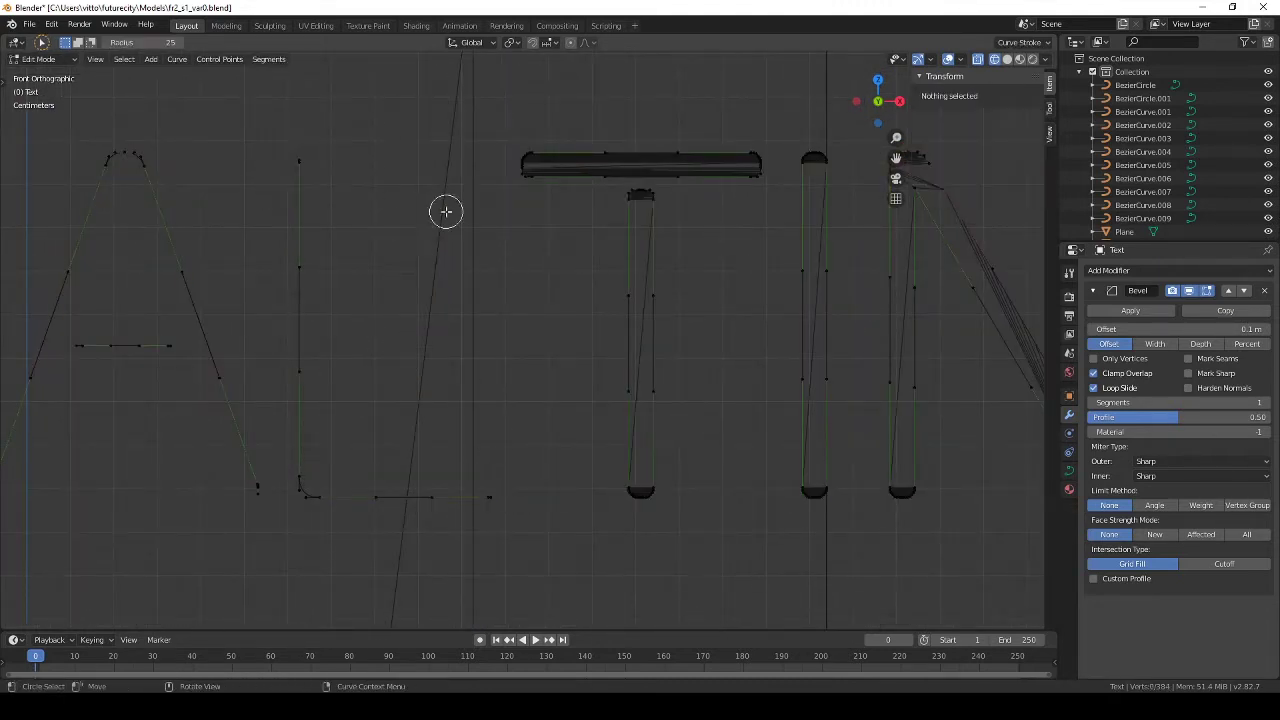
key("Tab")
scroll(543, 356, "down", 4)
Step: Save the file and delete the points at the T stem's foot
key("ctrl+s")
scroll(475, 355, "up", 7)
key("Tab")
key("c")
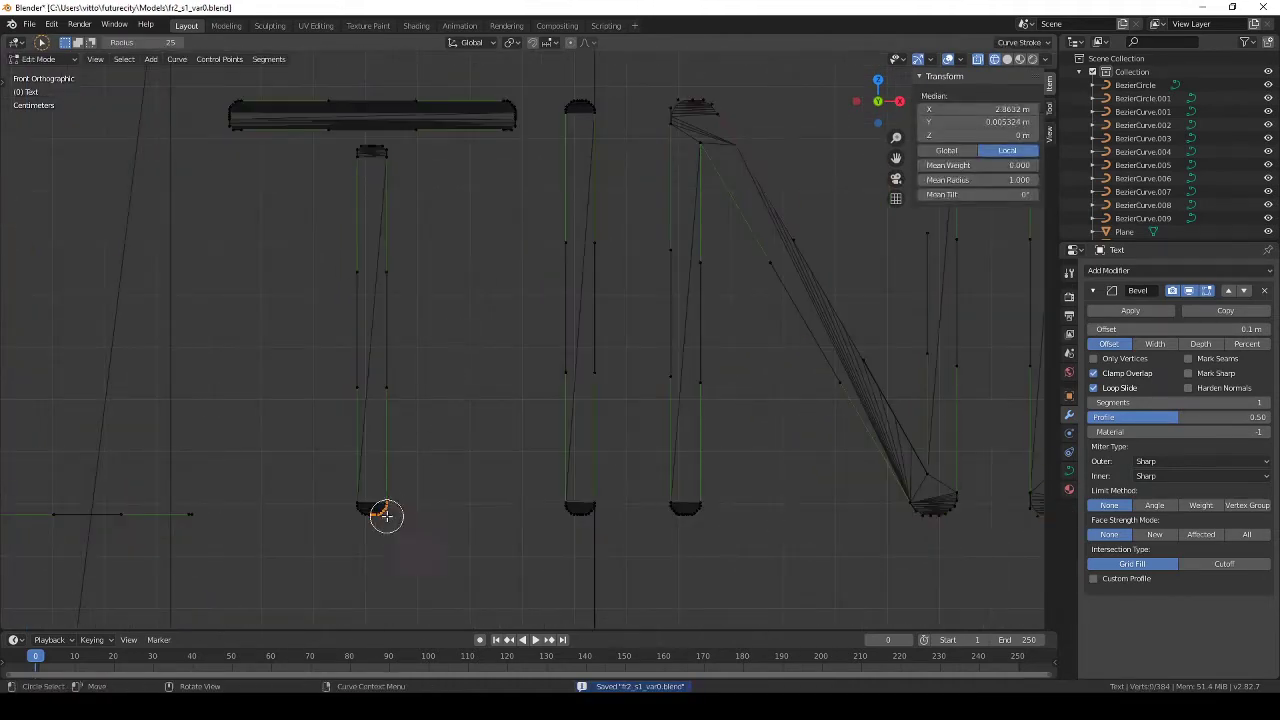
left_click(391, 514)
left_click(385, 152)
key("Escape")
key("x")
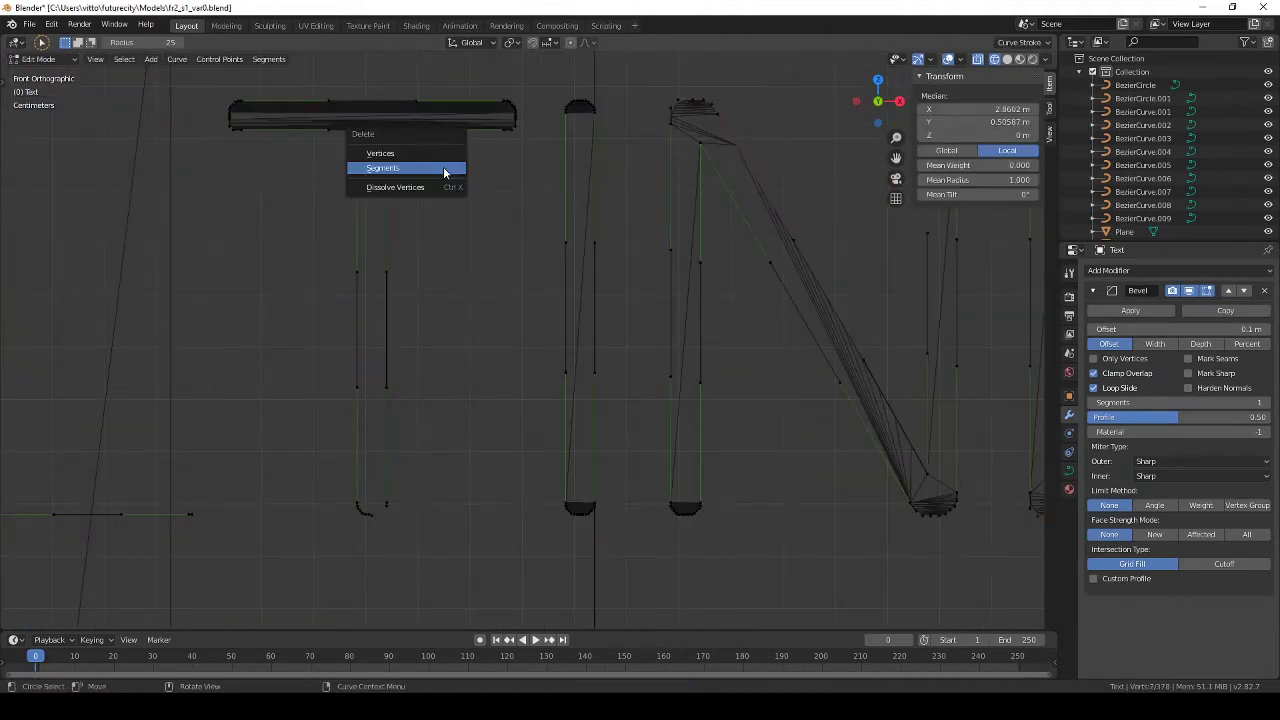
key("Delete")
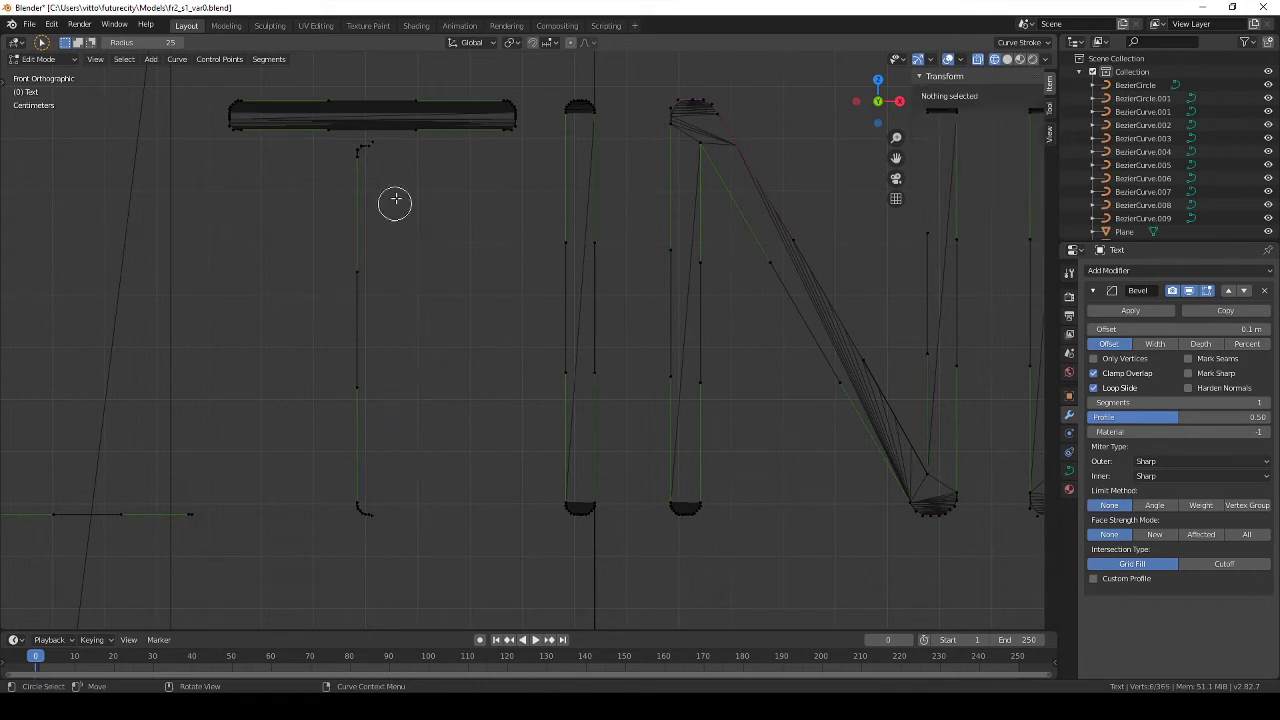
Step: Delete the rounded end segments of the T's top bar
scroll(449, 427, "up", 1)
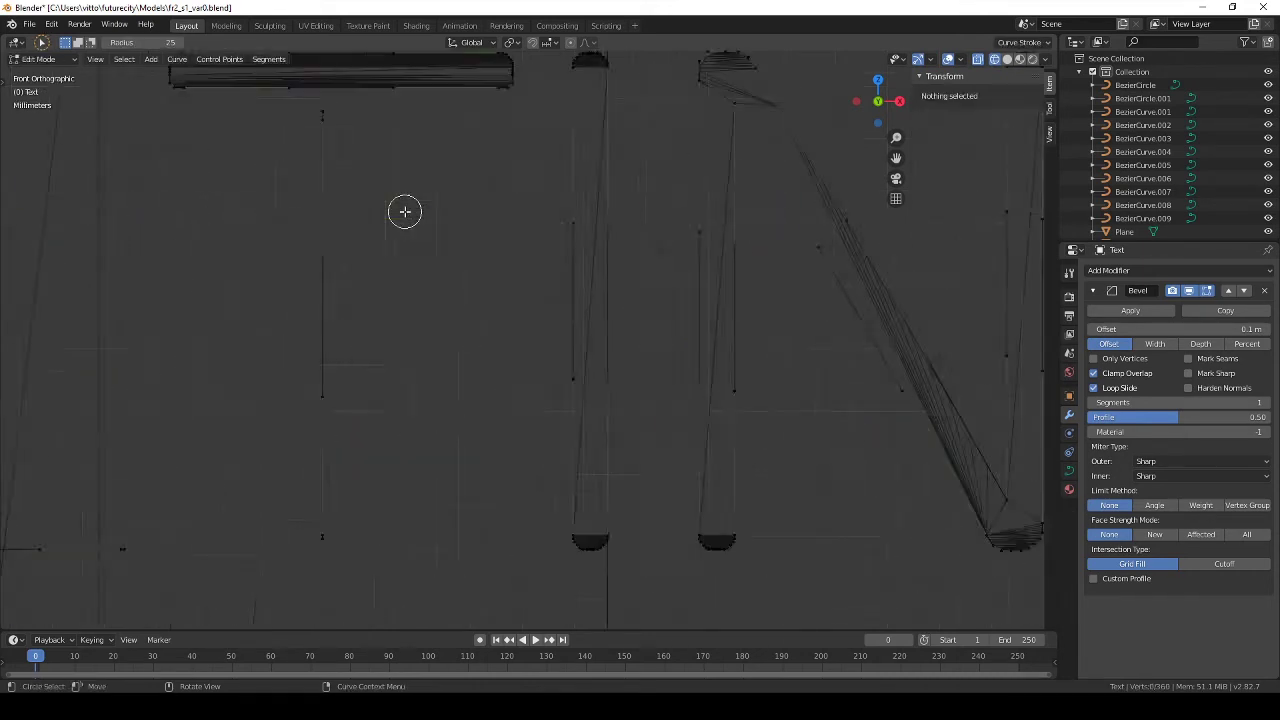
middle_click_drag(506, 120, 643, 263, "shift")
left_click(643, 263)
key("x")
left_click(634, 266)
key("c")
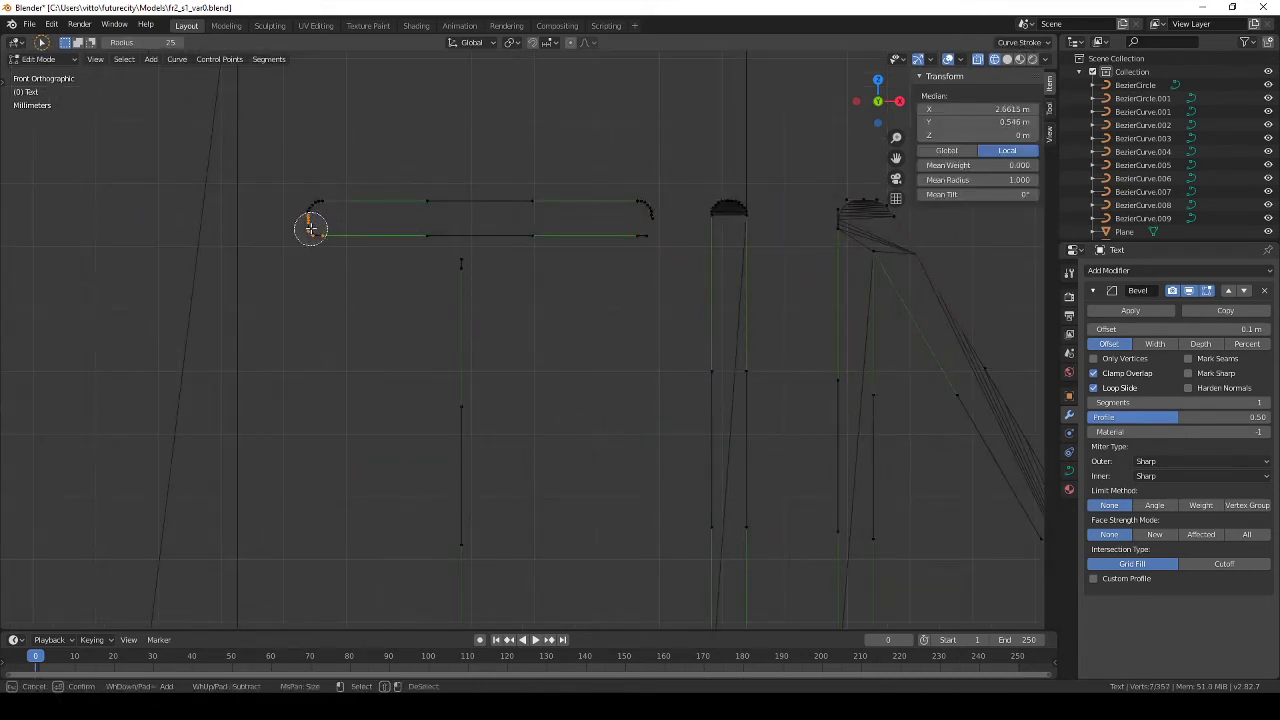
key("Escape")
key("Delete")
scroll(654, 226, "down", 2)
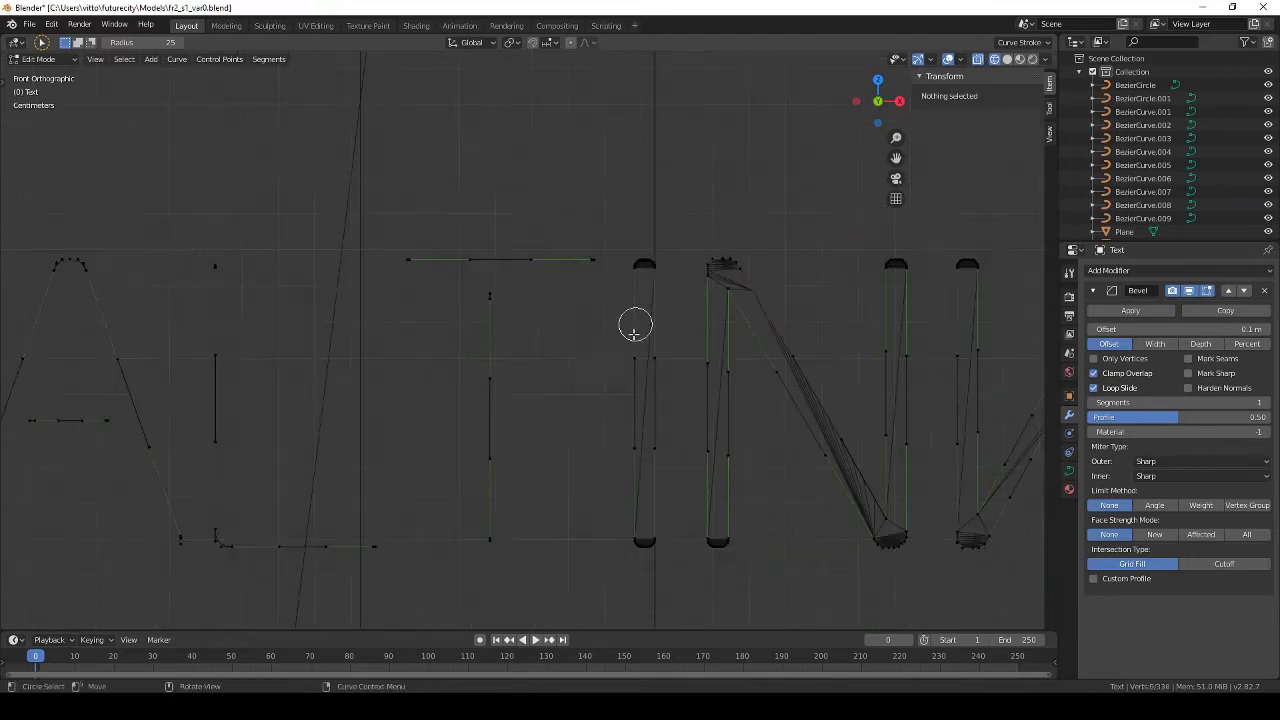
scroll(634, 323, "down", 2)
Step: Select the T's stem points, reposition them, and check the text
key("a")
key("alt+a")
left_click_drag(287, 207, 300, 383)
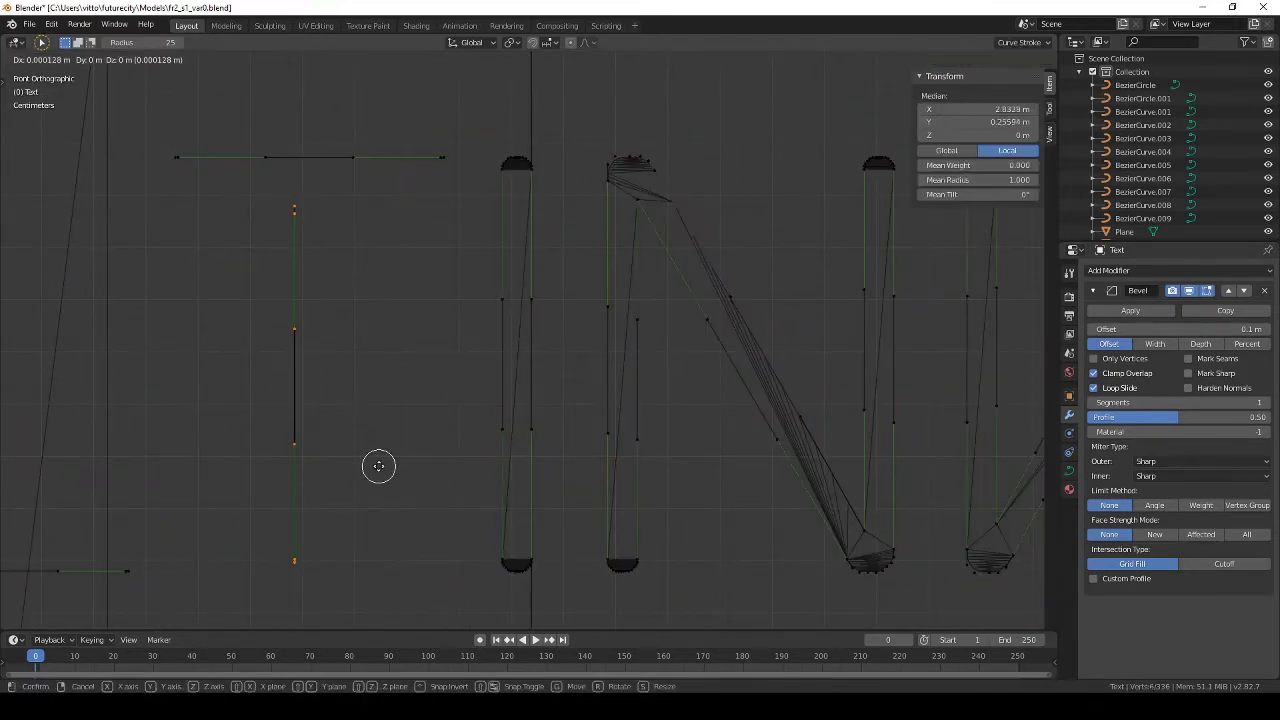
left_click(395, 466)
scroll(411, 459, "down", 3)
scroll(478, 404, "up", 1)
scroll(557, 271, "up", 3)
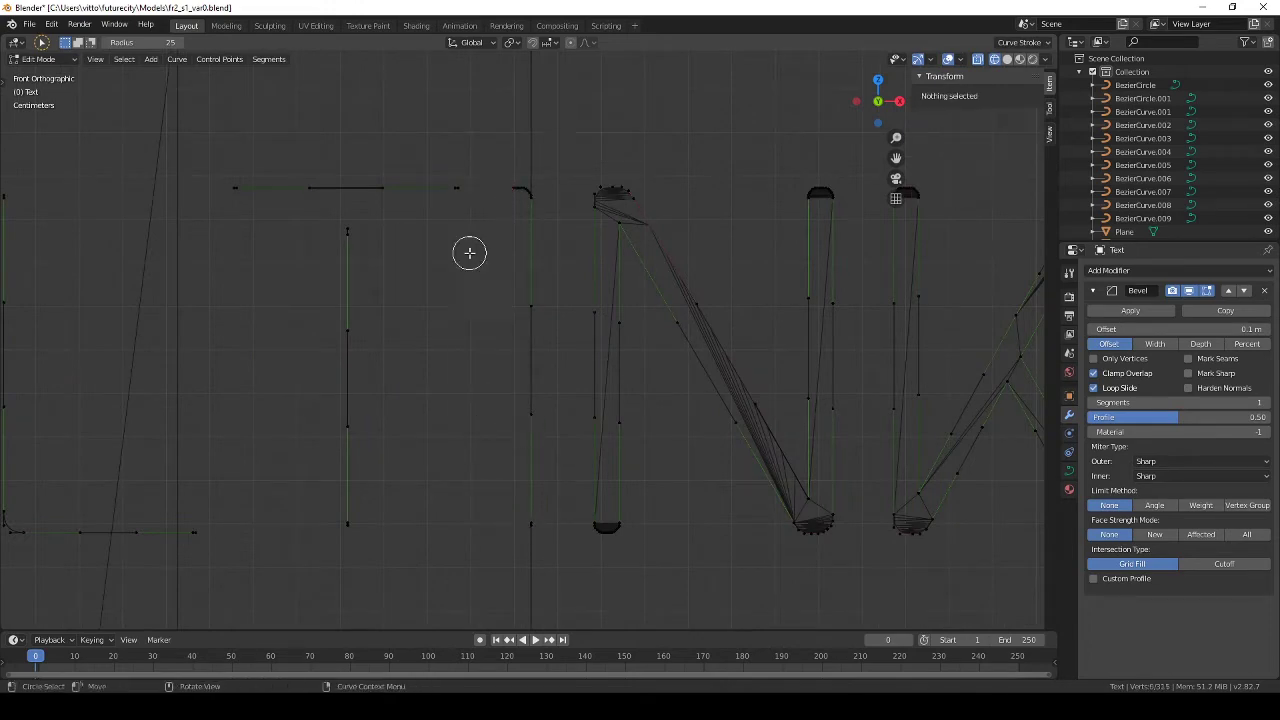
key("Tab")
scroll(589, 372, "down", 2)
Step: Move the stray points on the vertical stroke into line and return to Object Mode
key("Tab")
scroll(527, 549, "up", 3)
key("c")
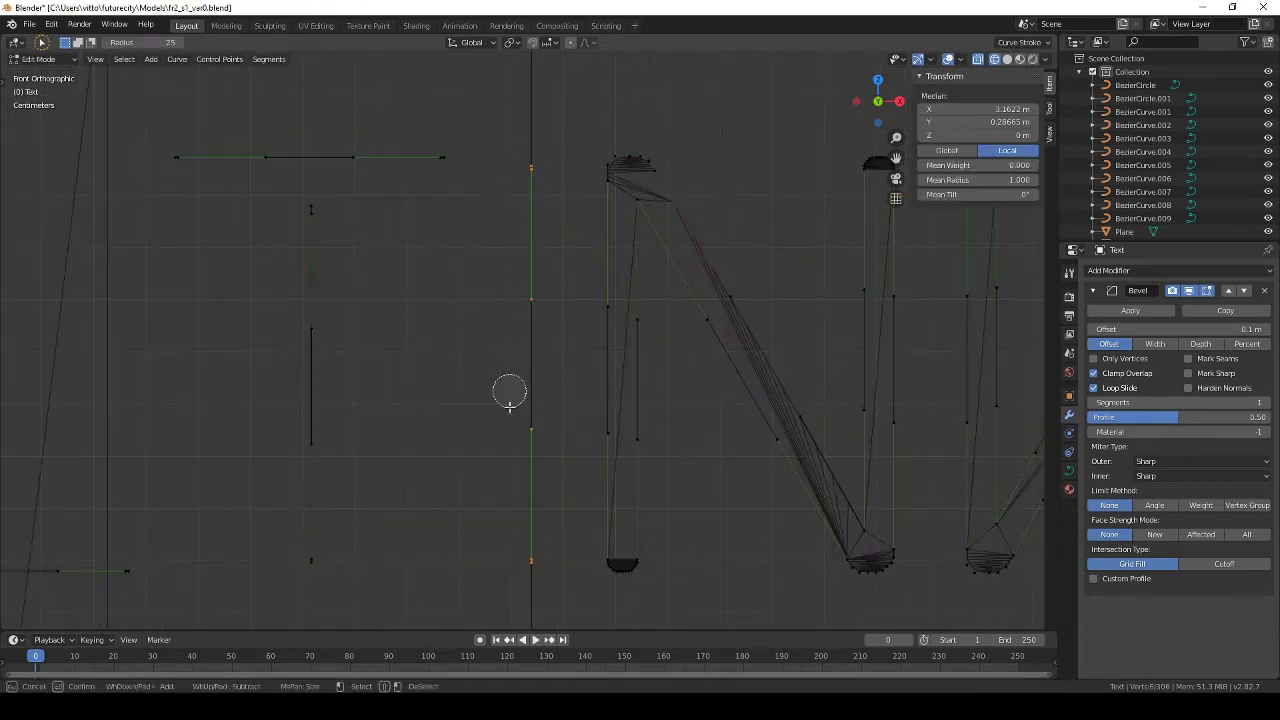
left_click_drag(509, 392, 541, 300)
key("g")
left_click(533, 258)
key("Tab")
scroll(532, 257, "down", 3)
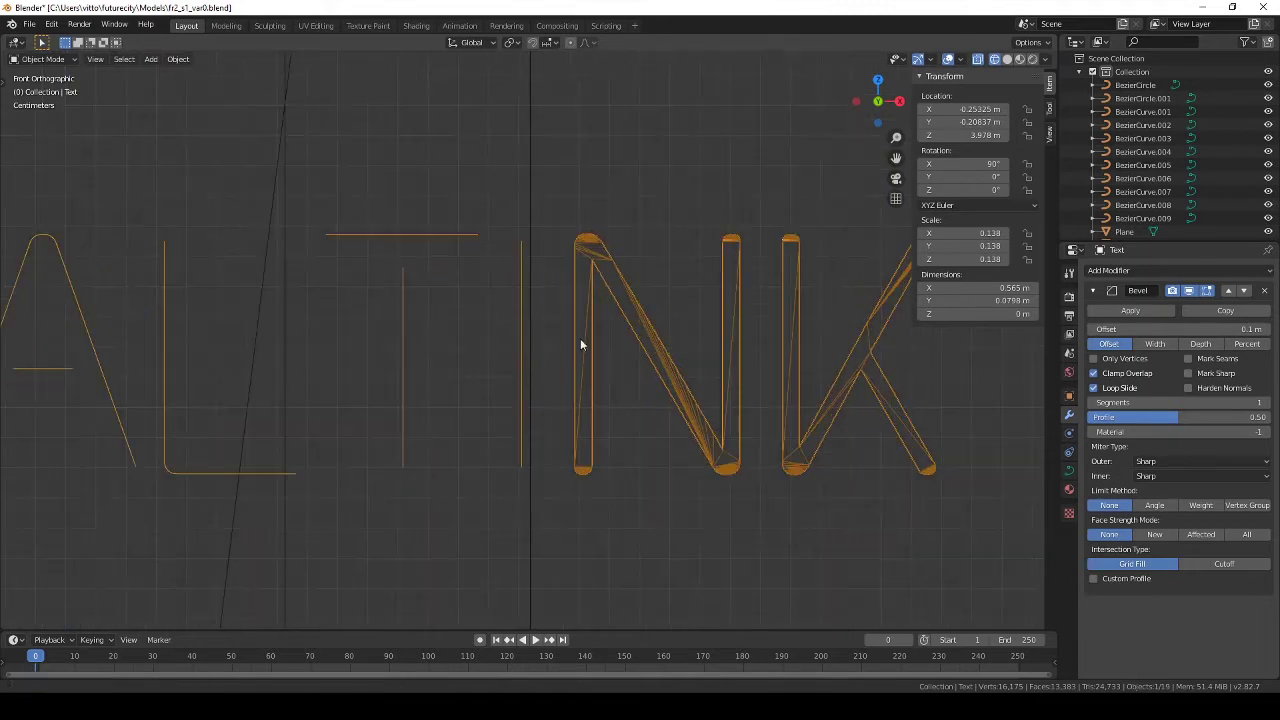
Step: Delete the dense, tangled points and segments in the N's diagonal
key("Tab")
scroll(580, 338, "up", 3)
key("x")
left_click(436, 478)
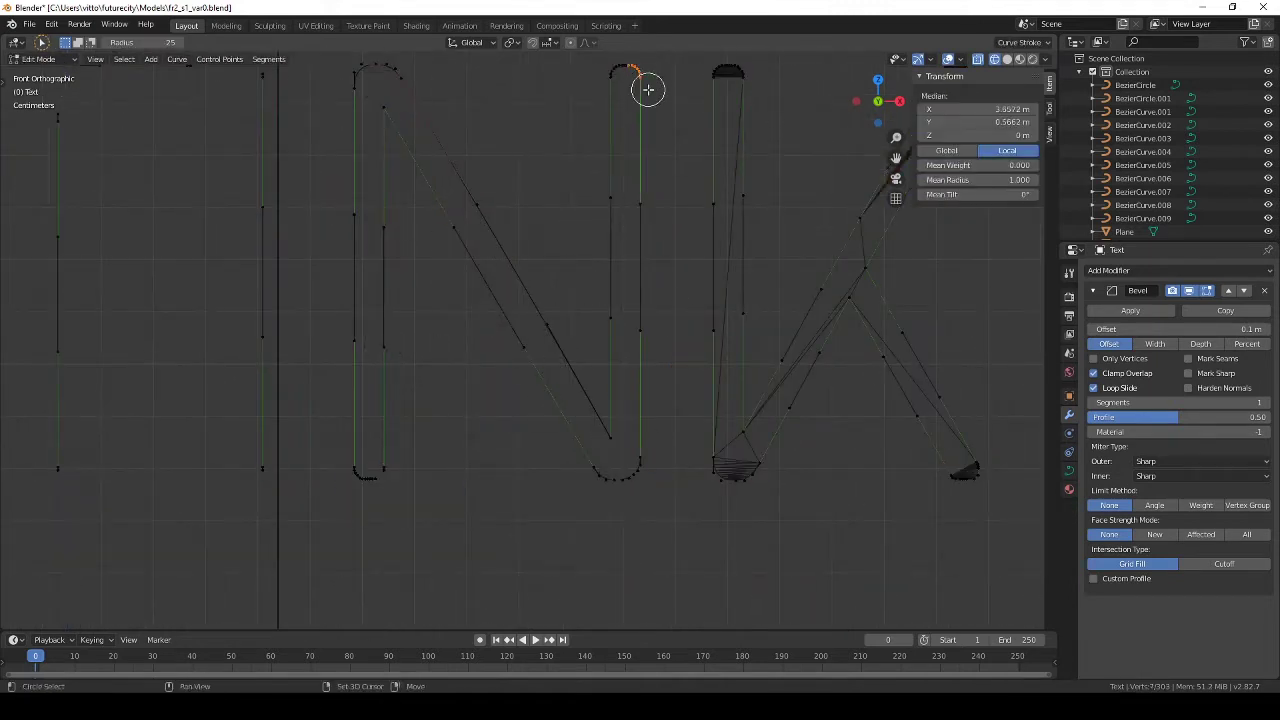
left_click_drag(644, 212, 634, 197)
left_click(366, 486)
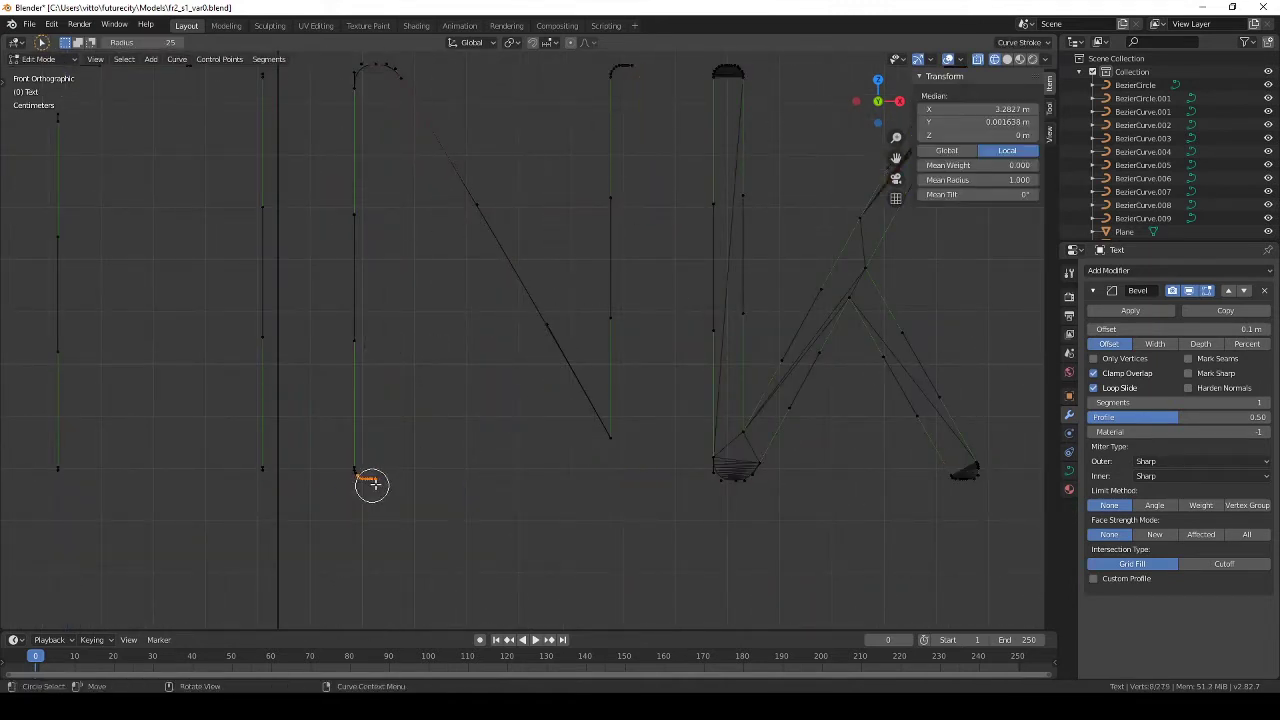
key("x")
left_click(595, 66)
Step: Reposition a point on the N and save the file
key("Tab")
key("Tab")
key("c")
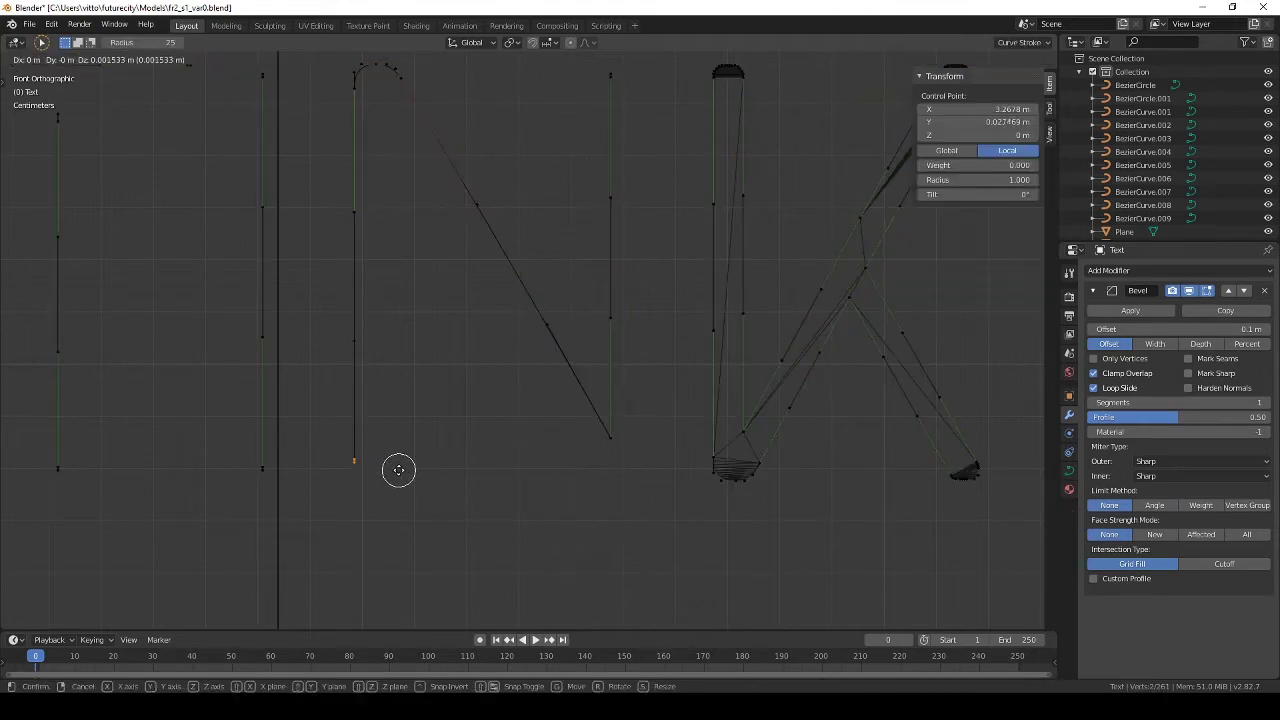
left_click(398, 470)
scroll(555, 326, "down", 3)
key("ctrl+s")
scroll(581, 364, "down", 2)
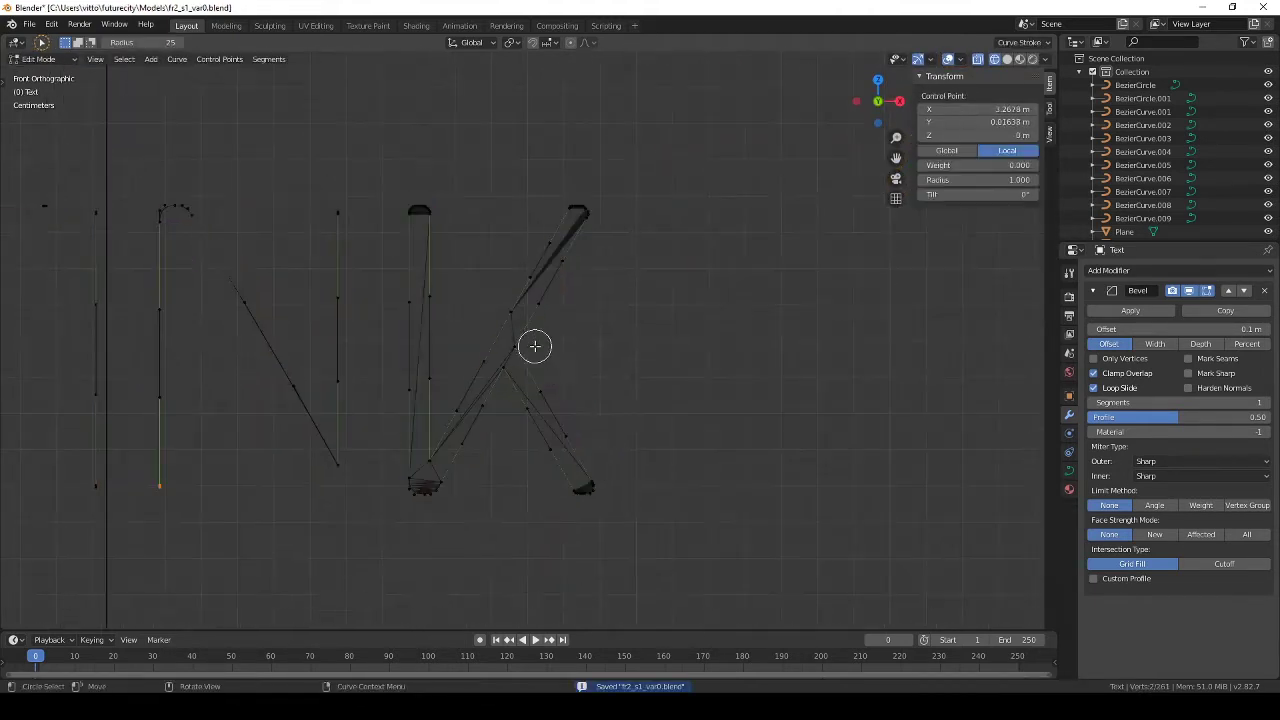
scroll(535, 346, "up", 2)
Step: Remove the N's stray top point plus its extra vertical and diagonal strokes
left_click_drag(350, 122, 357, 124)
left_click(351, 166)
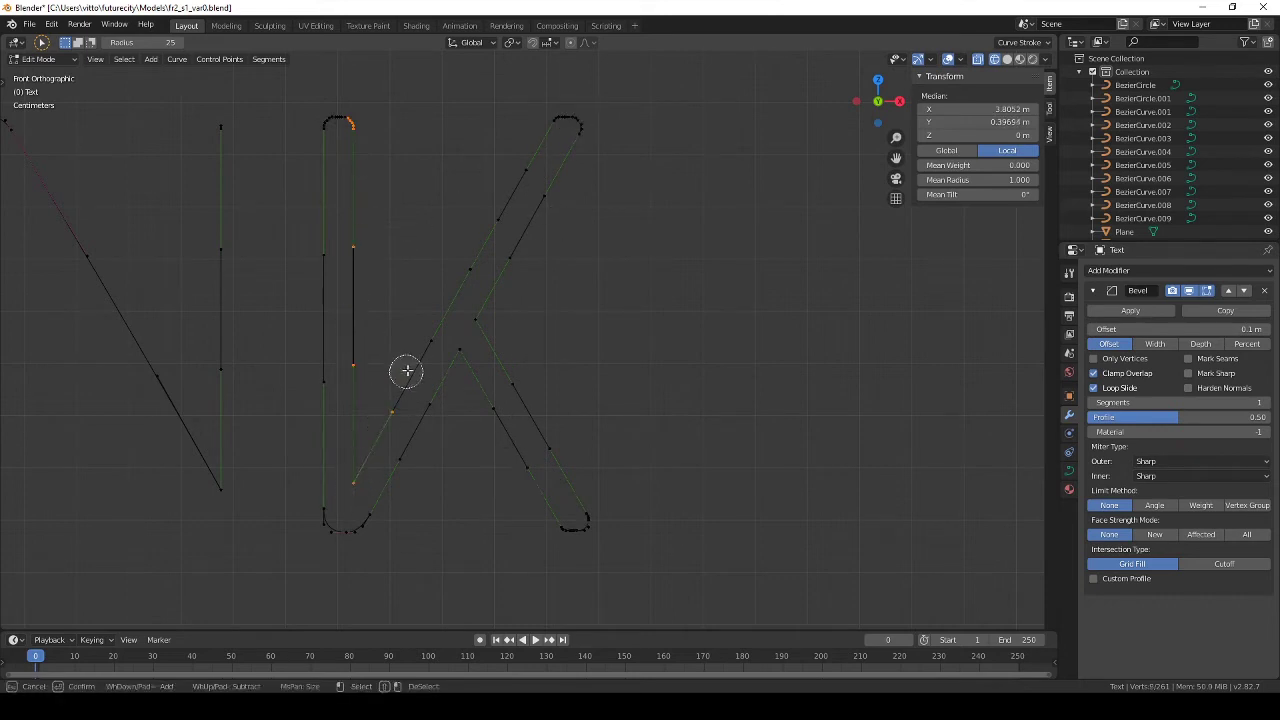
key("x")
left_click(408, 88)
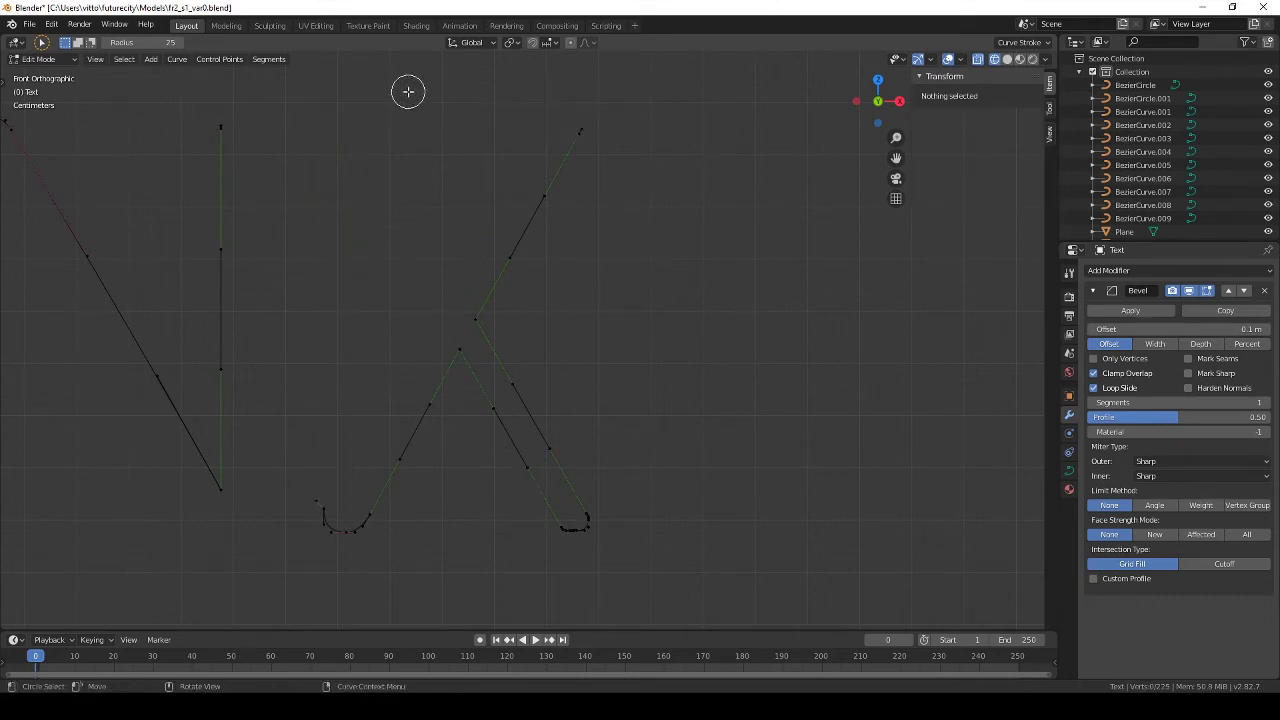
left_click(355, 118)
key("x")
left_click(363, 118)
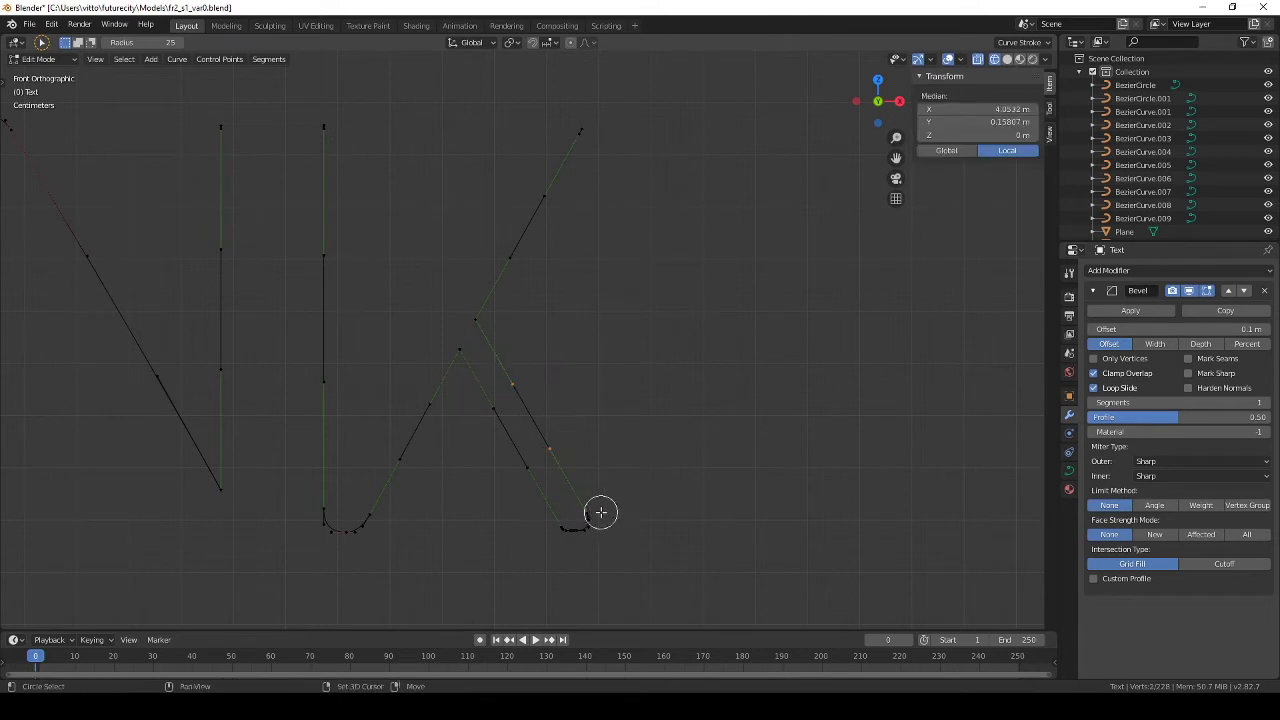
Step: Delete the extra control points on the K's leg and diagonal, then view the whole text
left_click(512, 384)
key("x")
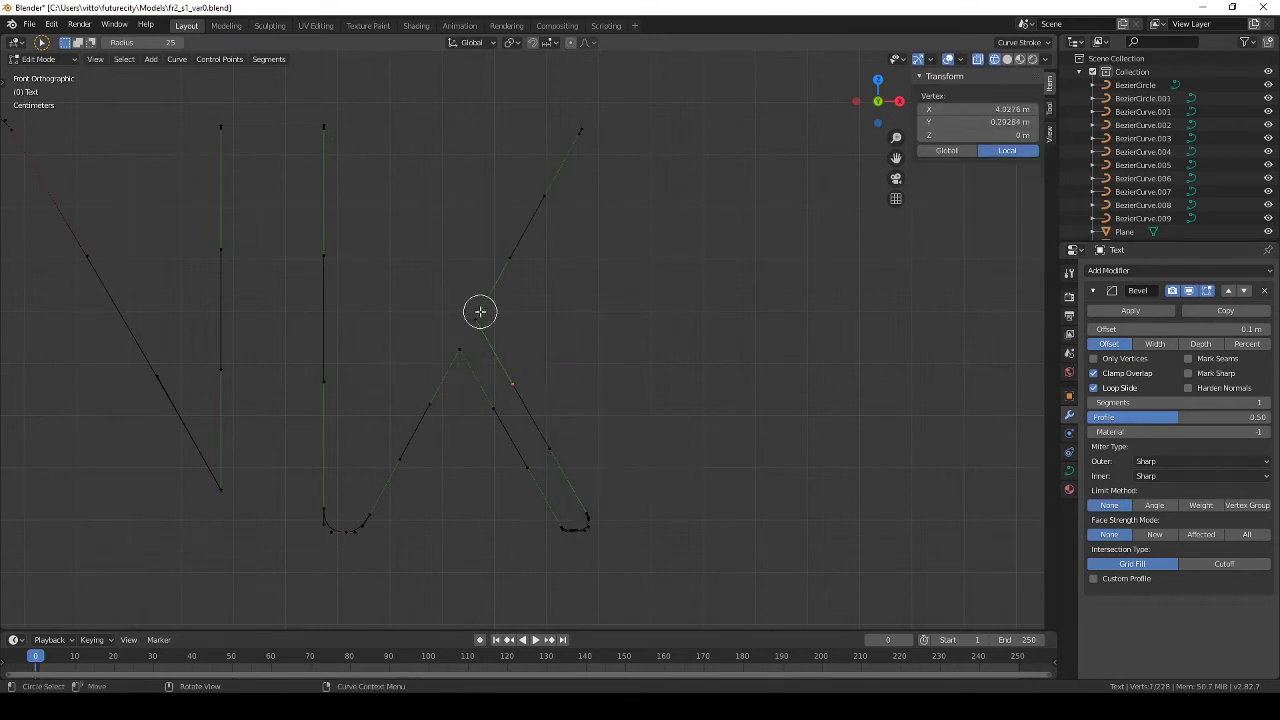
left_click(480, 312)
left_click(575, 498)
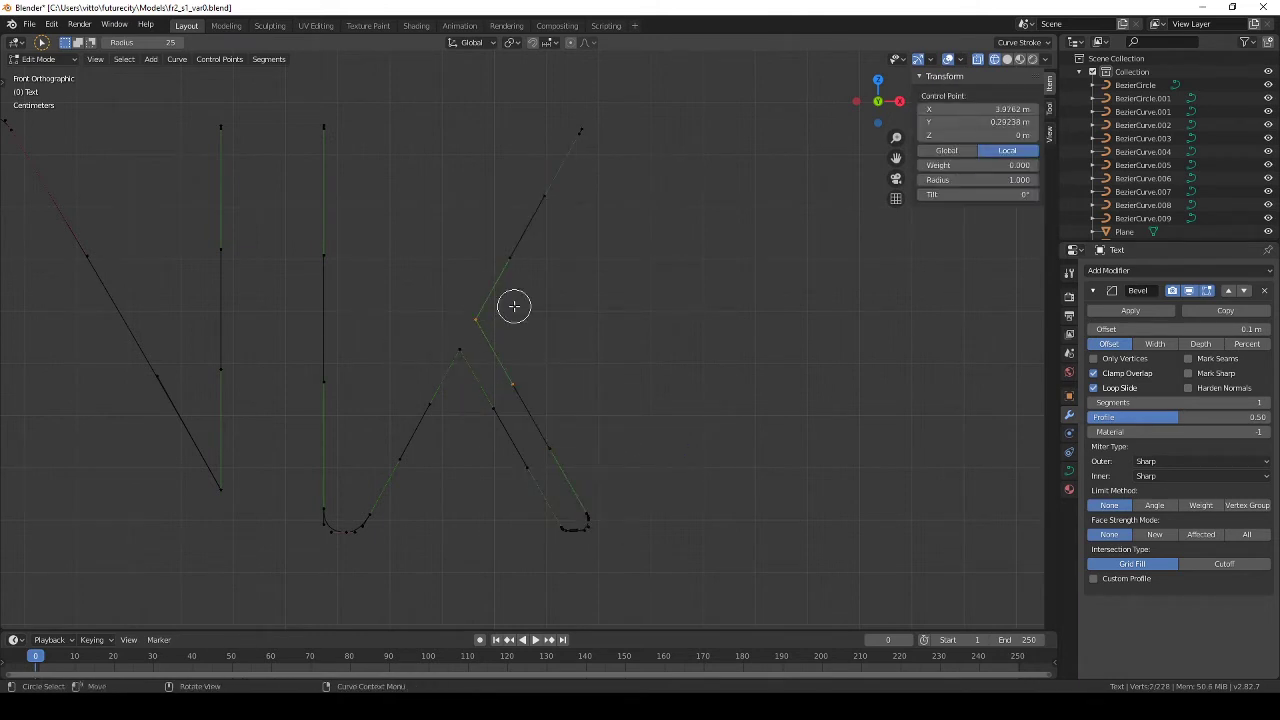
scroll(513, 306, "up", 3)
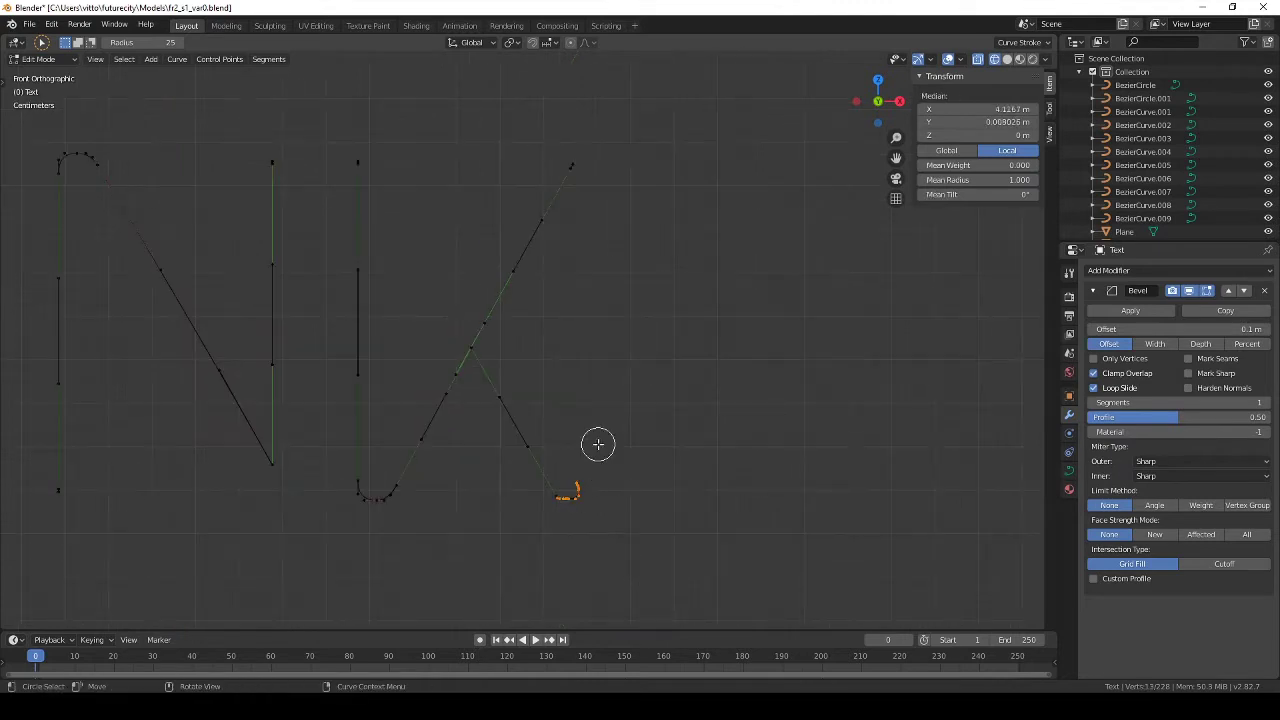
key("Tab")
scroll(580, 449, "down", 3)
Step: Try BezierCircle.001, BezierCurve.002 and BezierCircle as the NEURALTINK text's bevel profile object
scroll(444, 354, "up", 3, "ctrl")
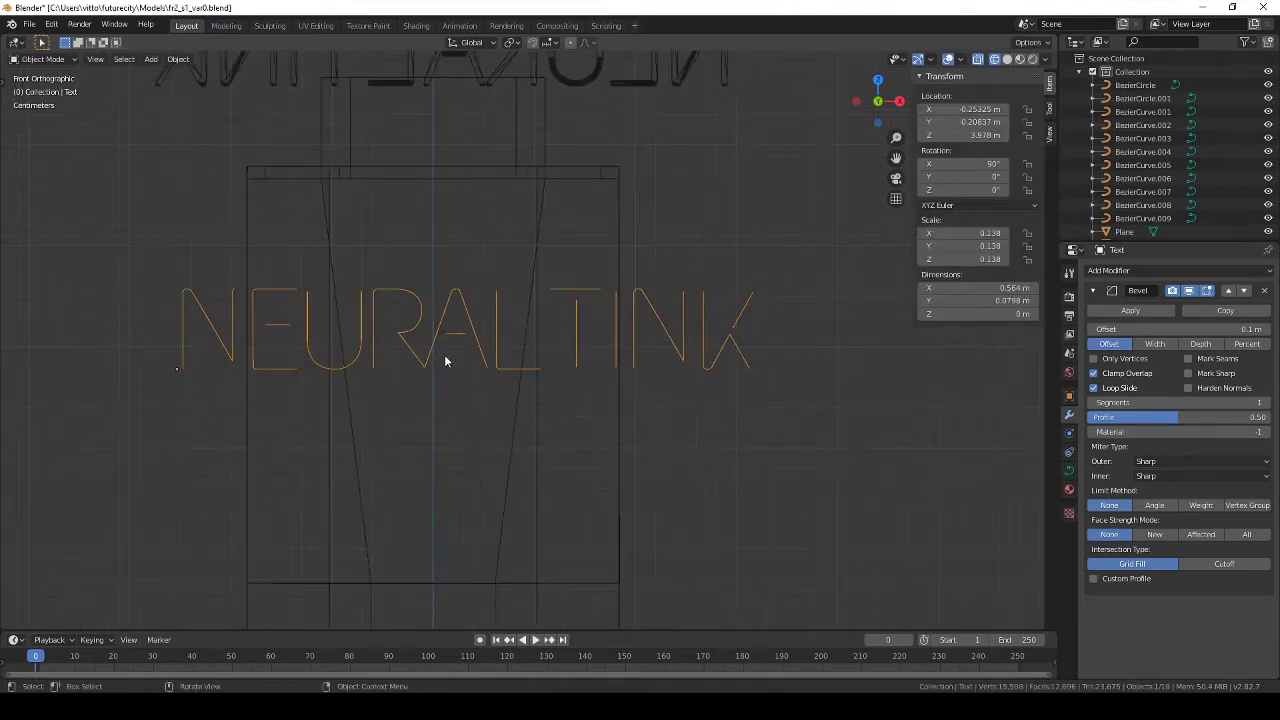
left_click(1069, 470)
left_click(1215, 562)
left_click(1195, 508)
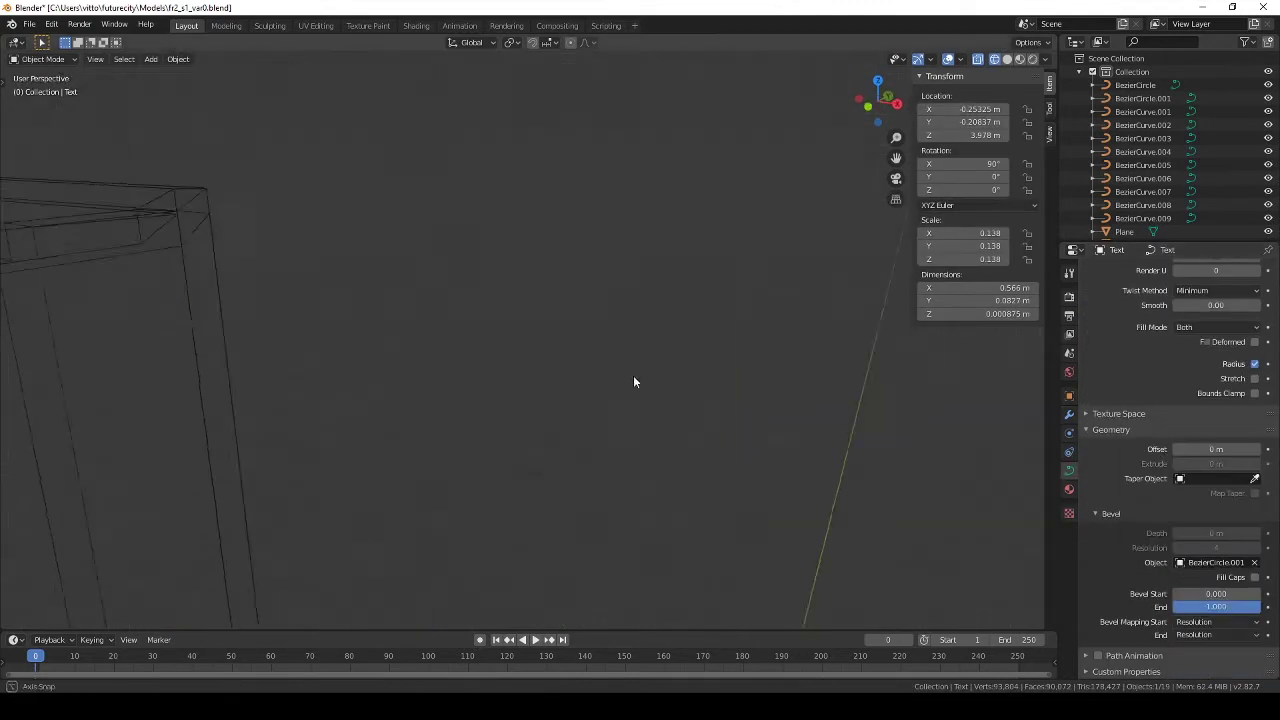
mouse_move(633, 378)
middle_mouse_down()
mouse_move(519, 469)
mouse_move(552, 368)
middle_mouse_up()
left_click(1215, 562)
left_click(1175, 463)
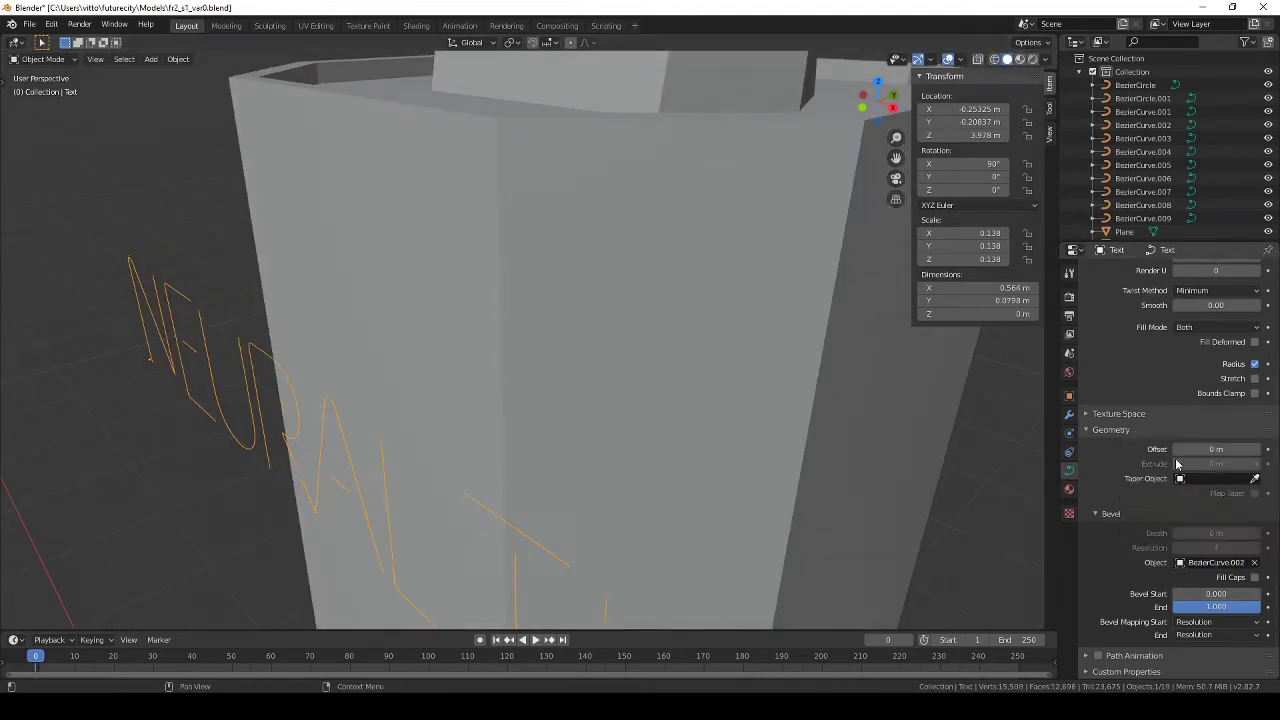
left_click(1182, 565)
left_click(1185, 430)
scroll(384, 407, "down", 3)
middle_click_drag(384, 407, 430, 336)
key("KP_7")
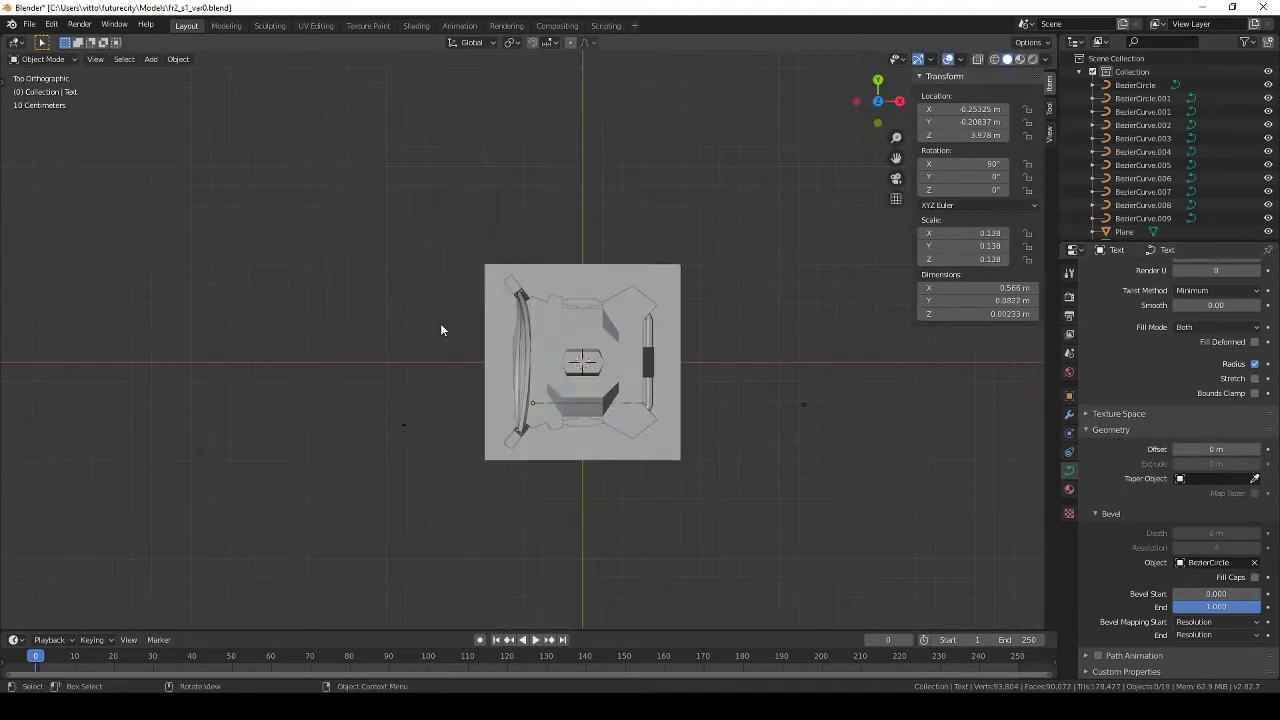
Step: Add a new bezier circle and set BezierCircle.002 as the text's bevel object
key("shift+a")
left_click(495, 298)
key("s")
left_click(790, 460)
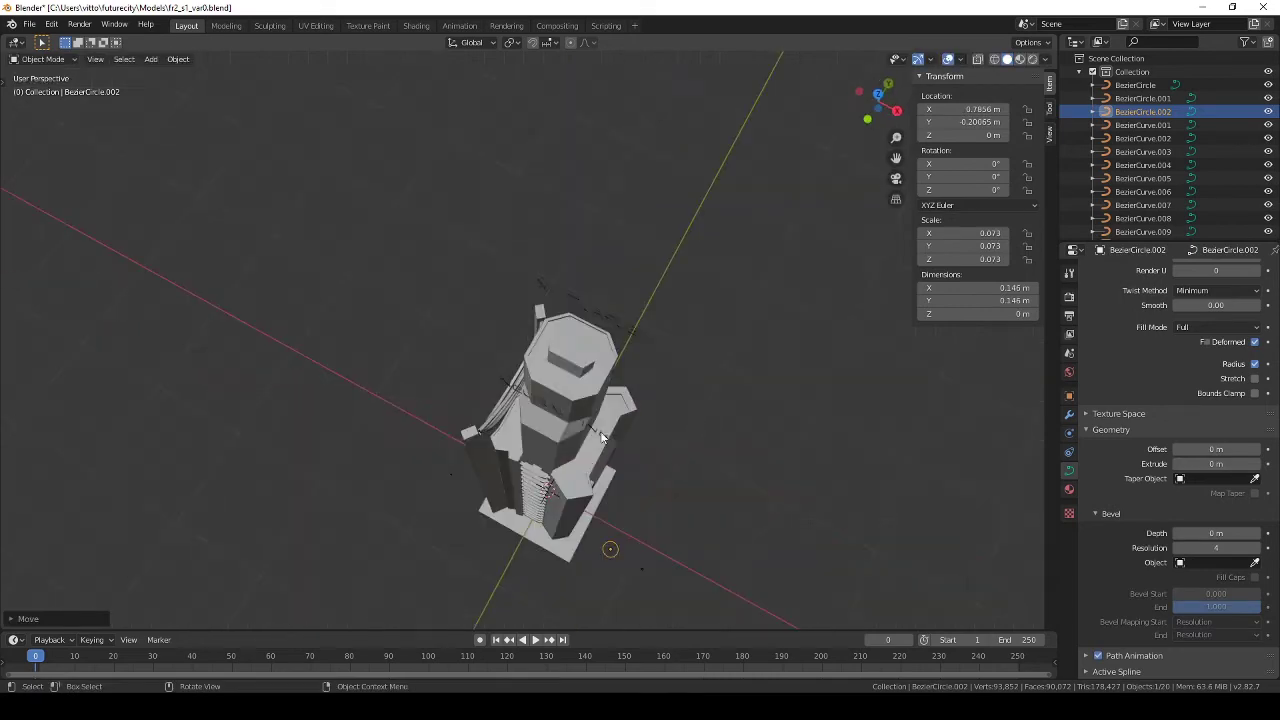
left_click(1215, 562)
left_click(1160, 528)
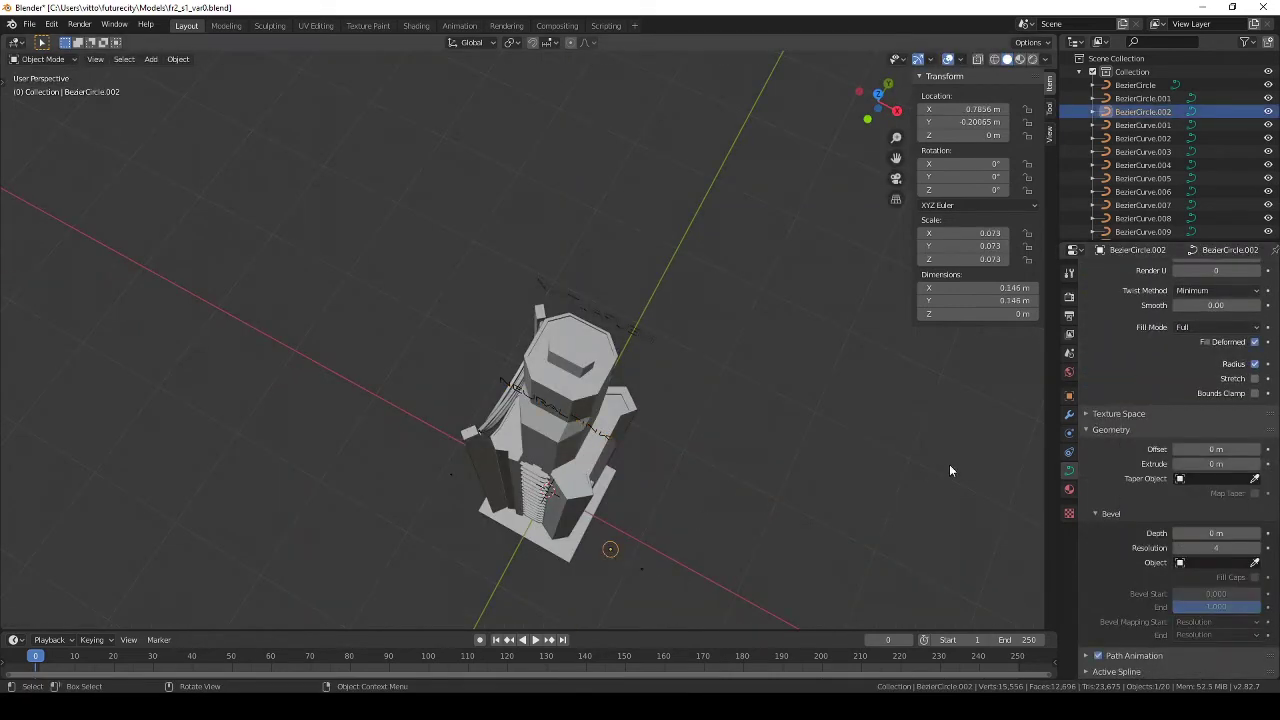
scroll(696, 512, "up", 3)
middle_click_drag(696, 512, 690, 380, "shift")
left_click(1215, 562)
Step: Shrink BezierCircle.002 to about 0.021 so the letters become thin round tubes
middle_click_drag(620, 457, 728, 294)
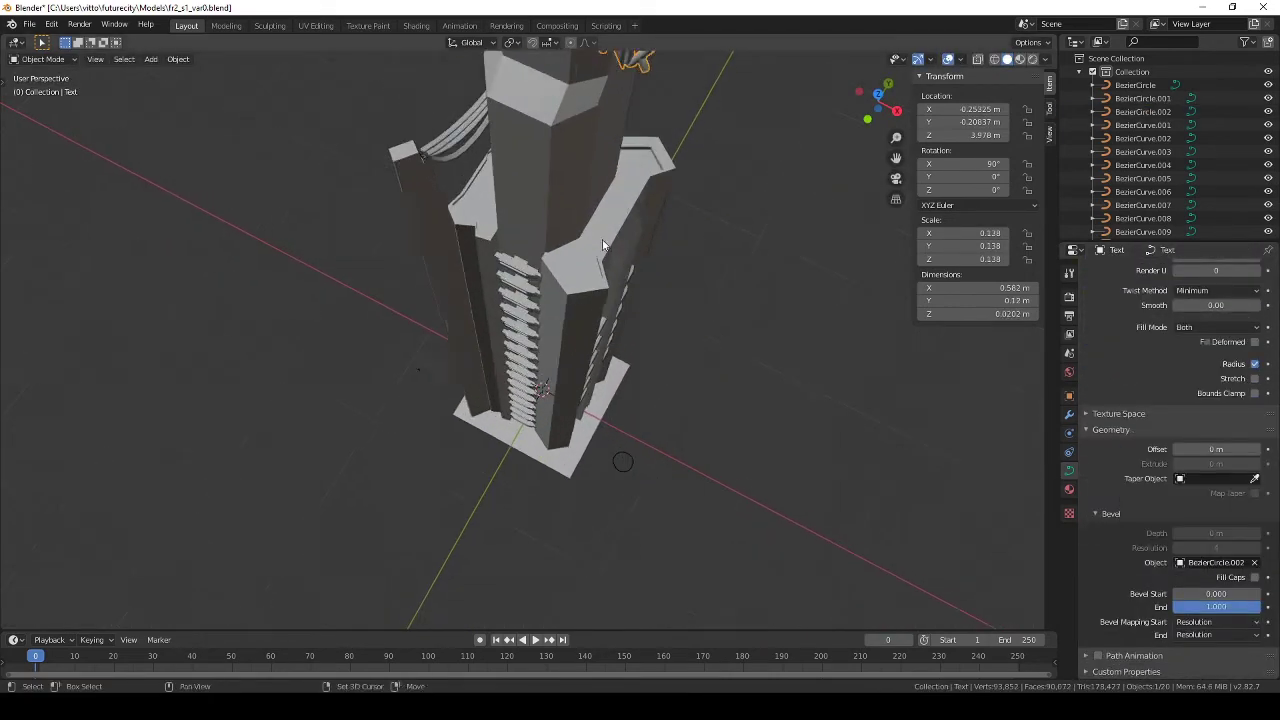
left_click(590, 533)
key("s")
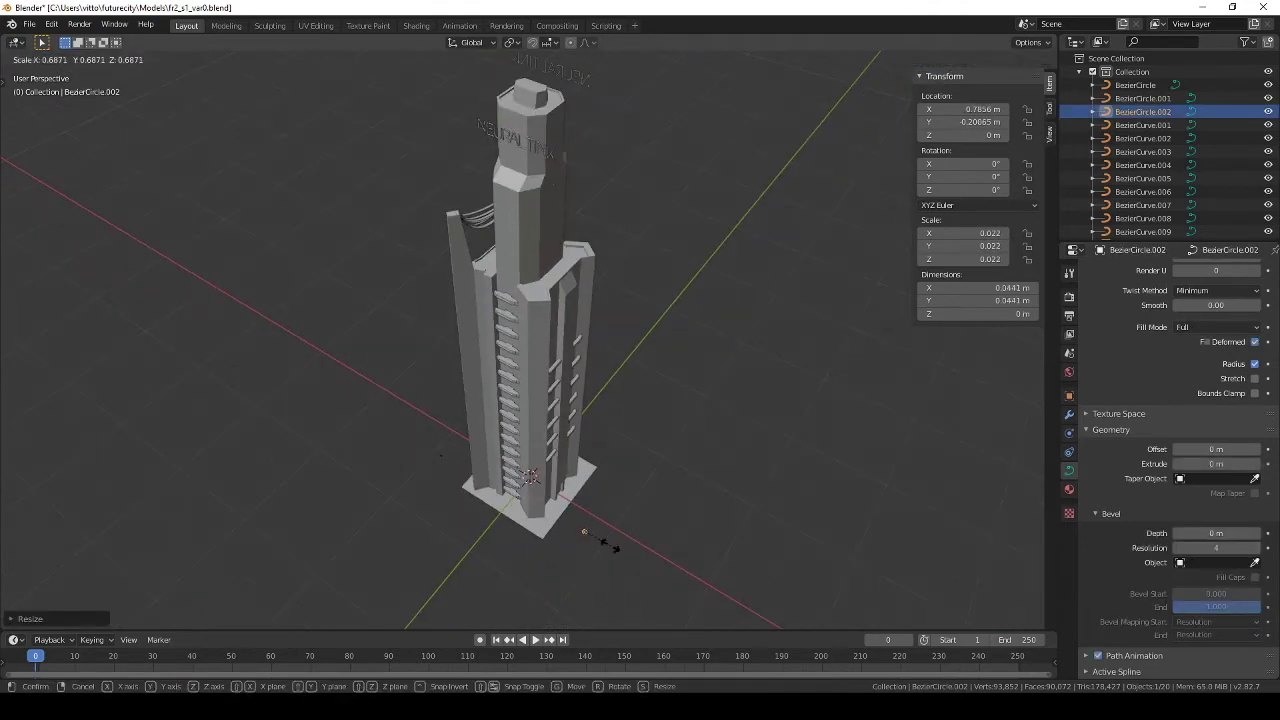
left_click(603, 543)
scroll(500, 292, "up", 5)
mouse_move(500, 292)
middle_mouse_down()
mouse_move(704, 247)
mouse_move(468, 271)
middle_mouse_up()
Step: Move the E crossbar's left end and bend the N's diagonal handle
key("KP_3")
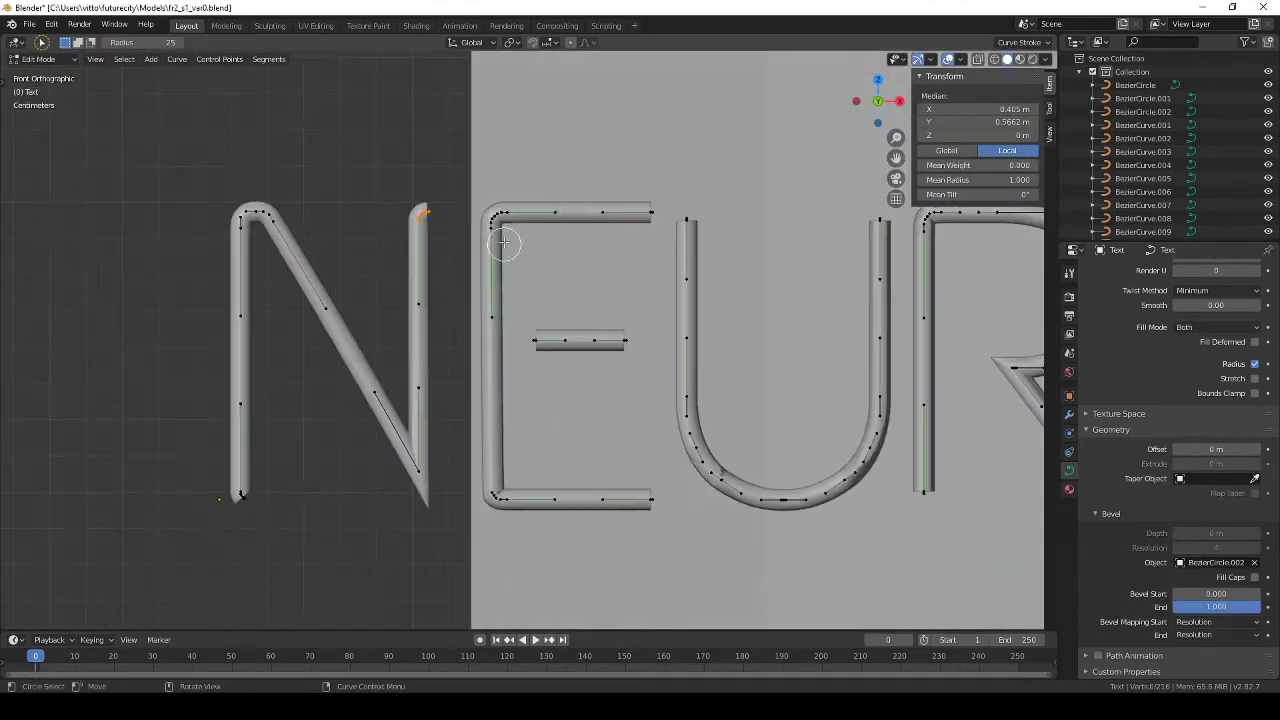
left_click(553, 350)
key("g")
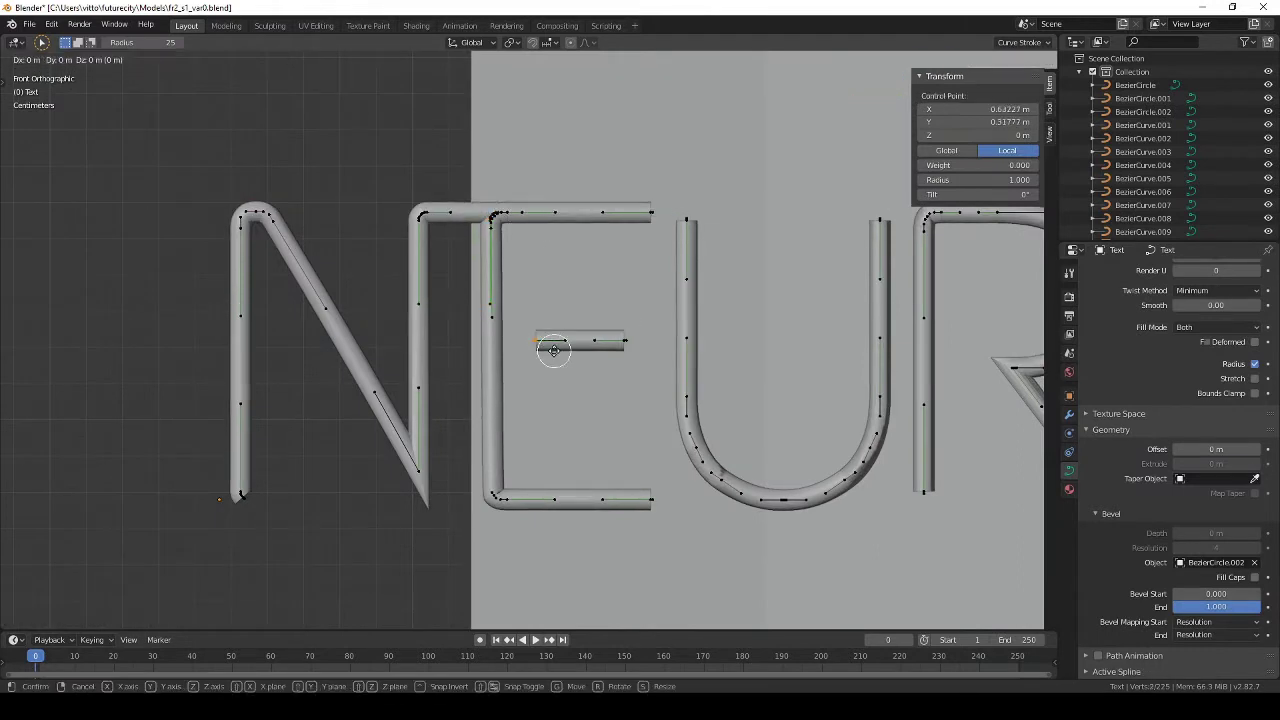
left_click(516, 349)
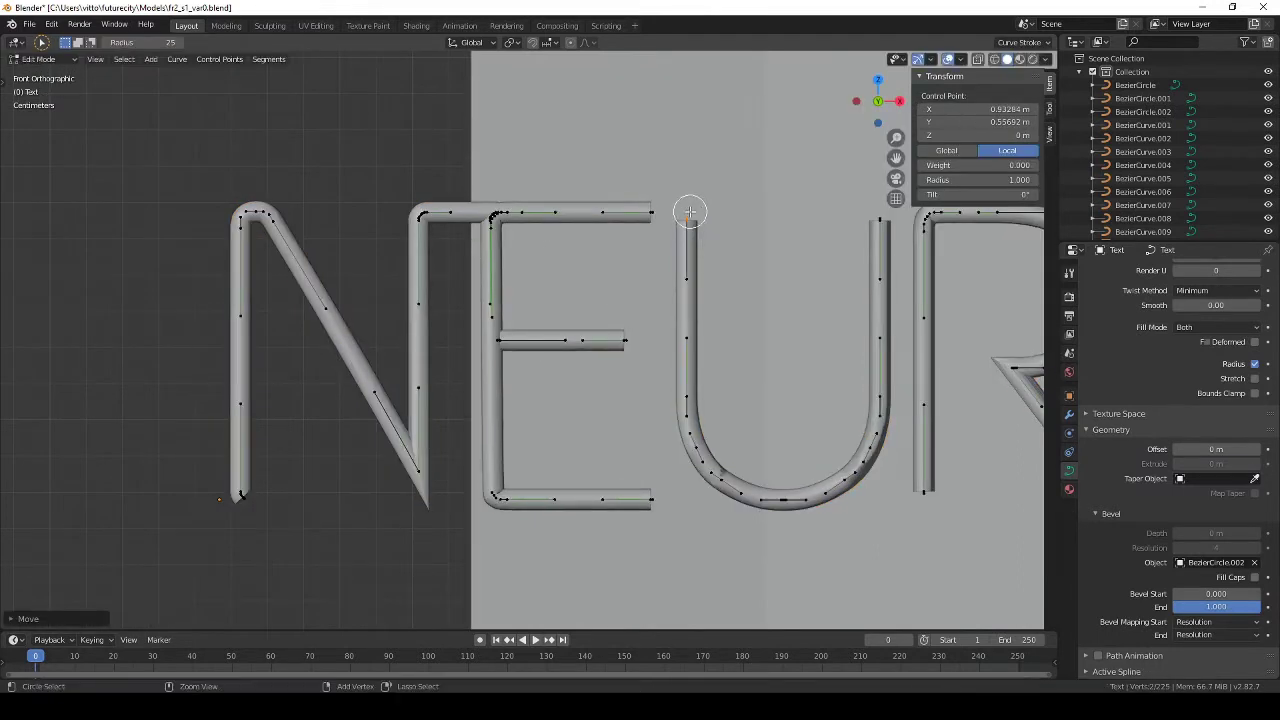
left_click(352, 418)
key("g")
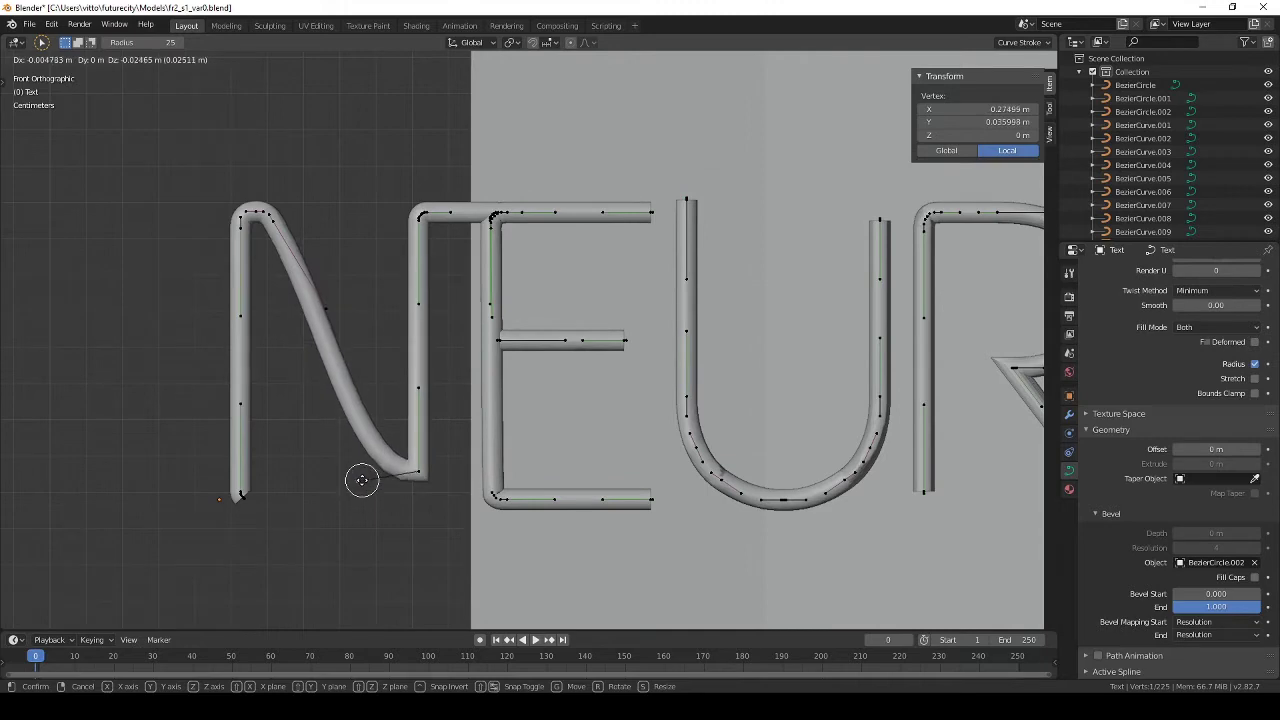
left_click(362, 480)
key("Tab")
key("Tab")
Step: Rotate the point at the N's bottom and select its lower control point
scroll(740, 265, "up", 5)
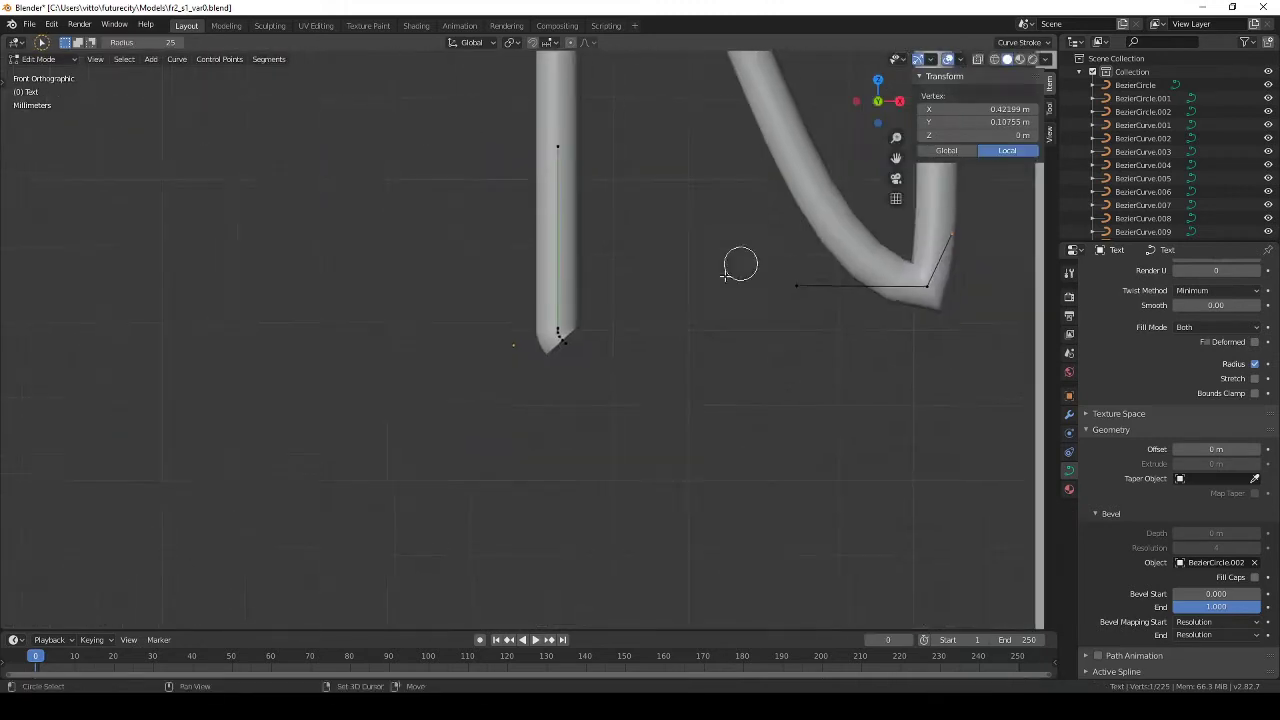
scroll(654, 357, "down", 5)
key("r")
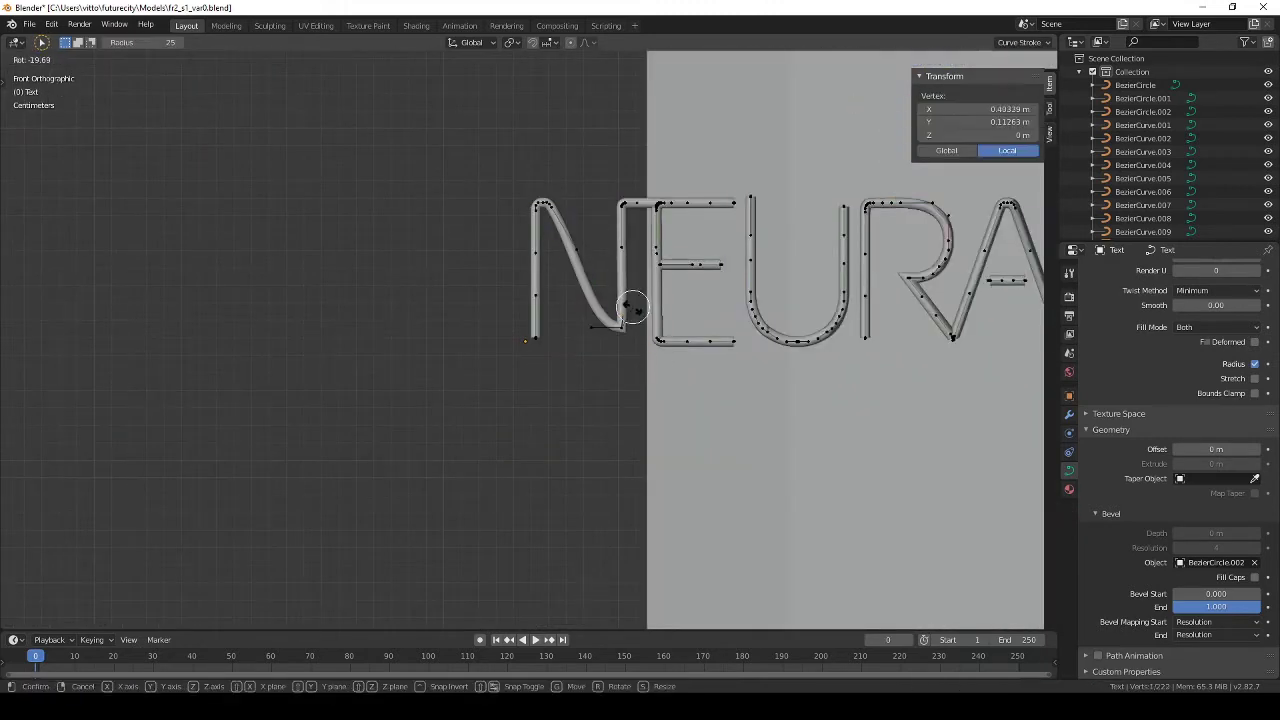
left_click(632, 308)
scroll(625, 312, "up", 3)
scroll(660, 300, "up", 2)
left_click(758, 306)
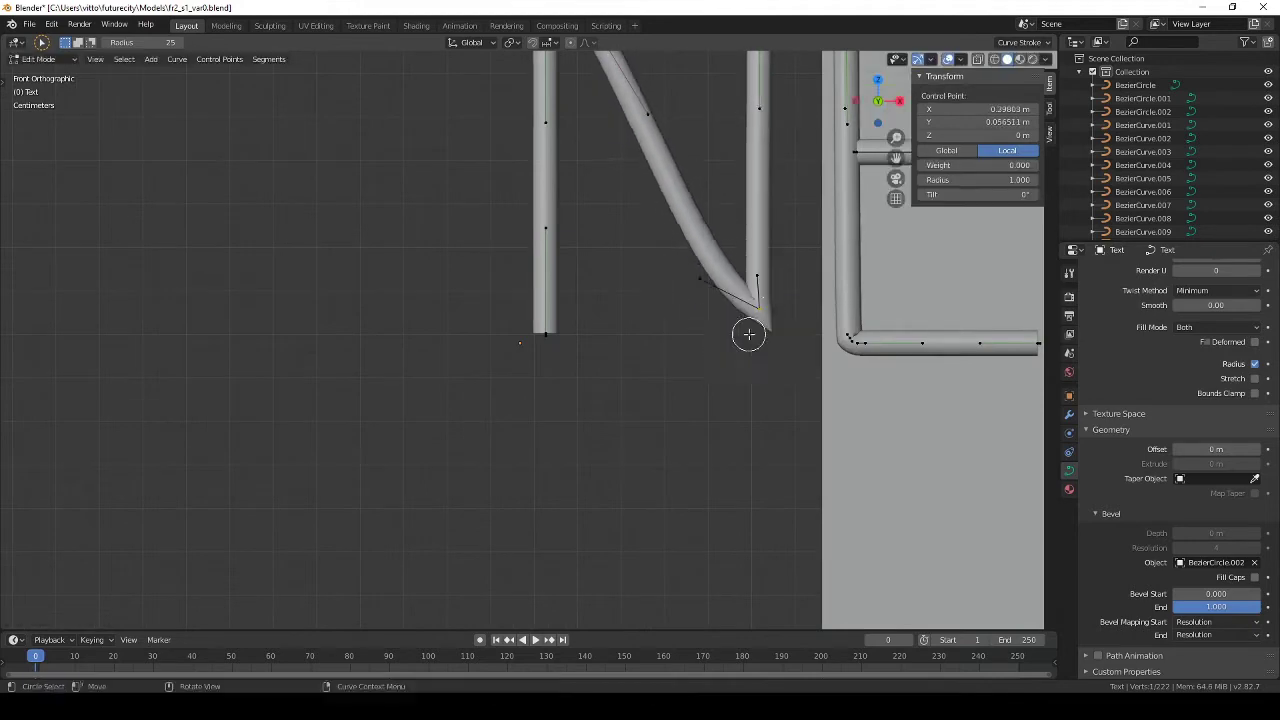
scroll(749, 334, "down", 3)
key("Tab")
scroll(543, 393, "down", 1)
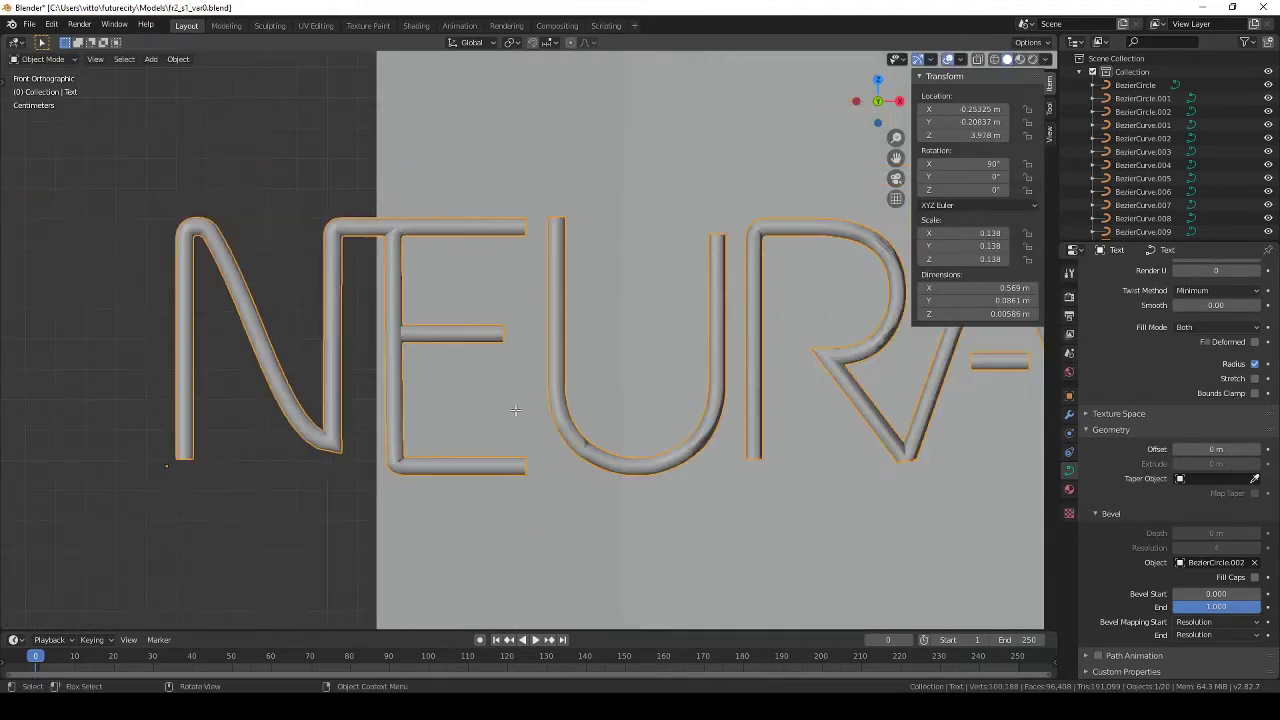
Step: Reposition an E point and raise the top point of the U's right stem
key("Tab")
scroll(515, 410, "up", 3)
scroll(510, 220, "up", 1)
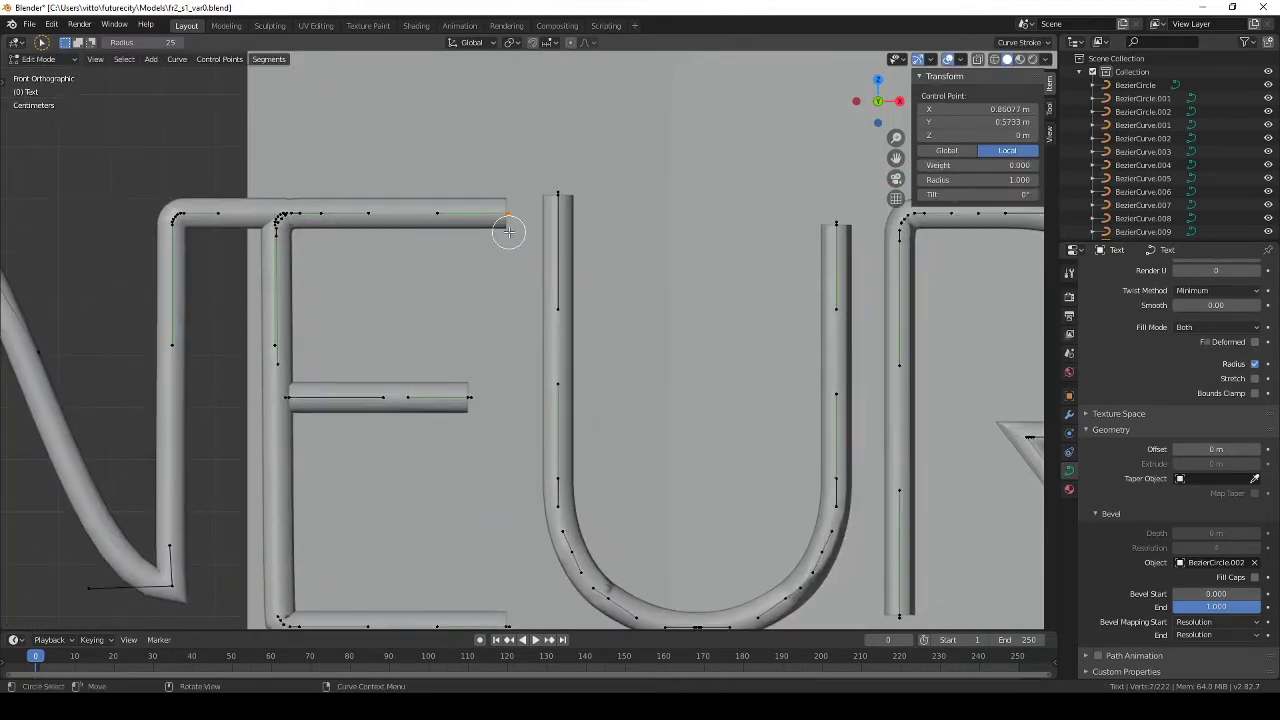
left_click(567, 203)
scroll(550, 300, "down", 4)
scroll(539, 365, "up", 2)
left_click(531, 214)
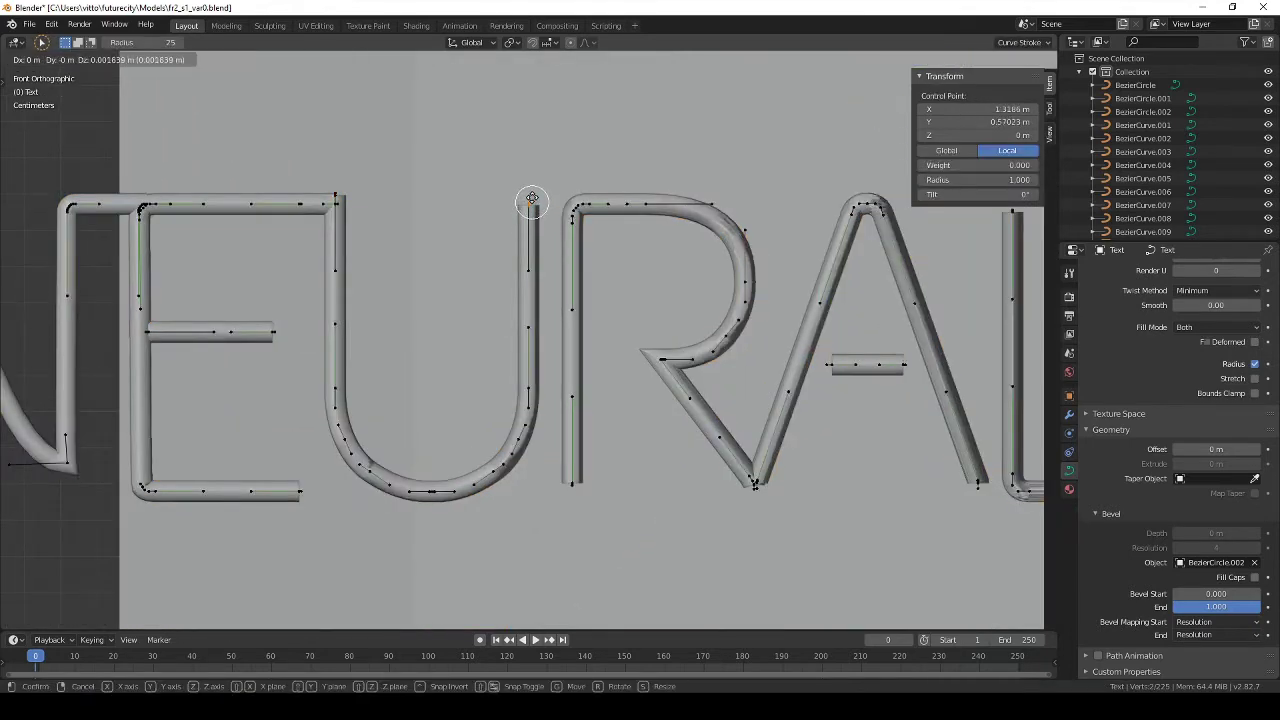
left_click(531, 195)
scroll(566, 491, "down", 3)
scroll(643, 403, "up", 3)
scroll(560, 415, "up", 1)
Step: Extrude the stroke where the U meets the R so they join
left_click(505, 458)
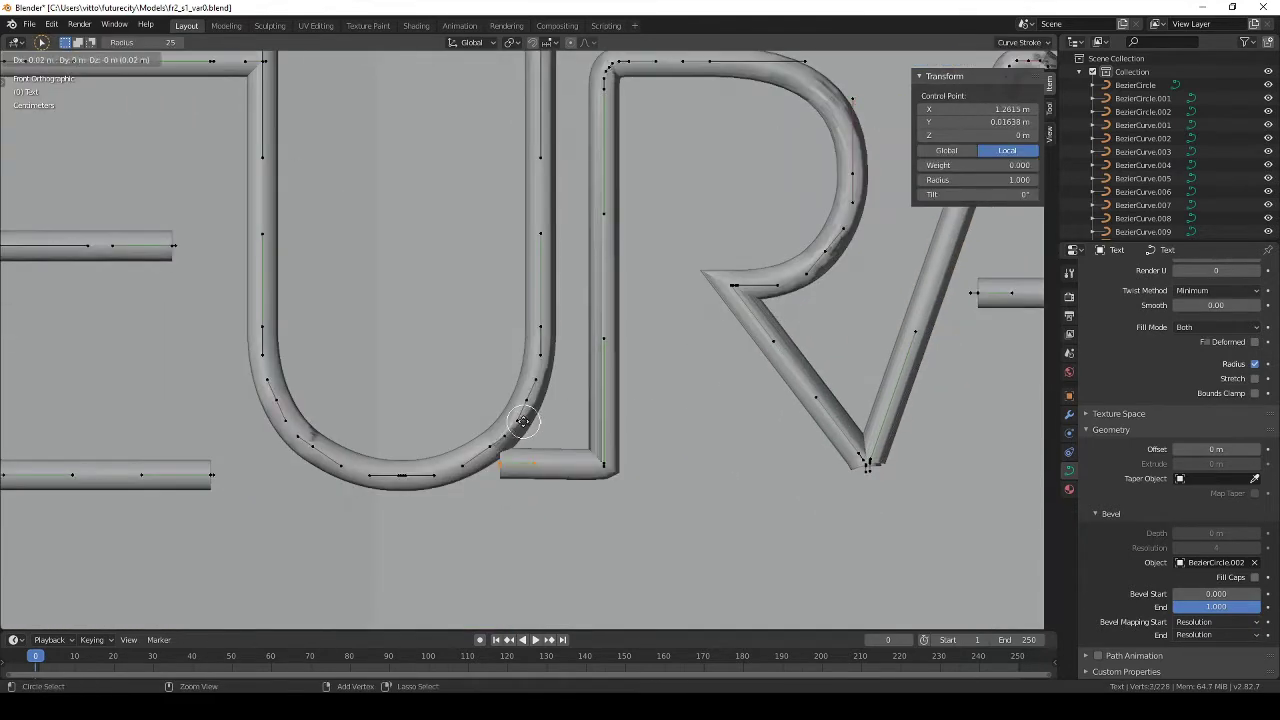
left_click(521, 424)
scroll(519, 423, "down", 3)
scroll(519, 423, "down", 2)
scroll(589, 334, "up", 4)
scroll(650, 360, "down", 1)
left_click(713, 377)
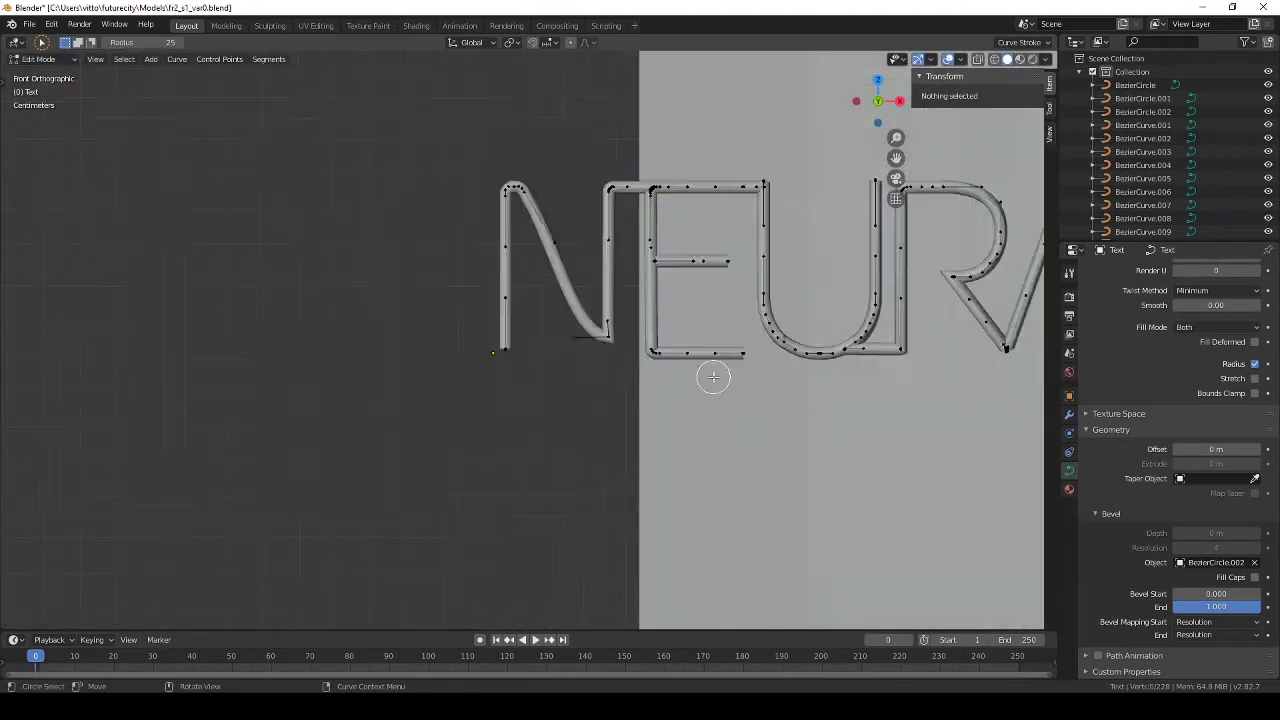
scroll(713, 377, "up", 5)
Step: Move the N's lower-right corner point to close the corner
left_click(728, 332)
key("g")
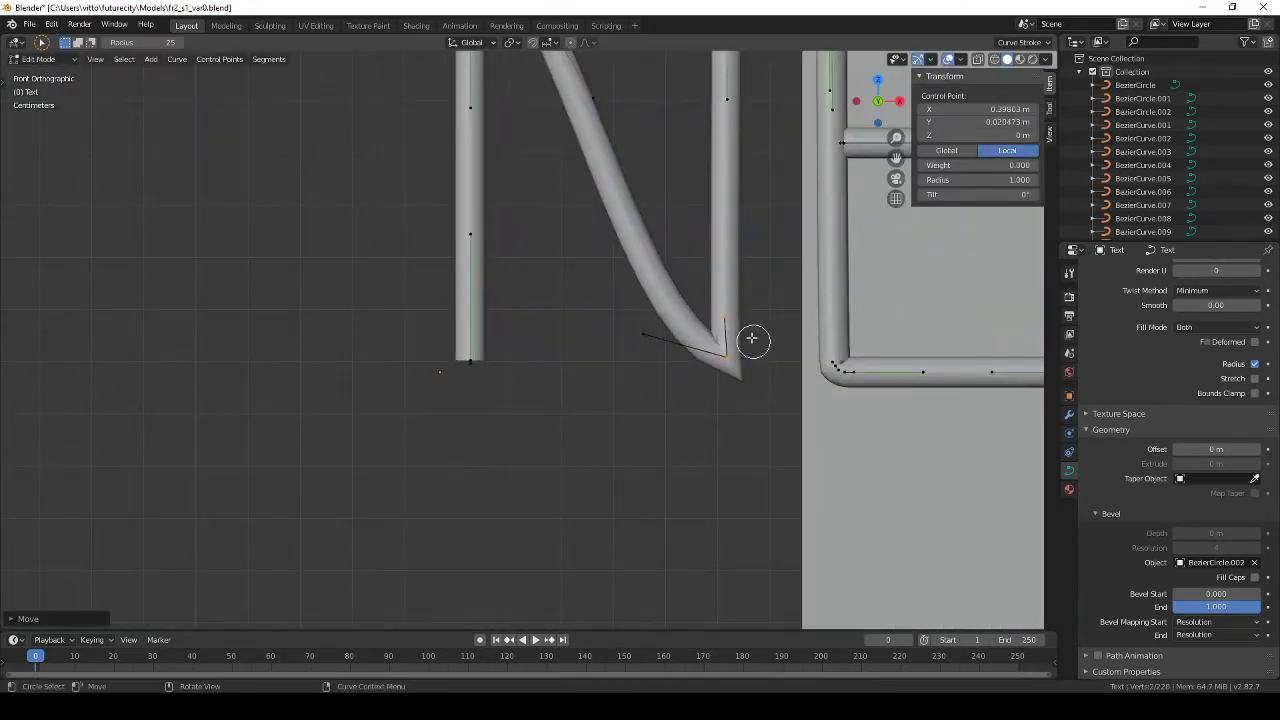
left_click(760, 360)
key("Tab")
scroll(785, 391, "down", 5)
scroll(449, 394, "down", 2)
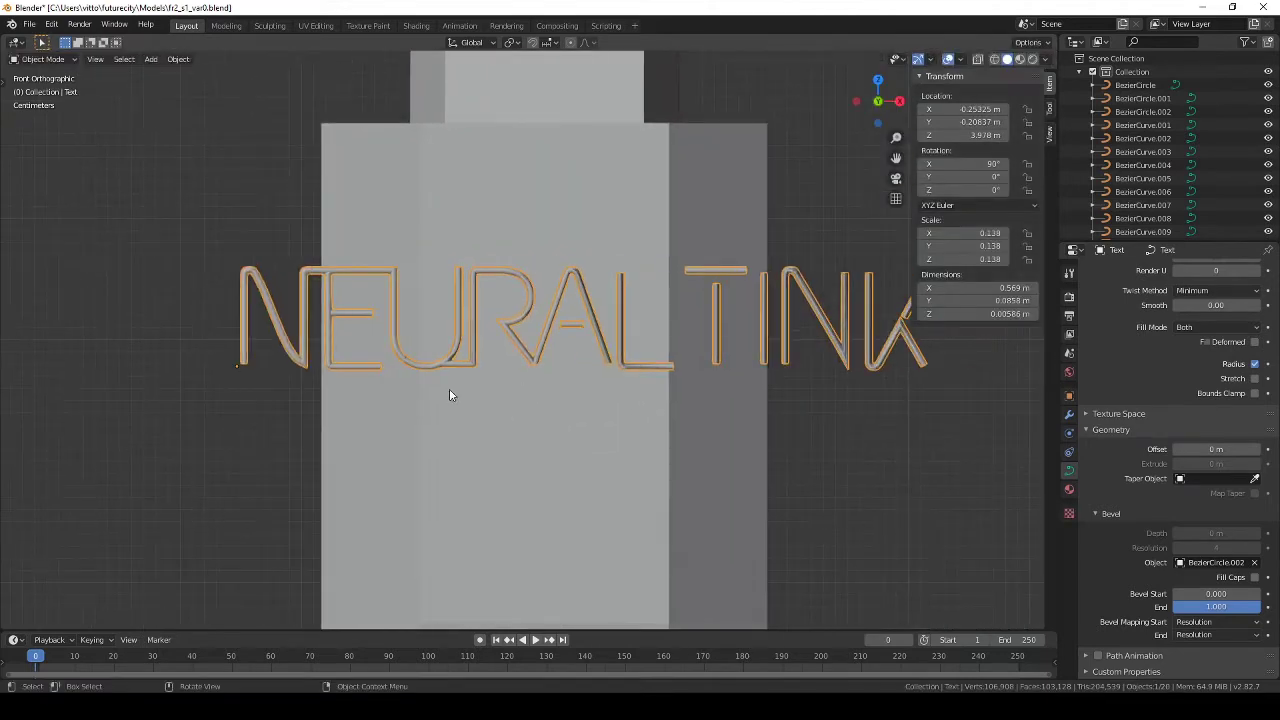
Step: Stretch the A's crossbar point across to meet its right leg, then view the front
key("Tab")
scroll(646, 306, "up", 6)
left_click(659, 270)
key("g")
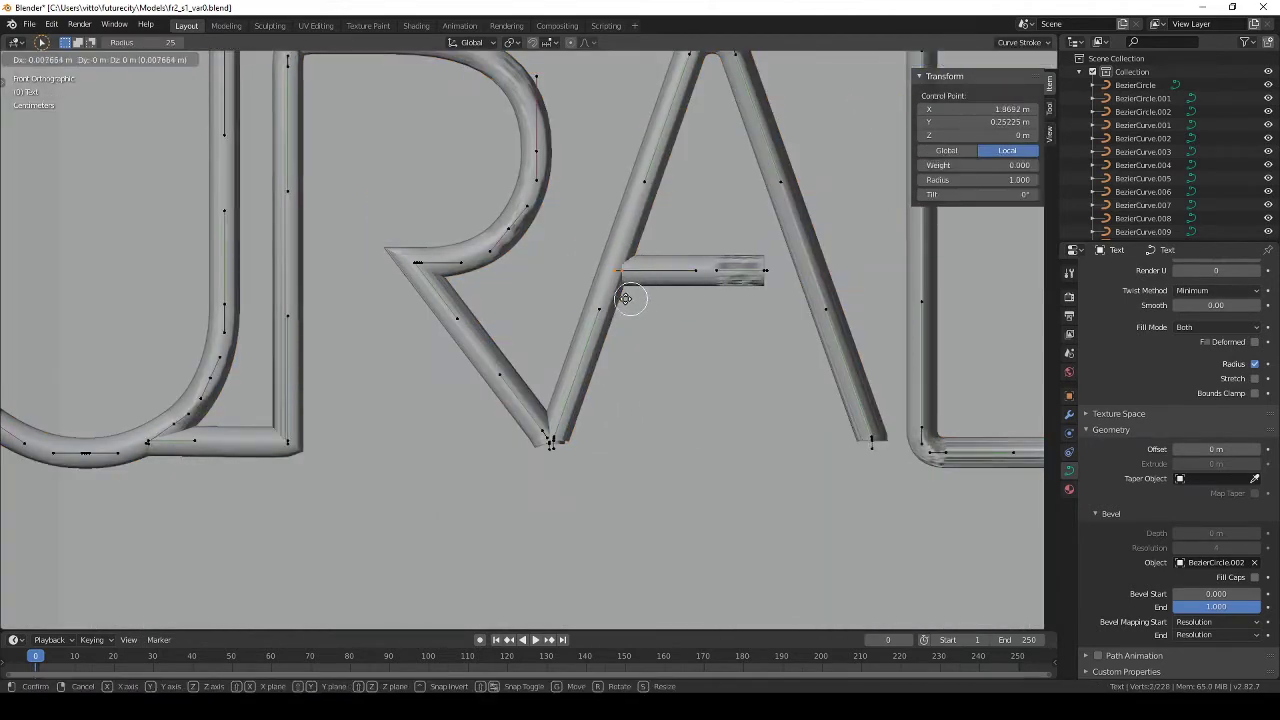
left_click(623, 298)
left_click(772, 289)
mouse_move(772, 289)
middle_mouse_down()
mouse_move(727, 266)
mouse_move(766, 374)
mouse_move(703, 347)
middle_mouse_up()
scroll(770, 268, "down", 2)
key("Tab")
scroll(788, 335, "down", 3)
key("KP_1")
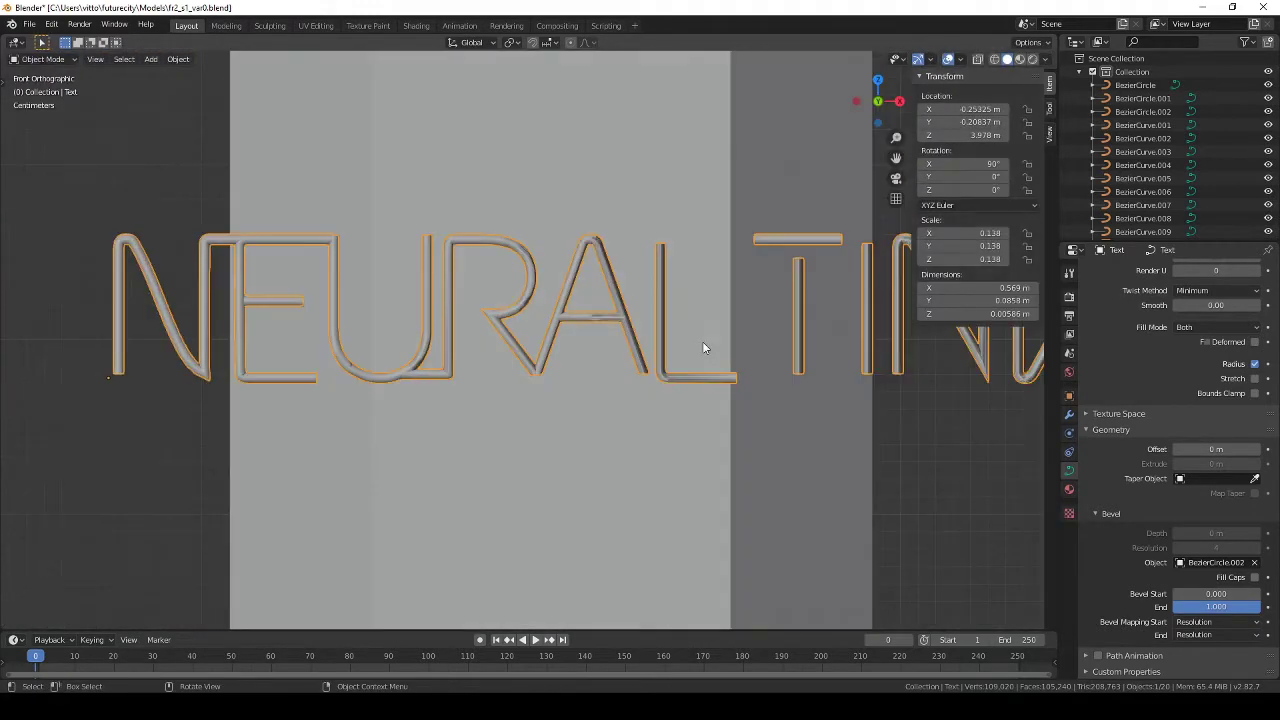
Step: Select two baseline points of the neon letters and move them
scroll(471, 366, "down", 2)
key("ctrl+Tab")
left_click(557, 372)
left_click_drag(408, 345, 549, 385)
key("g")
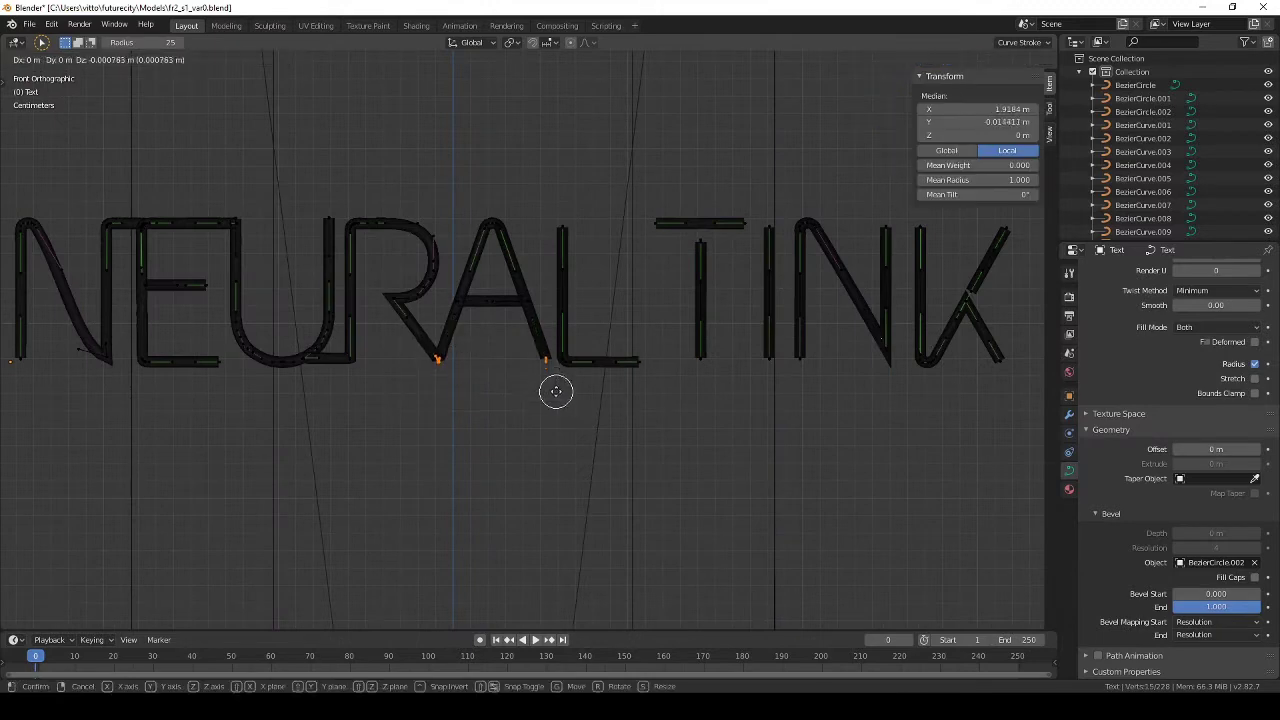
scroll(557, 395, "up", 3)
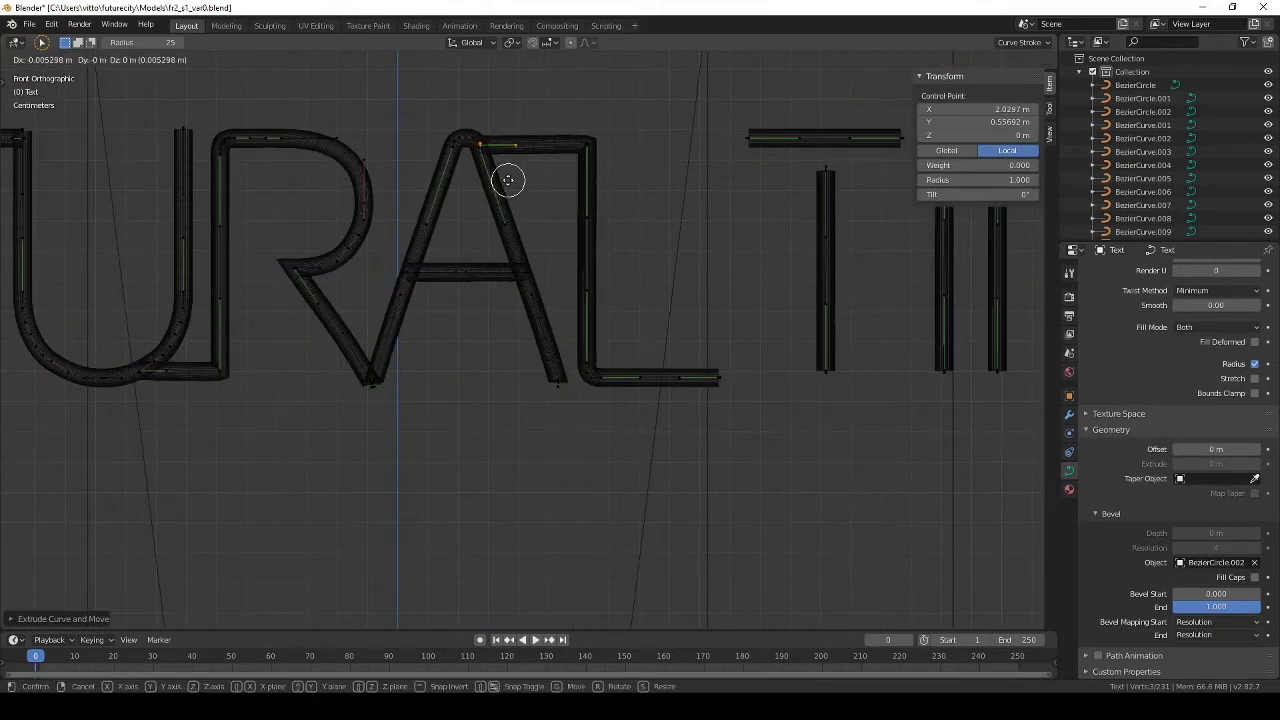
key("Tab")
Step: In front view, stretch the T crossbar's end point left toward the L
scroll(509, 179, "down", 4)
mouse_move(547, 332)
middle_mouse_down()
mouse_move(554, 376)
mouse_move(643, 360)
mouse_move(438, 332)
middle_mouse_up()
key("KP_1")
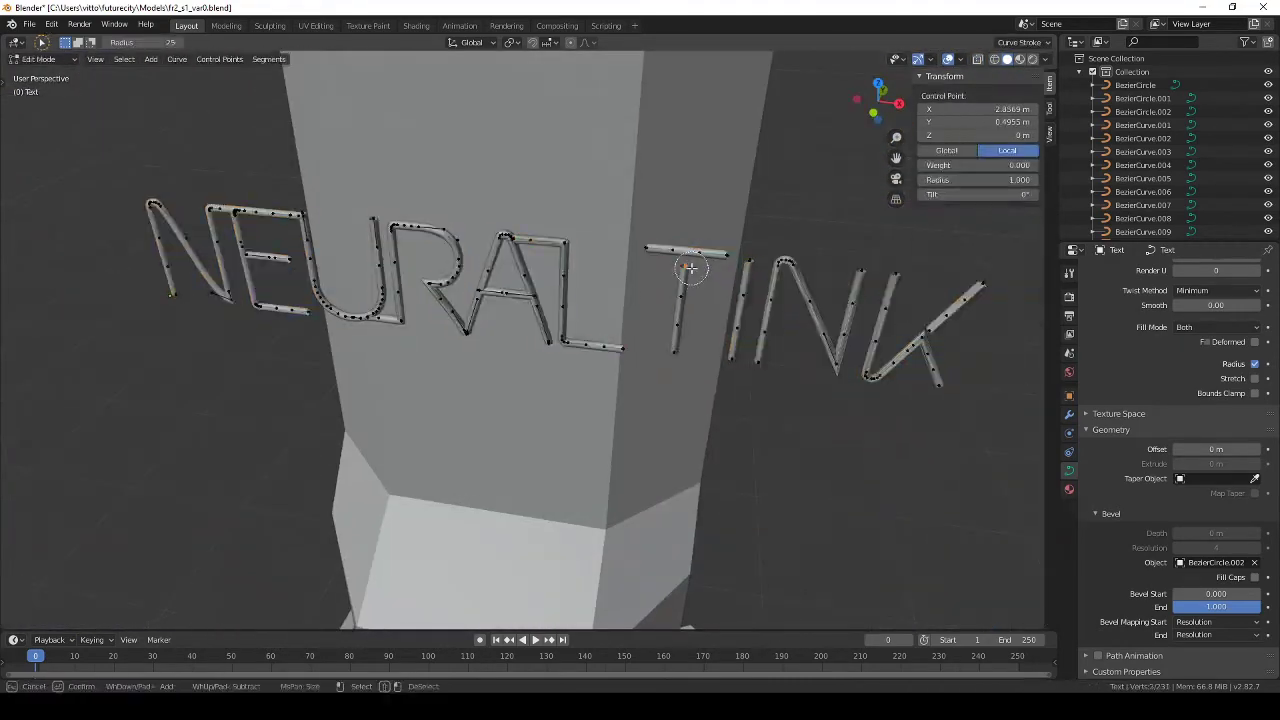
key("Tab")
scroll(438, 387, "up", 3)
key("g")
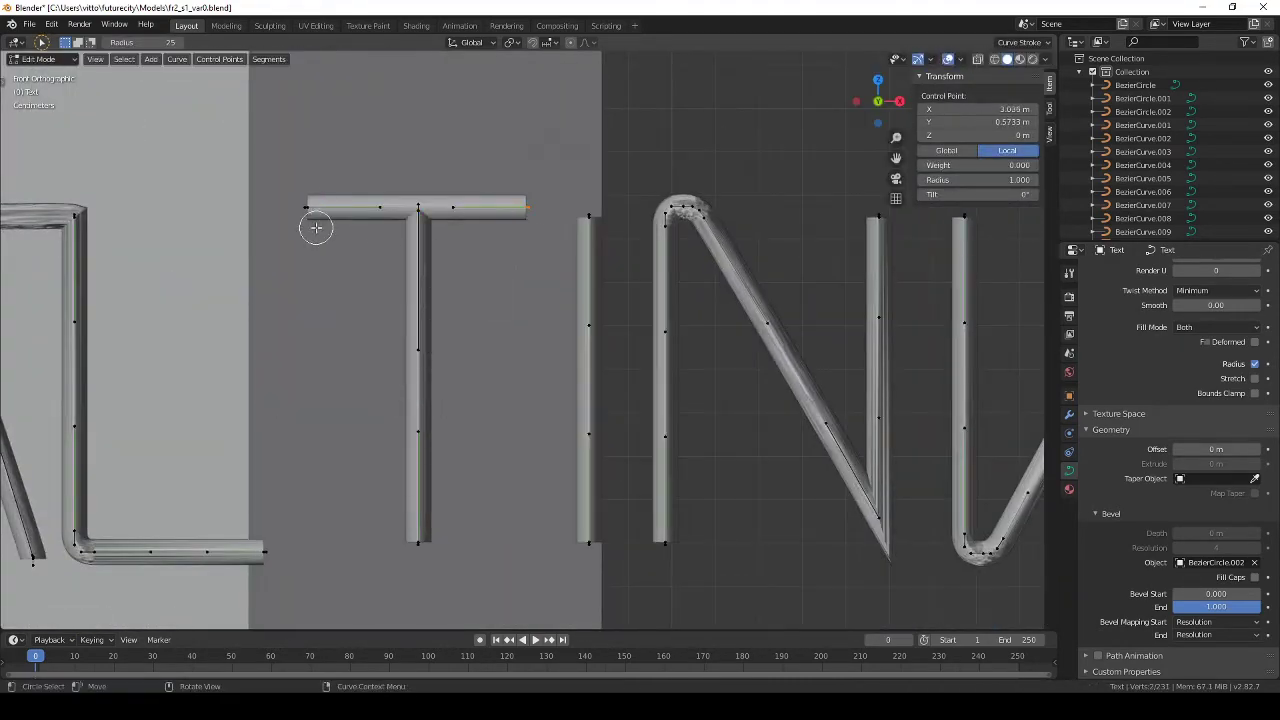
key("g")
key("g")
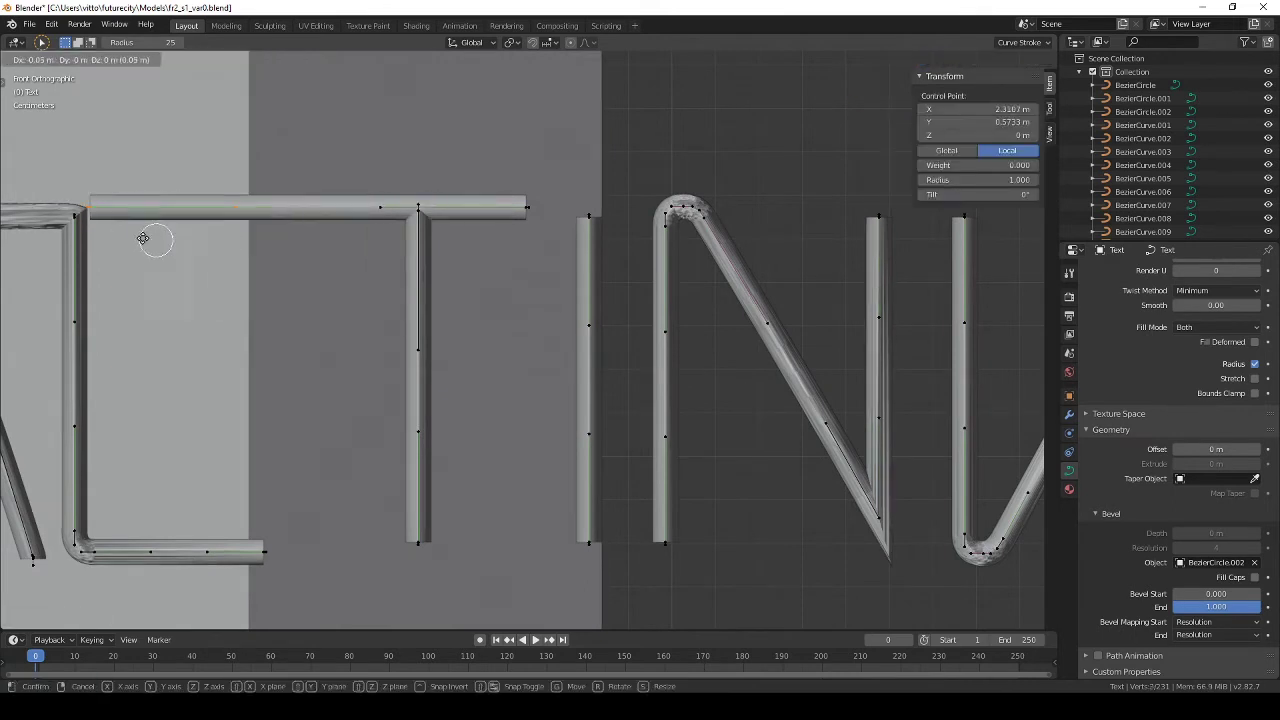
middle_click_drag(280, 285, 802, 280, "shift")
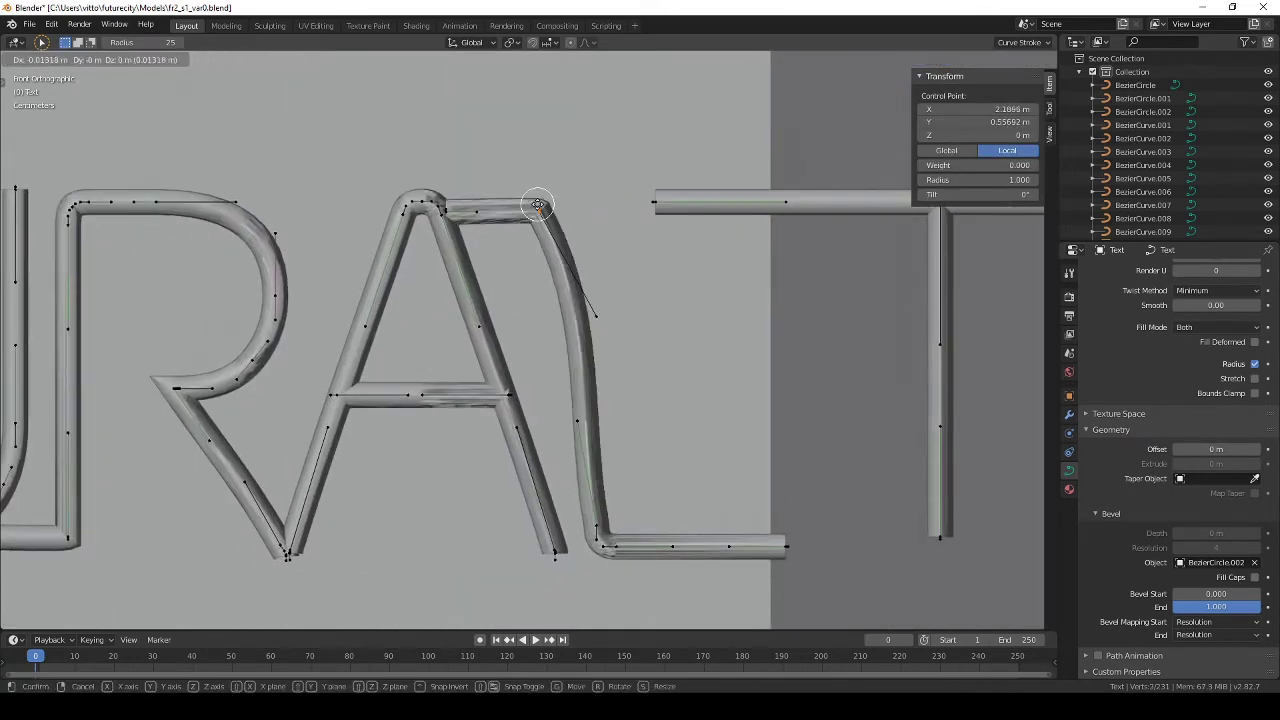
key("alt+a")
Step: Reposition a control point near the top of the A
scroll(700, 230, "down", 1)
scroll(806, 240, "down", 2)
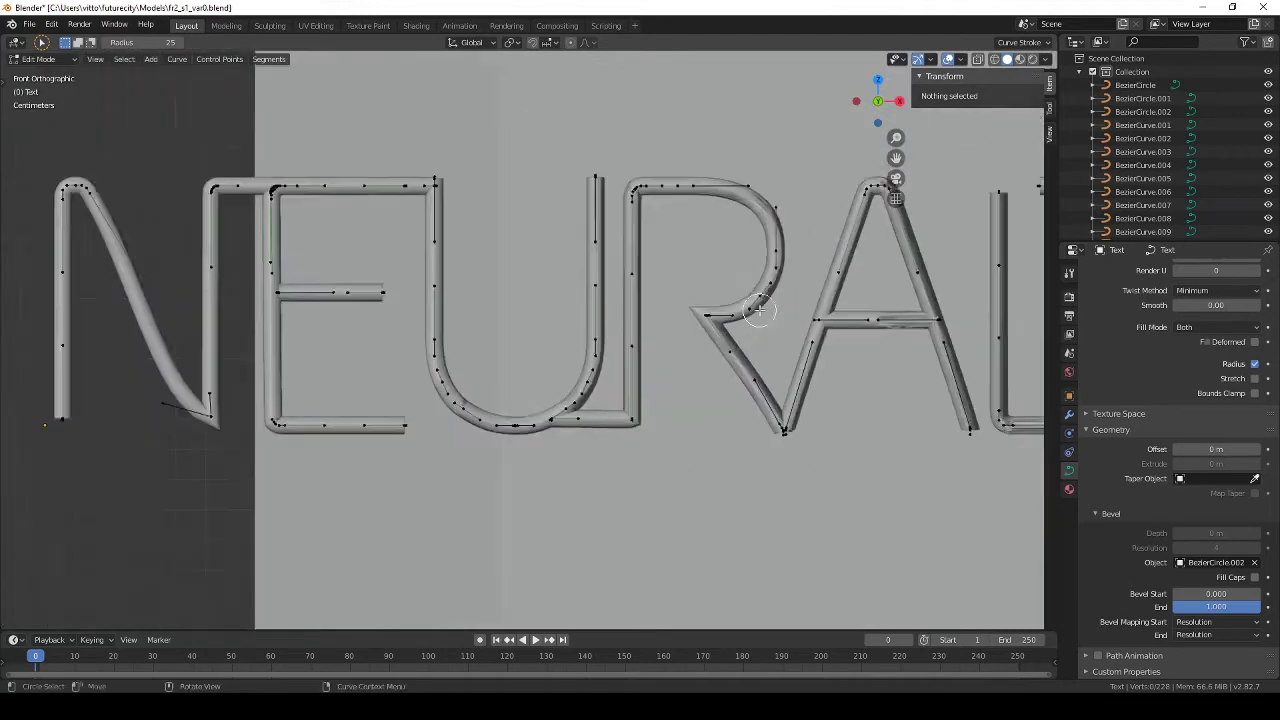
scroll(600, 280, "up", 3)
left_click(580, 283)
key("g")
left_click(565, 288)
scroll(553, 290, "down", 2)
key("Tab")
Step: Adjust the height of a control point on the R's curve
scroll(553, 290, "down", 3)
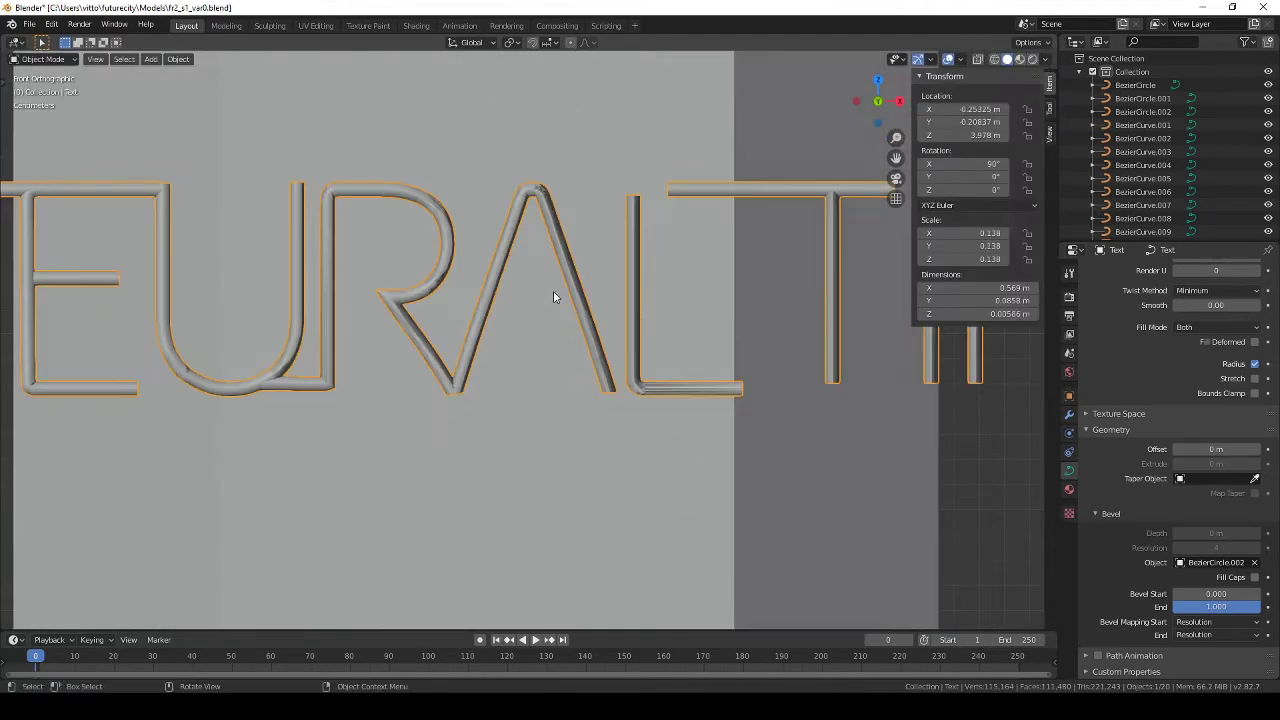
scroll(553, 290, "down", 2)
scroll(553, 290, "up", 4)
scroll(553, 297, "up", 2)
scroll(528, 266, "up", 3)
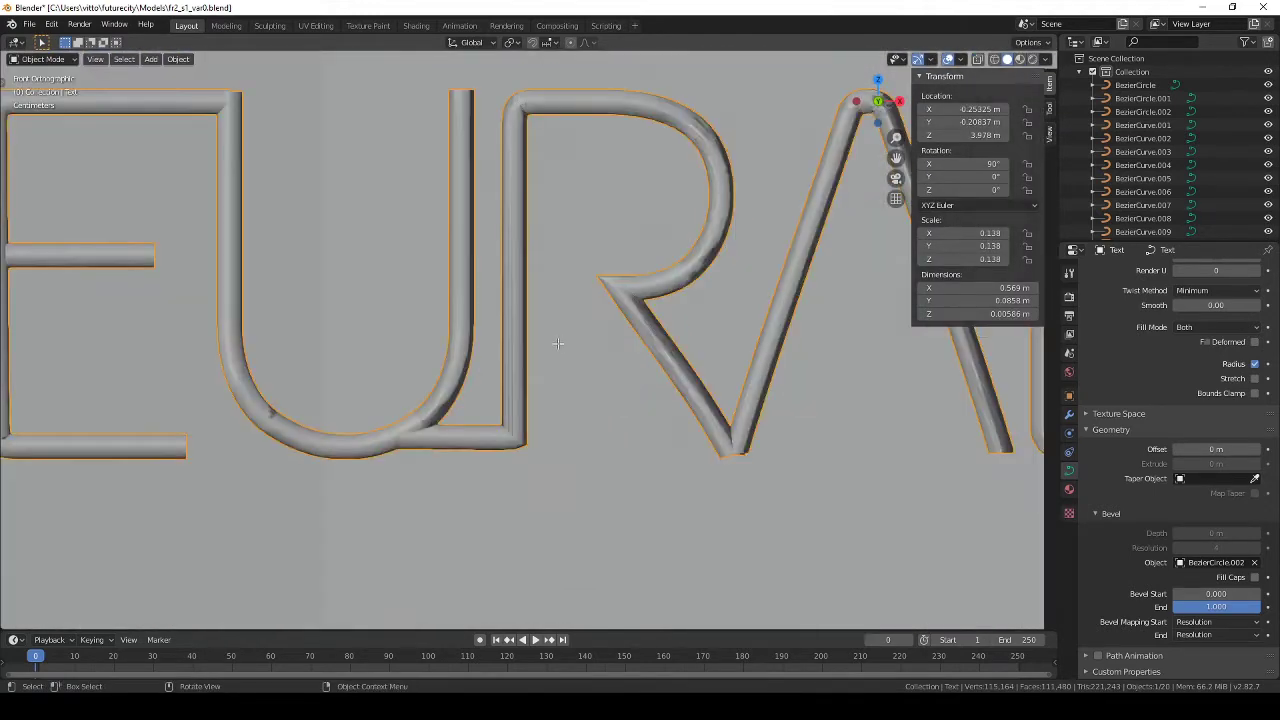
key("Tab")
scroll(517, 337, "up", 2)
left_click(510, 333)
key("g")
left_click(520, 355)
scroll(571, 371, "up", 5, "shift")
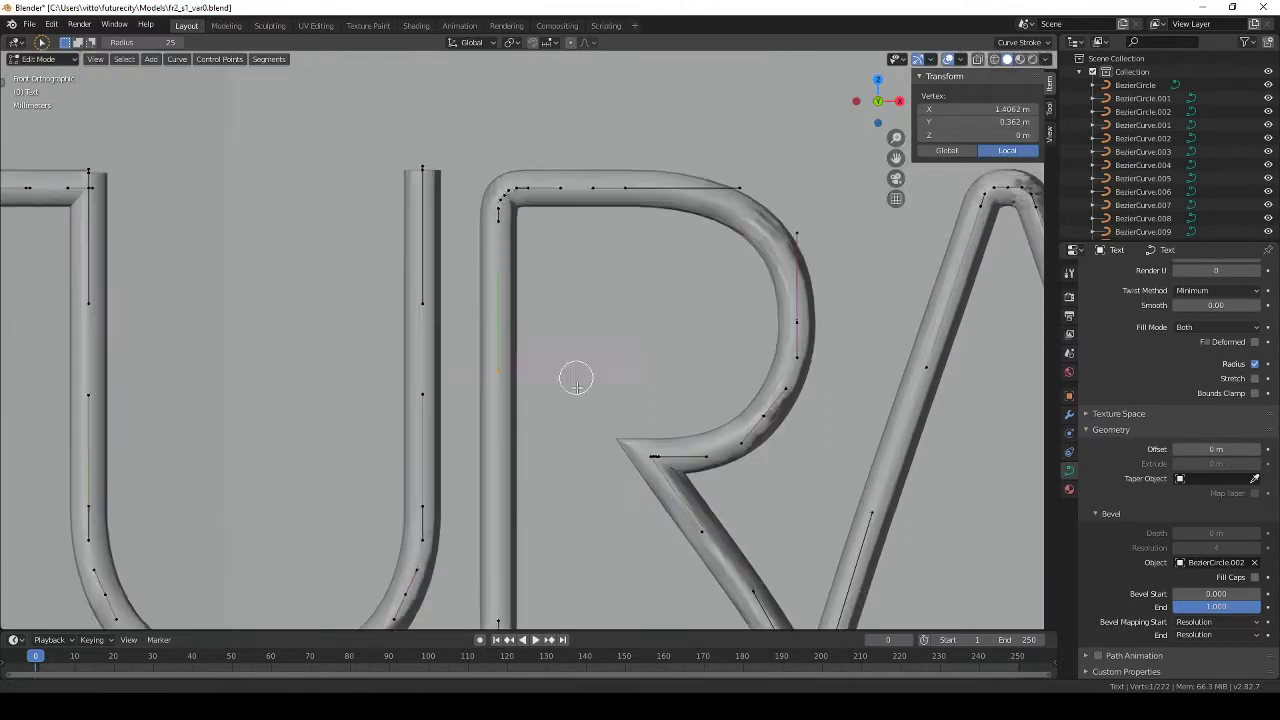
Step: Move the R's top-right endpoint to a new position
left_click(826, 222)
key("g")
key("z")
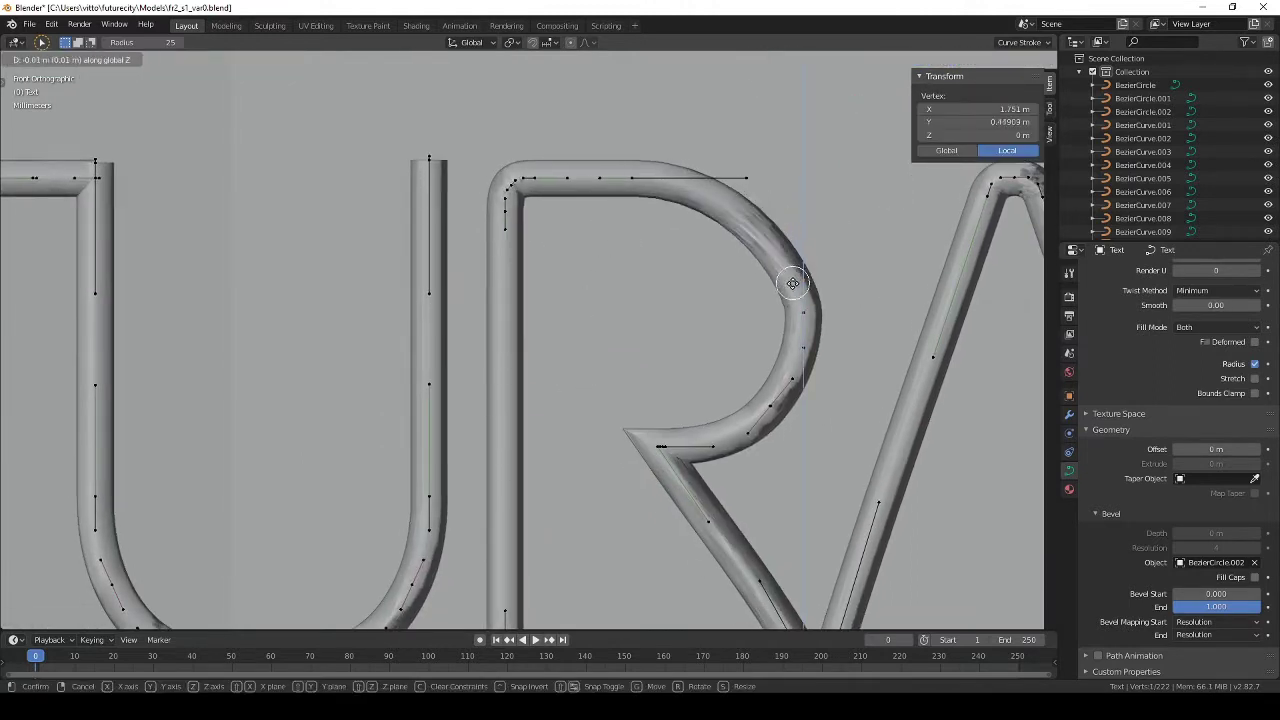
right_click(792, 283)
left_click(747, 177)
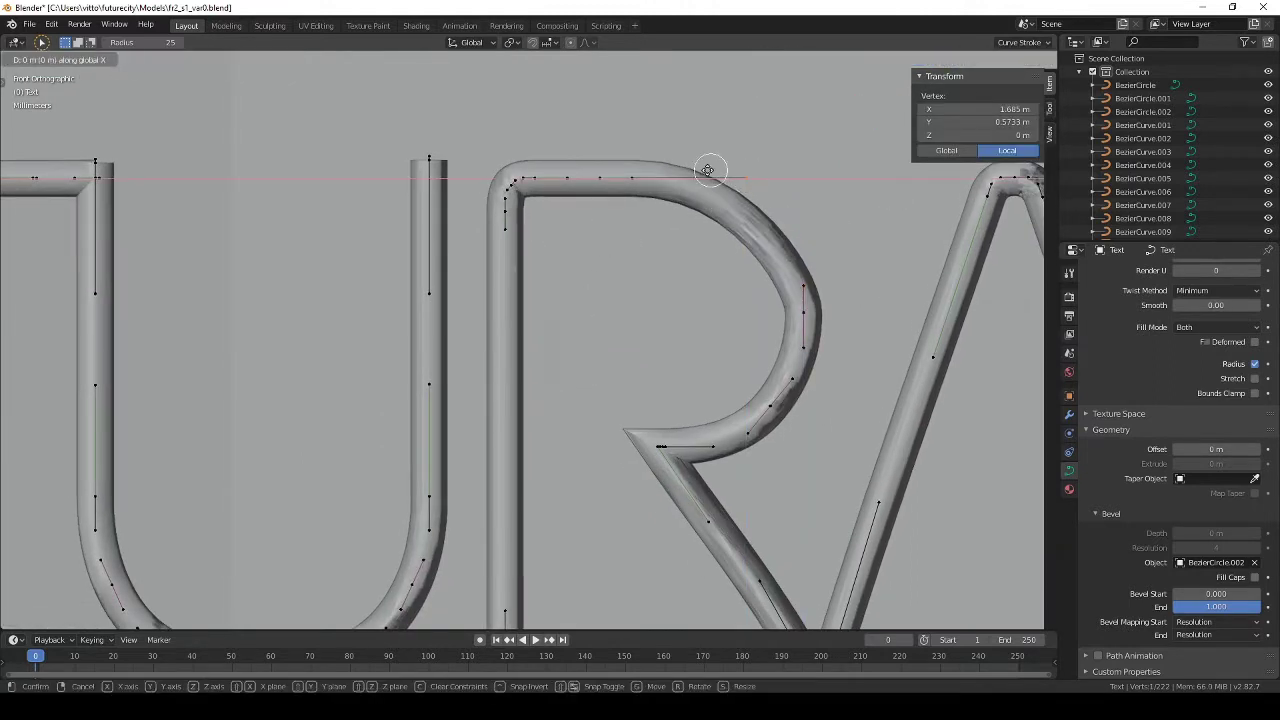
left_click(707, 170)
key("Tab")
Step: Frame the NEURALTINK text and enable see-through view to reach hidden curve points
key("KP_Decimal")
scroll(571, 327, "up", 3)
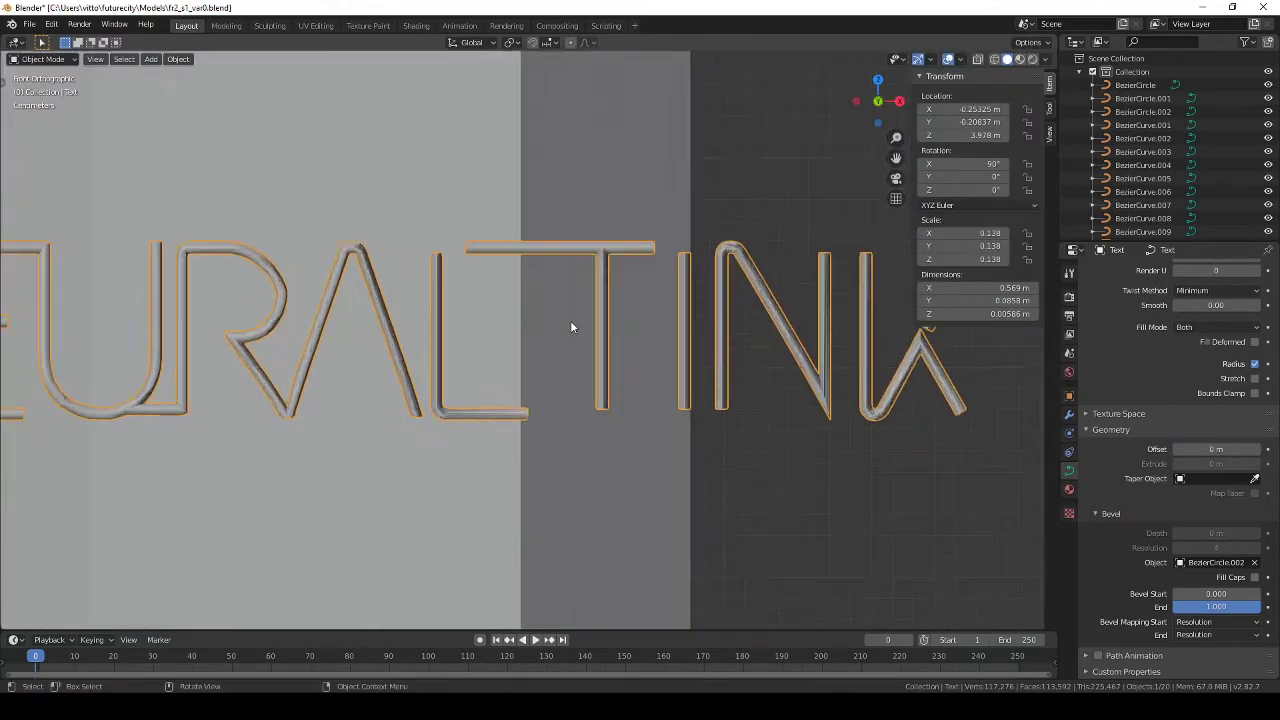
key("Tab")
scroll(520, 290, "up", 1)
key("c")
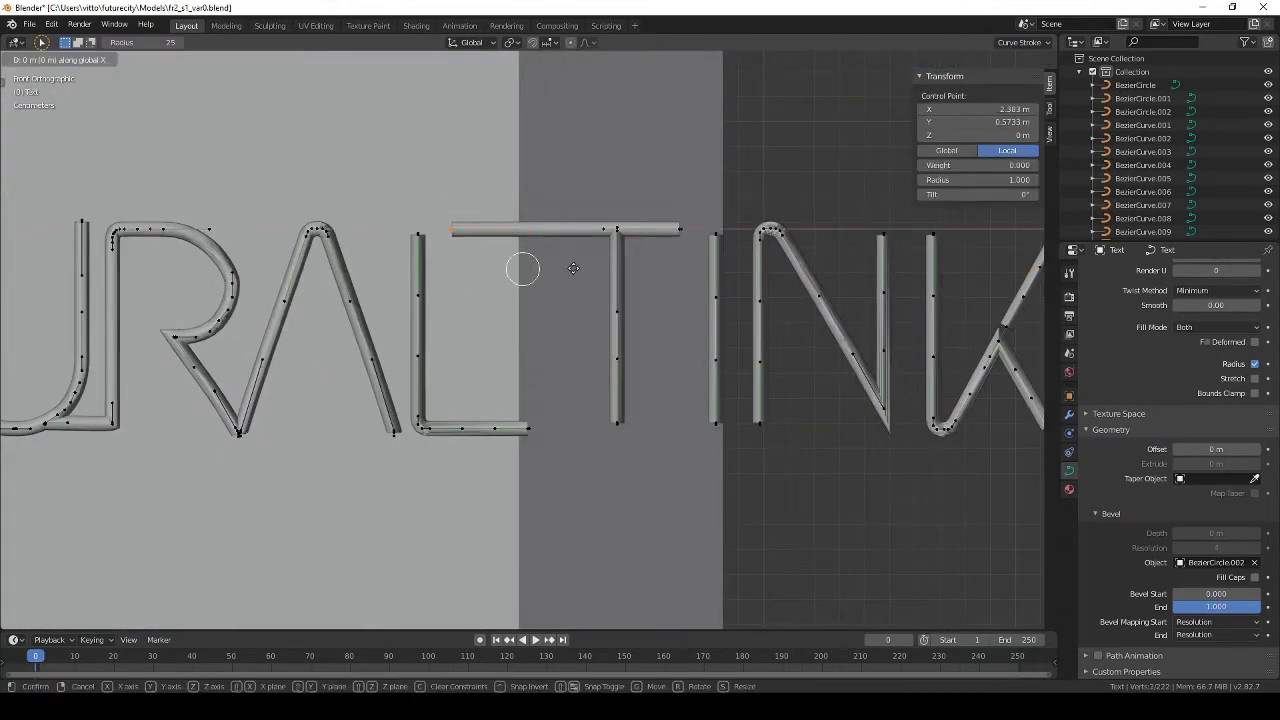
left_click(620, 266)
key("shift+z")
scroll(600, 260, "down", 4)
scroll(704, 401, "up", 3)
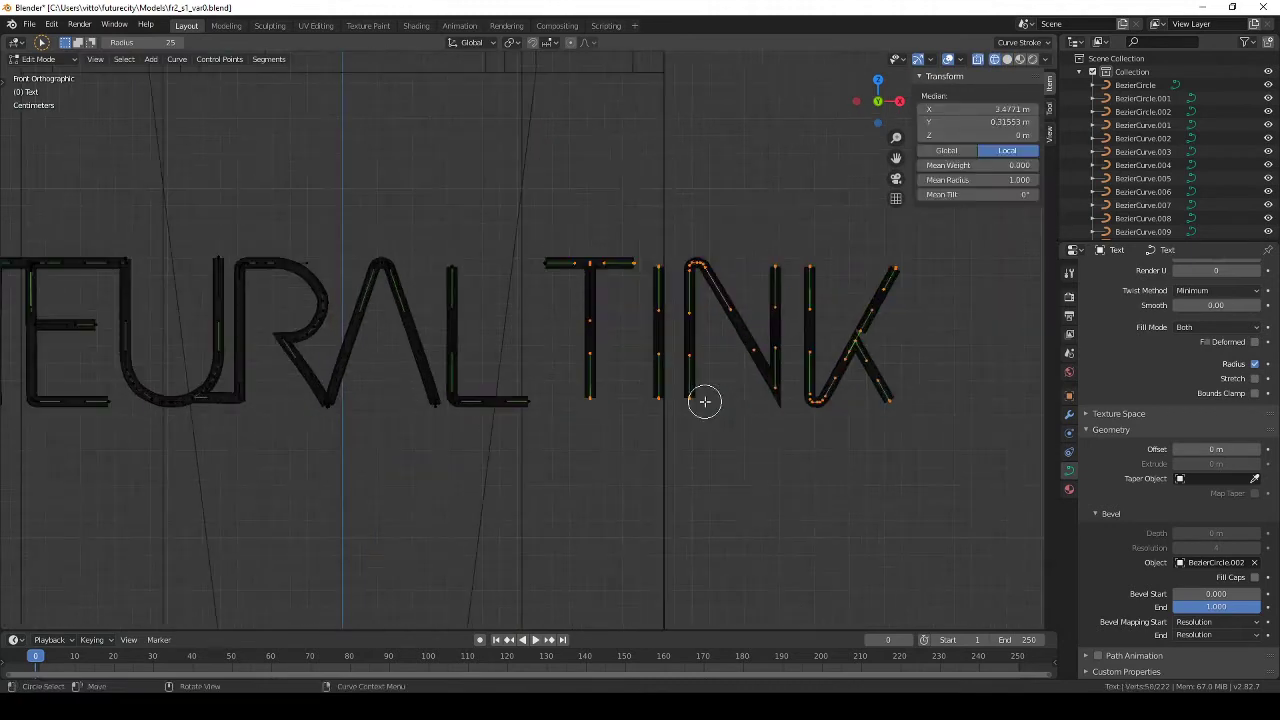
Step: Box-select the TINK letters' points and shift them horizontally closer to NEURAL
key("x")
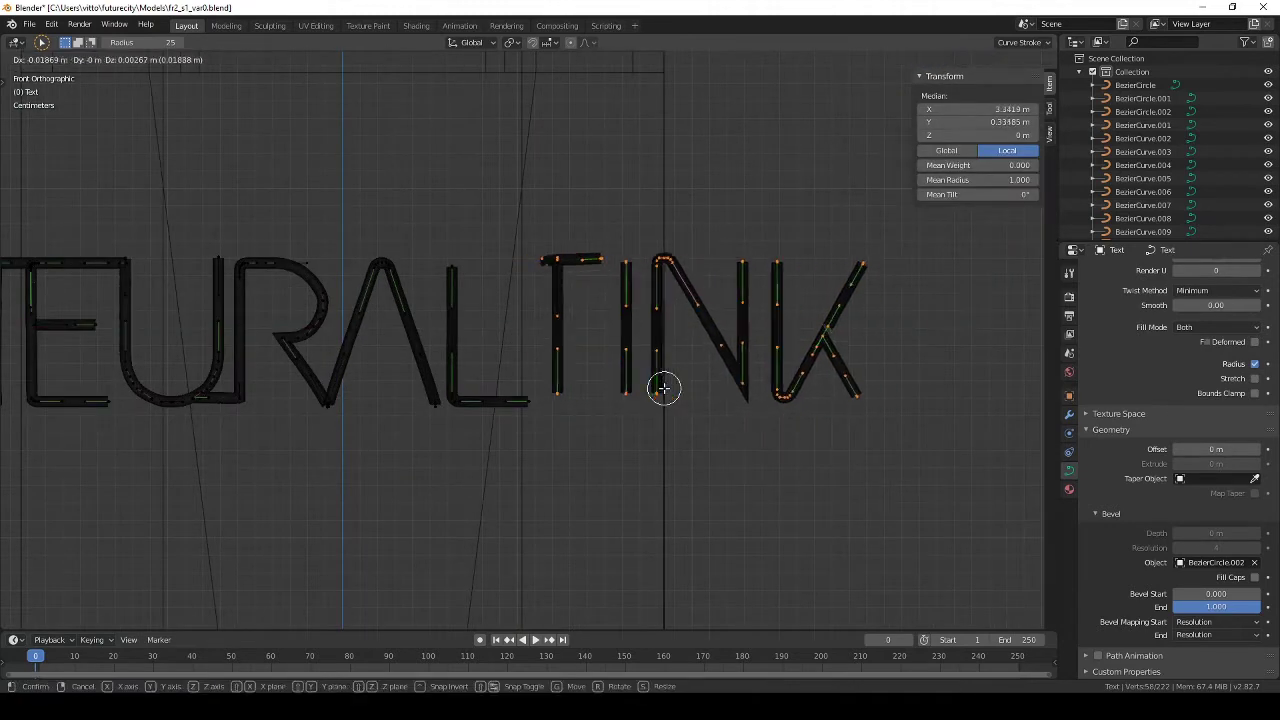
key("Escape")
key("b")
left_click_drag(532, 245, 900, 455)
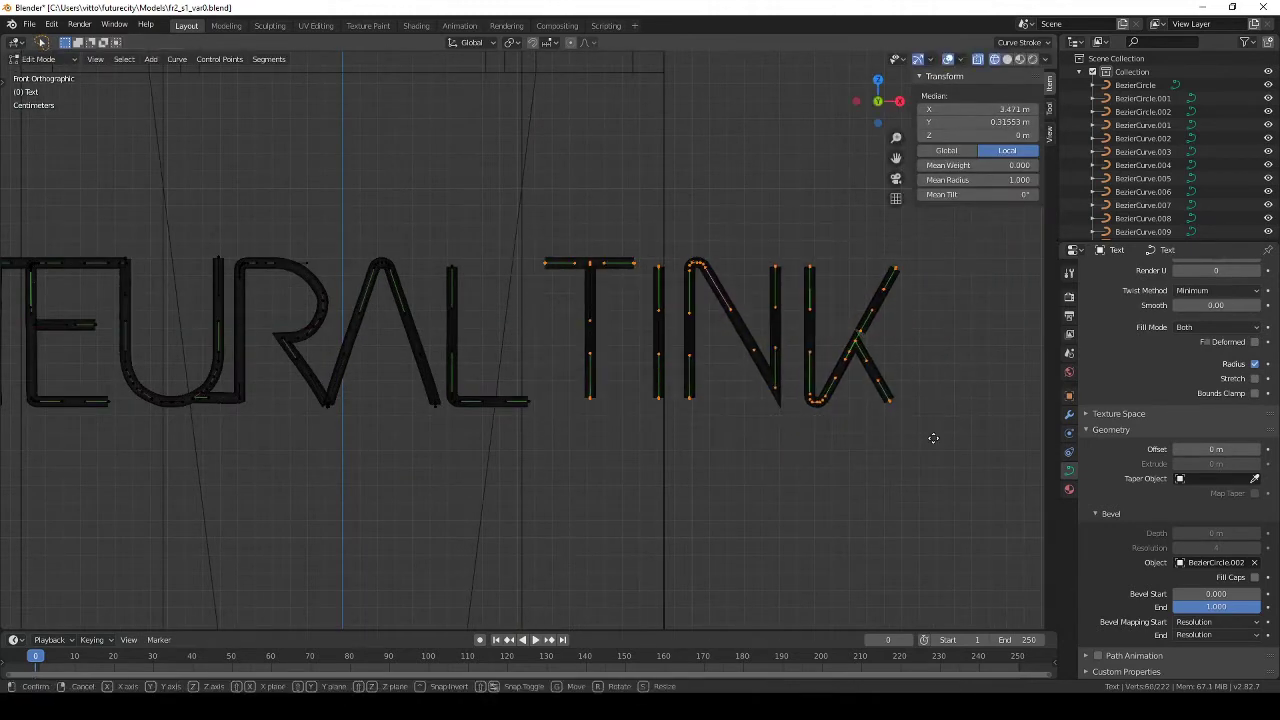
key("g")
key("x")
left_click(827, 437)
Step: Back in solid shading and front view, nudge the L's baseline point
key("z")
mouse_move(827, 437)
middle_mouse_down()
mouse_move(619, 467)
mouse_move(660, 470)
middle_mouse_up()
left_click(714, 466)
key("KP_1")
scroll(567, 487, "up", 5)
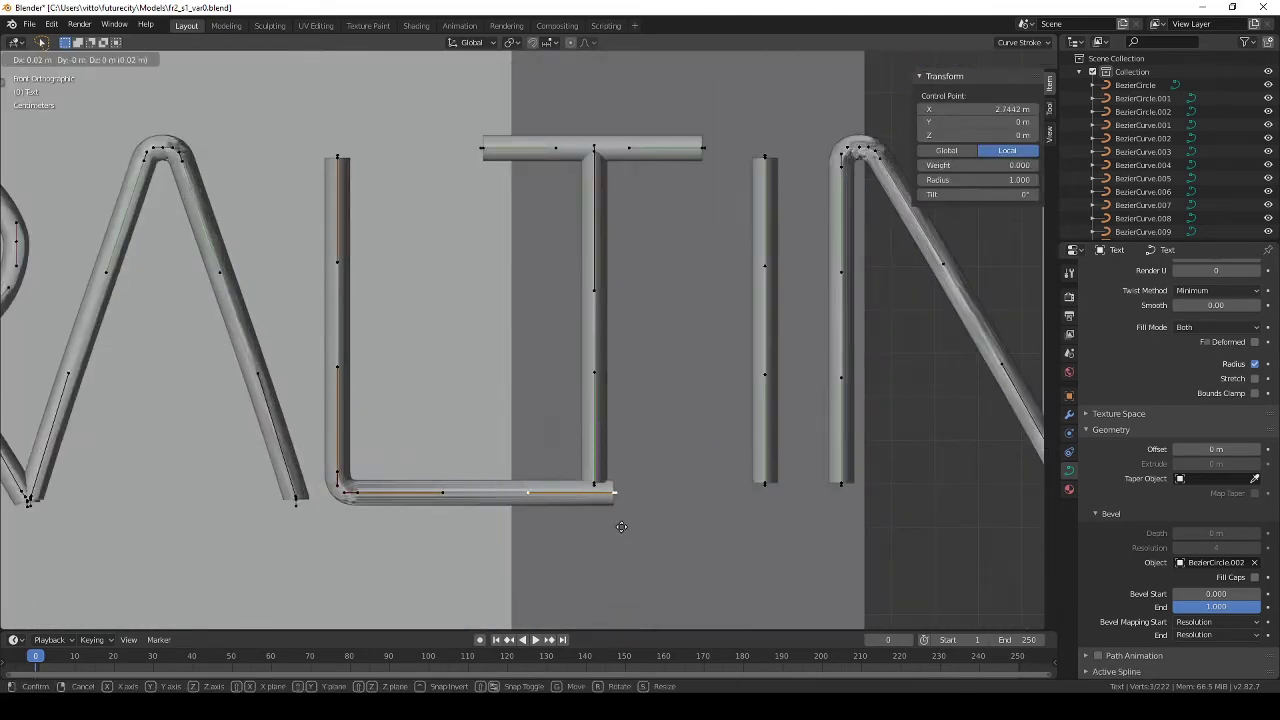
left_click(621, 527)
key("g")
left_click(613, 527)
Step: Extend the A's leg into a curved foot stroke and reshape its curve
scroll(608, 523, "down", 8)
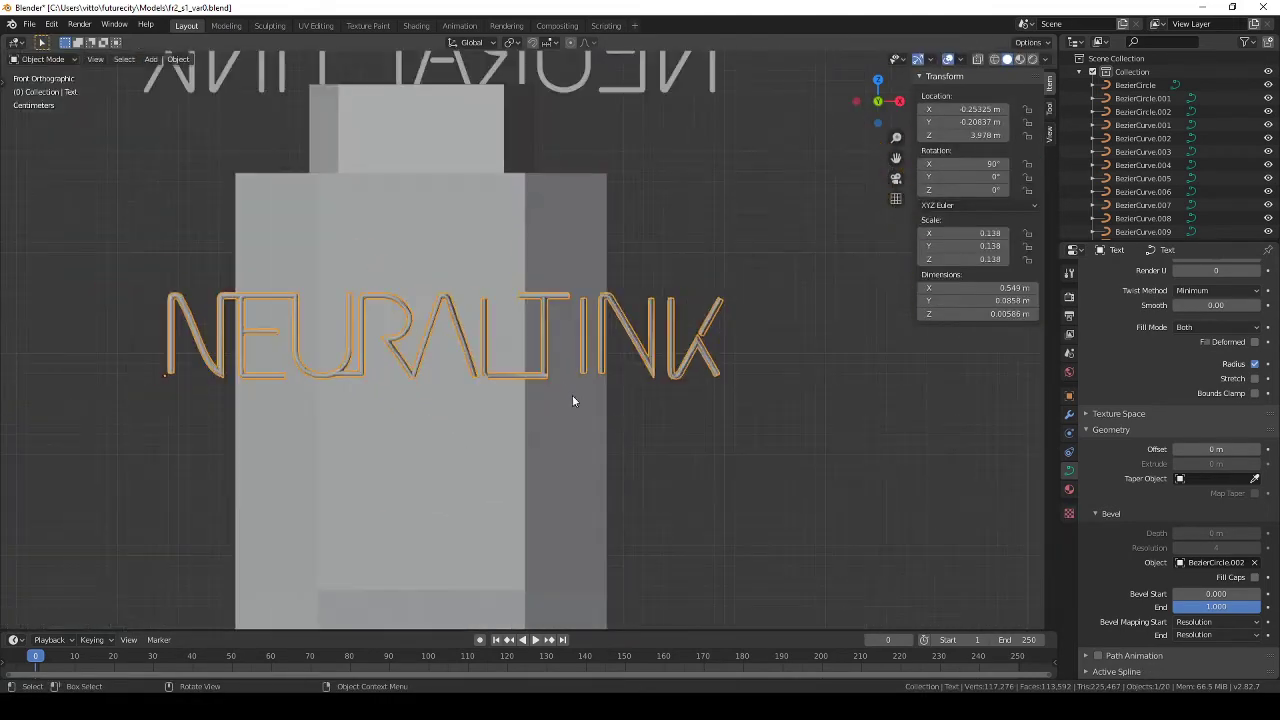
scroll(574, 400, "up", 6)
scroll(505, 440, "up", 5)
left_click_drag(497, 420, 411, 529)
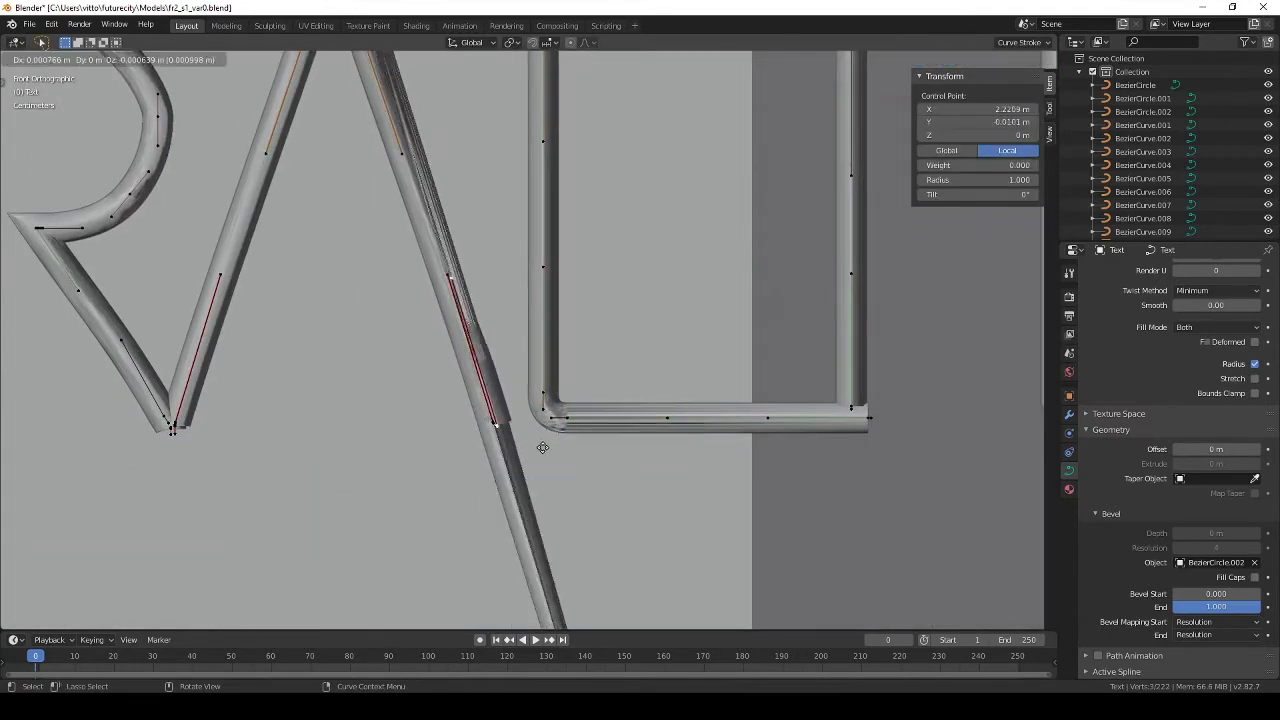
left_click(439, 514)
key("g")
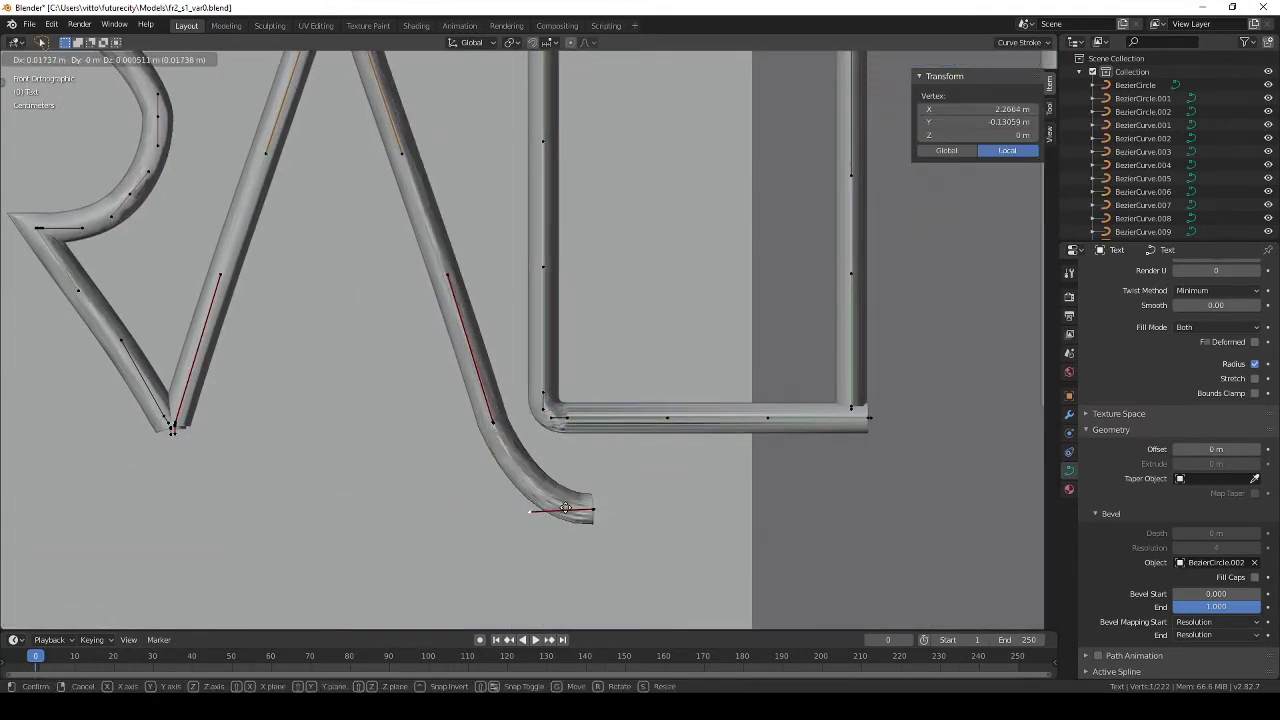
left_click(594, 508)
Step: In wireframe, move the stroke's end point onto the horizontal bar's corner
key("z")
left_click(586, 509)
left_click_drag(586, 509, 553, 423)
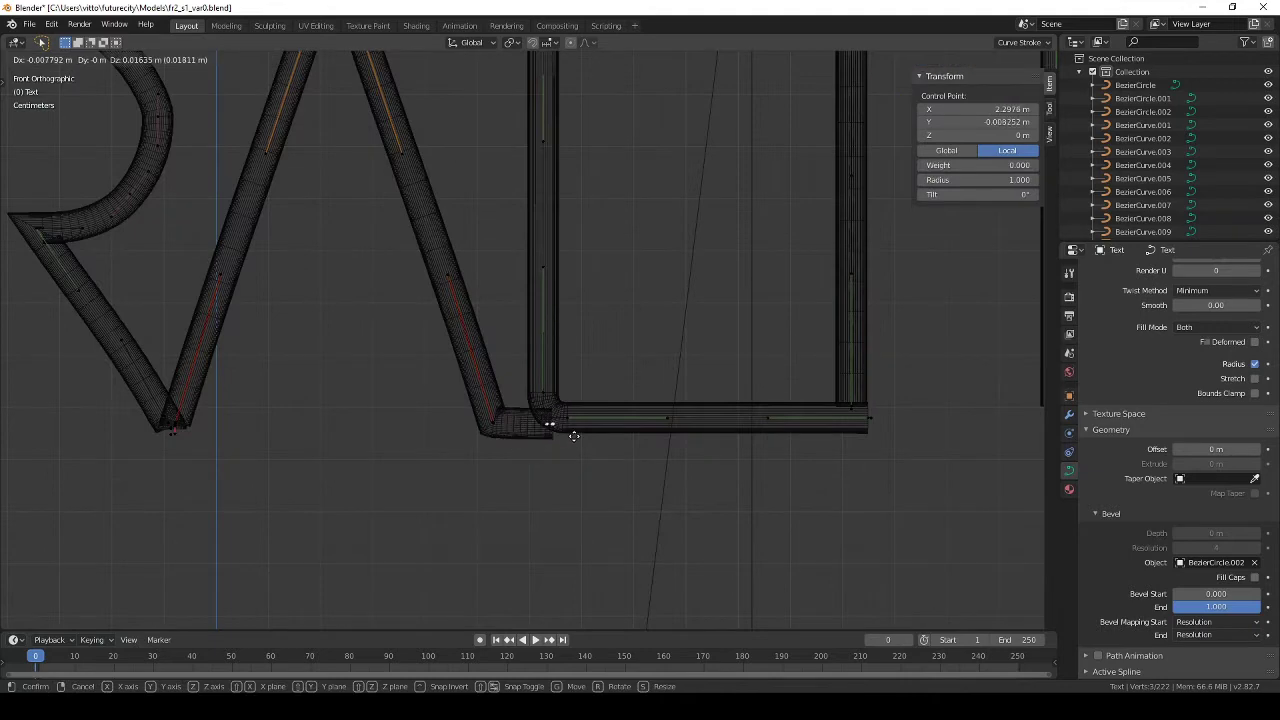
left_click(500, 436)
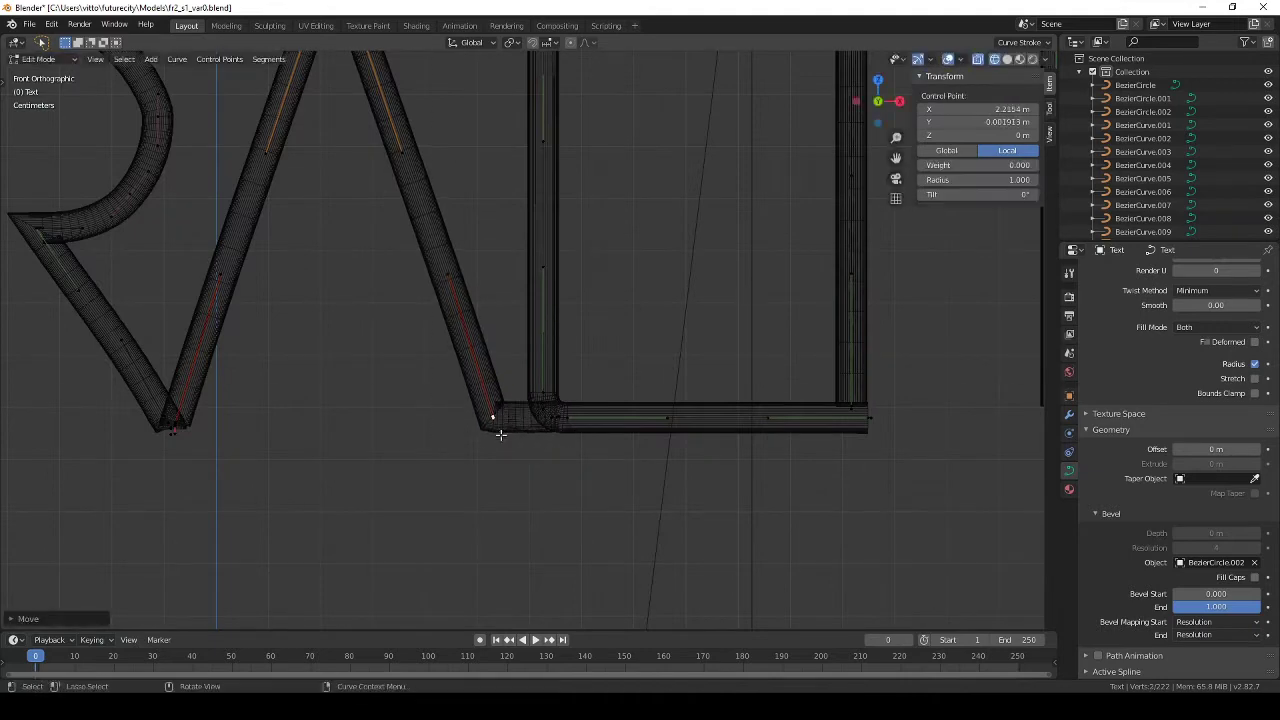
key("Tab")
Step: Return to solid shading and orbit to check the joined NEURALTINK letters
scroll(553, 410, "down", 10)
middle_click_drag(553, 410, 478, 390, "shift")
key("z")
left_click(567, 400)
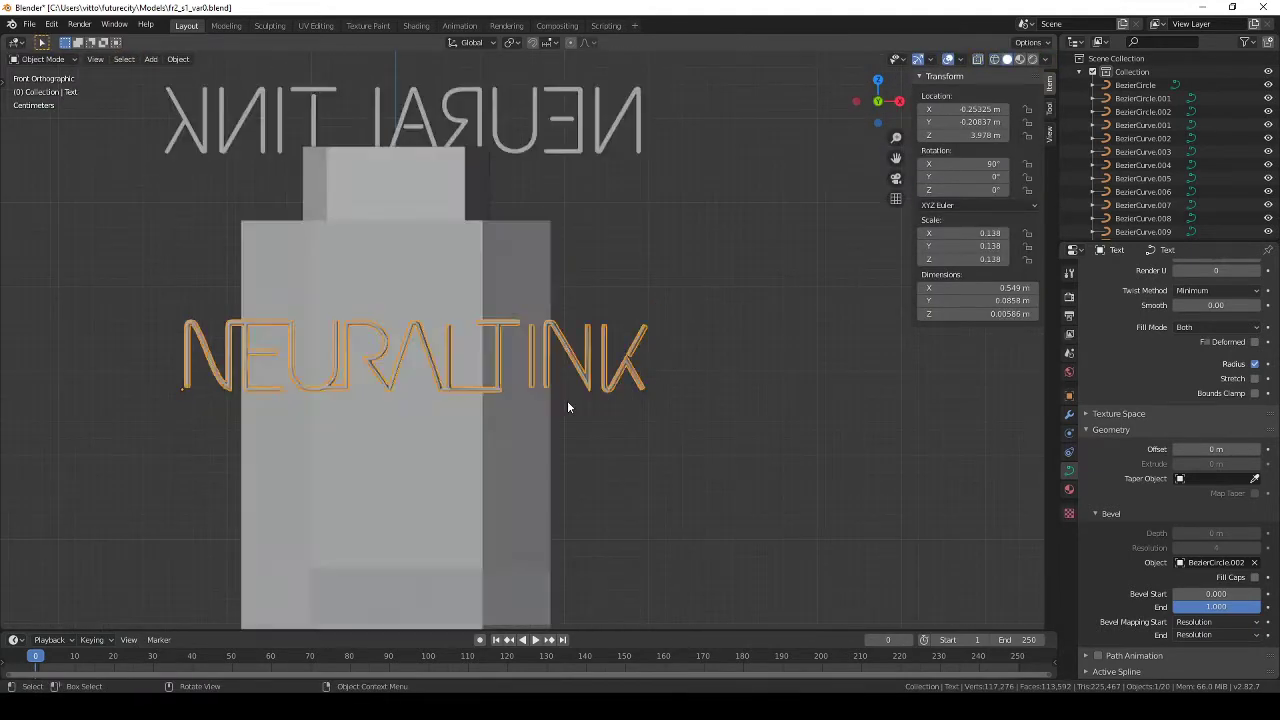
mouse_move(567, 400)
middle_mouse_down()
mouse_move(484, 447)
mouse_move(510, 453)
middle_mouse_up()
scroll(520, 460, "up", 5)
scroll(555, 465, "down", 7)
scroll(587, 418, "up", 3)
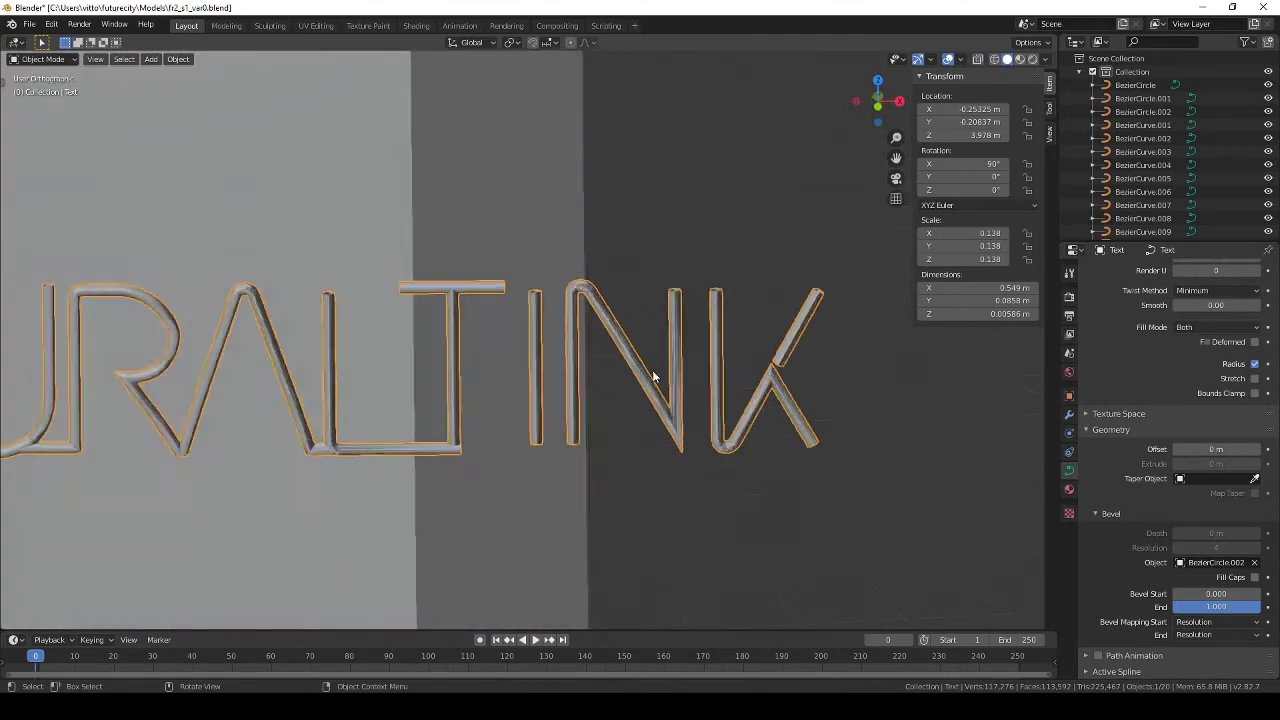
Step: Check the text's control points from the front, then orbit around the tower
key("KP_1")
key("Tab")
key("b")
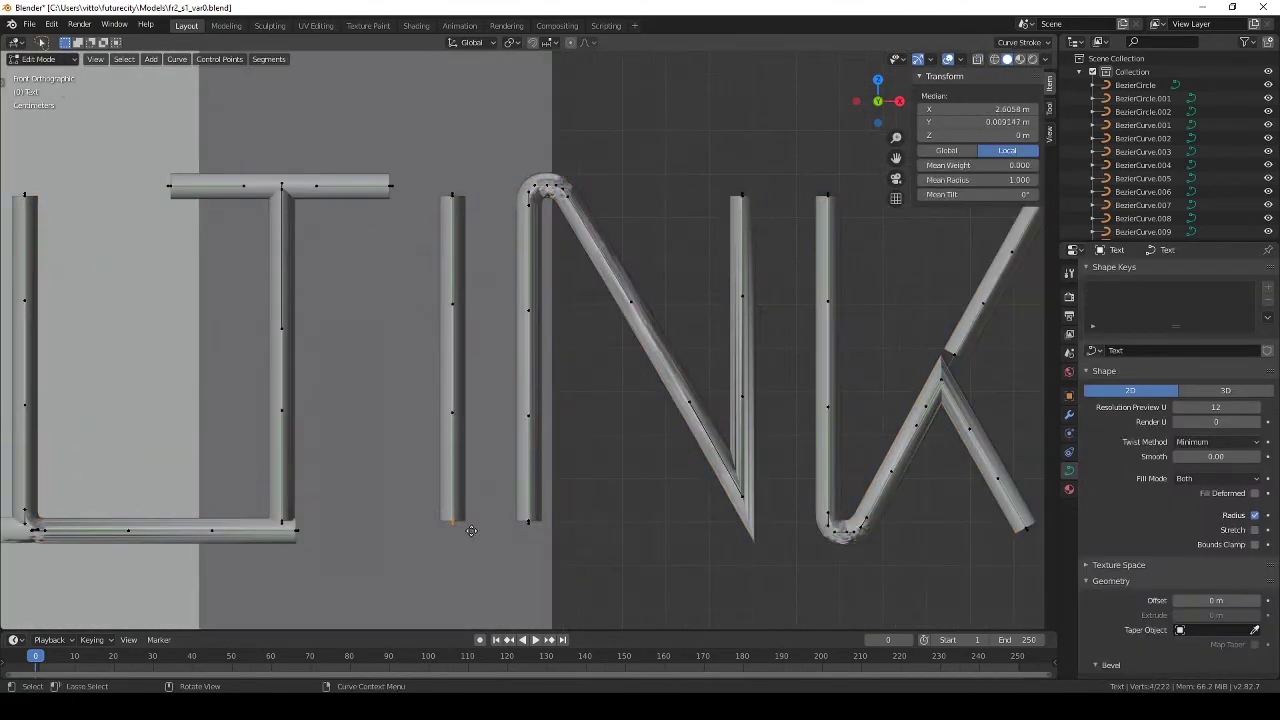
scroll(471, 530, "down", 3)
key("Tab")
middle_click_drag(471, 530, 538, 516)
Step: Create the fr2_s1_var0_neon material for the text with a green base colour
scroll(560, 480, "up", 2)
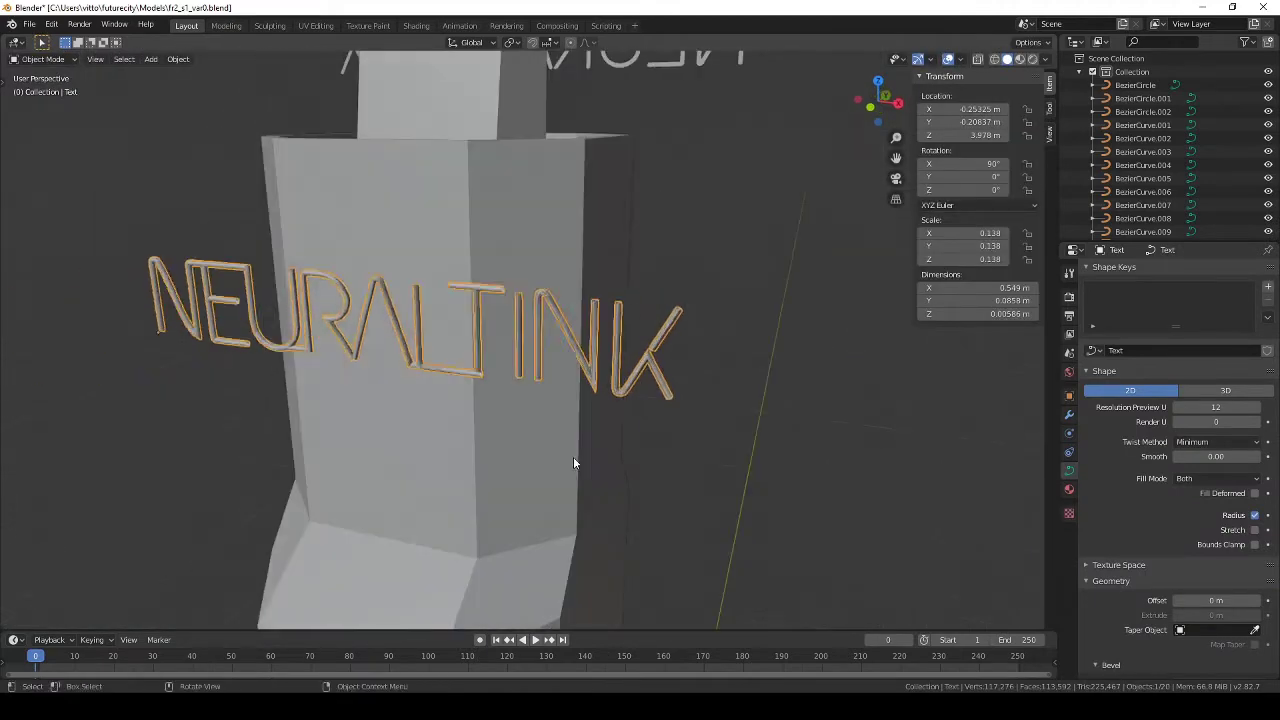
left_click(1069, 489)
left_click(1152, 331)
type("fr2_s1_var0_neon")
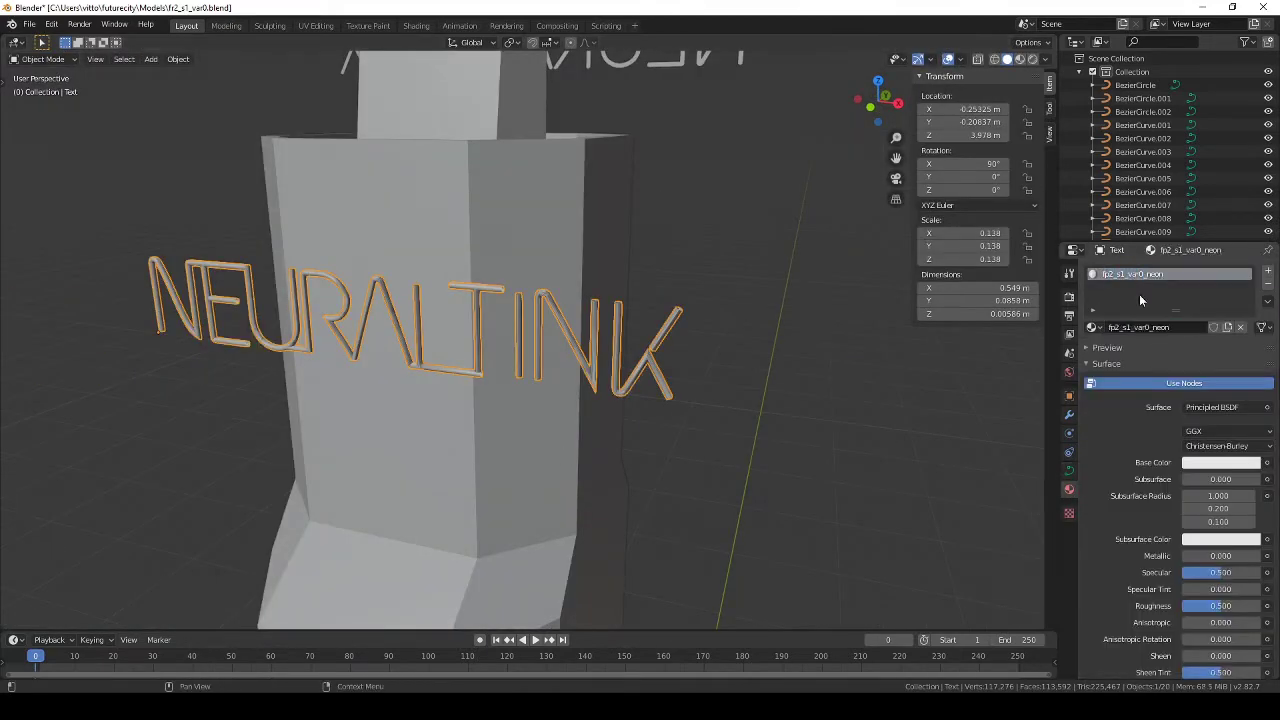
left_click(1220, 462)
left_click(1019, 59)
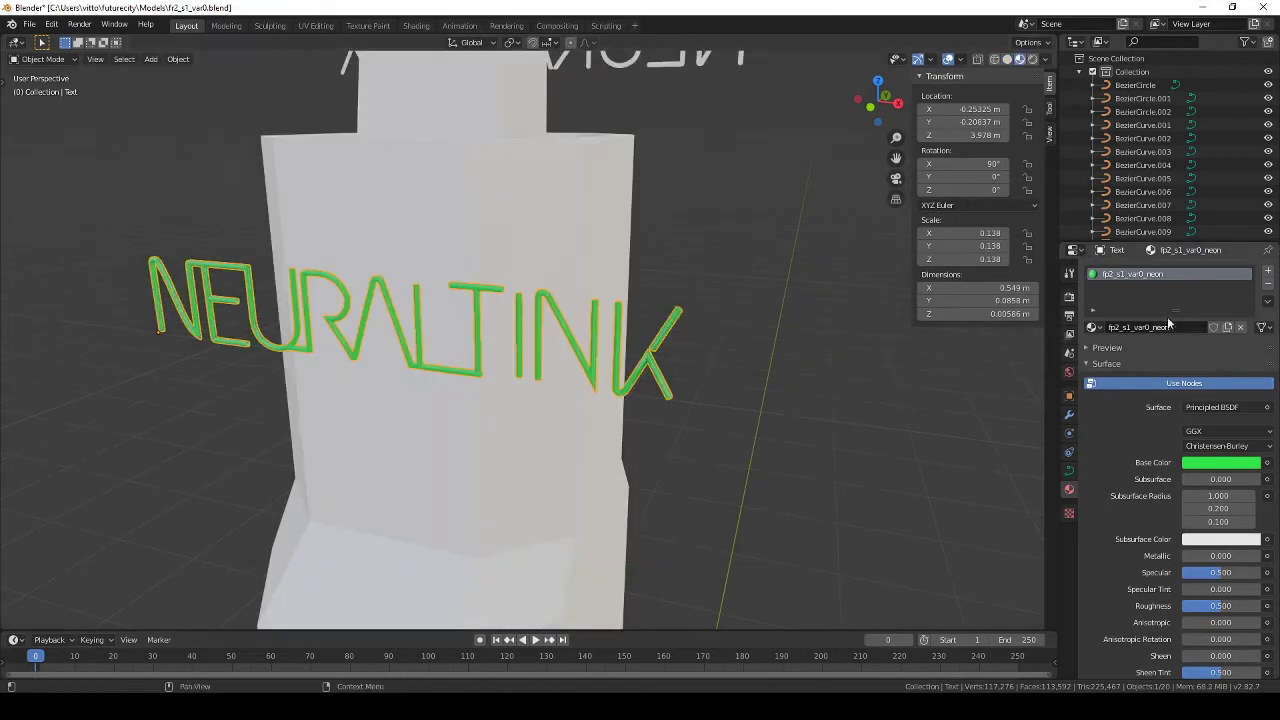
Step: Add a second material slot with a new fr2_s1_var0_neonmetal material
left_click(1268, 271)
left_click(1160, 354)
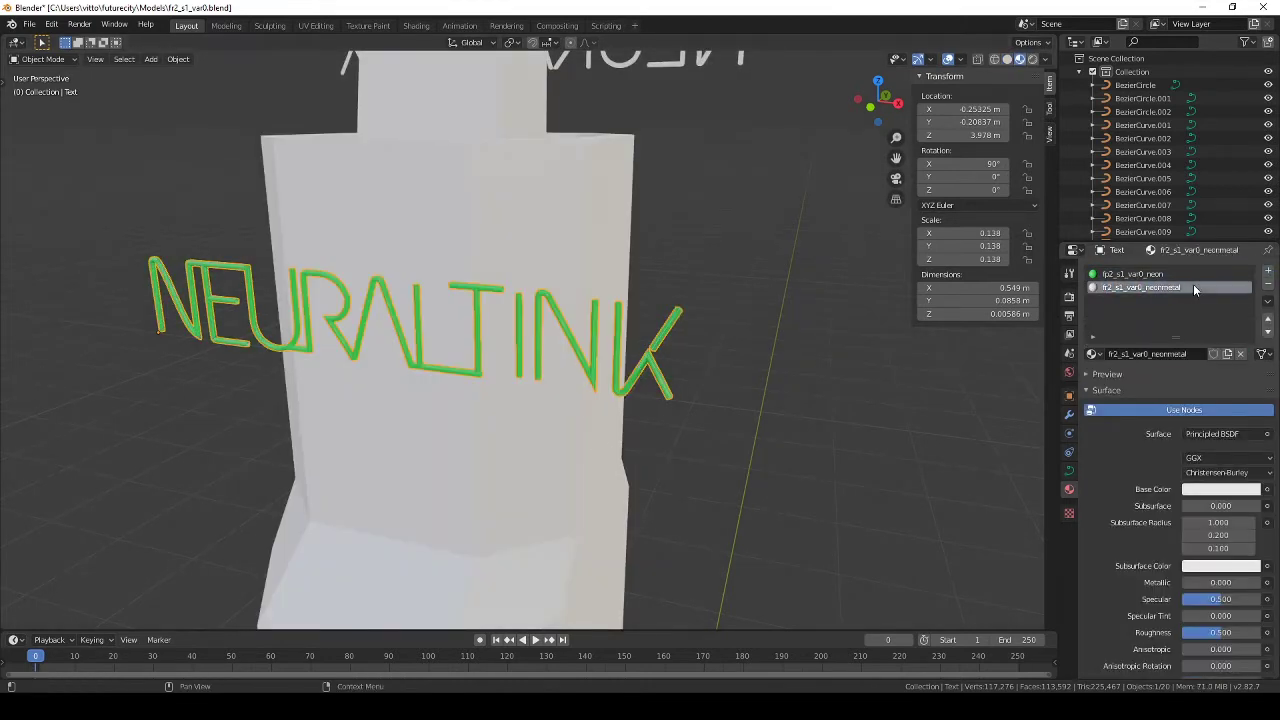
left_click(1221, 489)
scroll(593, 374, "up", 3)
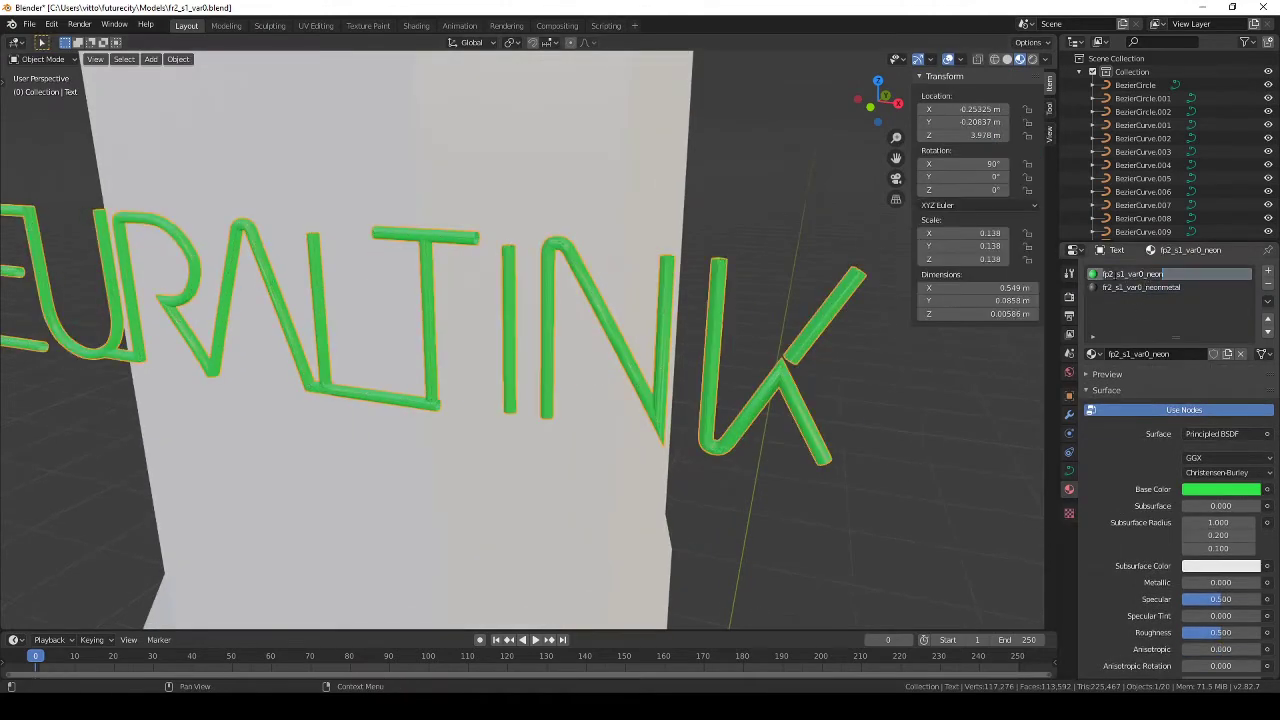
Step: In curve Edit Mode, extrude the end point of the L's bottom bar to the right
key("Tab")
key("KP_1")
scroll(550, 383, "up", 3)
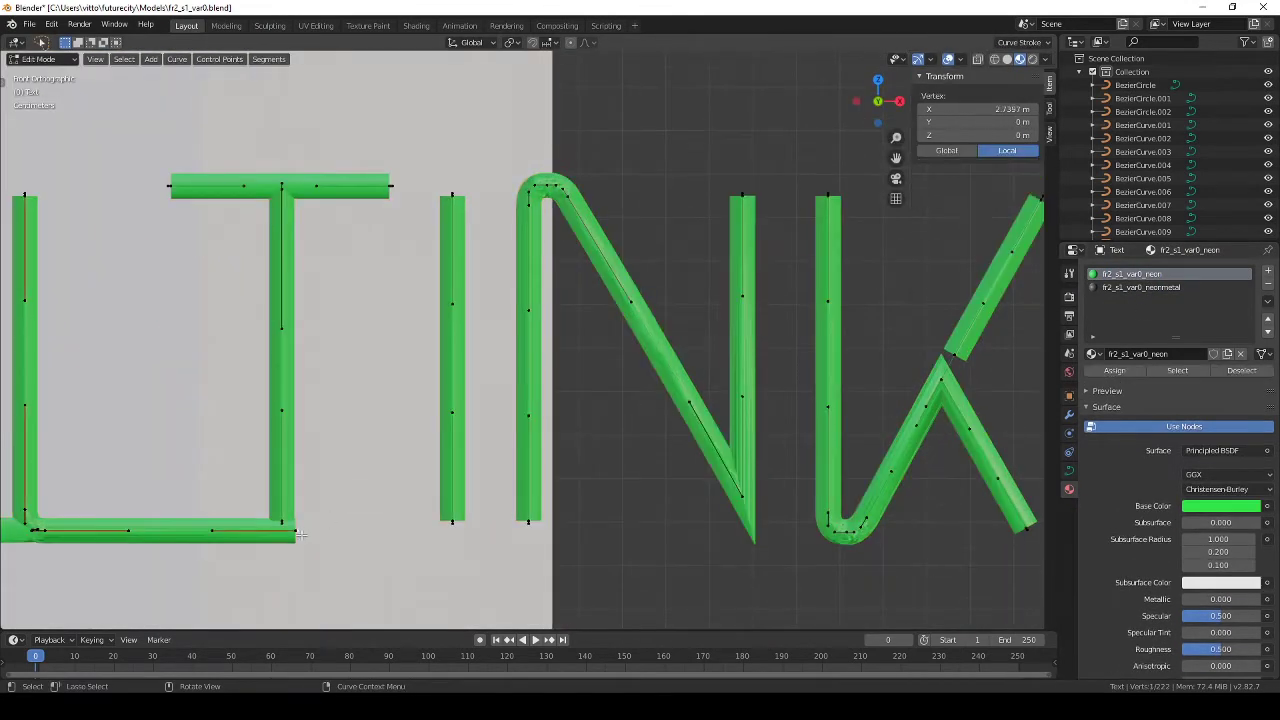
key("c")
key("Escape")
key("e")
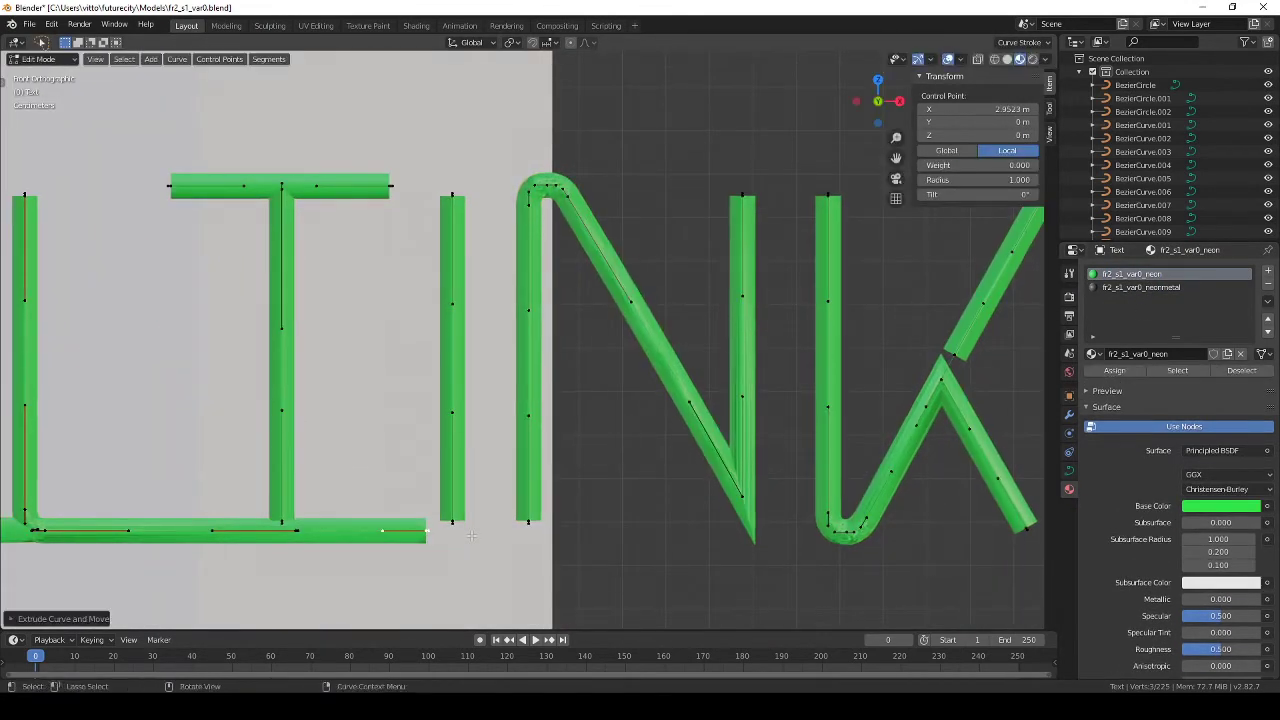
left_click(588, 535)
Step: Assign the neonmetal material slot to the new bar segment and view it in Material Preview
left_click(1140, 287)
left_click(1114, 370)
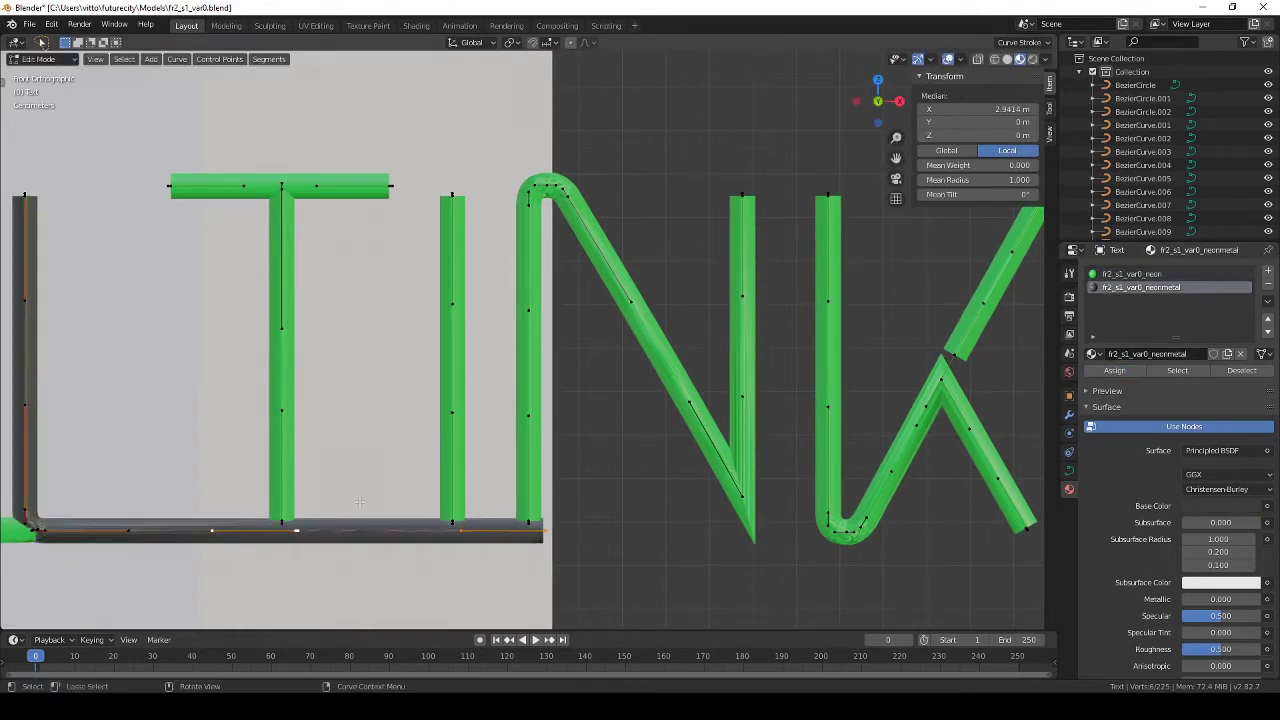
scroll(504, 480, "down", 2)
scroll(504, 480, "up", 3)
key("Tab")
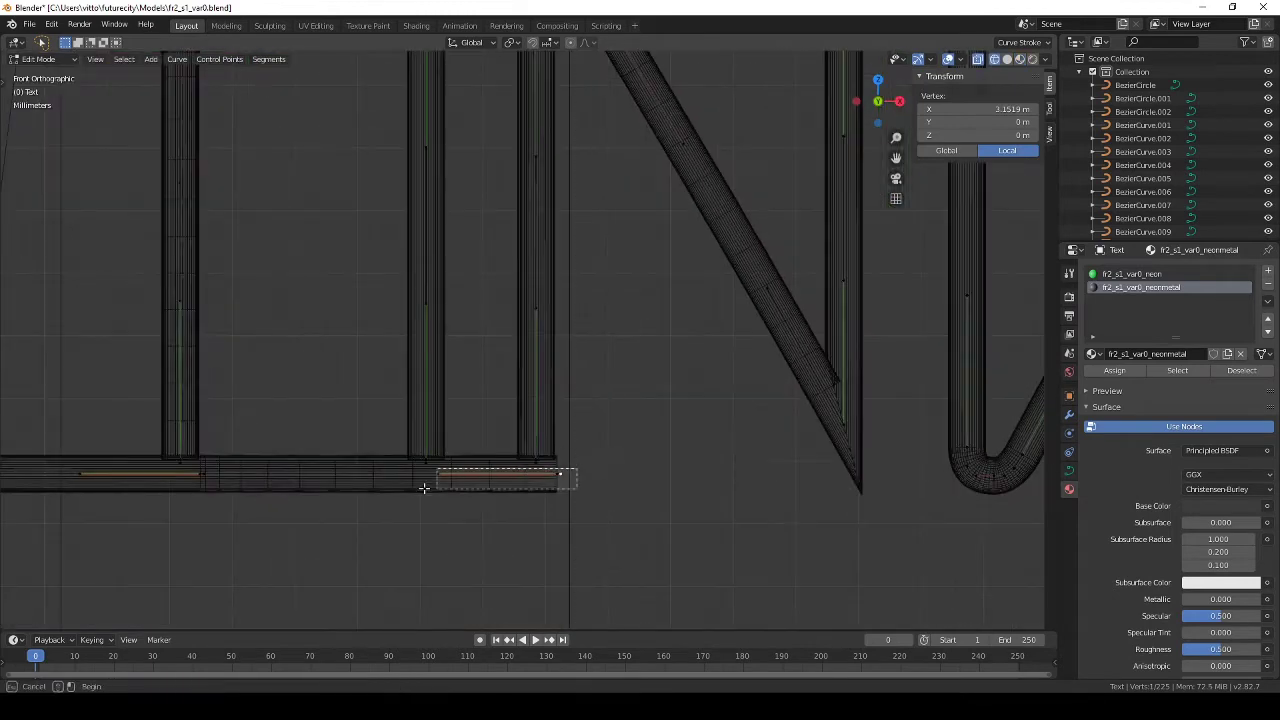
key("z")
left_click(403, 496)
Step: Shift the new bar's control points right, checking alignment in wireframe and solid shading
key("Tab")
scroll(415, 500, "up", 3)
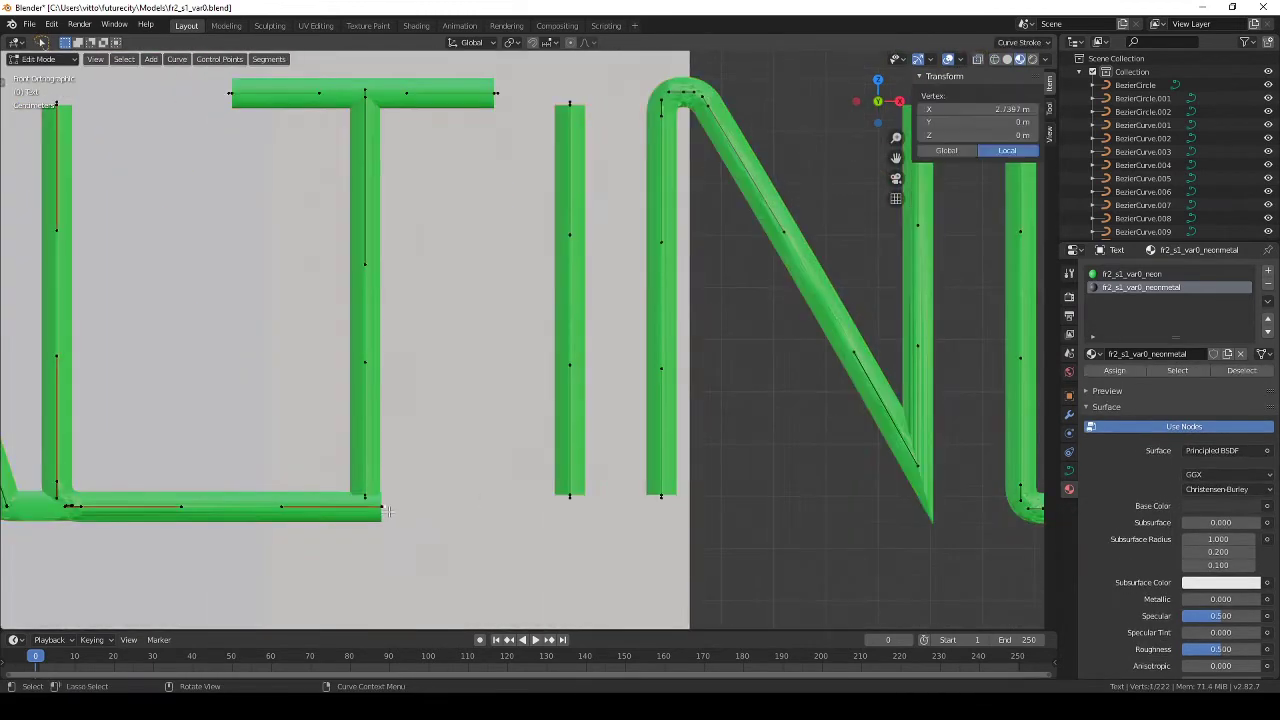
key("shift+z")
key("b")
key("g")
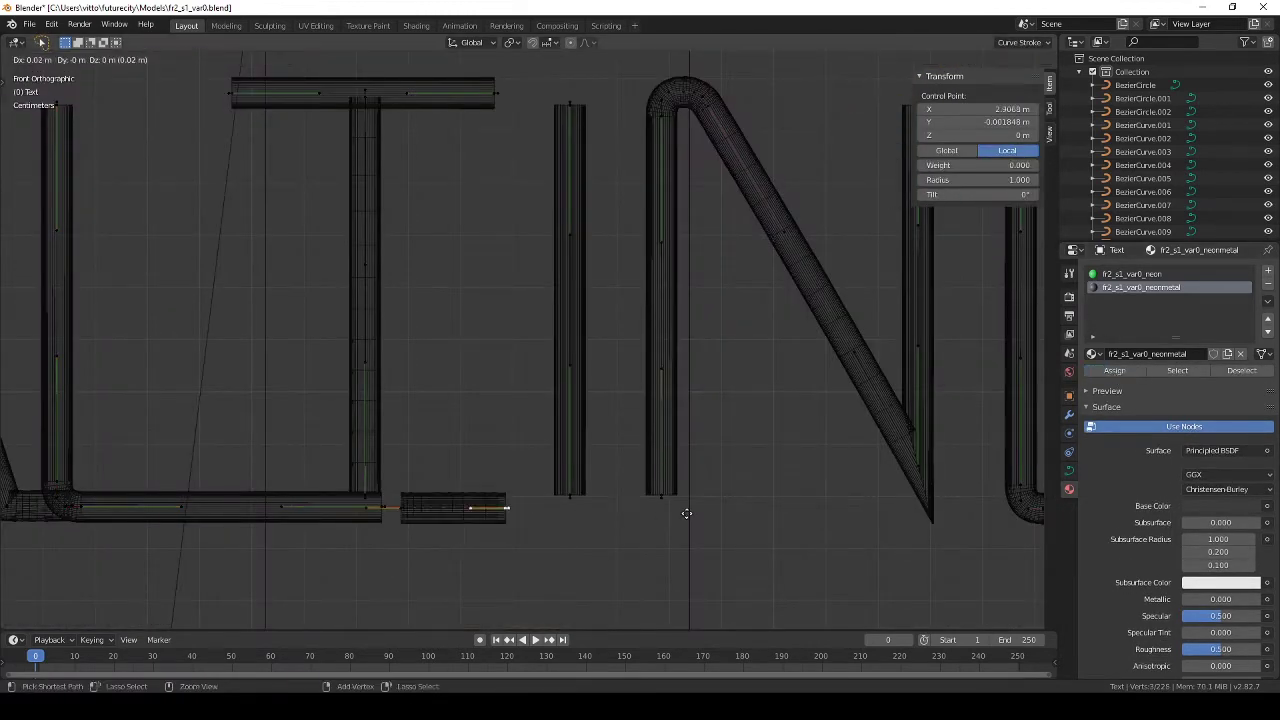
key("shift+z")
key("g")
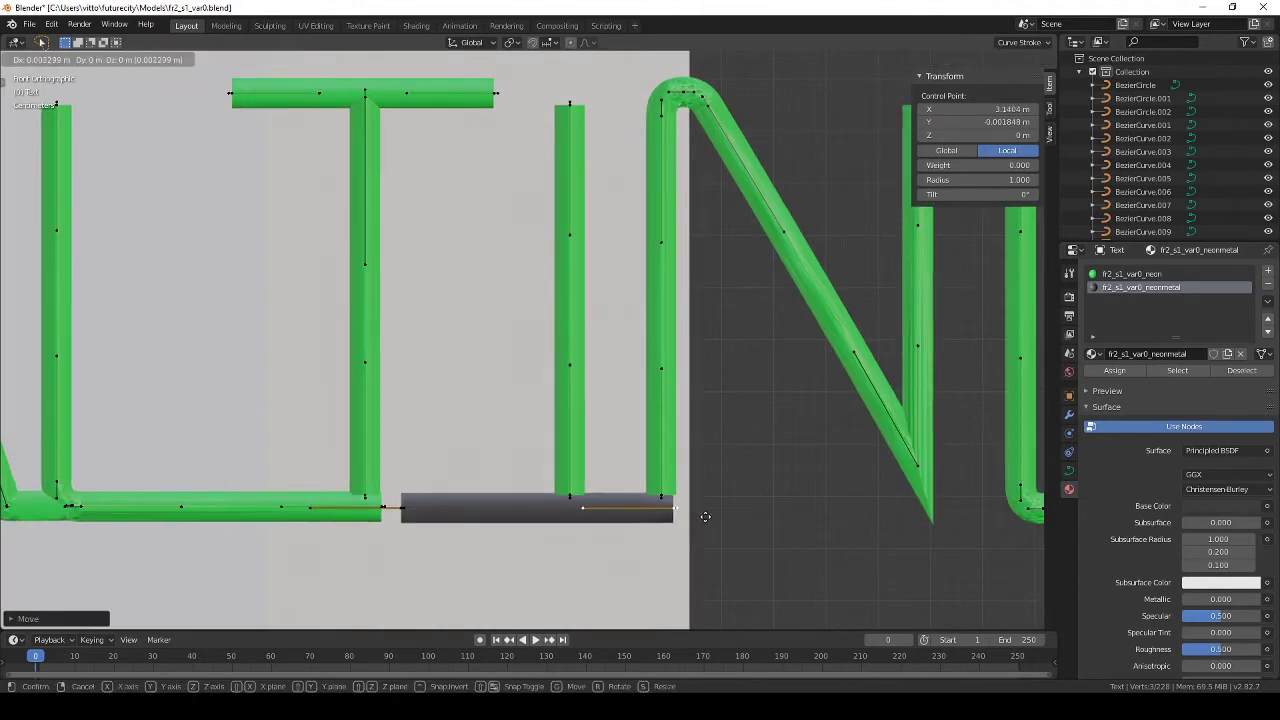
key("alt+a")
key("shift+z")
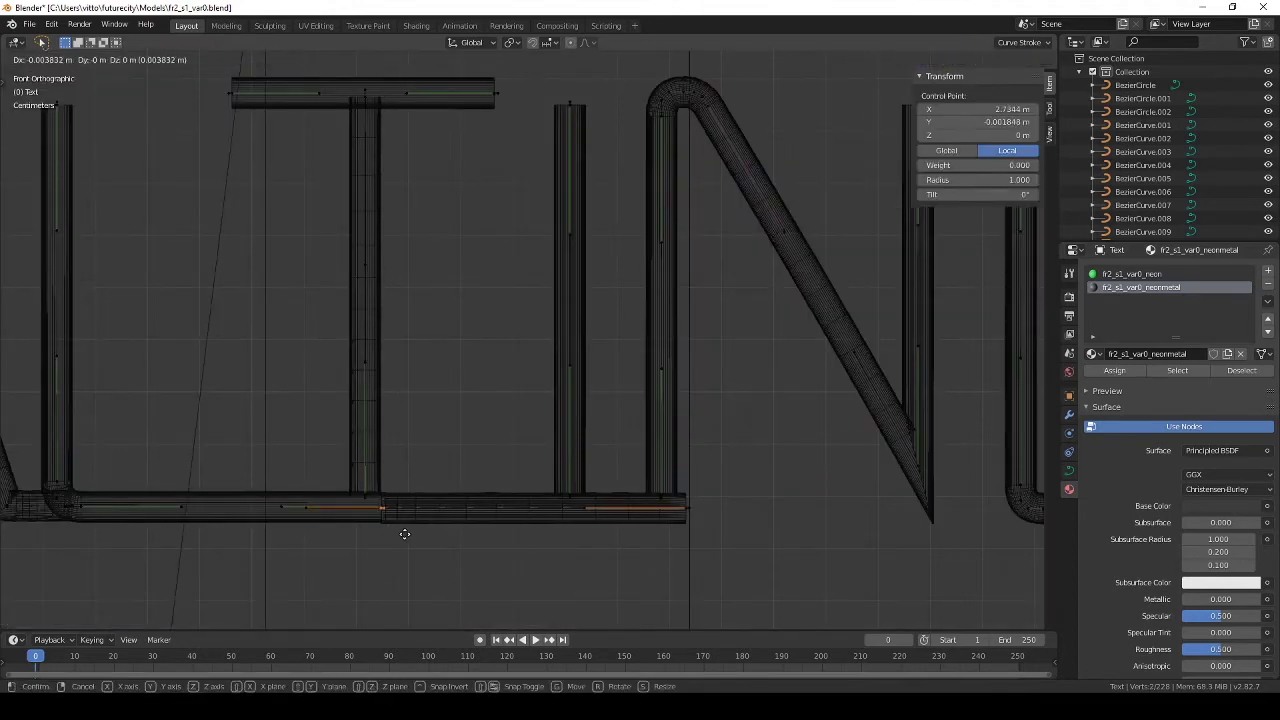
left_click(404, 534)
key("z")
left_click(414, 616)
mouse_move(414, 616)
middle_mouse_down()
mouse_move(411, 457)
mouse_move(460, 395)
middle_mouse_up()
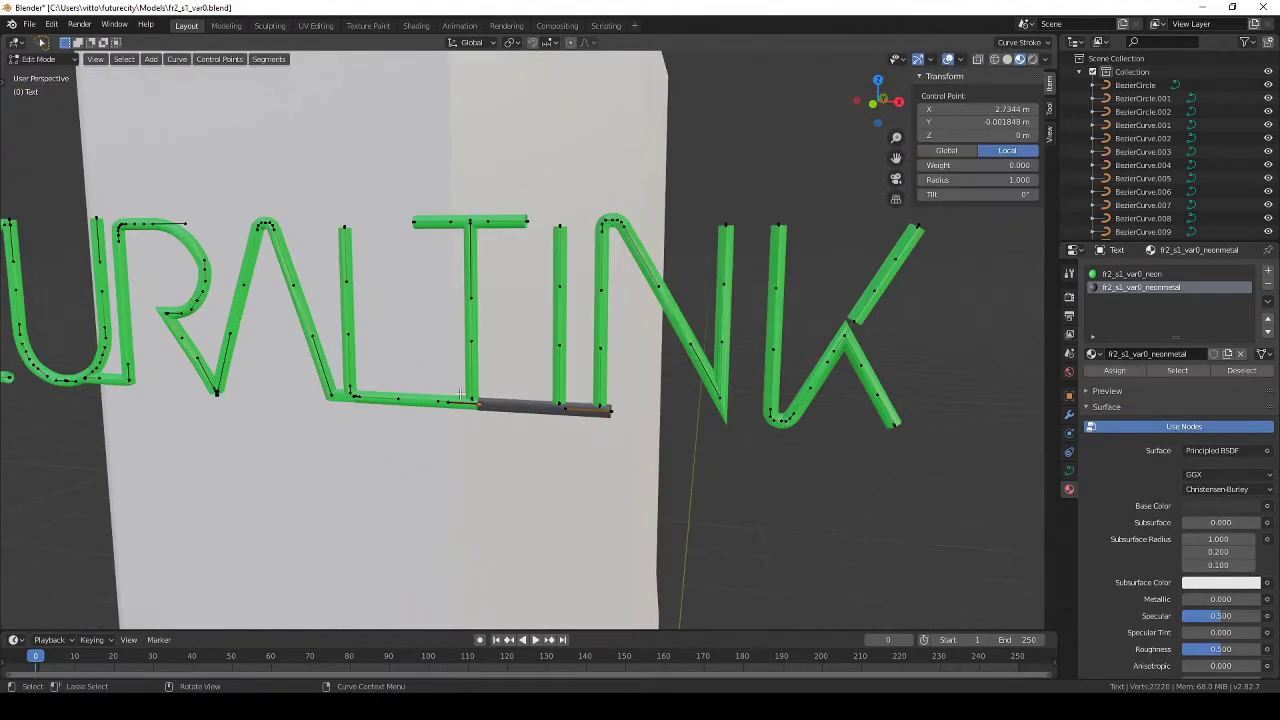
Step: Reposition two more control points on the bar under the T so it joins the I
key("KP_1")
scroll(460, 394, "up", 5)
key("alt+a")
middle_click_drag(181, 531, 511, 465, "shift")
key("shift+z")
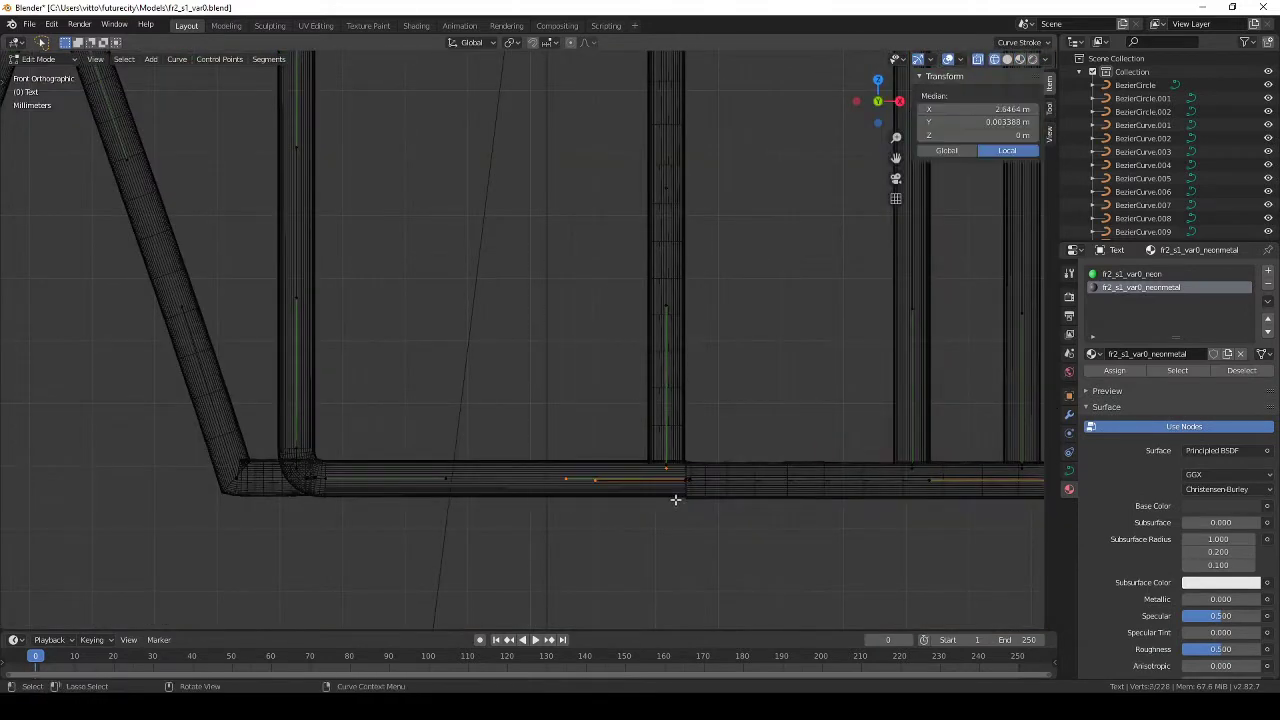
left_click(673, 489)
key("g")
key("shift+z")
mouse_move(622, 540)
middle_mouse_down()
mouse_move(677, 557)
mouse_move(597, 420)
middle_mouse_up()
key("shift+z")
left_click(563, 440)
key("g")
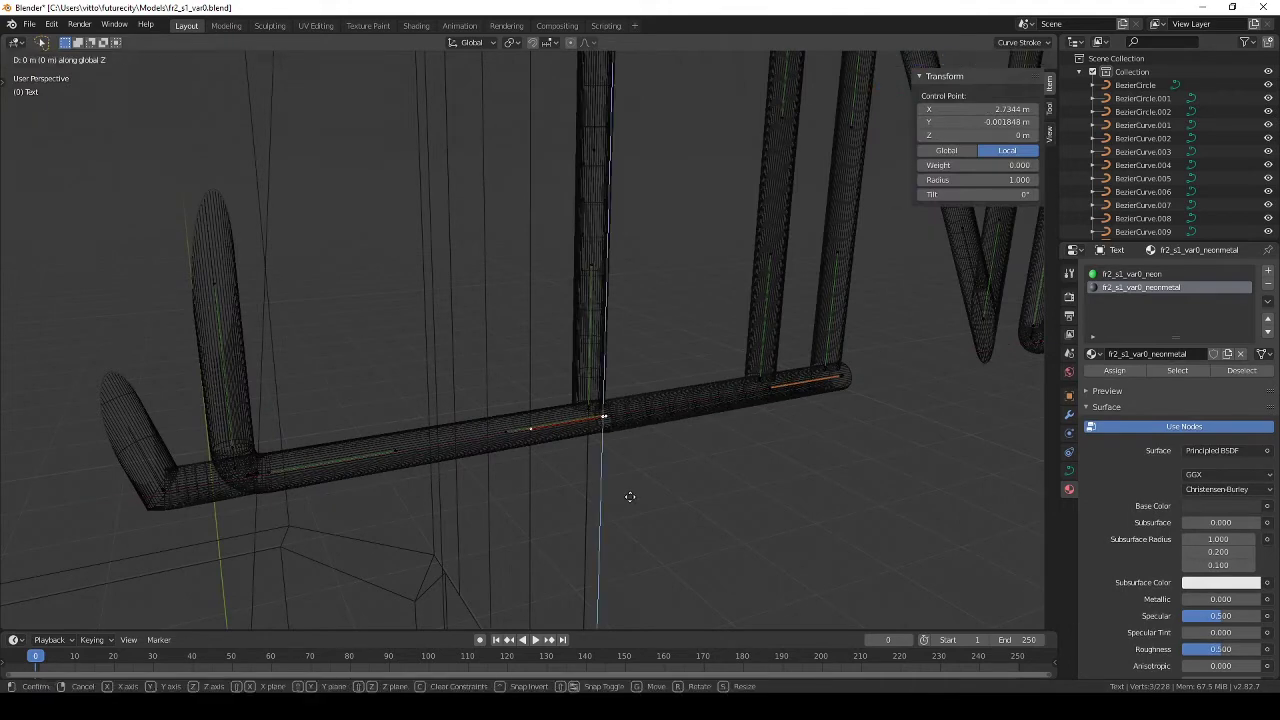
left_click(617, 425)
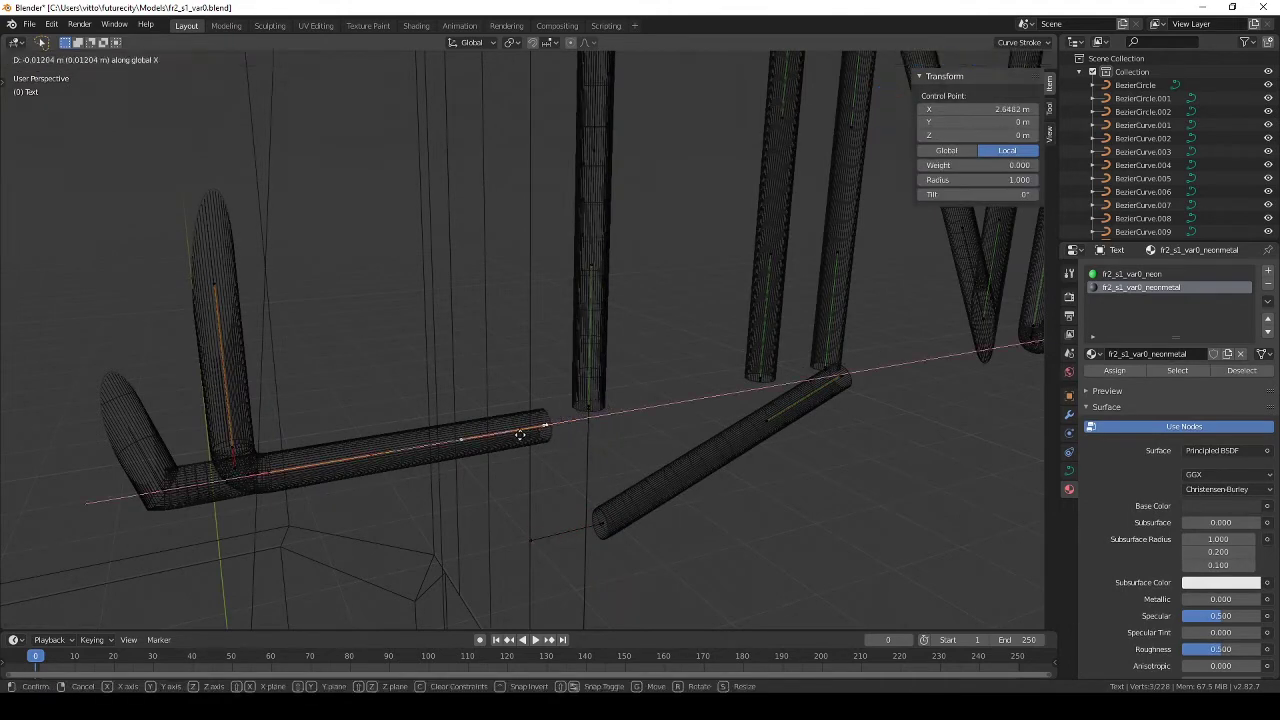
left_click(535, 432)
Step: Raise the bar's stray end point slightly, then leave Edit Mode to view the whole sign
scroll(552, 430, "down", 4)
scroll(569, 418, "up", 5)
left_click_drag(529, 486, 572, 534)
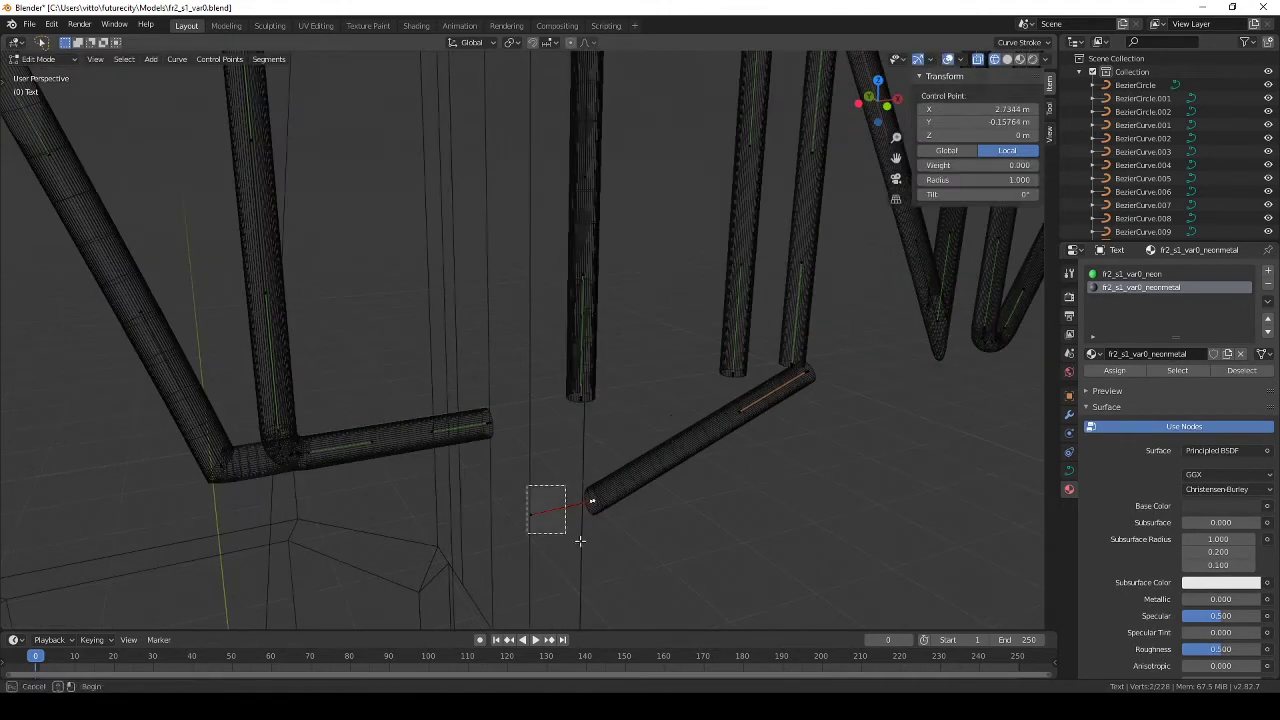
key("KP_1")
scroll(646, 434, "up", 4)
scroll(645, 437, "down", 2)
key("g")
left_click(645, 434)
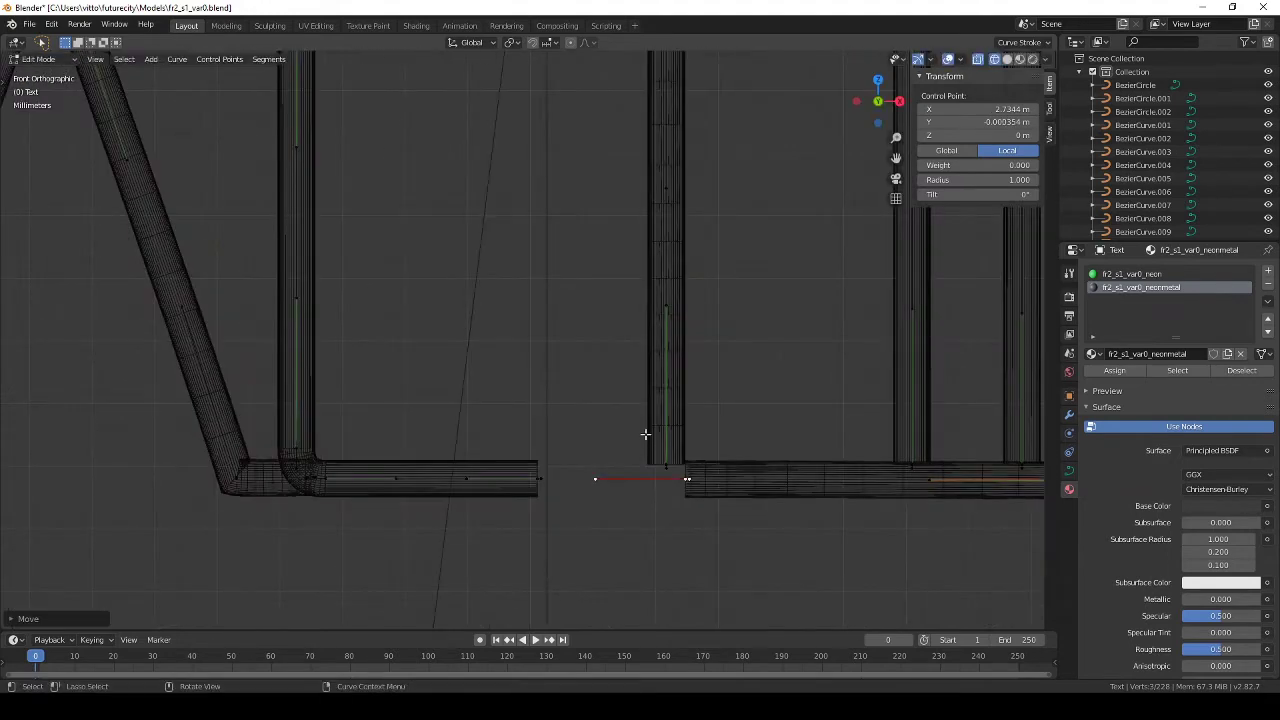
left_click(497, 447)
key("Tab")
scroll(586, 471, "down", 5)
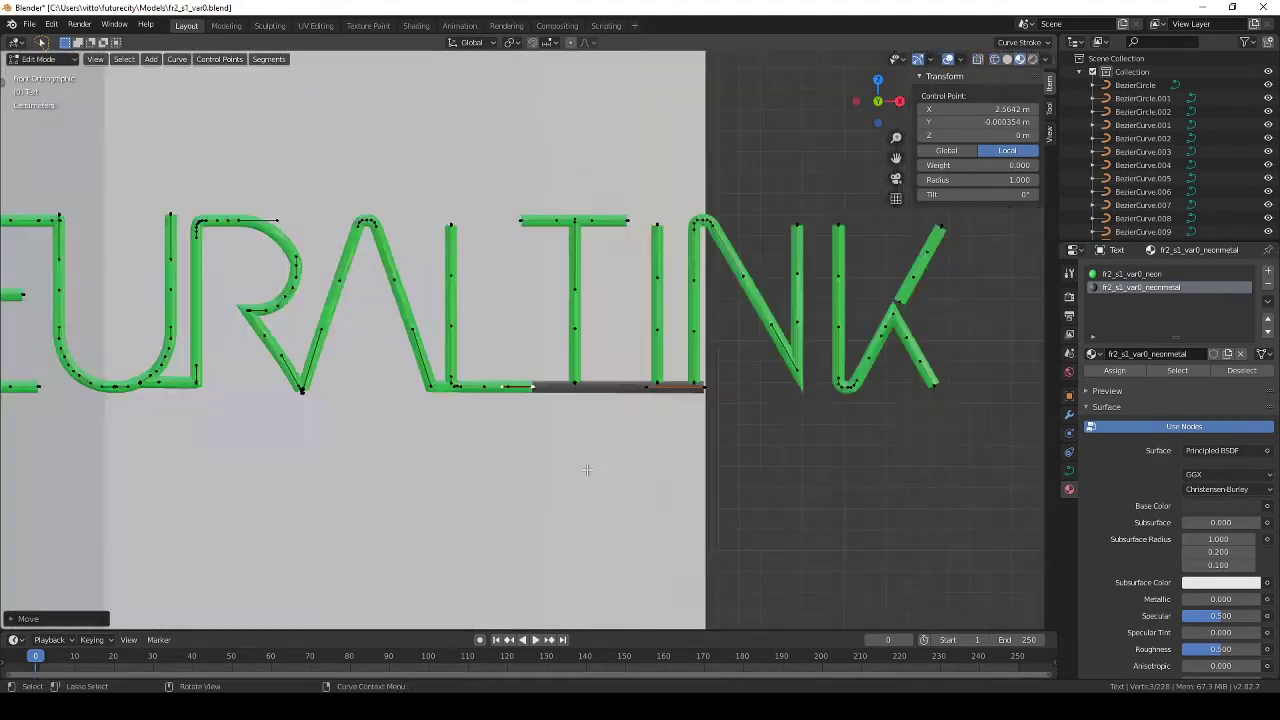
middle_click_drag(586, 471, 644, 388)
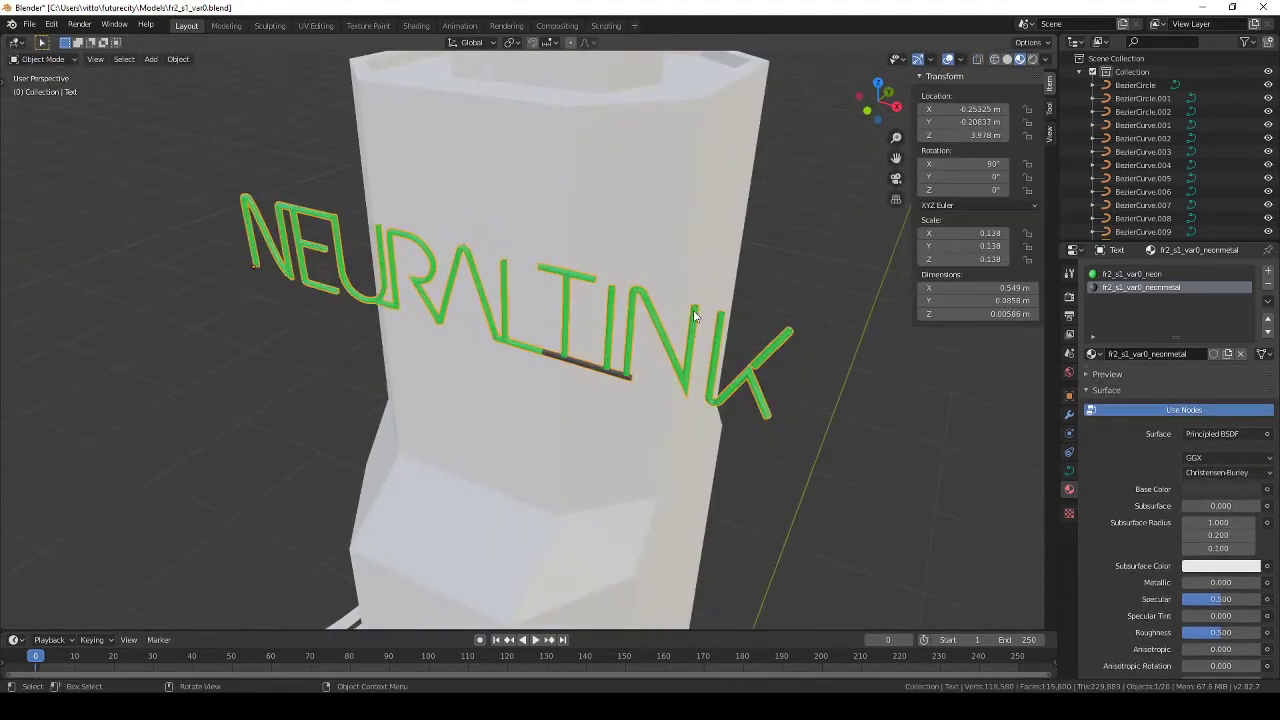
Step: Move a text curve point to close the gap after the N
key("Tab")
key("KP_1")
scroll(337, 334, "up", 5)
scroll(500, 354, "up", 3)
key("g")
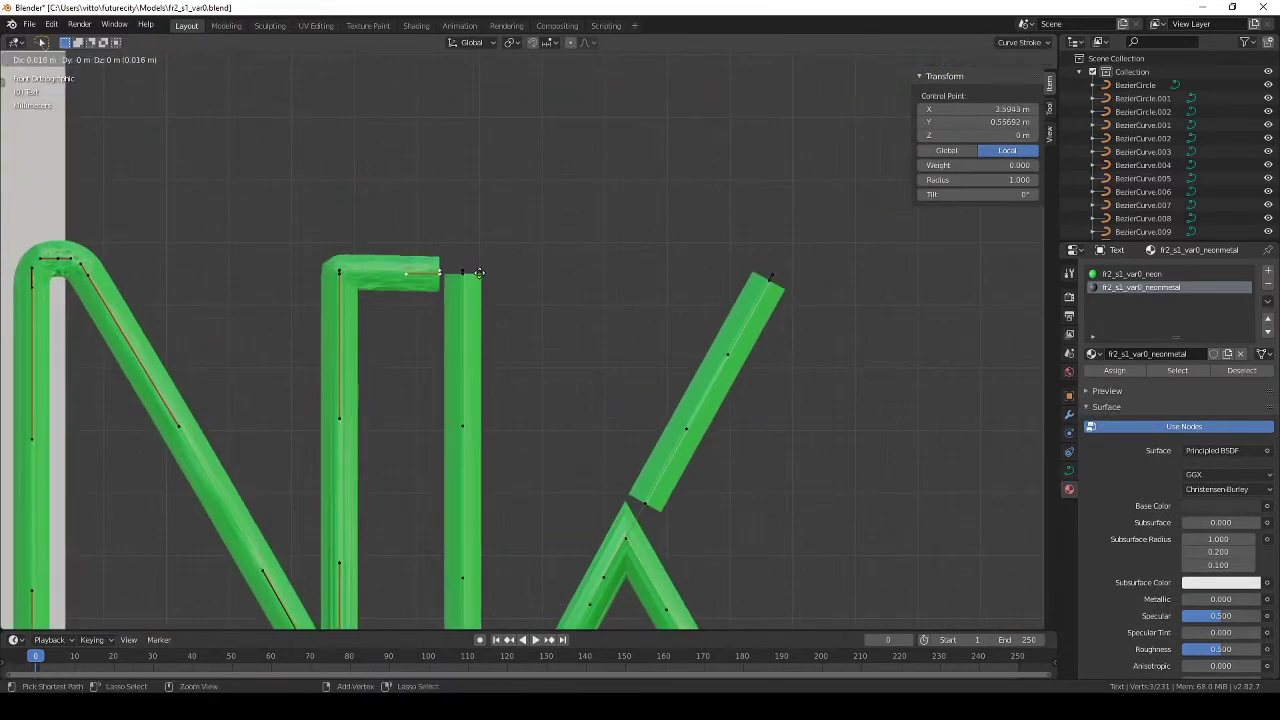
key("g")
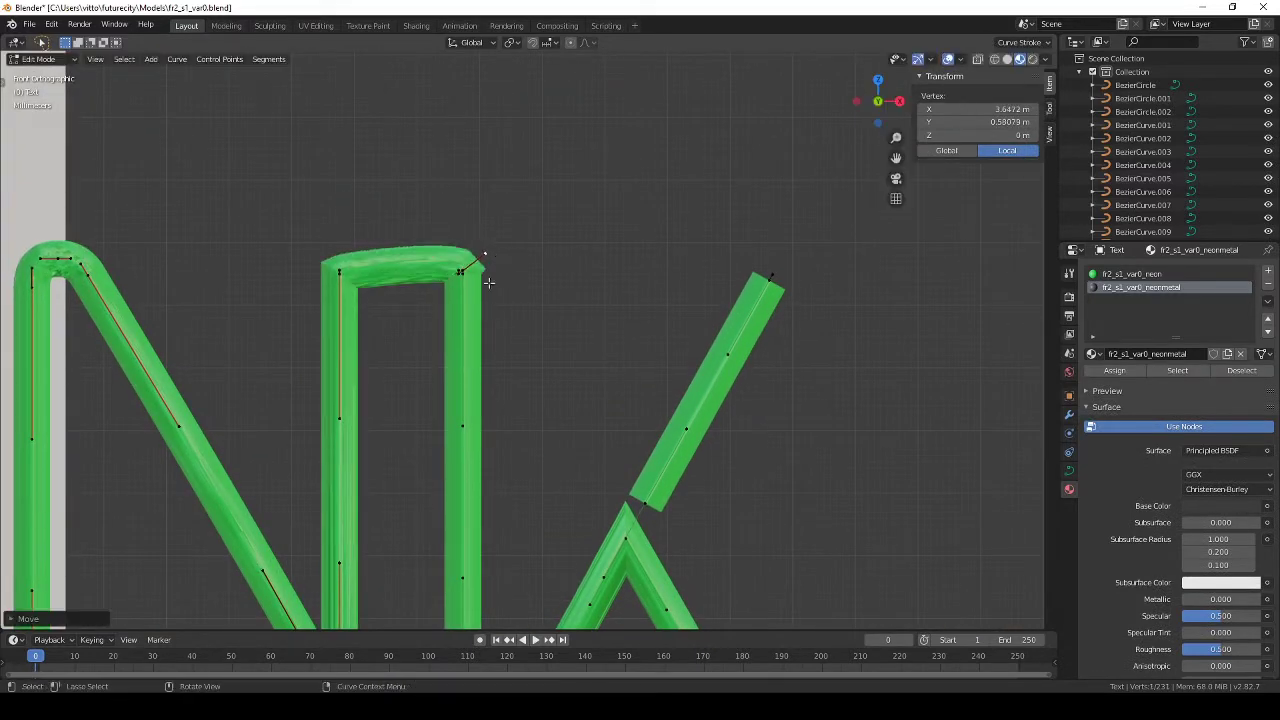
key("Tab")
Step: Select the neon NEURALTINK text object again
scroll(488, 283, "down", 5)
mouse_move(488, 283)
middle_mouse_down()
mouse_move(520, 330)
mouse_move(371, 280)
middle_mouse_up()
scroll(736, 315, "up", 5)
left_click(537, 350)
scroll(537, 350, "up", 4)
scroll(537, 350, "down", 5)
left_click(520, 400)
Step: Duplicate a selected control point on the letters with Shift+D
key("Tab")
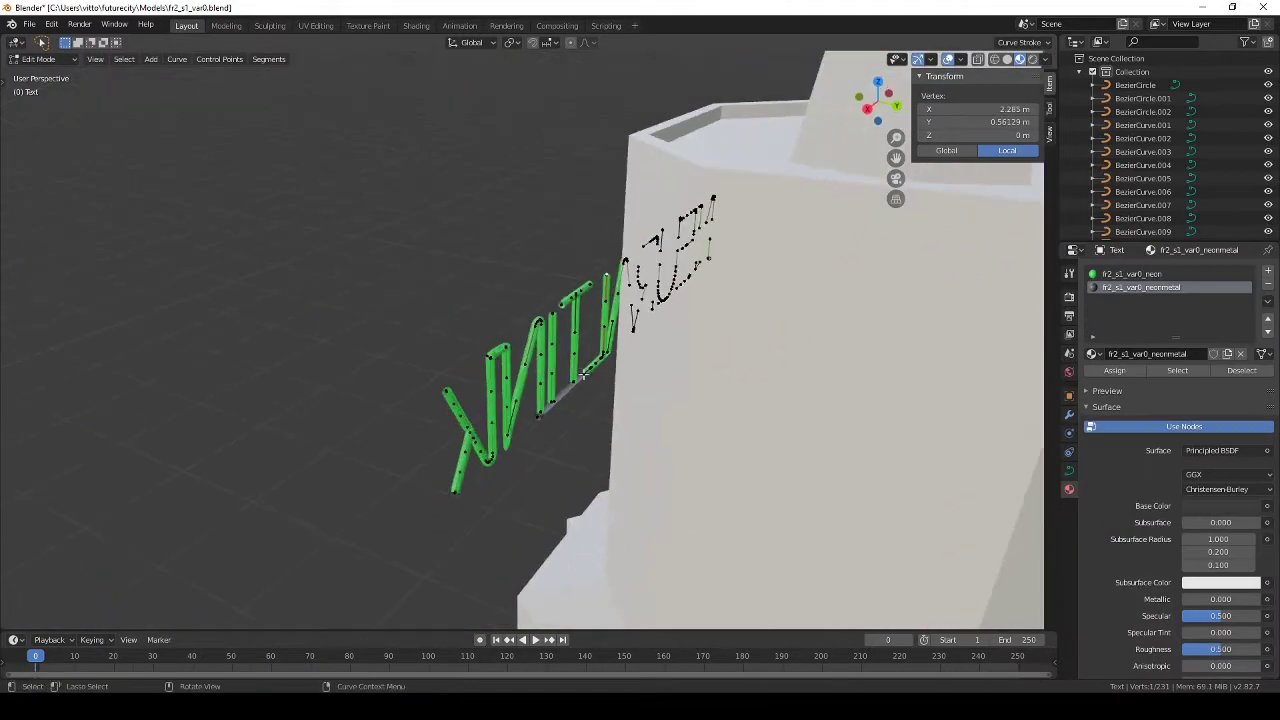
left_click(582, 374)
middle_click_drag(582, 374, 640, 392)
scroll(640, 392, "up", 5)
key("shift+d")
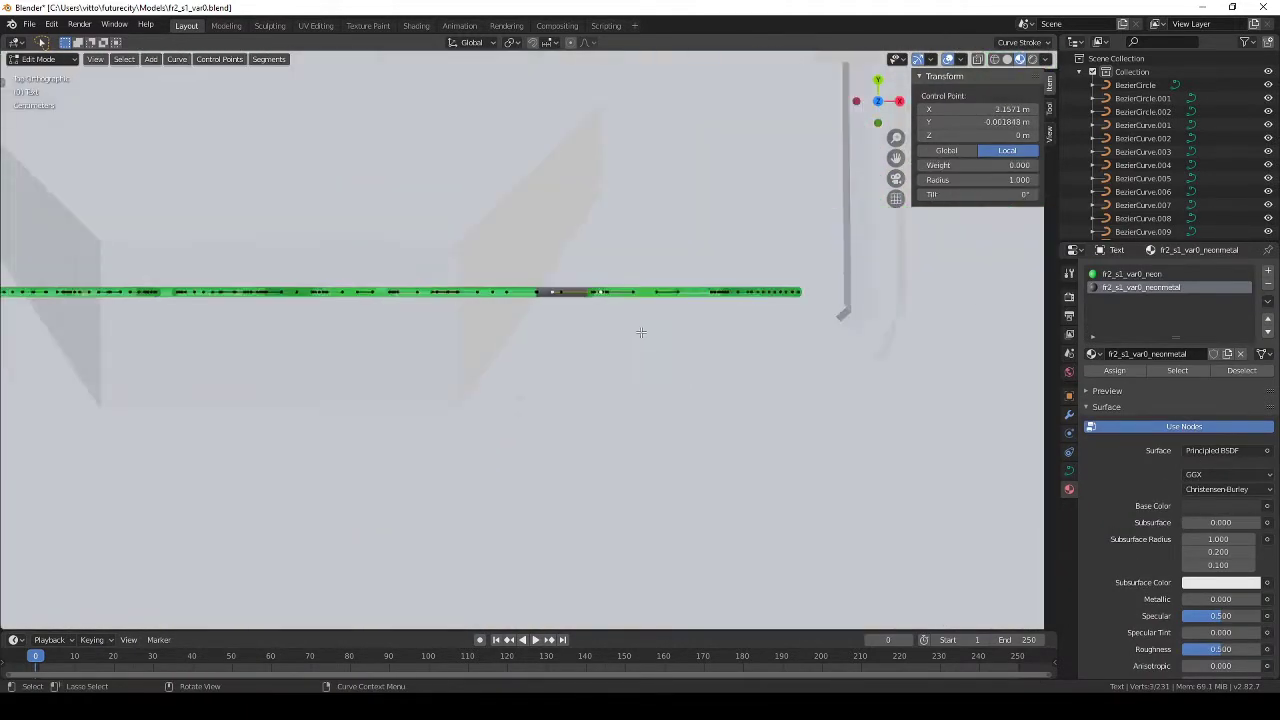
left_click(460, 329)
mouse_move(460, 329)
middle_mouse_down()
mouse_move(1084, 448)
mouse_move(755, 297)
middle_mouse_up()
Step: Extrude a new point along X as a downward stub, then delete the leftover extra object
left_click(1069, 470)
scroll(451, 388, "down", 7)
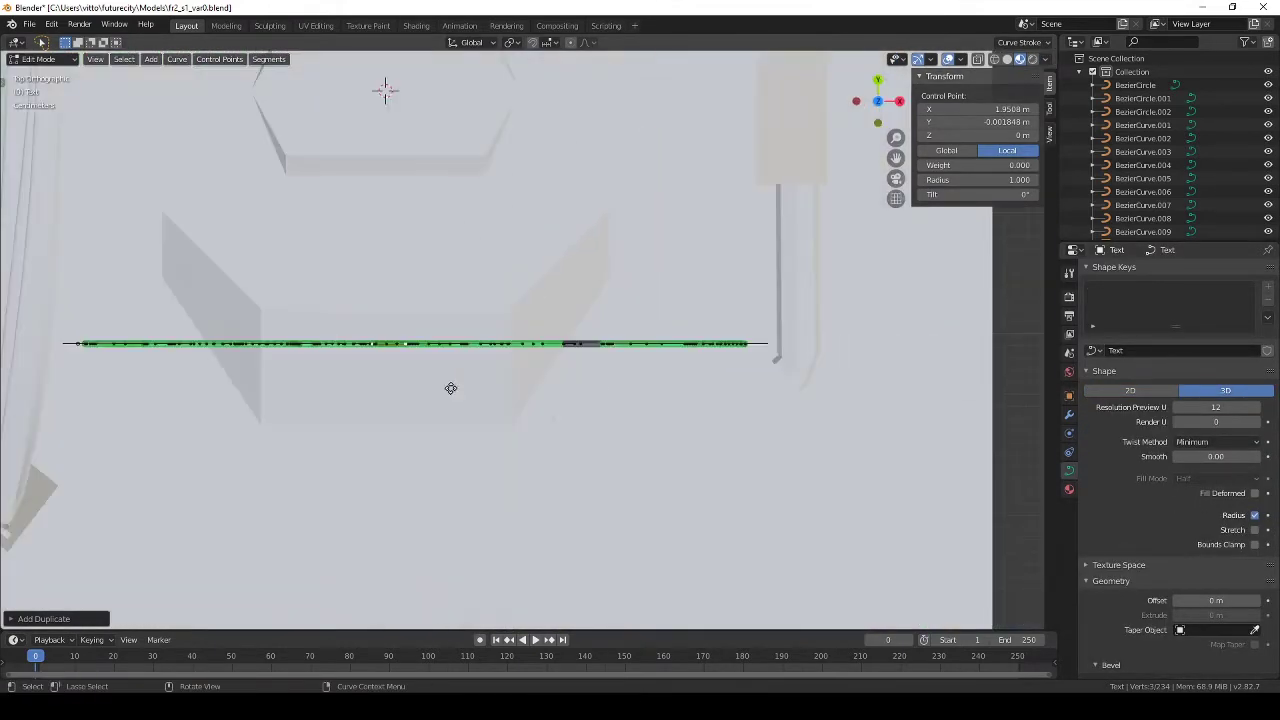
scroll(448, 343, "up", 5)
key("e")
mouse_move(278, 256)
middle_mouse_down("shift")
mouse_move(718, 386)
mouse_move(603, 463)
middle_mouse_up("shift")
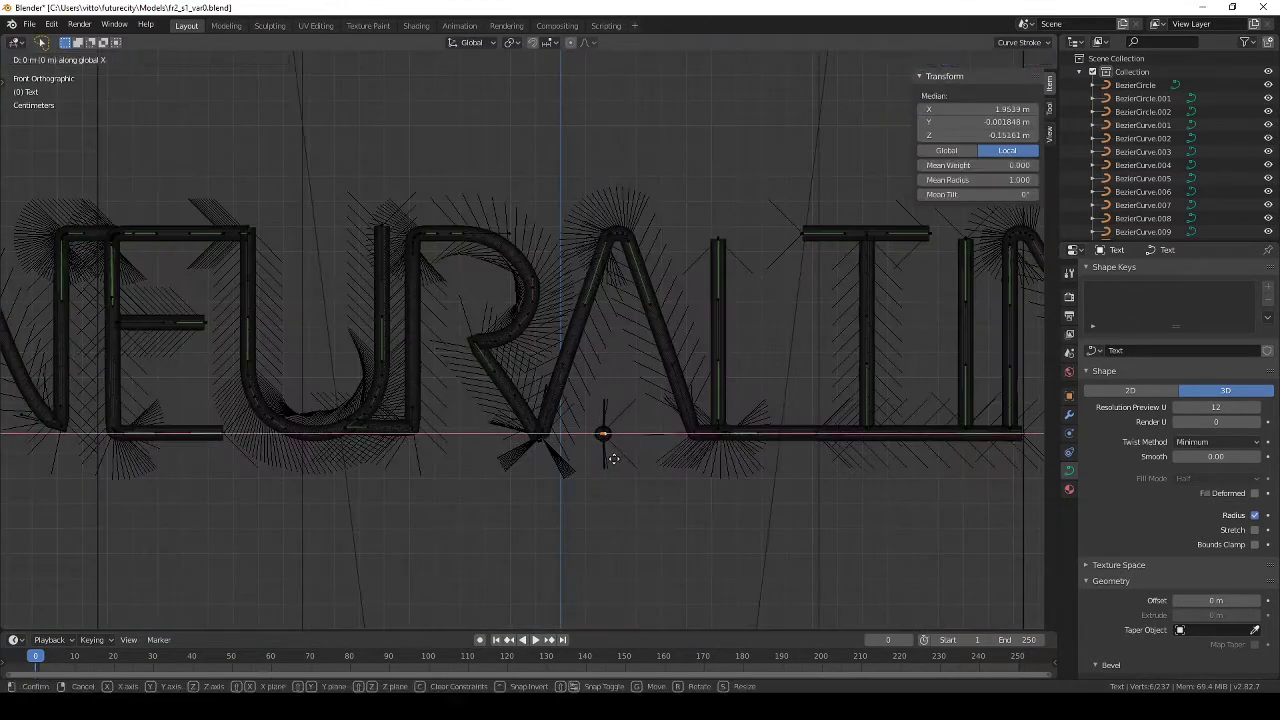
left_click(551, 460)
key("Tab")
mouse_move(600, 449)
middle_mouse_down()
mouse_move(493, 500)
mouse_move(552, 341)
middle_mouse_up()
key("shift+z")
Step: Copy the text as Text.001, rotate it 180° and lower it to Z 3.9821 m
key("KP_7")
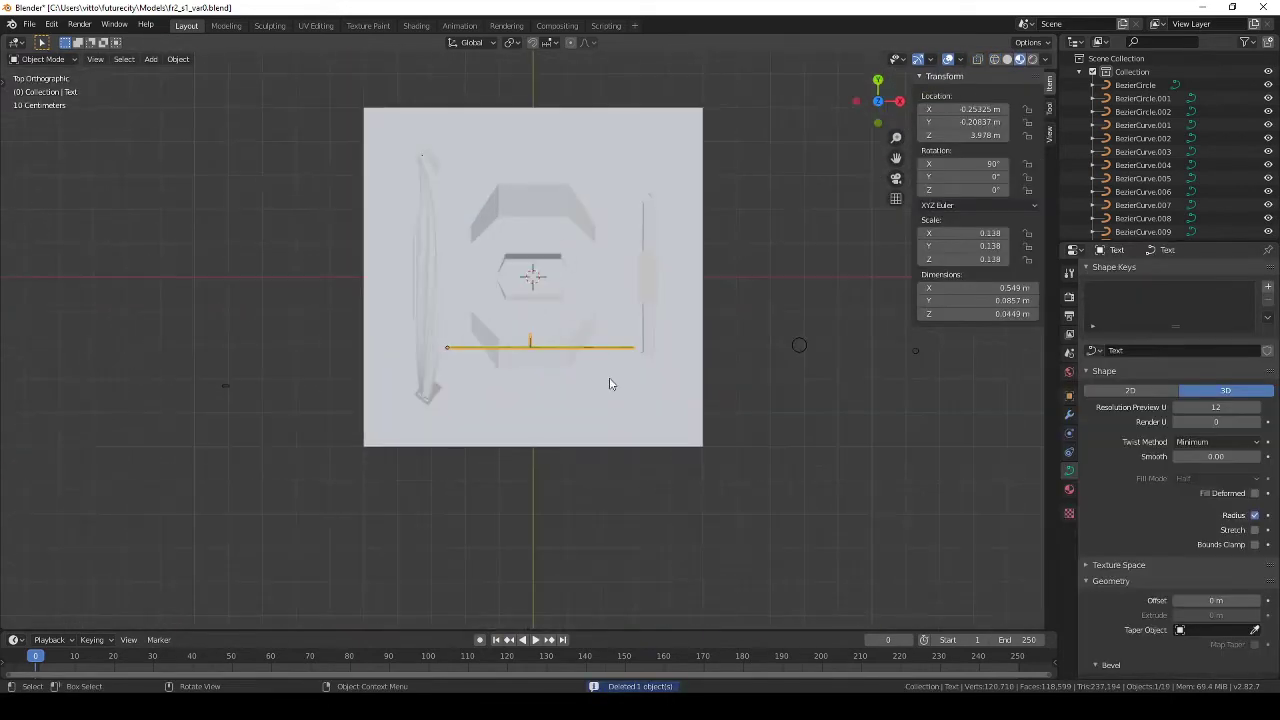
key("shift+d")
key("r")
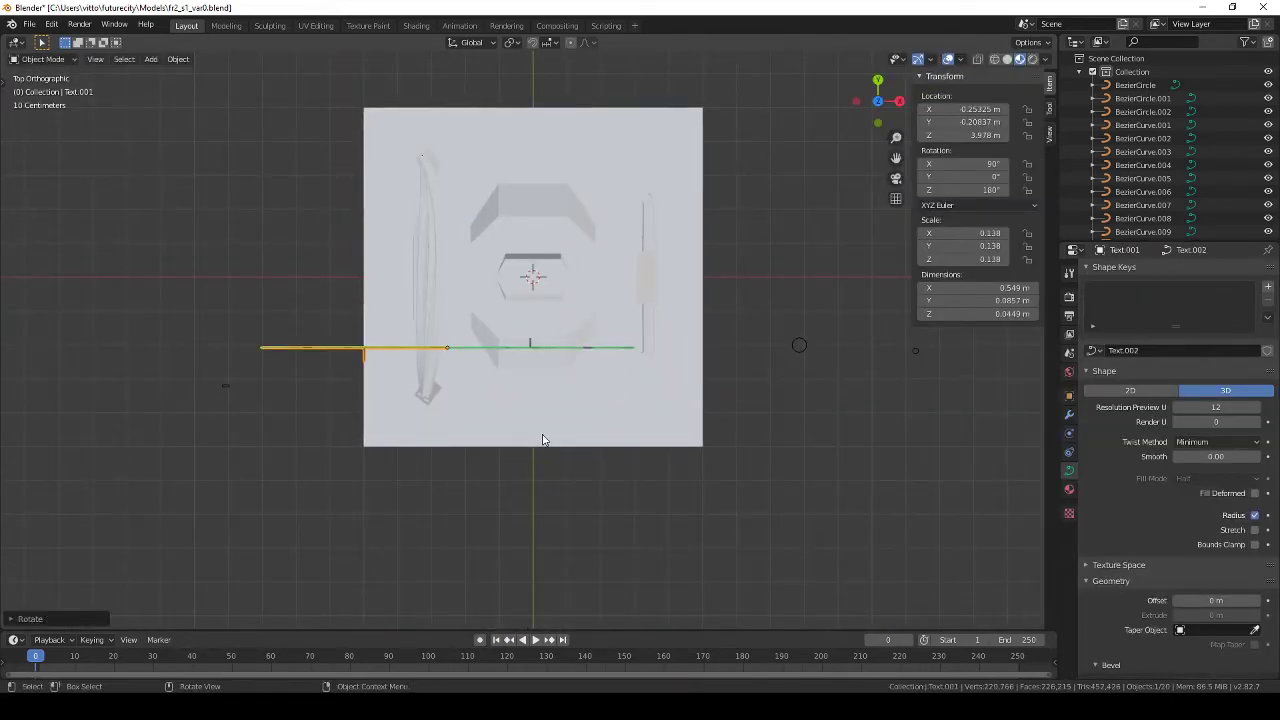
mouse_move(524, 183)
middle_mouse_down()
mouse_move(551, 294)
mouse_move(700, 350)
mouse_move(741, 402)
mouse_move(644, 332)
middle_mouse_up()
key("x")
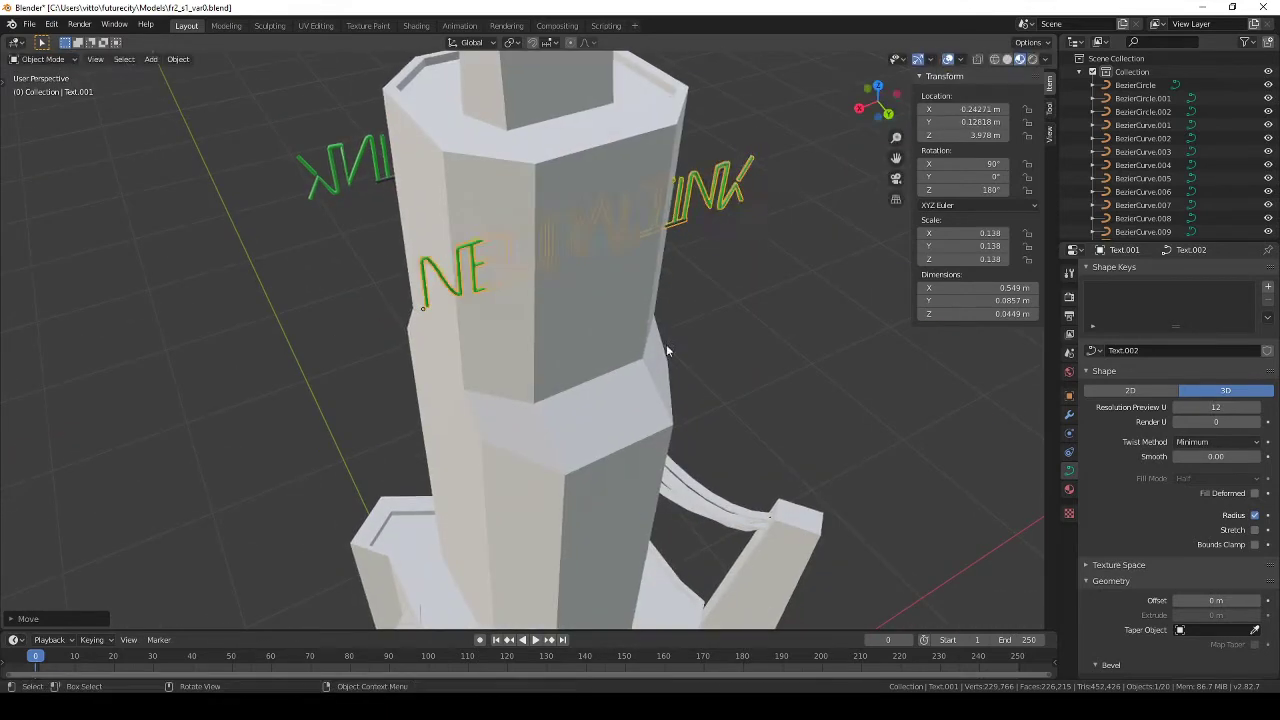
key("z")
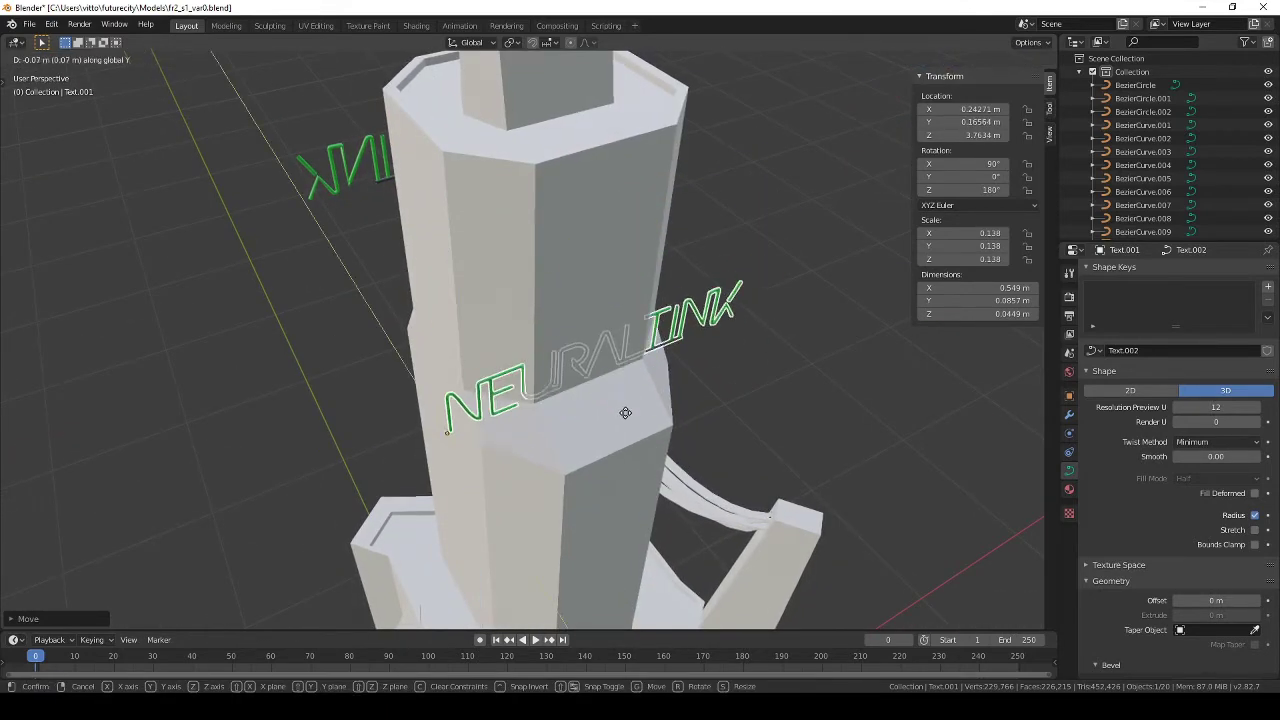
left_click(600, 423)
Step: Inspect the tower from the right and below, then show the base plane's material
middle_click_drag(600, 423, 486, 320)
key("KP_3")
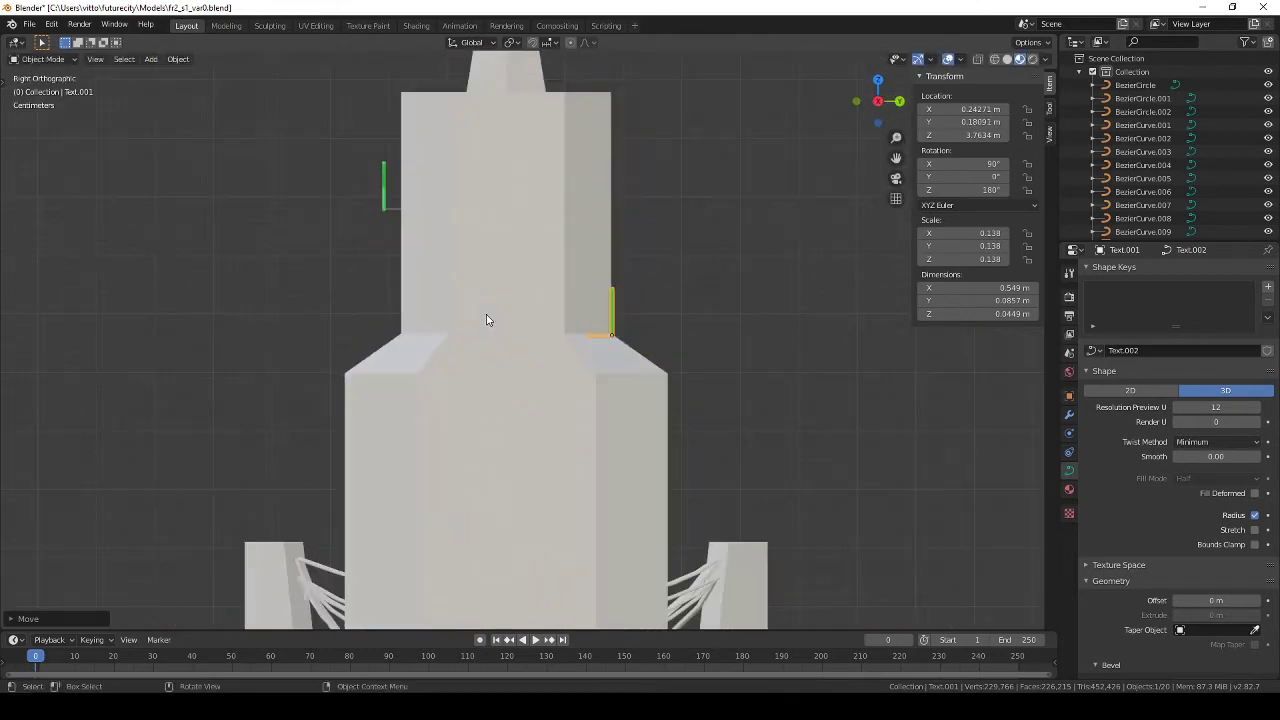
mouse_move(673, 243)
middle_mouse_down()
mouse_move(569, 367)
mouse_move(581, 383)
mouse_move(699, 322)
mouse_move(600, 420)
mouse_move(560, 520)
middle_mouse_up()
left_click(550, 560)
left_click(1069, 508)
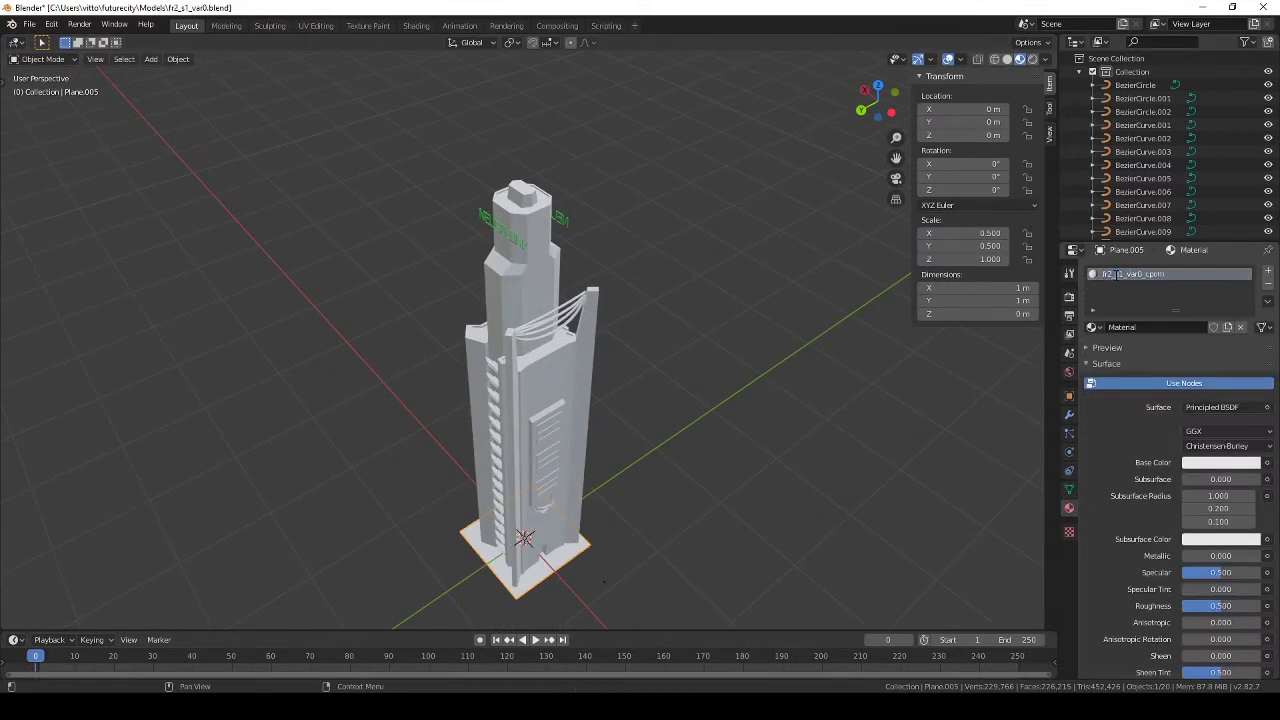
Step: Save the file, then select the door panel on the tower front and view its material
key("ctrl+s")
key("ctrl+z")
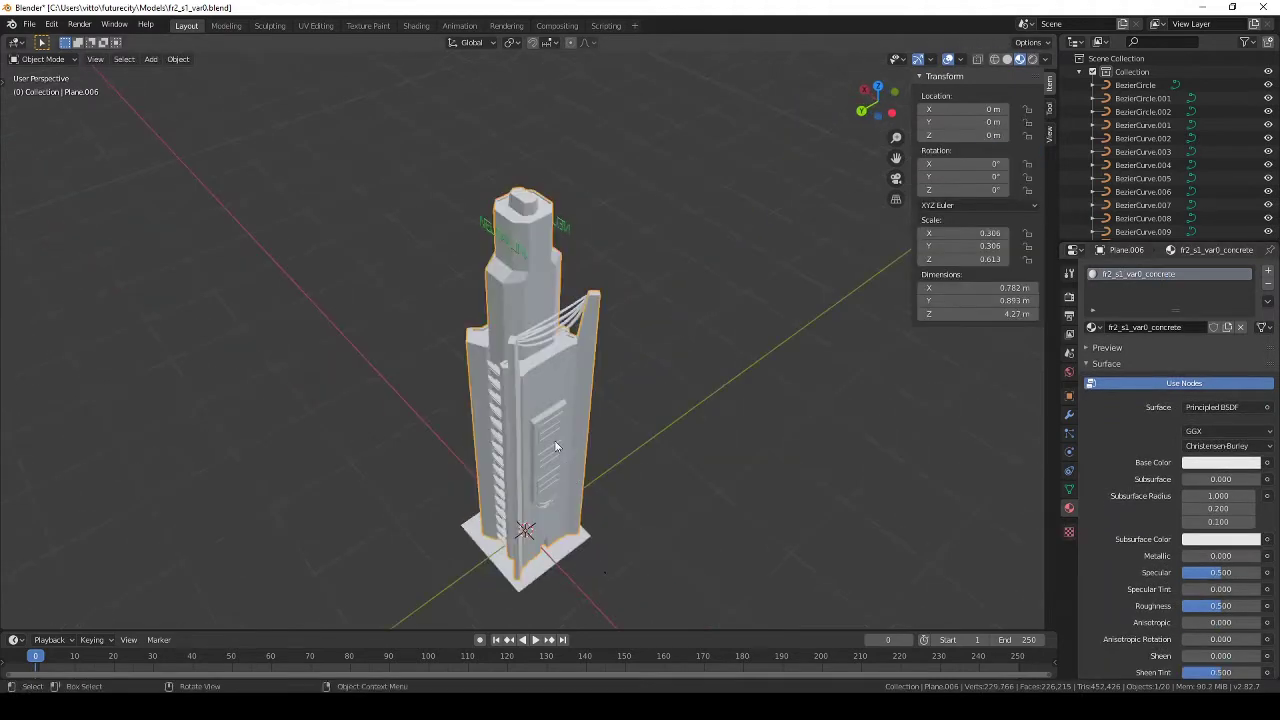
left_click(545, 455)
key("KP_Decimal")
left_click(1150, 327)
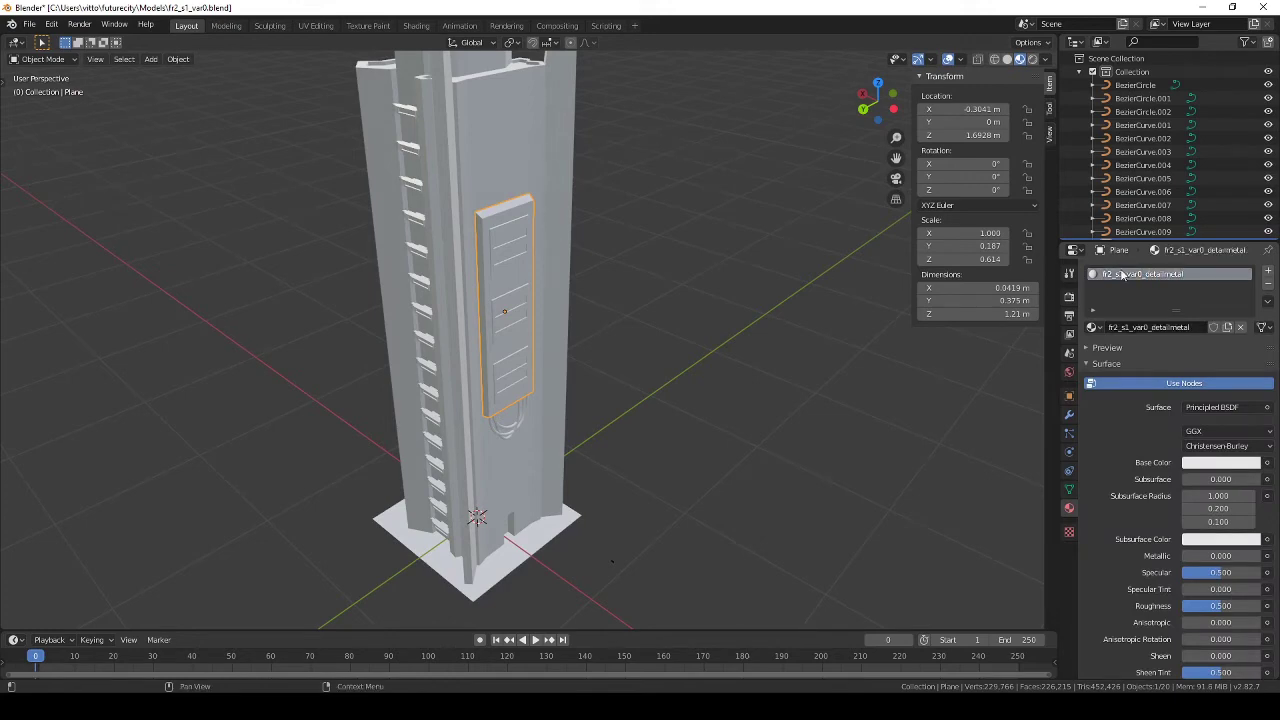
Step: Scale the three stacked panels along X, thinning them to about 0.0228 m
key("ctrl+z")
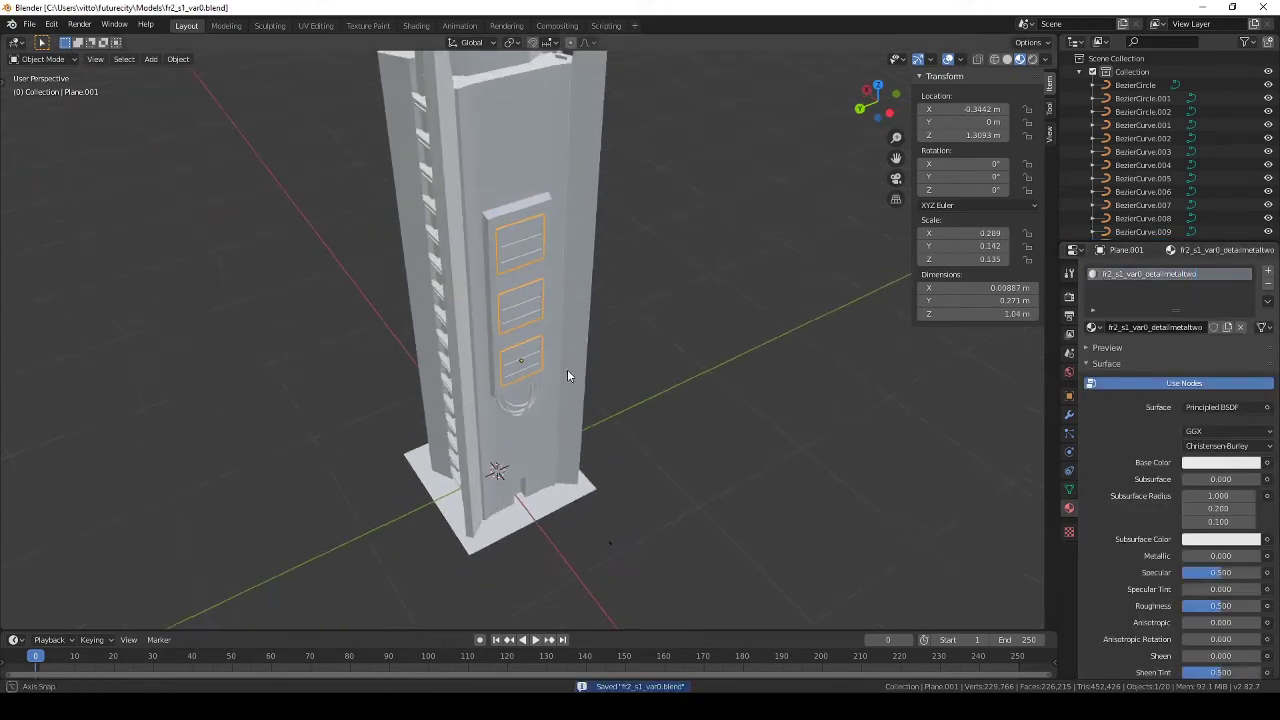
scroll(567, 369, "up", 4)
left_click(1069, 414)
mouse_move(638, 324)
middle_mouse_down()
mouse_move(711, 308)
mouse_move(680, 349)
middle_mouse_up()
right_click(686, 309)
key("s")
key("x")
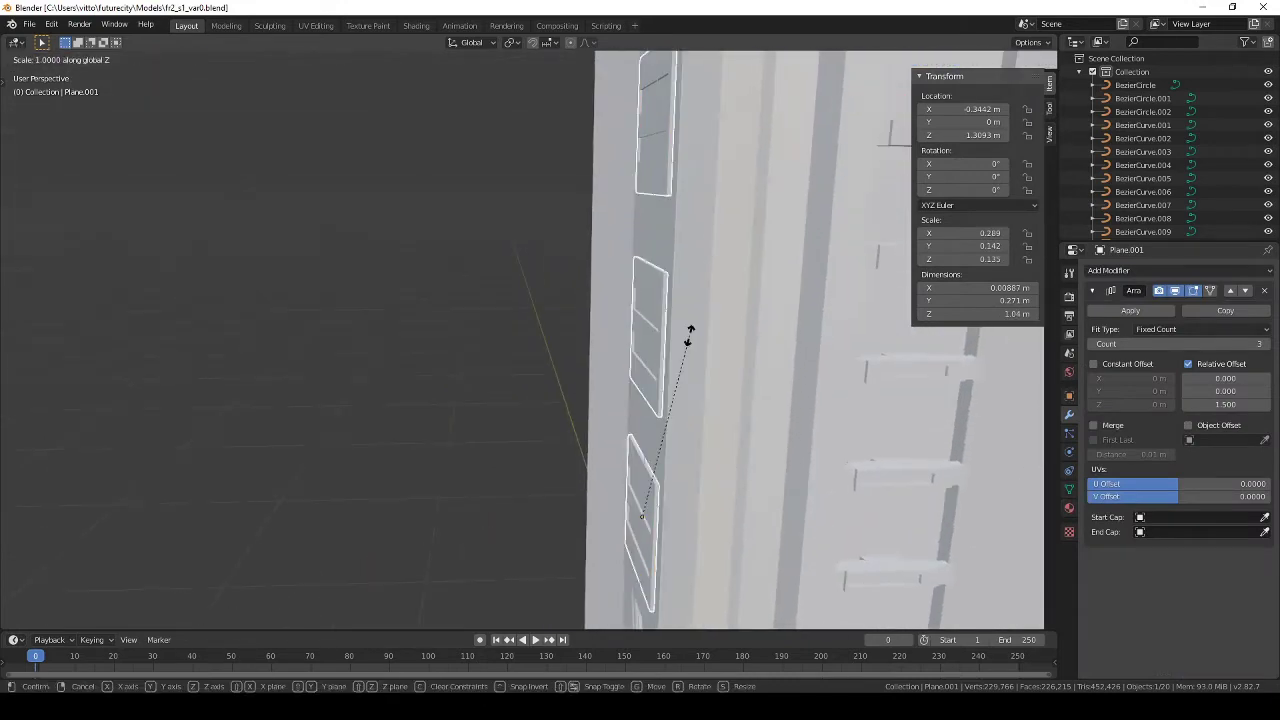
left_click(975, 471)
Step: Recheck the panels and cancel further scaling, keeping the 0.0228 m depth
key("Tab")
mouse_move(757, 414)
middle_mouse_down()
mouse_move(643, 429)
mouse_move(639, 287)
middle_mouse_up()
right_click(788, 300)
mouse_move(788, 300)
middle_mouse_down()
mouse_move(674, 388)
mouse_move(332, 296)
mouse_move(553, 254)
middle_mouse_up()
key("Tab")
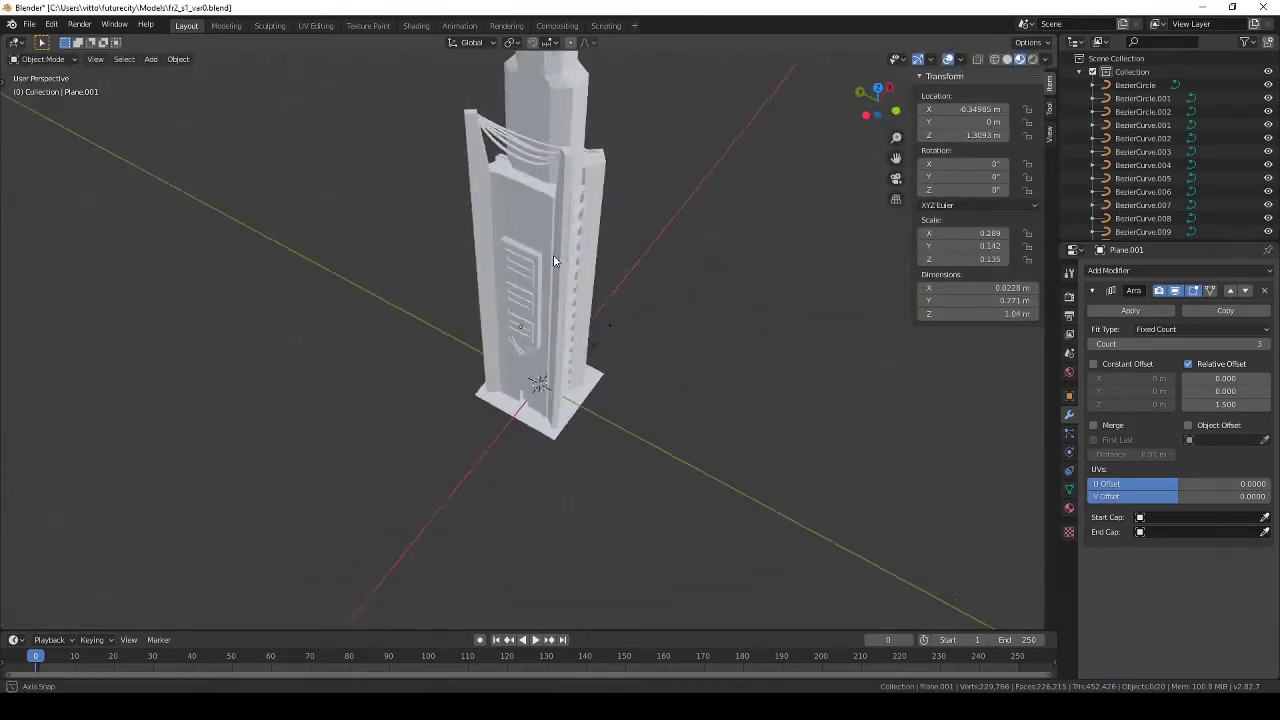
scroll(555, 270, "up", 3)
left_click(560, 290)
scroll(578, 310, "up", 3)
key("s")
key("x")
right_click(517, 262)
Step: View the panels' material, then select one of the tower's cables to inspect
scroll(517, 262, "down", 8)
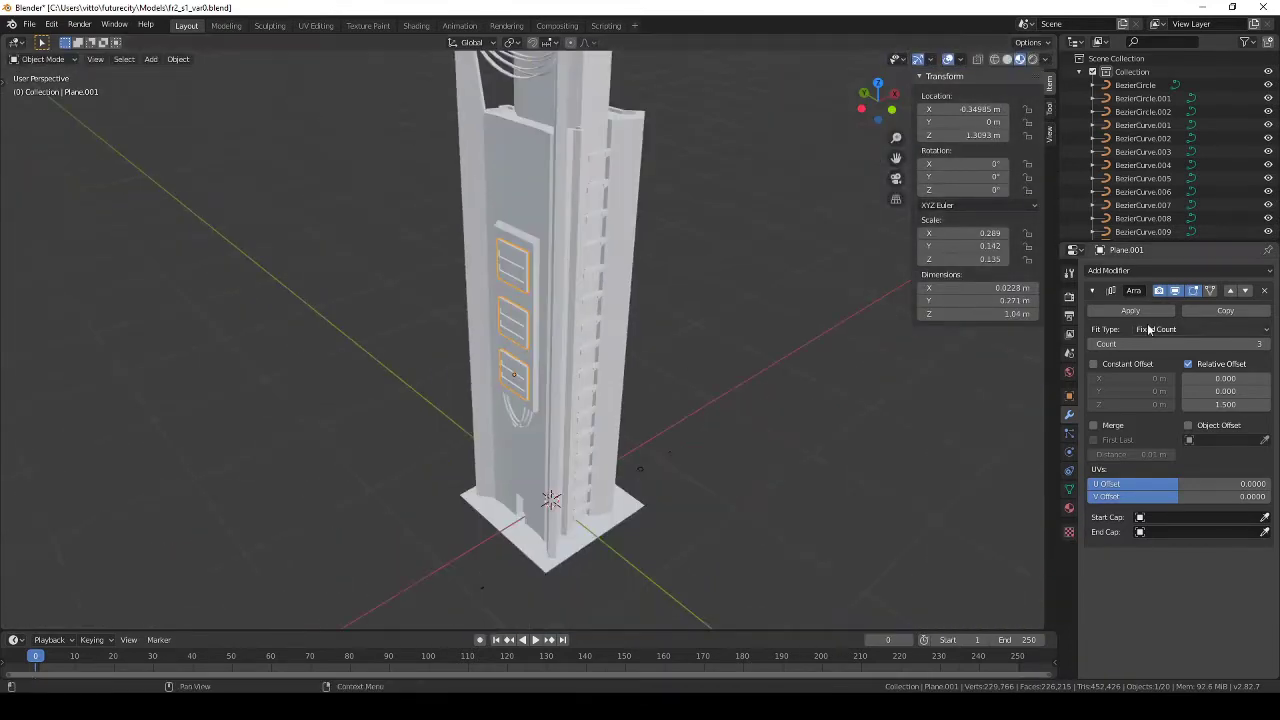
left_click(1069, 508)
left_click(520, 405)
scroll(520, 405, "up", 4)
mouse_move(605, 283)
middle_mouse_down()
mouse_move(561, 268)
mouse_move(550, 279)
middle_mouse_up()
Step: Save progress and check the cable loop, tower body and cable strands between the pillars
left_click(564, 222)
scroll(571, 300, "down", 5)
key("ctrl+s")
scroll(581, 392, "up", 5)
left_click(581, 392)
scroll(581, 392, "up", 3)
left_click(600, 285)
left_click(620, 370)
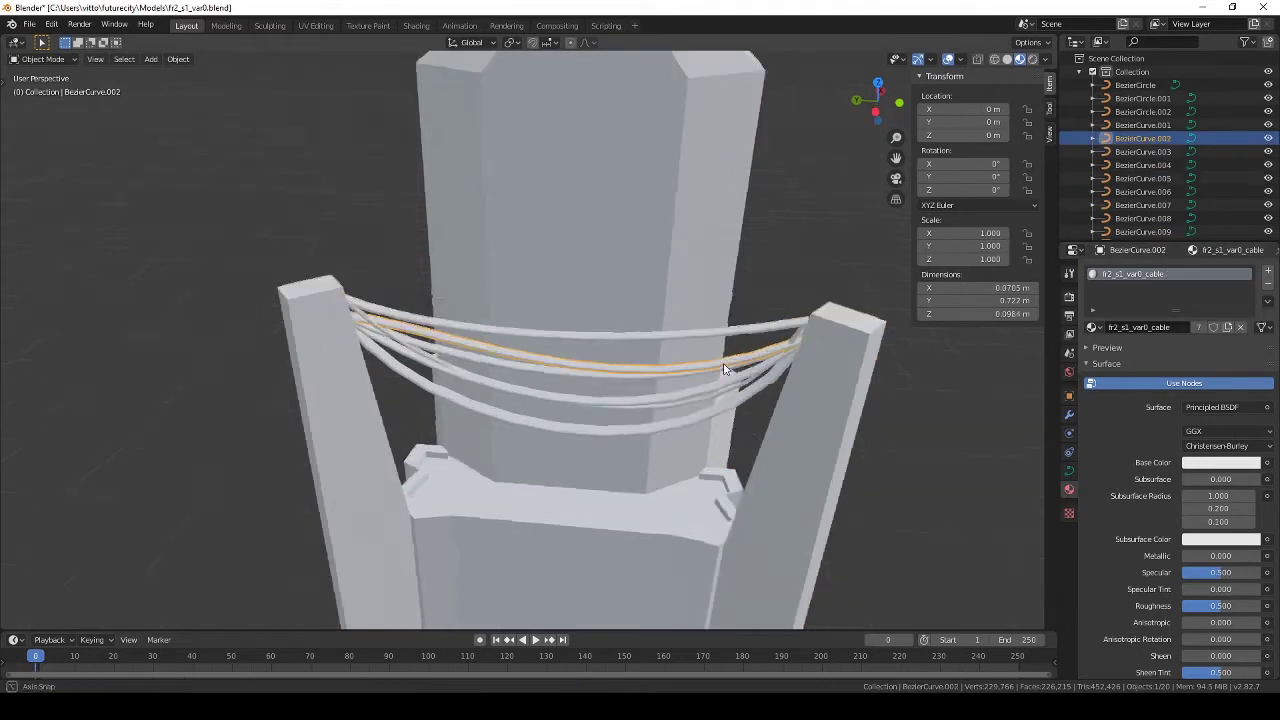
middle_click_drag(620, 370, 846, 364)
Step: Try a separate copy of the cable material, then undo it
left_click(1199, 328)
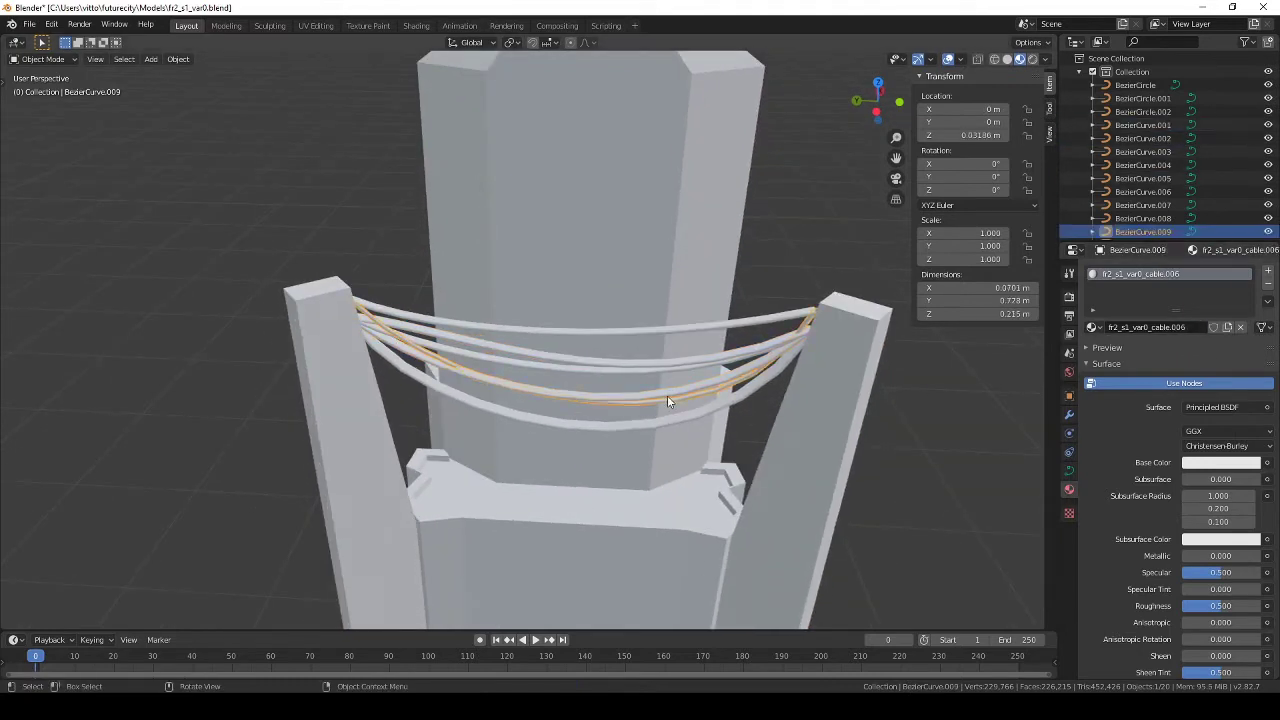
key("ctrl+z")
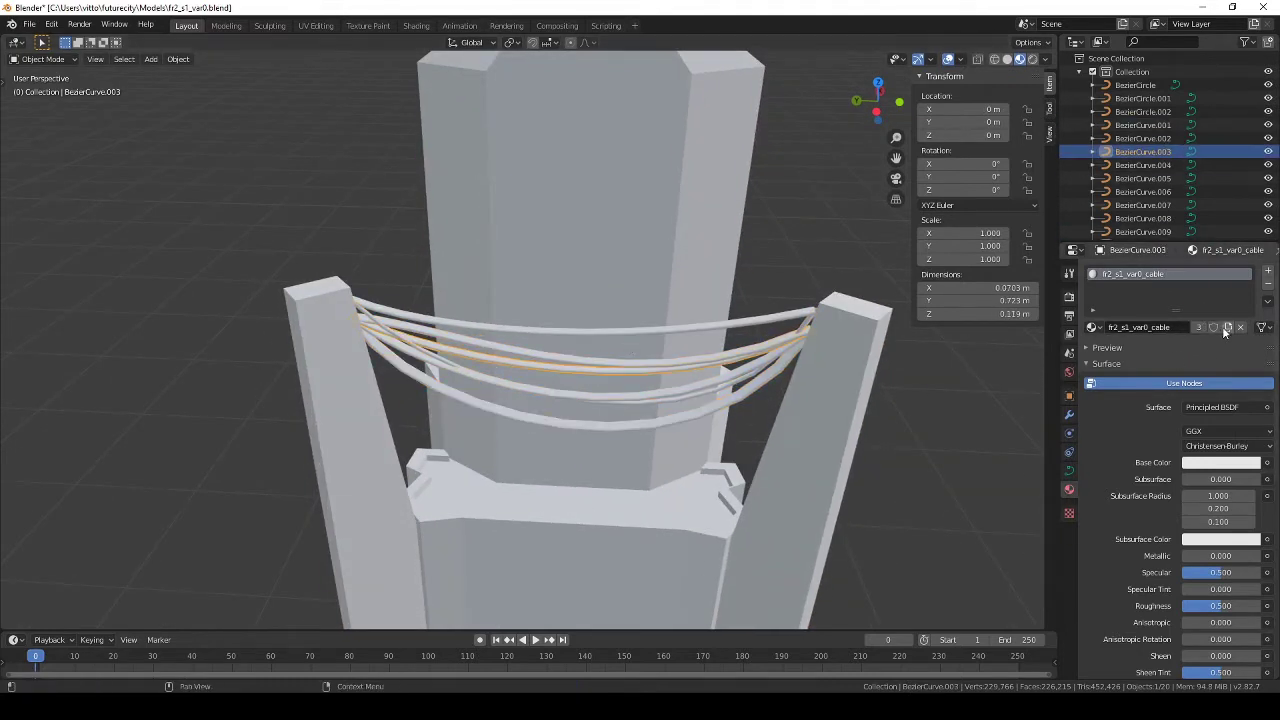
left_click(673, 385)
left_click(802, 325)
mouse_move(802, 325)
middle_mouse_down()
mouse_move(649, 329)
mouse_move(700, 347)
middle_mouse_up()
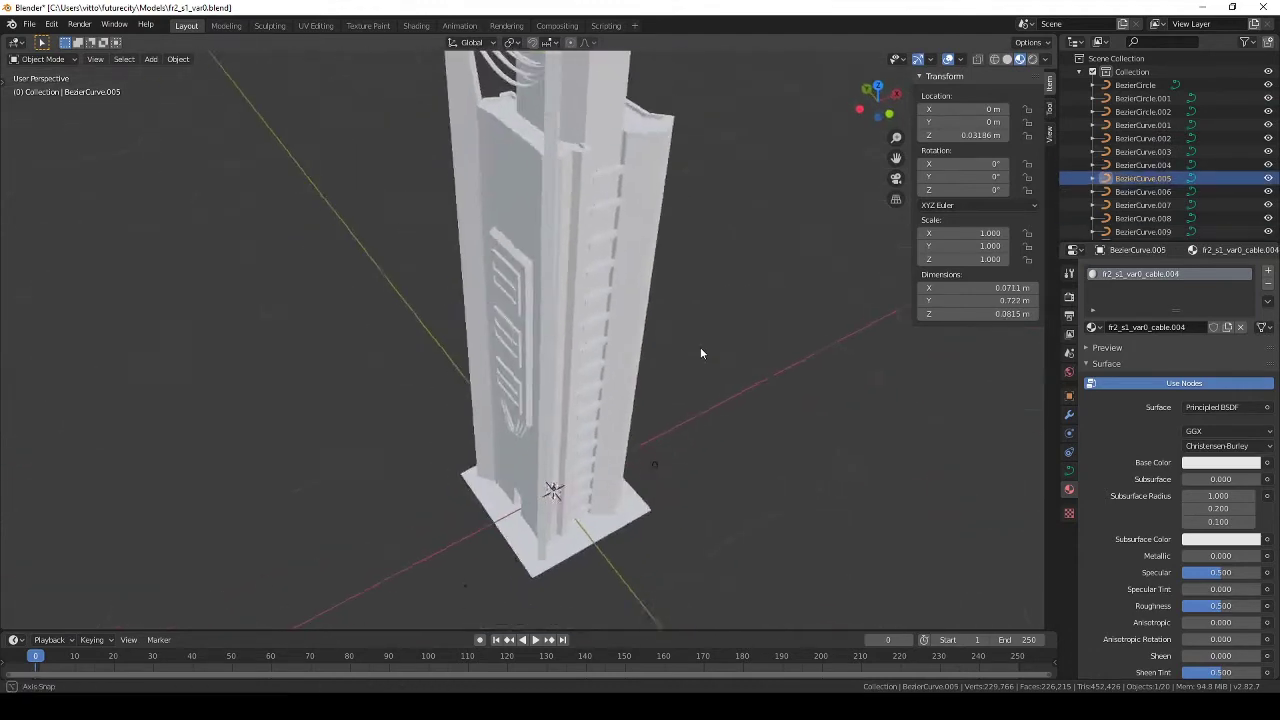
Step: Apply both modifiers on the column of small ledges and give it a new material
left_click(528, 230)
key("ctrl+s")
scroll(717, 371, "up", 5)
scroll(445, 391, "down", 5)
mouse_move(445, 391)
middle_mouse_down()
mouse_move(628, 466)
mouse_move(592, 416)
middle_mouse_up()
left_click(1118, 334)
left_click(1118, 334)
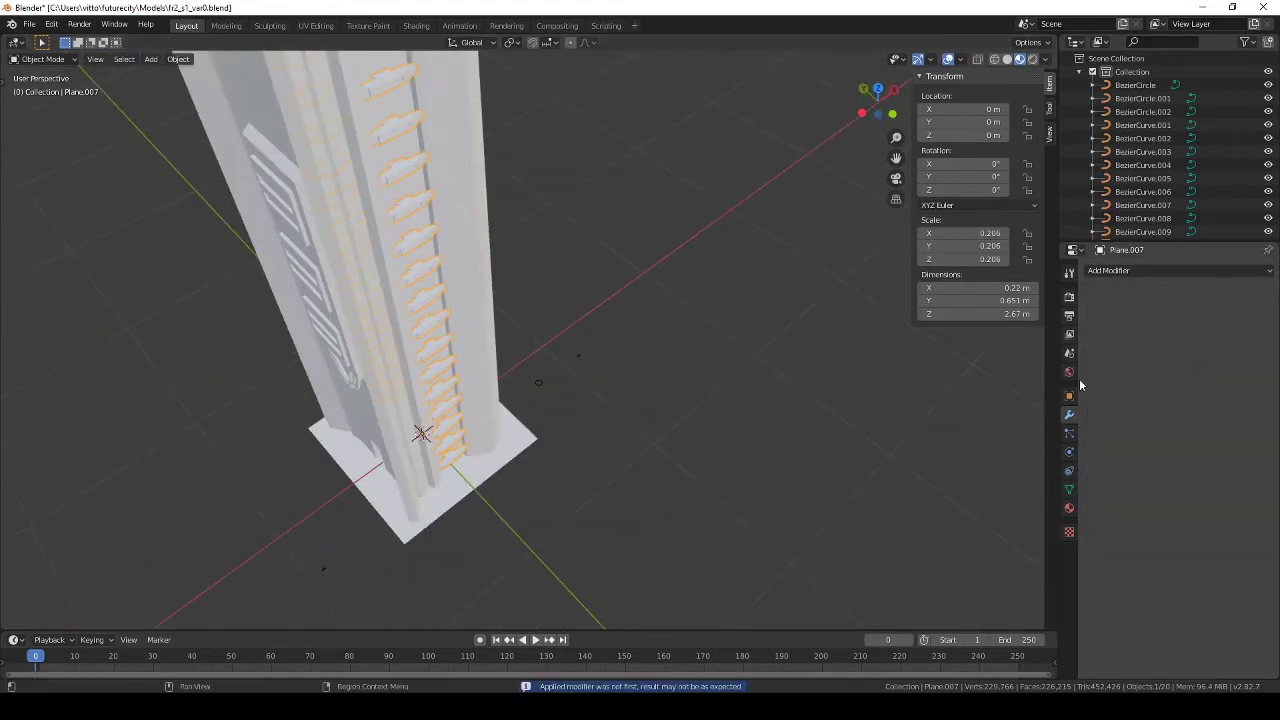
left_click(1146, 329)
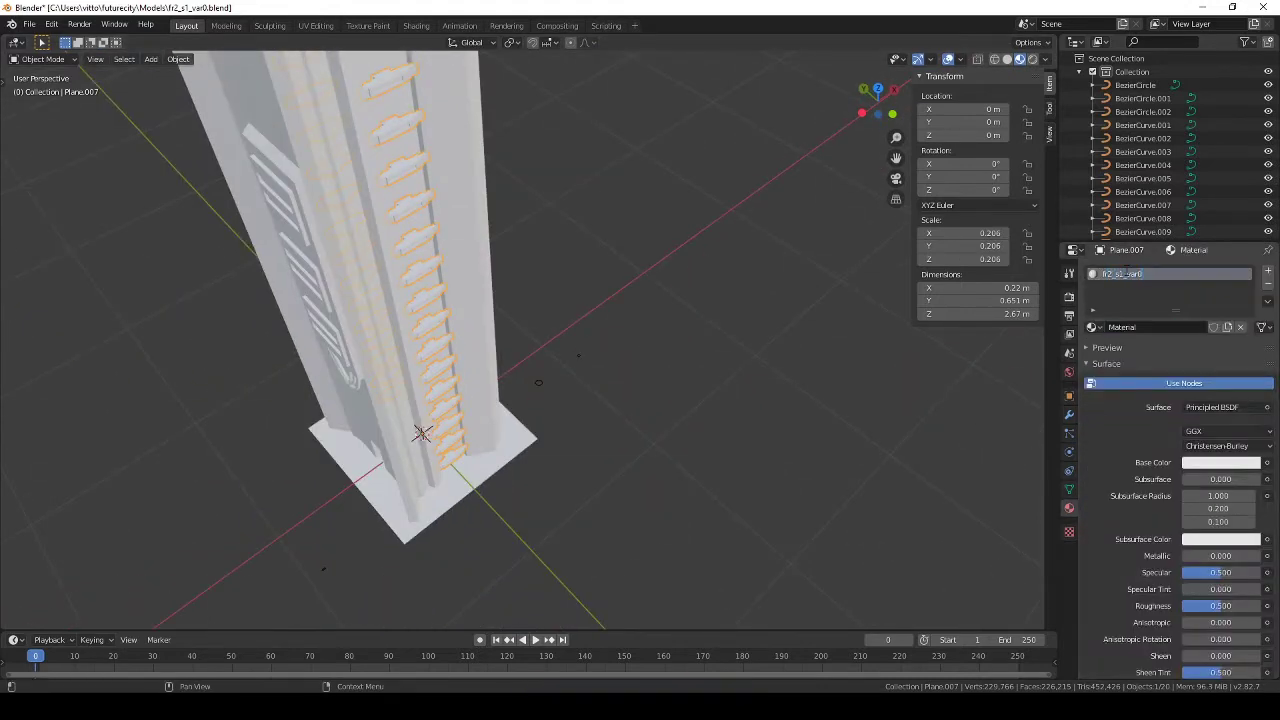
type("_detail_window")
Step: Undo back to the ledges with their modifiers still intact
mouse_move(327, 192)
middle_mouse_down()
mouse_move(337, 243)
mouse_move(381, 254)
mouse_move(386, 286)
middle_mouse_up()
key("KP_1")
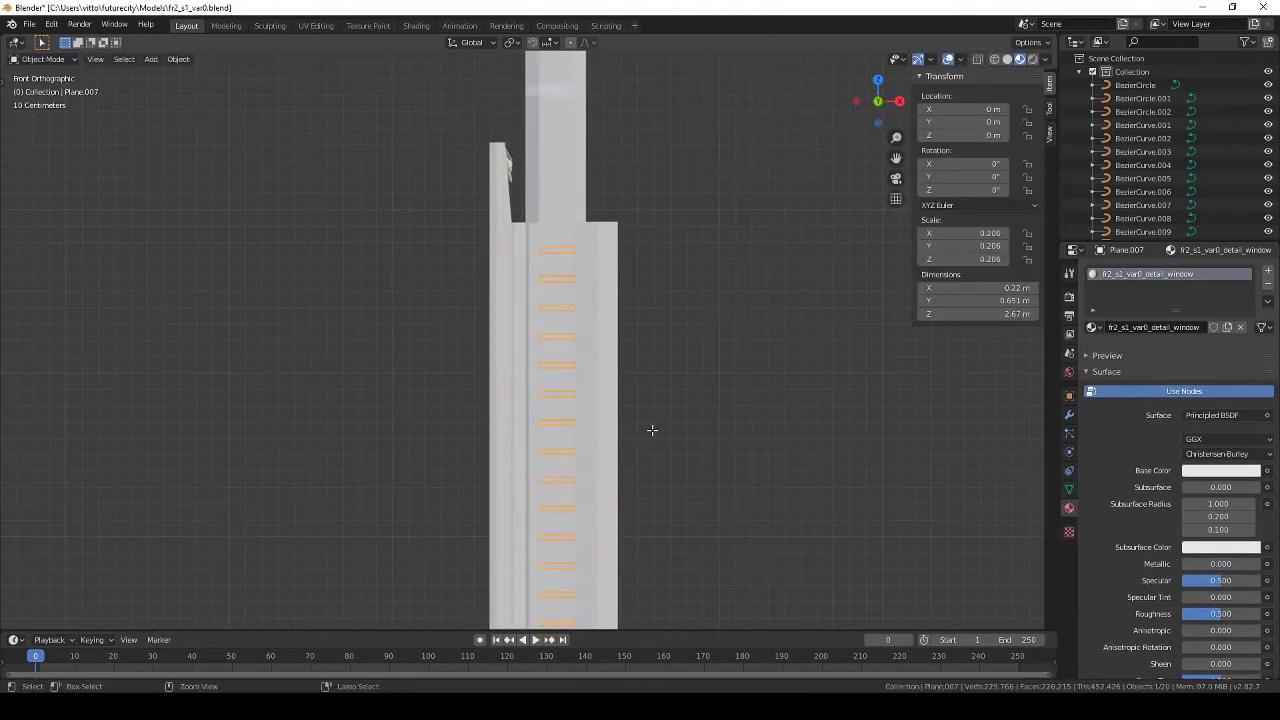
left_click(500, 165)
left_click(50, 24)
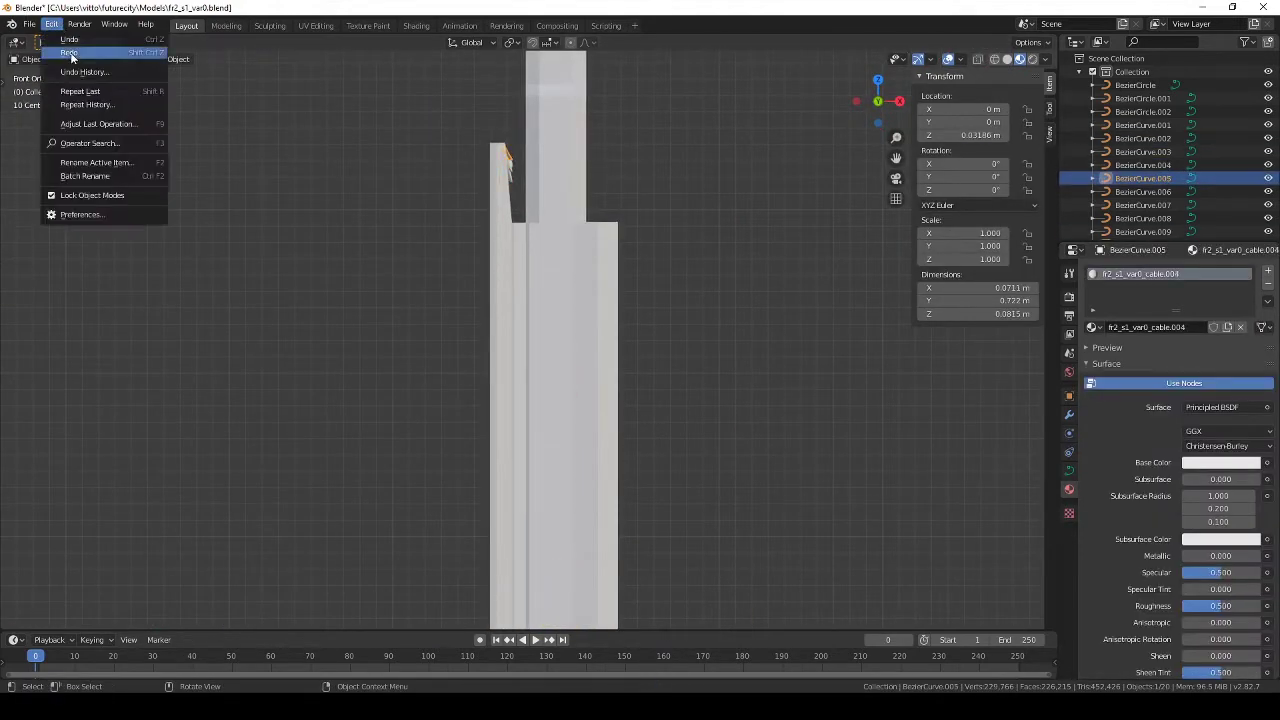
left_click(69, 40)
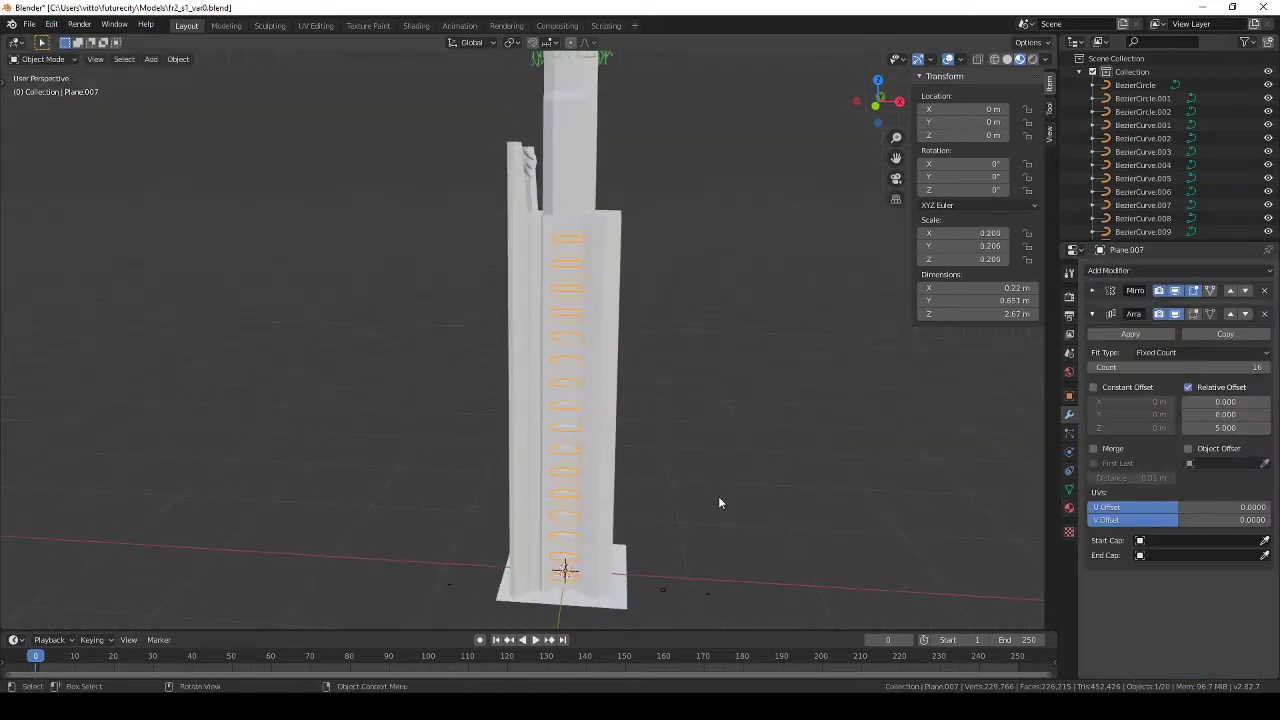
Step: Inspect the ledge mesh in Edit Mode and review its material settings
key("Tab")
scroll(718, 502, "up", 6)
mouse_move(700, 470)
middle_mouse_down()
mouse_move(613, 345)
mouse_move(594, 400)
middle_mouse_up()
scroll(613, 345, "down", 5)
left_click(1069, 507)
key("Tab")
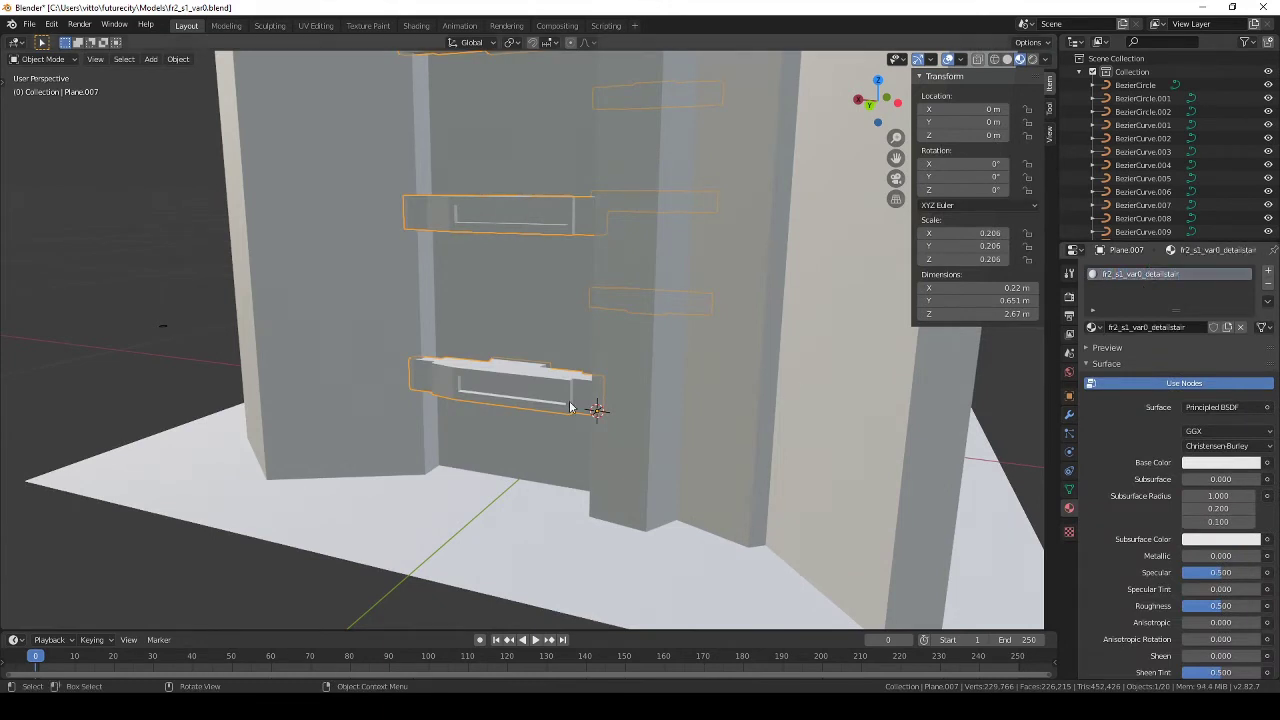
Step: Give the ledges' window face its own material in a second slot
key("Tab")
left_click(493, 400)
left_click(1268, 270)
left_click(1180, 353)
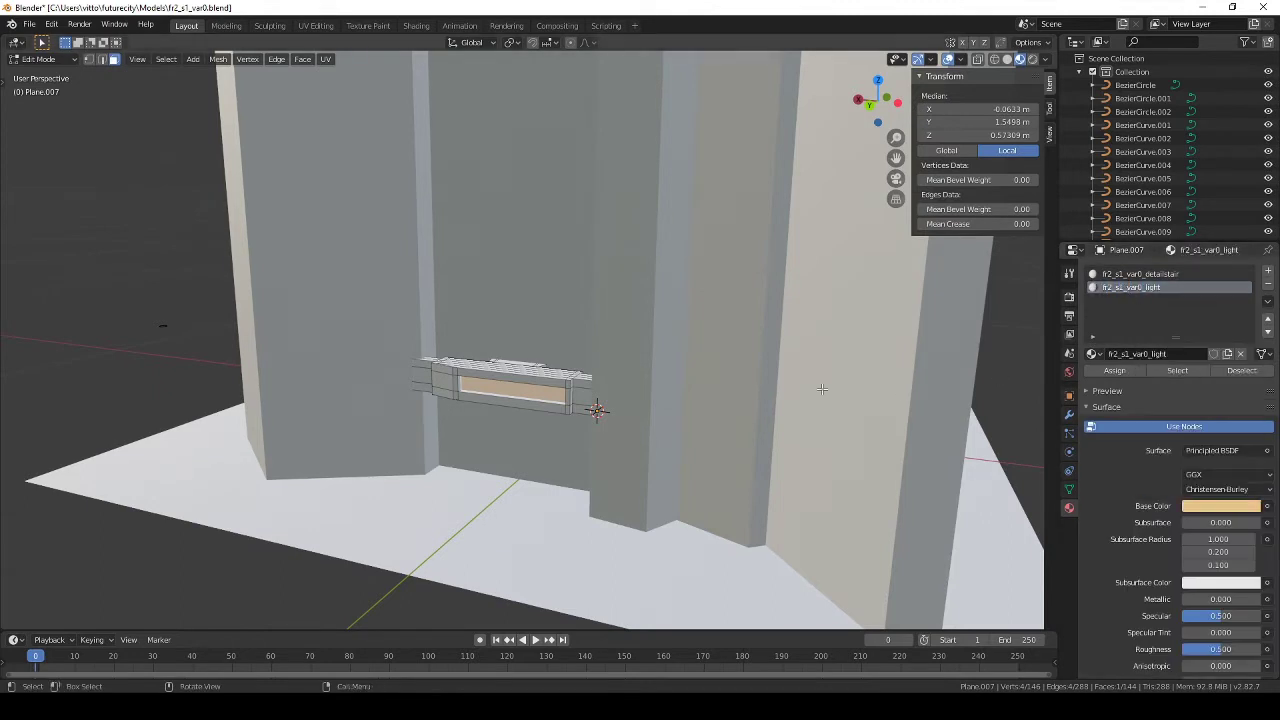
key("Tab")
Step: Smart-UV-unwrap the ledge mesh and save the file
scroll(787, 374, "down", 5)
middle_click_drag(787, 374, 680, 431)
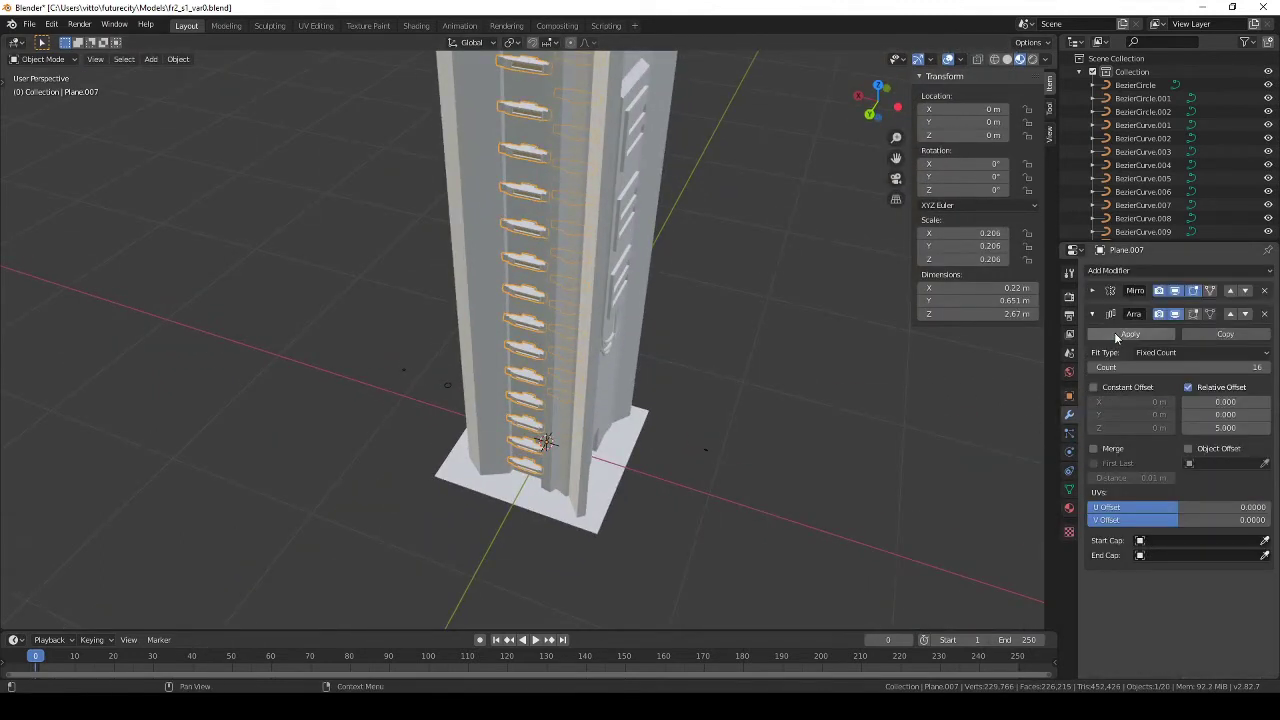
left_click(1069, 414)
key("Tab")
key("u")
left_click(577, 500)
left_click(577, 500)
key("Tab")
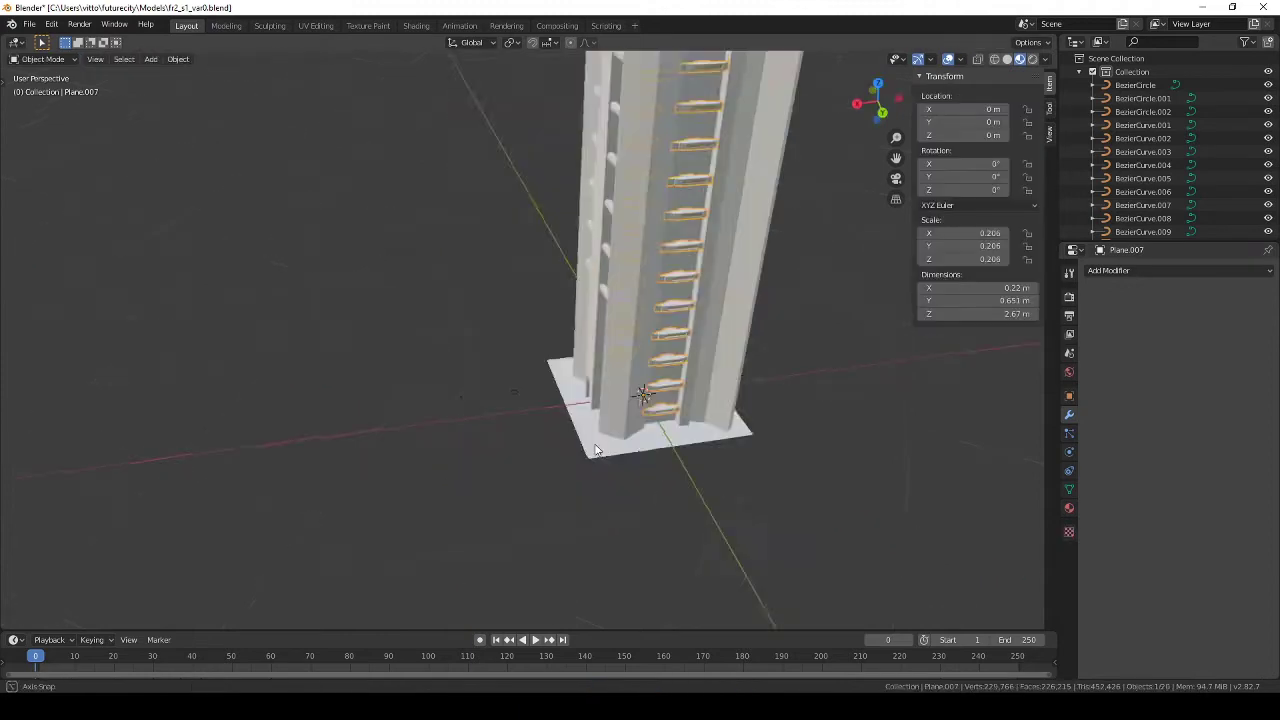
mouse_move(577, 500)
middle_mouse_down()
mouse_move(683, 420)
mouse_move(606, 369)
mouse_move(833, 404)
middle_mouse_up()
key("ctrl+s")
Step: Create a new material named fr2_s1_var0_pipe for the Plane.002 pipe pieces
left_click(1069, 507)
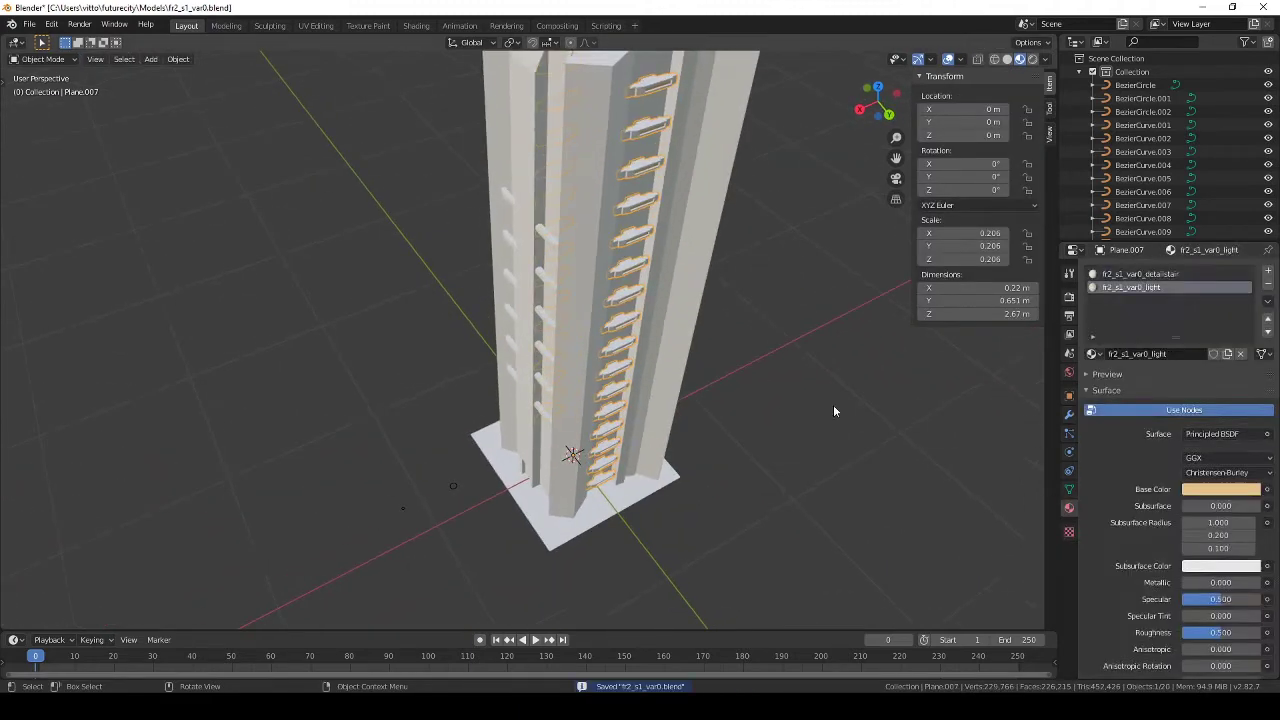
left_click(632, 310)
left_click(1117, 323)
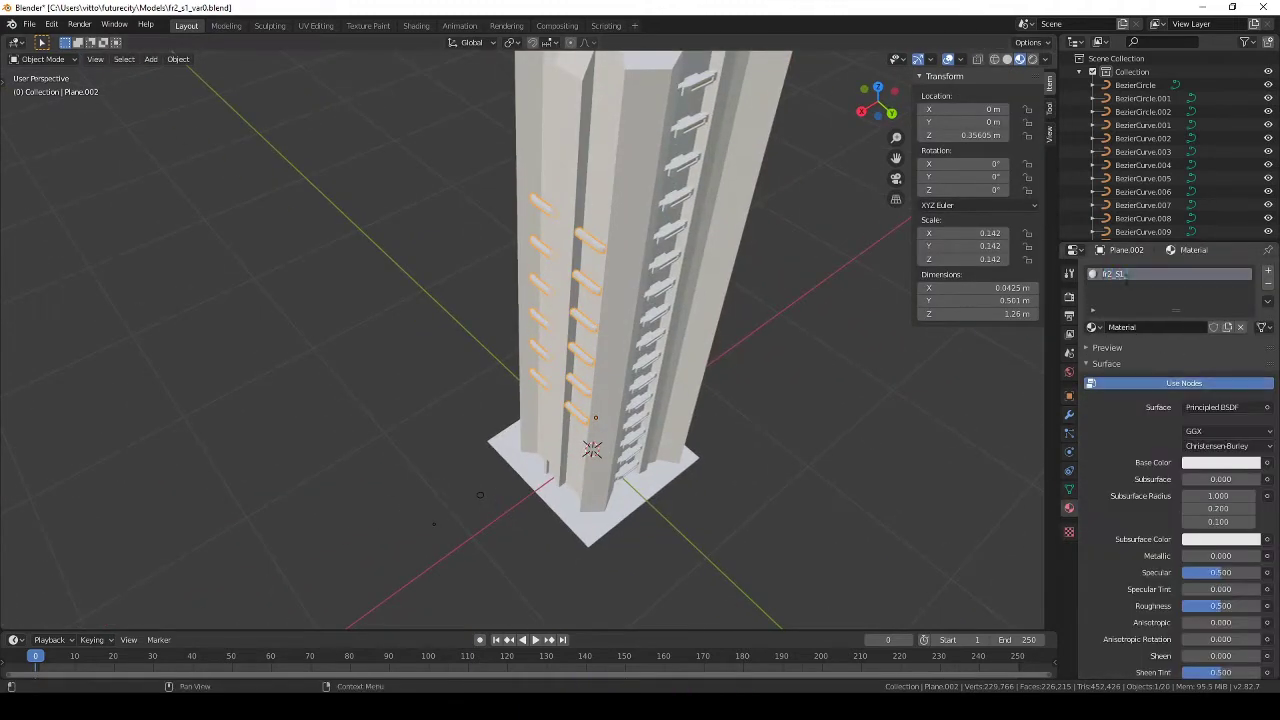
mouse_move(740, 330)
middle_mouse_down()
mouse_move(672, 340)
mouse_move(652, 403)
mouse_move(602, 356)
mouse_move(678, 323)
mouse_move(543, 500)
middle_mouse_up()
Step: Add a second material slot with a new fr2_s1_var0_roof material to the main tower
left_click(678, 323)
key("KP_7")
key("Tab")
left_click(1268, 270)
left_click(1135, 353)
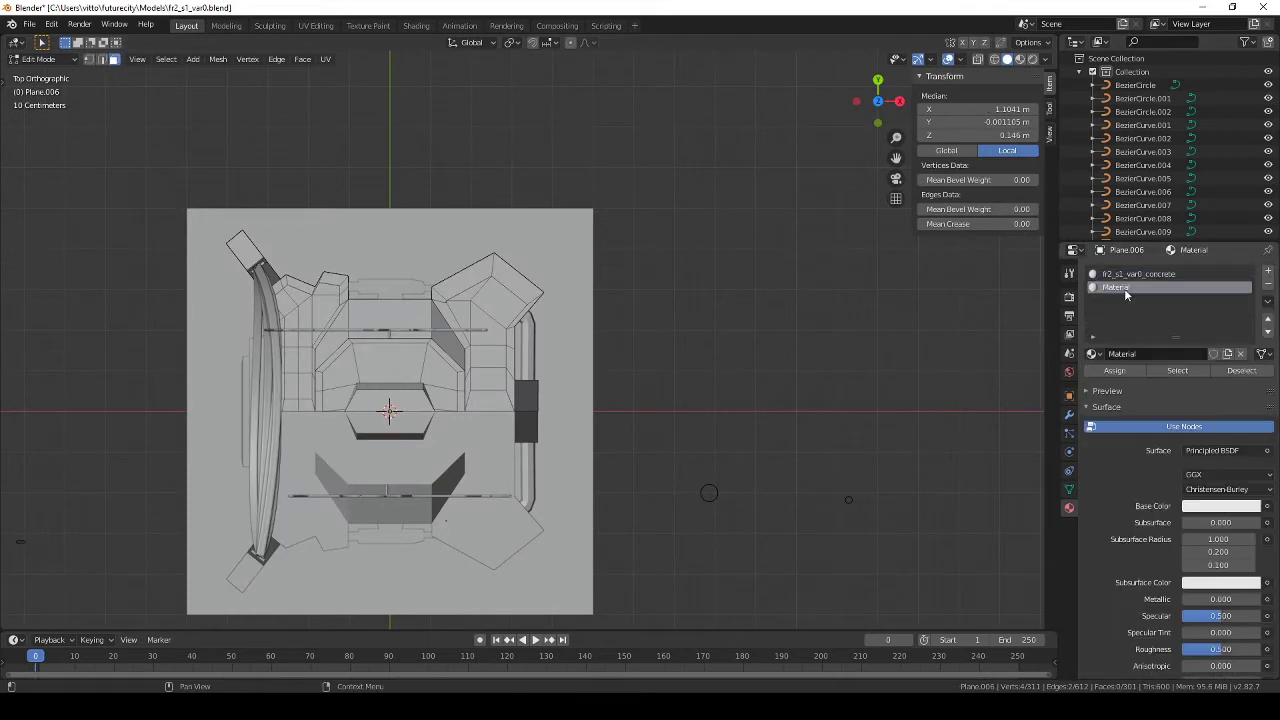
type("fr2_s1_var0_roof")
left_click(1220, 506)
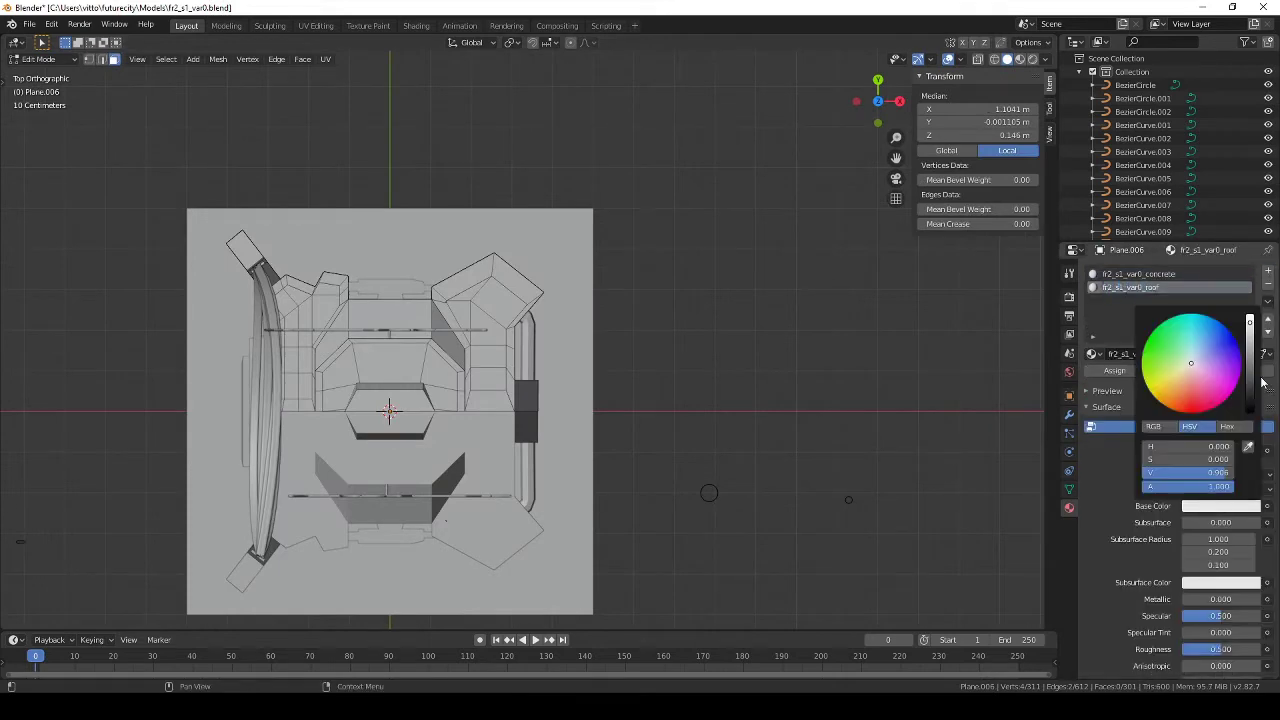
Step: Select a pillar-top face and switch to the roof material slot
mouse_move(640, 420)
middle_mouse_down()
mouse_move(571, 394)
mouse_move(563, 357)
mouse_move(581, 335)
middle_mouse_up()
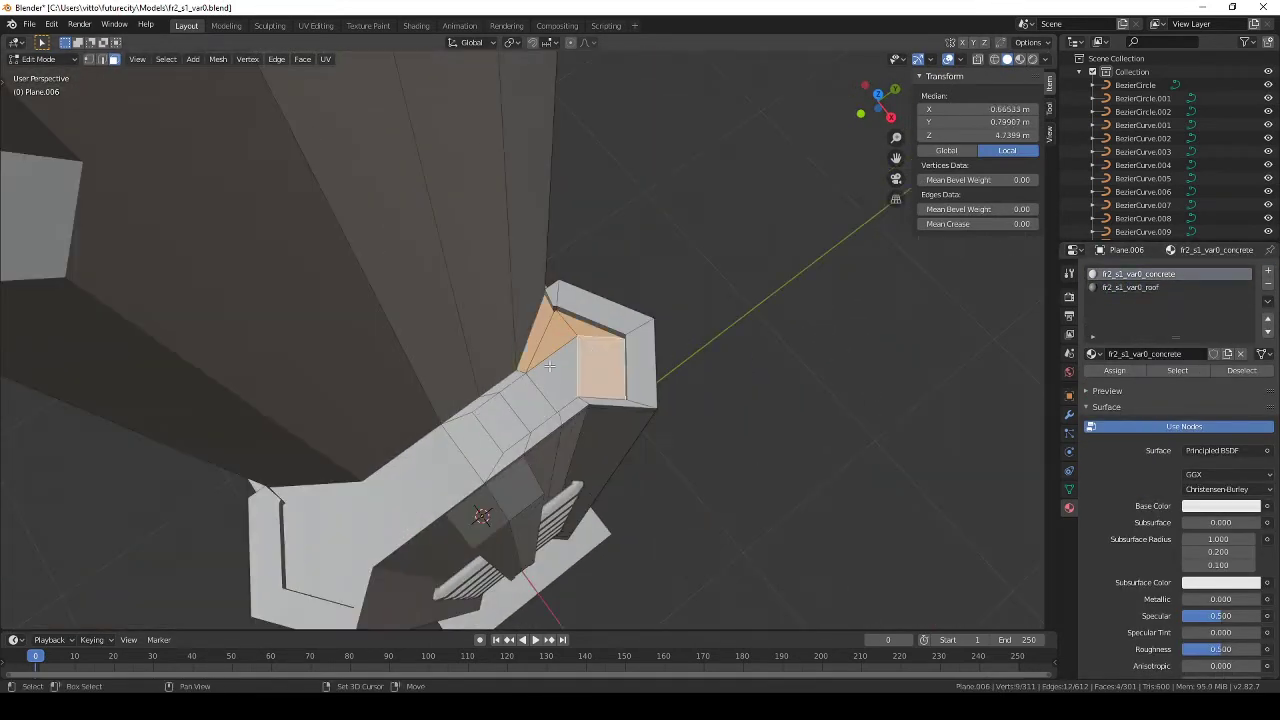
mouse_move(481, 401)
middle_mouse_down()
mouse_move(531, 380)
mouse_move(541, 397)
middle_mouse_up()
left_click(541, 397, "shift")
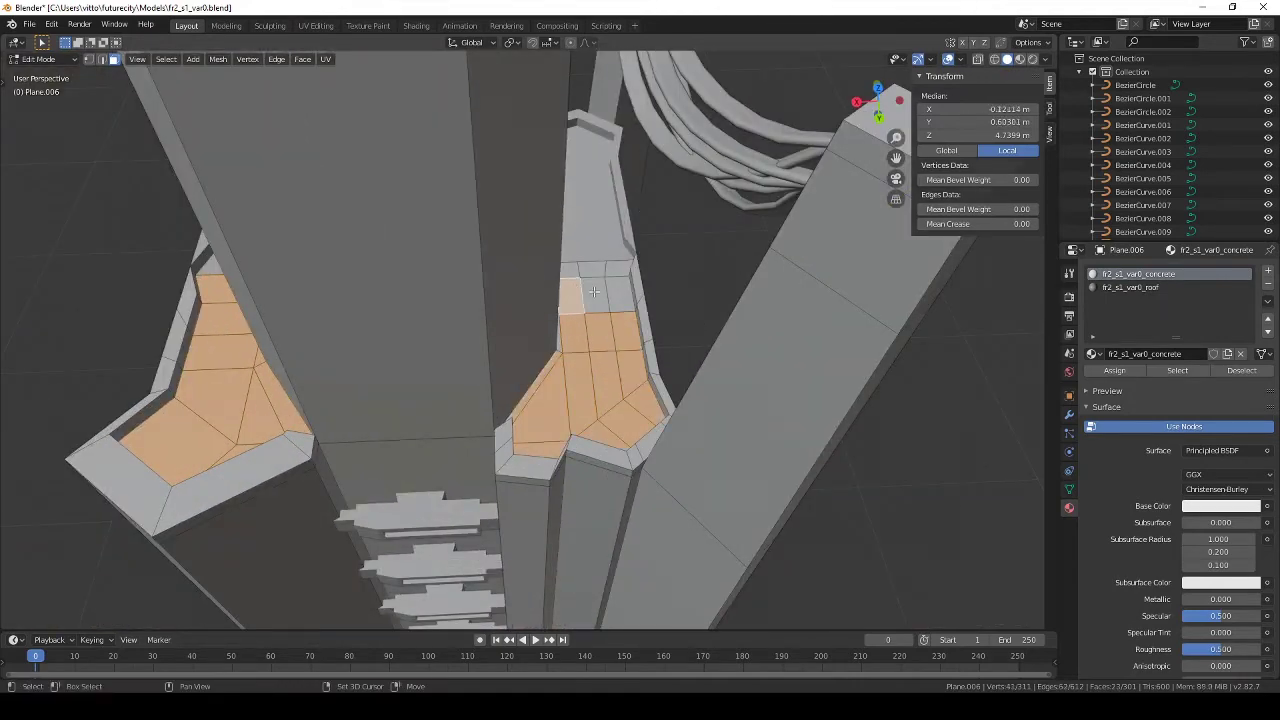
middle_click_drag(575, 265, 560, 330)
scroll(560, 330, "up", 5)
scroll(560, 330, "down", 5)
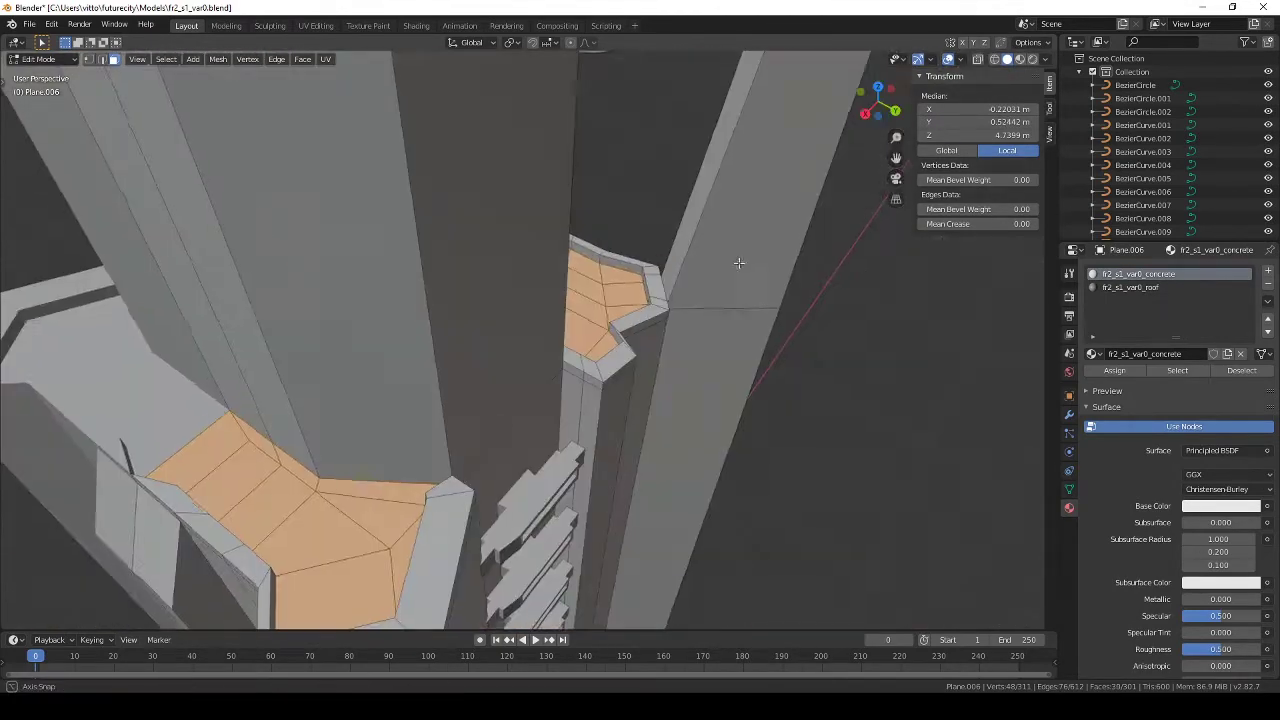
left_click(1130, 287)
Step: Select the crown block's top face and frame it in top view
scroll(606, 322, "down", 3)
scroll(606, 322, "down", 5)
scroll(640, 341, "down", 3)
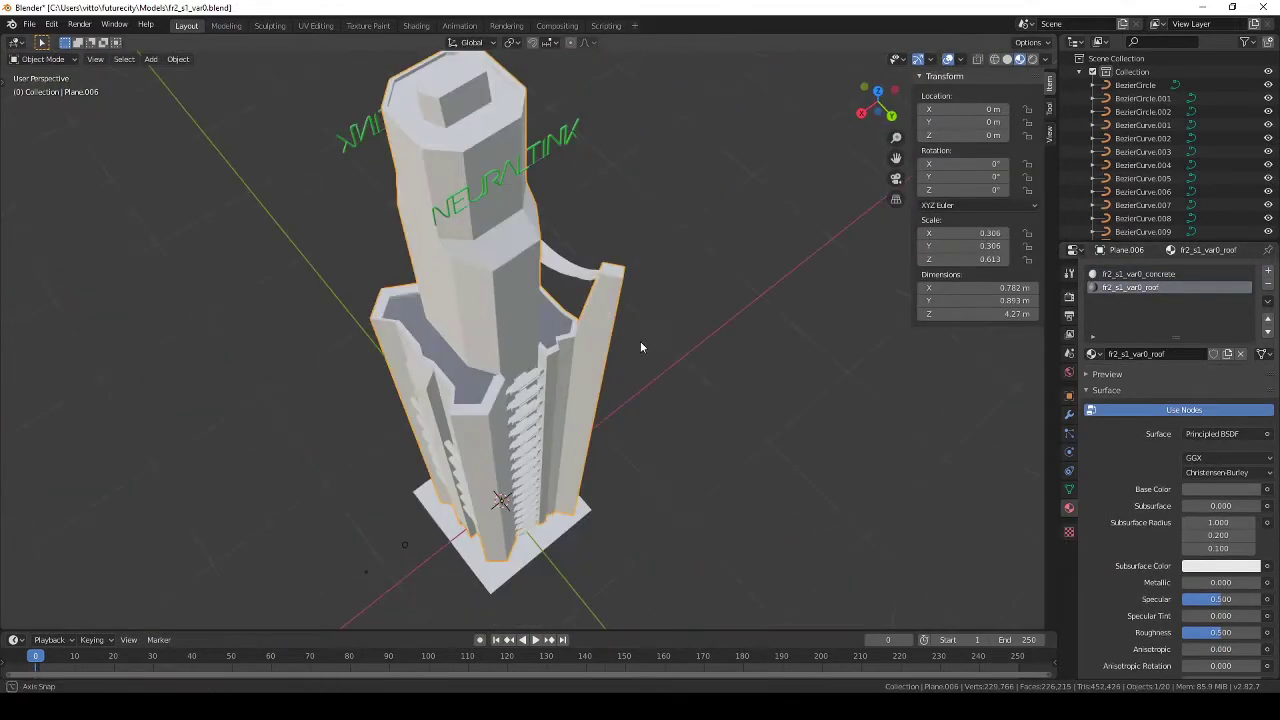
middle_click_drag(640, 341, 705, 297)
left_click(705, 297)
key("KP_Decimal")
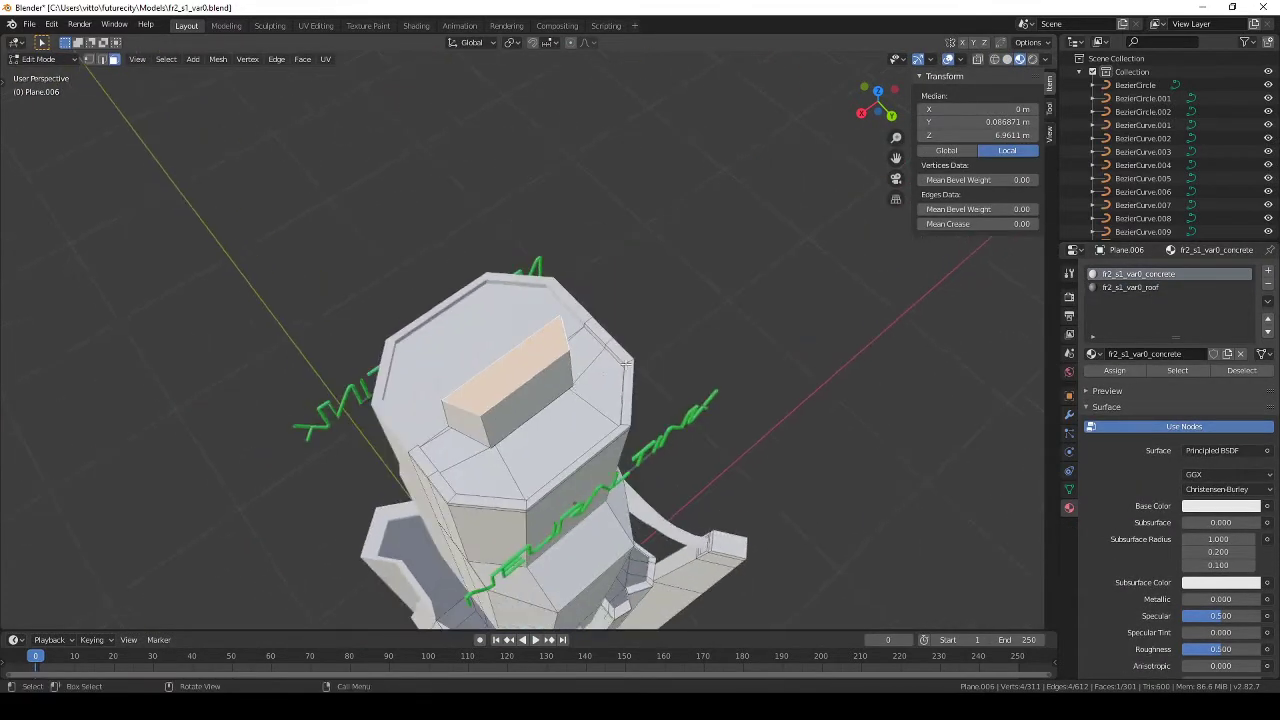
key("KP_7")
scroll(530, 370, "up", 3)
Step: Extrude the crown's top face and scale it along X and Y
key("e")
key("s")
key("x")
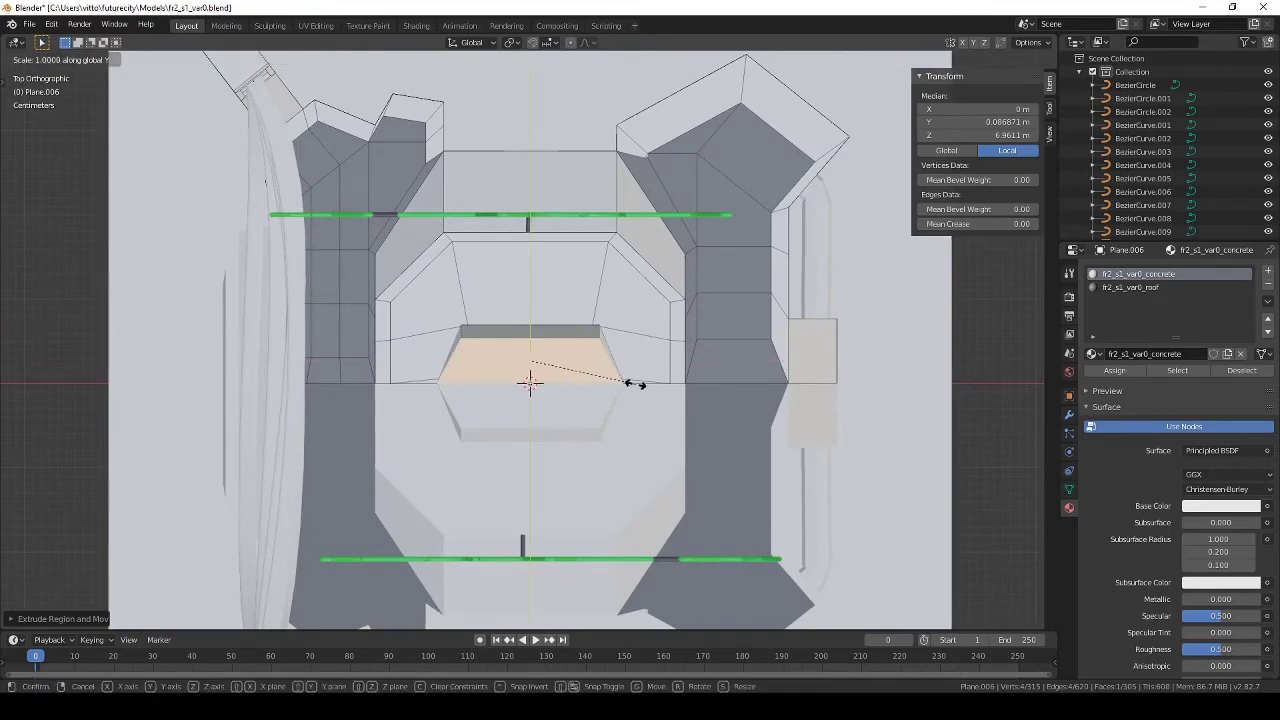
left_click(630, 383)
scroll(669, 368, "up", 2)
left_click(669, 373)
Step: Check the extrusion in wireframe, then rescale the extruded face along X
key("shift+z")
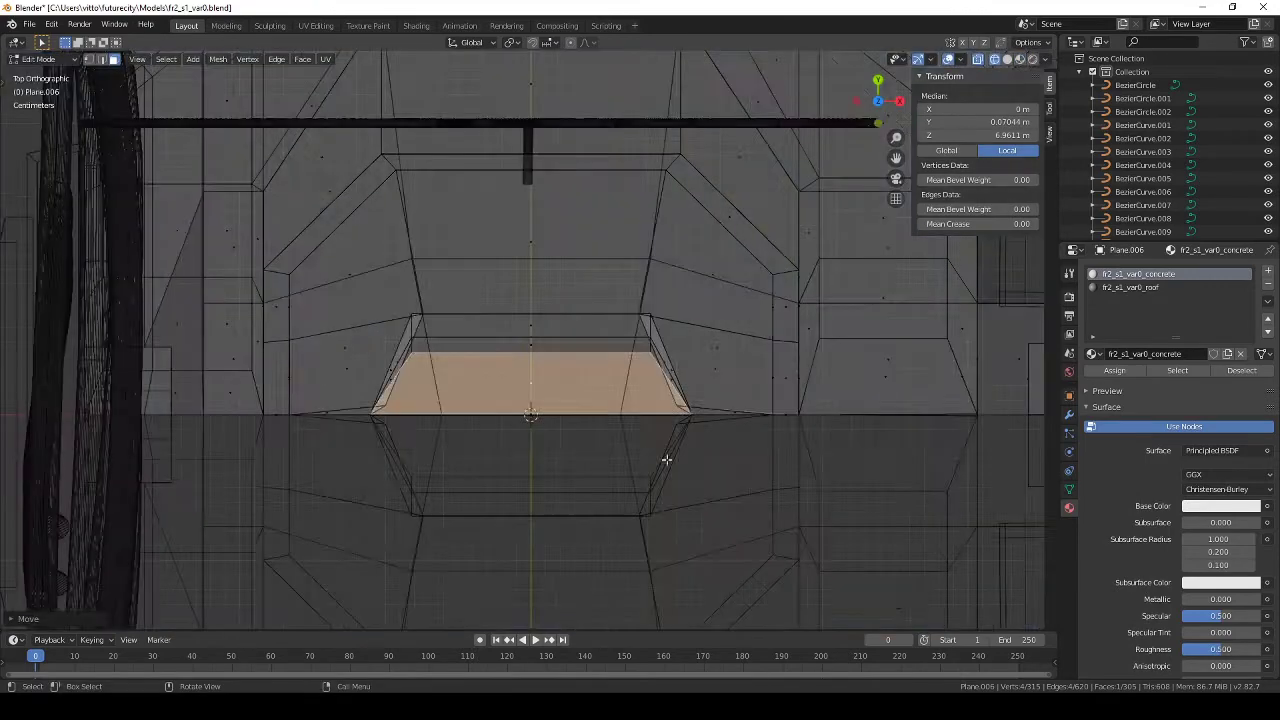
scroll(669, 373, "up", 3)
scroll(746, 471, "down", 4)
mouse_move(746, 471)
middle_mouse_down()
mouse_move(537, 468)
mouse_move(490, 286)
middle_mouse_up()
key("shift+z")
key("s")
key("x")
left_click(586, 486)
scroll(490, 286, "up", 4)
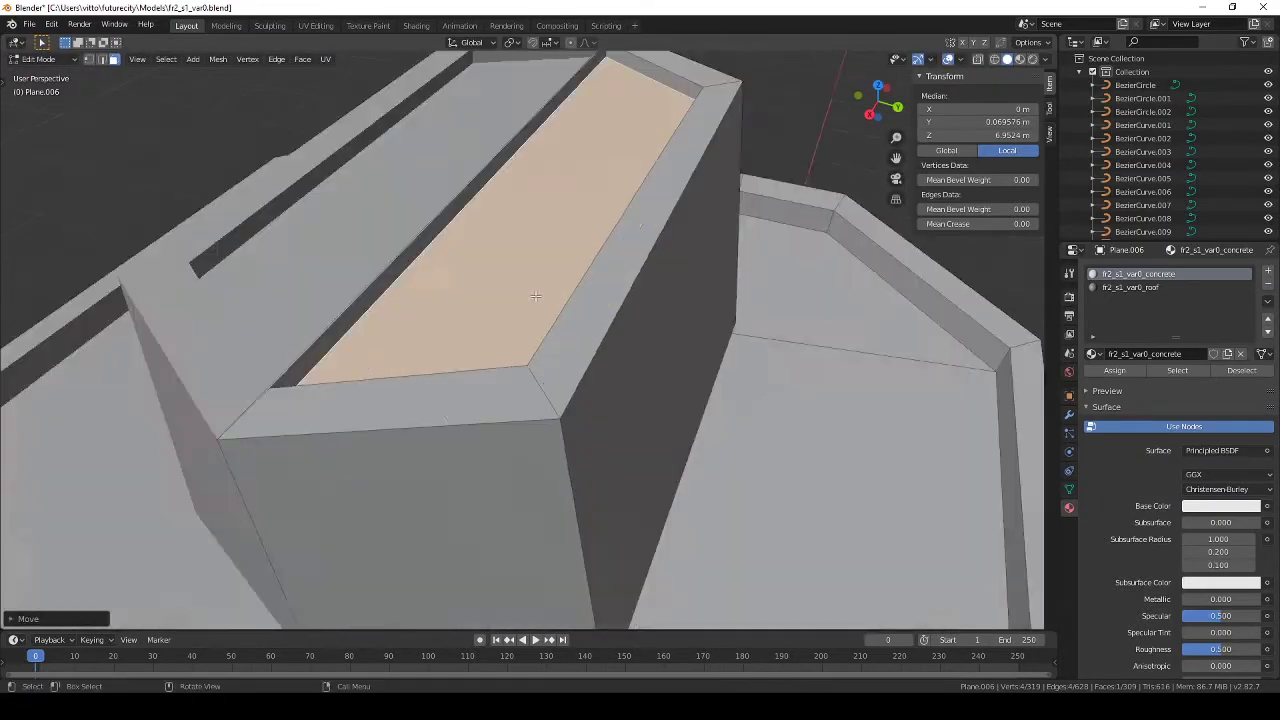
scroll(490, 286, "down", 2)
Step: Delete the stray vertices on the crown block
key("1")
scroll(455, 265, "up", 2)
key("x")
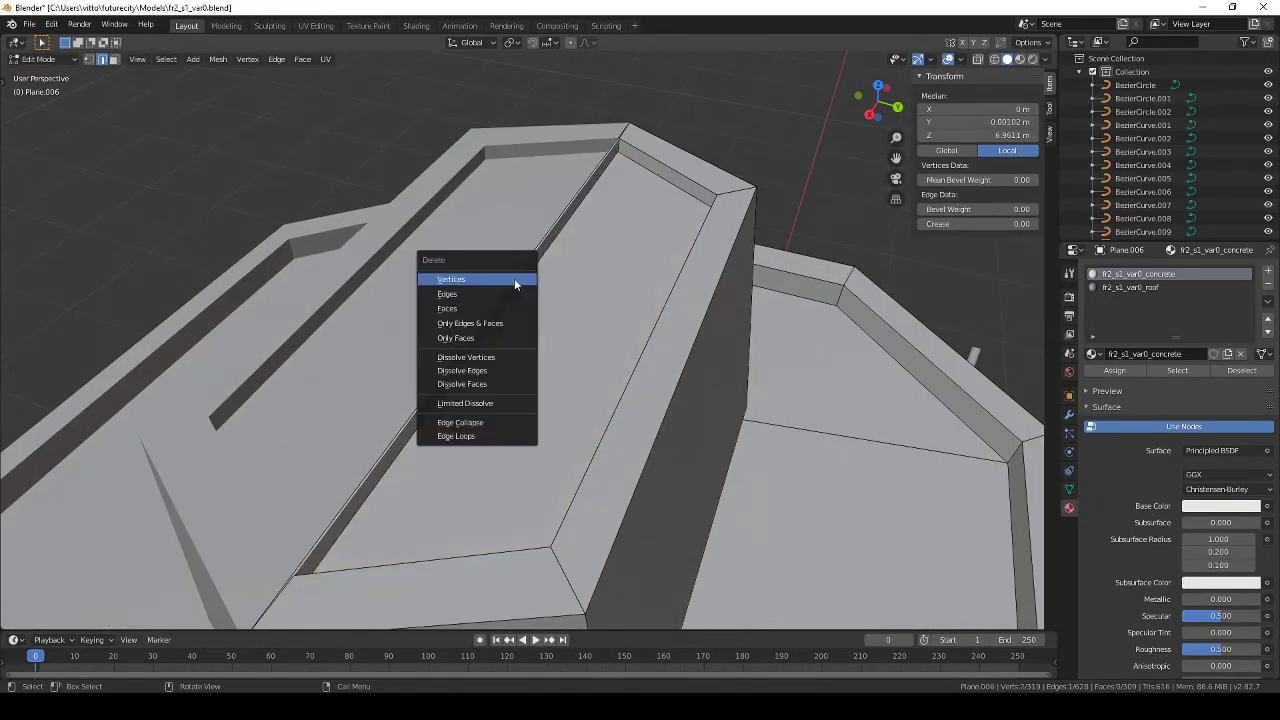
left_click(505, 309)
key("Tab")
scroll(487, 340, "down", 6)
key("Tab")
scroll(441, 307, "up", 5)
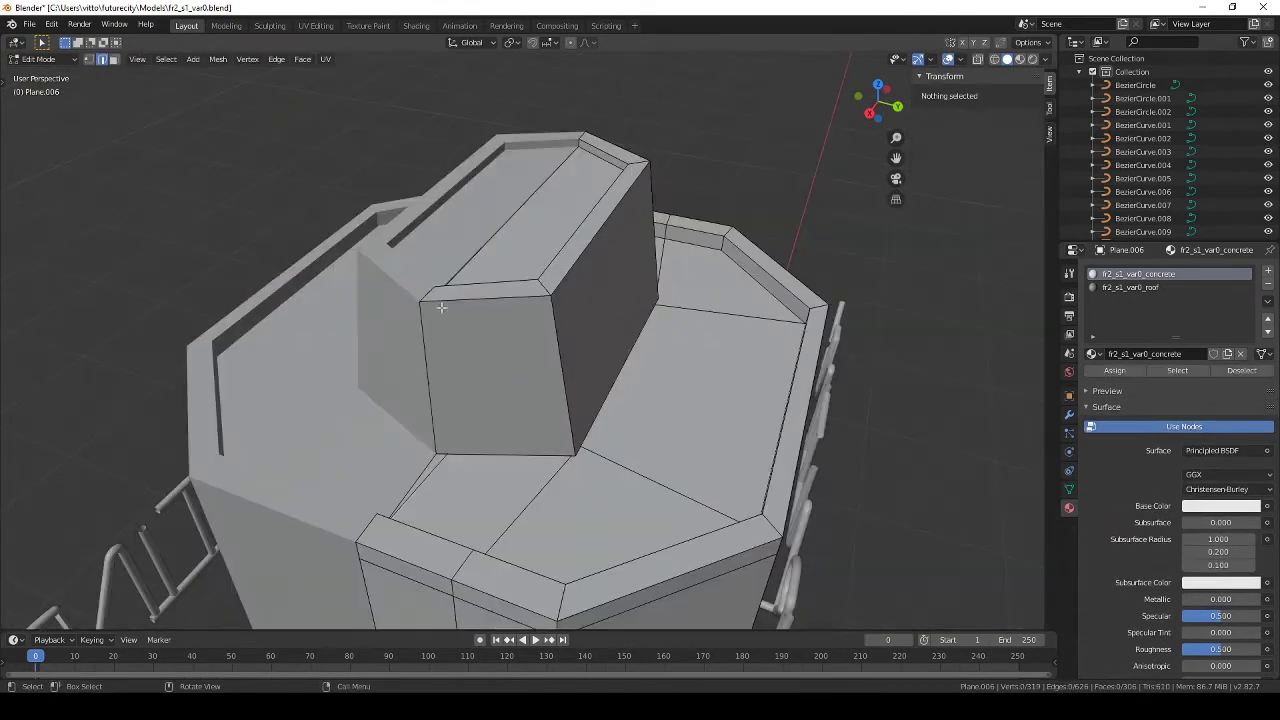
Step: Move the selected crown edge along the X axis from top view
key("KP_7")
scroll(326, 315, "up", 3)
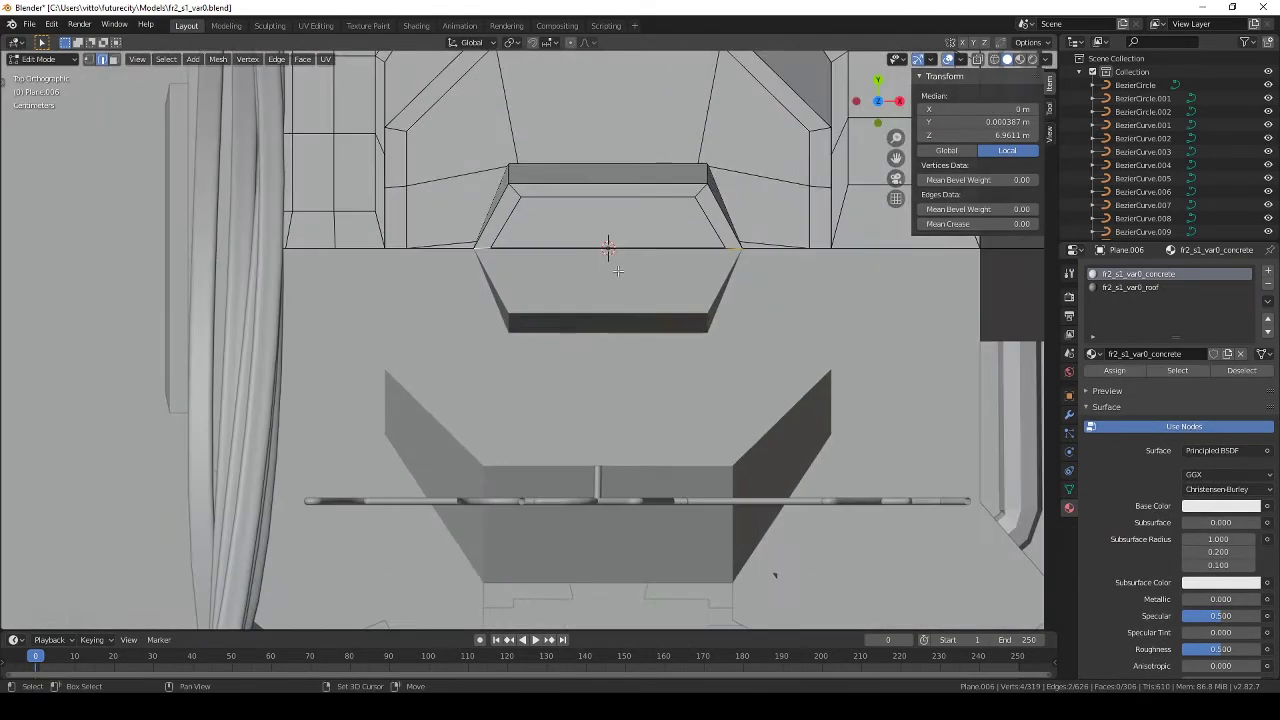
scroll(326, 315, "up", 3)
key("Home")
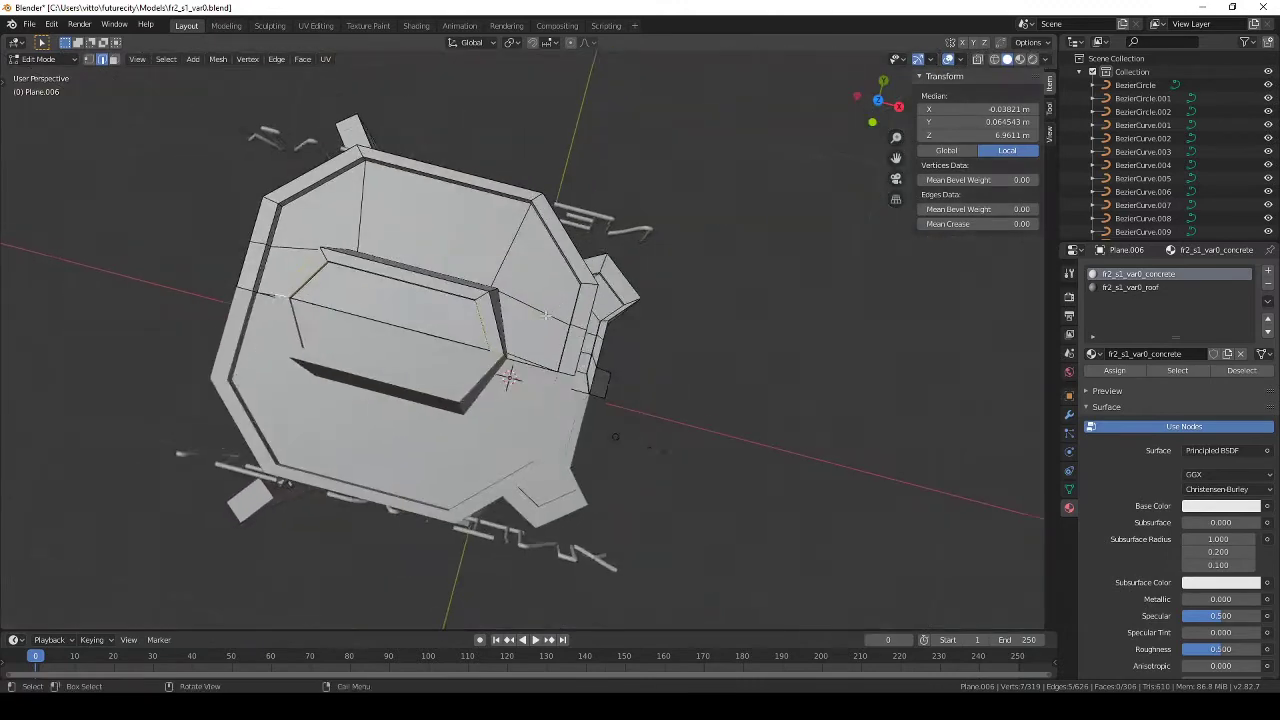
key("KP_Decimal")
key("g")
key("x")
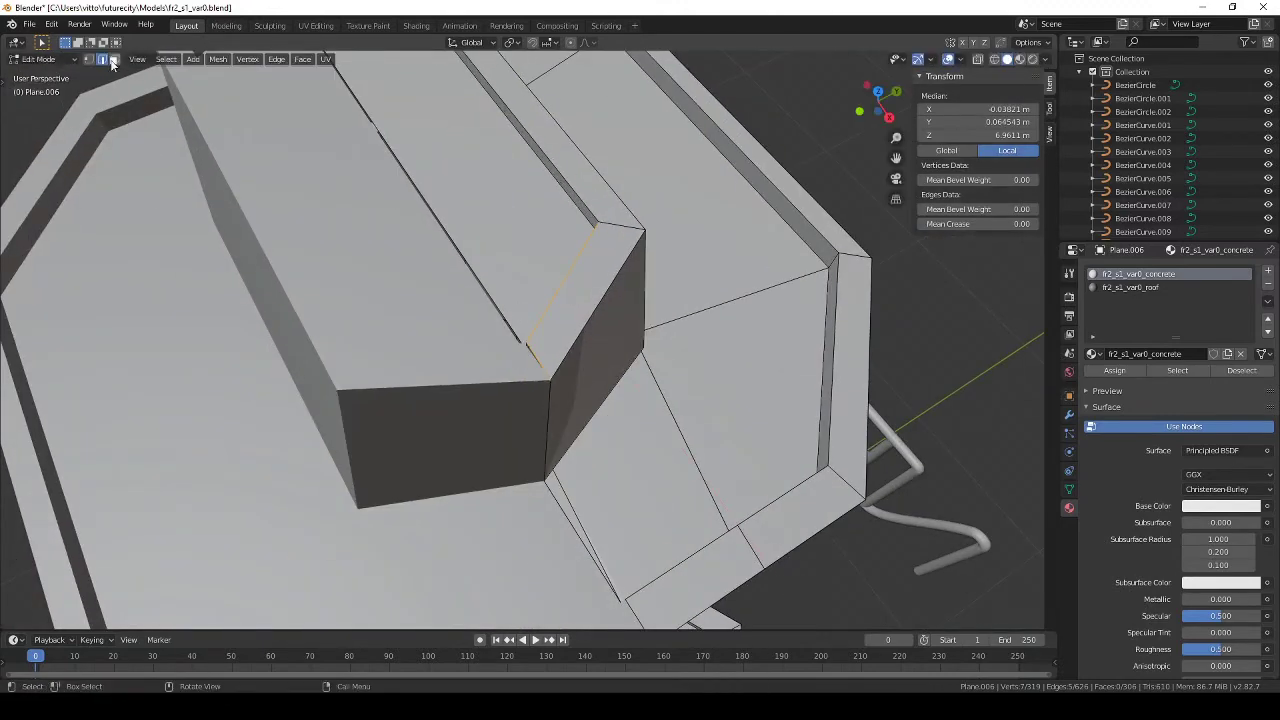
left_click(113, 59)
Step: Select the ring of top-rim faces, leave Edit Mode and save the file
middle_click_drag(420, 300, 347, 256)
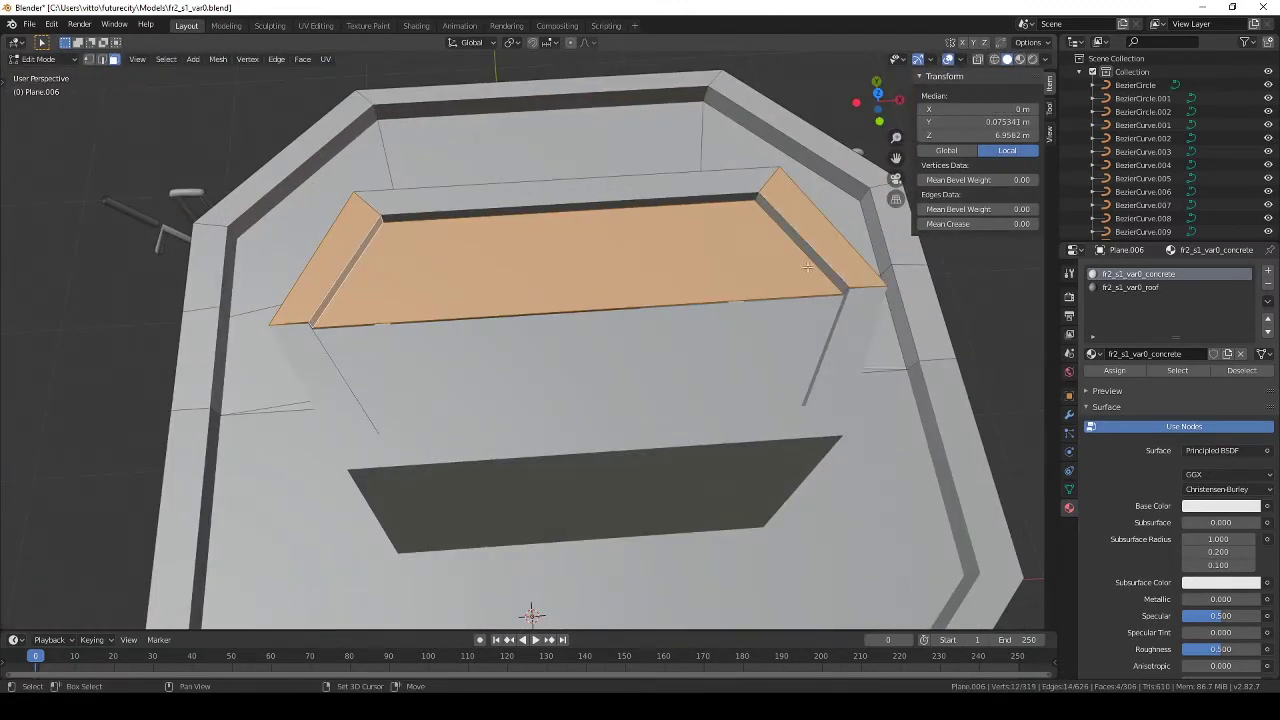
scroll(807, 266, "down", 3)
mouse_move(807, 266)
middle_mouse_down()
mouse_move(745, 393)
mouse_move(820, 360)
middle_mouse_up()
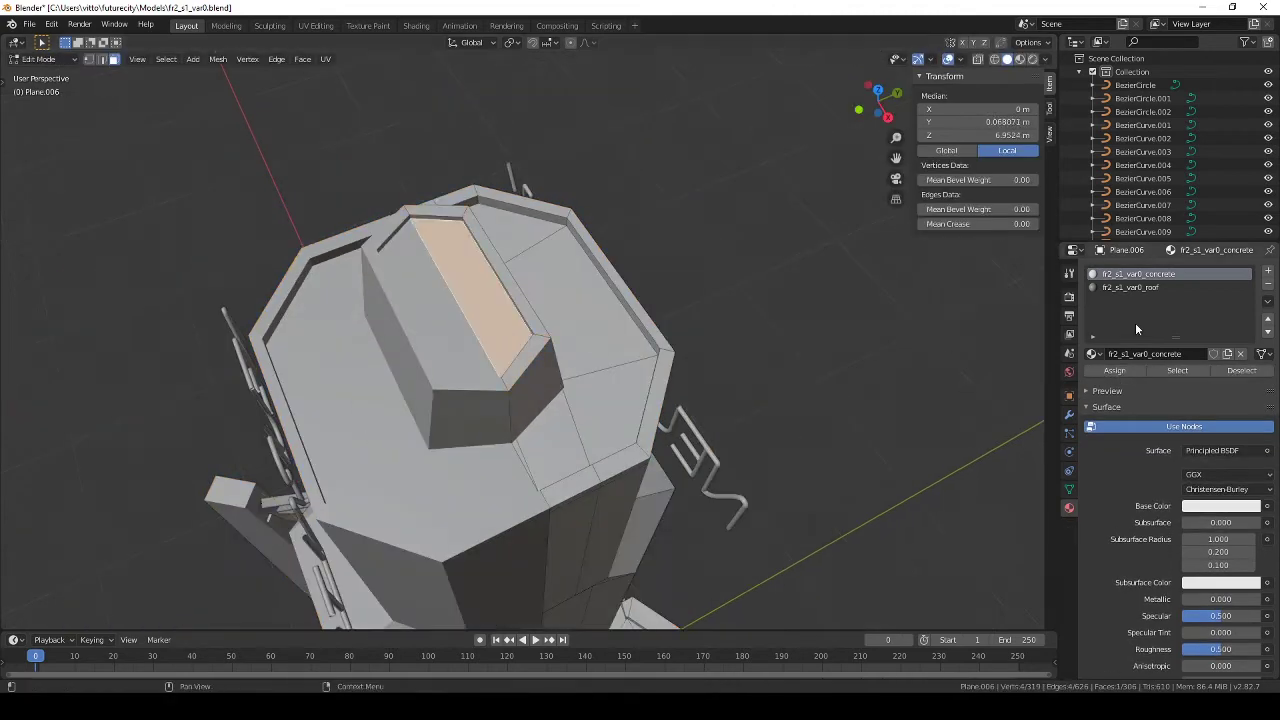
mouse_move(760, 330)
middle_mouse_down()
mouse_move(680, 332)
mouse_move(600, 363)
middle_mouse_up()
left_click(560, 300, "alt")
mouse_move(560, 300)
middle_mouse_down()
mouse_move(533, 354)
mouse_move(460, 305)
mouse_move(525, 385)
mouse_move(400, 218)
middle_mouse_up()
key("Tab")
scroll(460, 305, "down", 3)
key("ctrl+s")
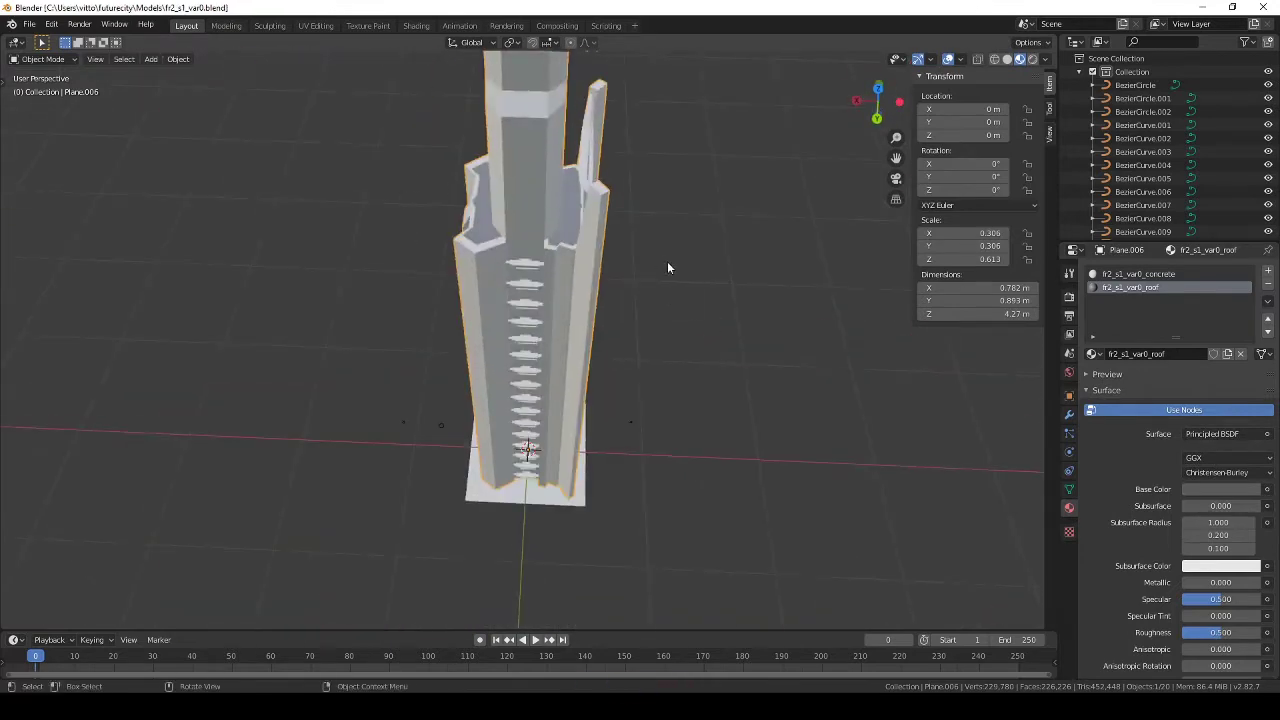
mouse_move(667, 267)
middle_mouse_down()
mouse_move(565, 325)
mouse_move(520, 340)
mouse_move(480, 330)
middle_mouse_up()
Step: Add a third material slot with a new pale-yellow windows material and save
left_click(1268, 270)
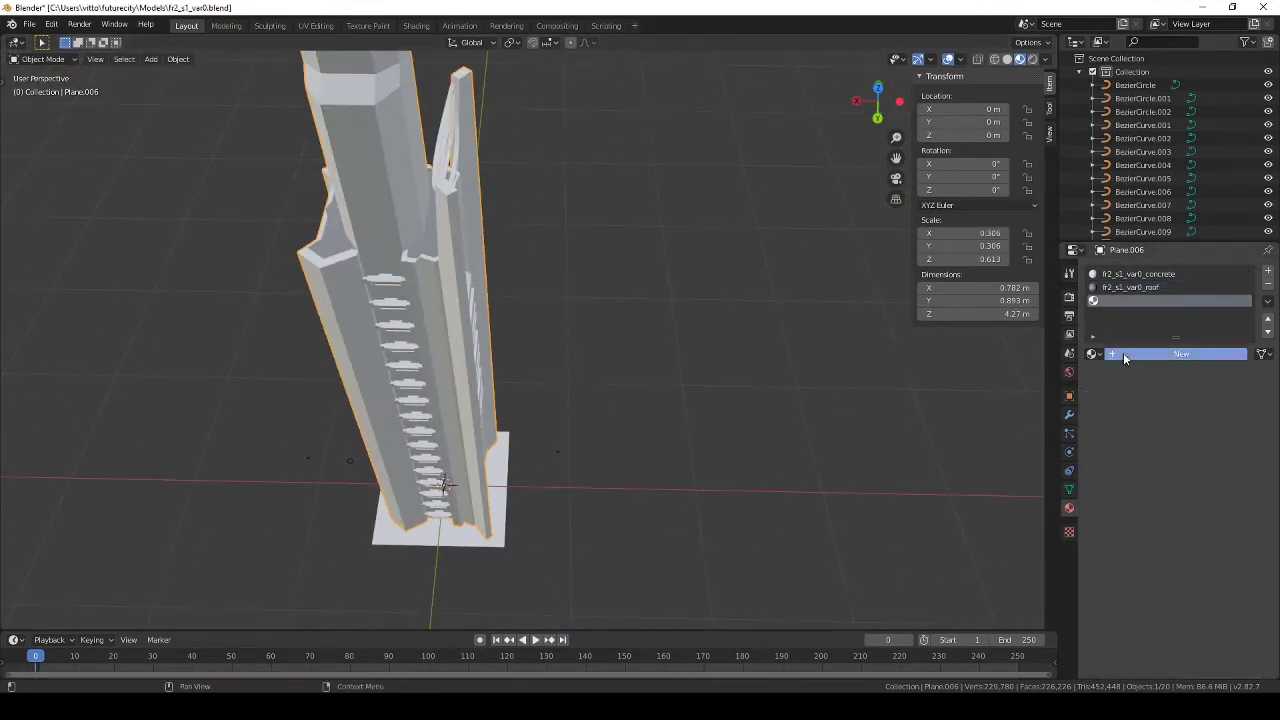
left_click(1124, 358)
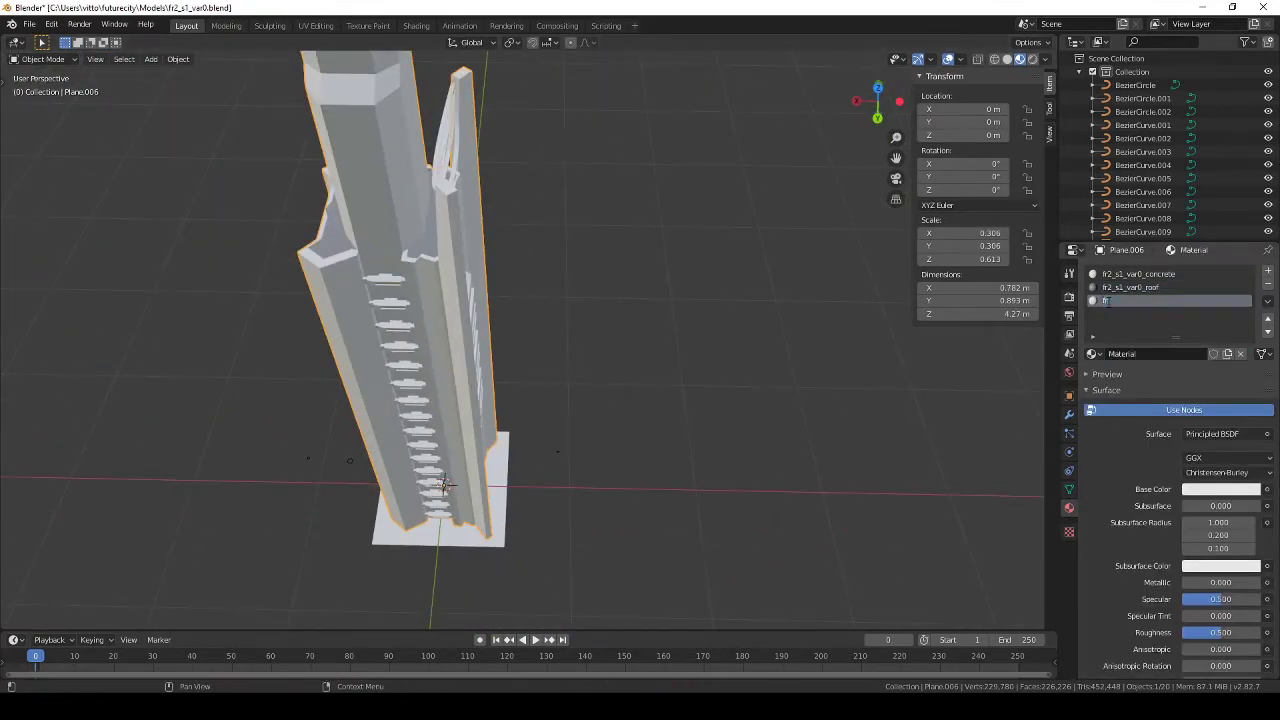
left_click(1221, 489)
left_click(1208, 340)
key("ctrl+s")
Step: In Edit Mode, select upper and lower tower faces and activate the windows slot
mouse_move(462, 322)
middle_mouse_down()
mouse_move(430, 414)
mouse_move(300, 250)
middle_mouse_up()
key("Tab")
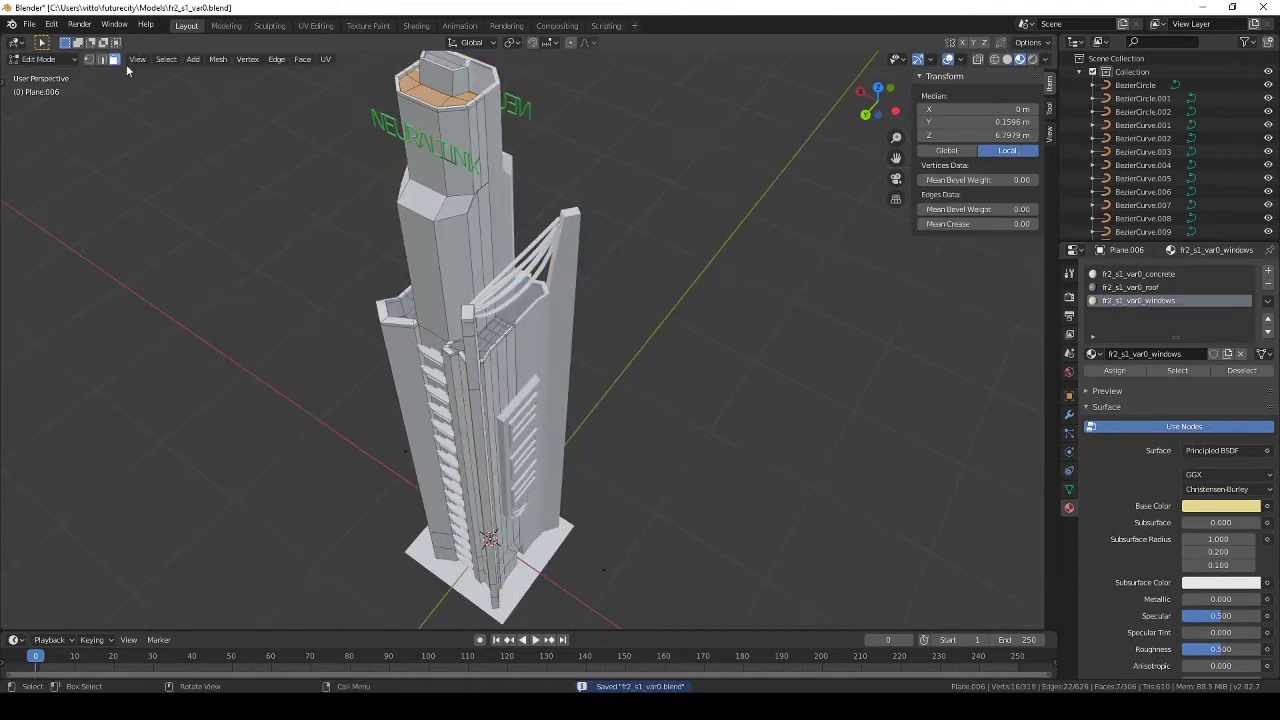
left_click(444, 243, "shift")
scroll(444, 243, "up", 4)
mouse_move(444, 243)
middle_mouse_down()
mouse_move(420, 260)
mouse_move(410, 300)
mouse_move(853, 244)
mouse_move(700, 380)
mouse_move(640, 330)
middle_mouse_up()
left_click(410, 300, "shift")
scroll(853, 244, "down", 3)
left_click(680, 420, "shift")
left_click(1138, 300)
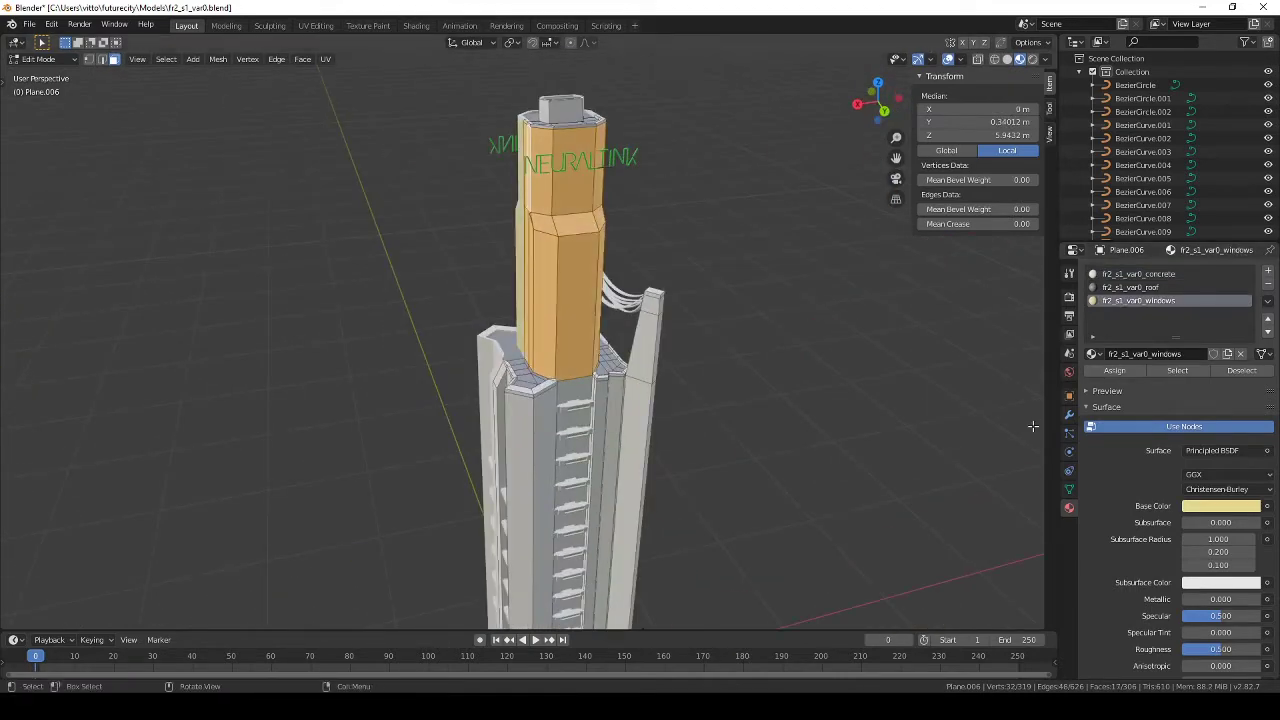
Step: Select a pillar face, make the windows slot active, and return to Object Mode
middle_click_drag(579, 424, 520, 380)
scroll(520, 380, "up", 3)
left_click(450, 286)
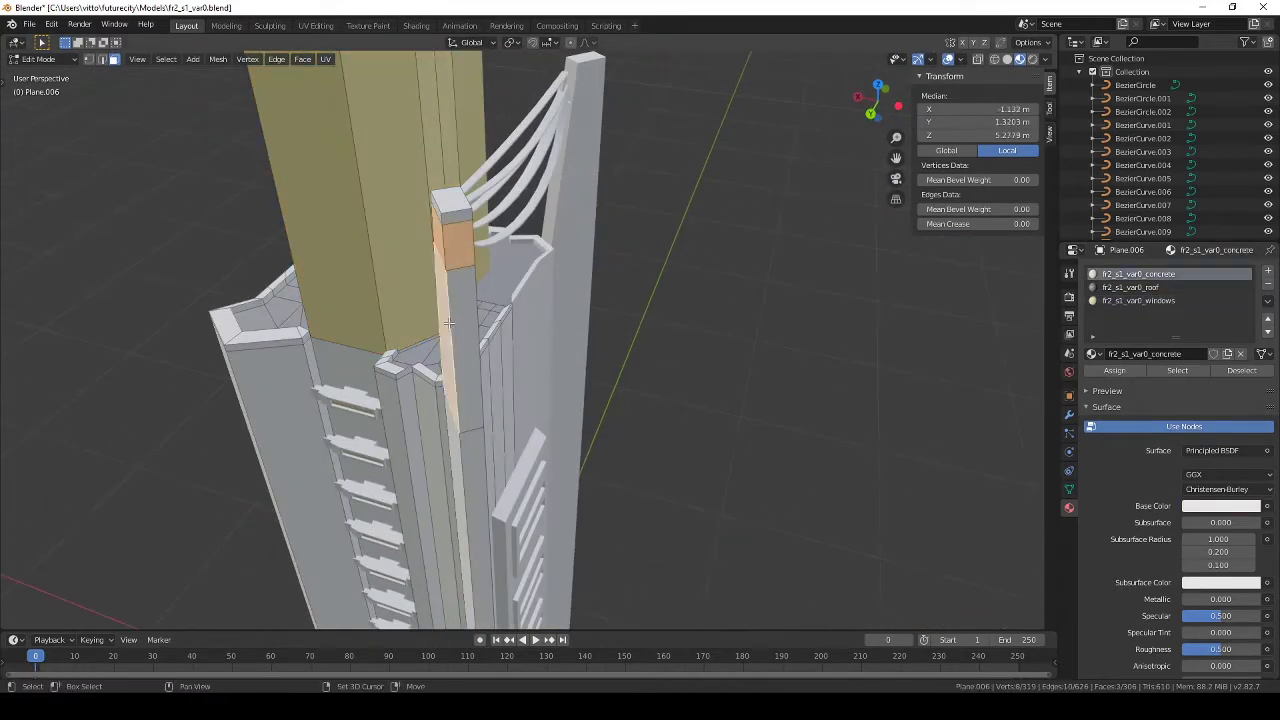
scroll(611, 337, "up", 2)
left_click(1140, 300)
key("Tab")
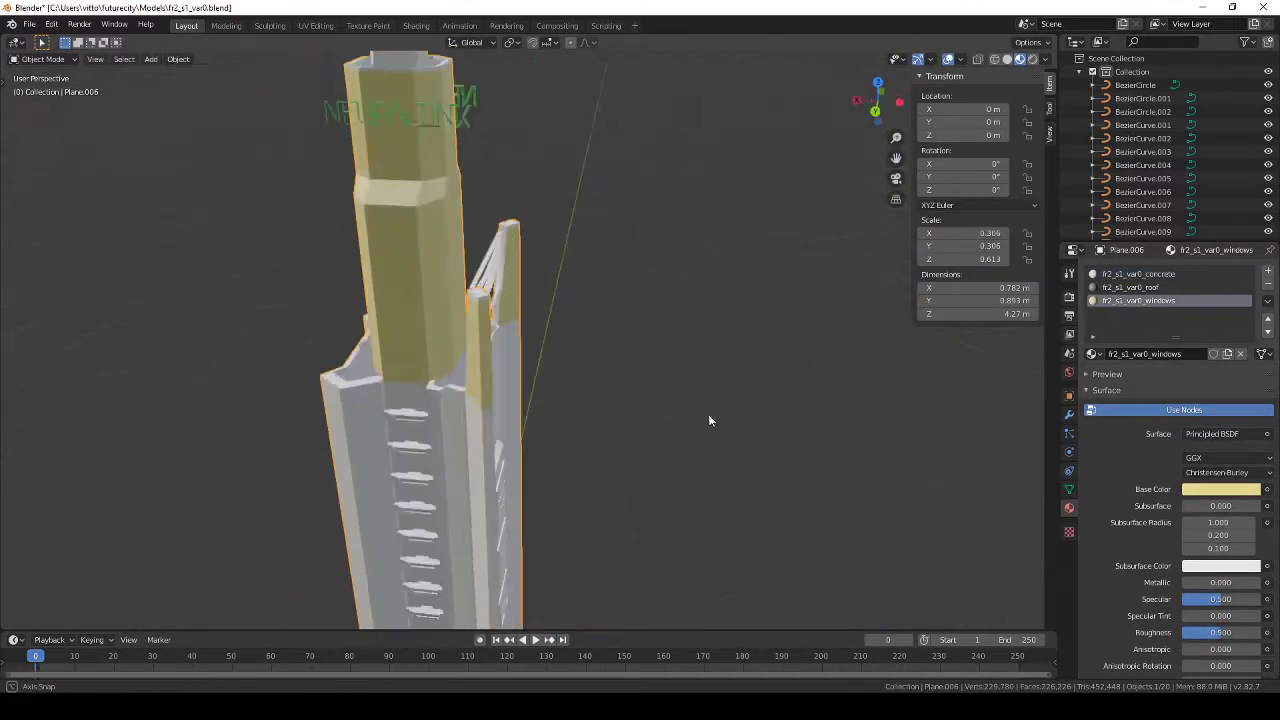
middle_click_drag(708, 414, 743, 316)
scroll(743, 316, "up", 3)
Step: Select faces on a lower-tower pillar in Edit Mode, then return to Object Mode
key("Tab")
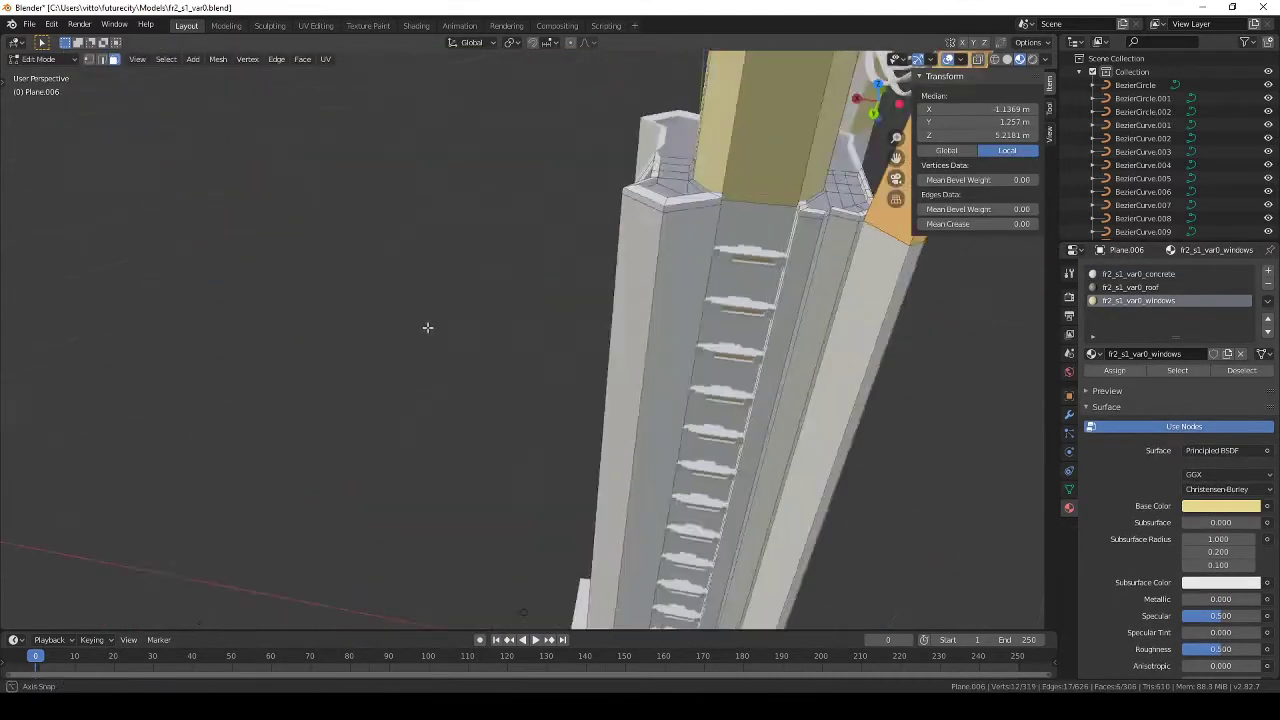
mouse_move(426, 331)
middle_mouse_down()
mouse_move(842, 330)
mouse_move(543, 286)
mouse_move(563, 268)
mouse_move(544, 308)
middle_mouse_up()
scroll(825, 318, "up", 4)
left_click(825, 318, "shift")
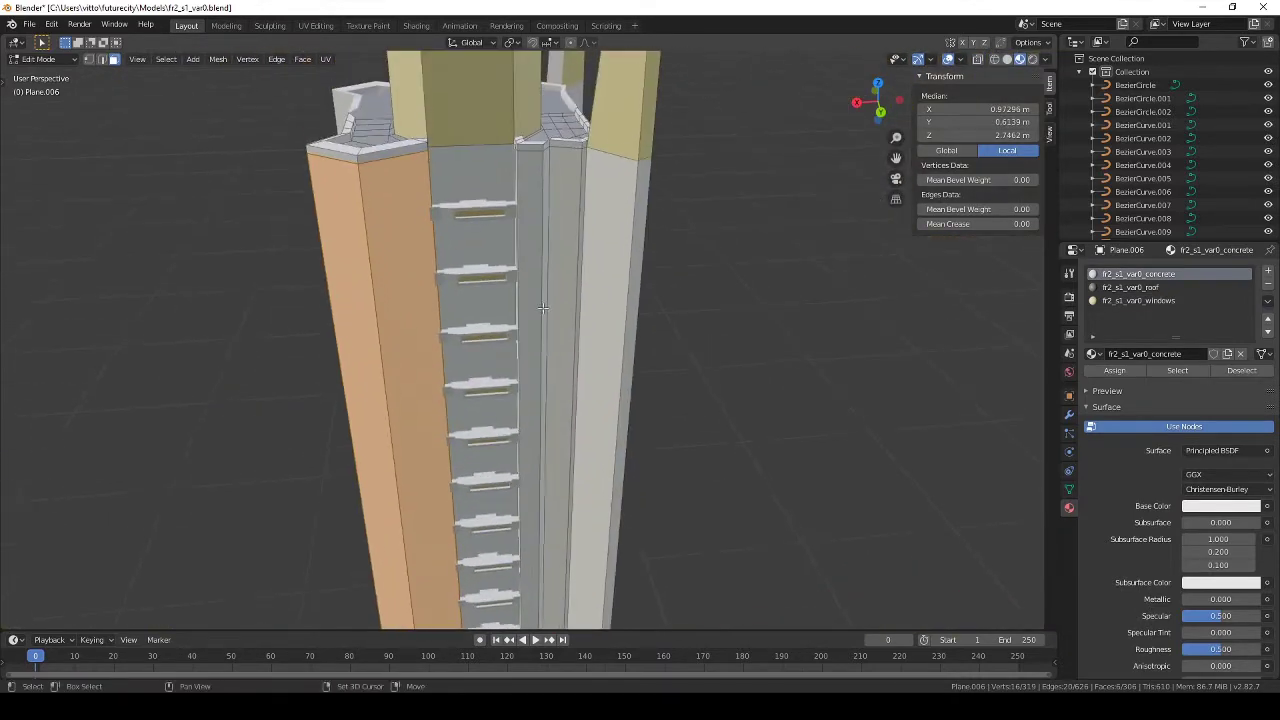
left_click(544, 308, "shift")
scroll(859, 388, "up", 4)
scroll(859, 388, "down", 3)
scroll(859, 388, "down", 3)
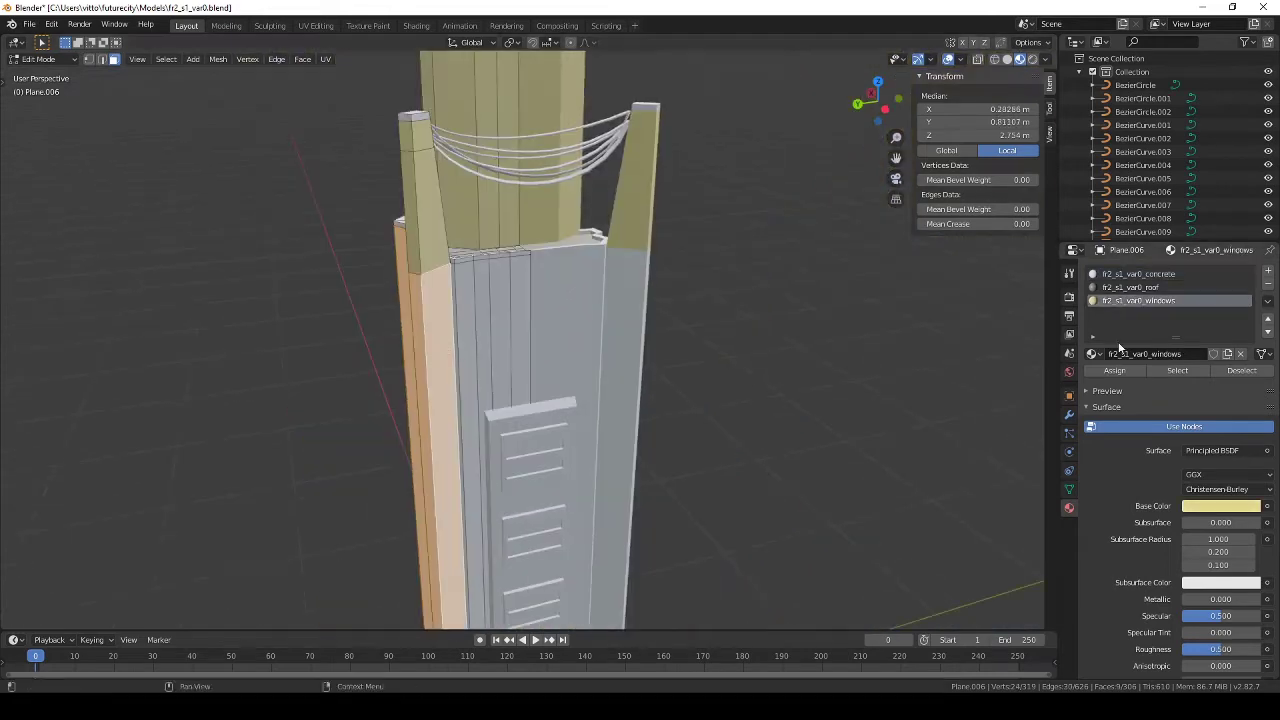
key("Tab")
Step: From a new angle, select more tower faces in Edit Mode, then leave Edit Mode
mouse_move(474, 367)
middle_mouse_down()
mouse_move(526, 244)
mouse_move(710, 247)
mouse_move(530, 300)
middle_mouse_up()
key("Tab")
left_click(618, 244)
left_click(530, 300, "shift")
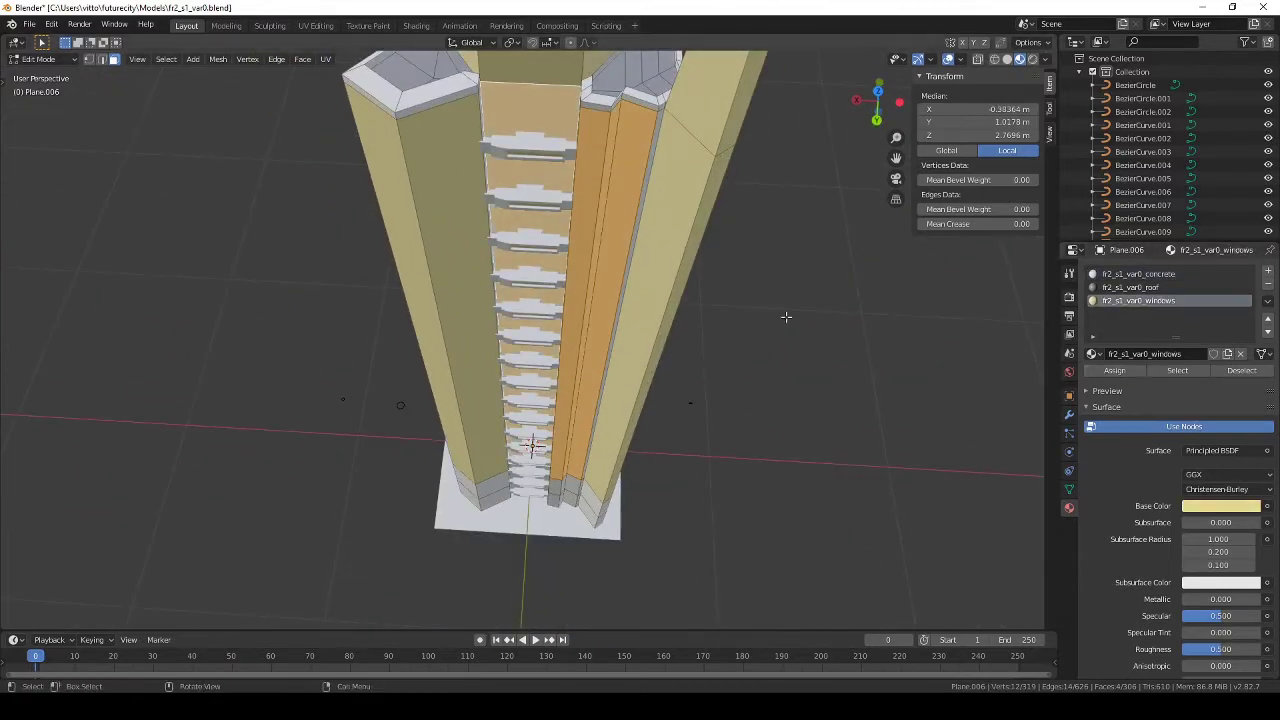
key("Tab")
mouse_move(786, 316)
middle_mouse_down()
mouse_move(765, 286)
mouse_move(580, 291)
mouse_move(871, 287)
mouse_move(603, 283)
middle_mouse_up()
Step: Switch to face select mode, pick a tower face, and activate the windows slot
key("Tab")
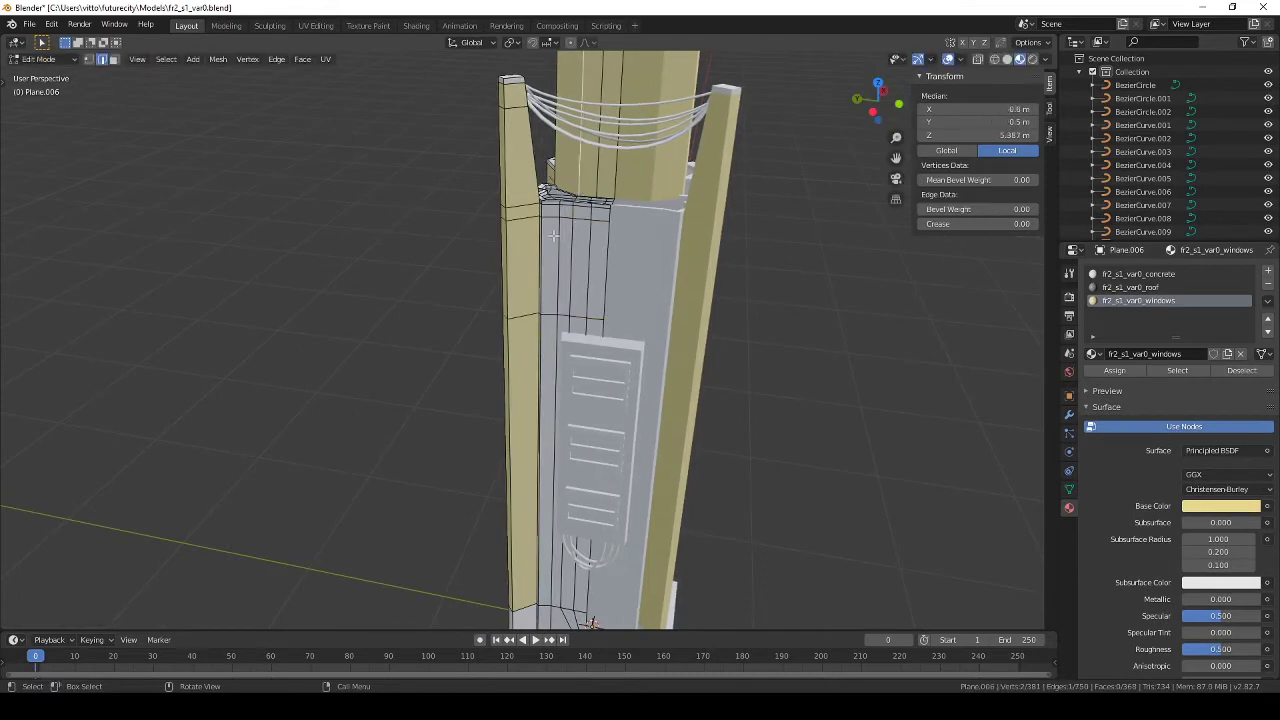
middle_click_drag(553, 235, 620, 222)
key("3")
left_click(670, 222)
left_click(1125, 300)
middle_click_drag(900, 330, 723, 334)
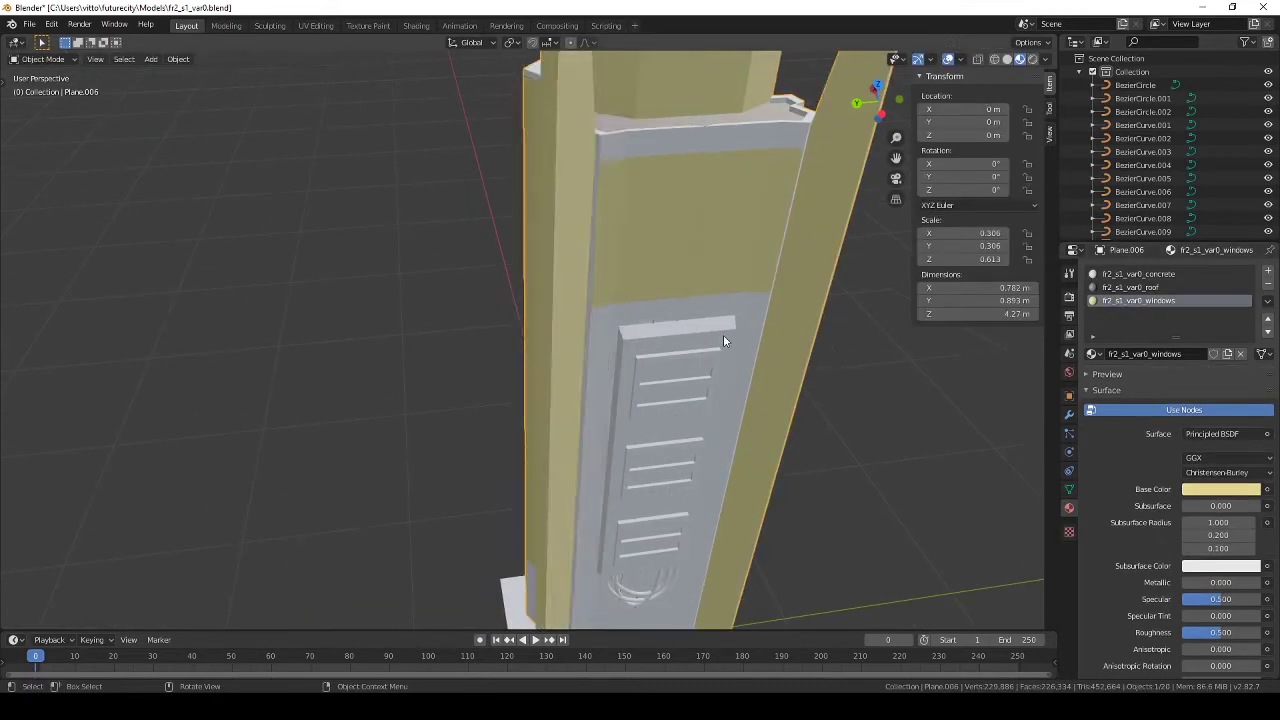
scroll(505, 310, "down", 3)
scroll(475, 227, "up", 5)
Step: Select the window faces near the base and assign them the windows material
left_click(485, 171)
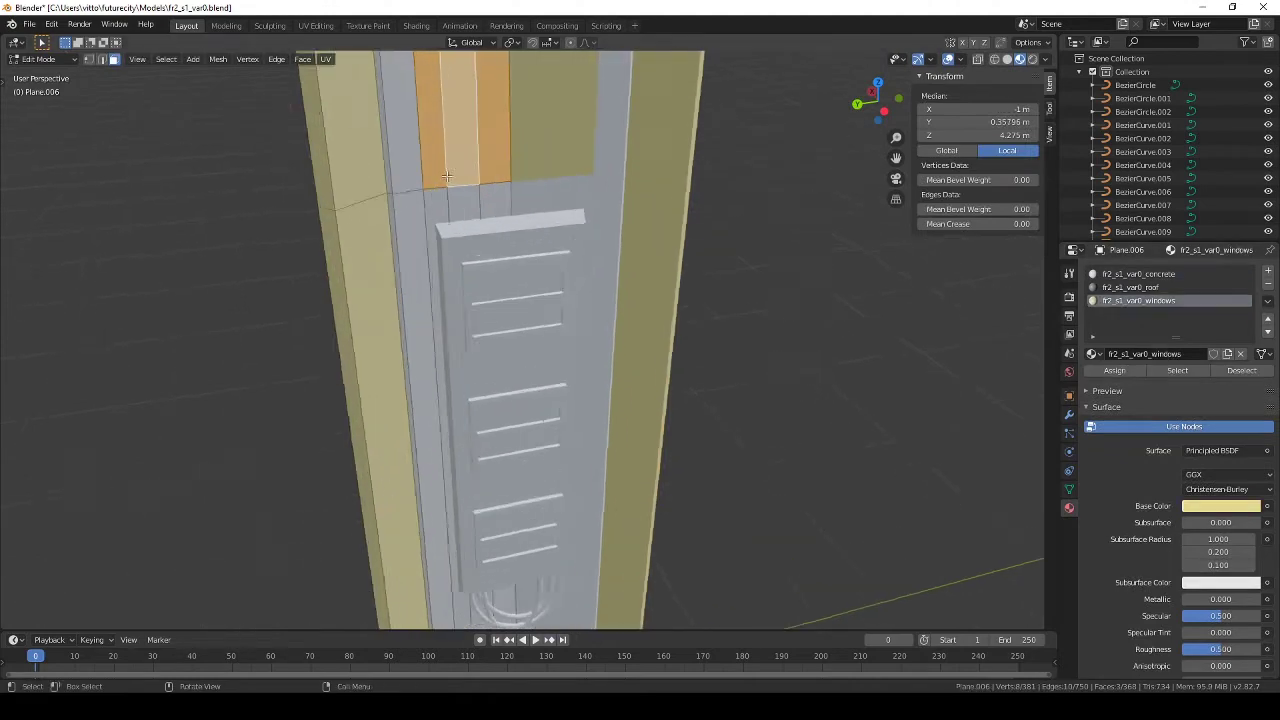
scroll(520, 250, "down", 3)
mouse_move(550, 296)
middle_mouse_down()
mouse_move(578, 351)
mouse_move(494, 424)
middle_mouse_up()
scroll(578, 351, "up", 5)
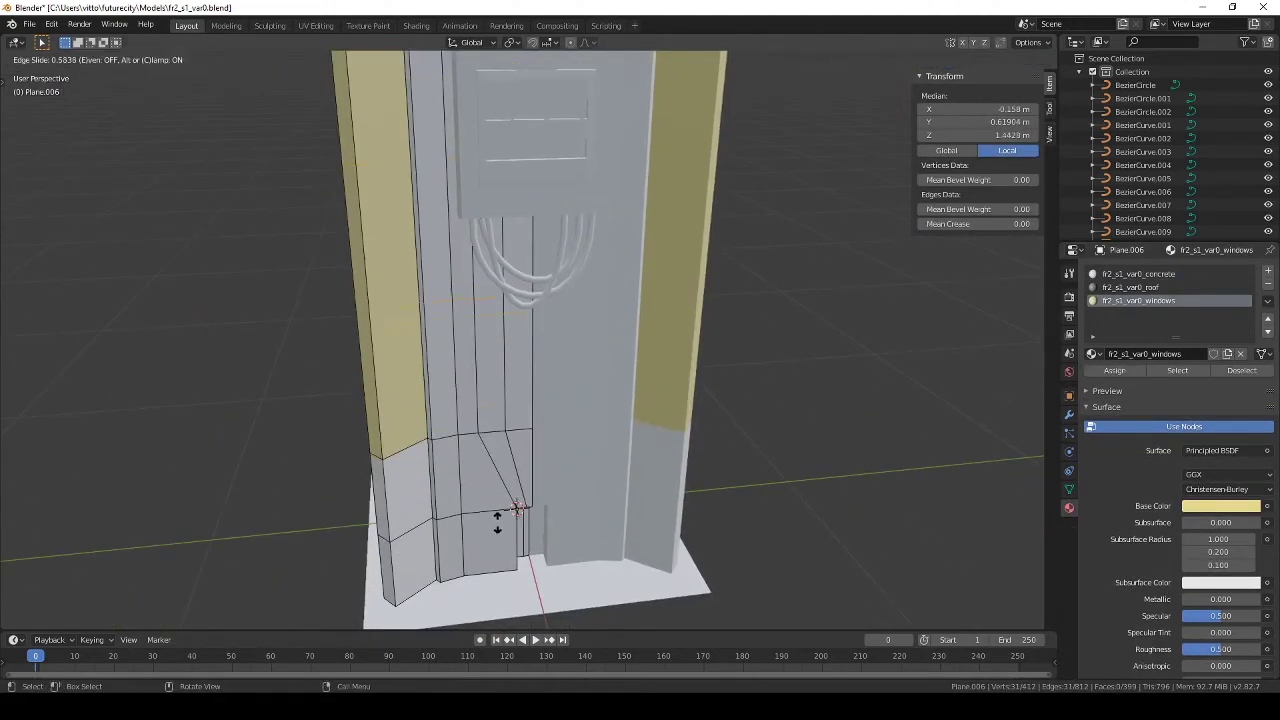
left_click(440, 380)
left_click(1114, 370)
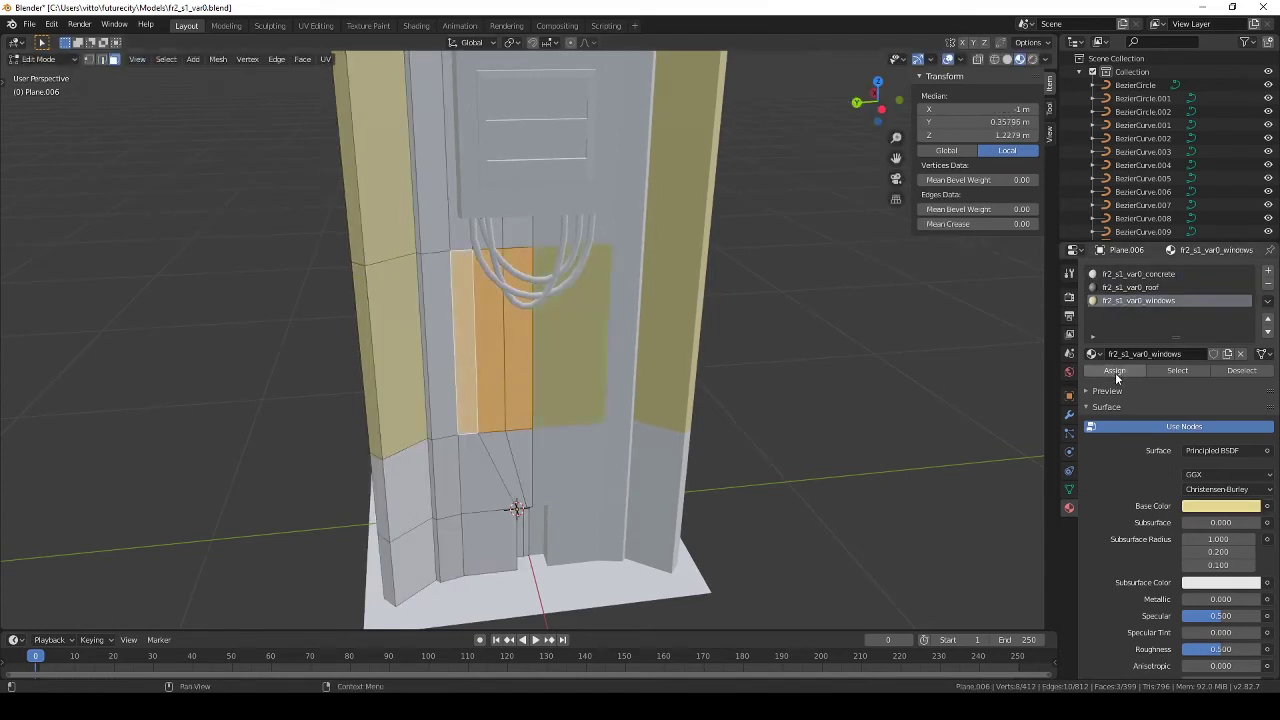
Step: Return to Object Mode and save fr2_s1_var0.blend
key("Tab")
scroll(471, 314, "down", 5)
mouse_move(471, 314)
middle_mouse_down()
mouse_move(463, 289)
mouse_move(481, 348)
mouse_move(437, 371)
mouse_move(566, 348)
middle_mouse_up()
key("ctrl+s")
scroll(566, 348, "up", 4)
scroll(584, 341, "down", 4)
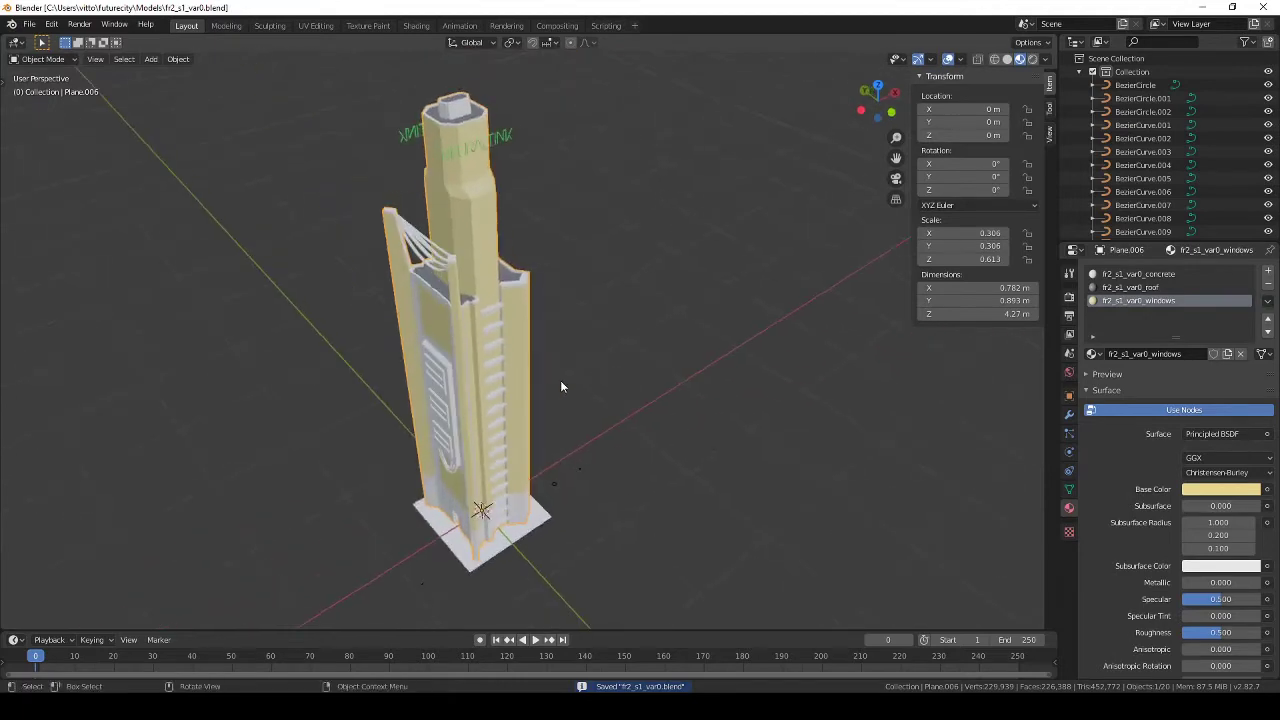
Step: Export the tower from Blender as fr2_s1_var0.fbx into the fr2_s1 folder
left_click(29, 24)
mouse_move(40, 263)
left_click(180, 296)
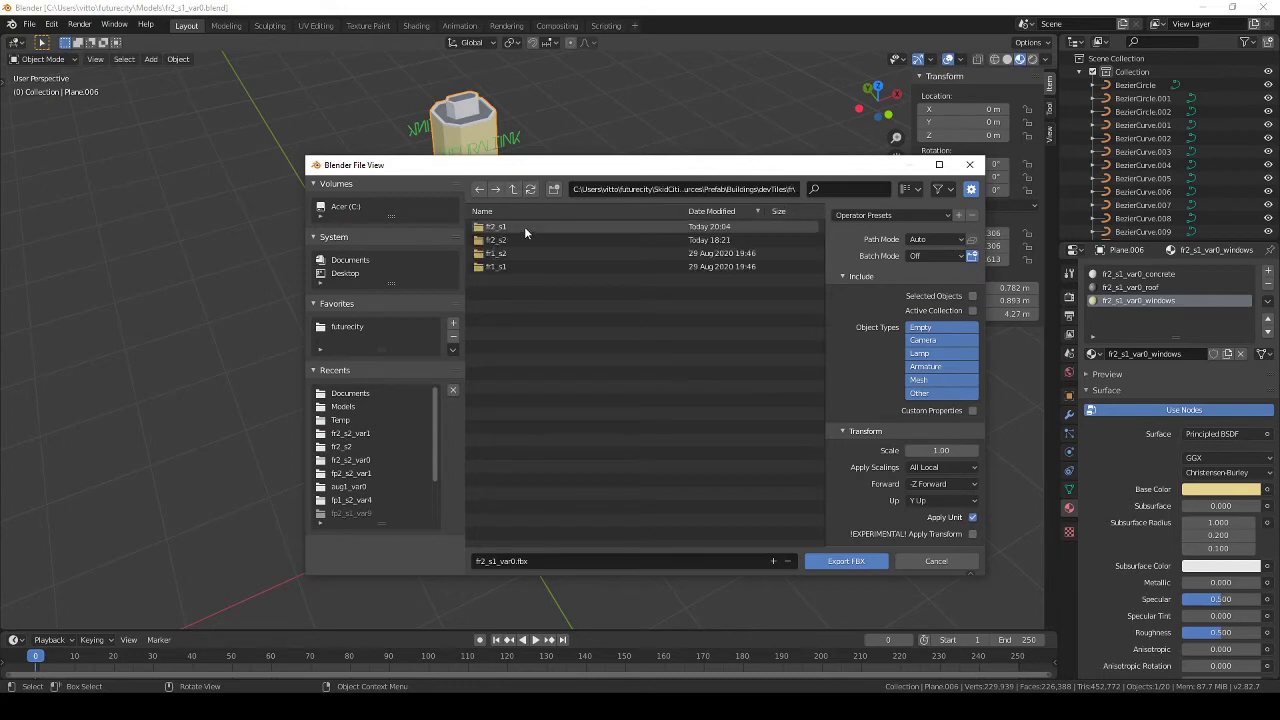
double_click(524, 226)
key("Return")
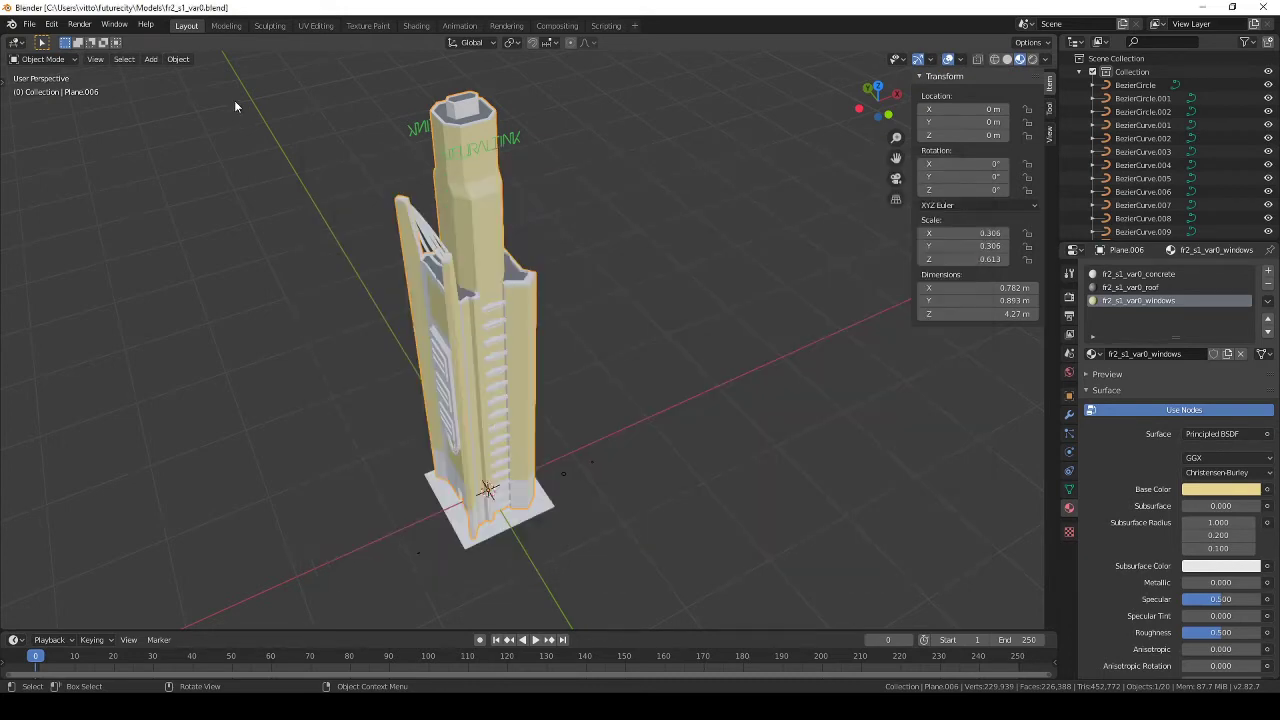
left_click(29, 24)
mouse_move(60, 295)
left_click(190, 295)
key("Return")
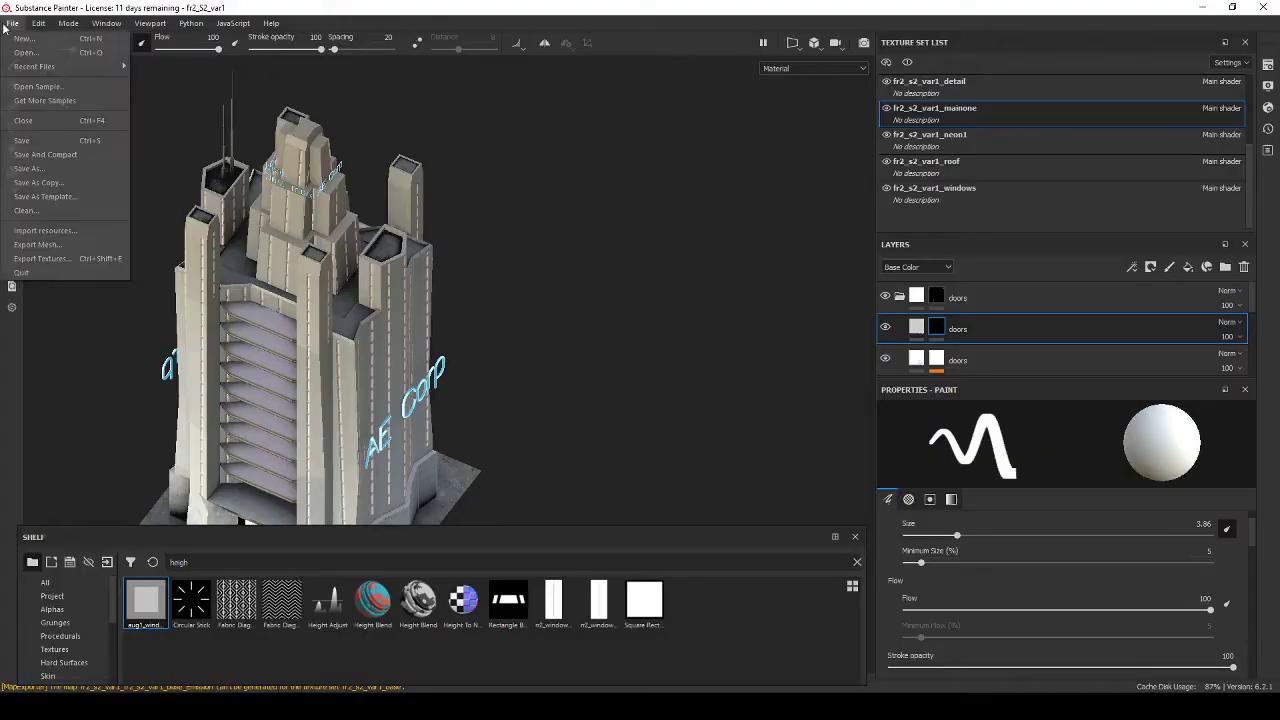
Step: Start a new Substance Painter project from the exported tower mesh, saving the previous project
left_click(40, 50)
left_click(763, 391)
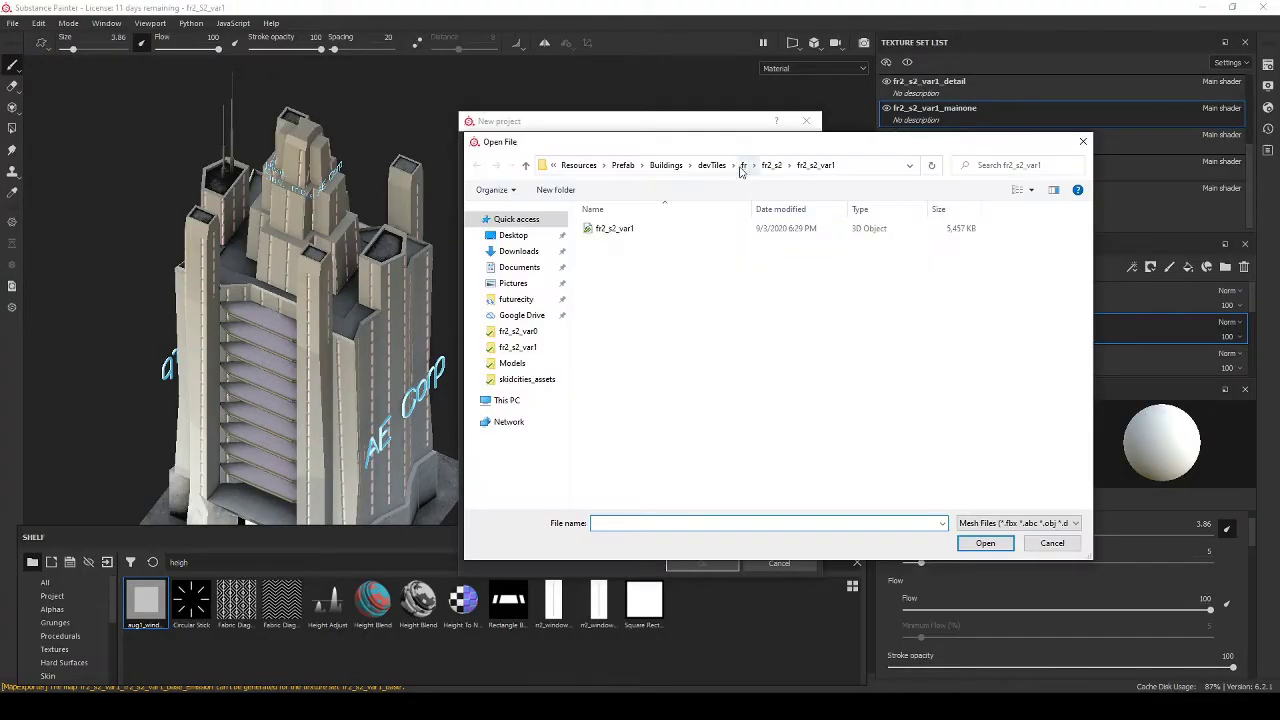
double_click(605, 270)
double_click(612, 228)
left_click(702, 563)
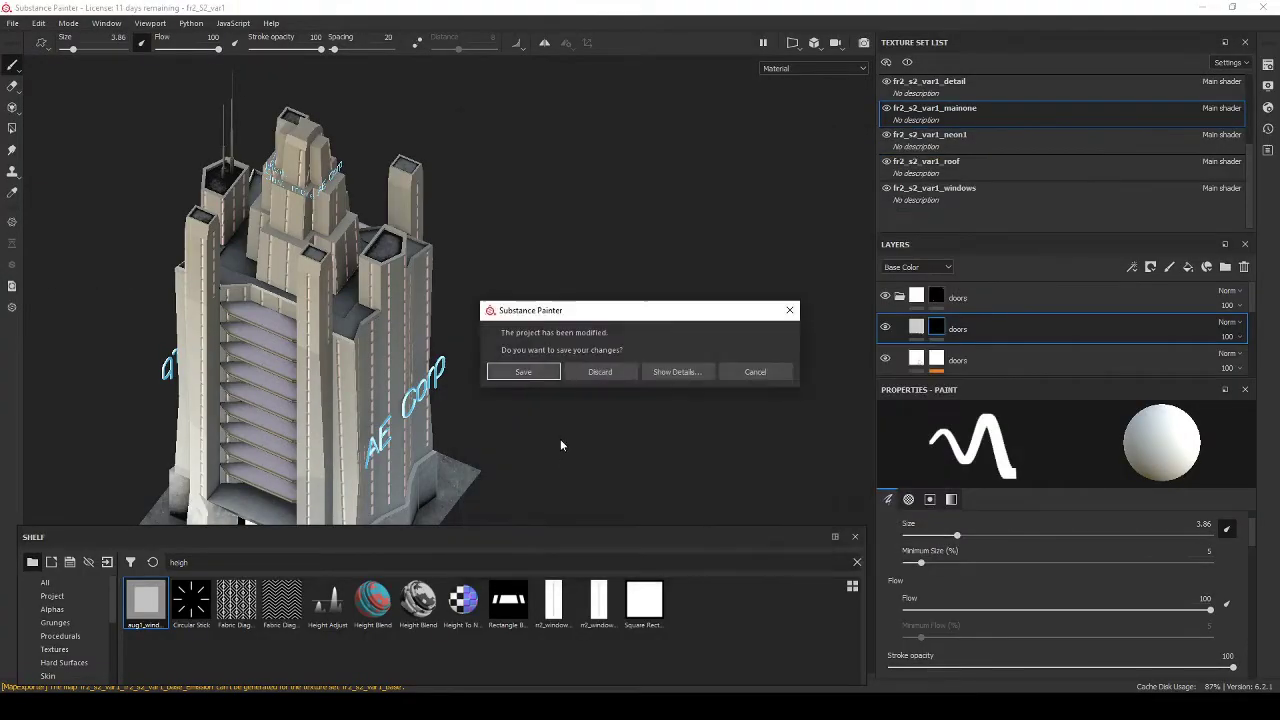
left_click(553, 373)
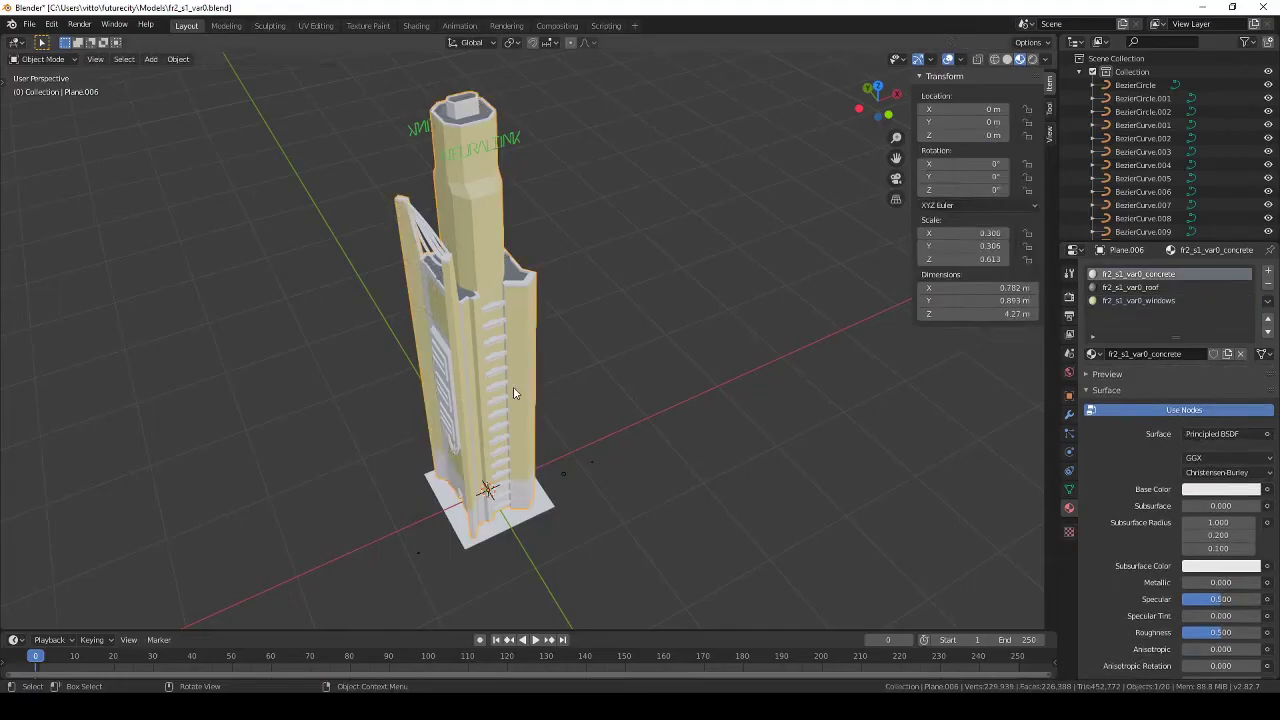
Step: Apply Smart UV Project to each tower part in Edit Mode, confirming each unwrap
right_click(513, 386)
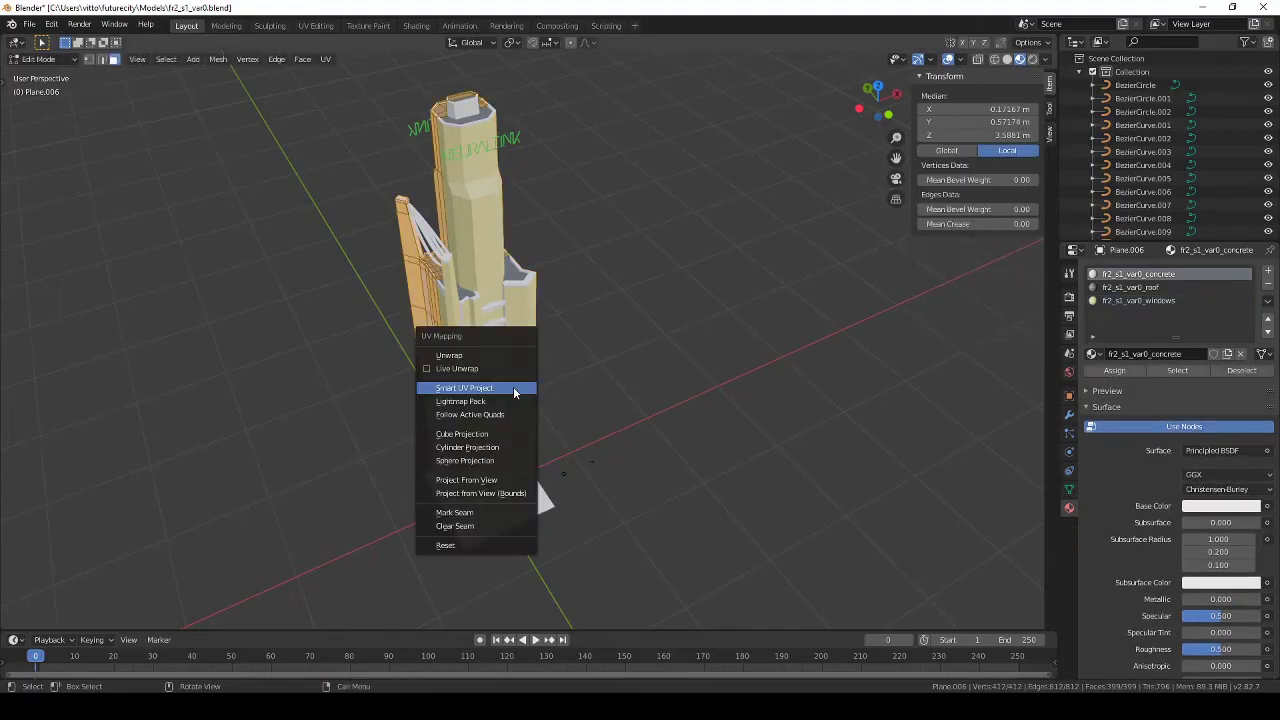
middle_click_drag(513, 386, 548, 403)
key("Tab")
key("u")
left_click(454, 408)
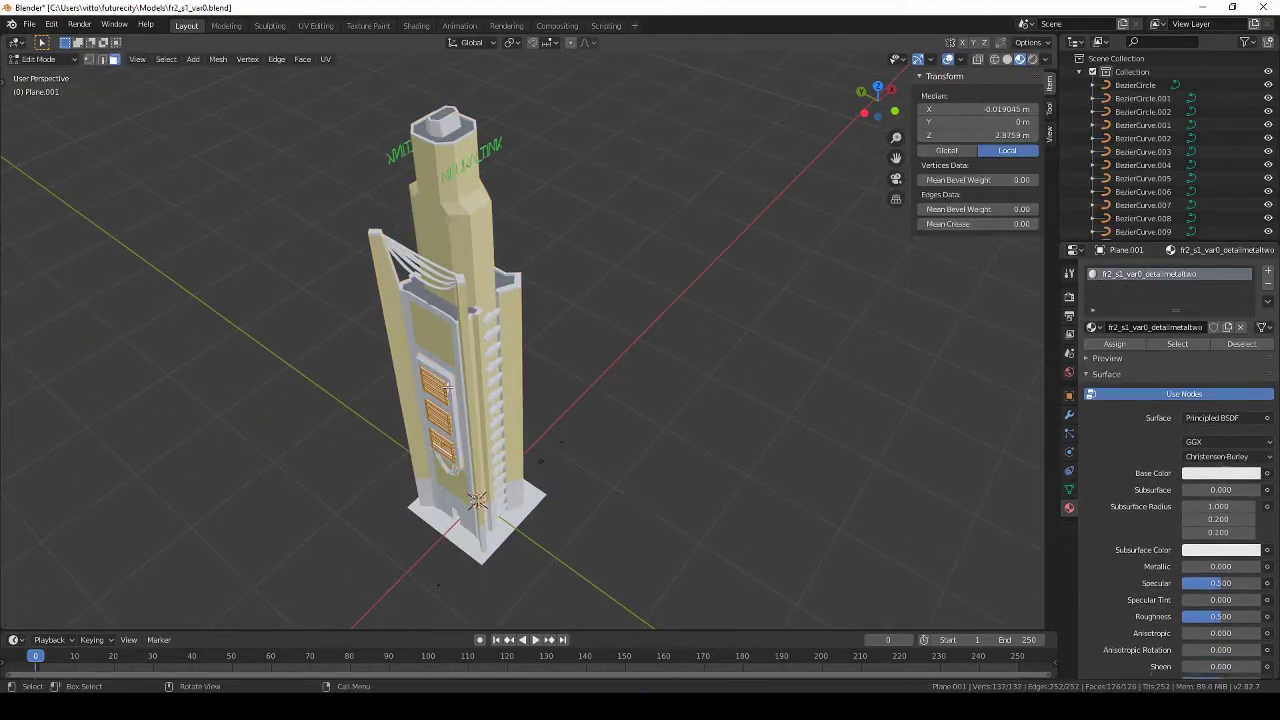
left_click(446, 486)
key("u")
left_click(513, 395)
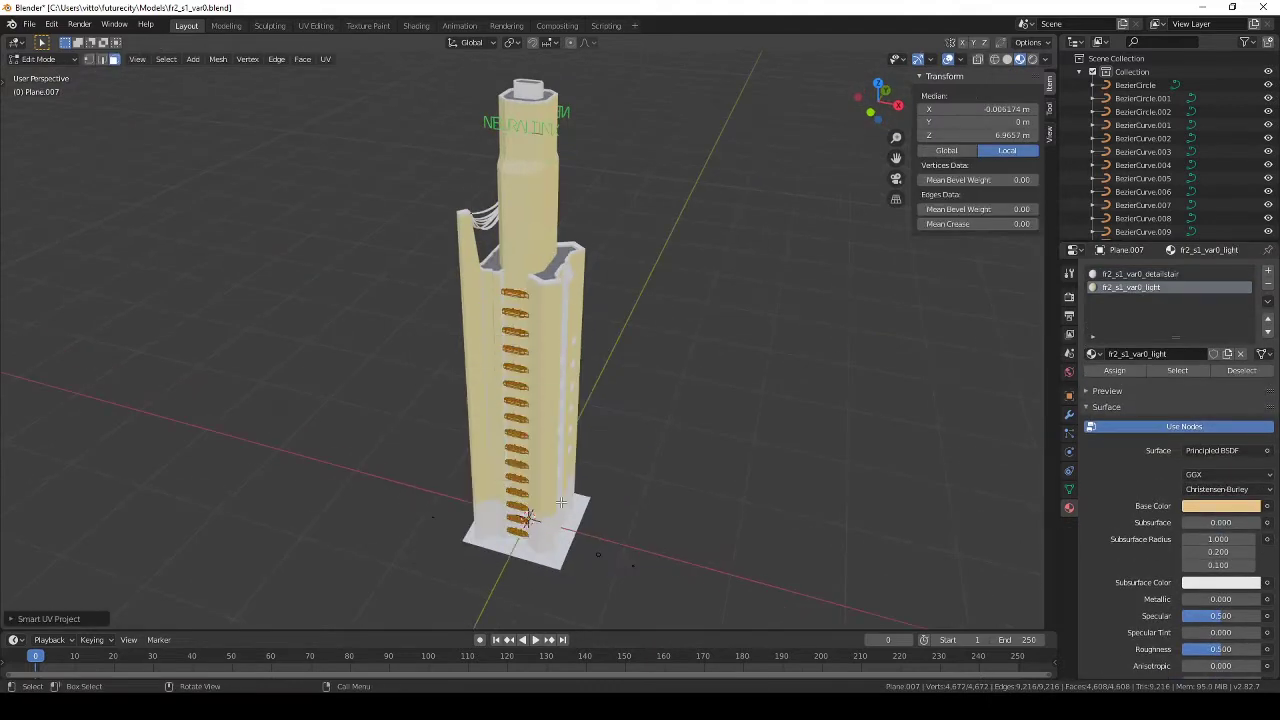
left_click(556, 545)
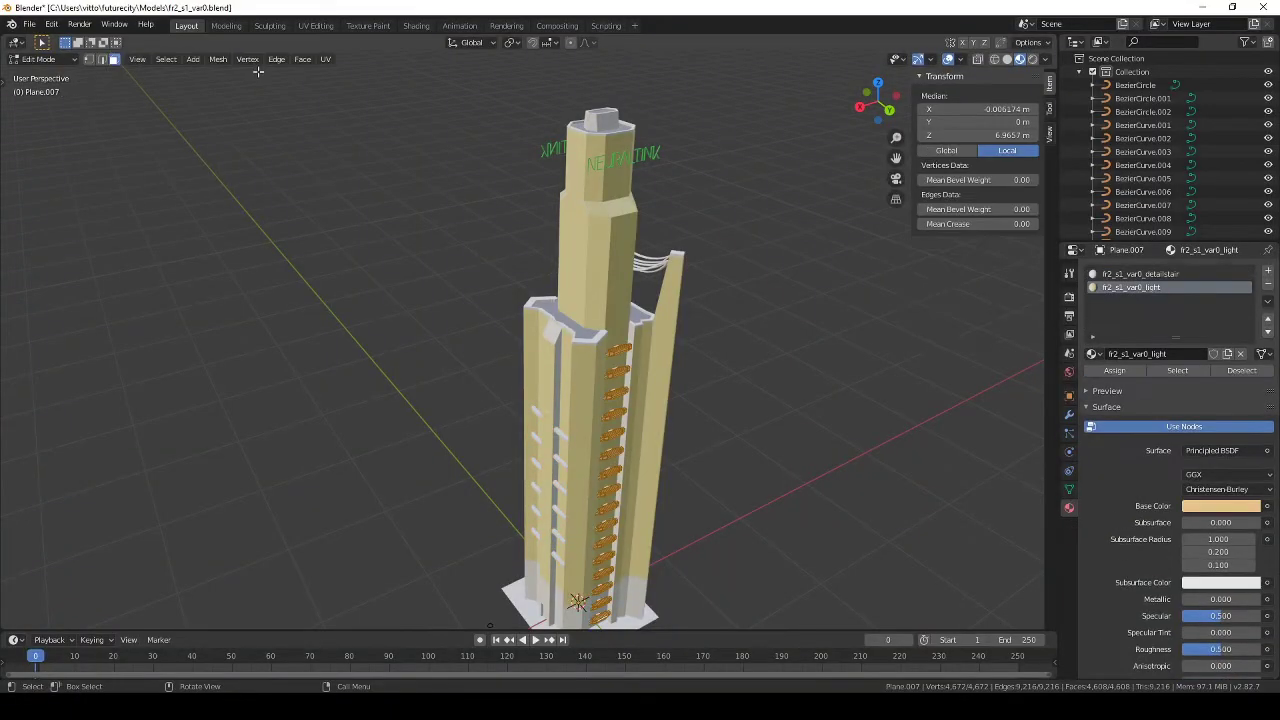
Step: Back in Object Mode, re-export the tower from Blender as FBX
left_click(218, 59)
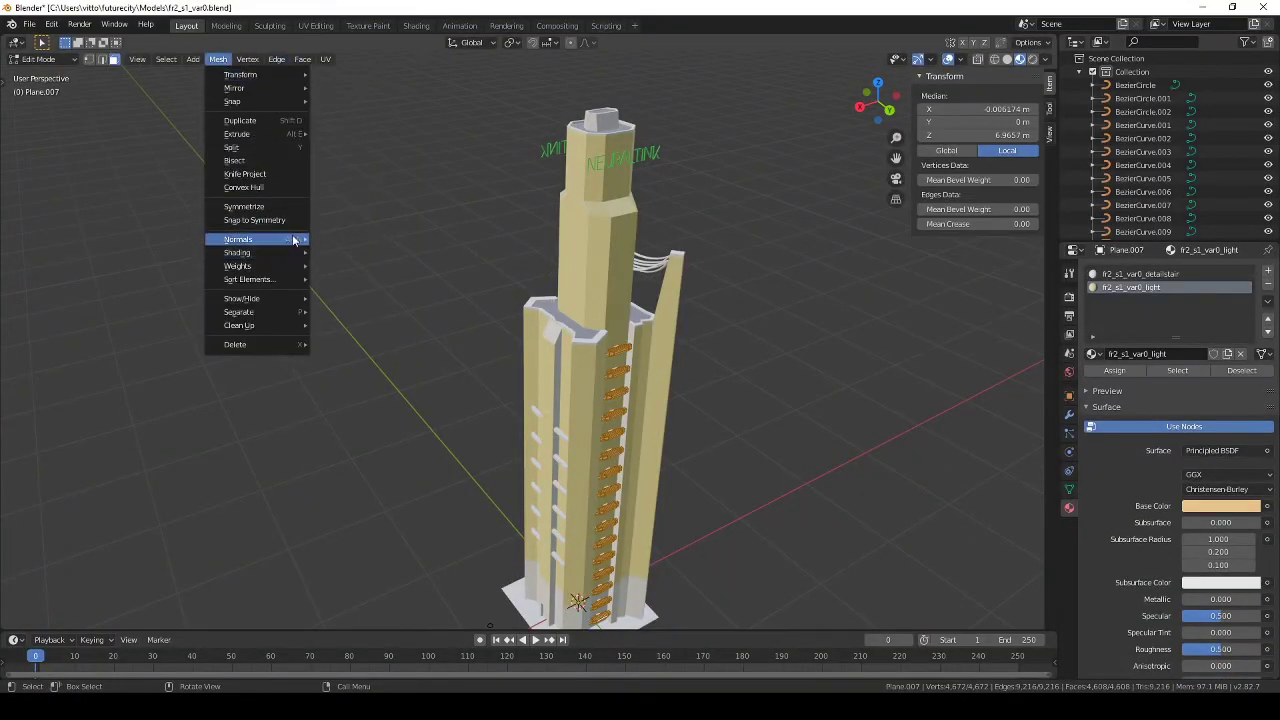
key("Tab")
left_click(29, 23)
left_click(150, 306)
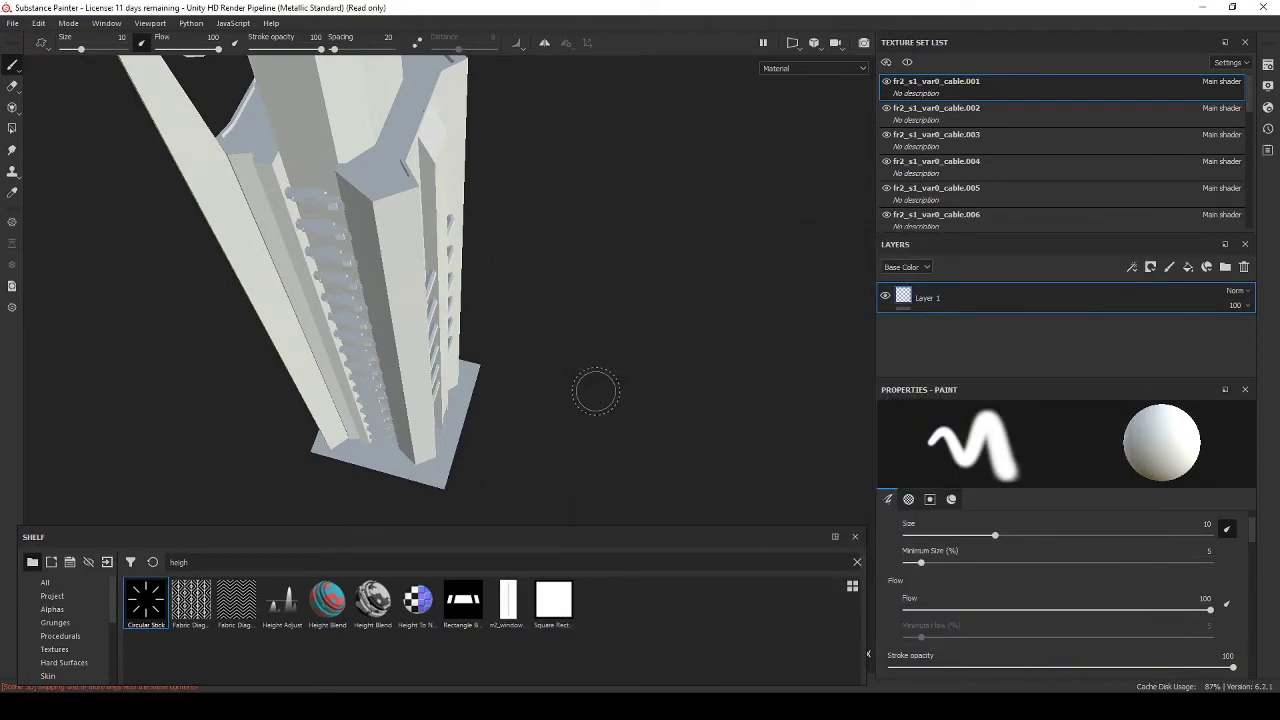
mouse_move(596, 391)
left_mouse_down("alt")
mouse_move(634, 221)
mouse_move(420, 230)
left_mouse_up("alt")
Step: Bake mesh maps for all texture sets at the chosen output size
left_click(38, 23)
left_click(60, 78)
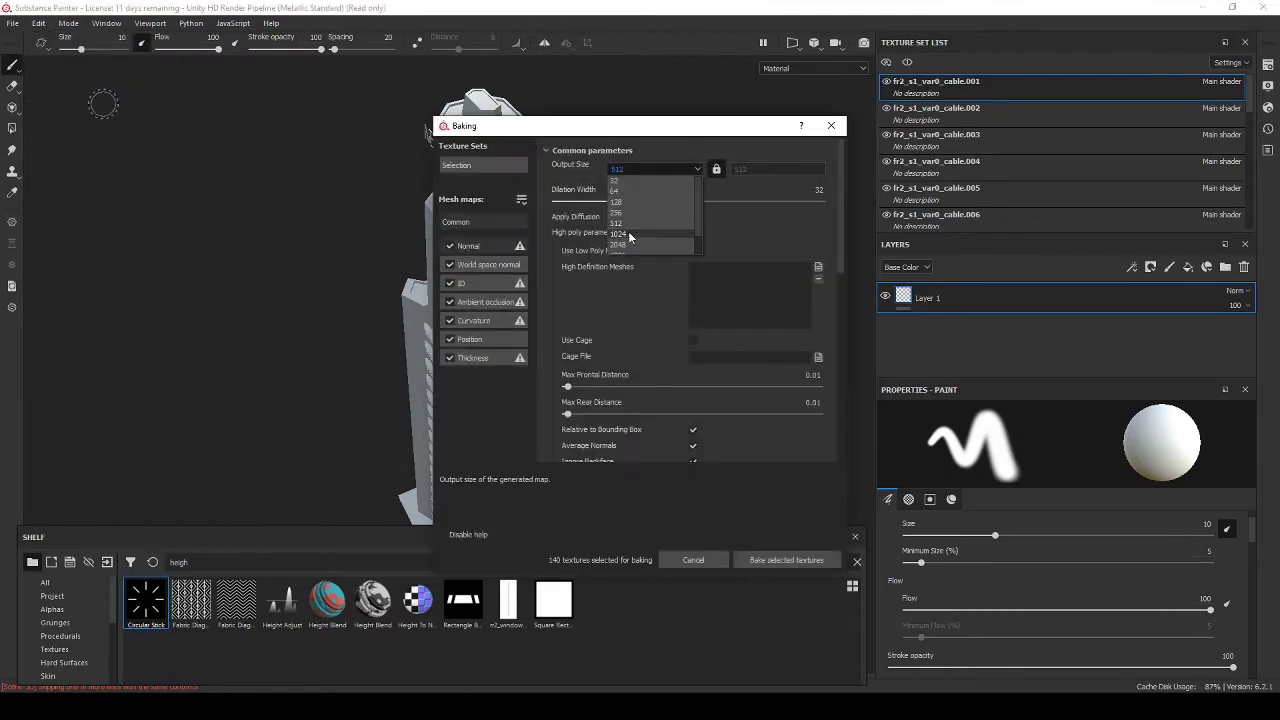
left_click(628, 231)
left_click(786, 560)
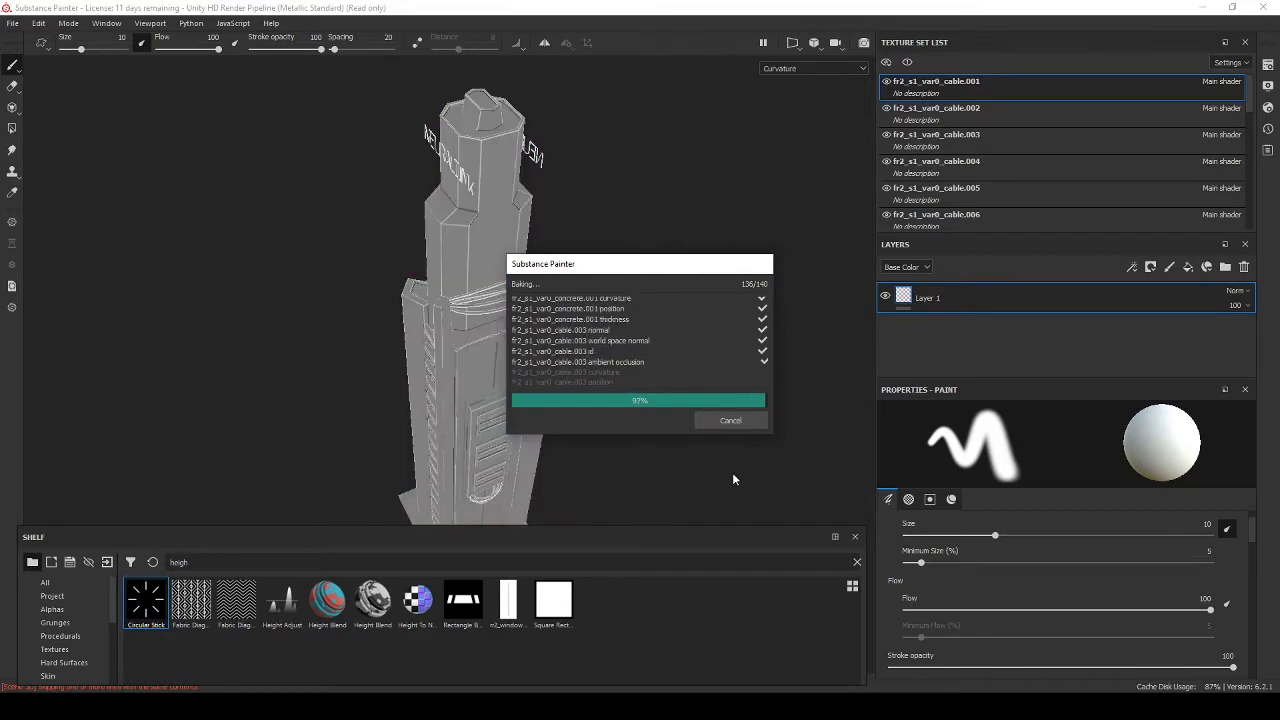
left_click(731, 419)
Step: With panels hidden, capture a screenshot of the baked tower and save it as fr2_s1_var0
key("Tab")
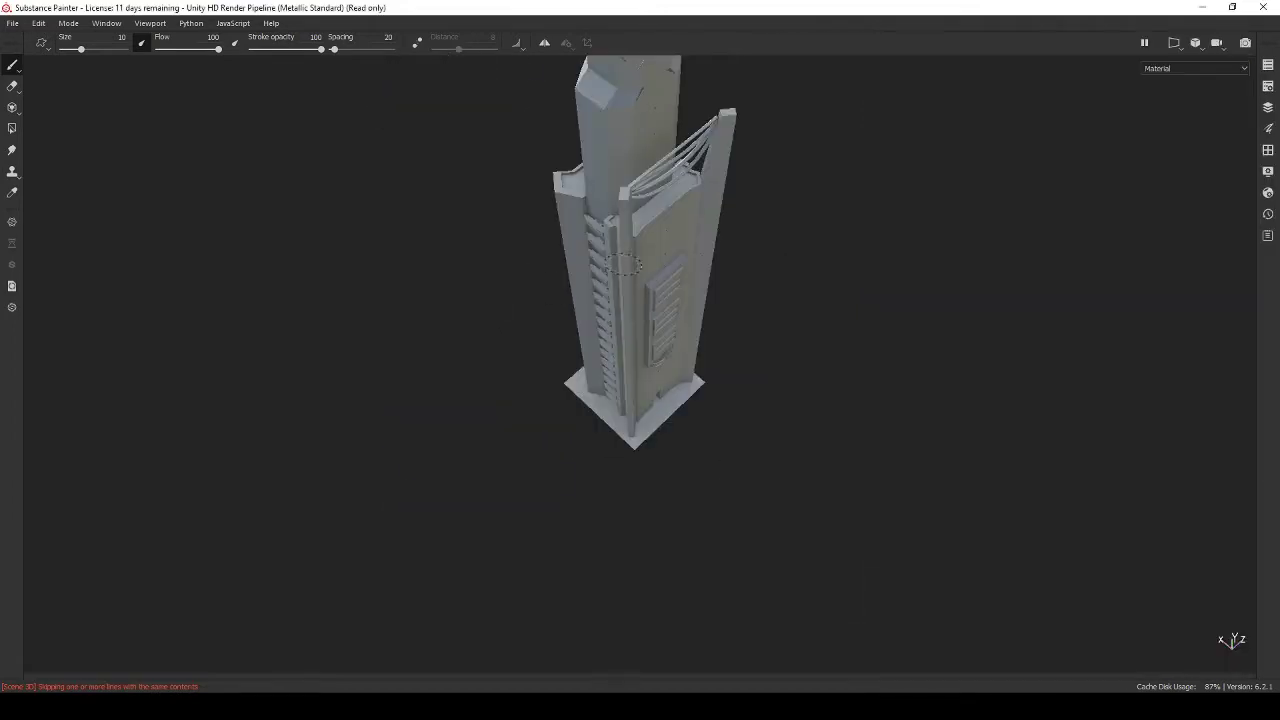
left_click_drag(651, 323, 623, 333, "alt")
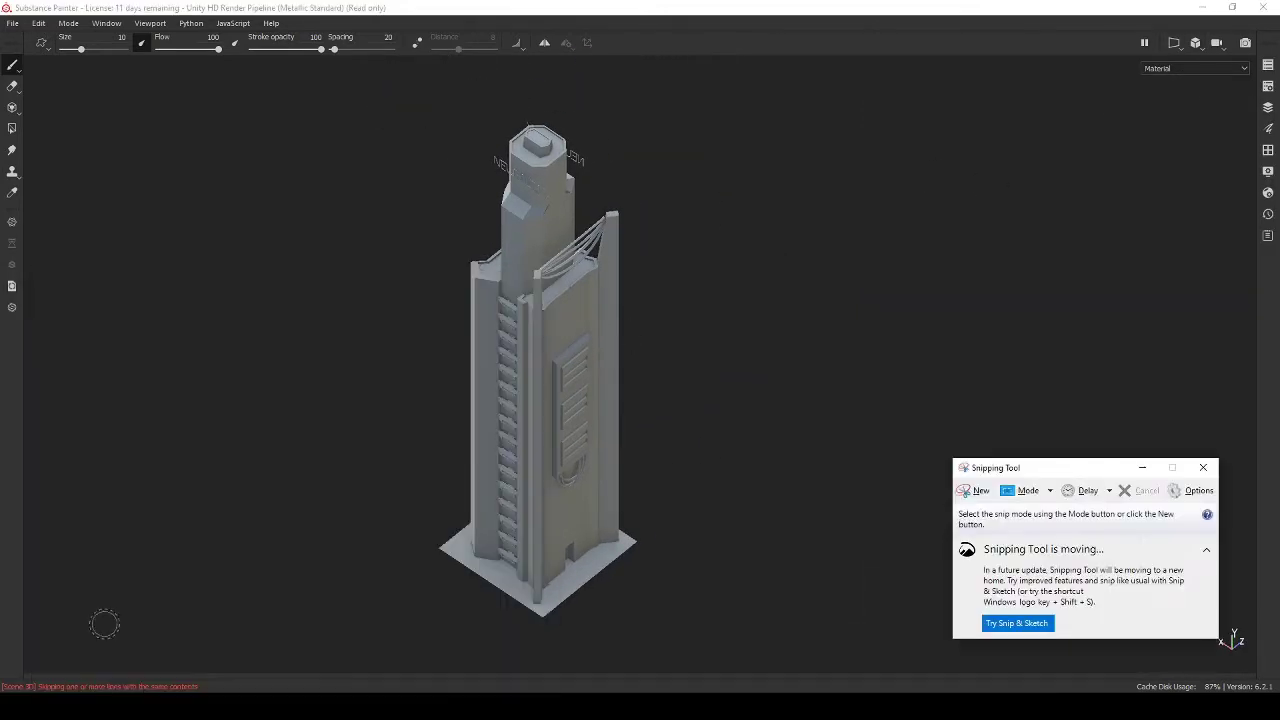
left_click_drag(83, 63, 1149, 668)
key("ctrl+s")
type("fr2_s1_var0")
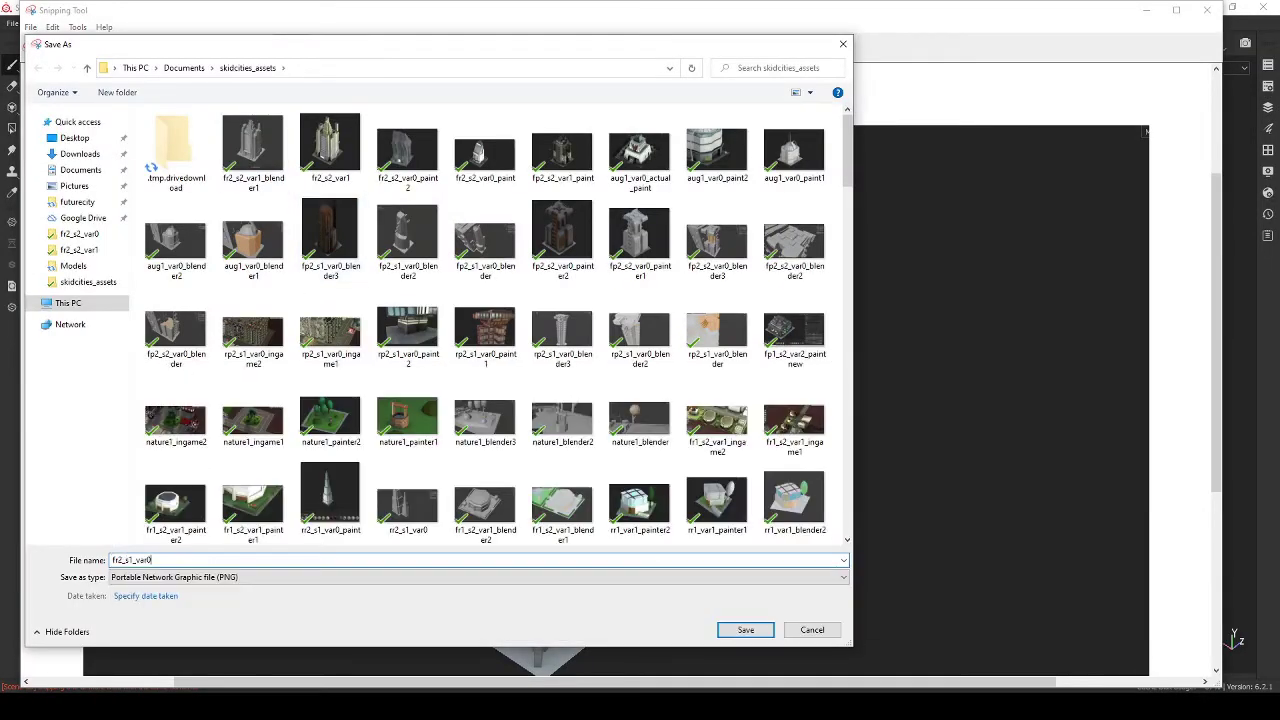
key("Return")
key("alt+F4")
key("Tab")
Step: Check the main tower body Plane.006 in Blender from below, then return to Substance Painter
left_click_drag(471, 323, 560, 300, "alt")
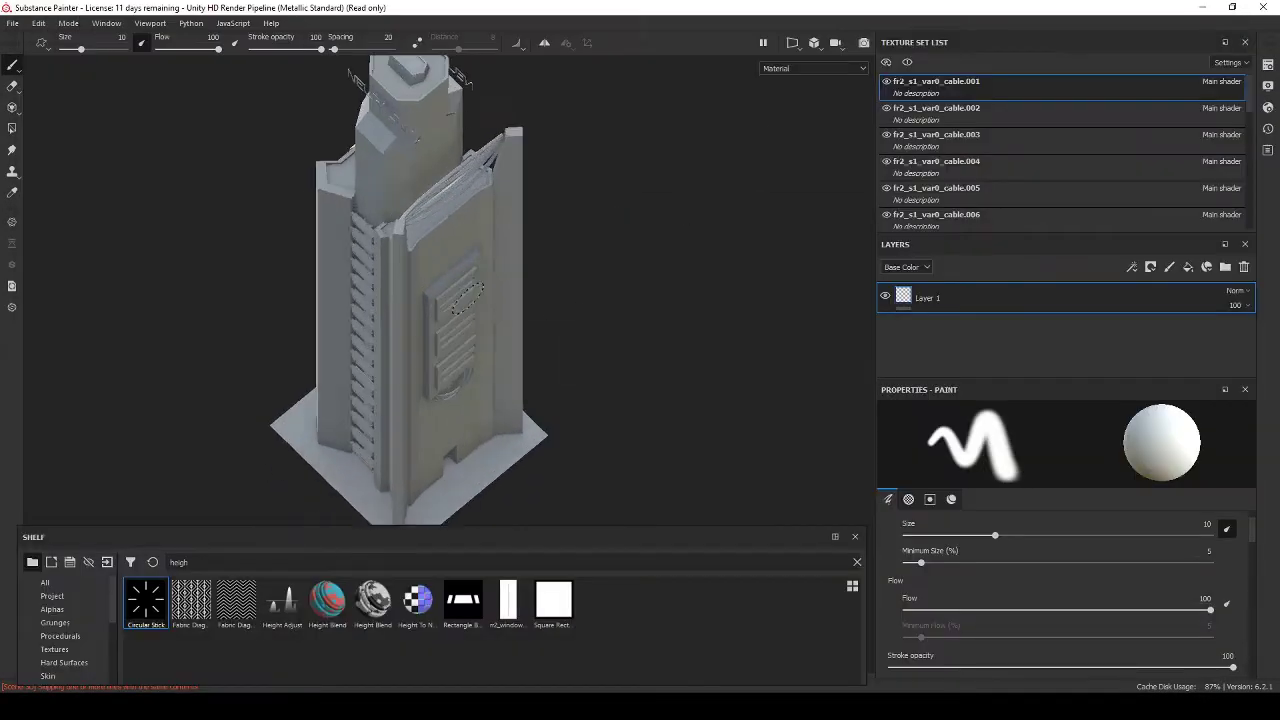
left_click_drag(690, 190, 672, 260, "alt")
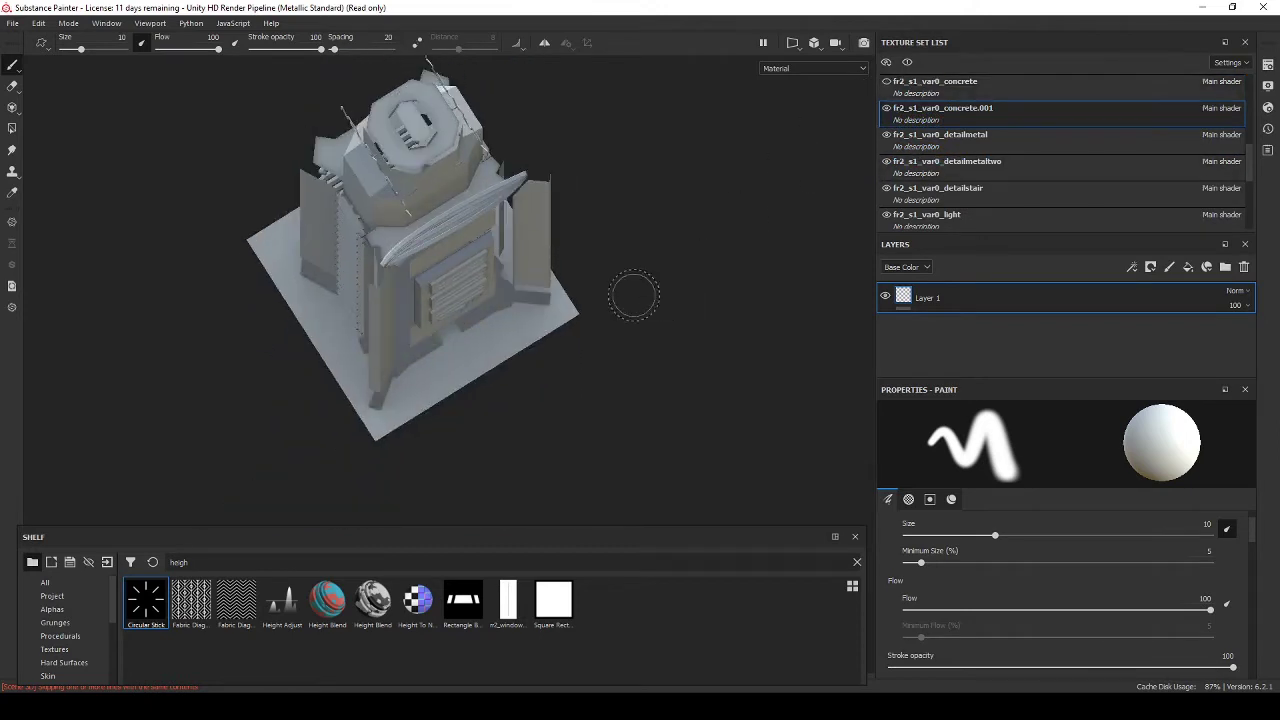
key("alt+Tab")
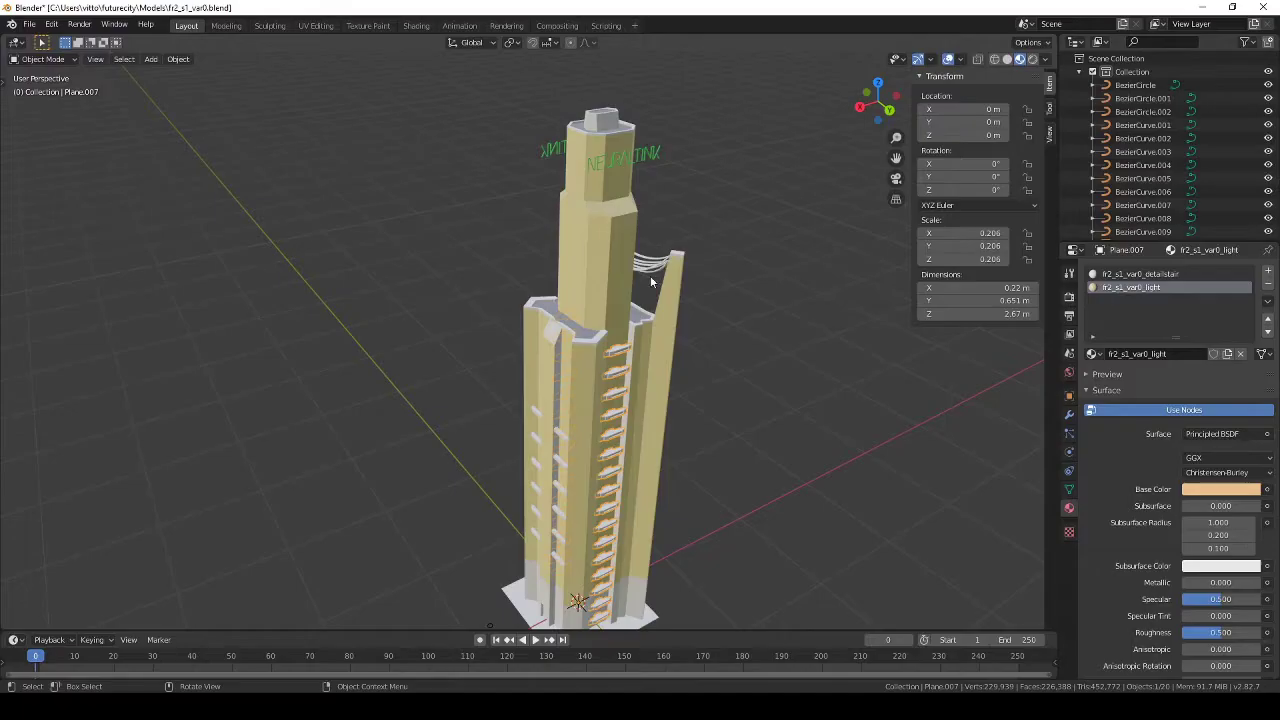
left_click(659, 410)
key("ctrl+KP_7")
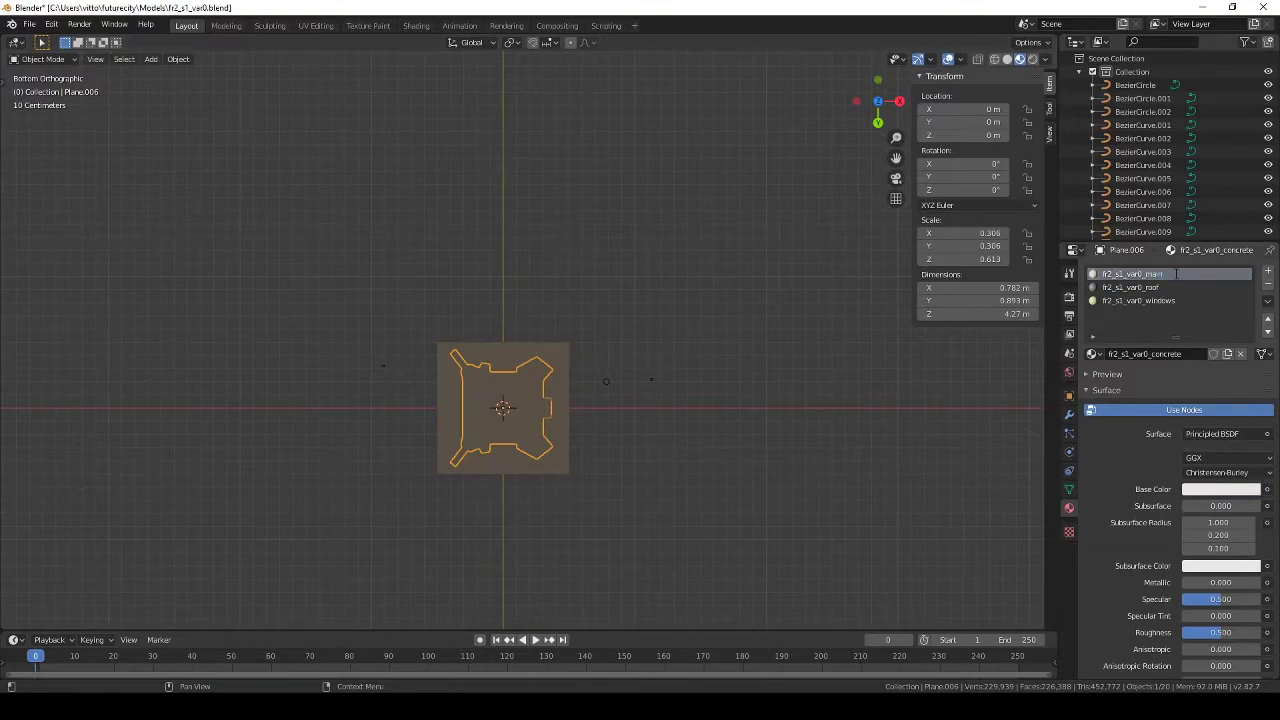
key("alt+Tab")
Step: Apply a Concrete Dusty fill material from the shelf to the concrete texture set
left_click(857, 562)
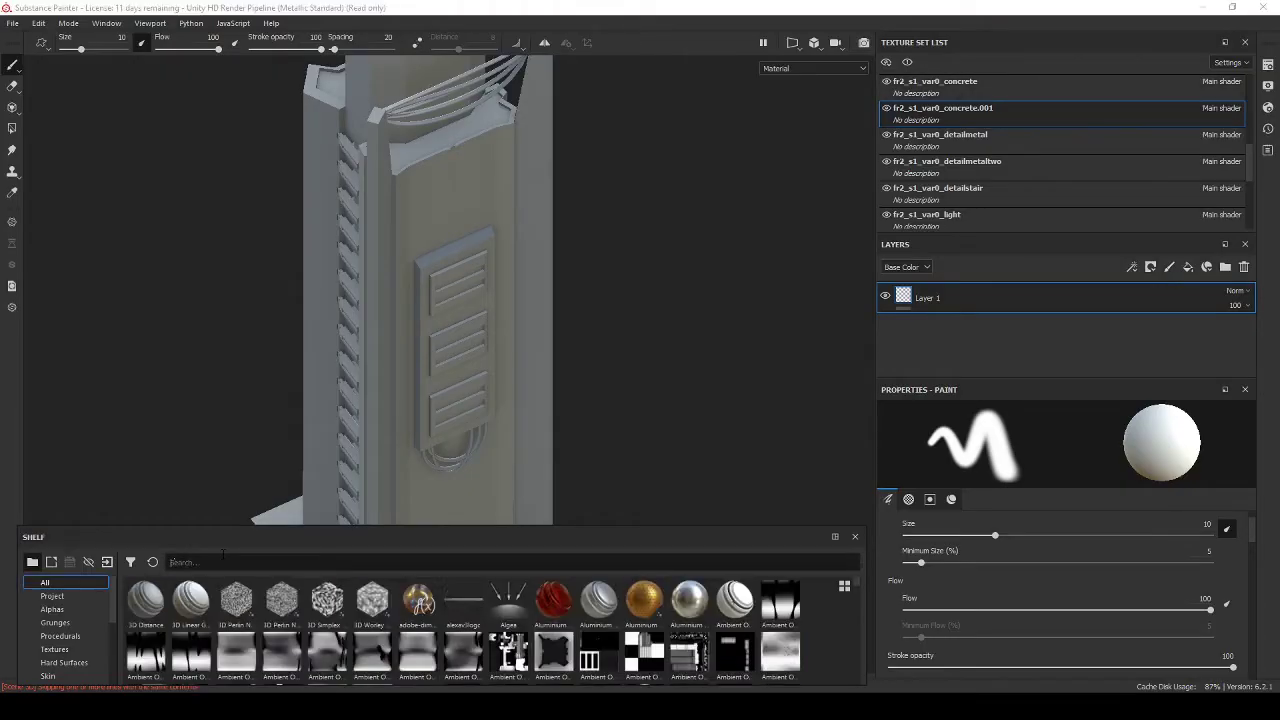
type("concre")
left_click_drag(463, 600, 1000, 320)
middle_click_drag(617, 289, 637, 179, "alt")
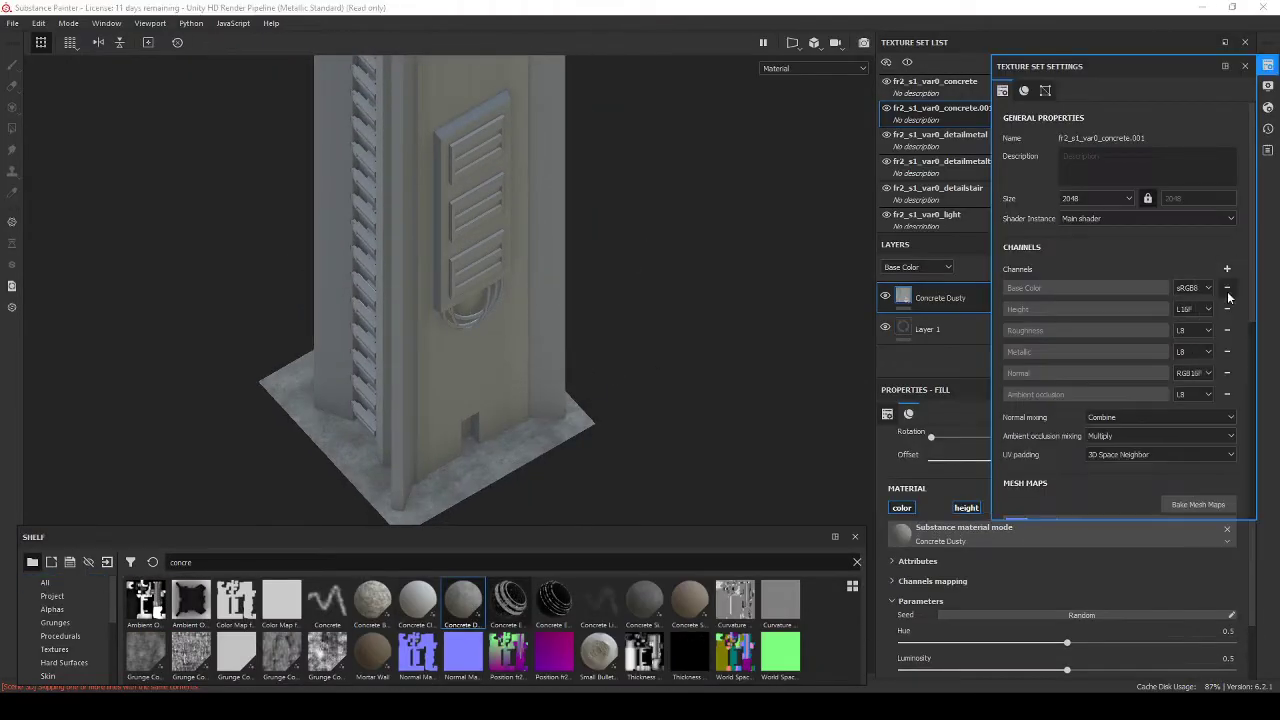
Step: Add a fill layer to the concrete with a Dirt generator mask
left_click(1188, 268)
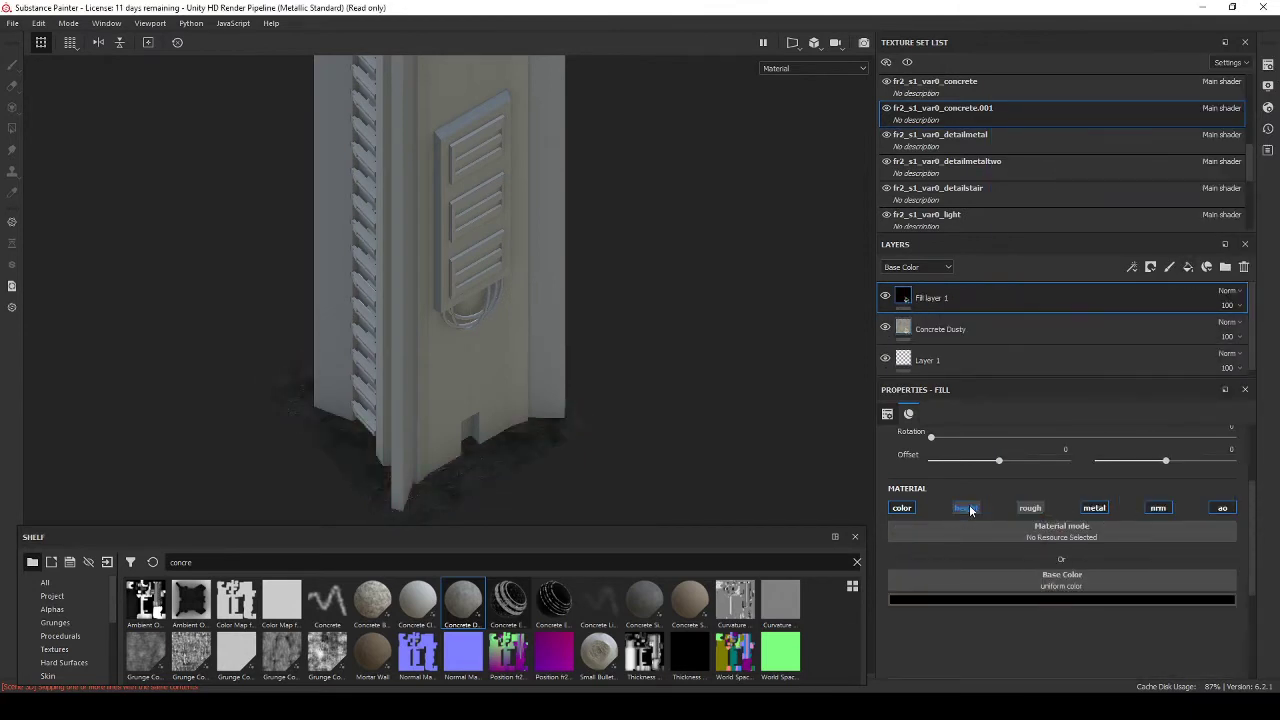
right_click(932, 297)
left_click(1020, 490)
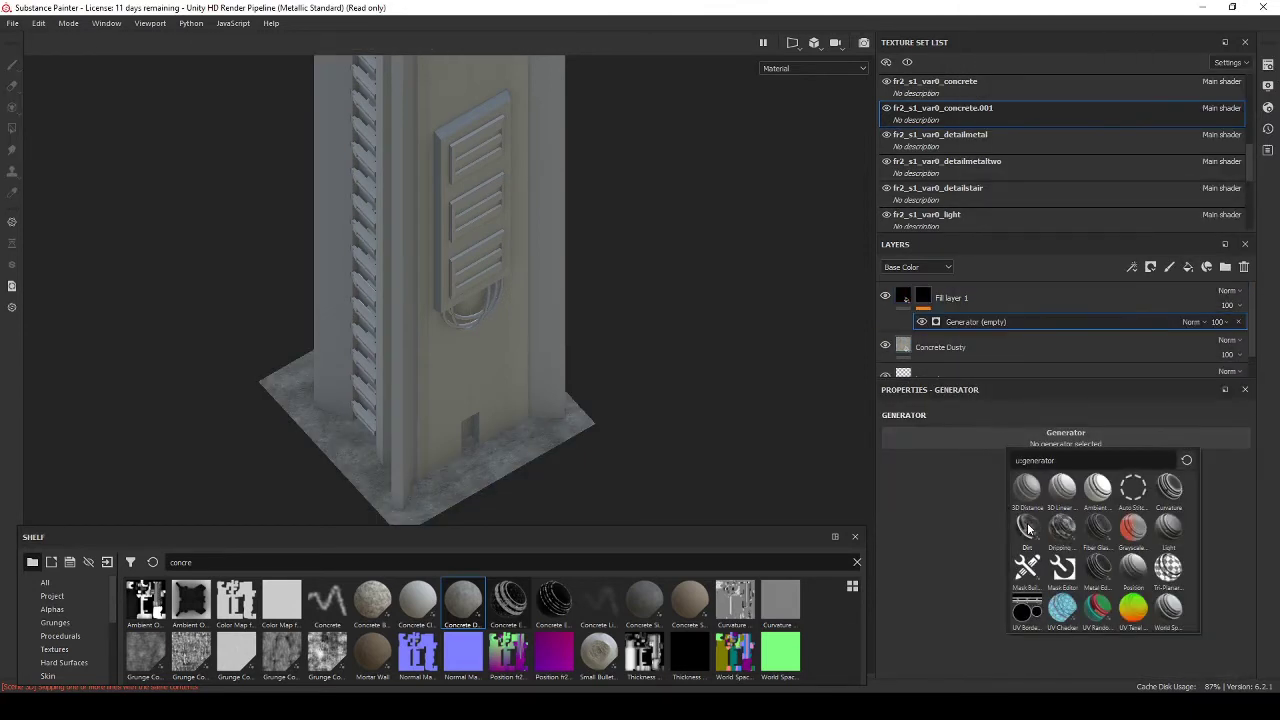
left_click(1027, 527)
left_click_drag(614, 305, 600, 300, "alt")
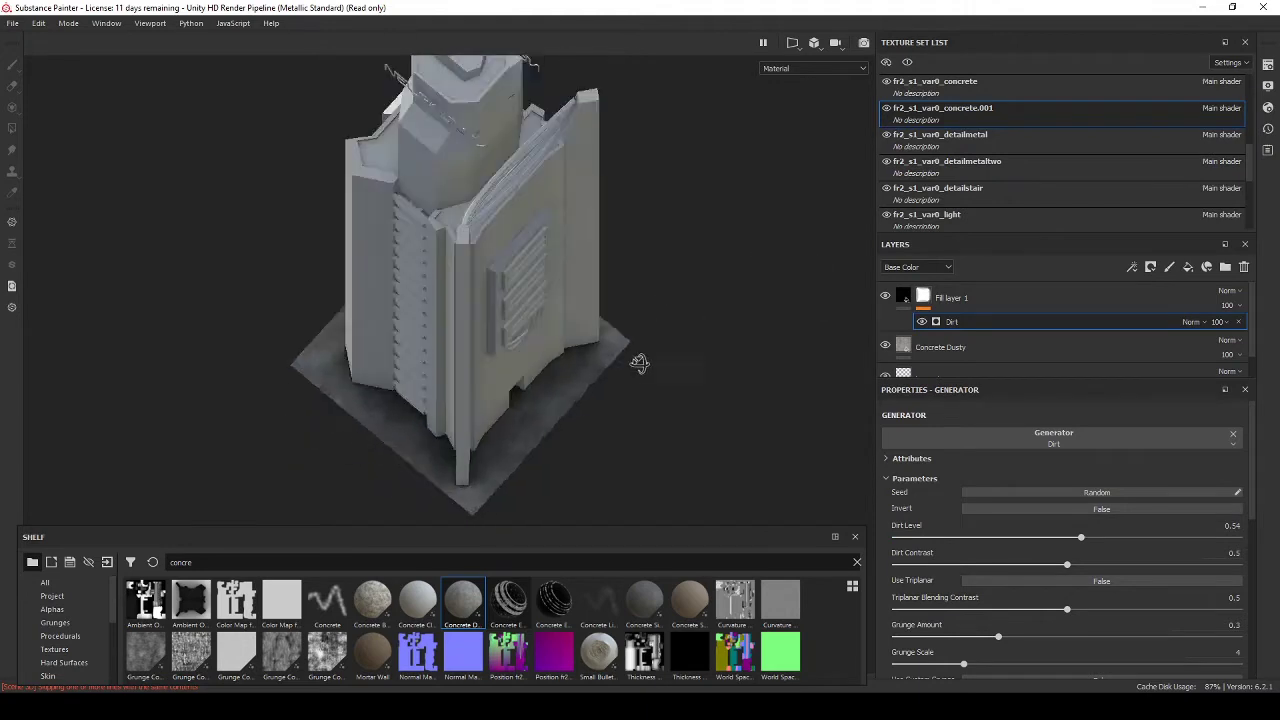
Step: Give the neon set a pink fill with height off, deleting the empty paint layer
left_click(1002, 160)
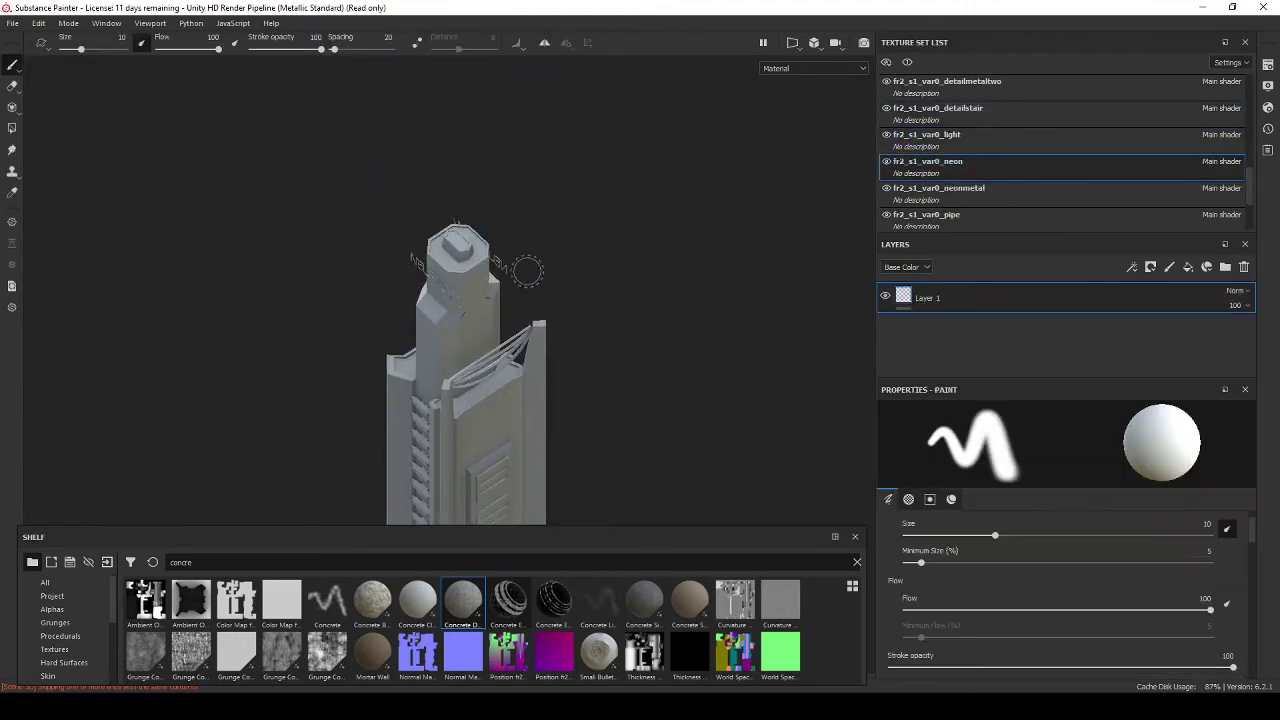
left_click(1267, 64)
left_click(1267, 64)
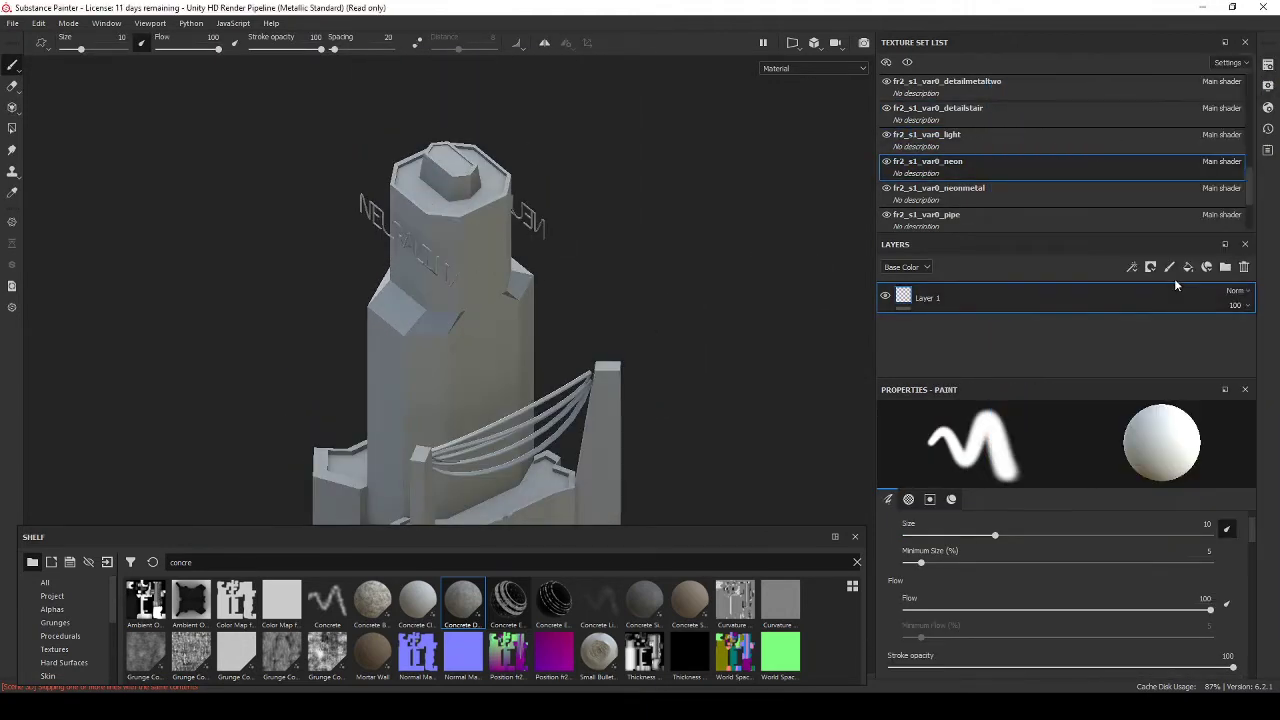
left_click(1188, 267)
left_click(1022, 326)
key("Delete")
left_click(966, 508)
left_click(1100, 649)
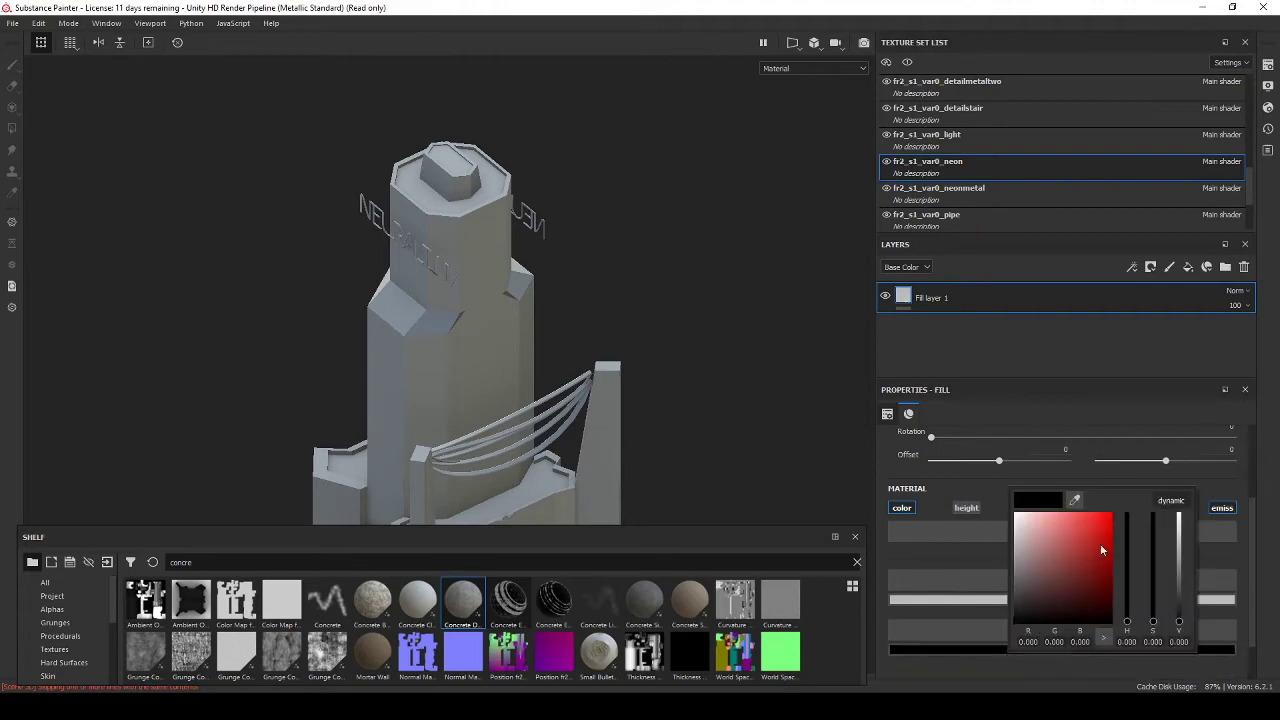
left_click(380, 271)
mouse_move(380, 271)
left_mouse_down("alt")
mouse_move(513, 308)
mouse_move(545, 250)
mouse_move(609, 214)
left_mouse_up("alt")
Step: Give the neonmetal set a grey metallic fill, then open the Save project dialog
left_click(1150, 194)
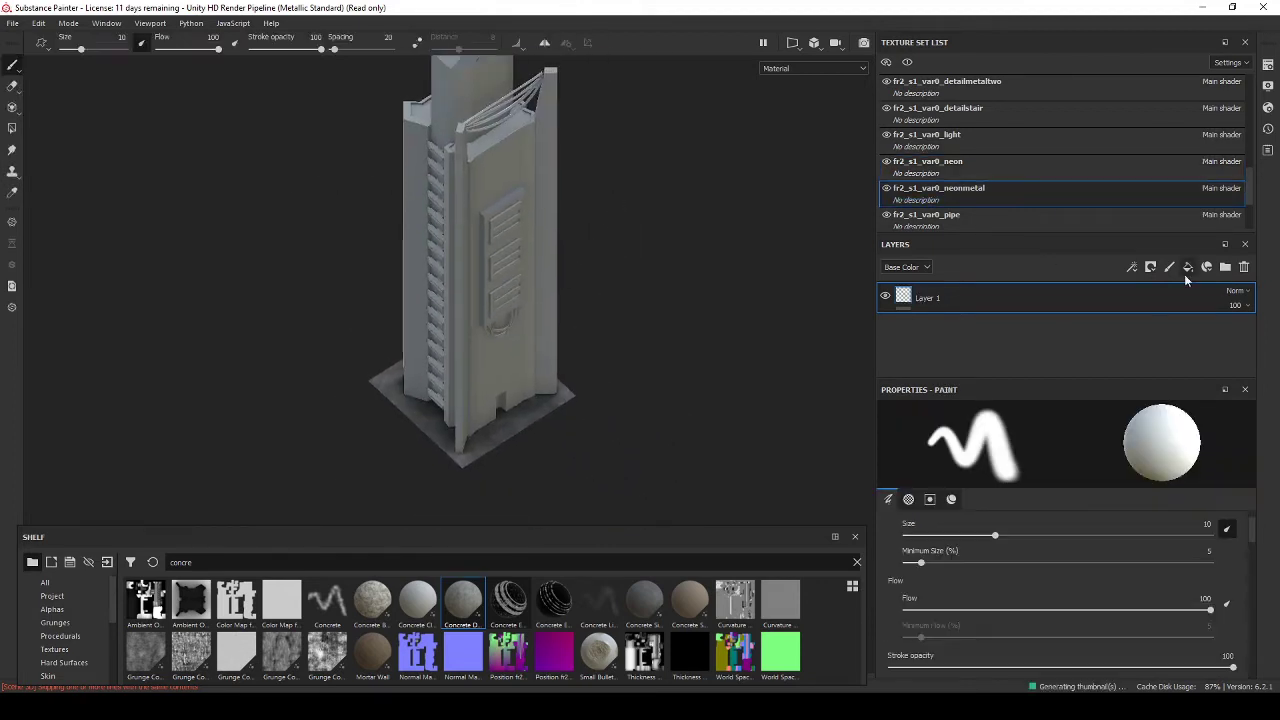
left_click(1228, 62)
left_click(1228, 62)
key("Delete")
left_click(1063, 600)
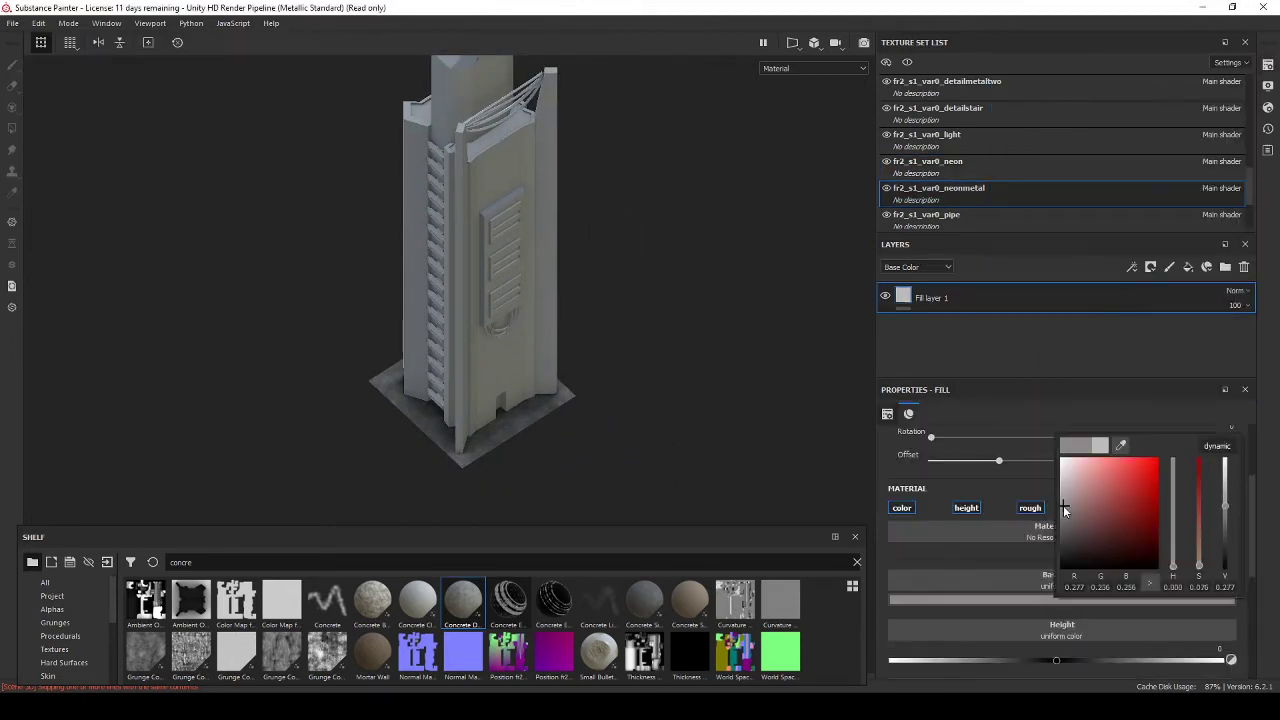
left_click(1063, 543)
scroll(1062, 543, "down", 4)
left_click_drag(480, 300, 509, 224, "alt")
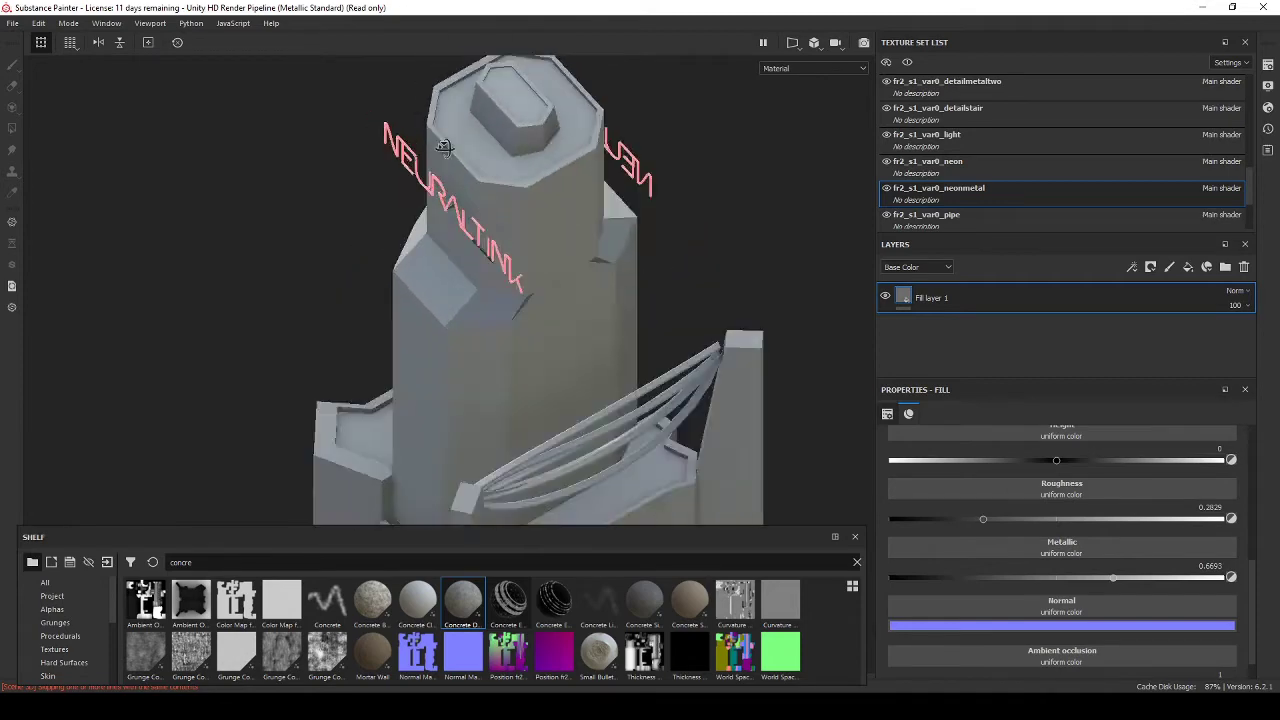
key("ctrl+s")
Step: Save the project as fr2_s1_var0 and add a folder named main in the concrete texture set
type("fr")
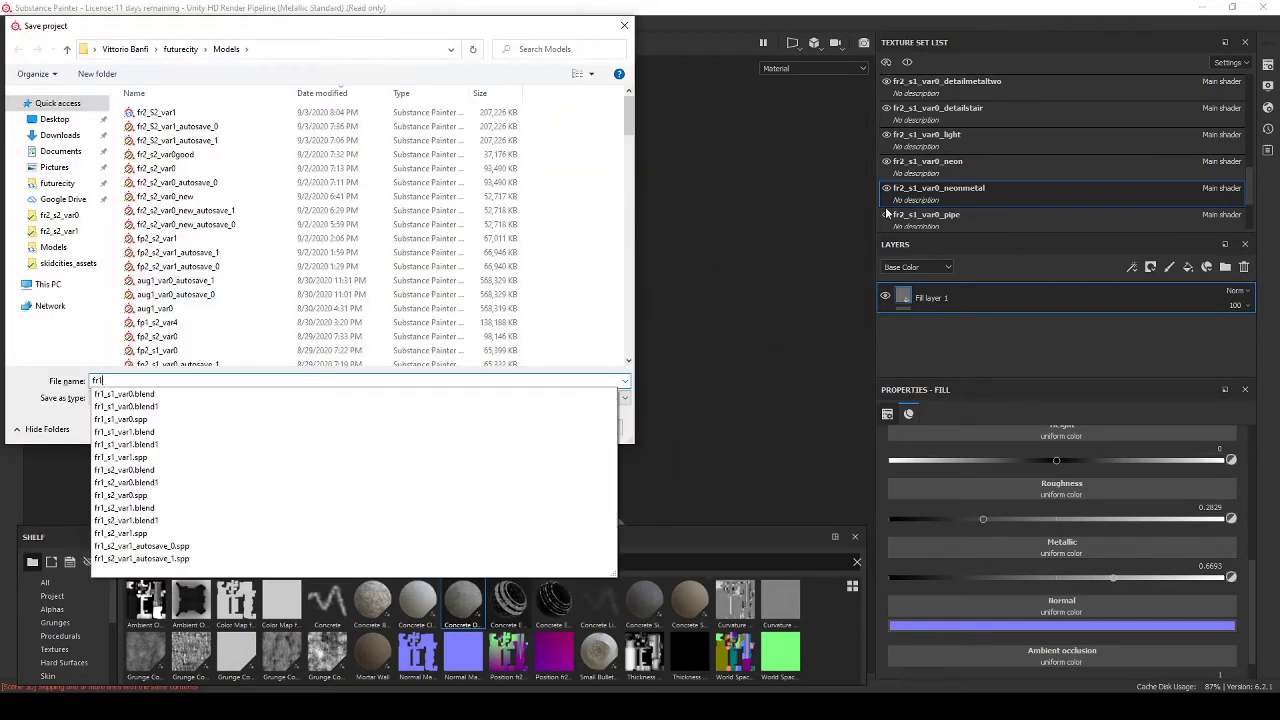
type("2_s1_")
key("Return")
left_click(998, 160)
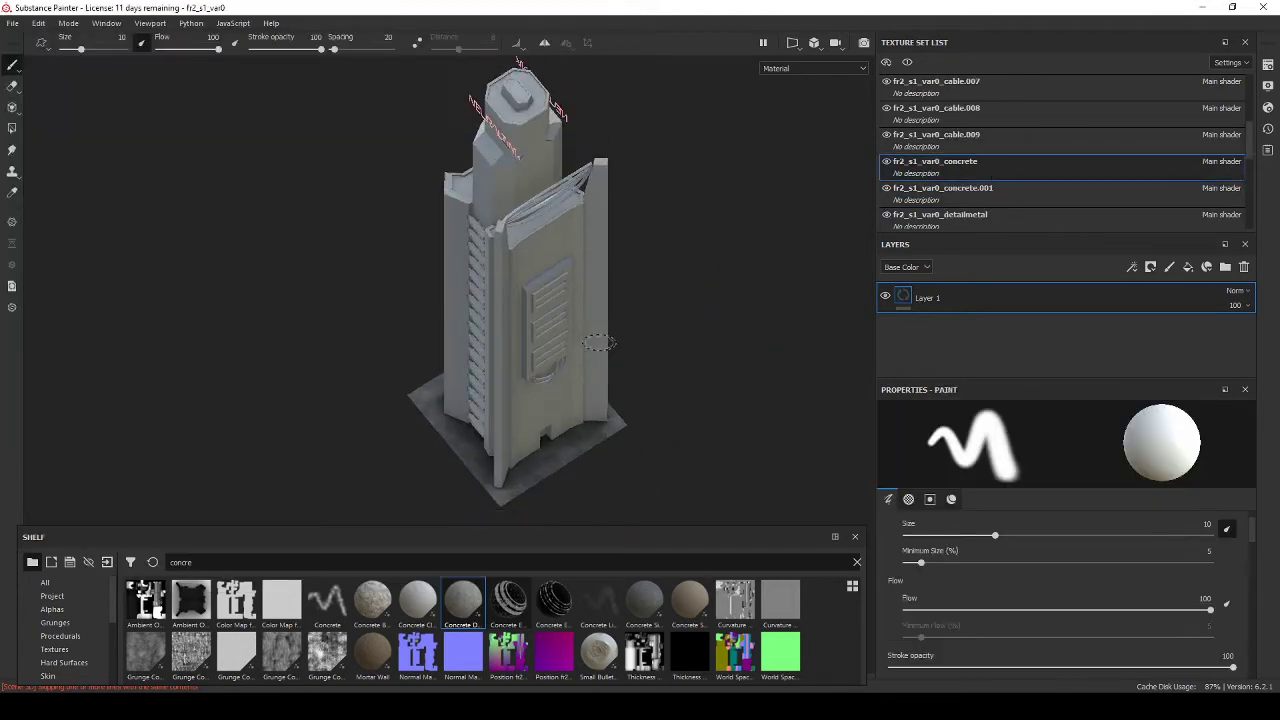
left_click(1225, 267)
type("main")
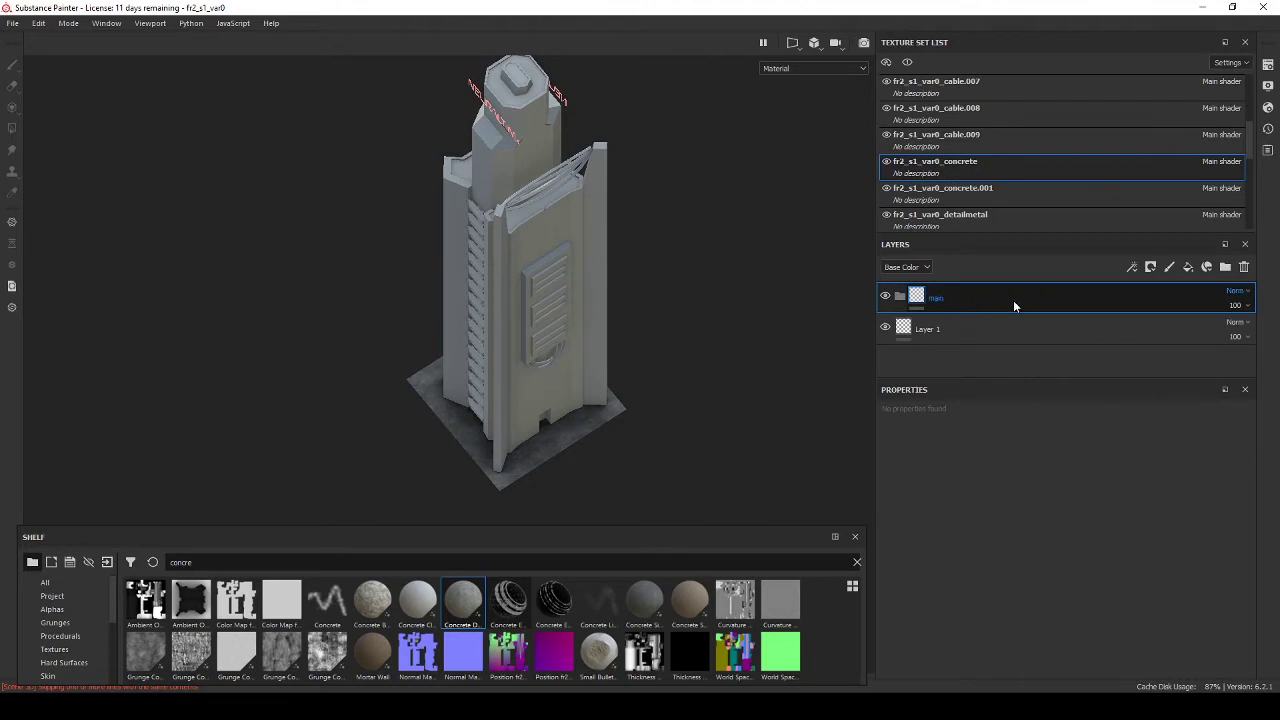
Step: Instantiate the main folder across texture sets and nest a new reddish fill layer inside it
right_click(1013, 300)
left_click(1148, 283)
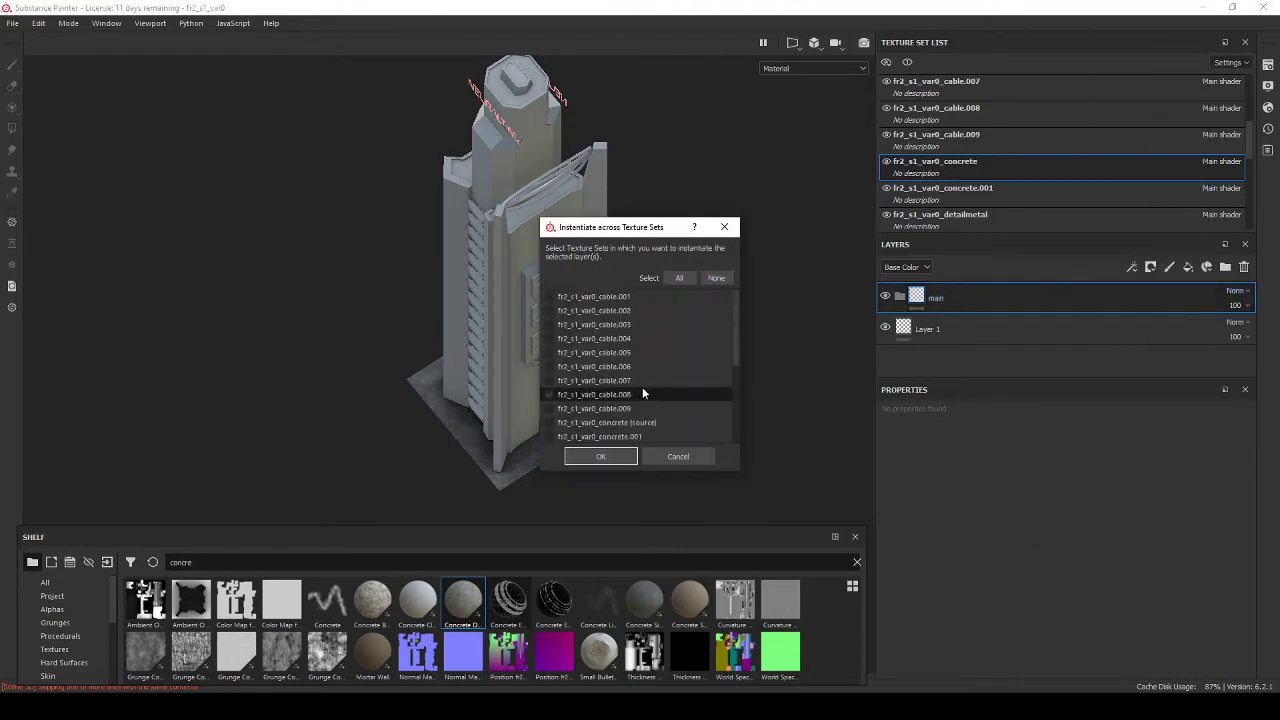
left_click(600, 456)
left_click(1188, 267)
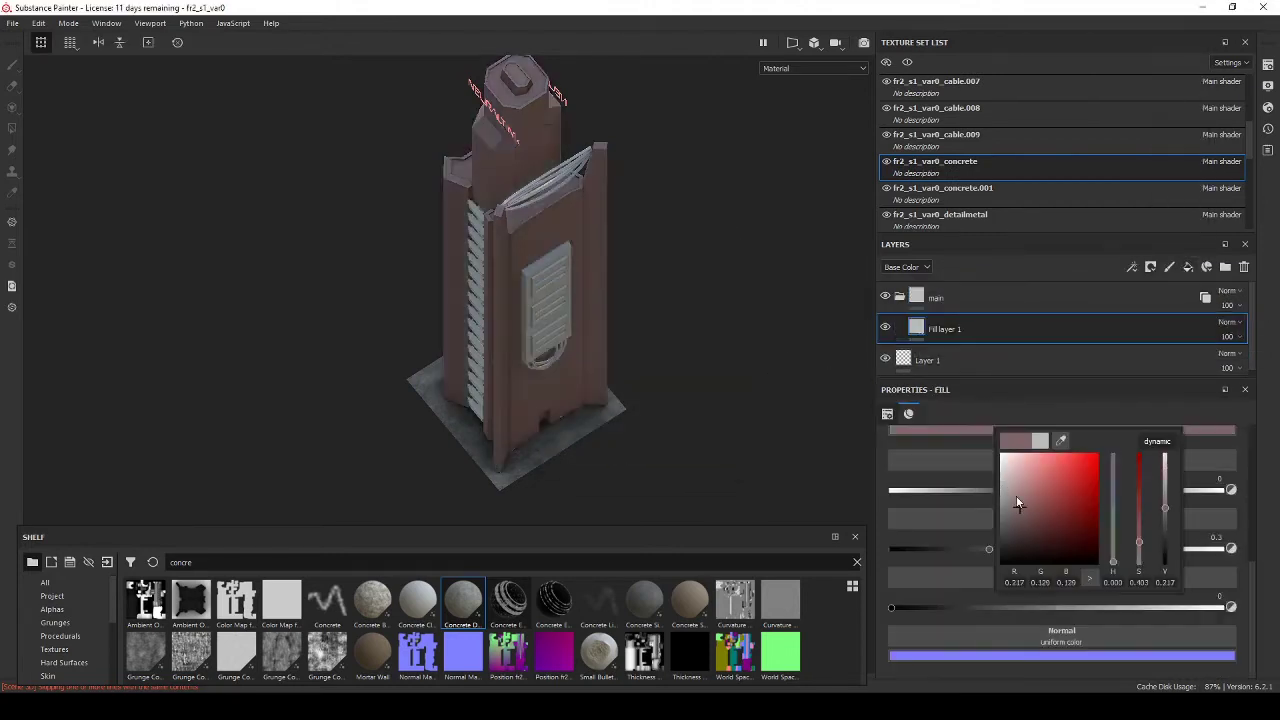
mouse_move(300, 294)
left_mouse_down("alt")
mouse_move(718, 372)
mouse_move(575, 324)
mouse_move(557, 288)
left_mouse_up("alt")
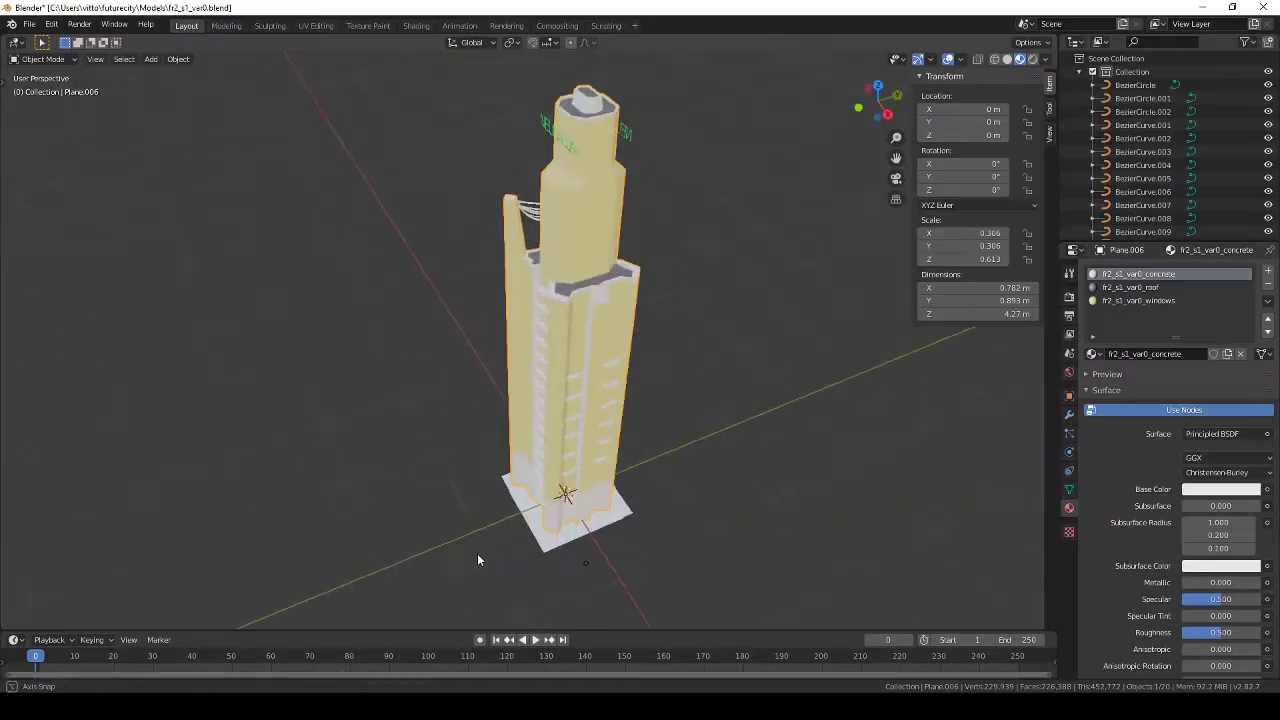
Step: Inspect the tower mesh in Edit Mode with vertex selection, then return to Object Mode
key("Tab")
scroll(477, 560, "up", 5)
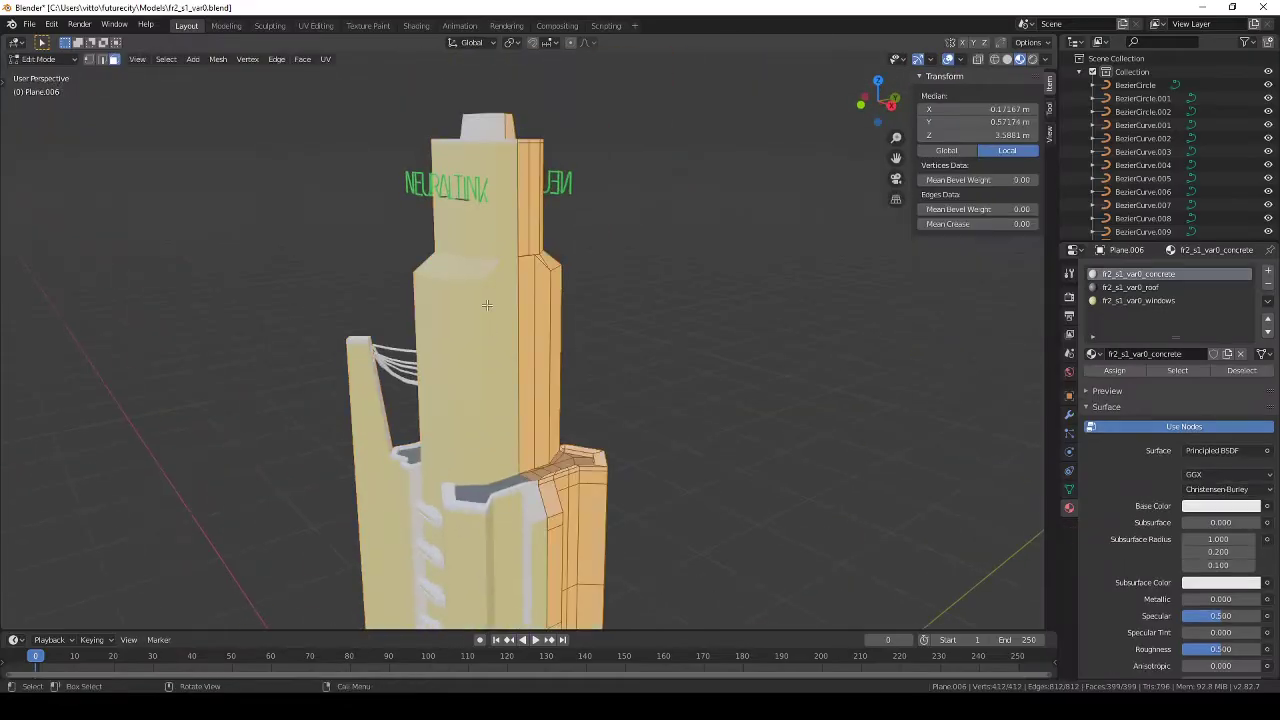
mouse_move(477, 560)
middle_mouse_down()
mouse_move(581, 246)
mouse_move(637, 214)
middle_mouse_up()
key("alt+a")
key("1")
key("Tab")
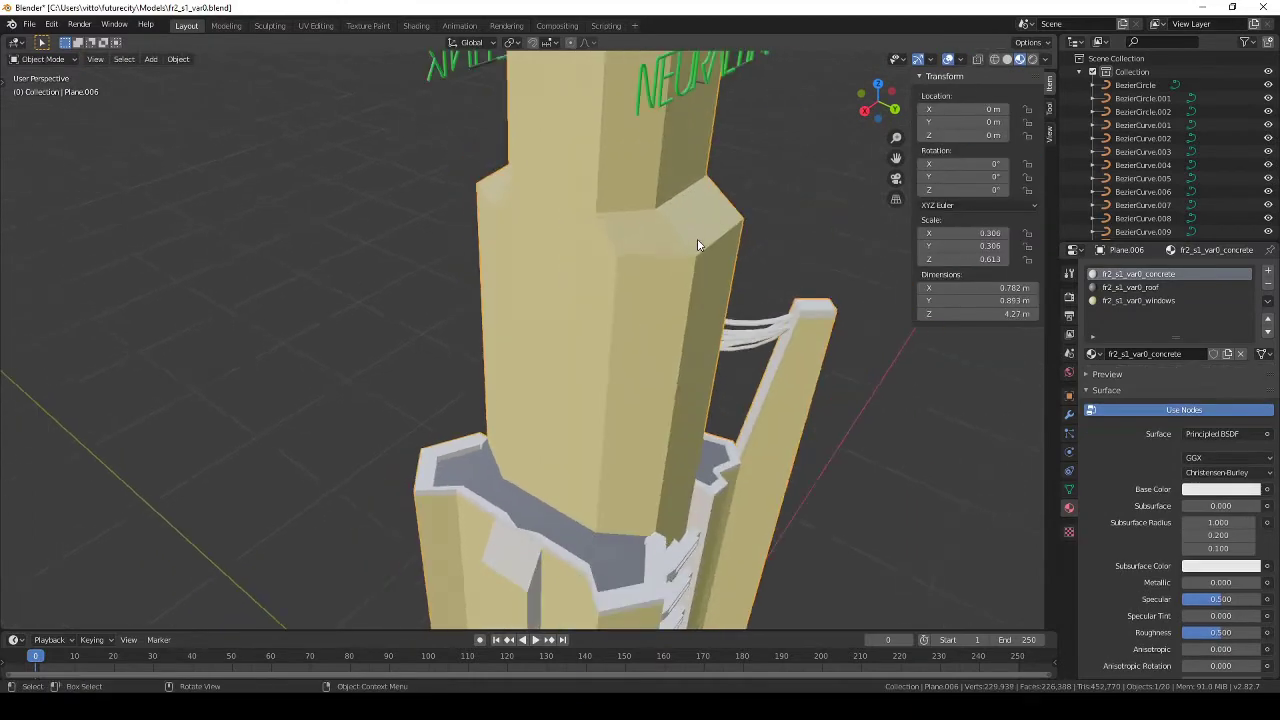
Step: Export the tower as FBX and load it as the new mesh in Substance Painter's project configuration
left_click(29, 24)
left_click(70, 183)
key("alt+Tab")
left_click(560, 270)
left_click(38, 23)
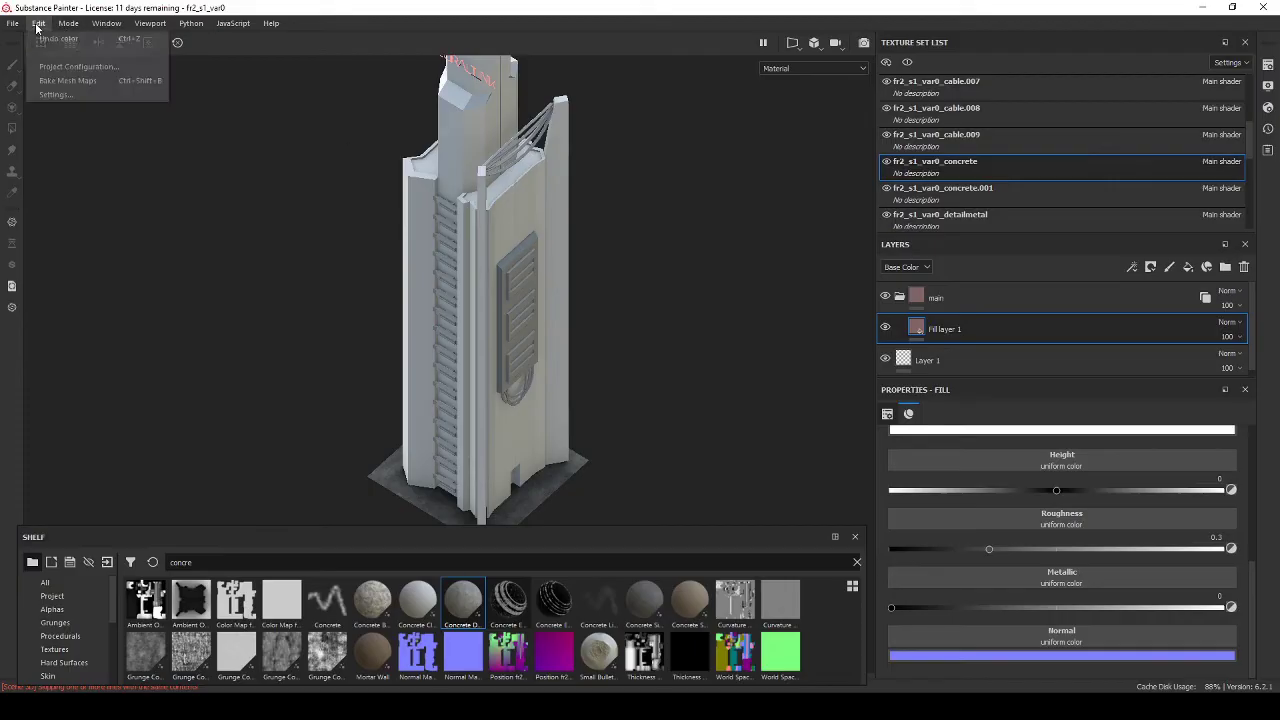
left_click(70, 40)
double_click(680, 335)
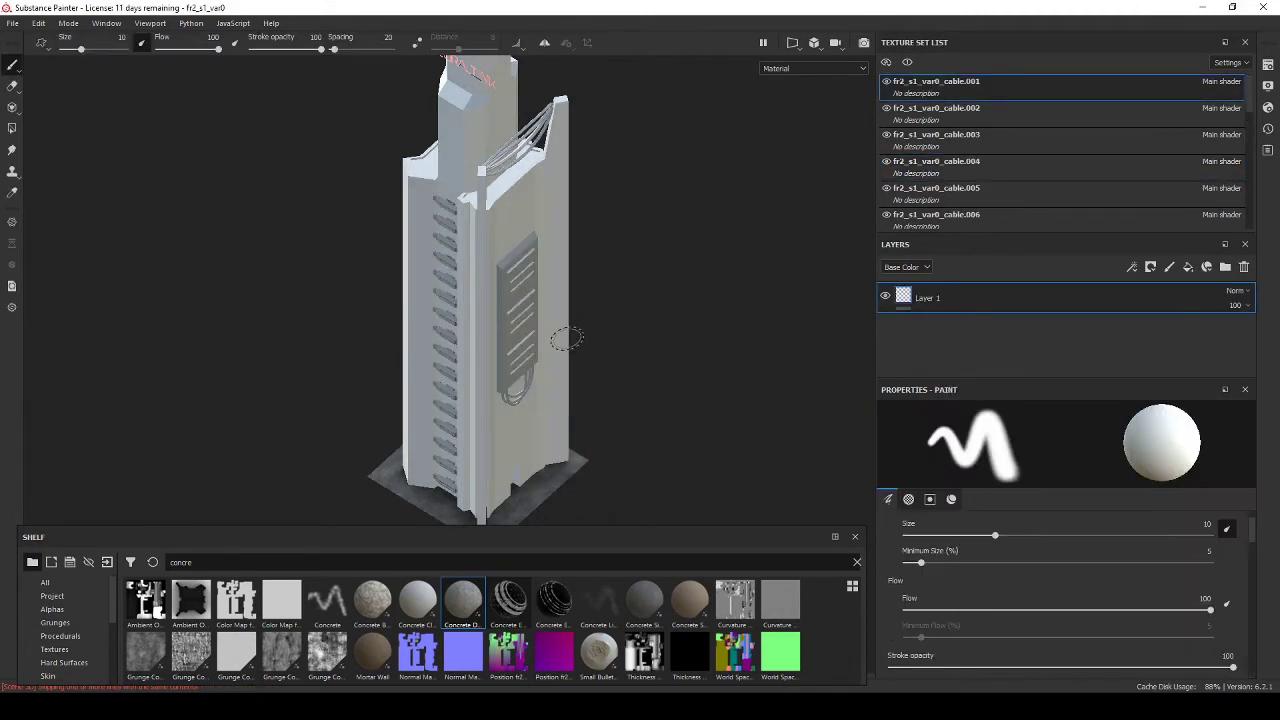
scroll(414, 347, "up", 3)
scroll(414, 347, "up", 5)
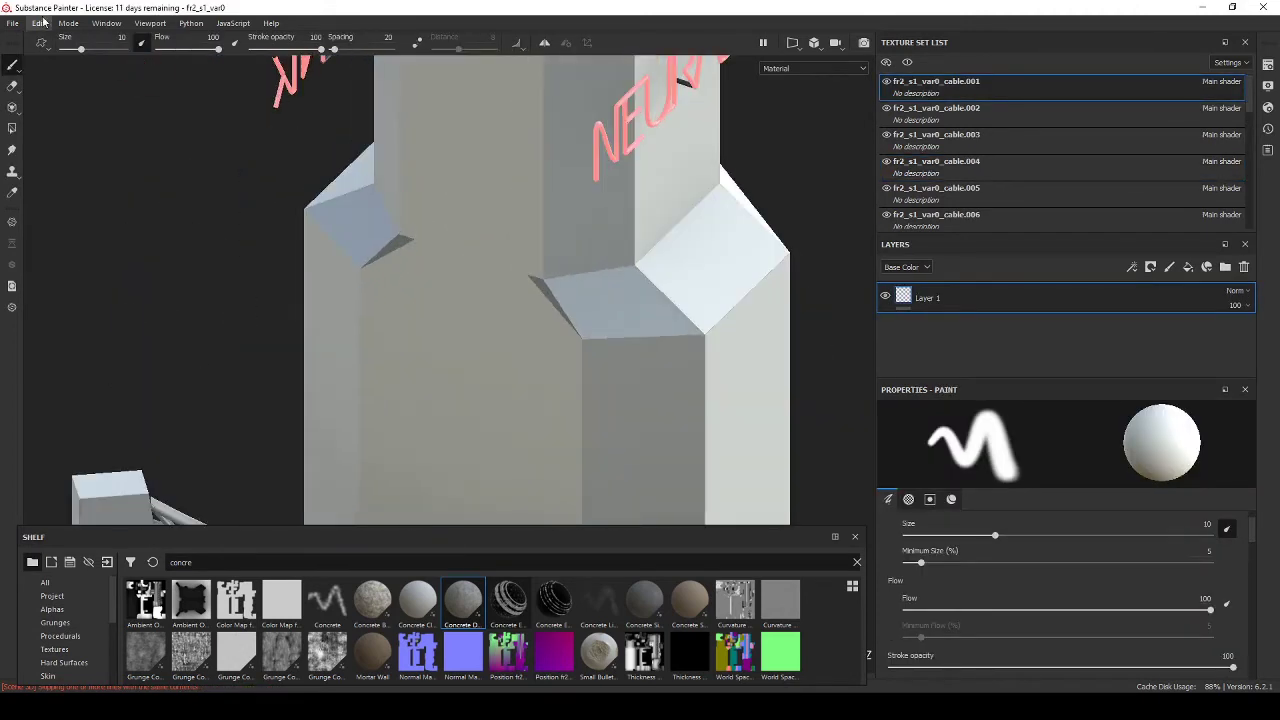
left_click(770, 552)
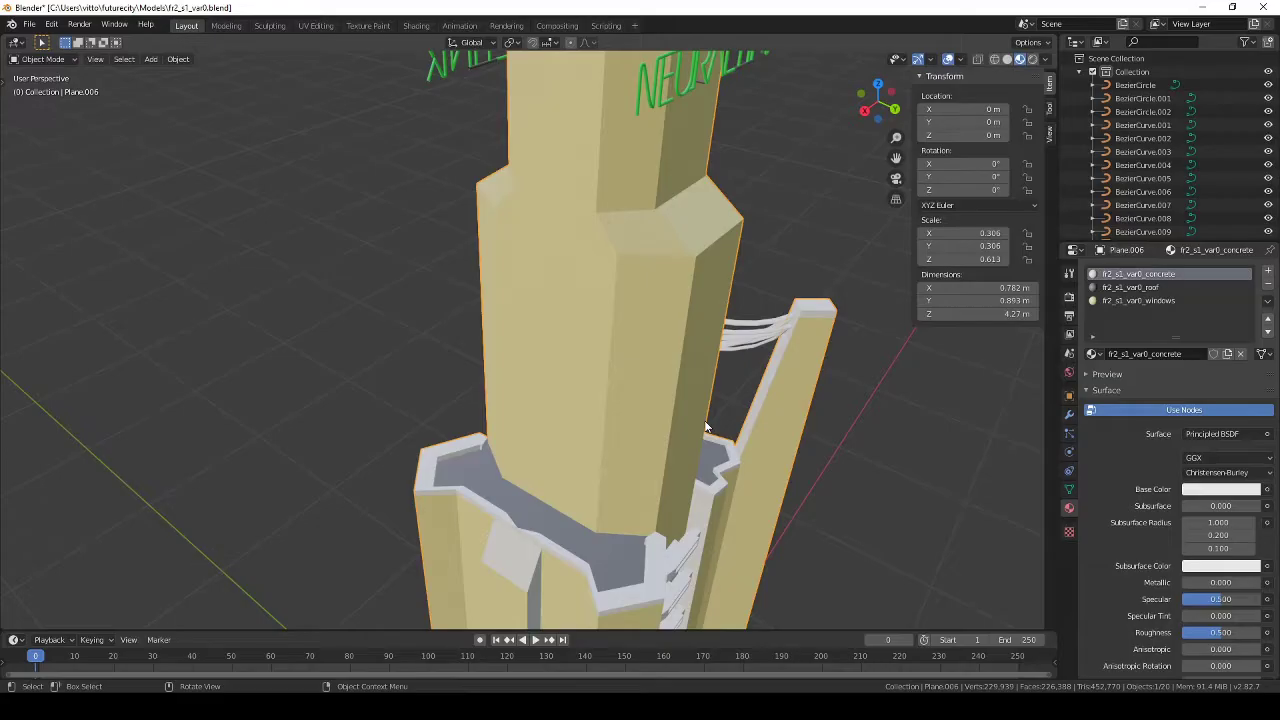
Step: Slide the notch-corner vertices to close the crown gap, then save the Blender file
left_click(510, 181)
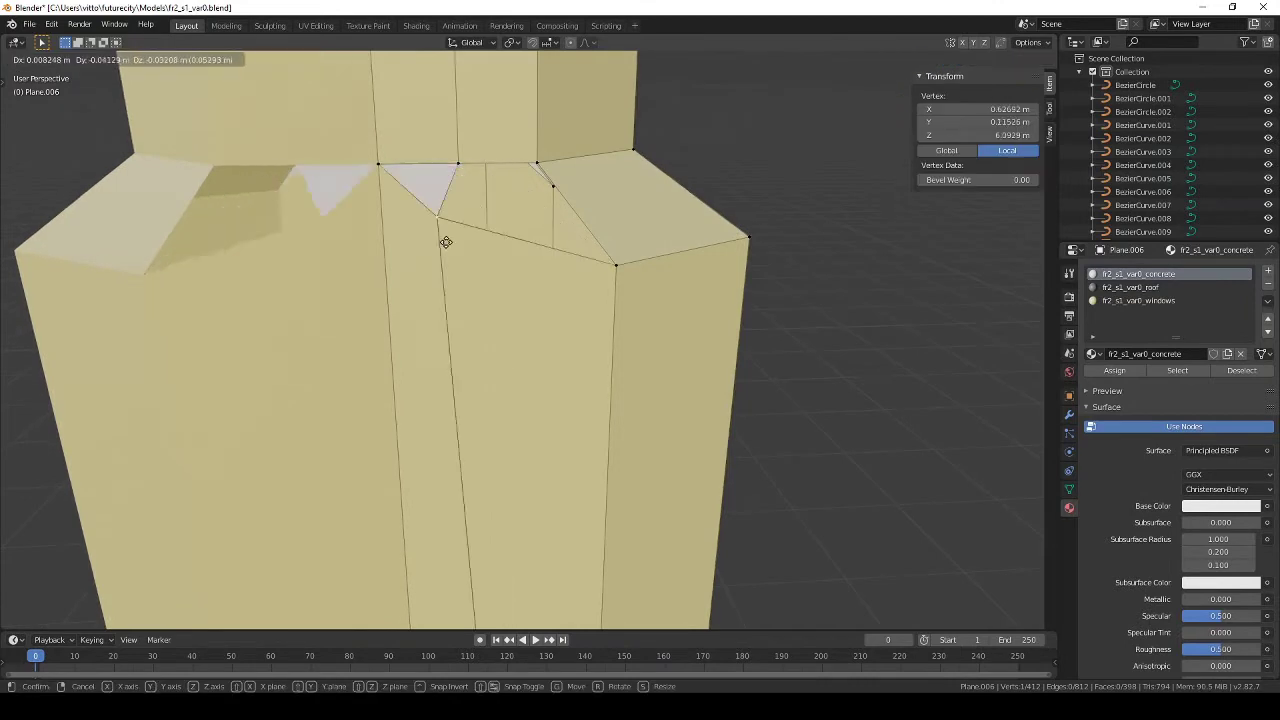
middle_click_drag(443, 240, 477, 265)
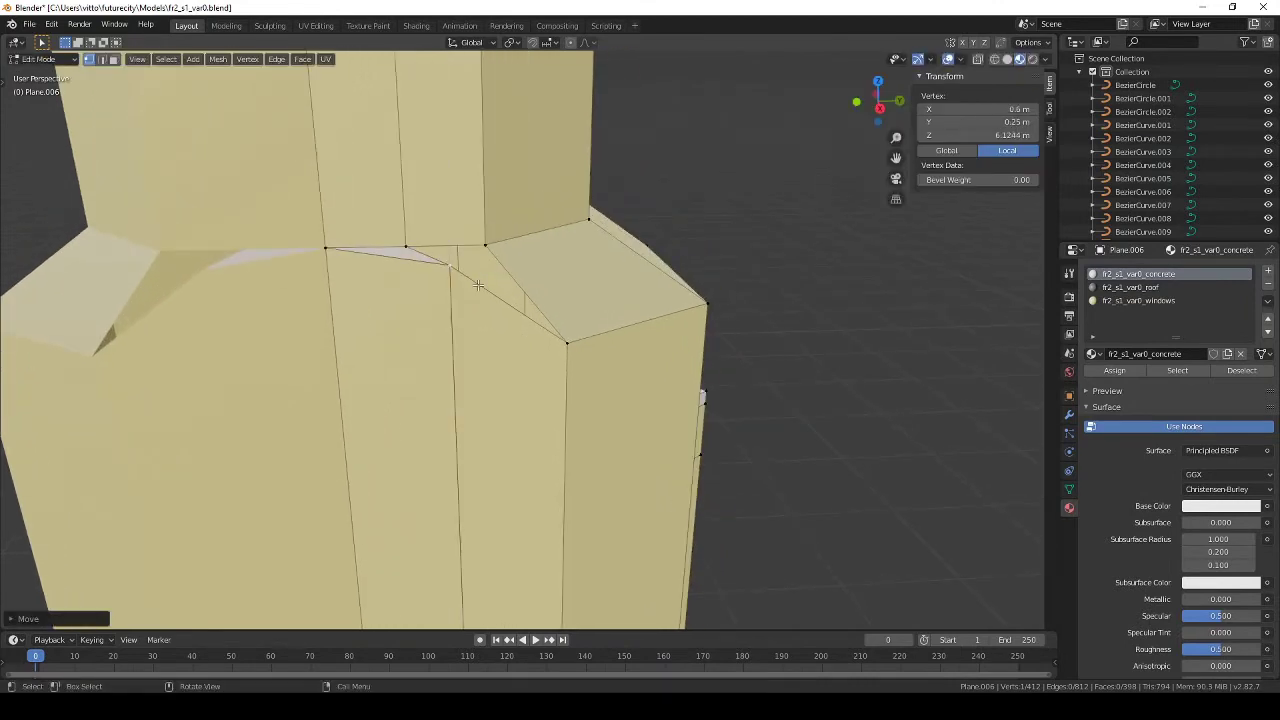
left_click_drag(478, 240, 462, 254)
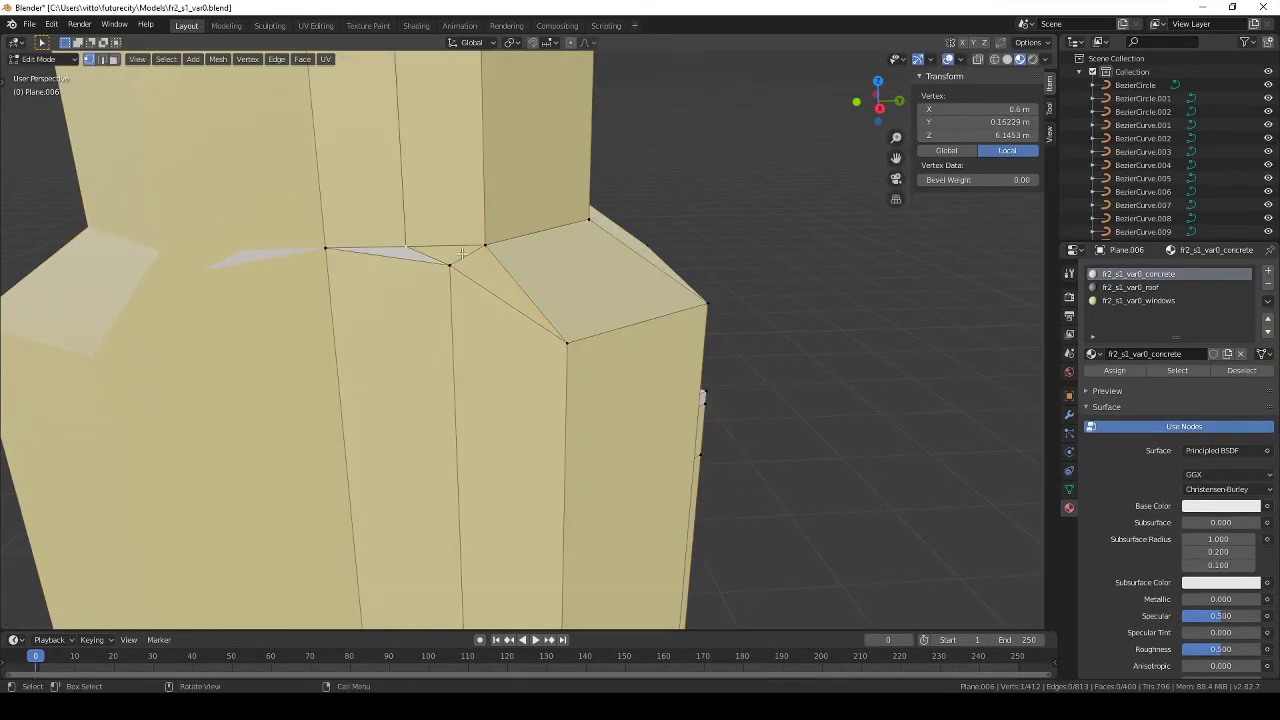
left_click(397, 238)
middle_click_drag(397, 238, 669, 282)
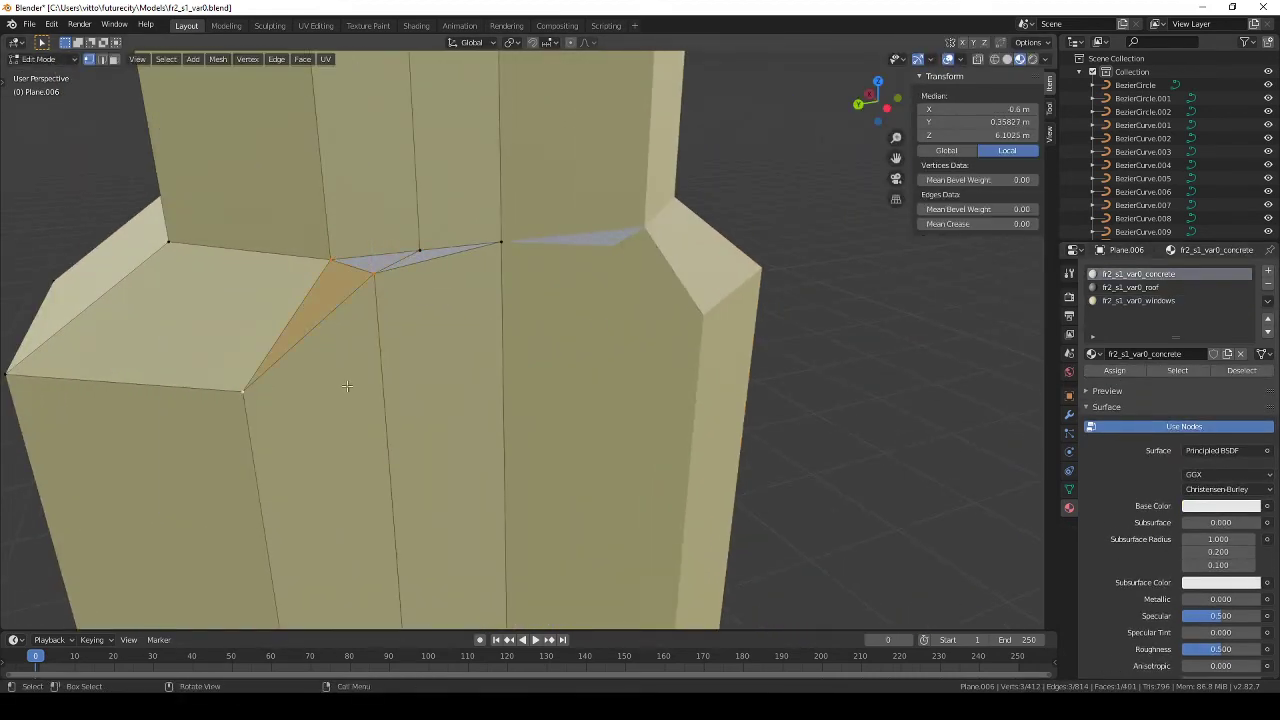
mouse_move(346, 386)
middle_mouse_down()
mouse_move(593, 327)
mouse_move(472, 348)
mouse_move(469, 374)
middle_mouse_up()
key("Tab")
key("ctrl+s")
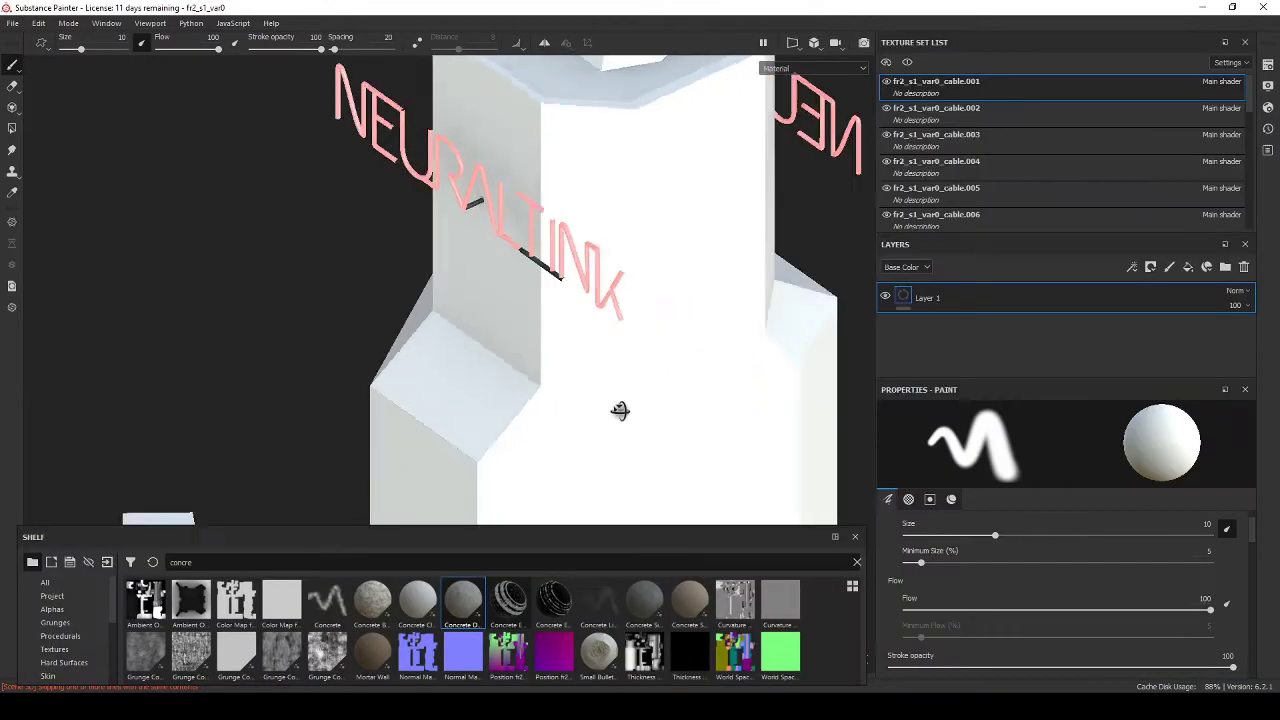
Step: Bake the selected mesh map textures for the reloaded tower
left_click(63, 80)
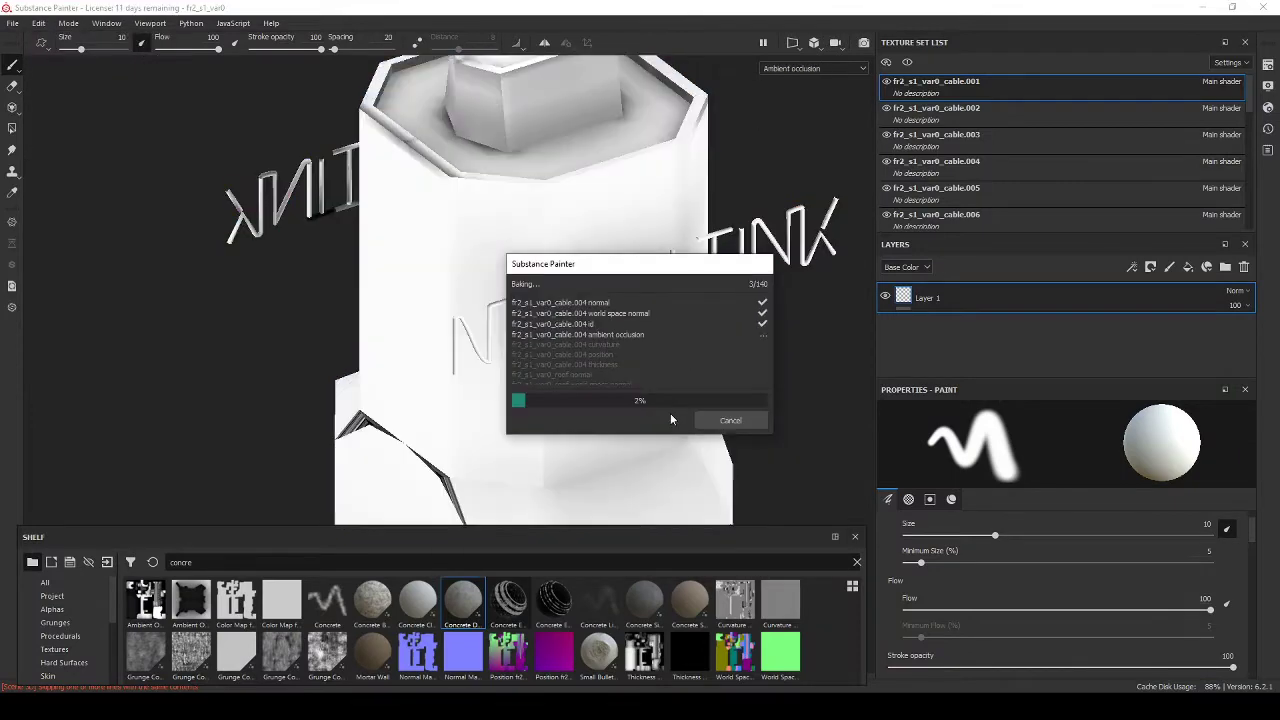
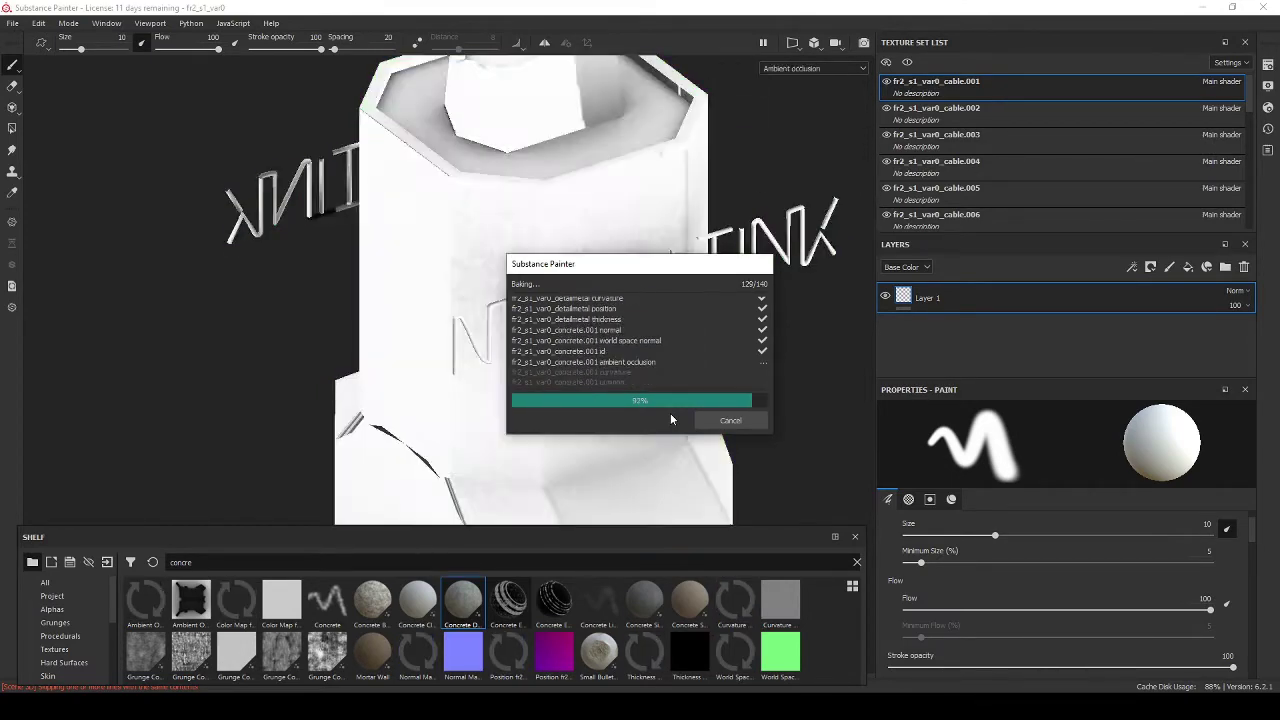
Step: Mask Fill layer 2 with a Dirt generator and lower its opacity to 53
scroll(862, 437, "down", 5)
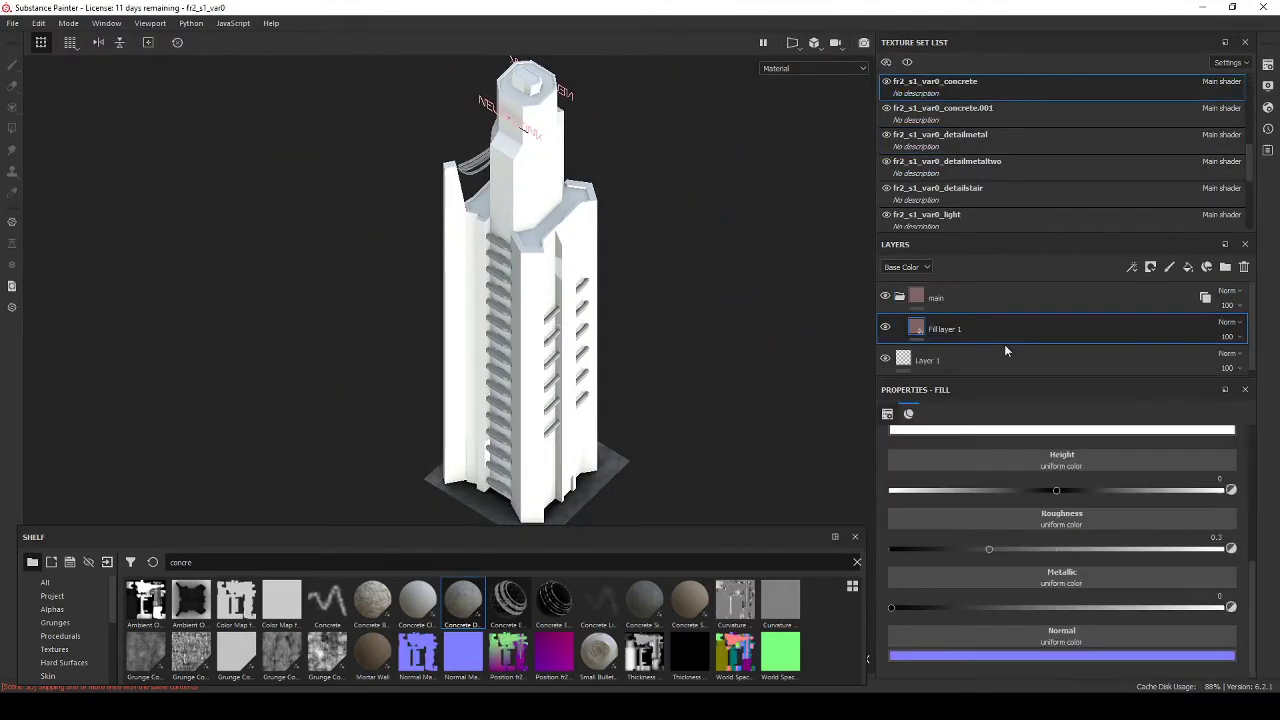
right_click(992, 325)
left_click(1043, 420)
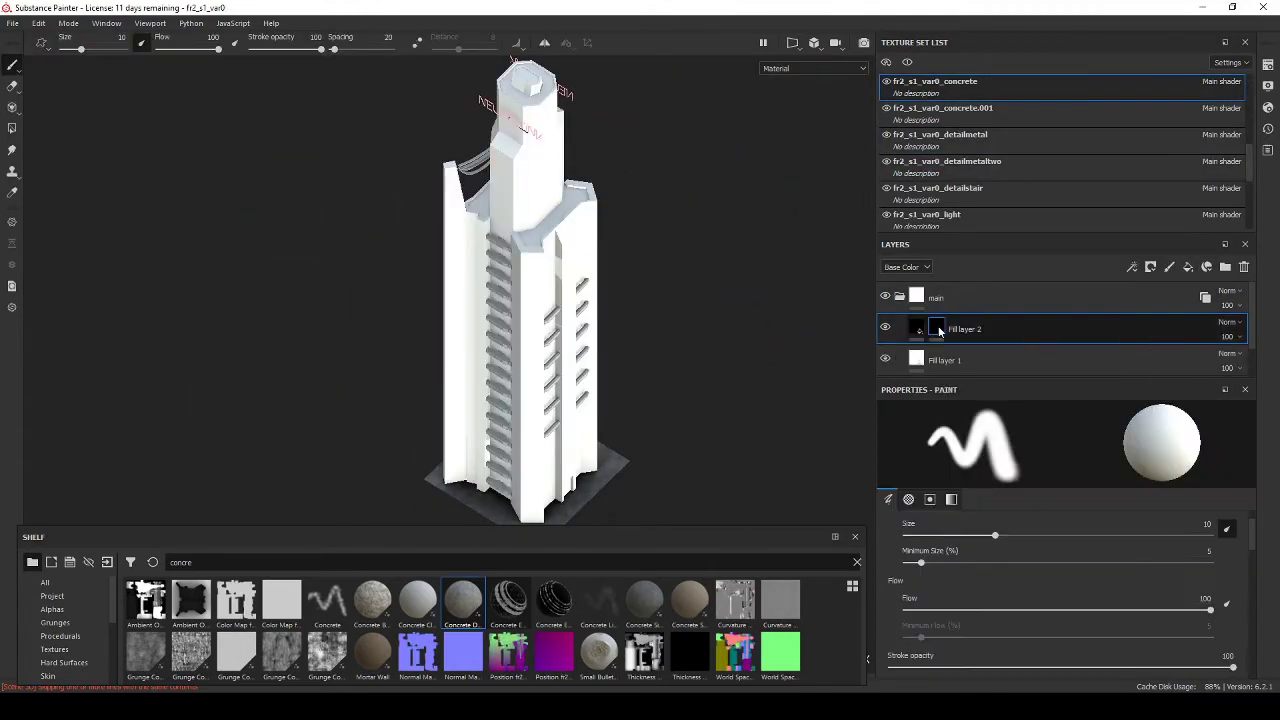
left_click(1054, 437)
left_click(622, 292)
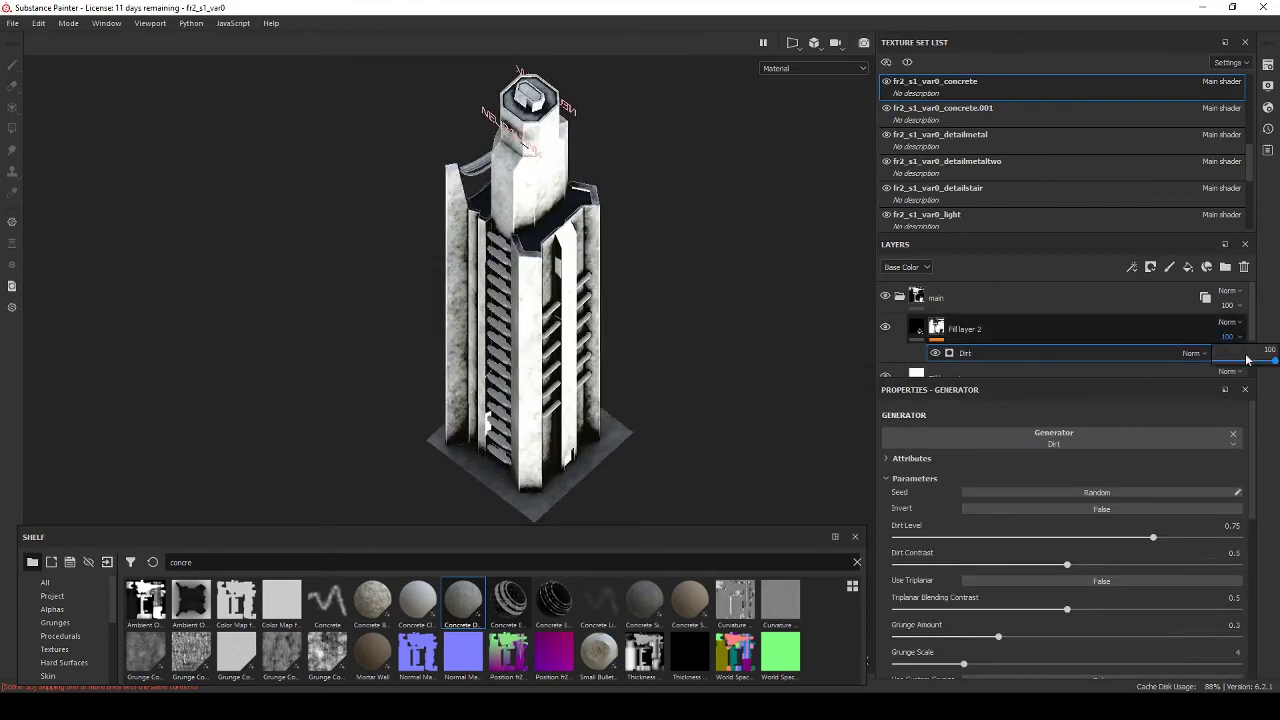
left_click_drag(1247, 360, 1215, 360)
mouse_move(457, 331)
right_mouse_down("alt")
mouse_move(386, 277)
mouse_move(623, 277)
right_mouse_up("alt")
middle_click_drag(623, 277, 555, 284, "alt")
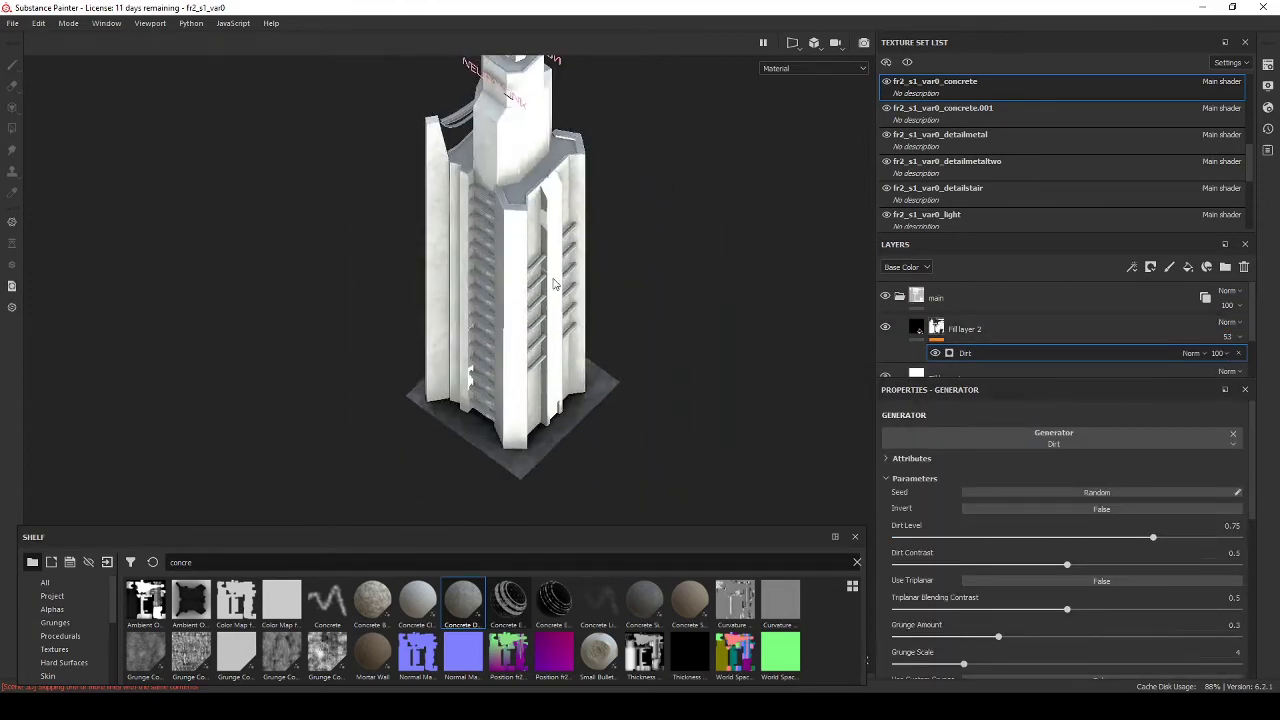
mouse_move(555, 284)
right_mouse_down("alt")
mouse_move(600, 266)
mouse_move(620, 294)
right_mouse_up("alt")
middle_click_drag(620, 294, 603, 246, "alt")
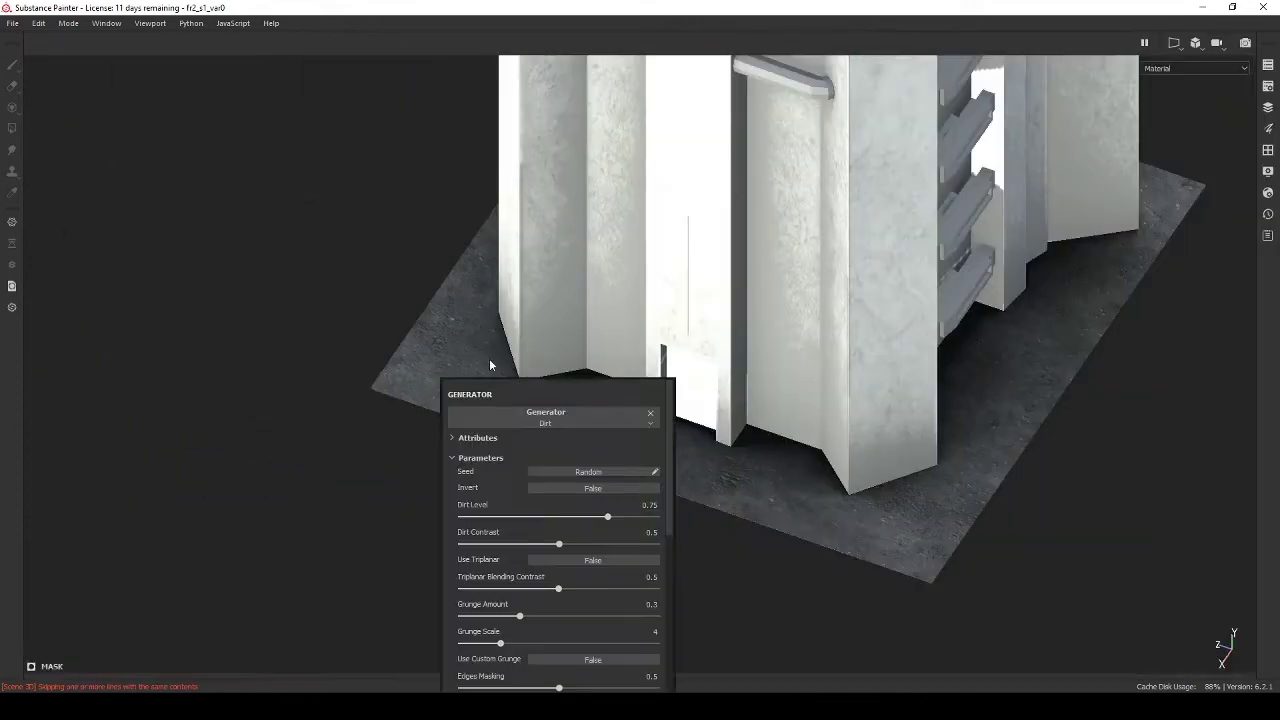
Step: Add Fill layer 3 at the top of the stack with white emissive colour
left_click(1206, 267)
left_click_drag(945, 329, 977, 290)
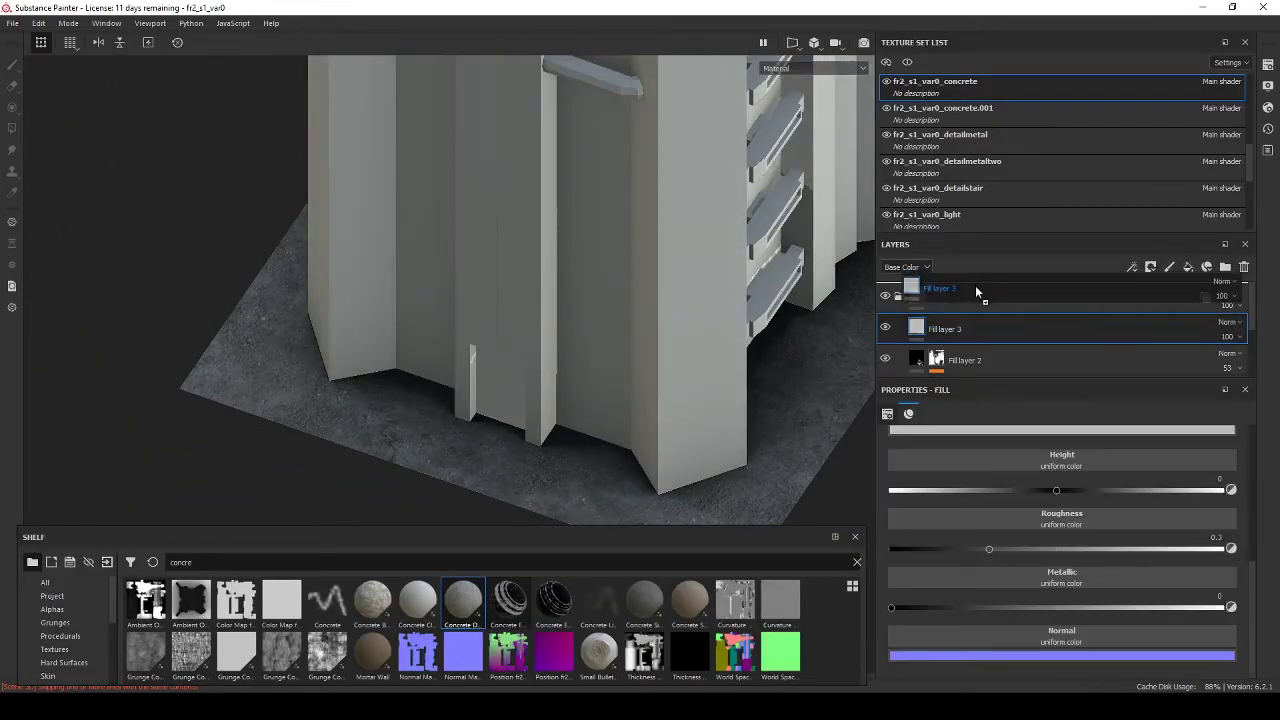
left_click(1267, 85)
left_click(920, 368)
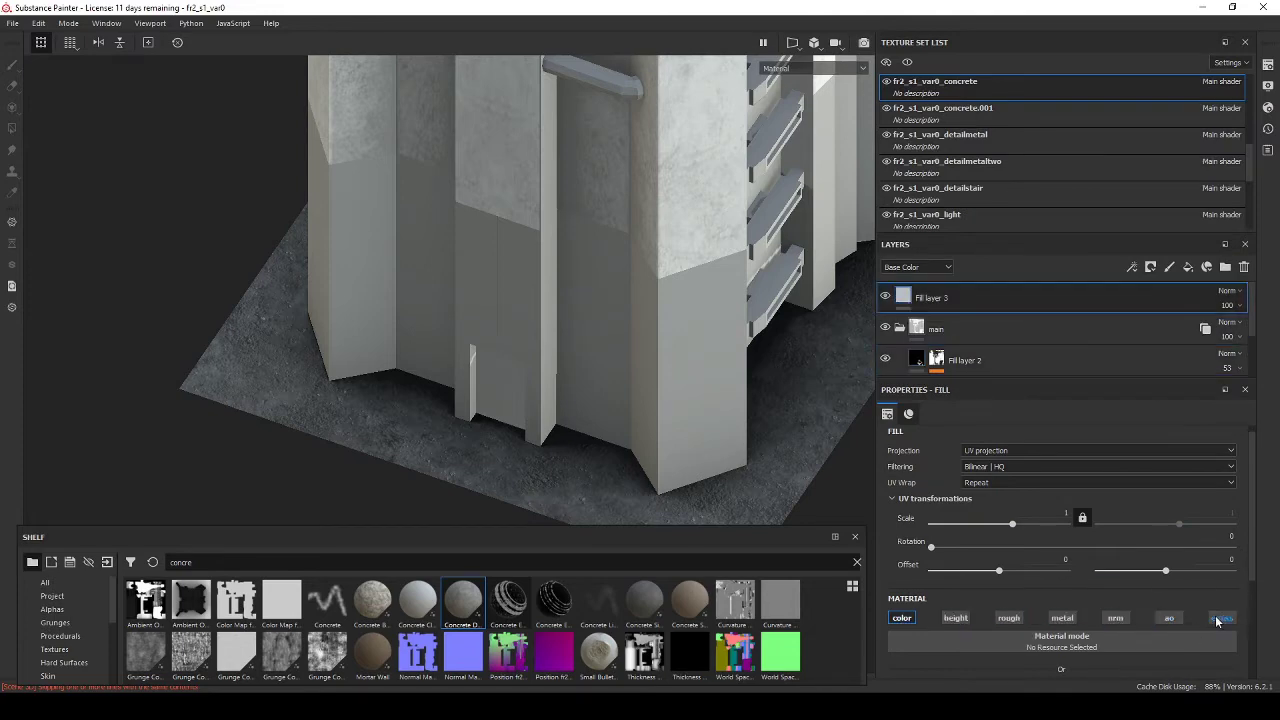
left_click(1222, 618)
left_click(1035, 440)
Step: Give Fill layer 3 a black mask and switch to Polygon Fill, facing the door wall
right_click(950, 297)
left_click(1100, 100)
left_click(12, 127)
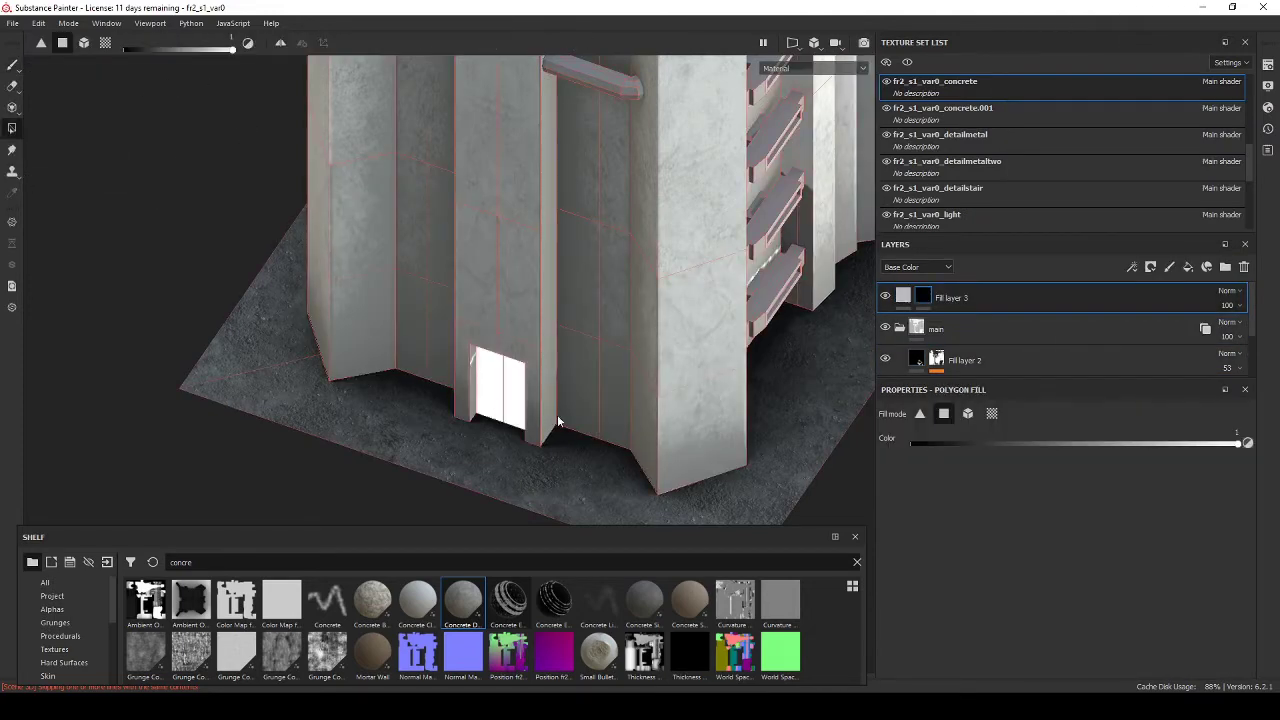
left_click_drag(557, 414, 773, 376, "alt")
scroll(510, 248, "up", 5)
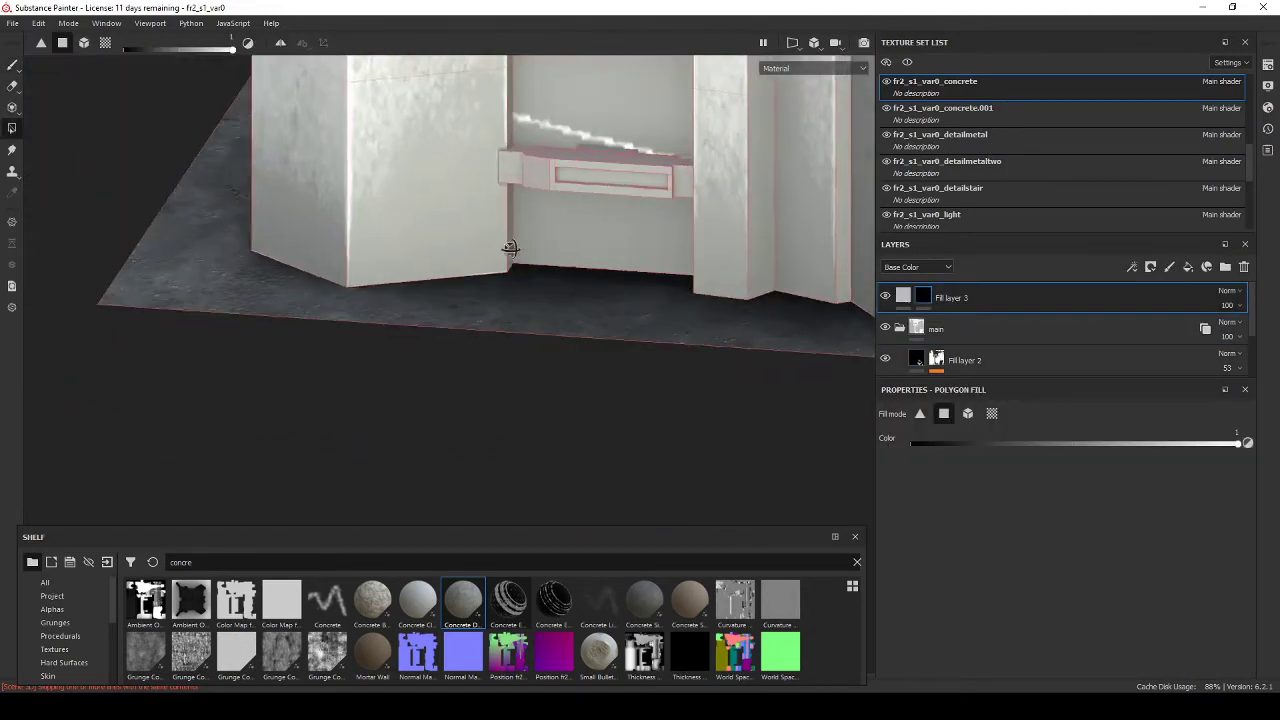
mouse_move(560, 300)
left_mouse_down("alt")
mouse_move(601, 283)
mouse_move(600, 303)
left_mouse_up("alt")
scroll(601, 283, "up", 3)
scroll(600, 303, "up", 2)
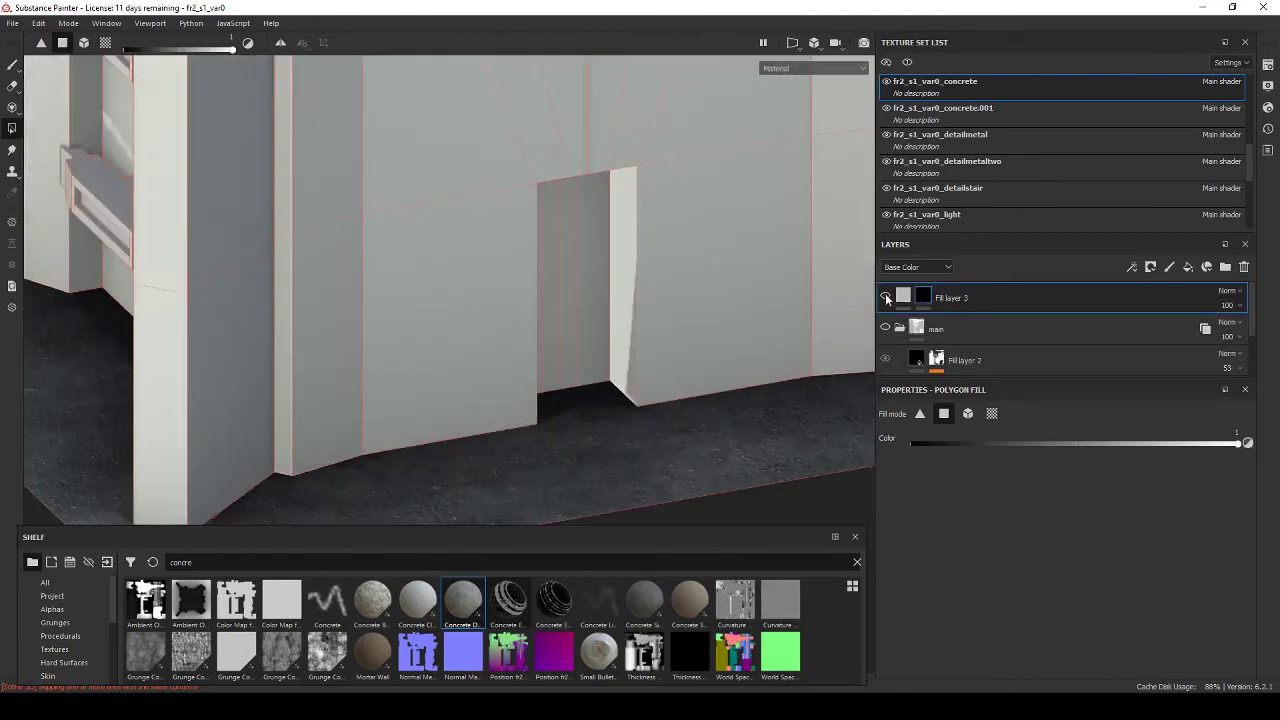
scroll(716, 292, "down", 5)
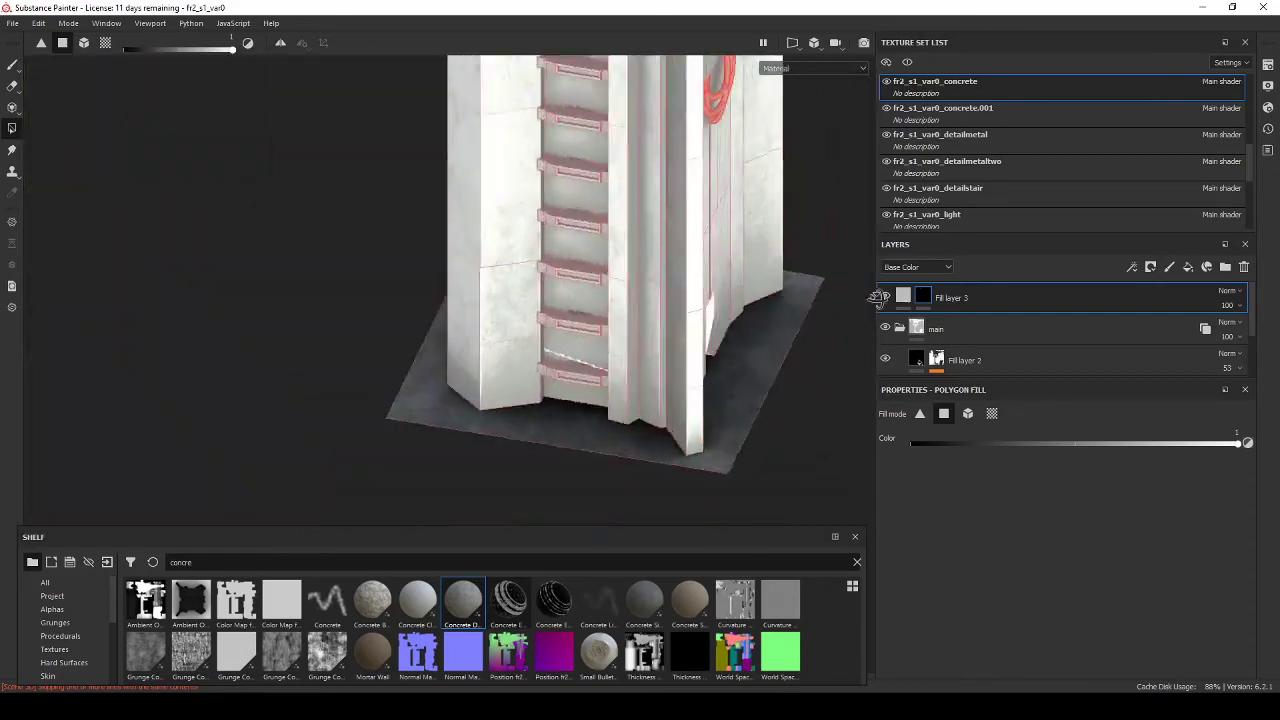
scroll(586, 300, "up", 4)
Step: In Blender, confirm the smart UV projection and save the file, then return to Substance Painter
key("alt+Tab")
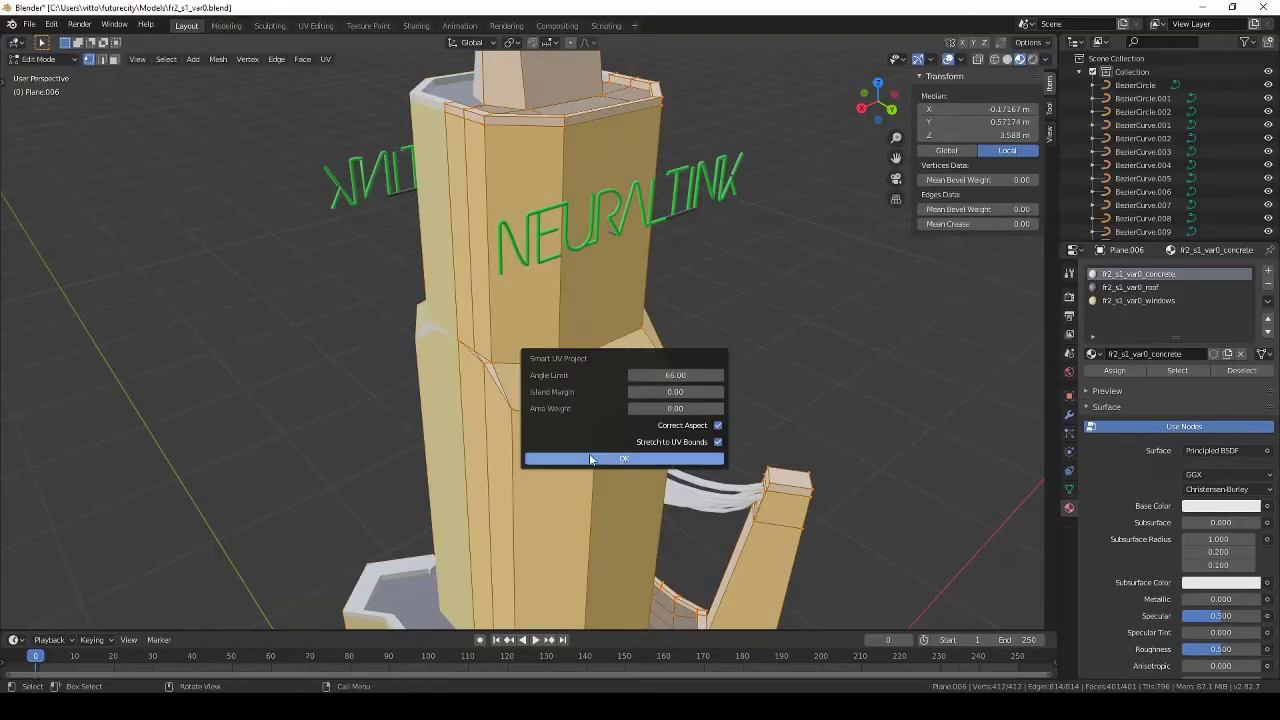
key("Tab")
key("ctrl+s")
key("alt+Tab")
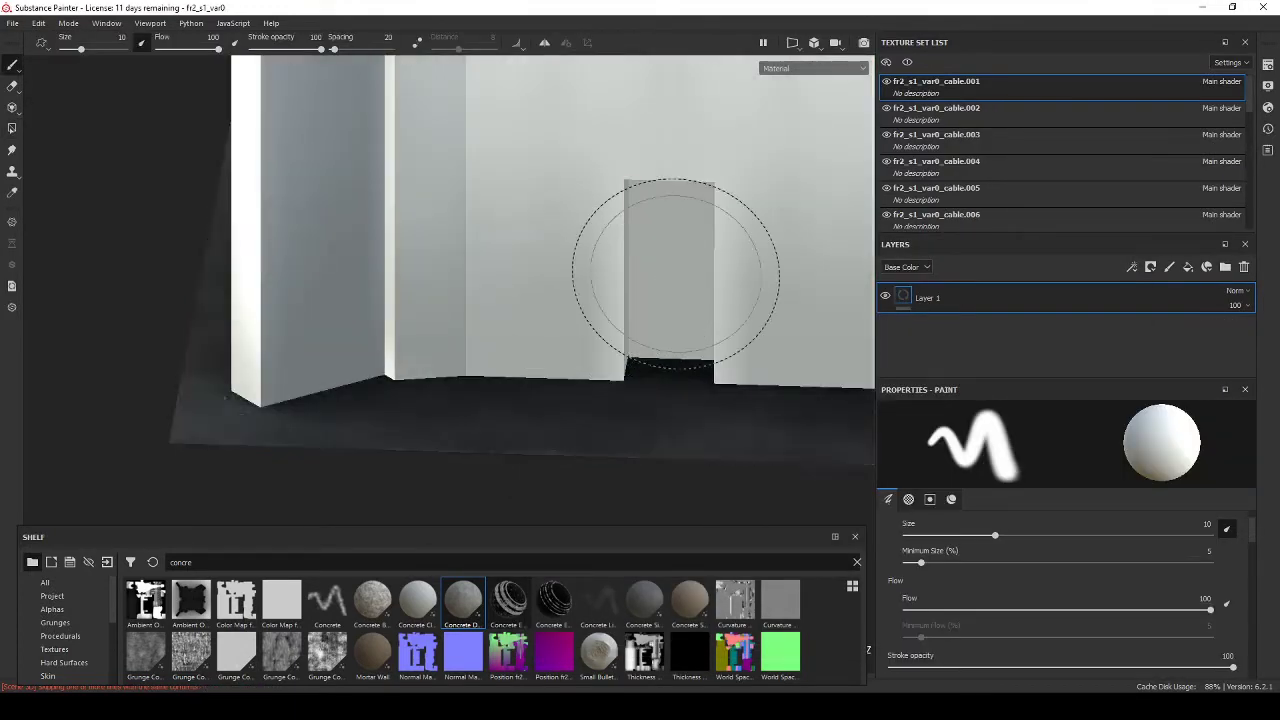
Step: Select the fr2_s1_var0_concrete texture set and Fill layer 3's mask
scroll(977, 171, "down", 2)
left_click(977, 163)
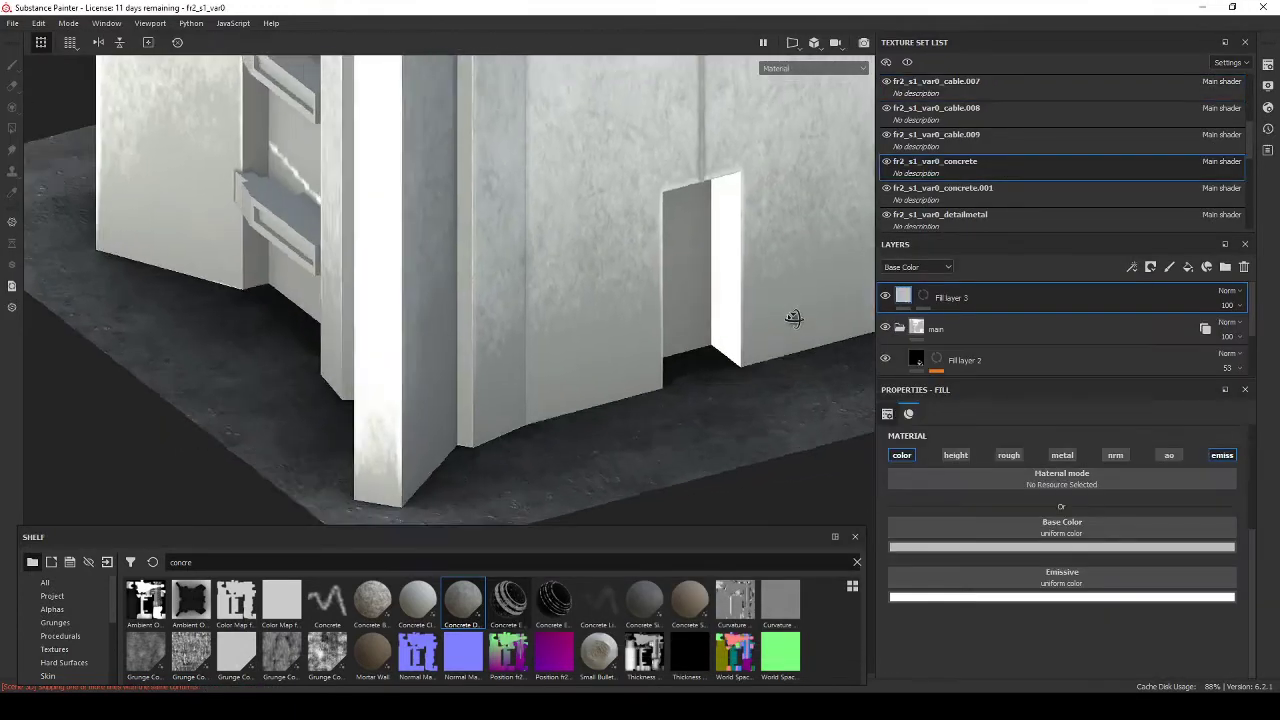
right_click(884, 298)
left_click(990, 330)
left_click_drag(711, 271, 505, 295, "alt")
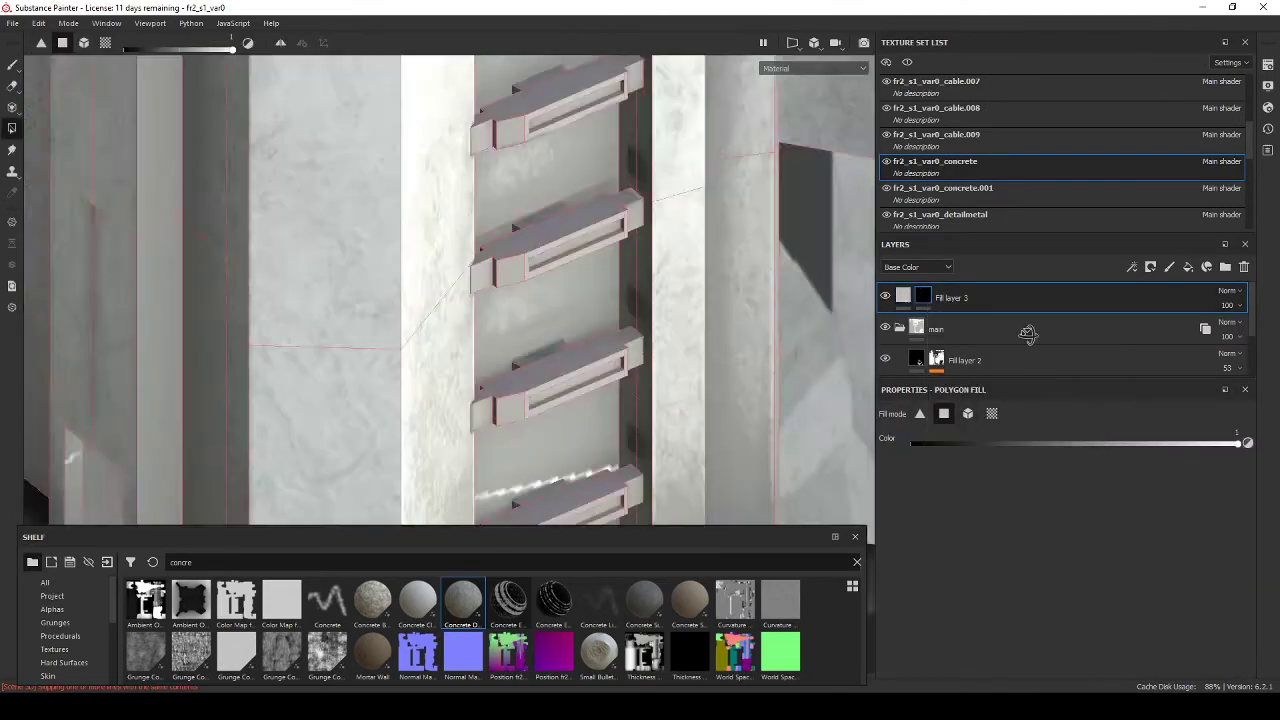
scroll(505, 295, "down", 5)
left_click_drag(506, 211, 534, 254, "alt")
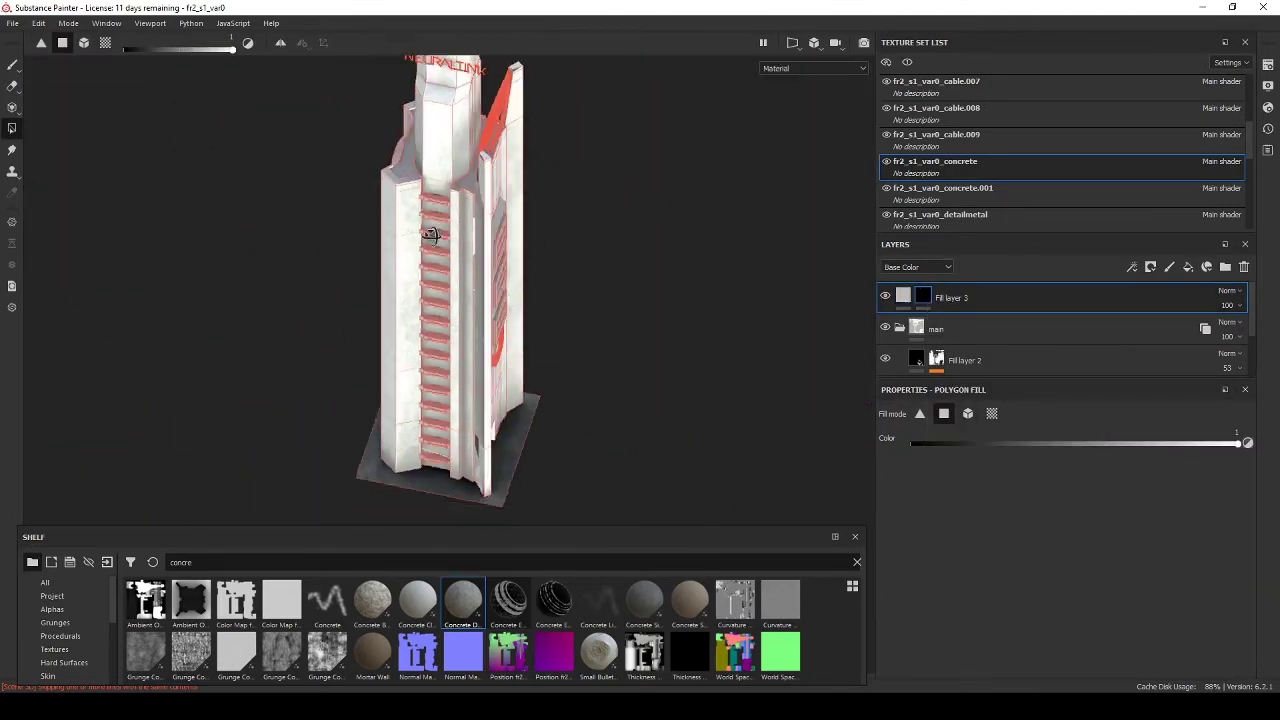
Step: Bake the selected mesh maps and let the progress window finish
left_click(40, 23)
left_click(85, 110)
left_click(787, 560)
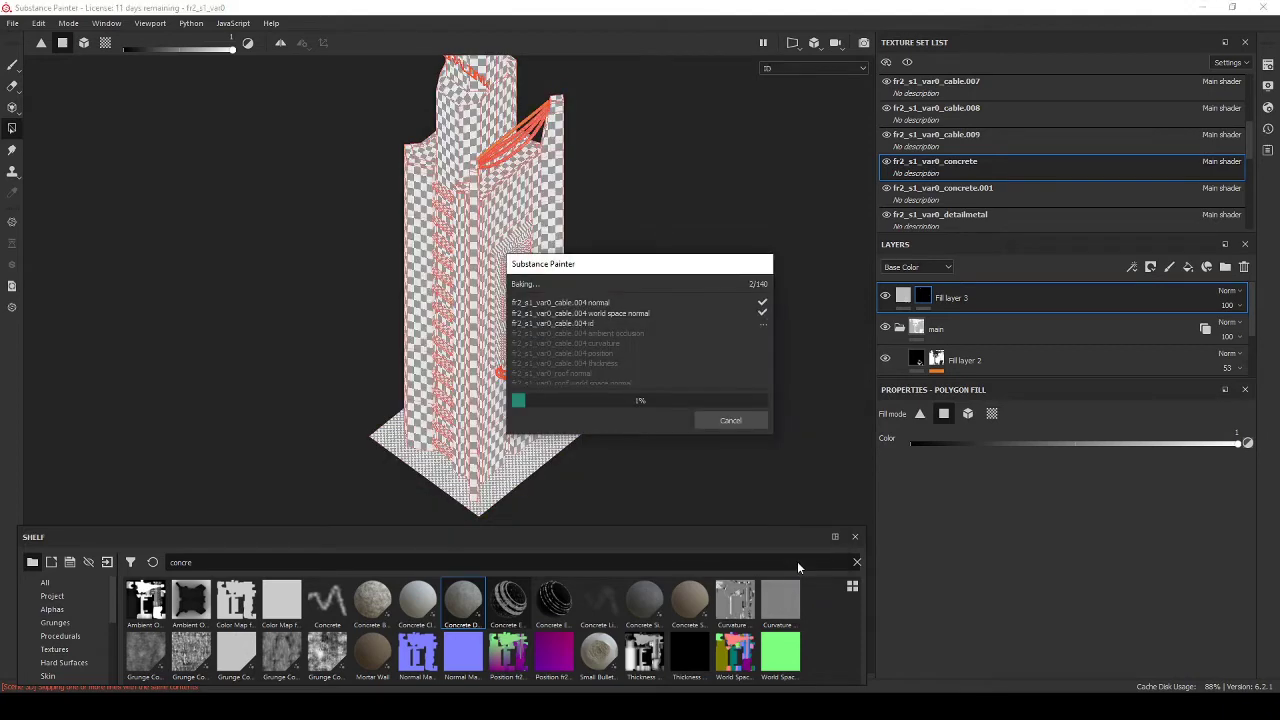
left_click_drag(689, 269, 199, 233)
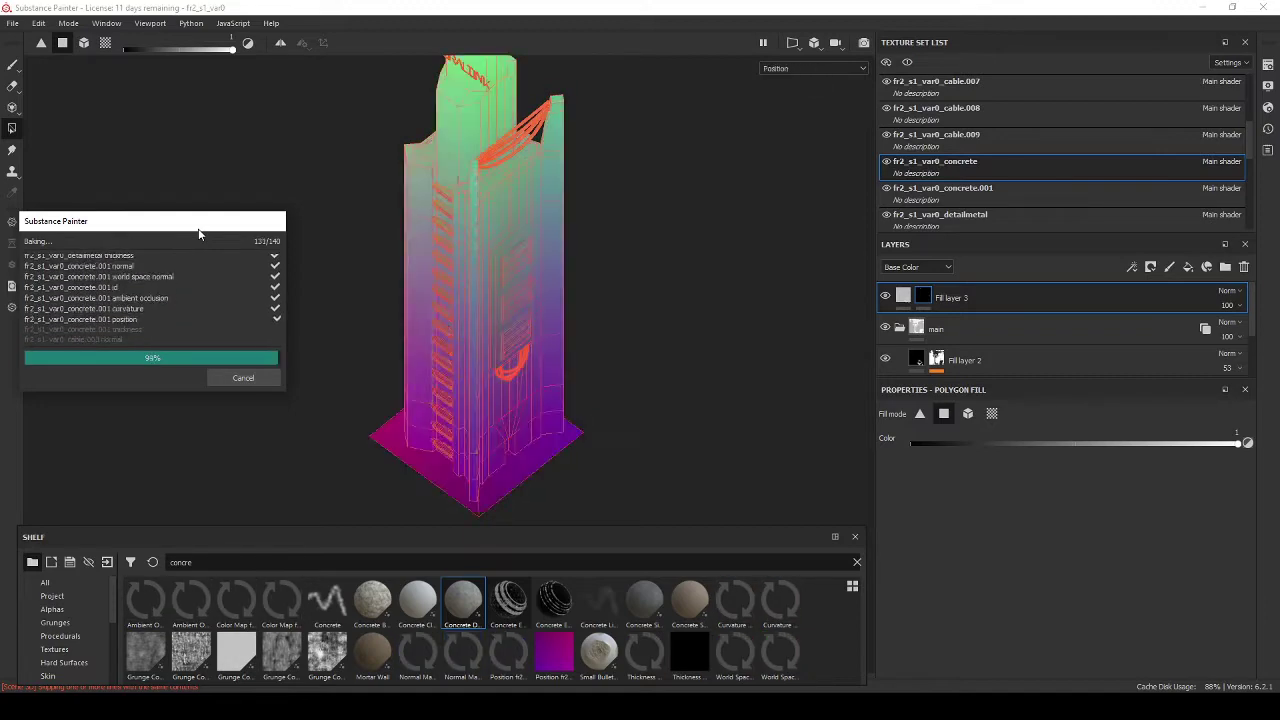
scroll(490, 380, "up", 5)
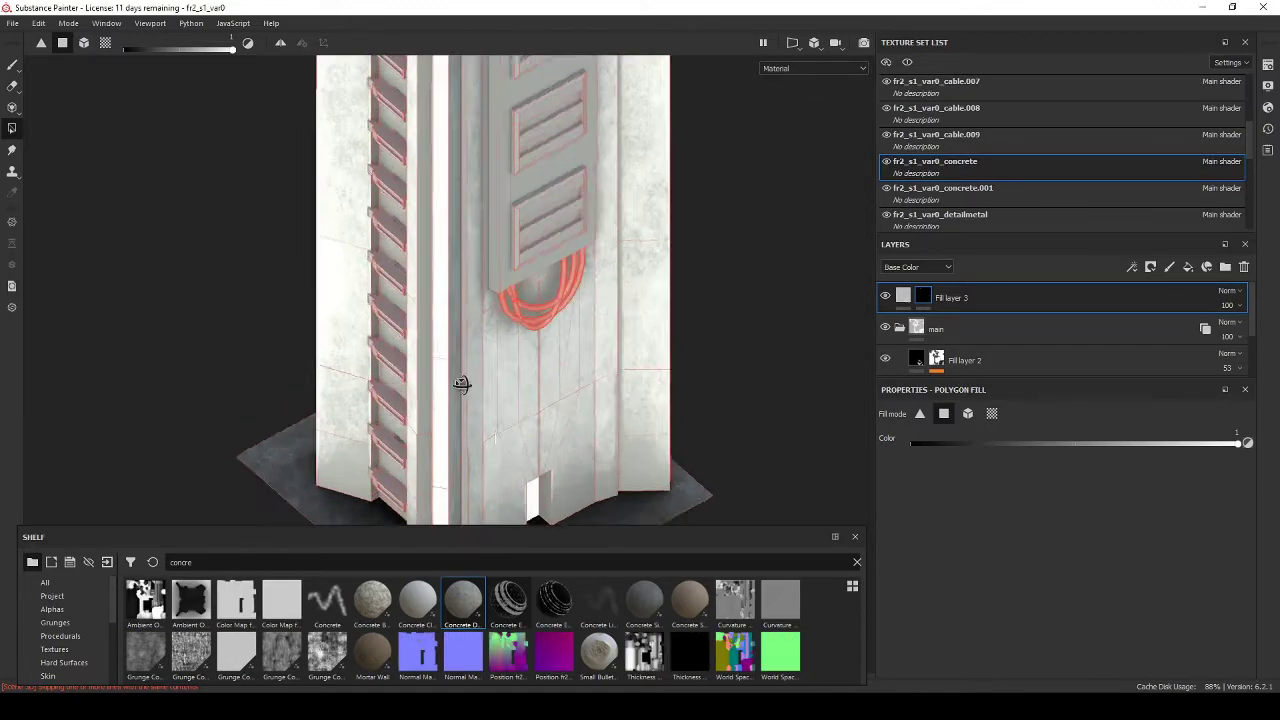
mouse_move(457, 380)
left_mouse_down("alt")
mouse_move(677, 289)
mouse_move(183, 334)
mouse_move(509, 296)
mouse_move(620, 250)
left_mouse_up("alt")
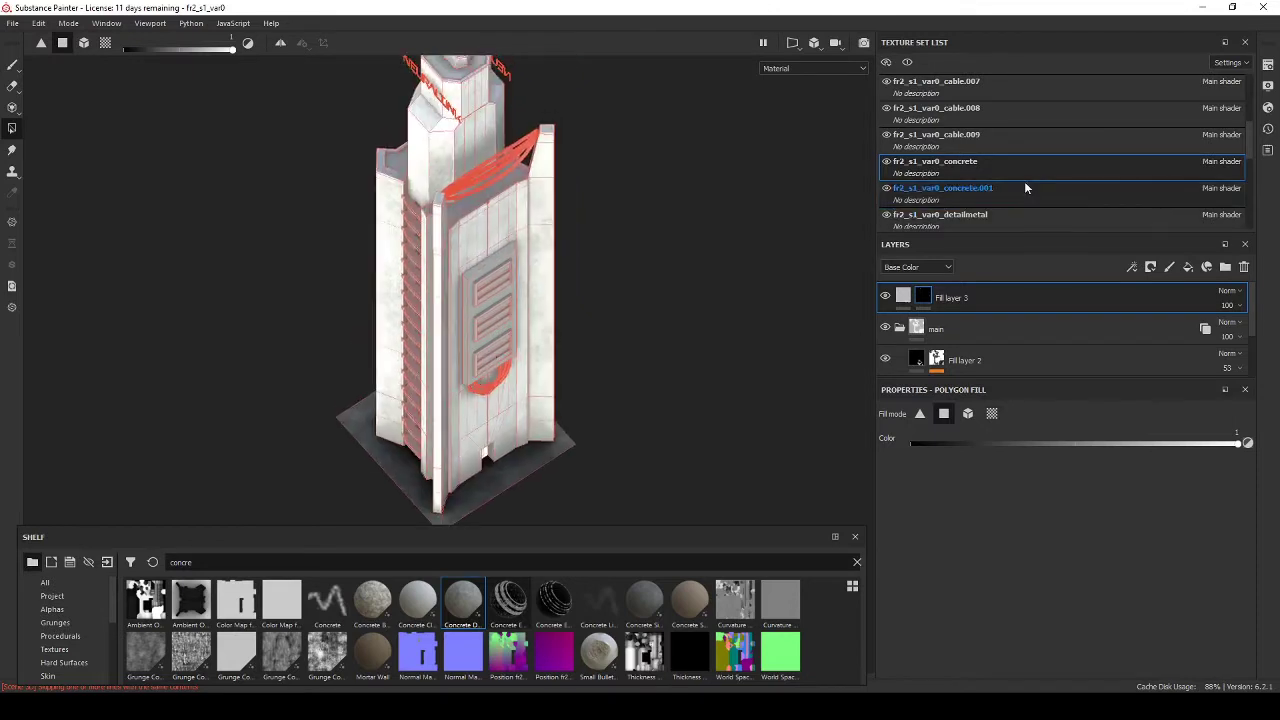
Step: Add Fill layer 4 above Fill layer 2 with a light cyan-blue base colour
left_click(968, 364)
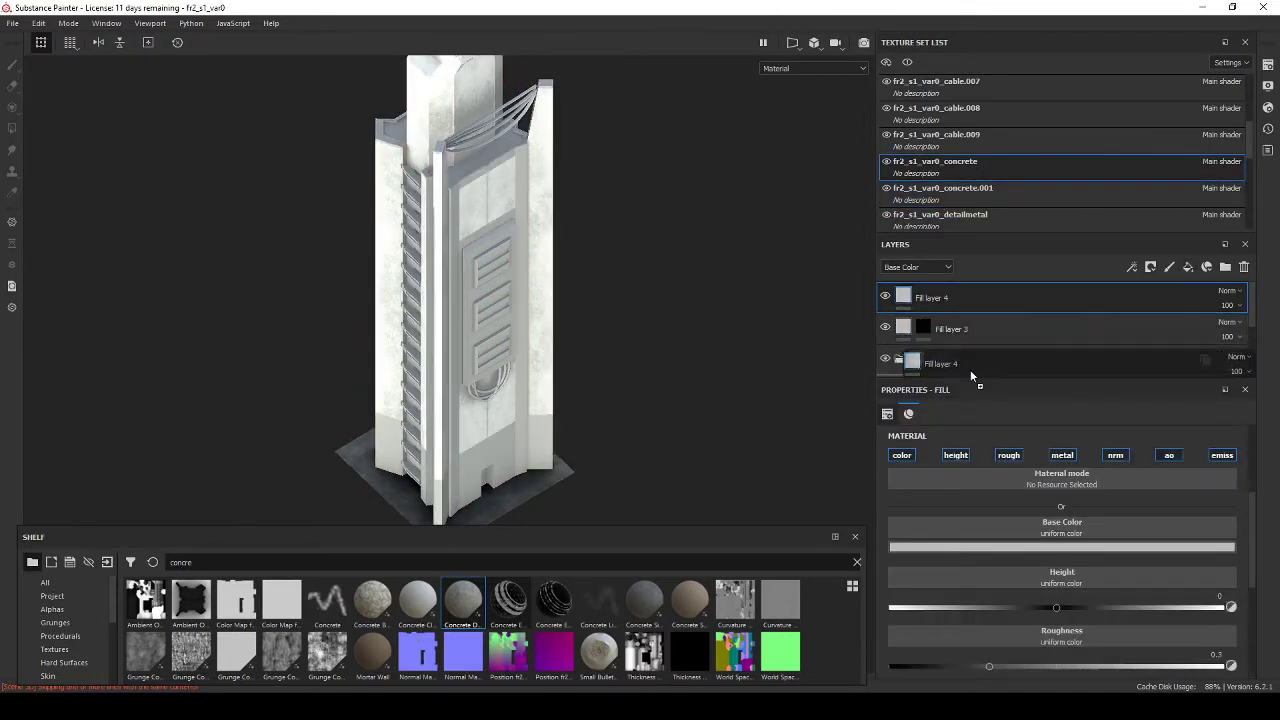
left_click(1188, 267)
left_click(1014, 548)
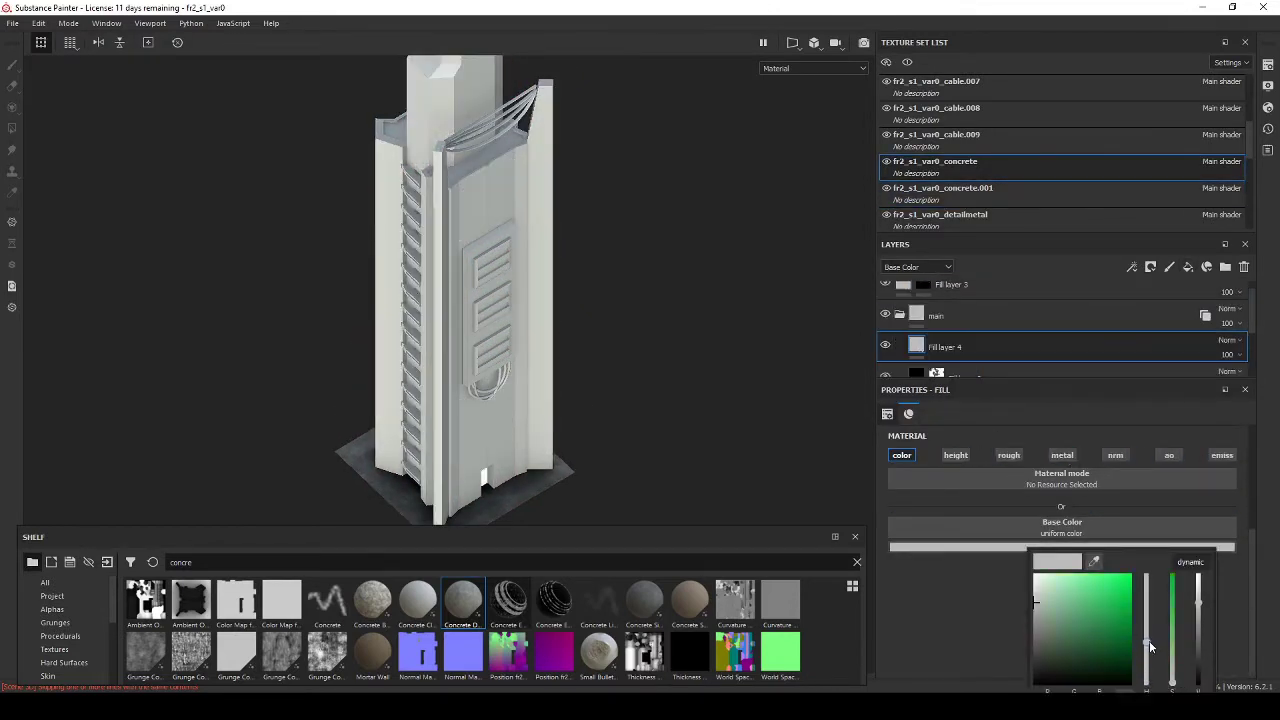
mouse_move(1149, 647)
left_mouse_down()
mouse_move(1073, 606)
mouse_move(1103, 624)
mouse_move(1056, 615)
left_mouse_up()
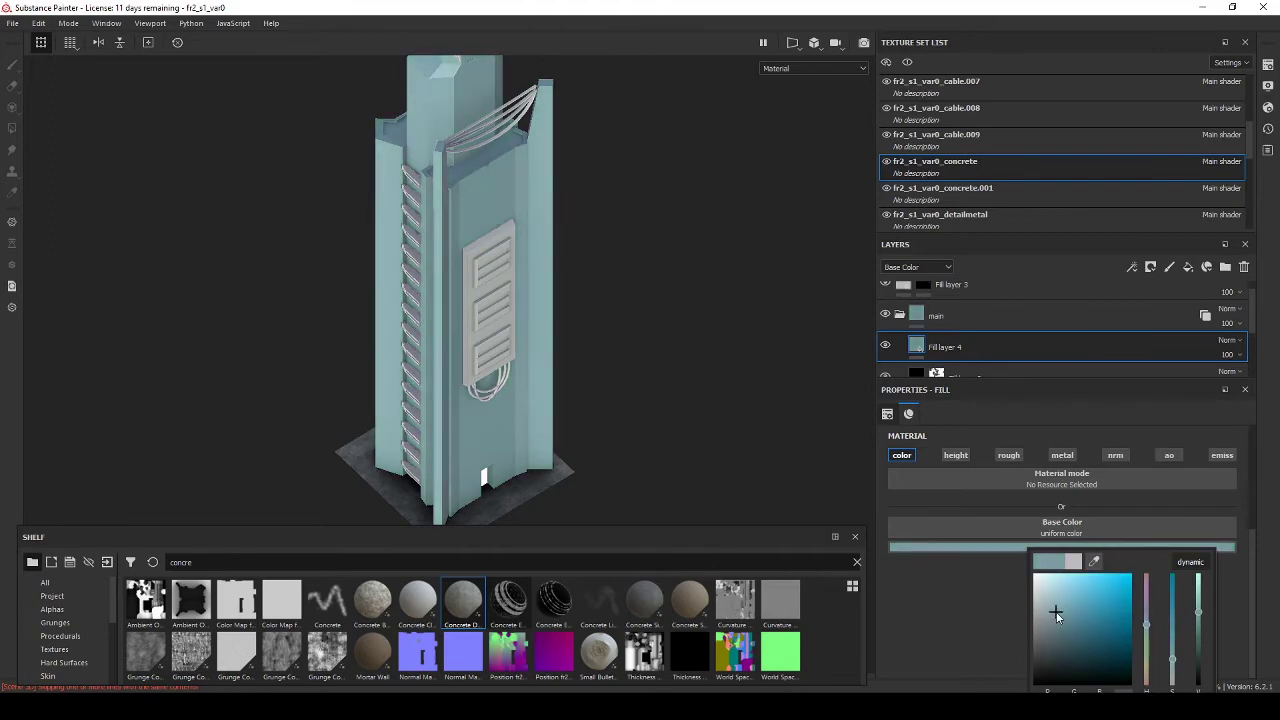
right_click(993, 345)
left_click(1040, 60)
Step: Give Fill layer 4 a black mask driven by a 3D Linear Gradient generator
right_click(933, 350)
left_click(996, 334)
left_click(999, 604)
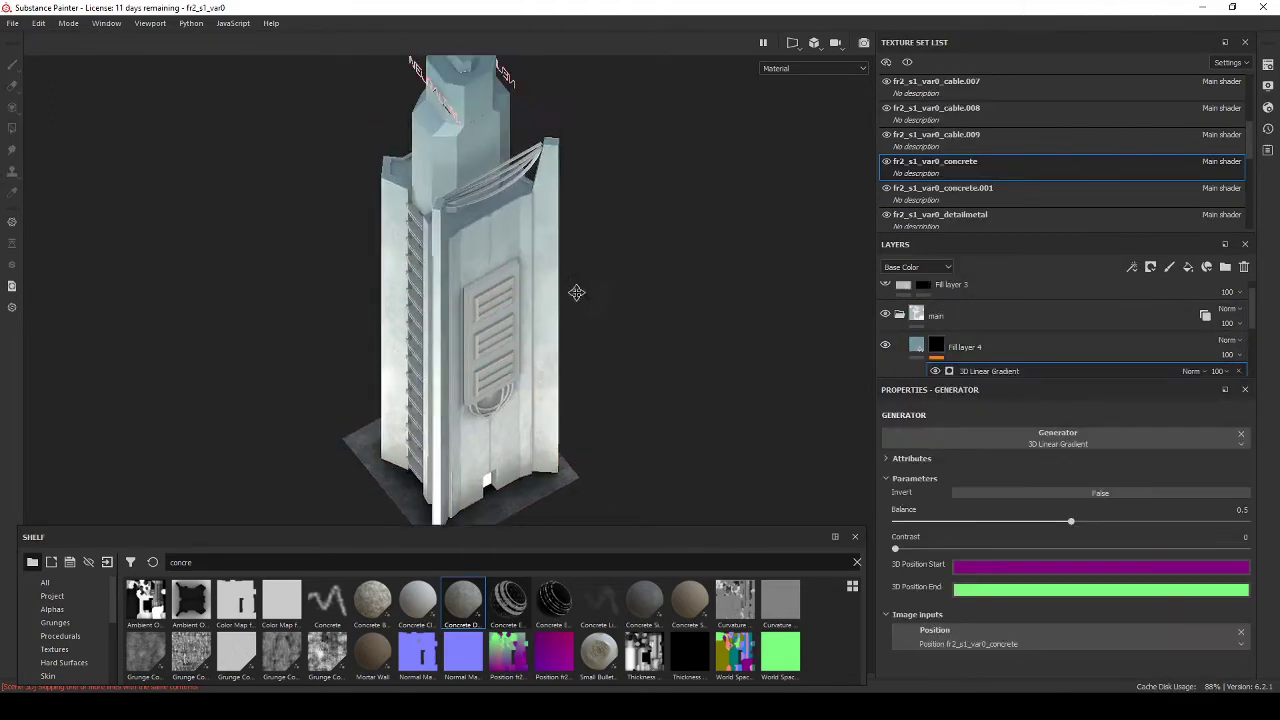
mouse_move(576, 292)
left_mouse_down("alt")
mouse_move(566, 194)
mouse_move(519, 268)
left_mouse_up("alt")
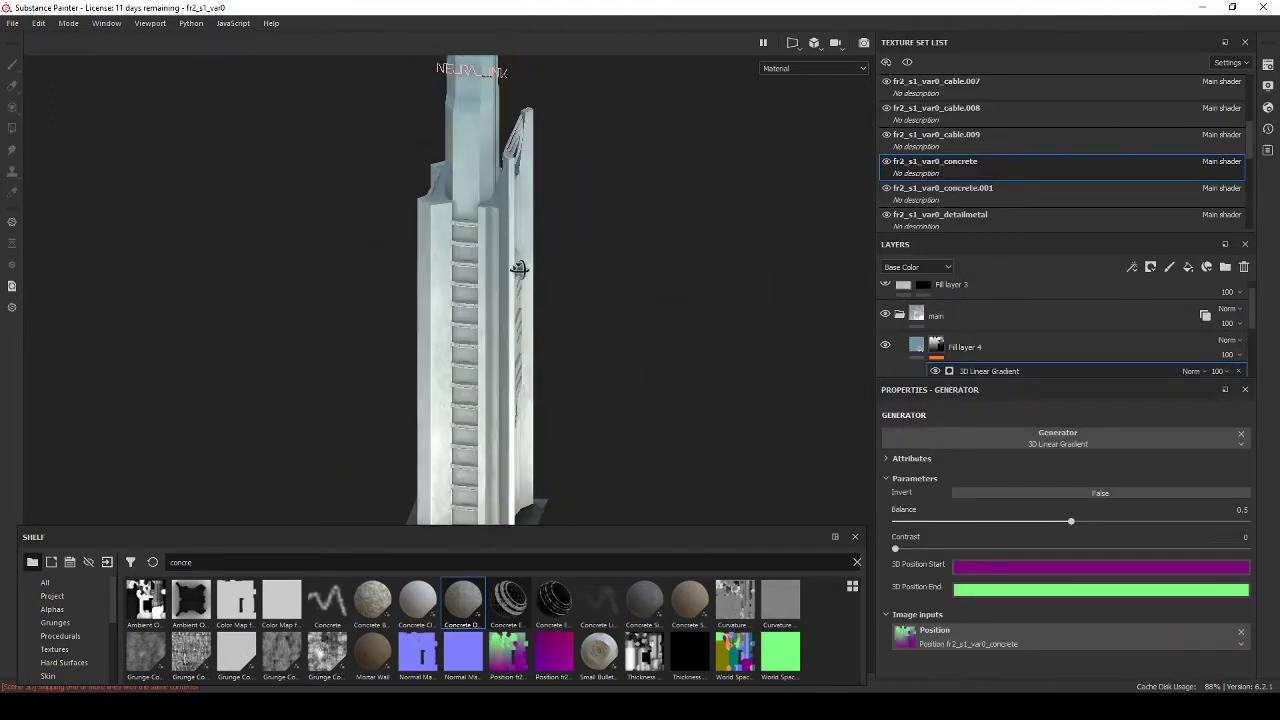
scroll(923, 150, "up", 3)
left_click(923, 87)
Step: Copy the cable layer folder to the other cable texture sets
right_click(978, 300)
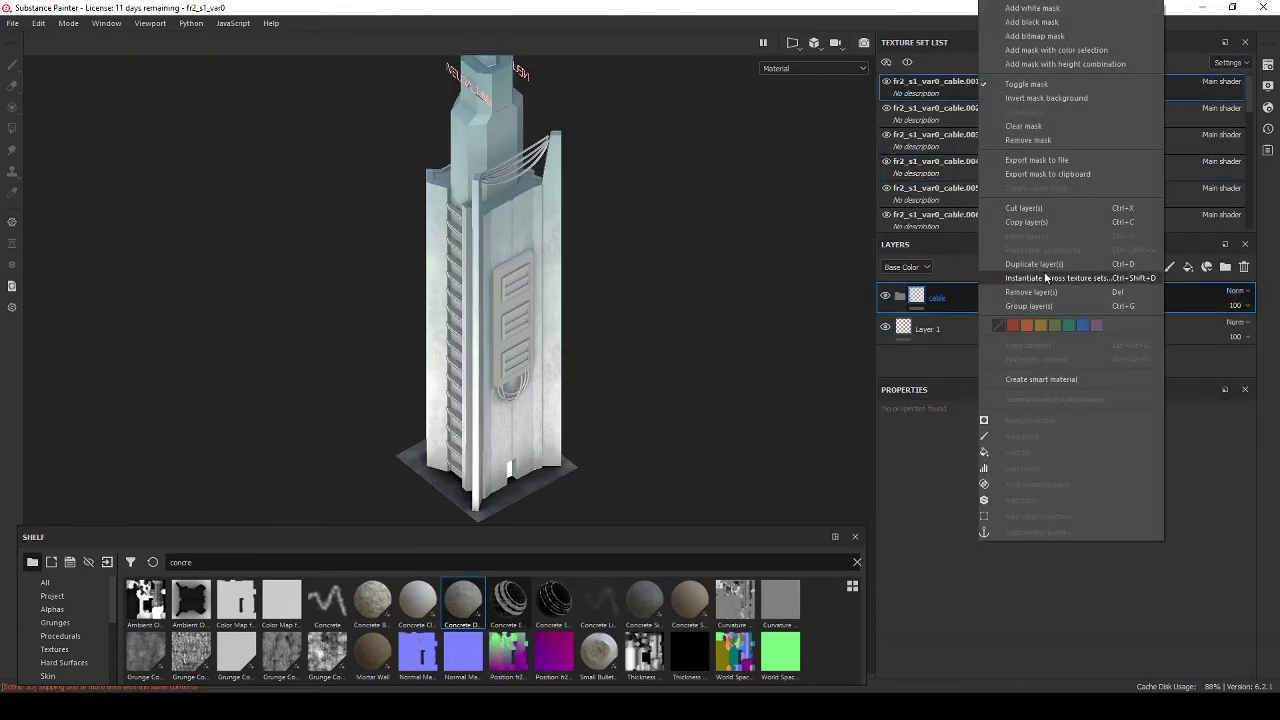
left_click(1045, 278)
scroll(651, 408, "down", 2)
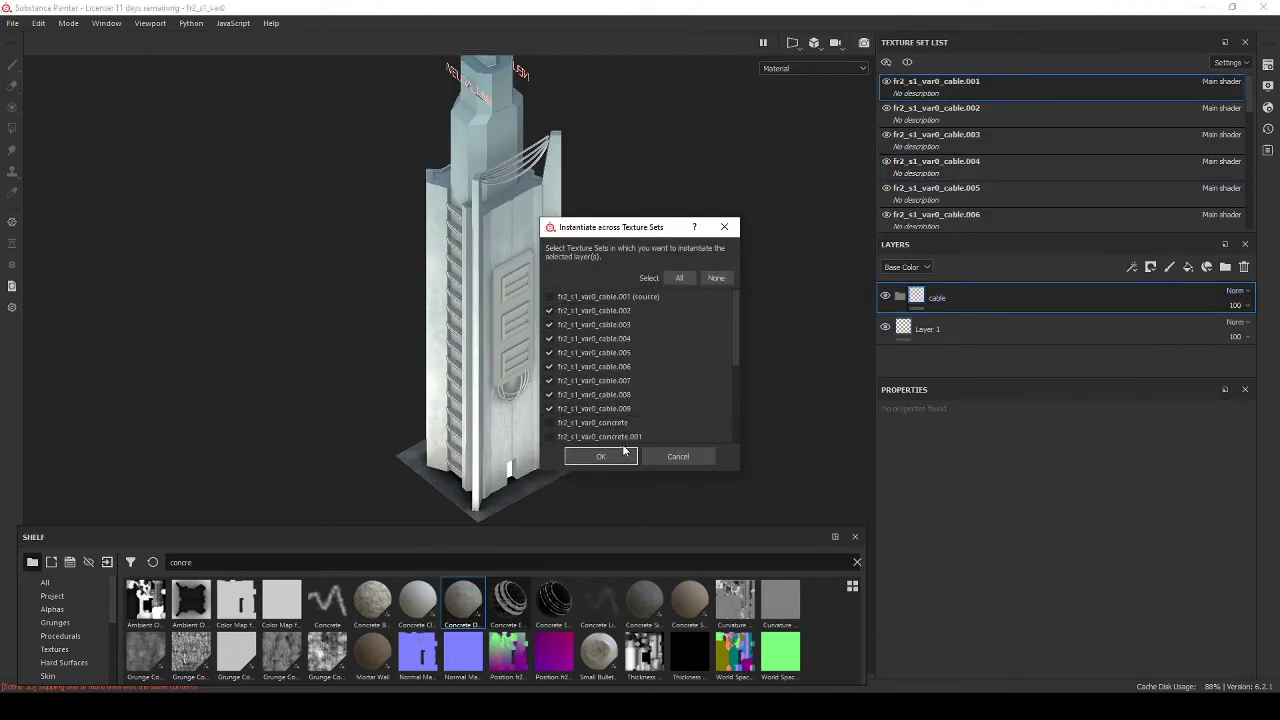
left_click(600, 456)
Step: Add a red fill and a black Fill layer 2 masked with a Dirt generator
left_click(1188, 267)
left_click_drag(930, 297, 979, 333)
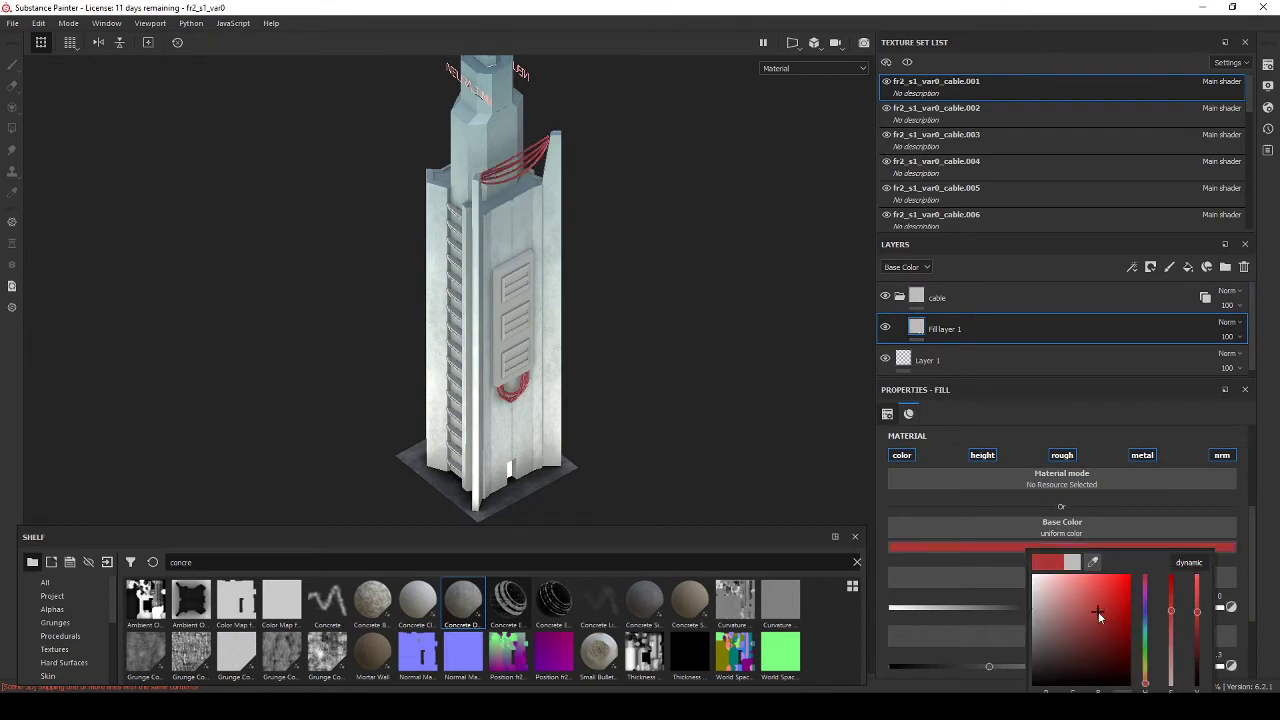
left_click(1058, 338)
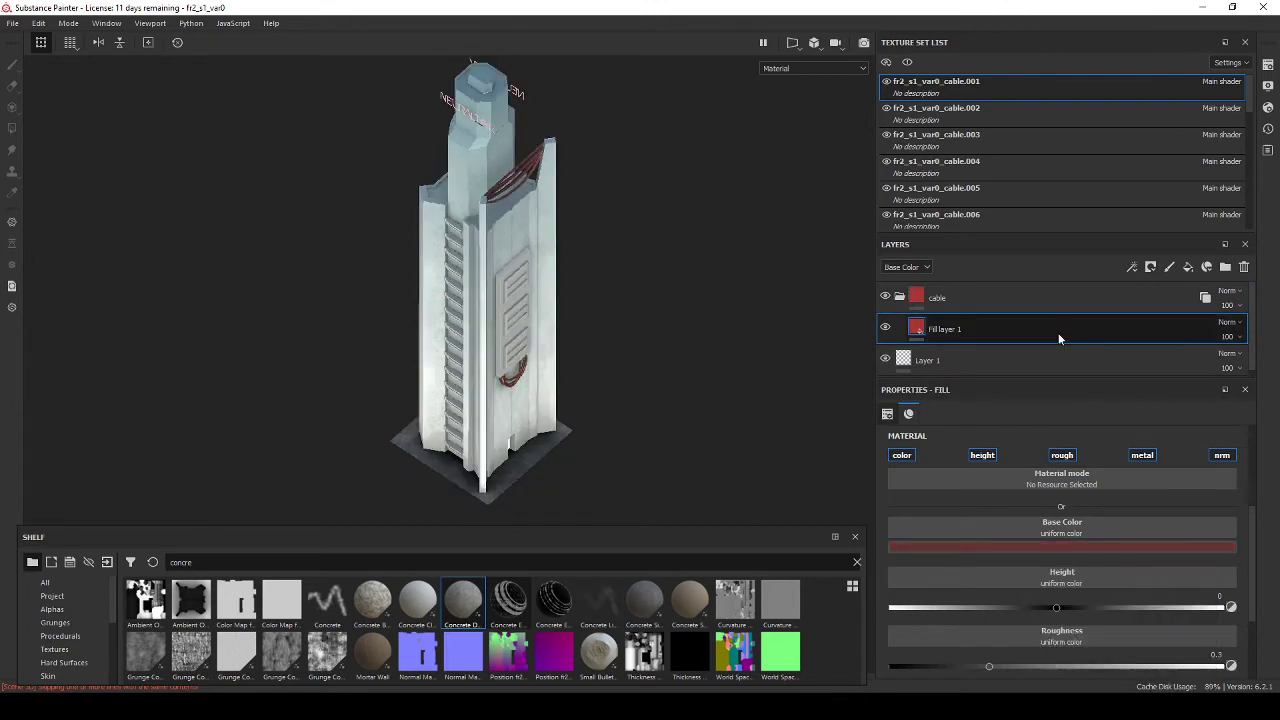
left_click(1266, 108)
right_click(950, 328)
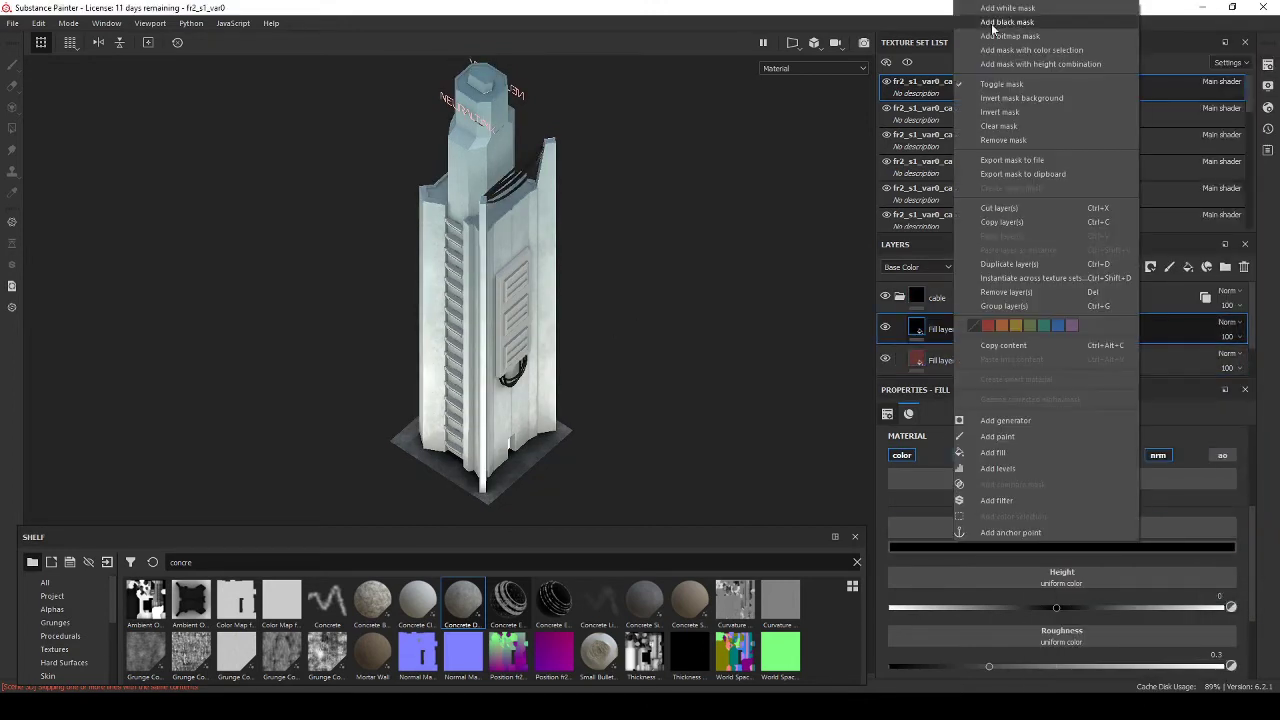
left_click(1010, 530)
left_click(1036, 595)
Step: Set the cable fill's base colour to dark red, then open the detailmetal texture set
left_click_drag(539, 231, 476, 210, "alt")
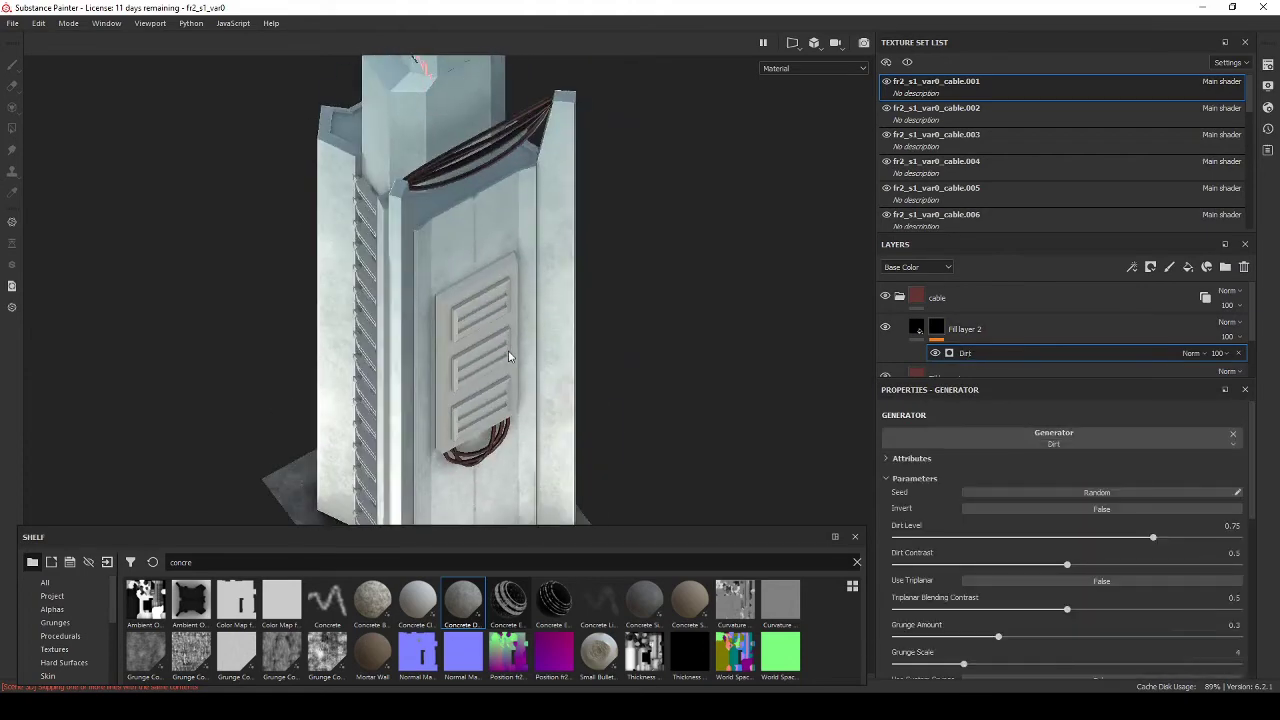
scroll(476, 210, "up", 5)
scroll(495, 300, "down", 5)
mouse_move(495, 143)
left_mouse_down("alt")
mouse_move(898, 168)
mouse_move(1009, 541)
left_mouse_up("alt")
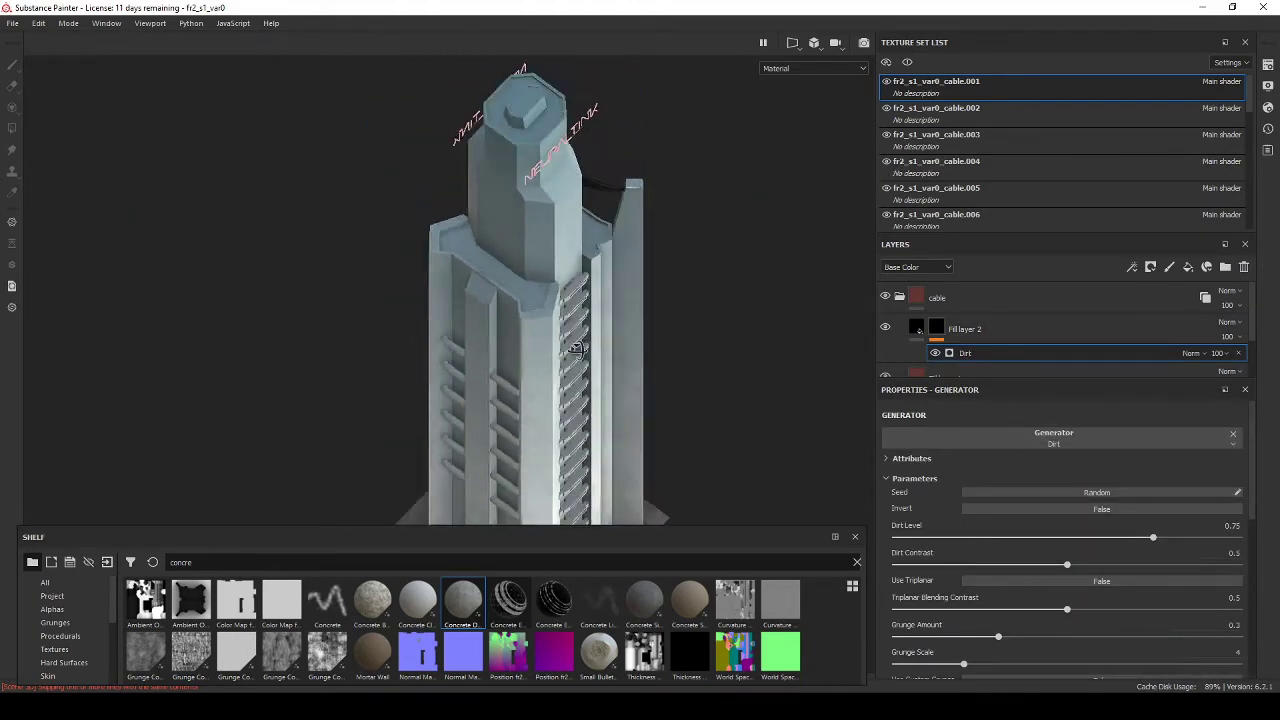
key("ctrl+z")
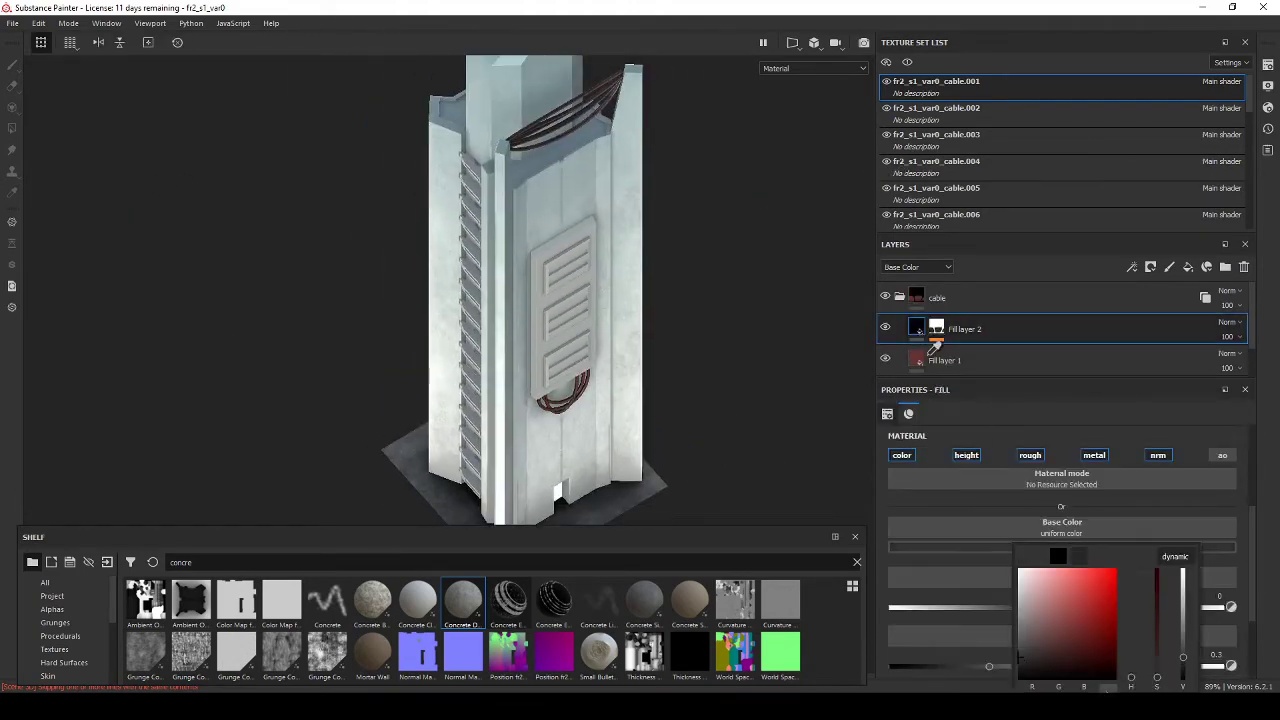
mouse_move(1132, 658)
left_mouse_down()
mouse_move(1118, 644)
mouse_move(1062, 662)
left_mouse_up()
left_click(1078, 555)
mouse_move(560, 300)
left_mouse_down("alt")
mouse_move(583, 252)
mouse_move(568, 322)
mouse_move(541, 243)
mouse_move(727, 164)
left_mouse_up("alt")
scroll(1010, 142, "down", 3)
left_click(1010, 142)
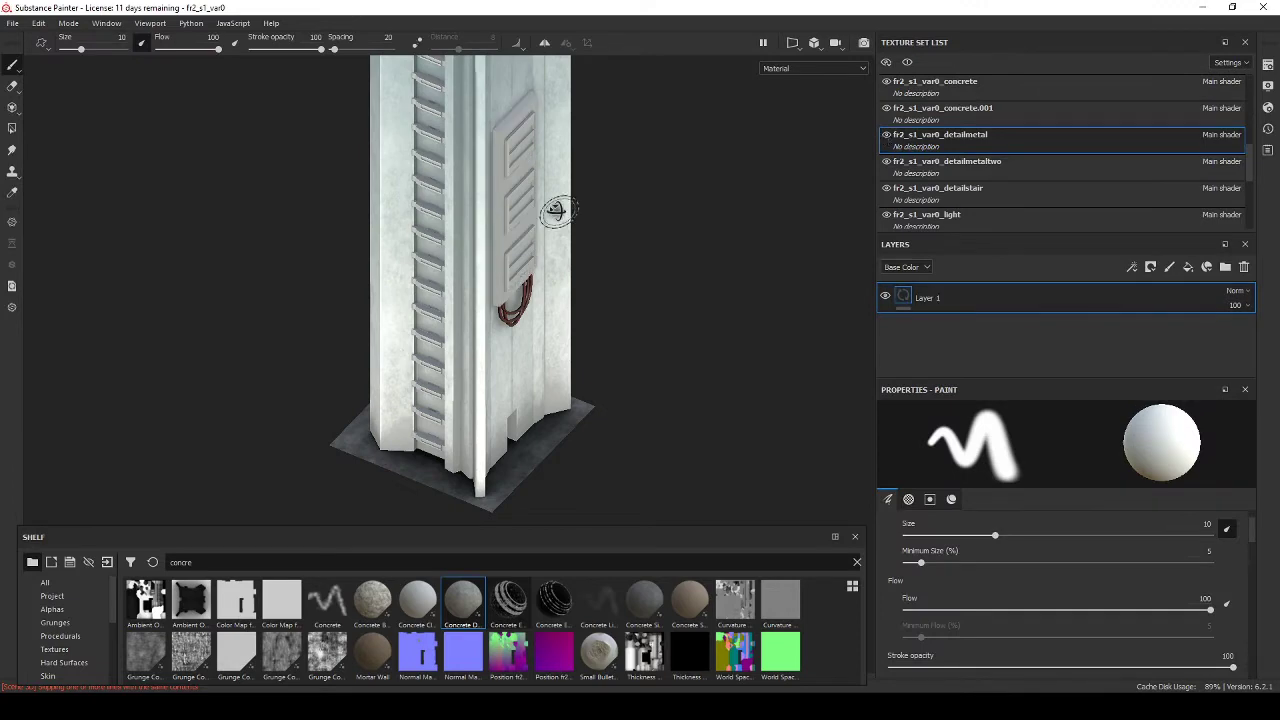
Step: Add an AO channel and a glossy fill with roughness 0.012 and metallic about 0.86
mouse_move(556, 210)
left_mouse_down("alt")
mouse_move(500, 260)
mouse_move(560, 300)
left_mouse_up("alt")
left_click(1188, 267)
left_click(1267, 64)
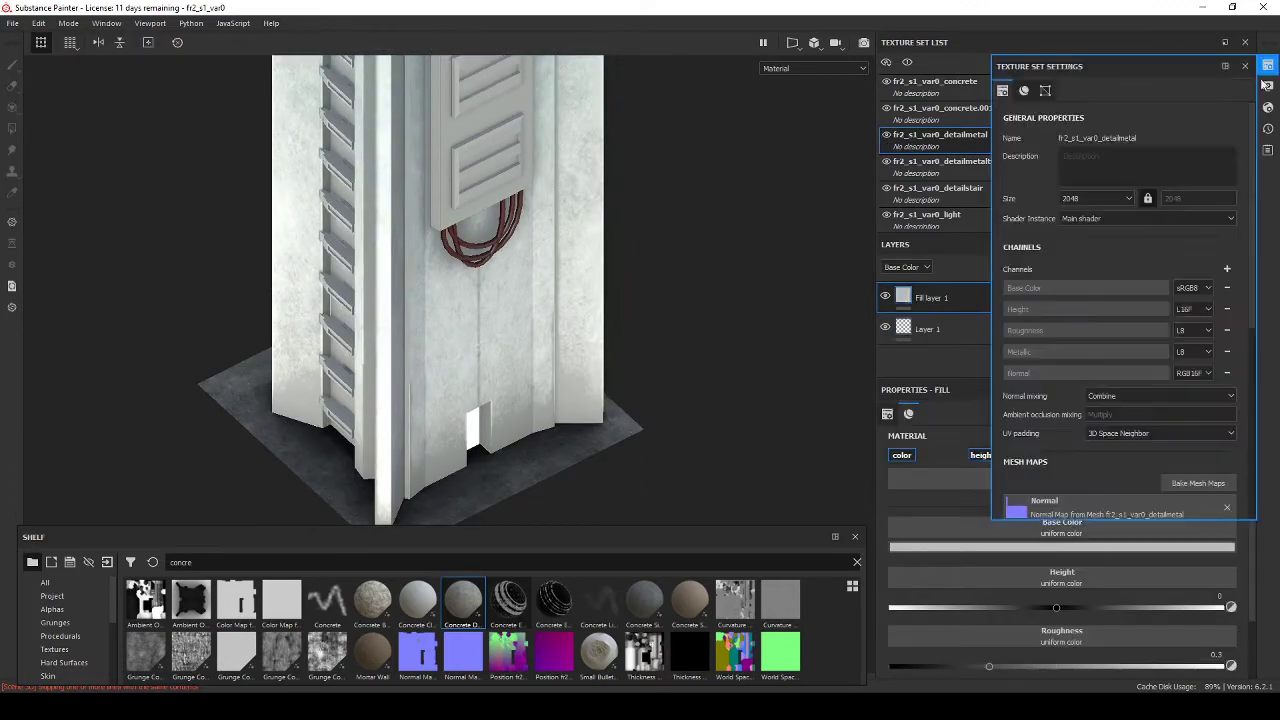
left_click(1227, 287)
scroll(1079, 596, "down", 2)
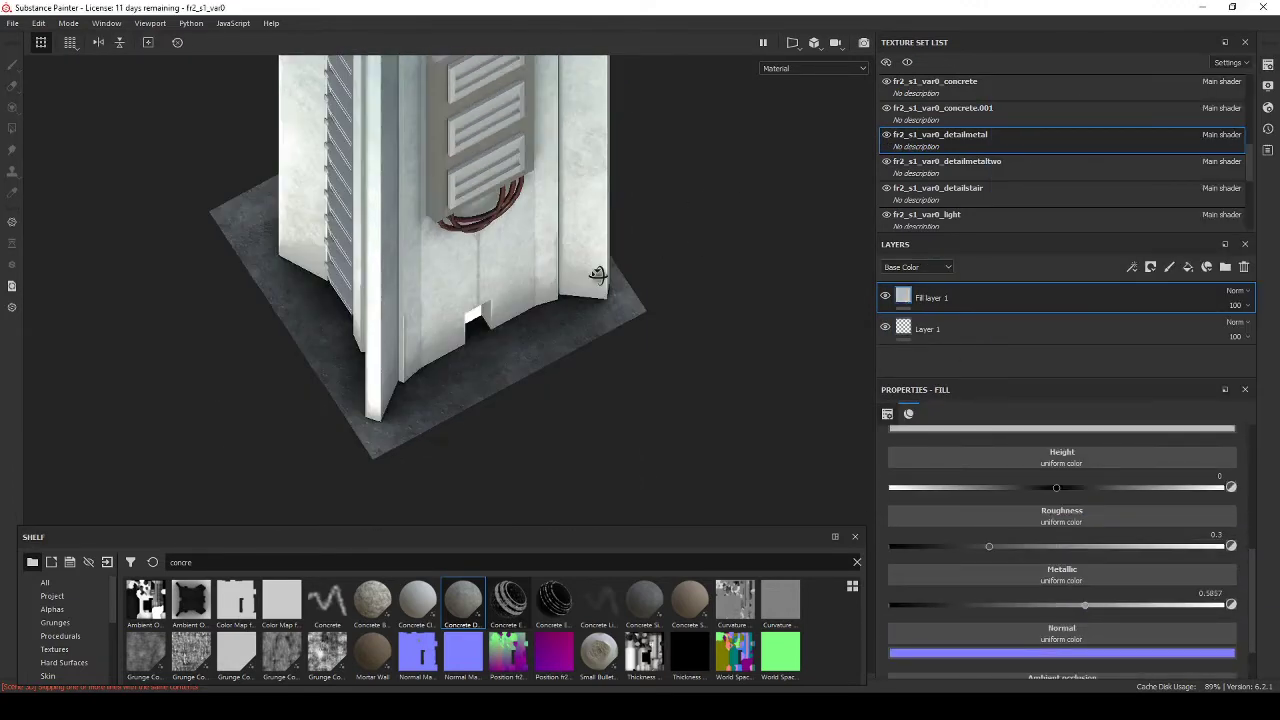
scroll(1002, 456, "up", 3)
left_click(1162, 491)
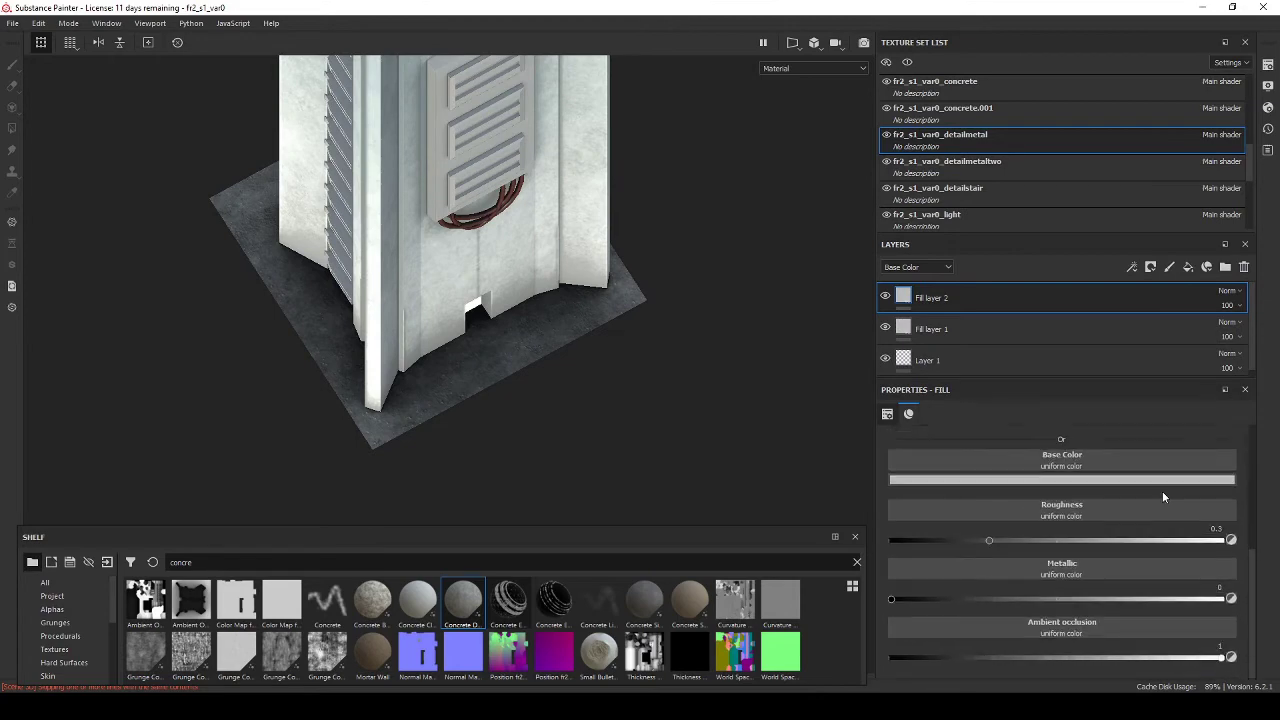
left_click_drag(981, 540, 892, 540)
left_click_drag(520, 300, 580, 276, "alt")
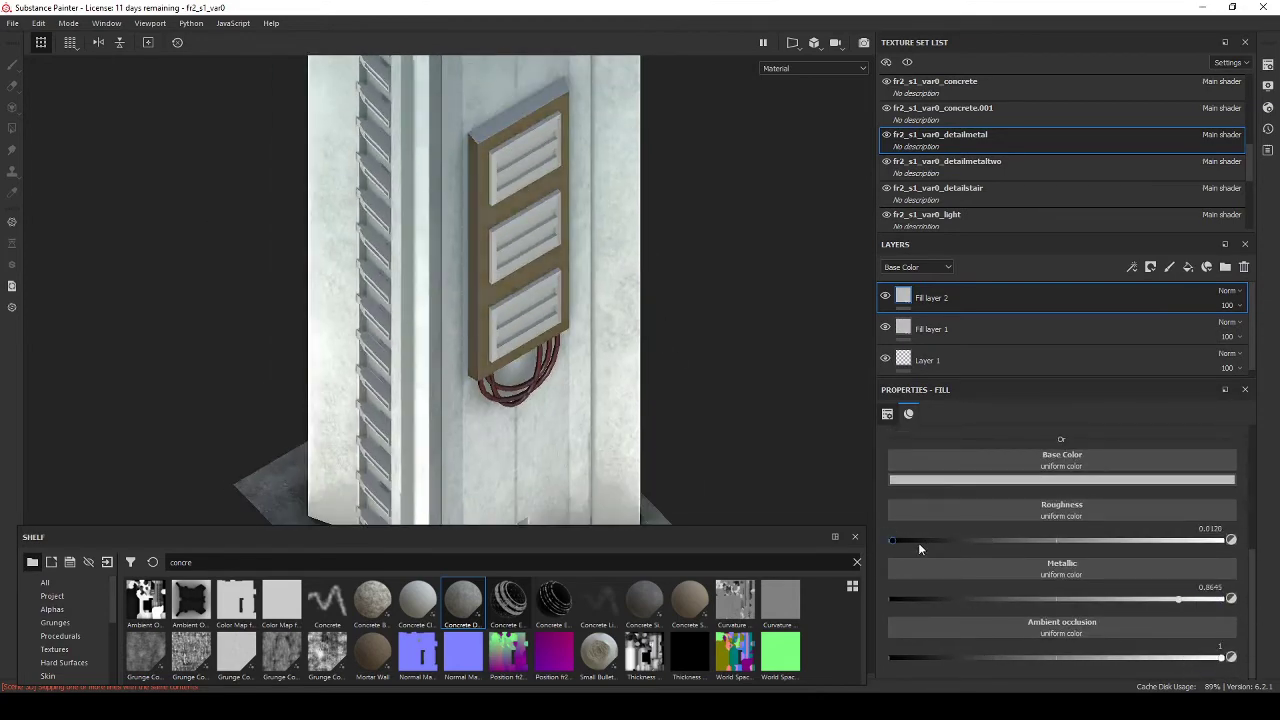
Step: Mask Fill layer 2 with a Metal Edge Wear generator at wear level 0.92
right_click(940, 297)
left_click(973, 277)
right_click(920, 296)
left_click(955, 524)
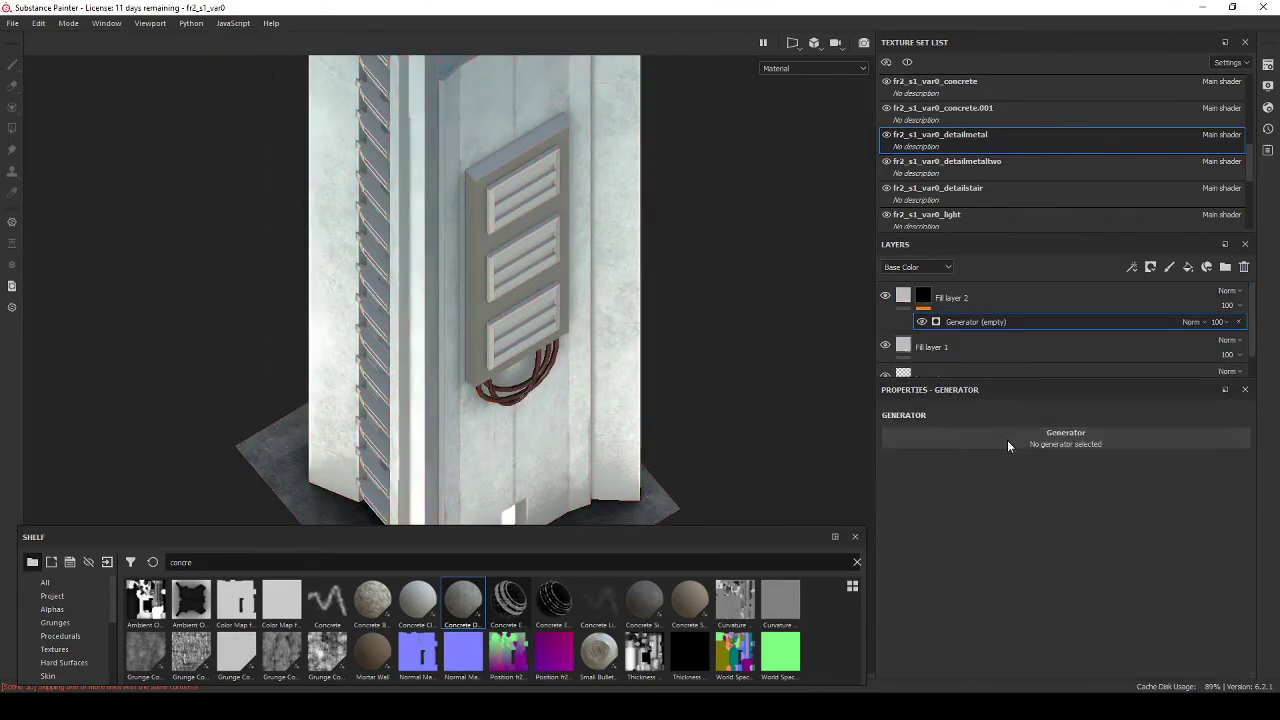
left_click(1007, 440)
left_click(1029, 599)
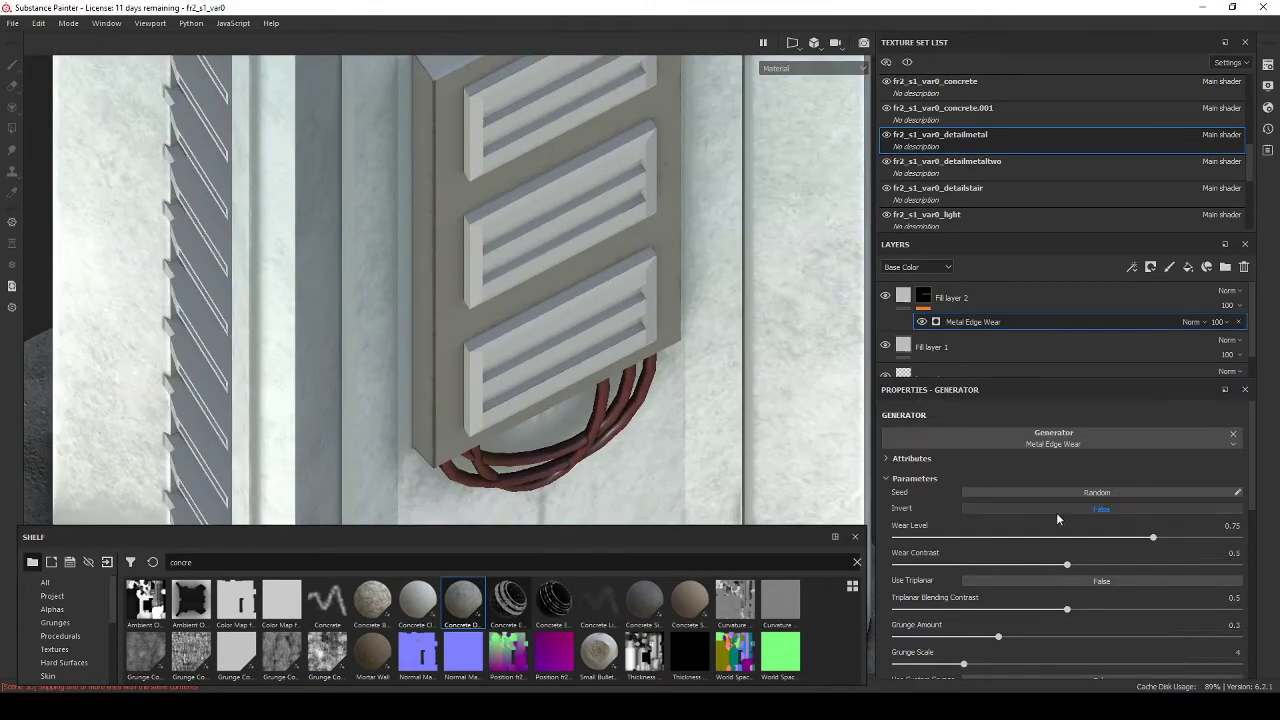
key("f")
scroll(558, 157, "up", 3)
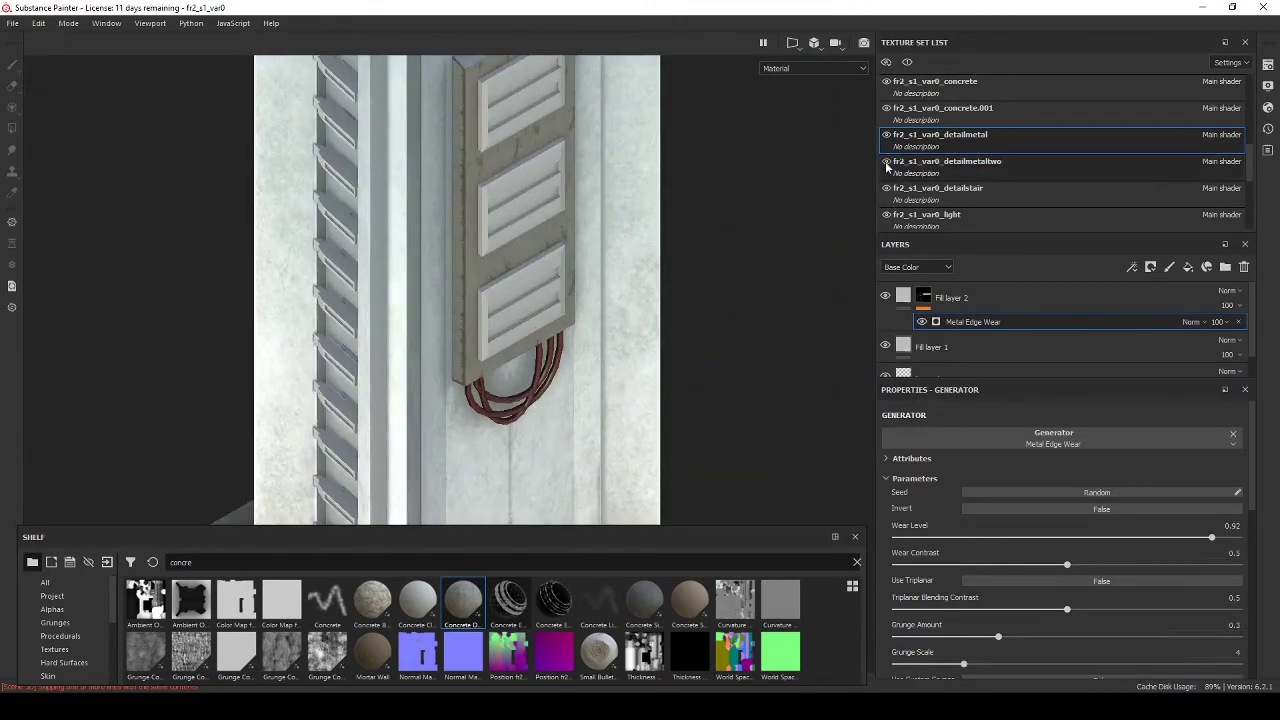
Step: In detailmetaltwo, add a fill layer with a darker greyish brown base colour
left_click(940, 167)
left_click(1060, 479)
left_click_drag(1169, 614, 1170, 580)
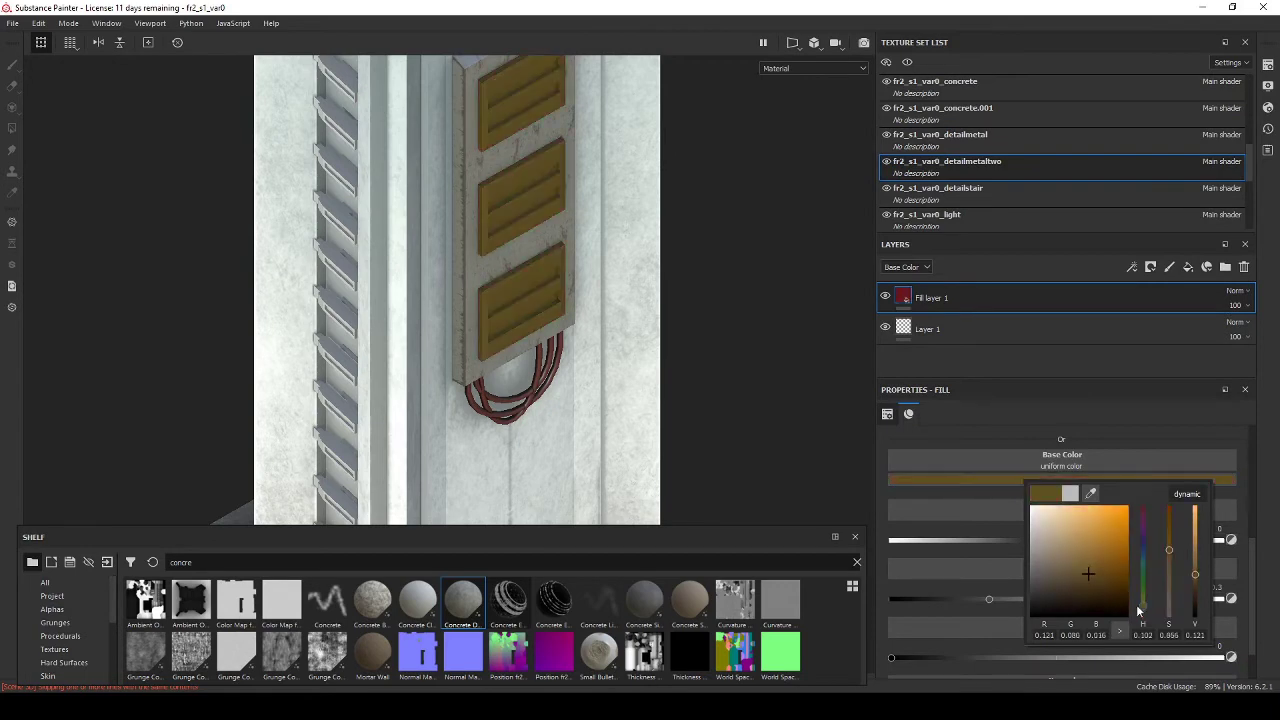
left_click(1056, 569)
scroll(571, 244, "up", 5)
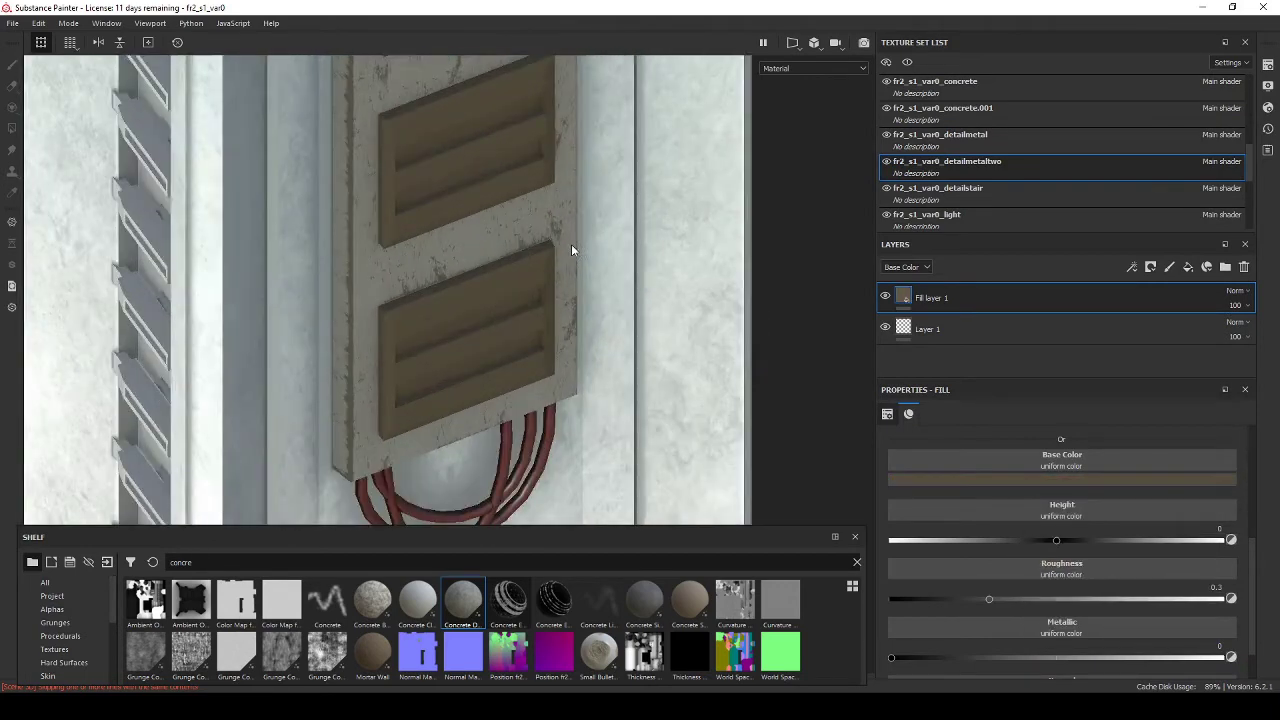
Step: Add Fill layer 2 with a black mask driven by a Dirt generator
left_click(1188, 267)
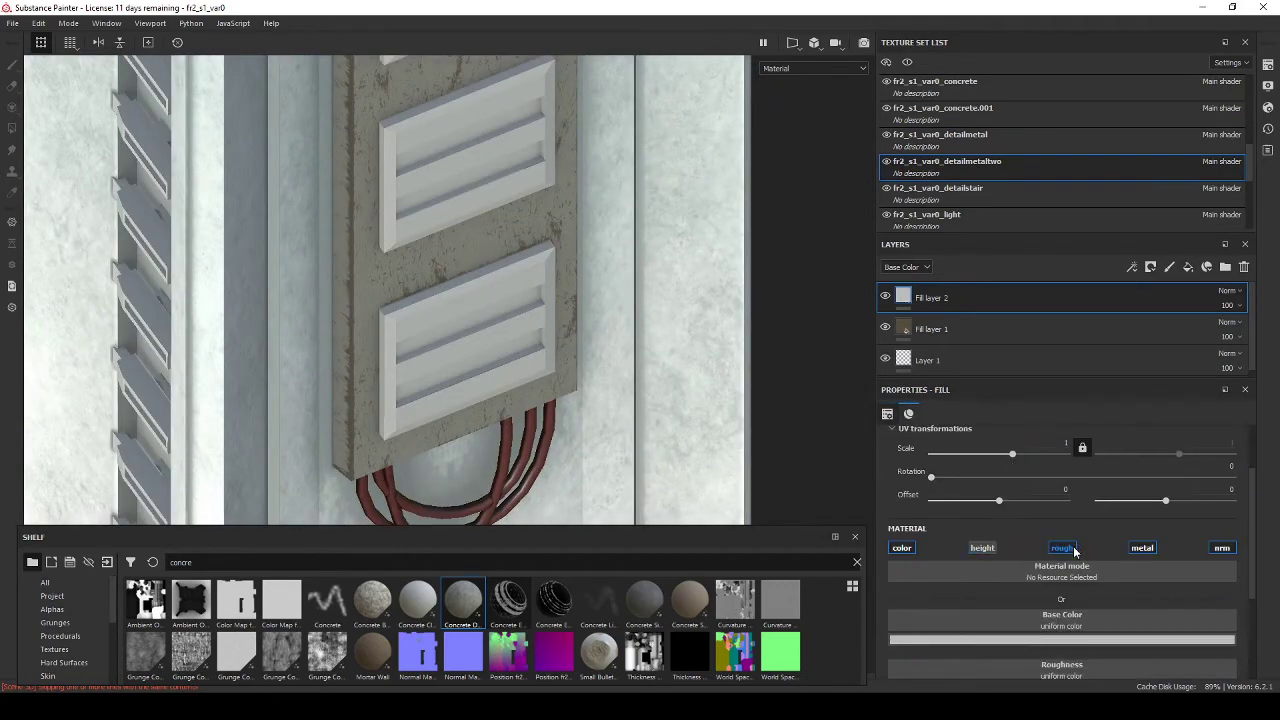
right_click(930, 297)
left_click(1062, 82)
left_click(1131, 267)
left_click(1060, 296)
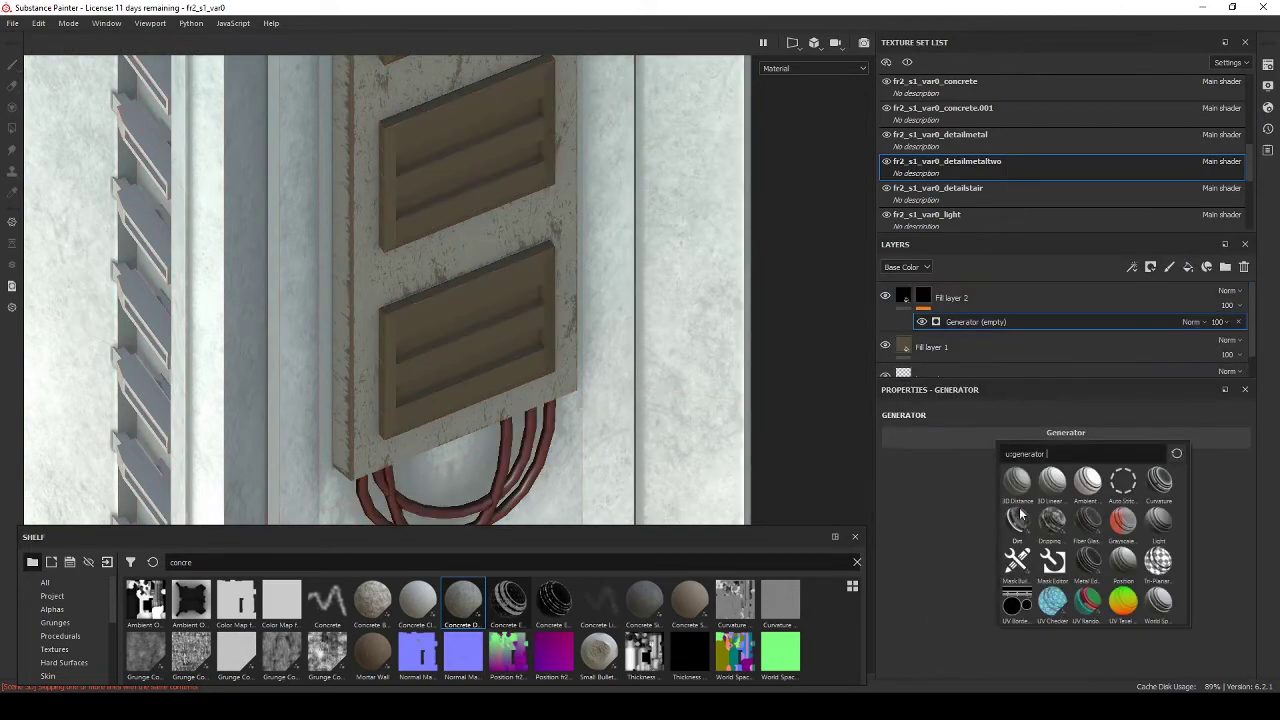
left_click(1040, 500)
Step: Add a beige top fill layer masked by a Metal Edge Wear generator
left_click(997, 305)
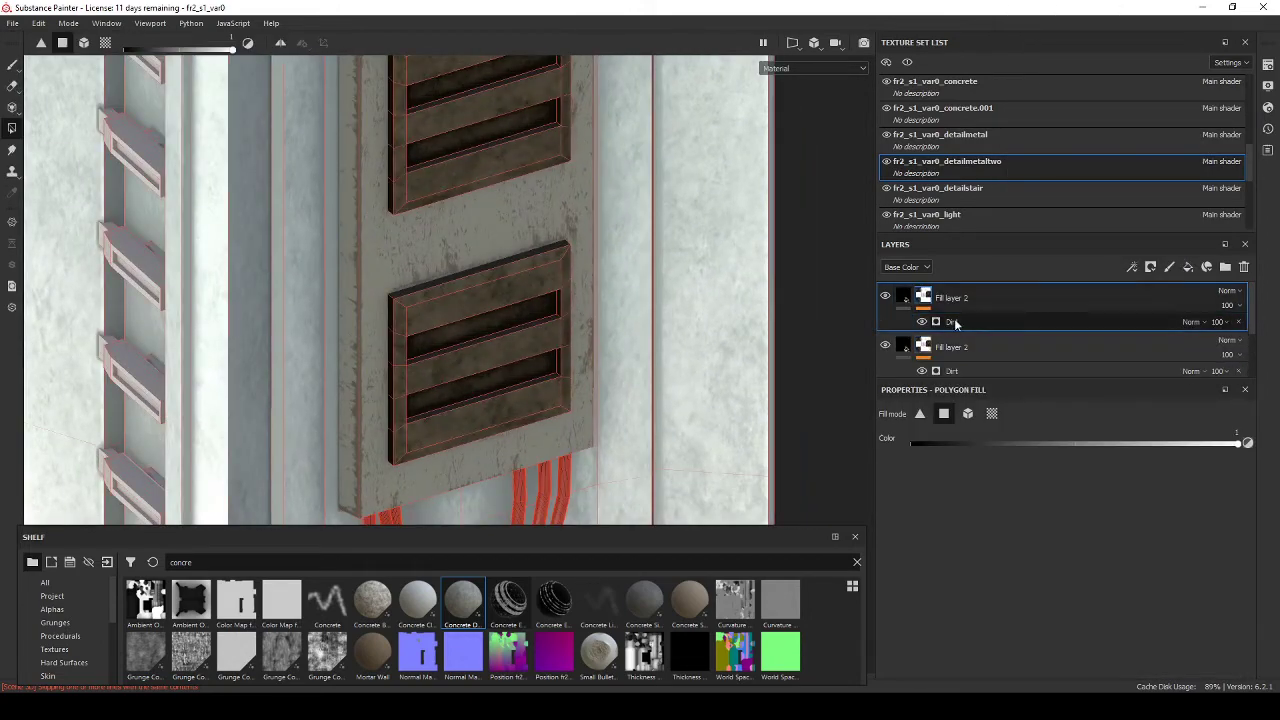
scroll(484, 340, "down", 3)
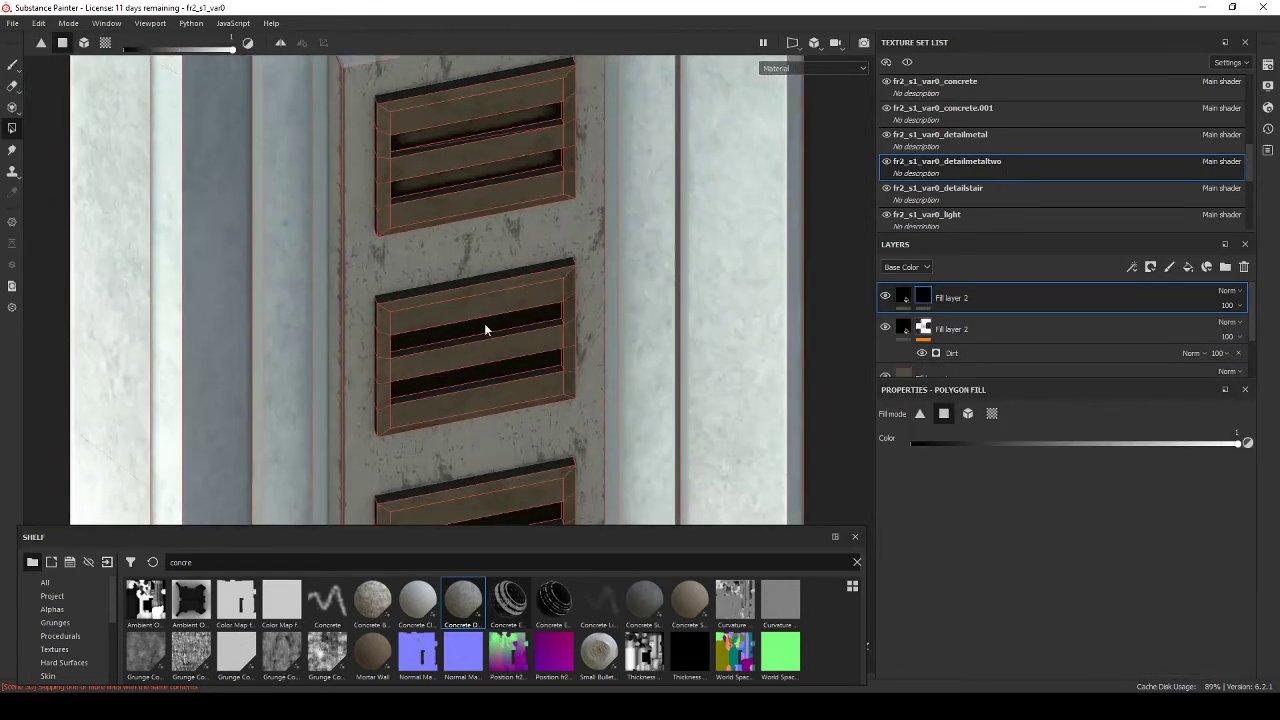
left_click_drag(484, 323, 15, 36, "alt")
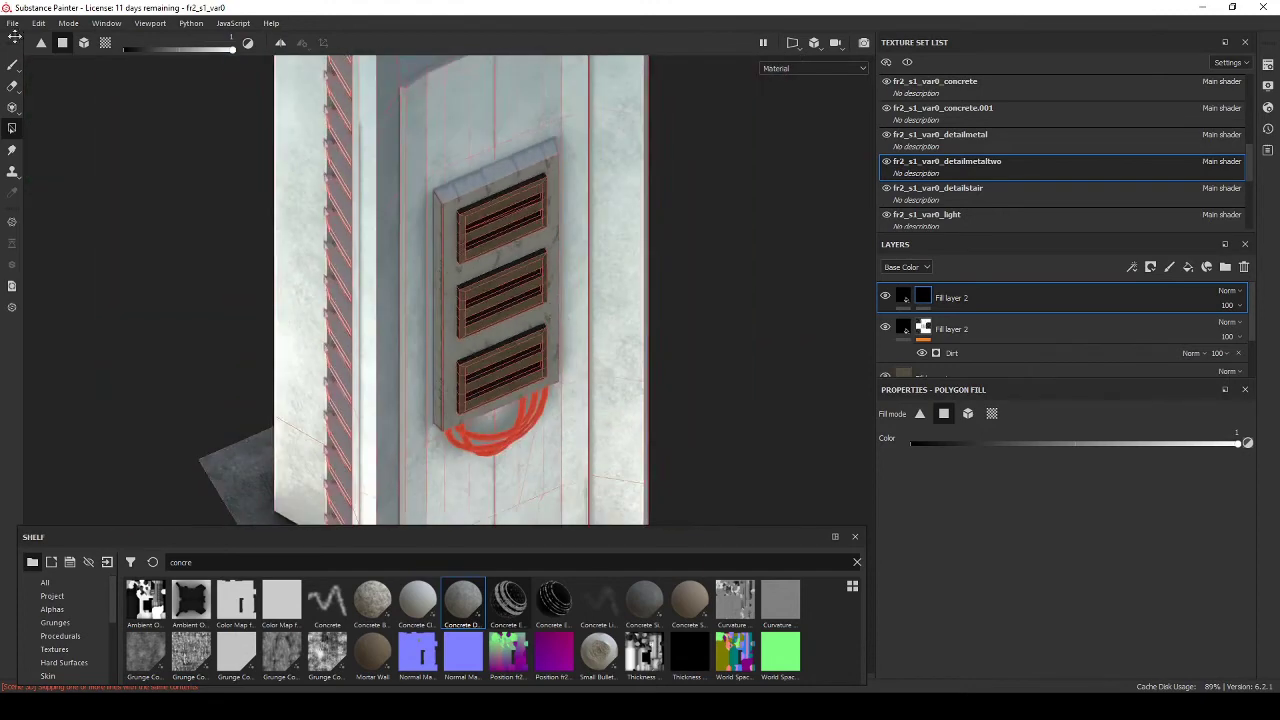
key("1")
middle_click_drag(614, 300, 560, 263)
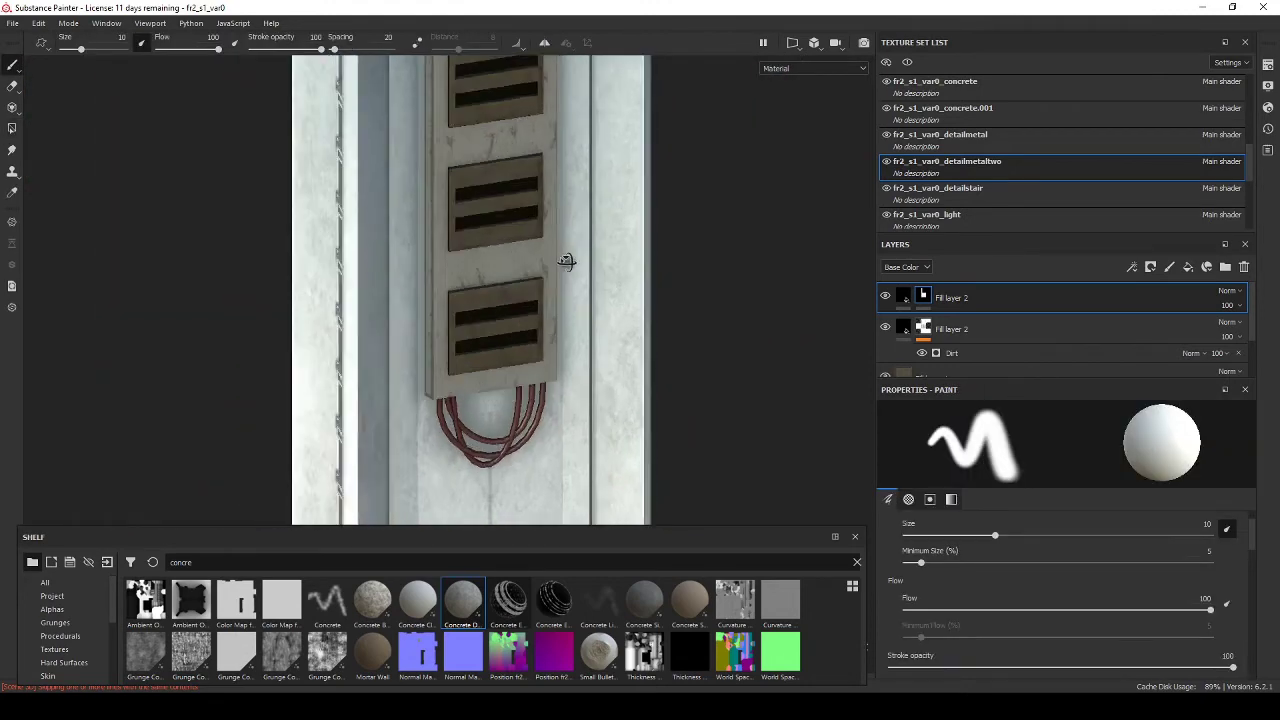
scroll(994, 328, "down", 1)
left_click(994, 328)
left_click(996, 358)
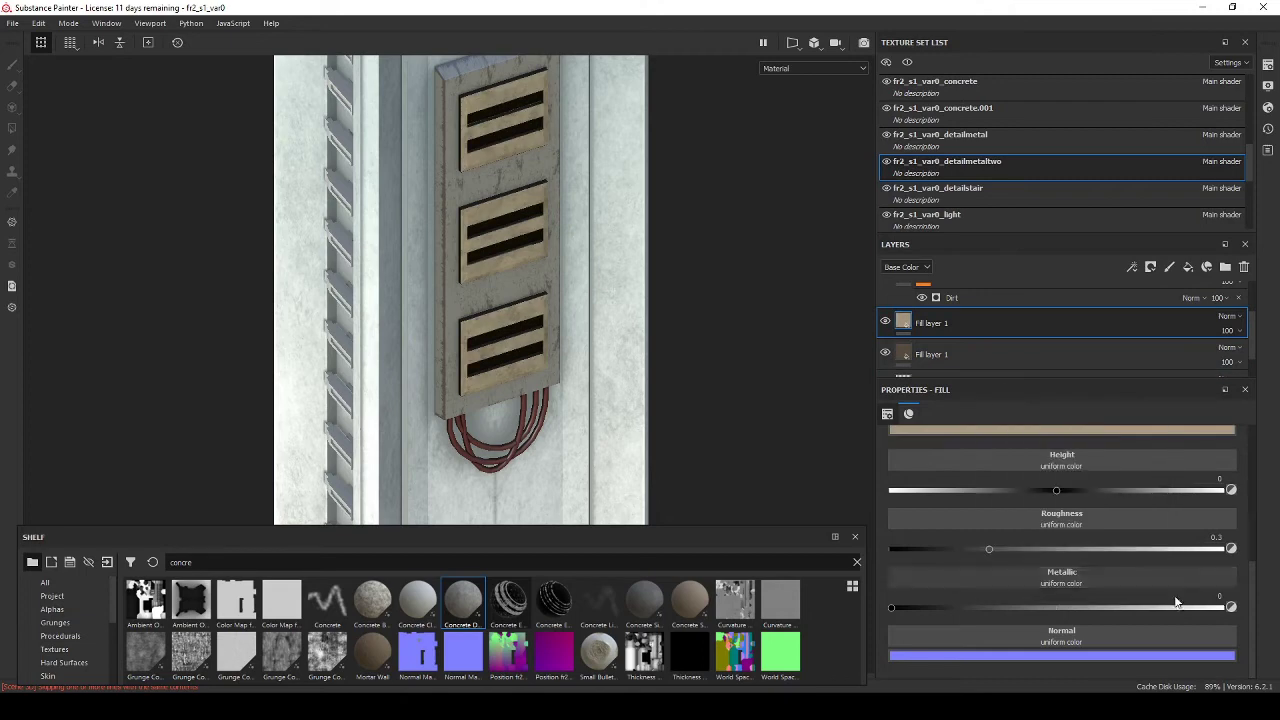
right_click(945, 323)
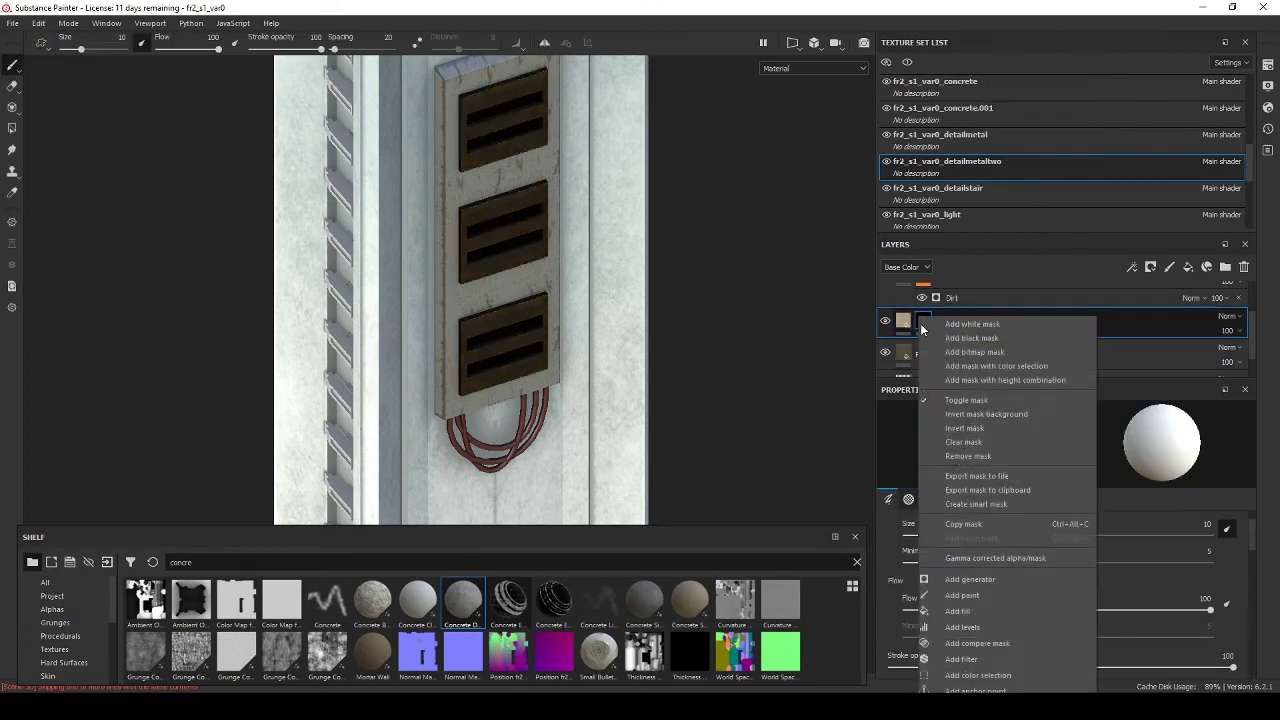
left_click(997, 438)
left_click(1000, 480)
scroll(532, 268, "down", 5)
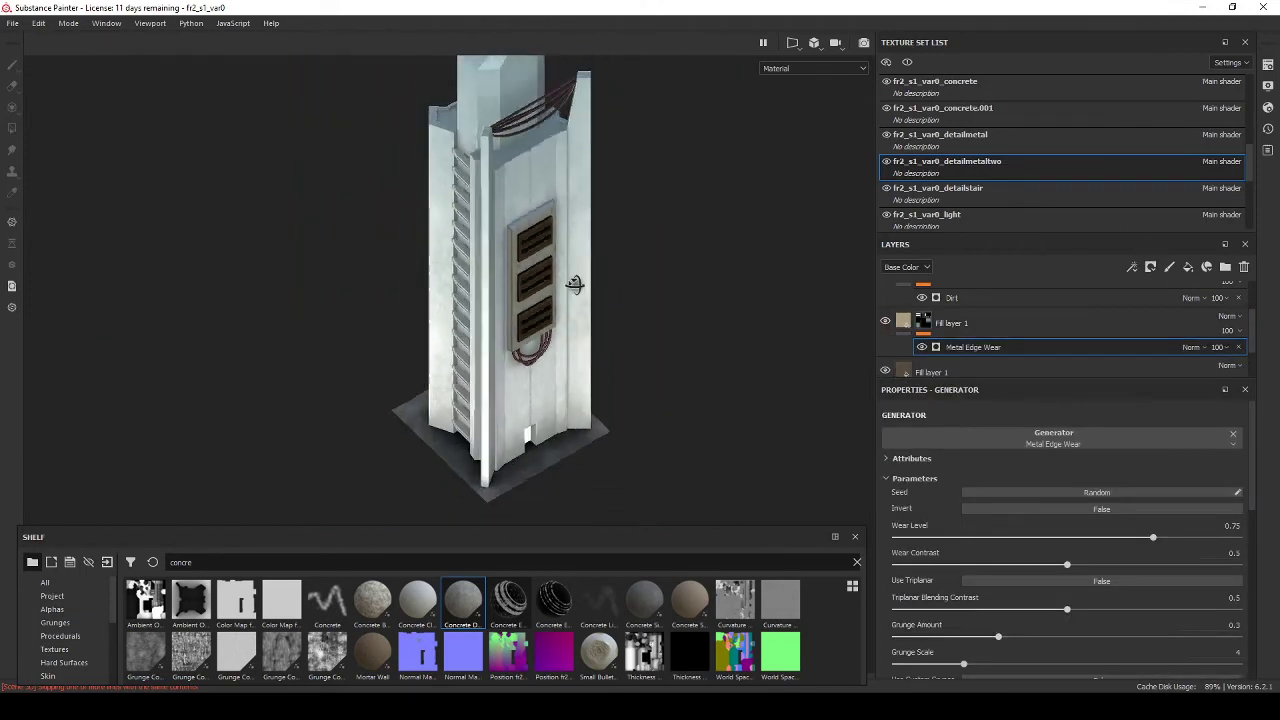
left_click_drag(532, 268, 811, 308, "alt")
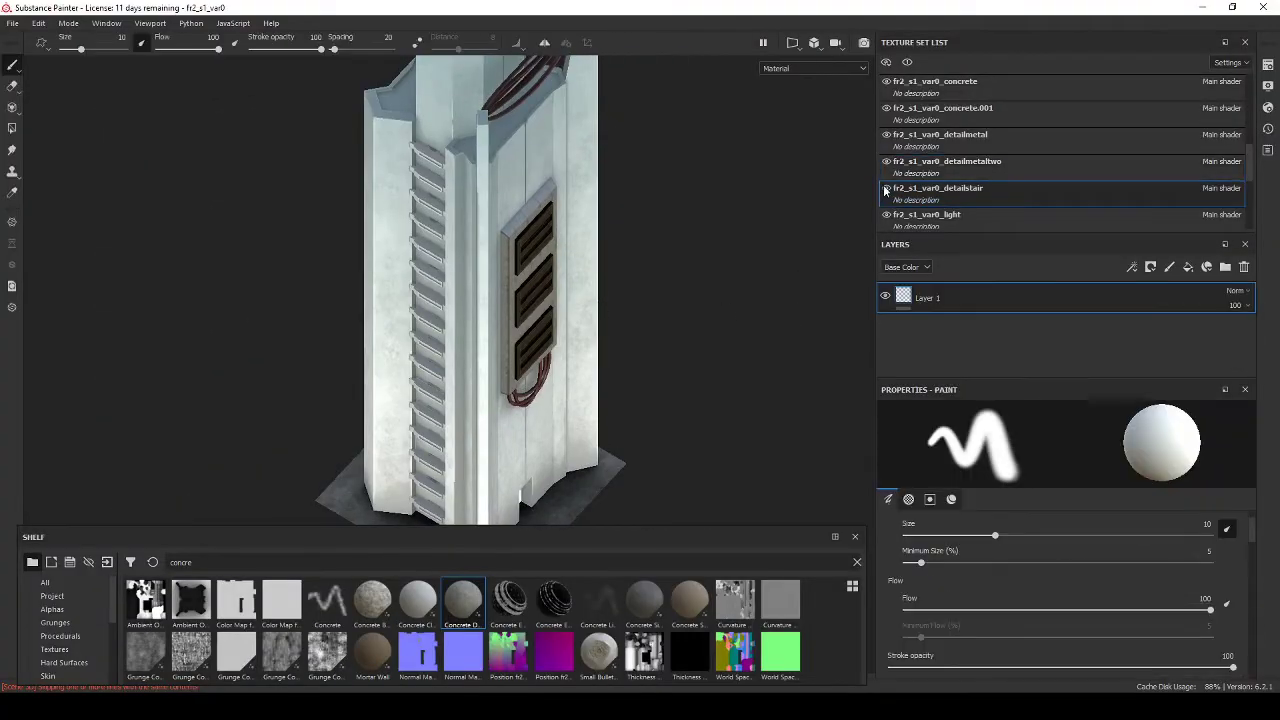
Step: Add Fill layer 1 to detailstair with metallic about 0.84 and a muted blue-grey base colour
left_click(1266, 84)
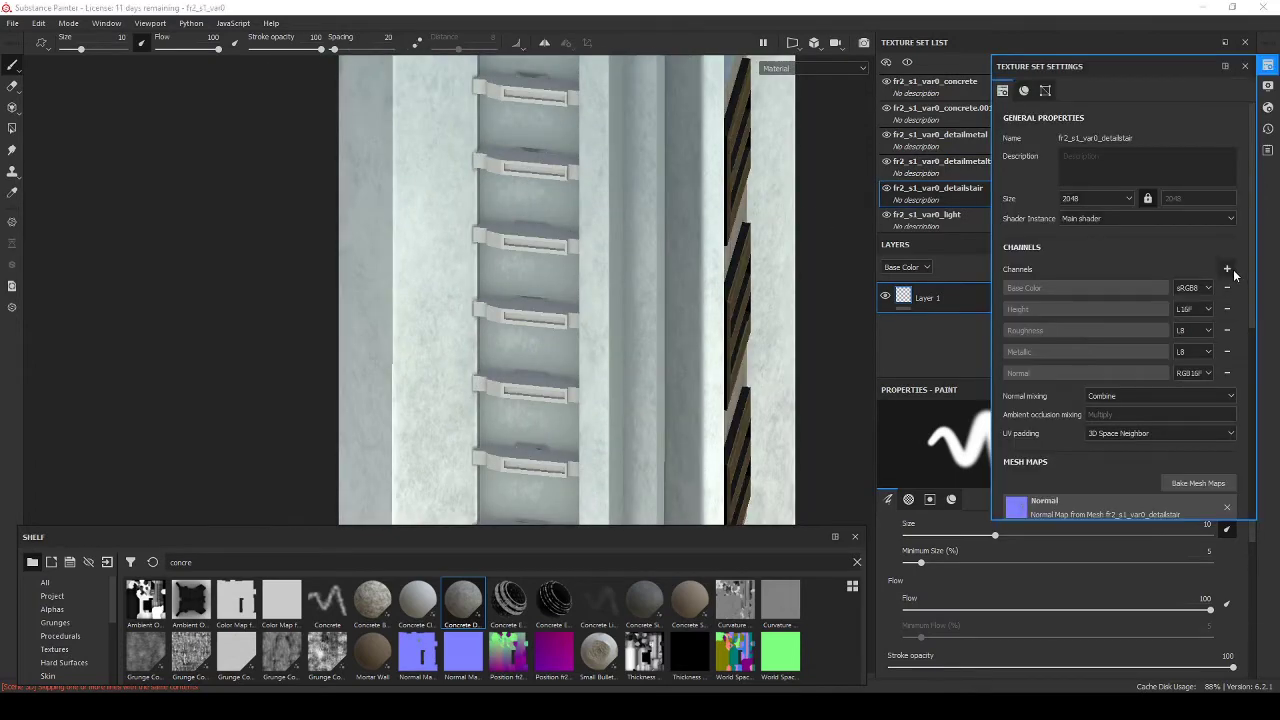
left_click(1262, 82)
left_click(1188, 268)
scroll(1000, 500, "down", 5)
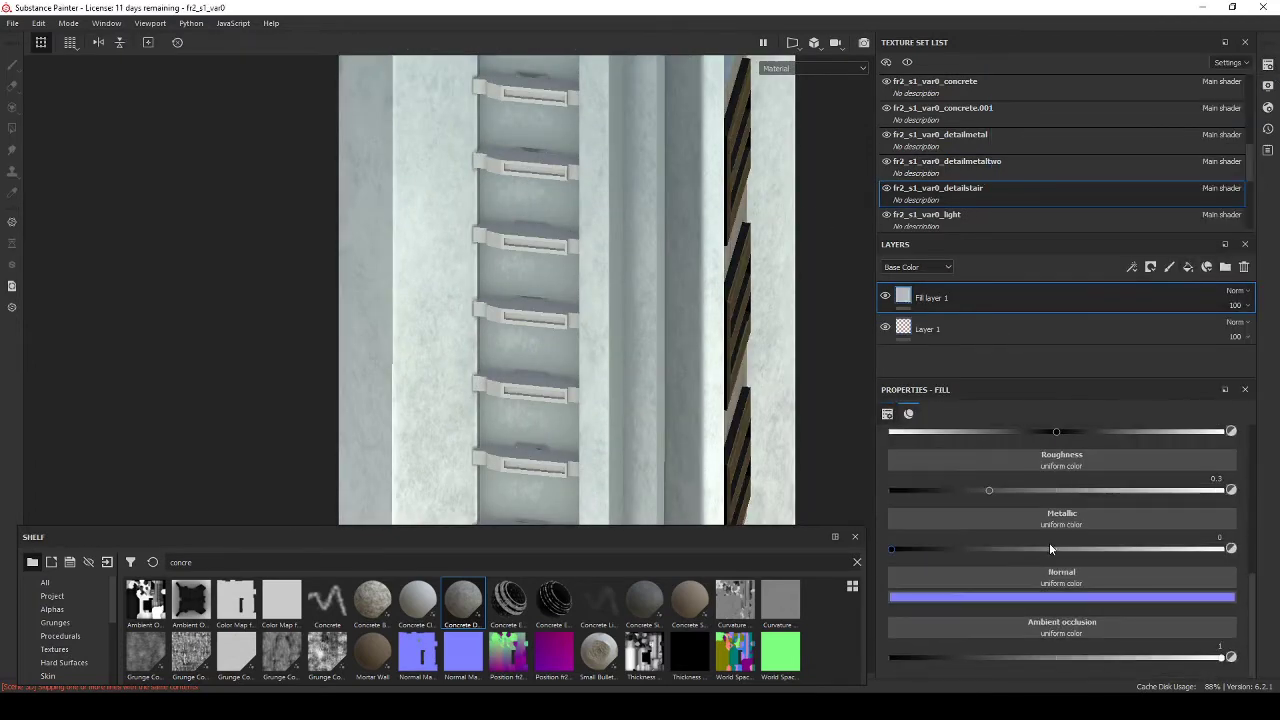
left_click_drag(1049, 549, 1164, 549)
scroll(1164, 563, "up", 5)
left_click(1155, 531)
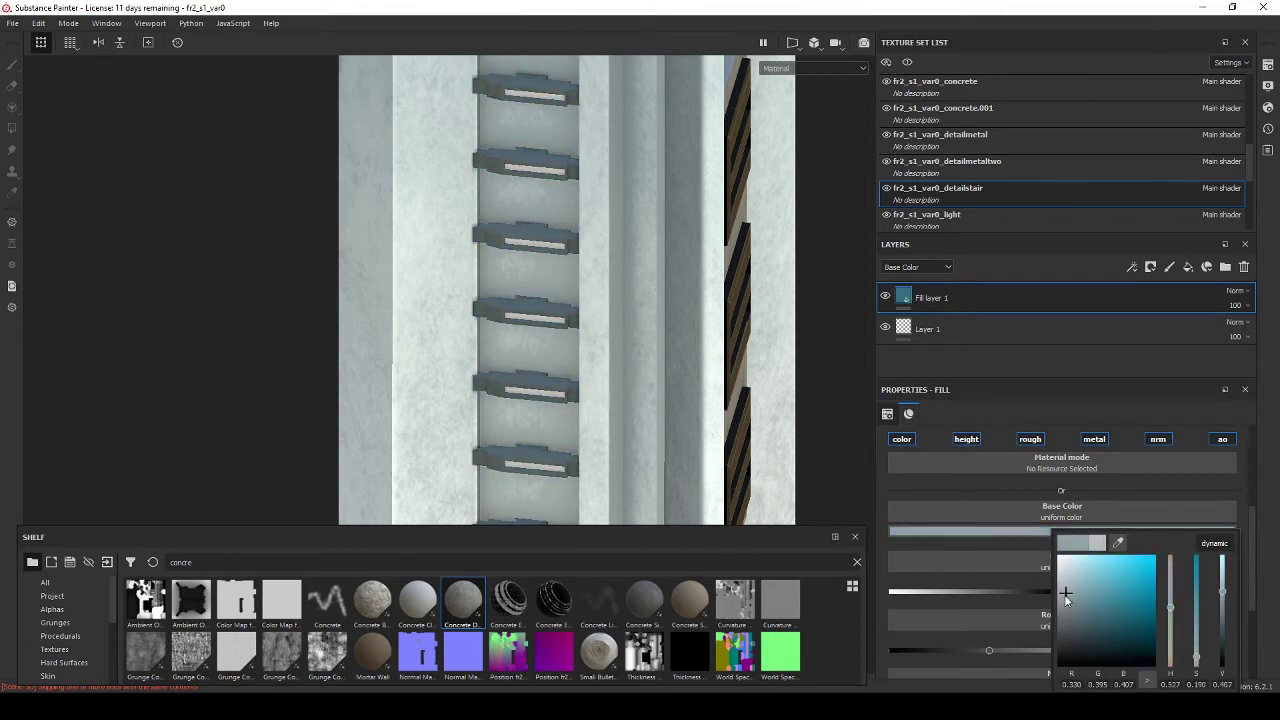
left_click_drag(486, 257, 623, 300, "alt")
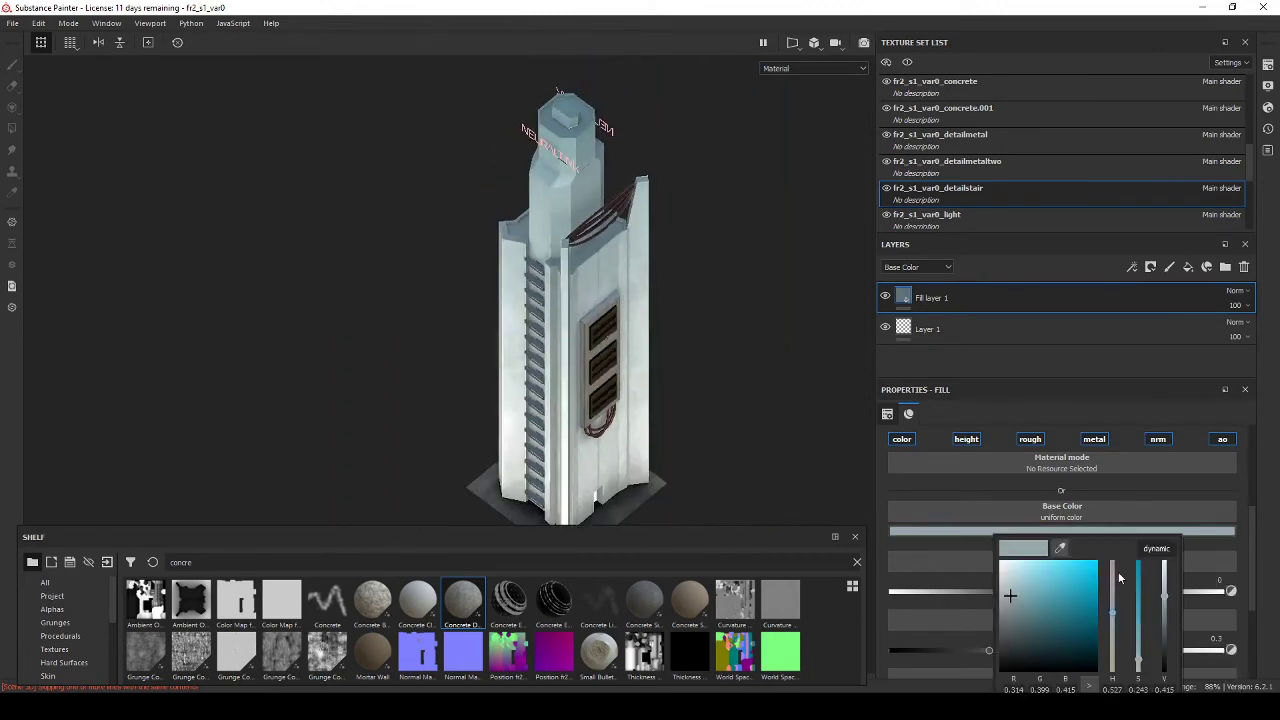
scroll(633, 383, "up", 2)
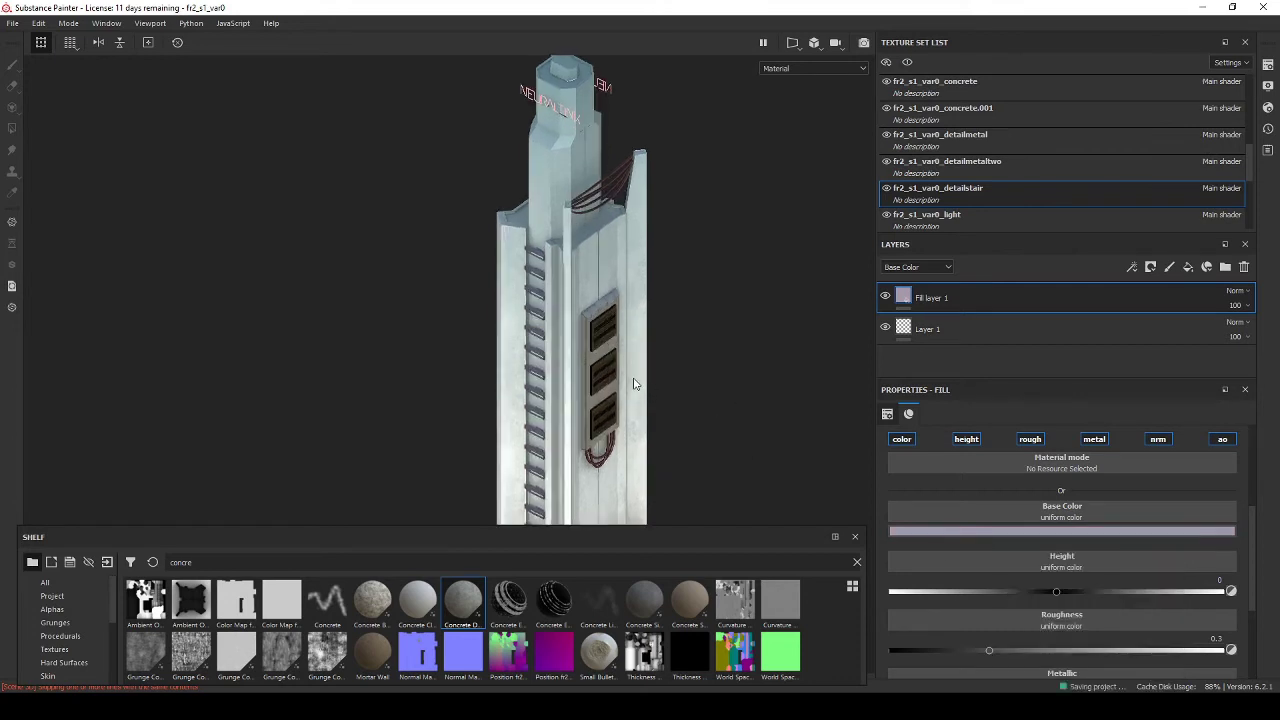
Step: Give fr2_s1_var0_light an Emissive channel and replace Layer 1 with a cyan-emissive fill
left_click(977, 218)
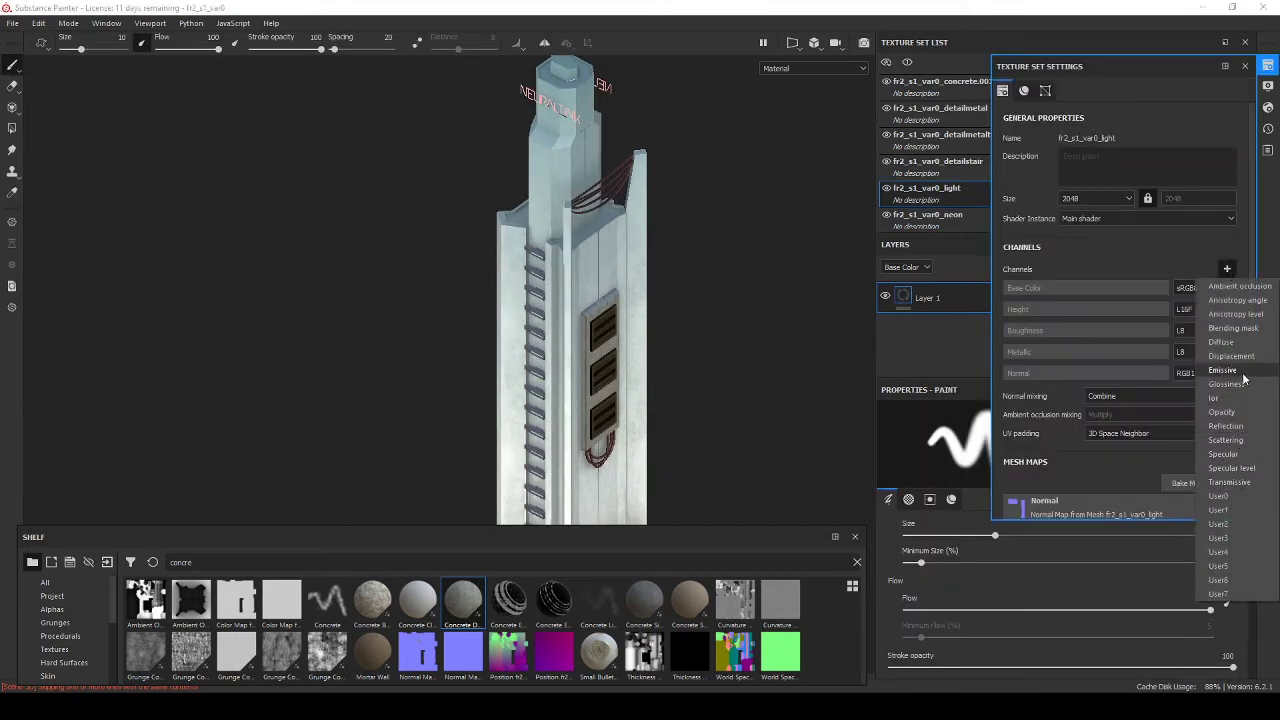
left_click(1243, 372)
key("Delete")
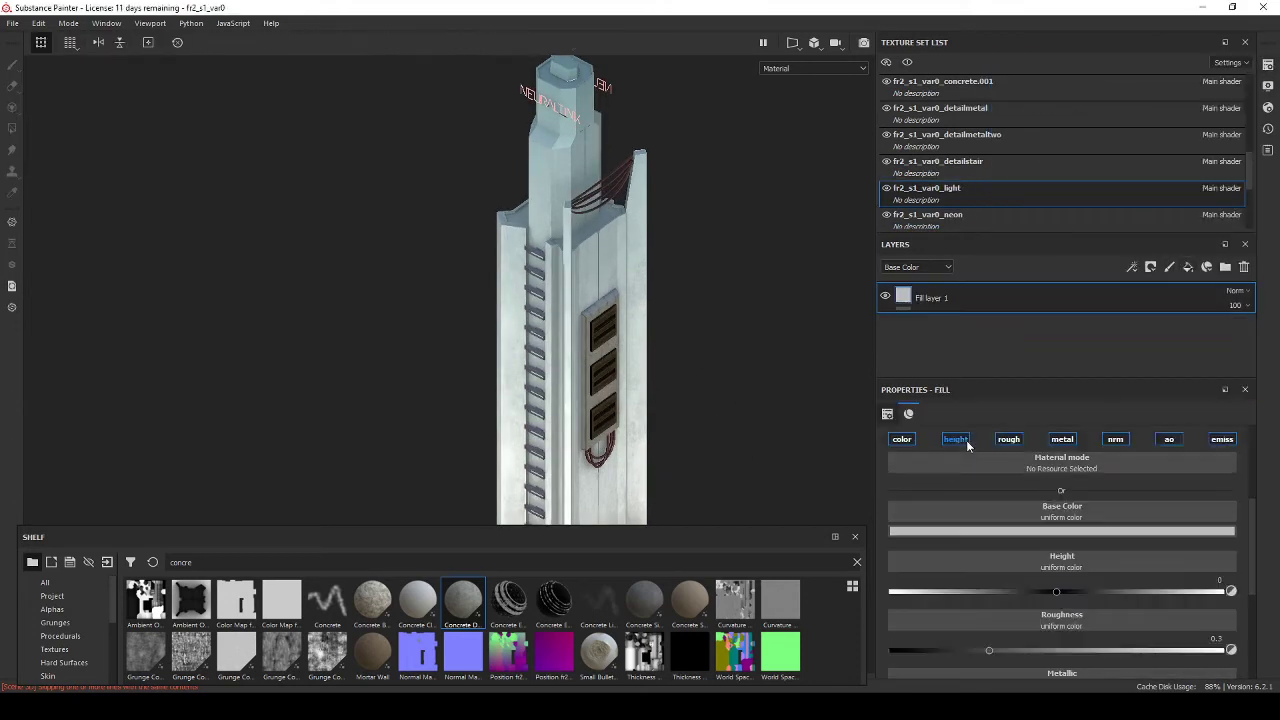
left_click(966, 440)
left_click(1128, 440)
left_click(1090, 553)
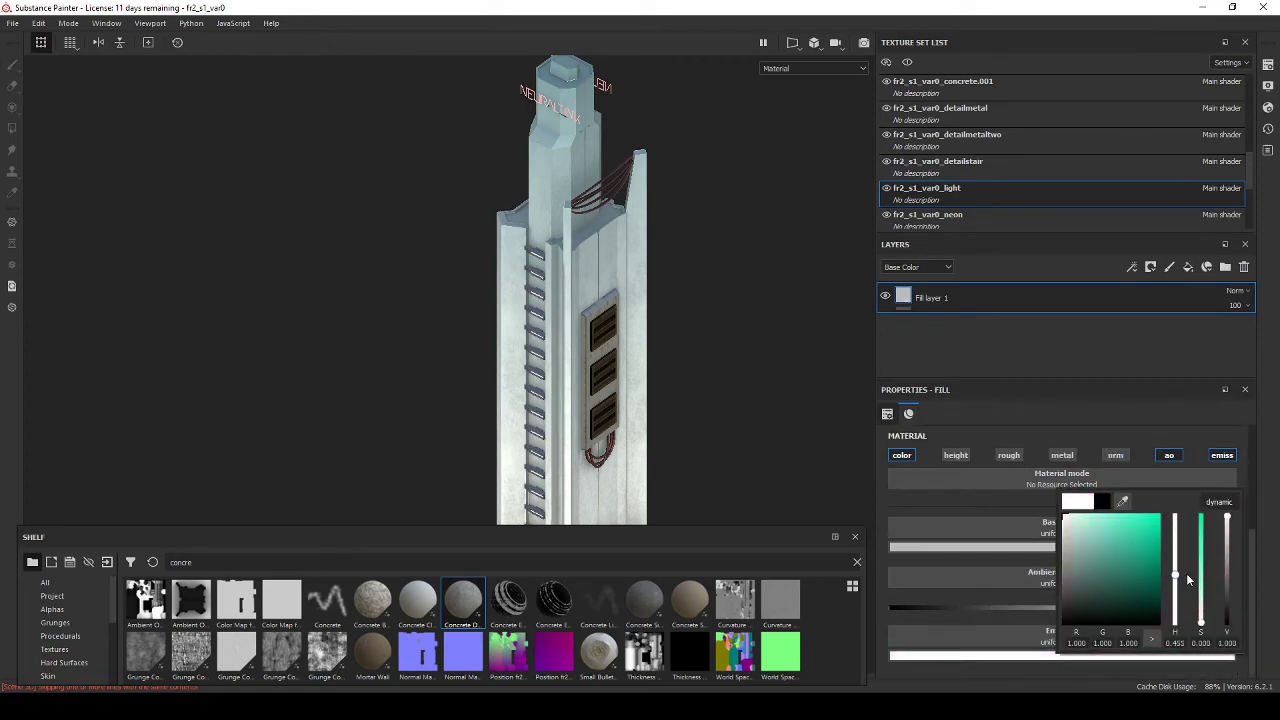
scroll(614, 277, "up", 5)
mouse_move(614, 277)
left_mouse_down("alt")
mouse_move(716, 270)
mouse_move(586, 337)
left_mouse_up("alt")
Step: Add a generator mask to the detailstair's Fill layer 2, switching it from Metal Edge Wear to Curvature
scroll(586, 337, "up", 3)
right_click(700, 251, "ctrl+alt")
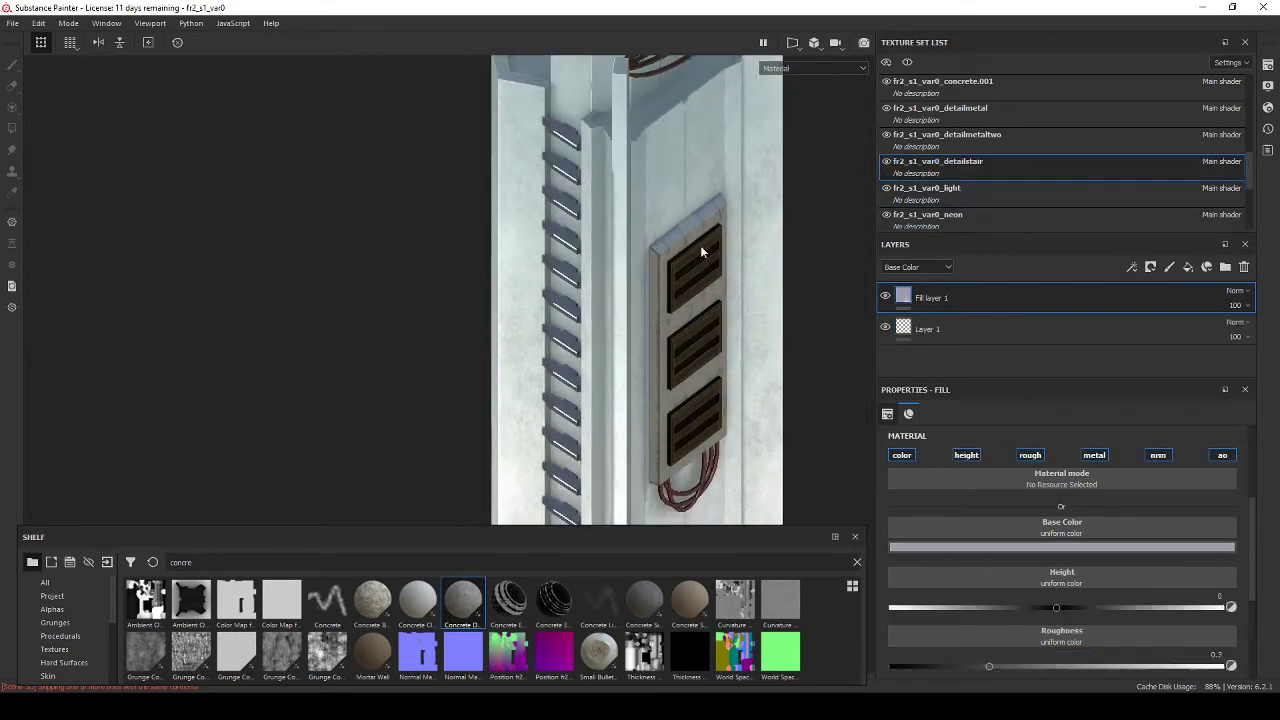
scroll(700, 251, "up", 3)
scroll(1062, 516, "down", 5)
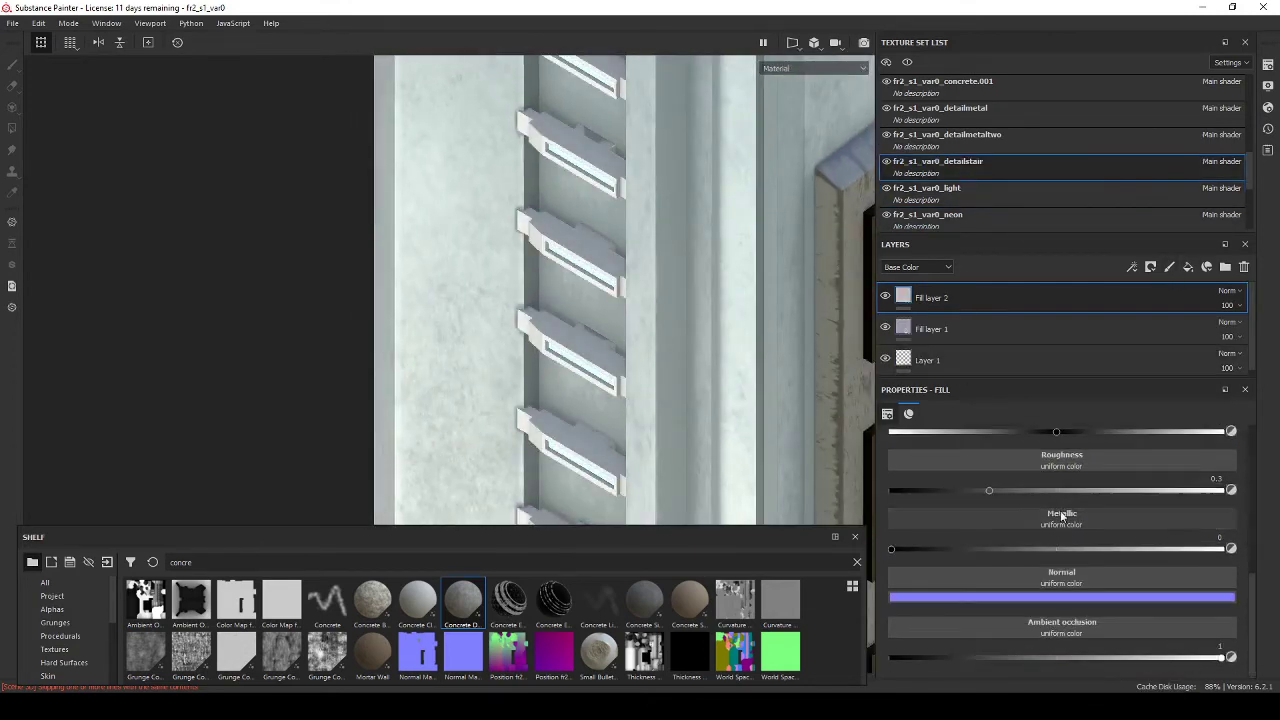
right_click(960, 297)
left_click(1006, 430)
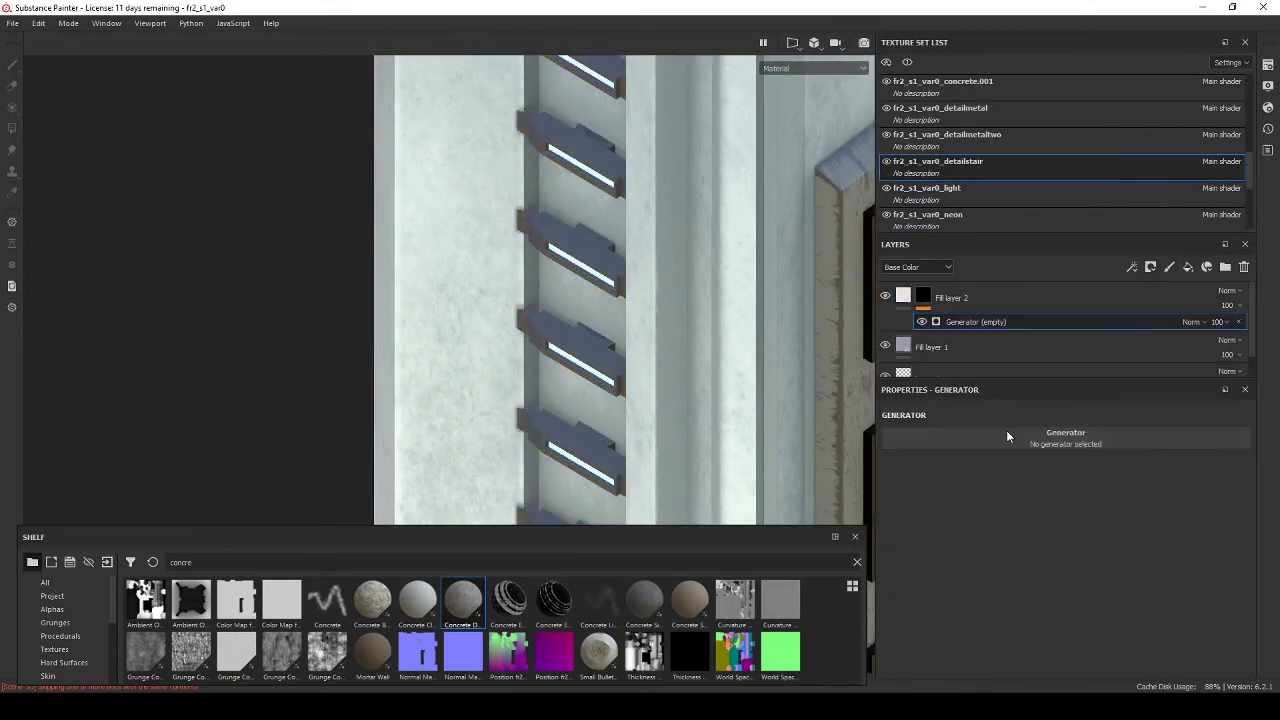
left_click(1072, 452)
Step: Make the stair-slat fill black and lower the Dirt level to 0.31
left_click_drag(600, 300, 667, 307, "alt")
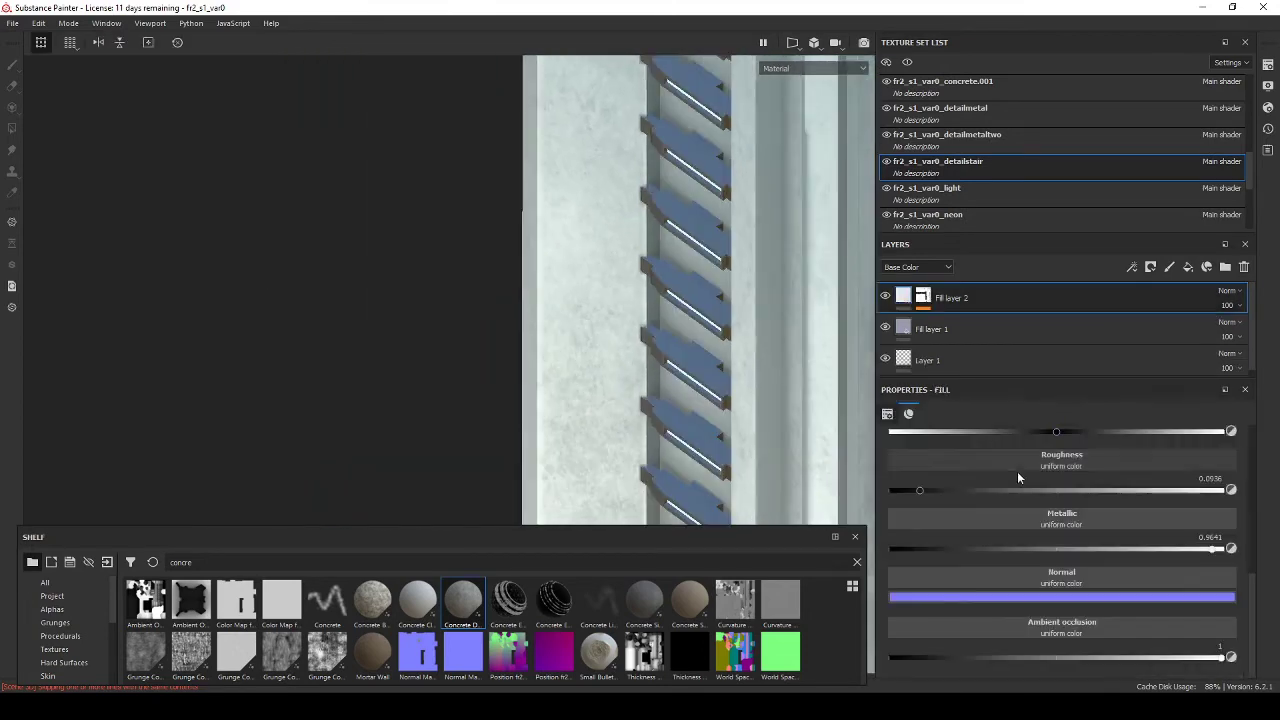
scroll(963, 564, "down", 3)
left_click(1054, 650)
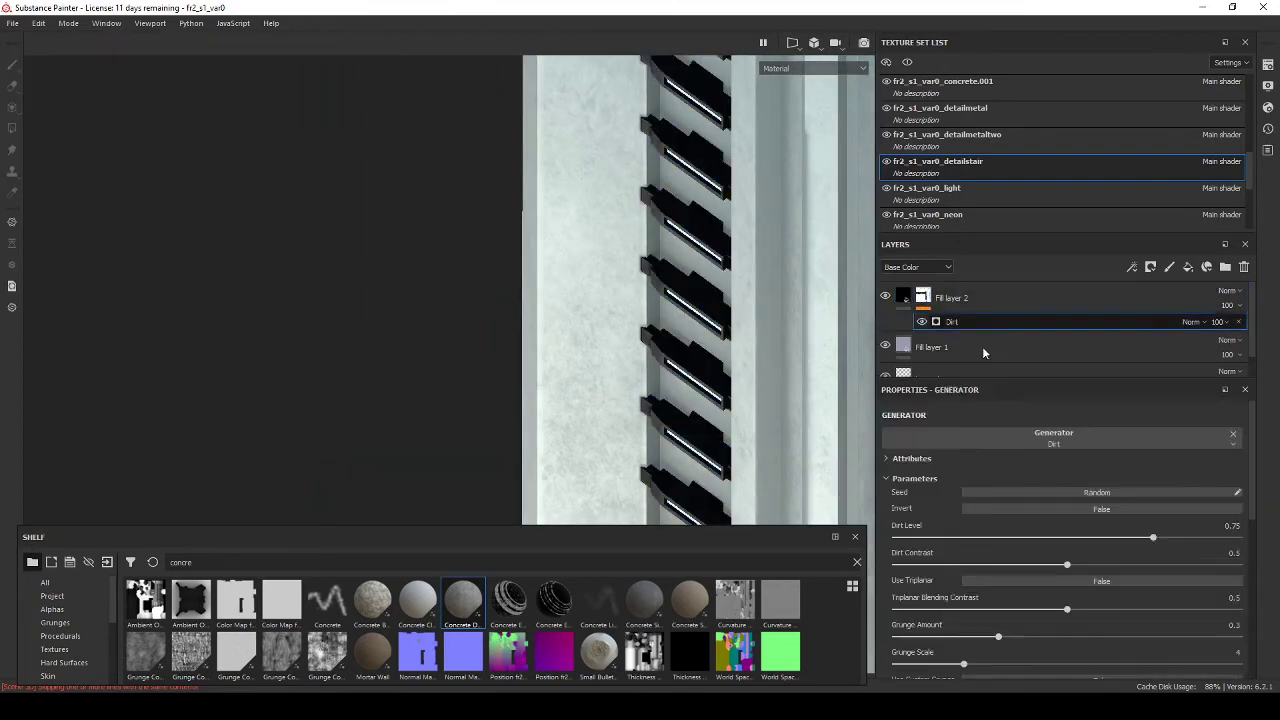
left_click_drag(997, 538, 1001, 538)
left_click_drag(620, 300, 669, 349, "alt")
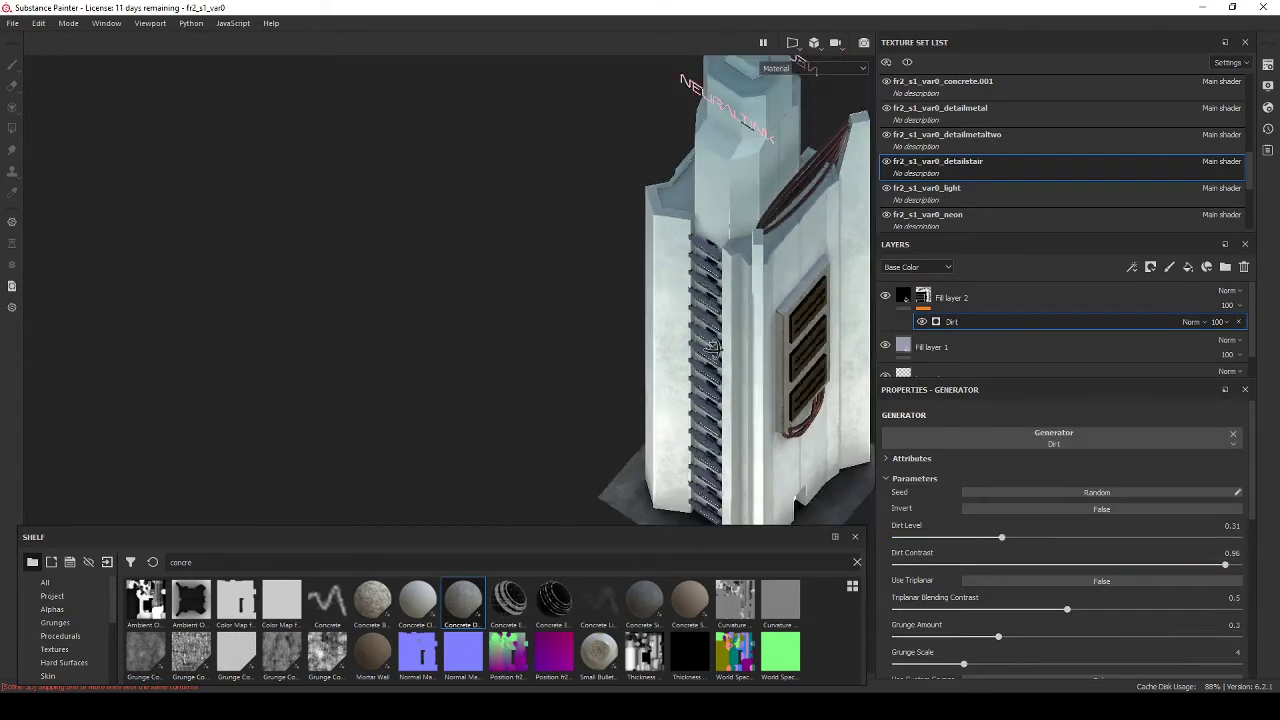
key("f")
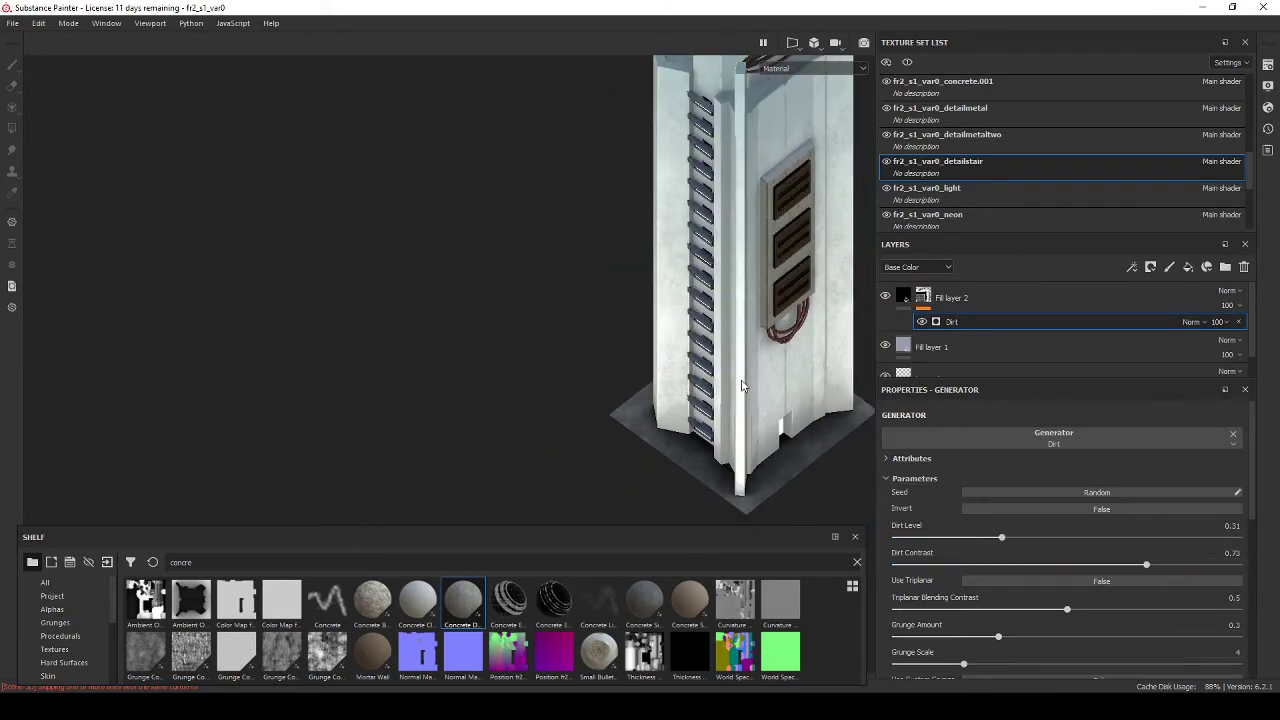
left_click_drag(741, 385, 1028, 350, "alt")
Step: Select the fr2_s1_var0_roof texture set
scroll(942, 150, "down", 2)
left_click(942, 110)
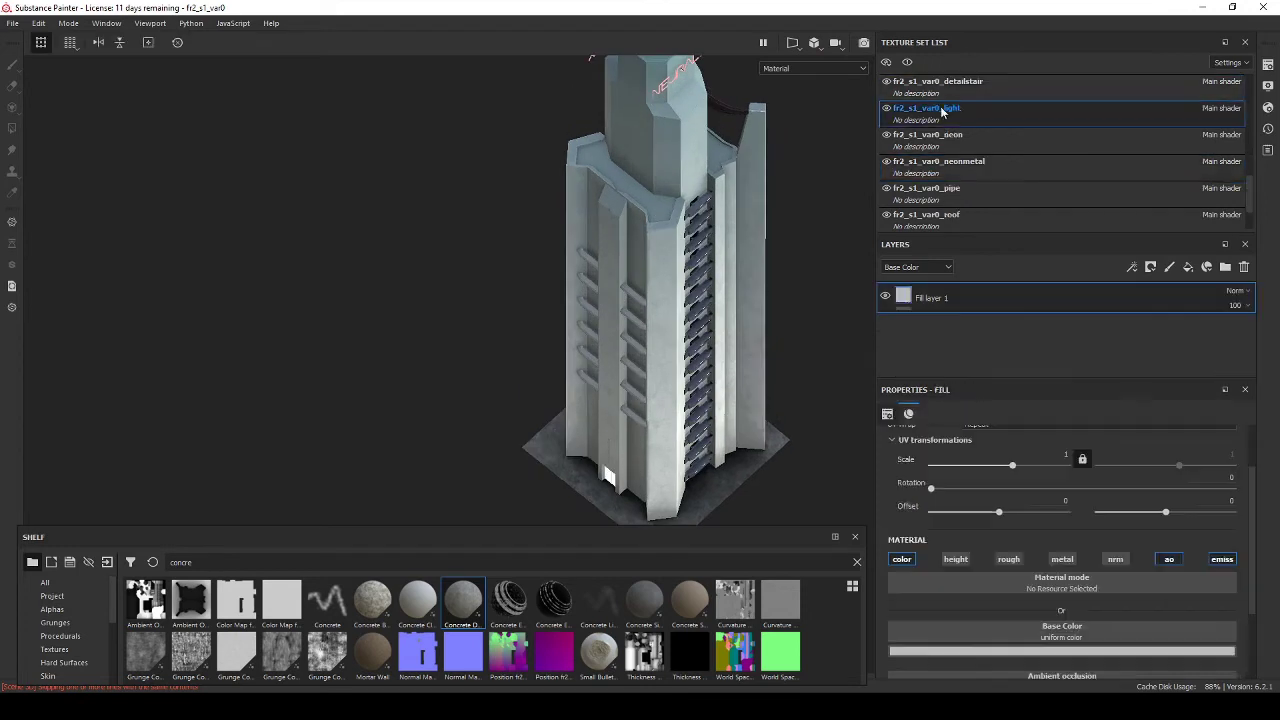
left_click(908, 190)
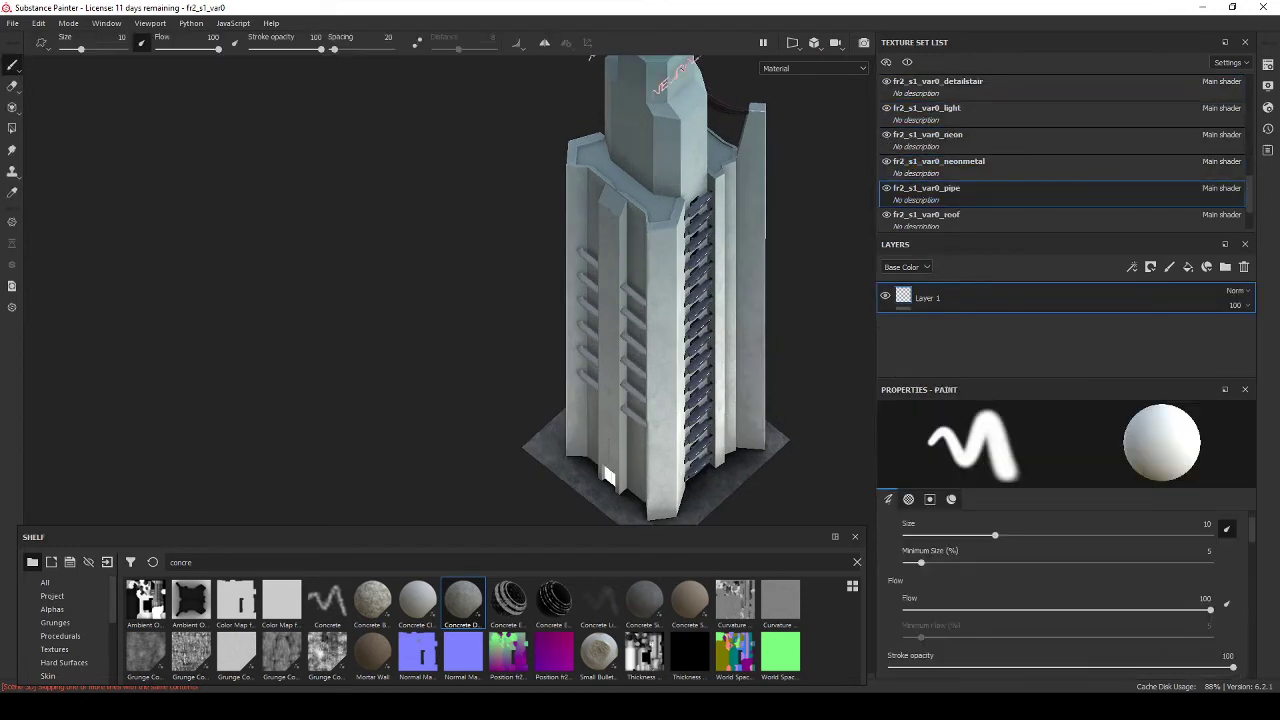
scroll(950, 160, "down", 2)
left_click(957, 164)
Step: Set the roof fill to black with height off and opacity lowered to 60
left_click(1062, 651)
left_click(990, 666)
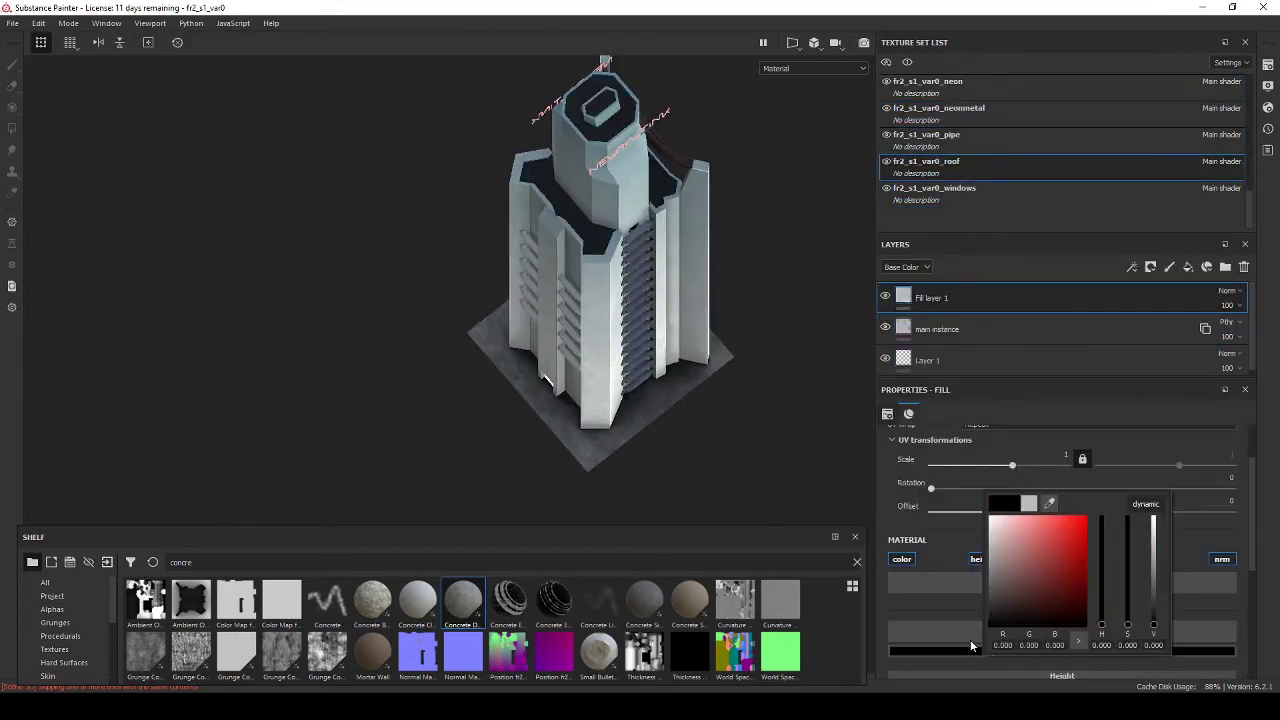
left_click(986, 560)
left_click(1073, 651)
left_click(1240, 305)
left_click_drag(1262, 333, 1248, 333)
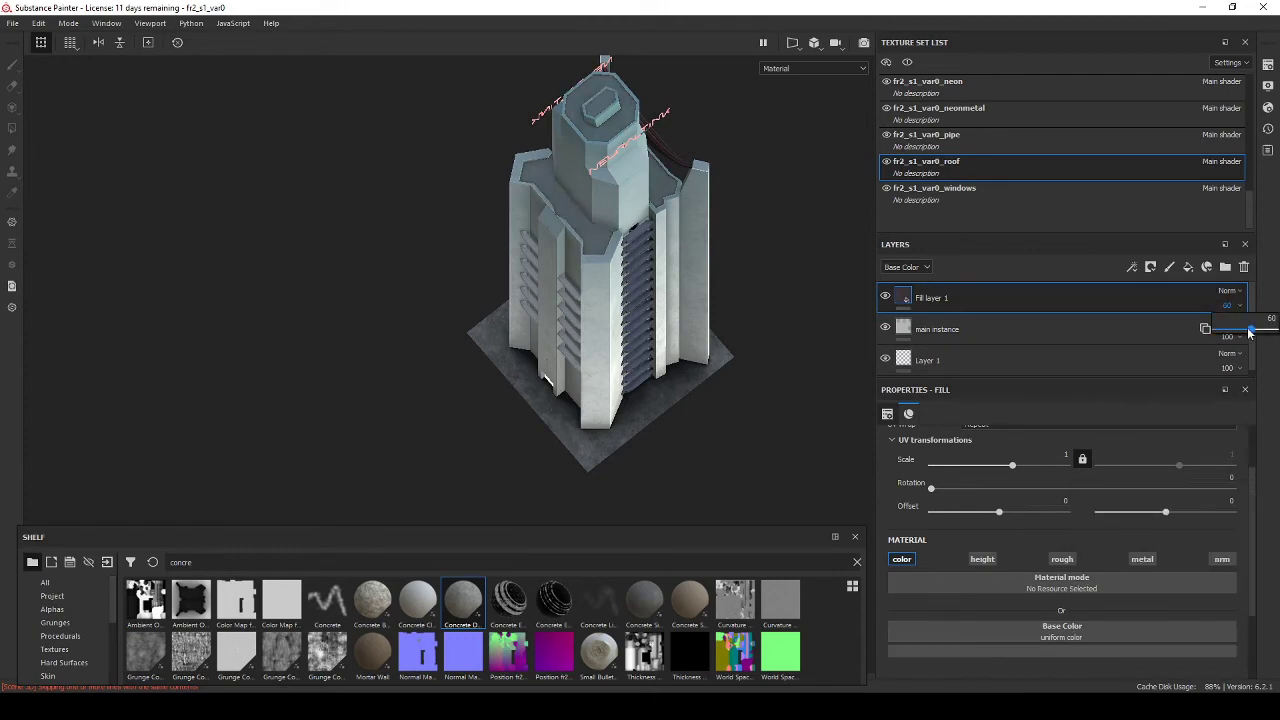
Step: Give the roof fill a black mask with a Dirt generator, contrast lowered to 0.64
right_click(997, 300)
left_click(1030, 330)
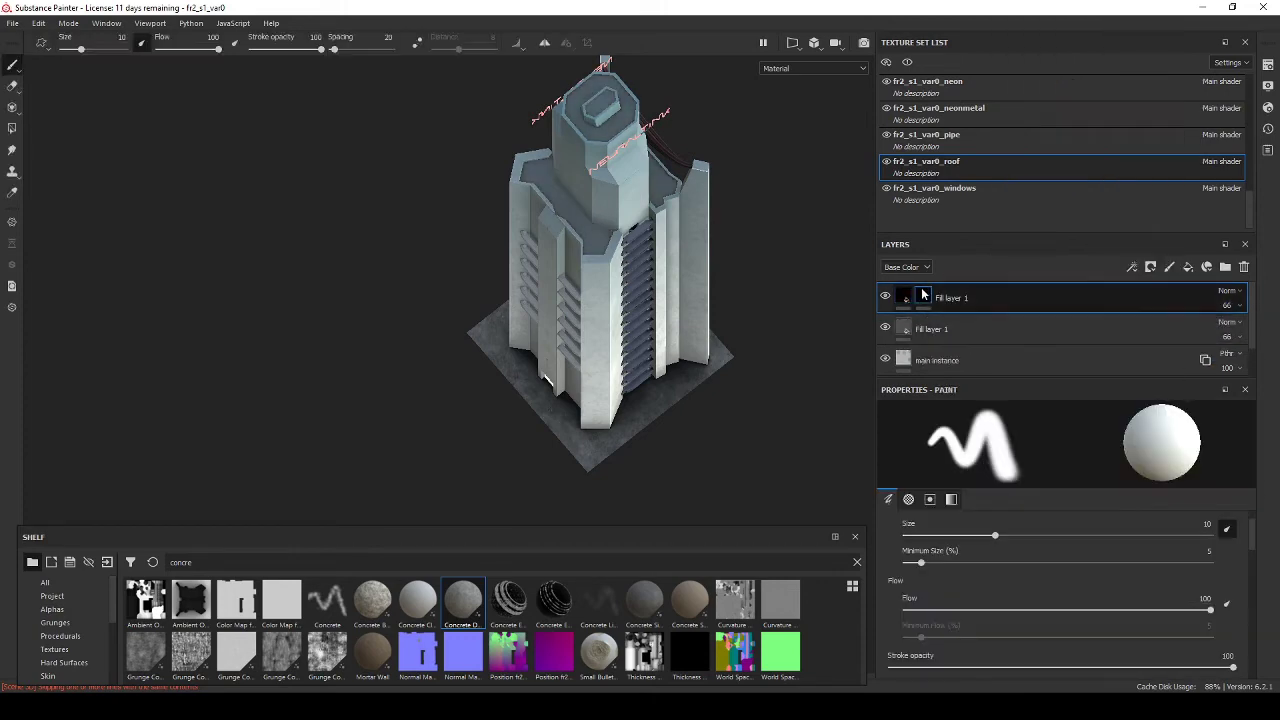
right_click(922, 297)
left_click(988, 443)
left_click(1000, 520)
scroll(619, 246, "up", 2)
scroll(618, 246, "up", 2)
scroll(618, 246, "up", 2)
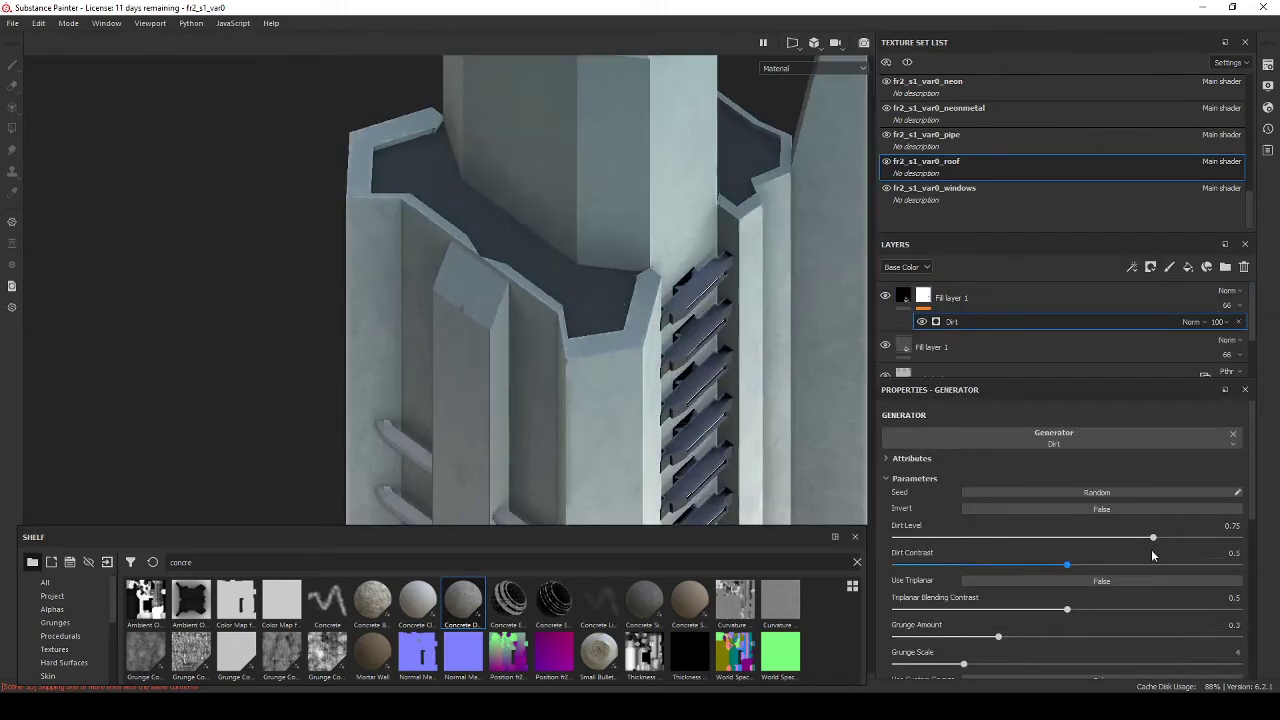
scroll(1100, 500, "down", 2)
left_click_drag(1135, 488, 1115, 485)
scroll(620, 250, "down", 3)
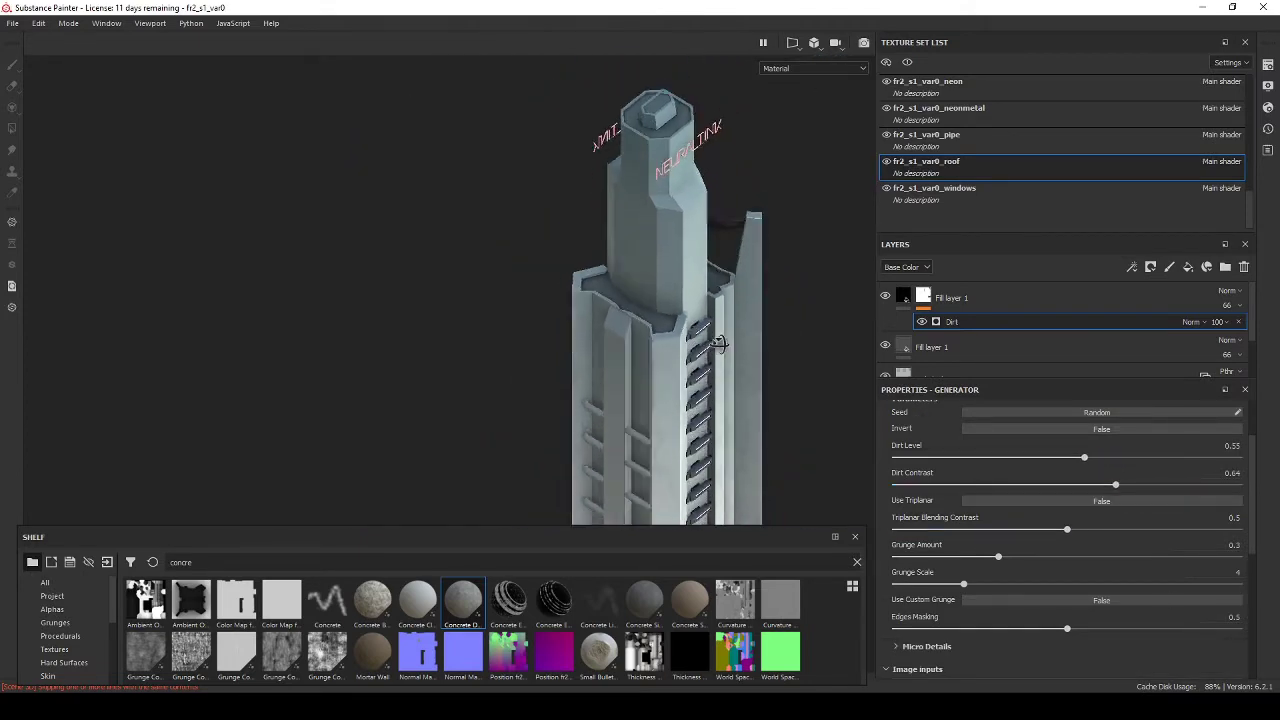
mouse_move(620, 250)
left_mouse_down("alt")
mouse_move(634, 283)
mouse_move(489, 49)
mouse_move(488, 196)
left_mouse_up("alt")
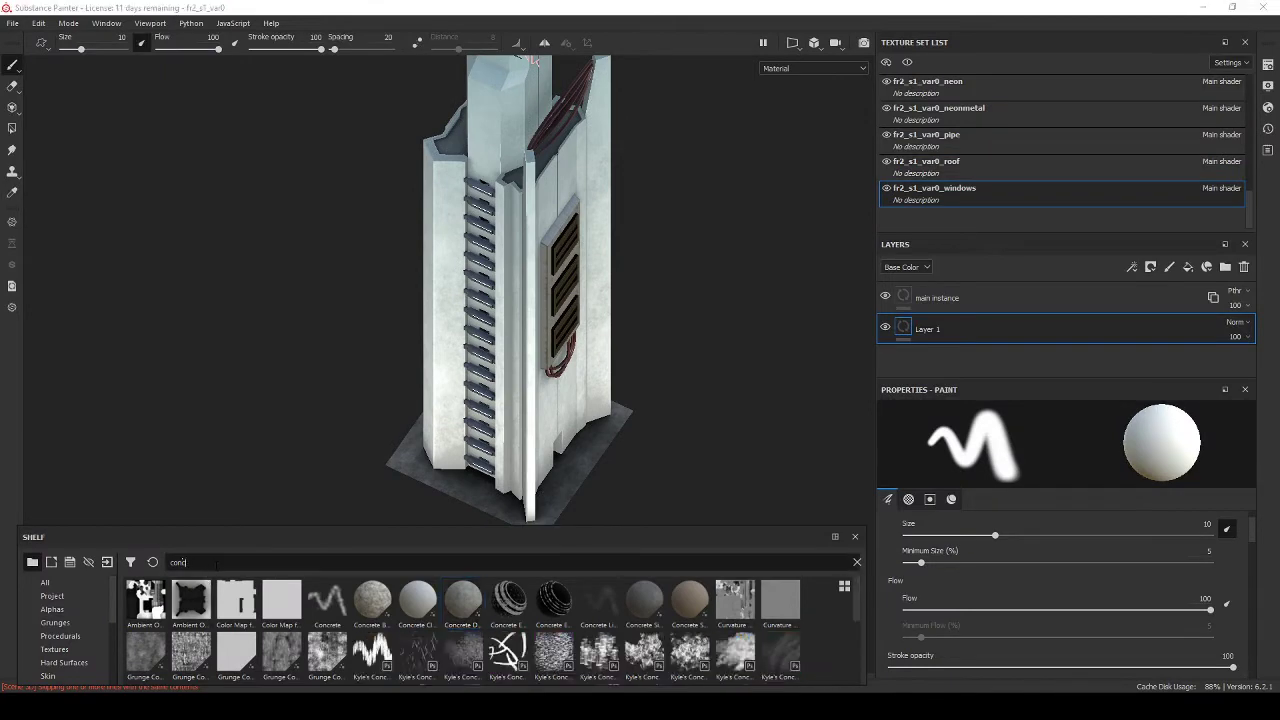
Step: Search the shelf for fr2 and add a height-only fill layer to the windows set
key("BackSpace")
key("BackSpace")
key("BackSpace")
type("fr2")
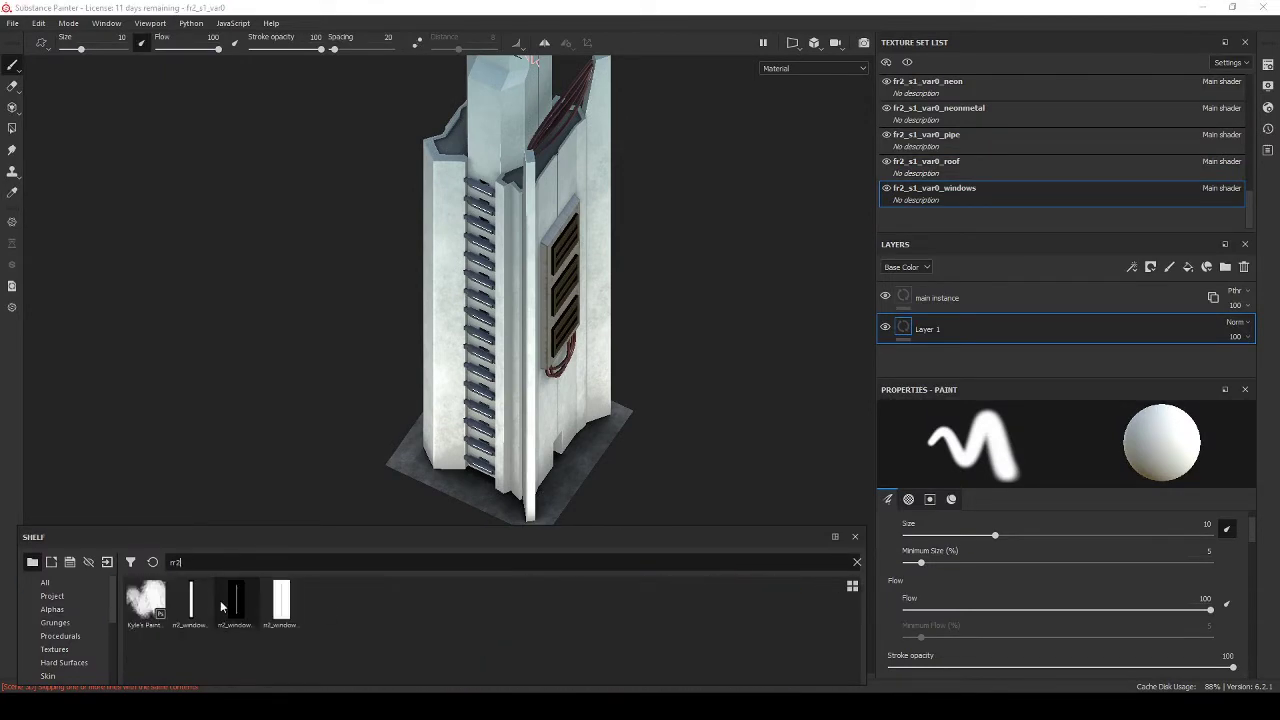
left_click(1188, 267)
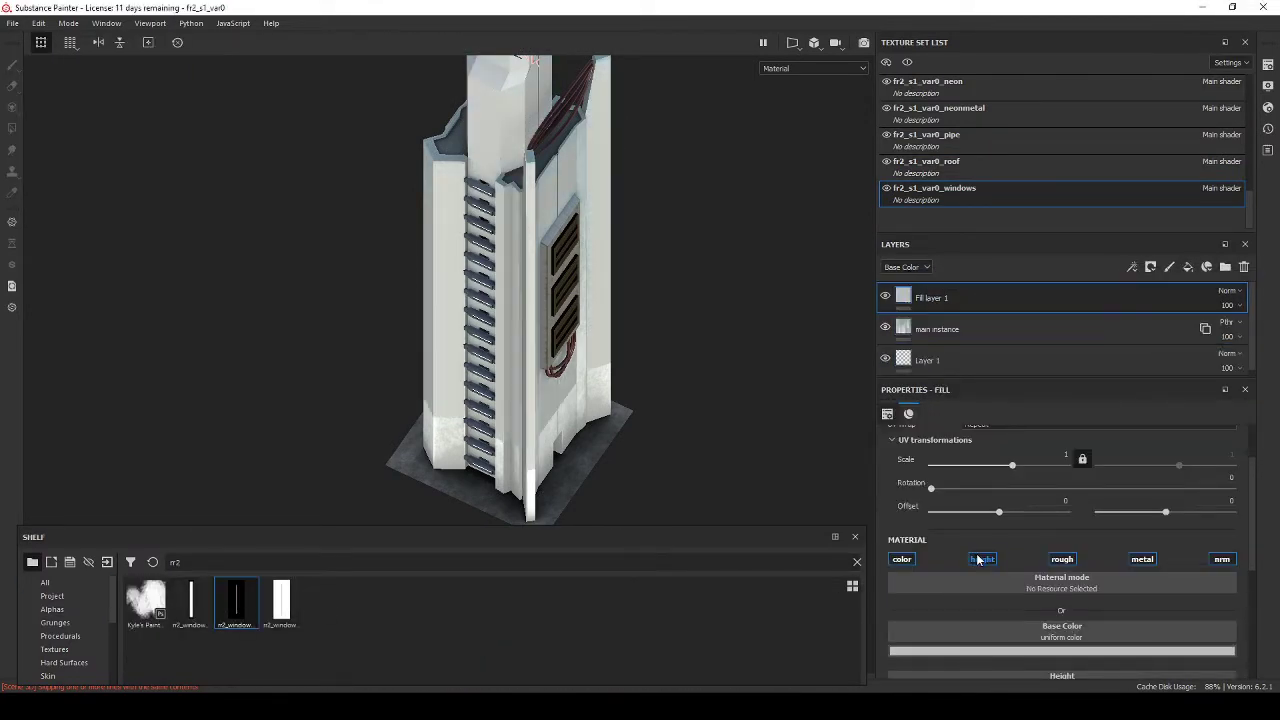
left_click(901, 559)
left_click(1062, 559)
Step: Add an Emissive channel to the windows texture set
left_click(1223, 559)
left_click(1227, 268)
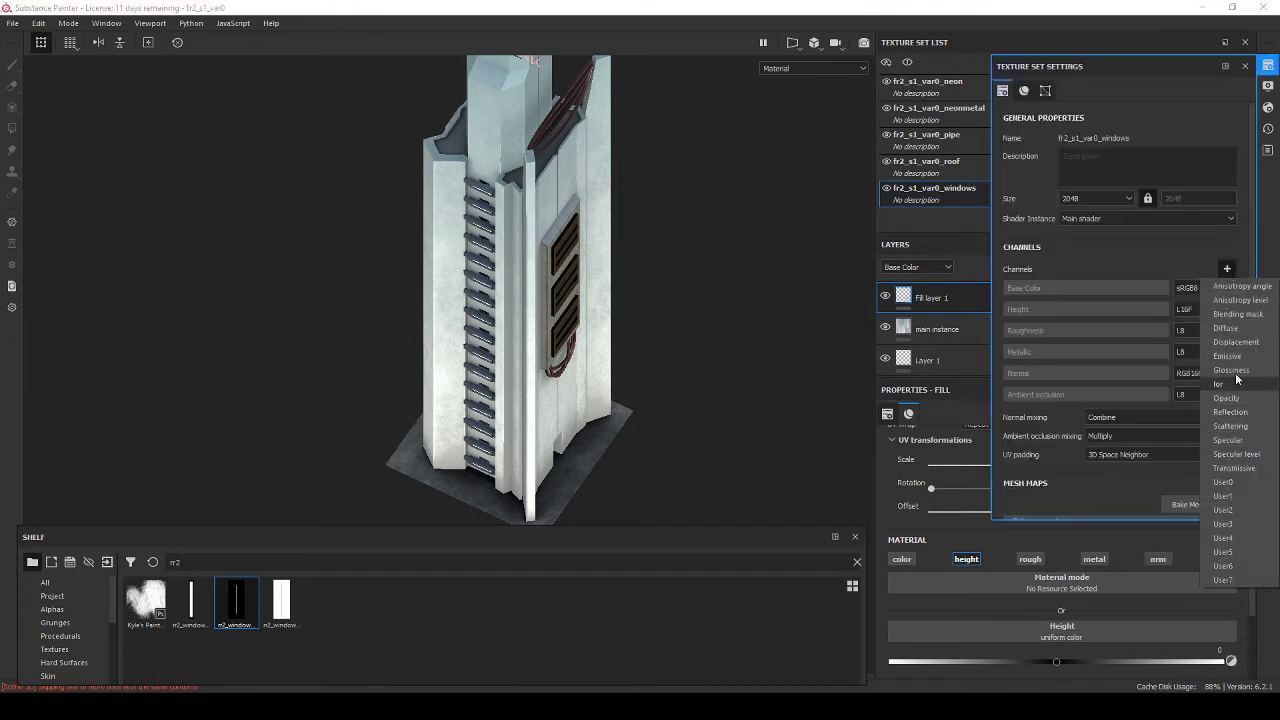
left_click(1228, 356)
scroll(1248, 571, "down", 2)
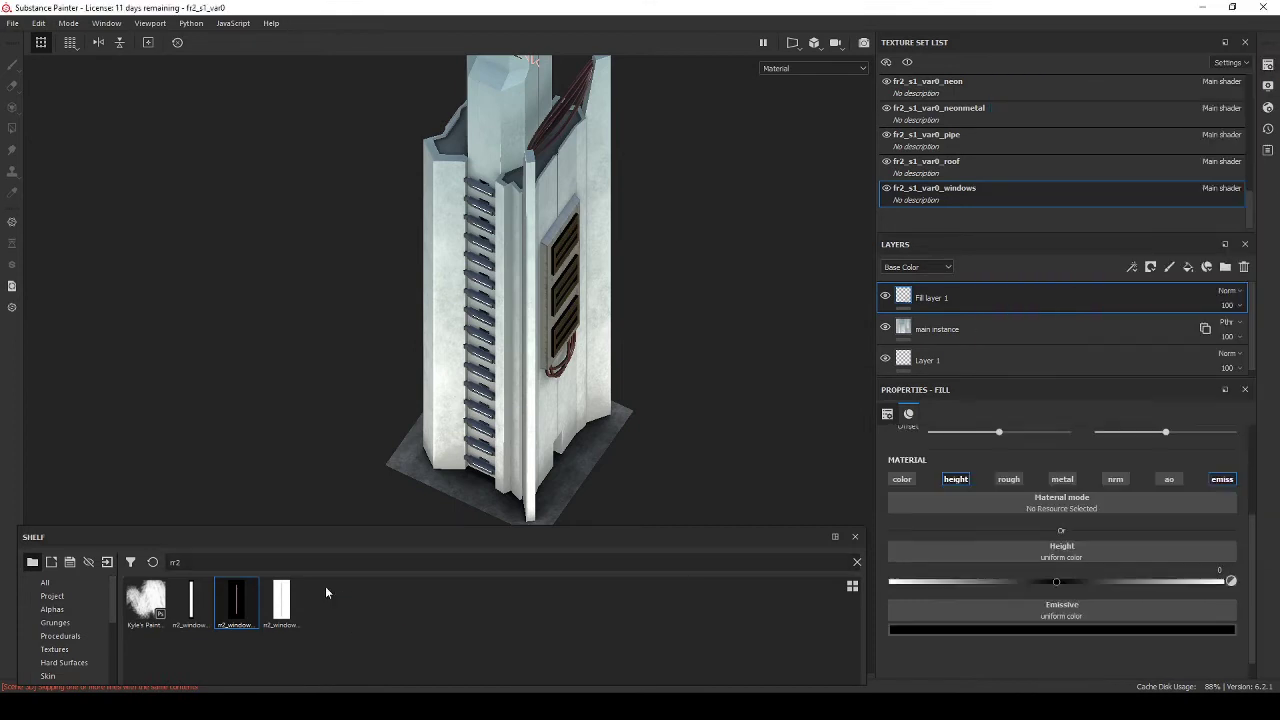
scroll(1037, 492, "up", 2)
mouse_move(464, 278)
left_mouse_down("alt")
mouse_move(540, 285)
mouse_move(577, 256)
left_mouse_up("alt")
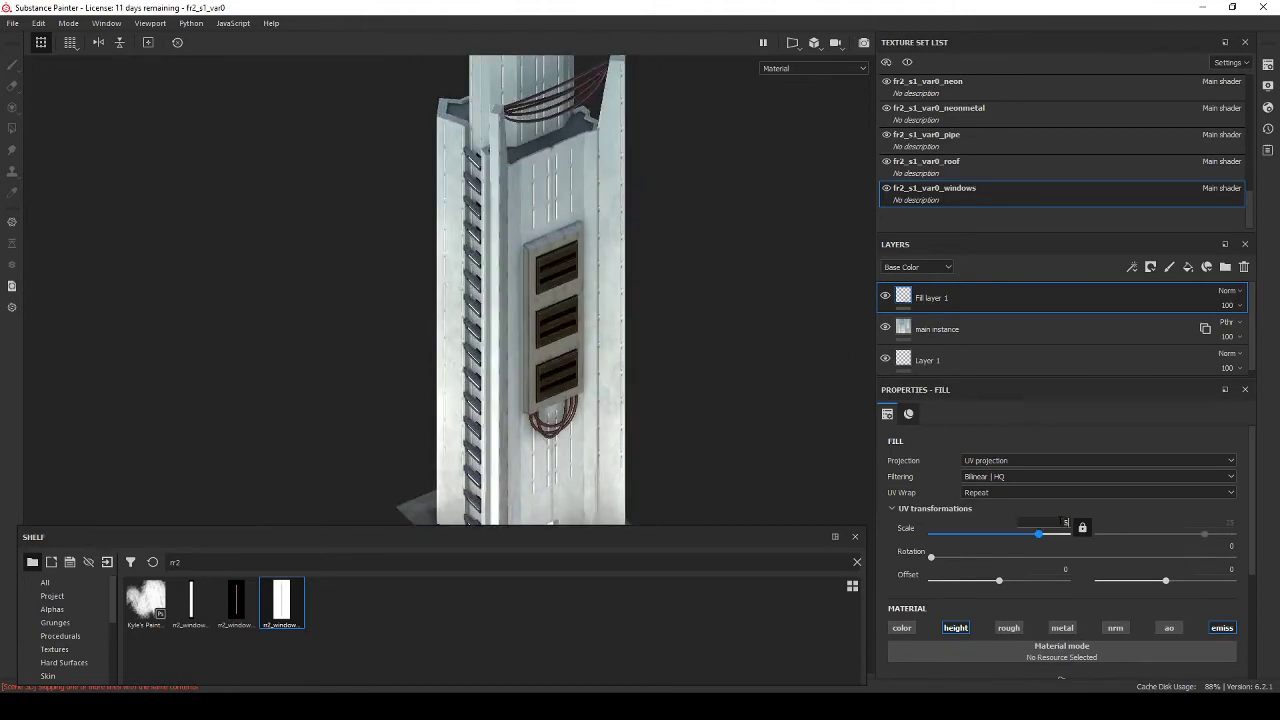
Step: Set the fr2 window texture's tiling scale to 50
type("0")
key("Return")
mouse_move(615, 340)
left_mouse_down("alt")
mouse_move(592, 325)
mouse_move(387, 320)
mouse_move(589, 306)
mouse_move(400, 211)
mouse_move(599, 283)
mouse_move(474, 277)
mouse_move(663, 300)
mouse_move(447, 335)
left_mouse_up("alt")
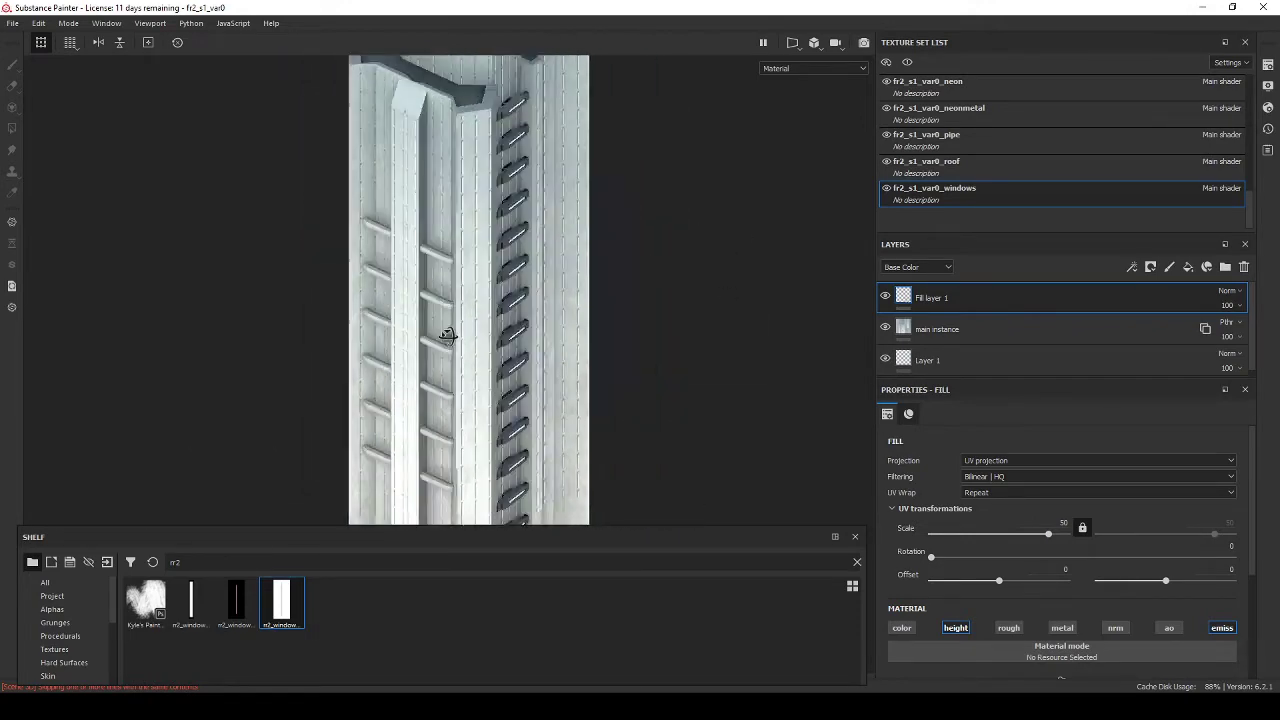
scroll(447, 335, "down", 3)
scroll(1000, 175, "up", 3)
left_click_drag(523, 277, 586, 251, "alt")
scroll(980, 172, "up", 2)
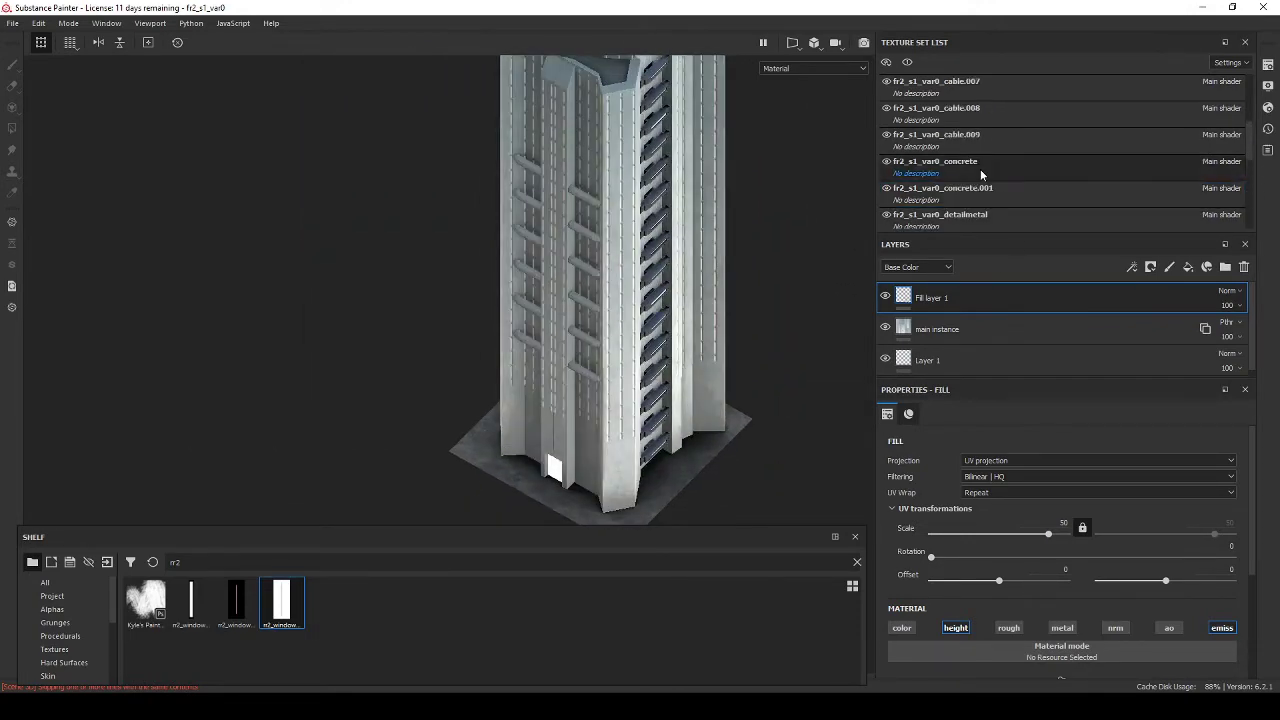
Step: Select the fr2_s1_var0_pipe texture set
left_click(920, 216)
scroll(1016, 594, "down", 2)
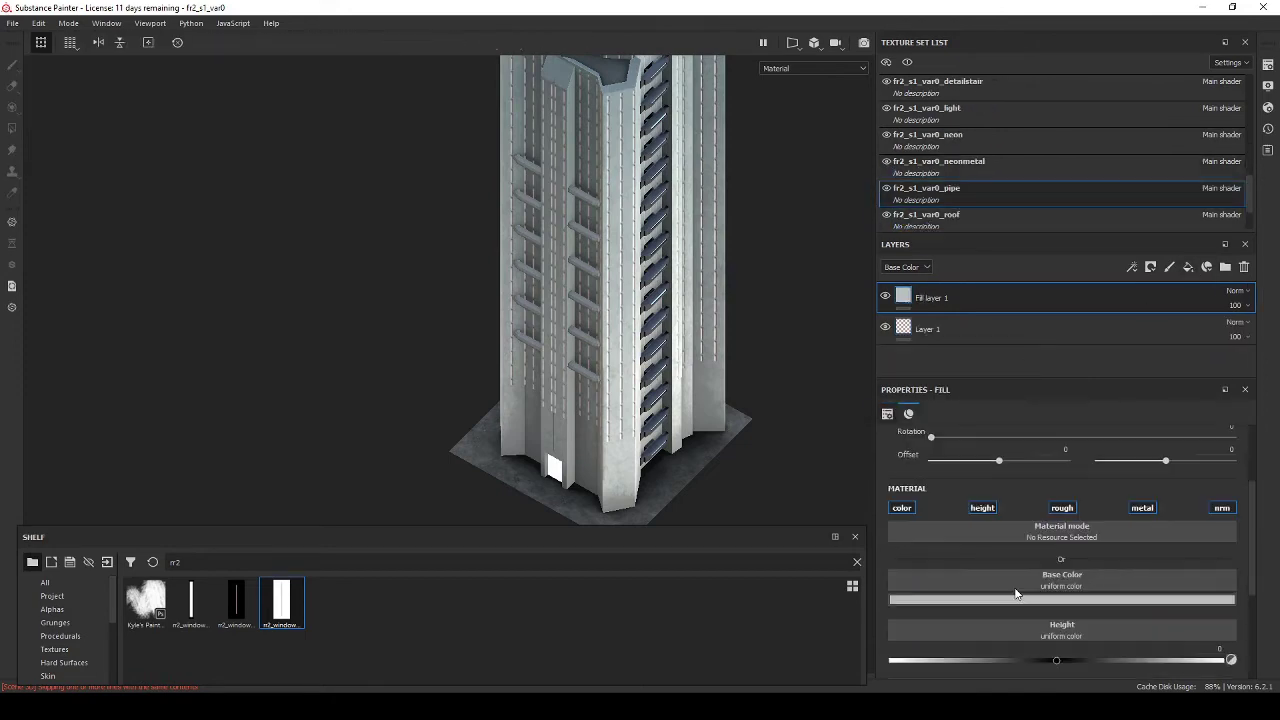
scroll(1107, 606, "down", 3)
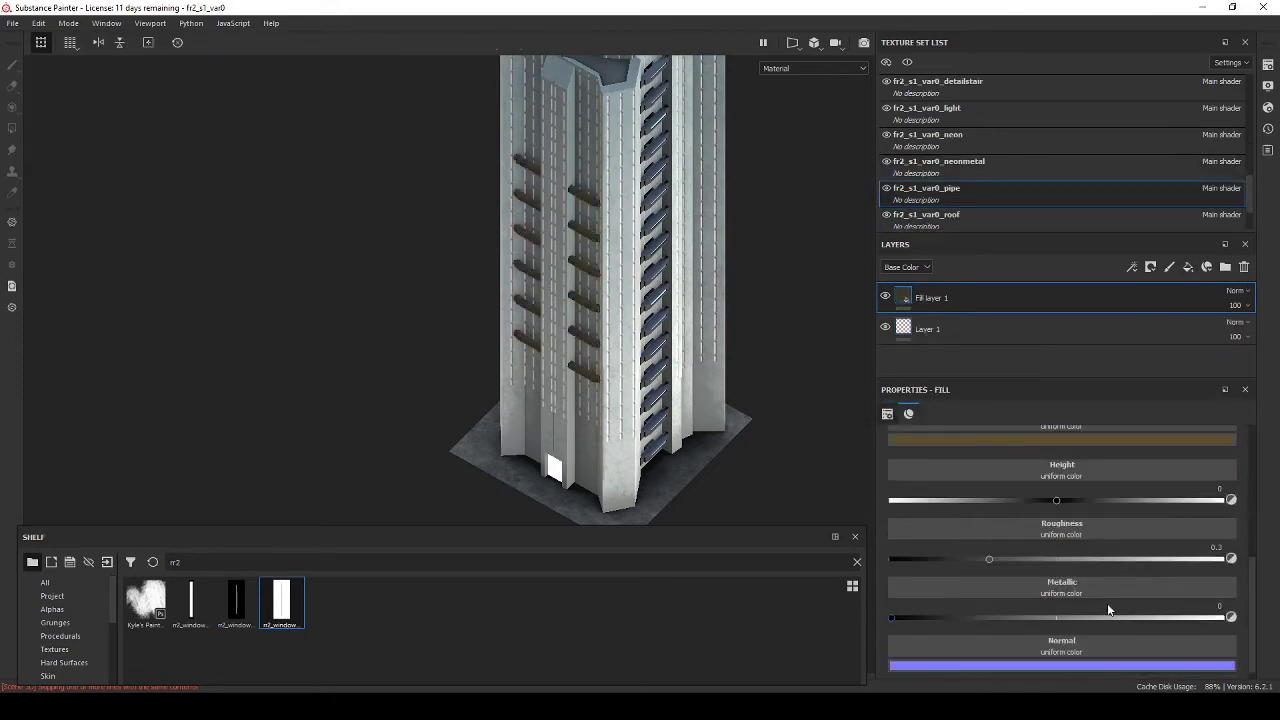
scroll(514, 371, "up", 5)
scroll(514, 371, "down", 4)
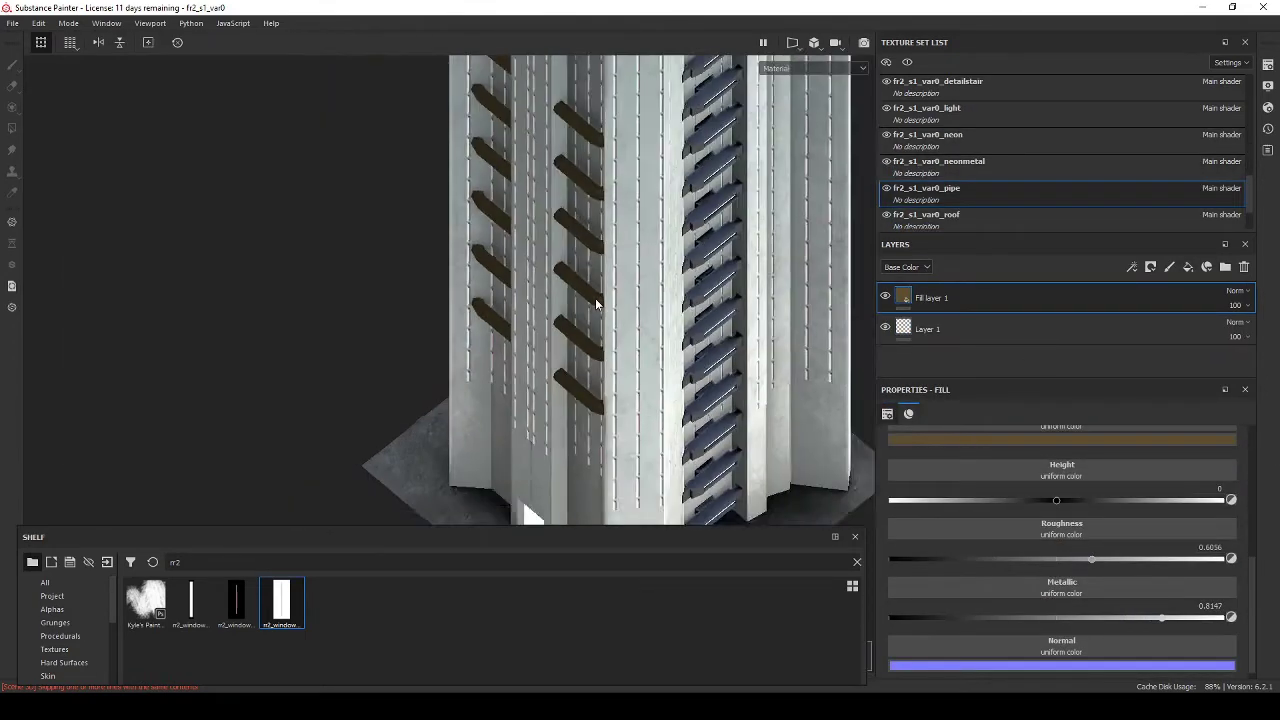
Step: Add a white fill layer with a black mask driven by a Curvature generator
left_click(1188, 267)
left_click(1061, 439)
right_click(922, 297)
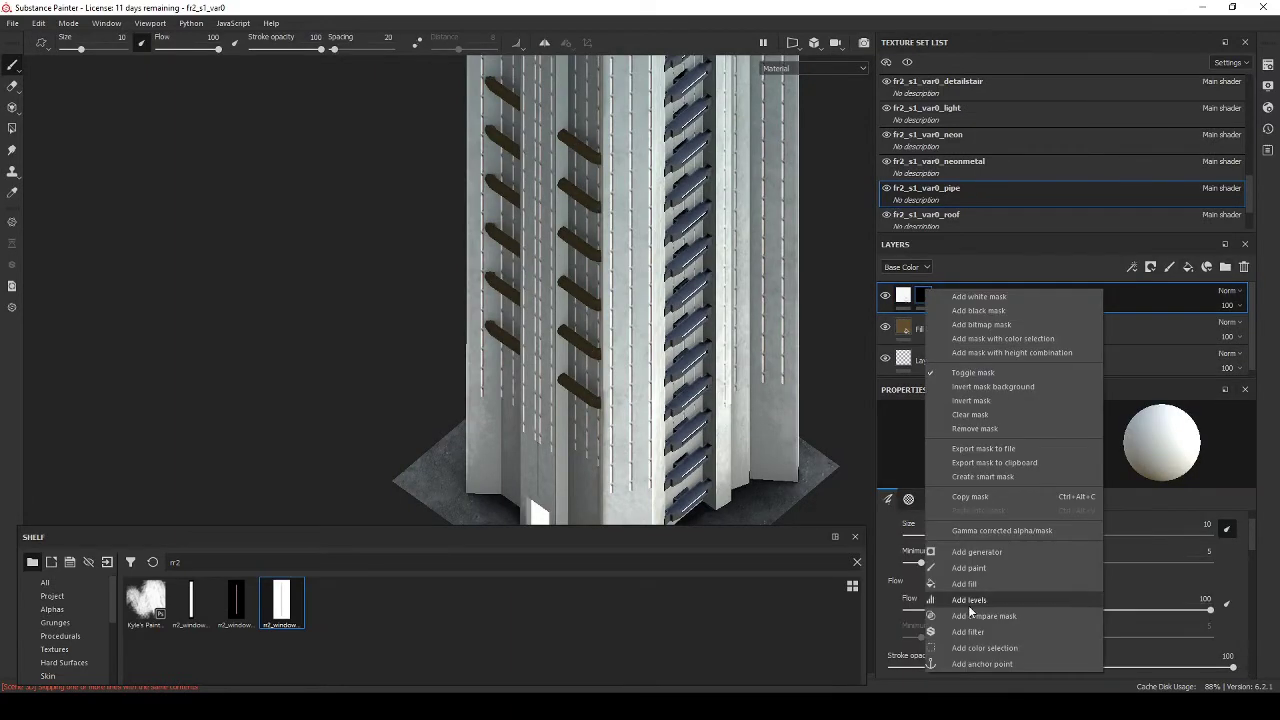
left_click(985, 608)
left_click(1167, 472)
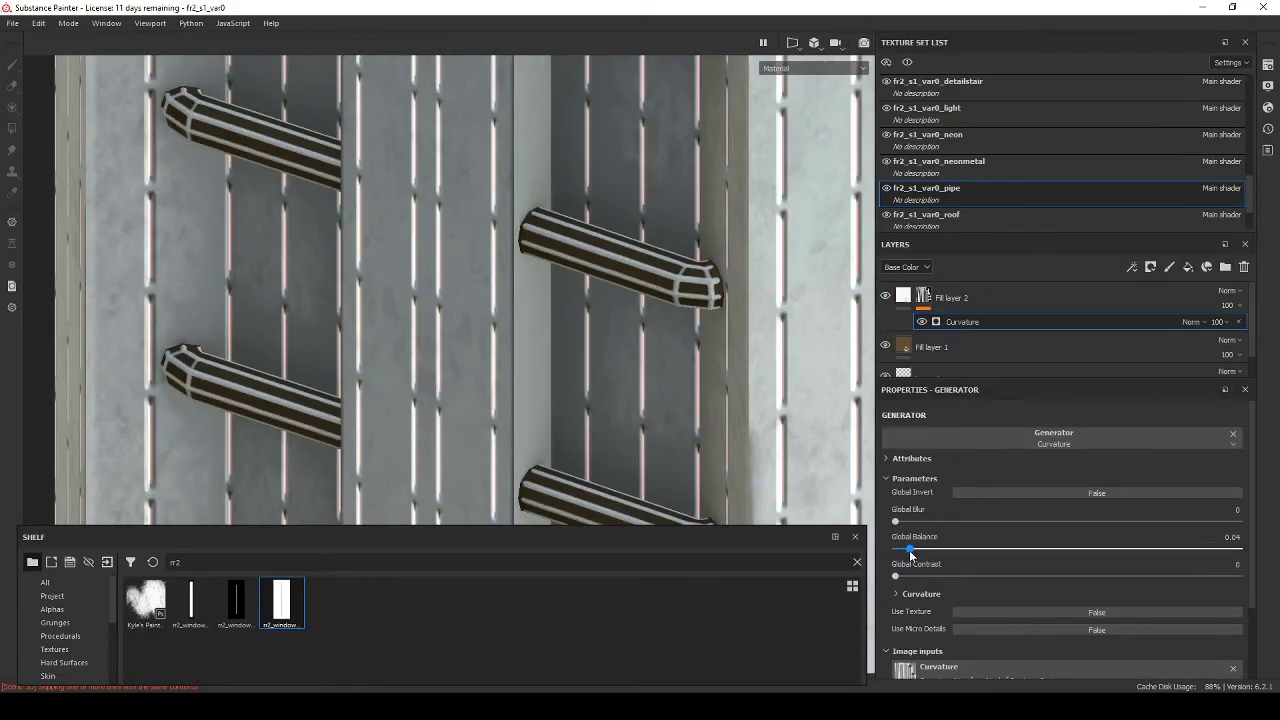
Step: Set the new fill layer to dark brown and check the pipes' base fill colour
left_click(903, 297)
left_click(1061, 441)
left_click(1081, 534)
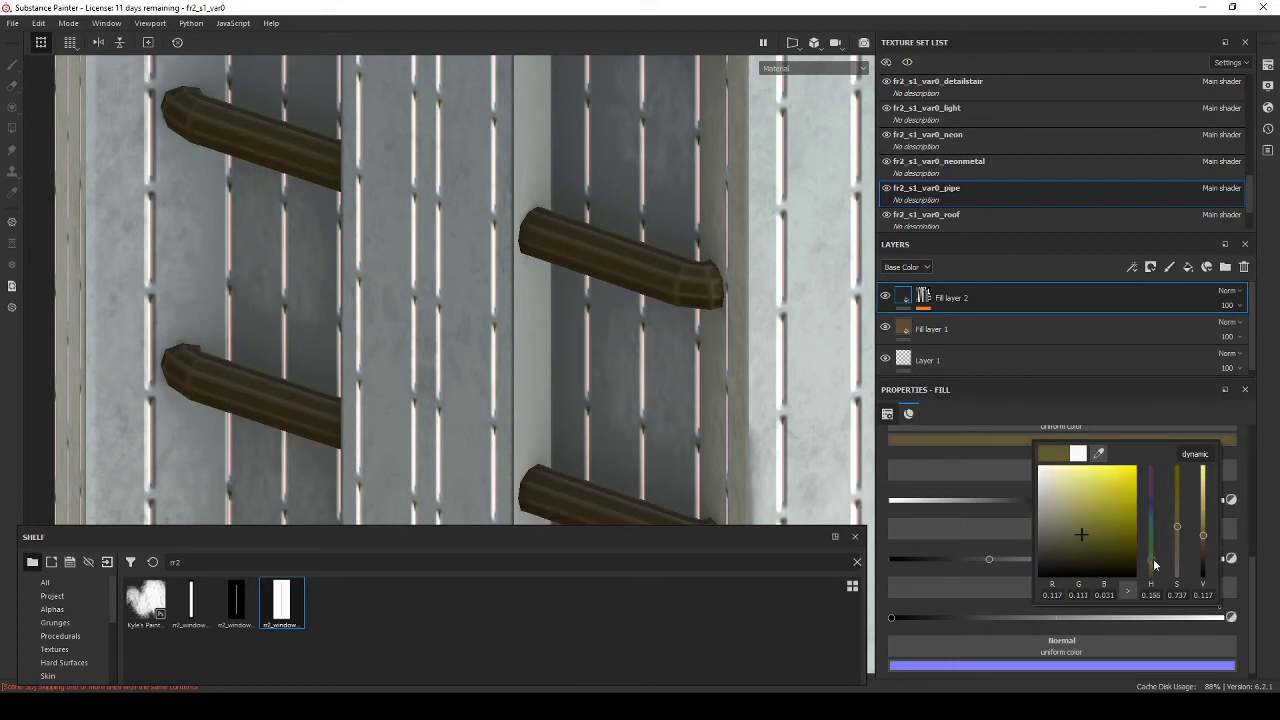
left_click(1035, 440)
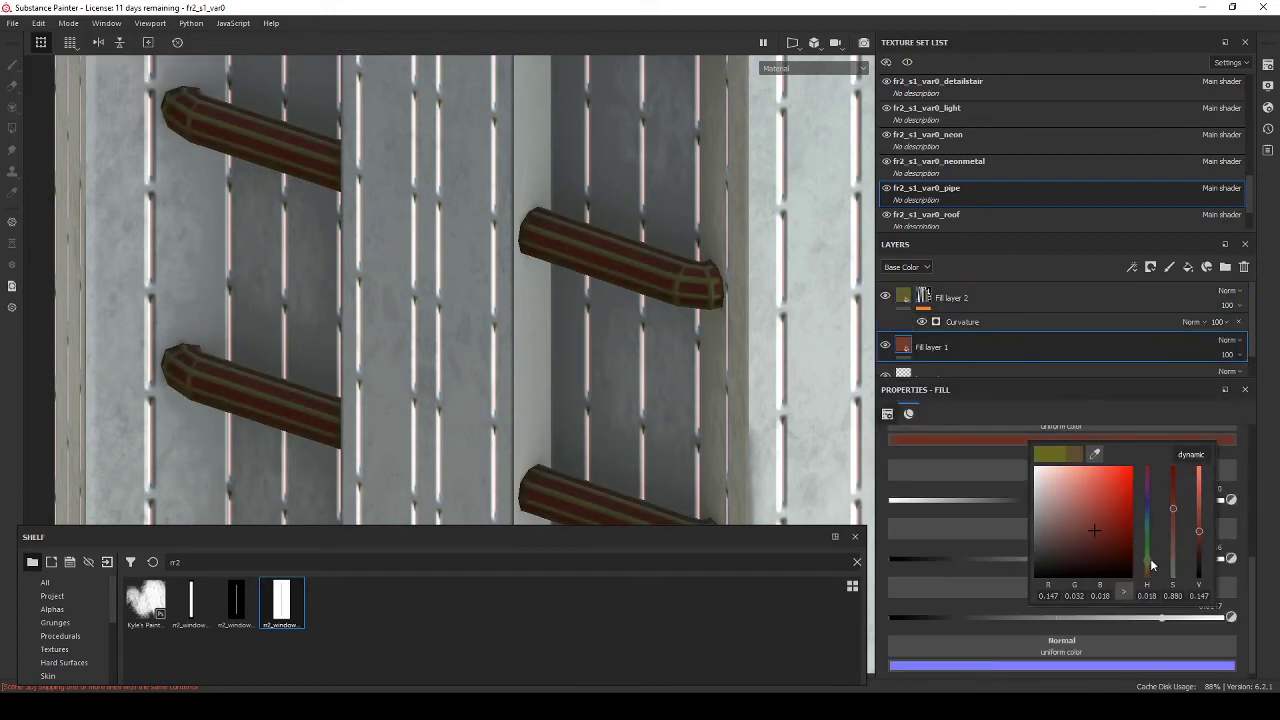
key("f")
left_click(1061, 441)
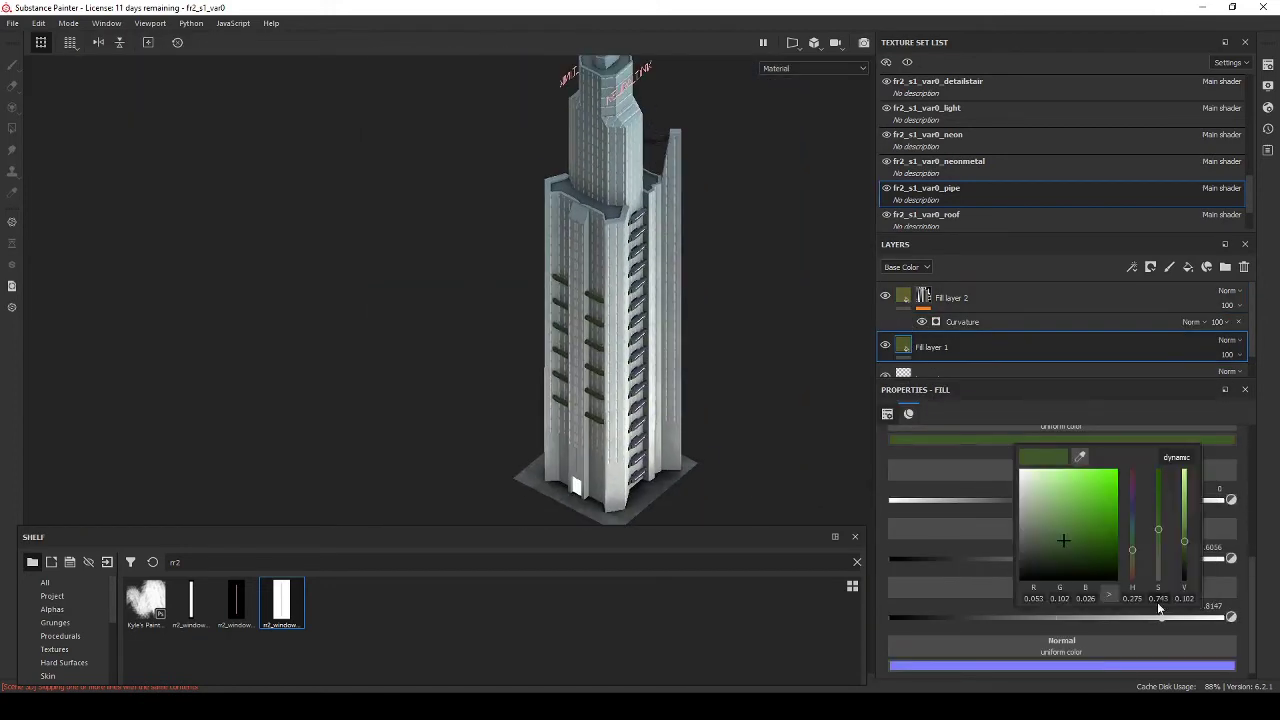
scroll(600, 290, "up", 5)
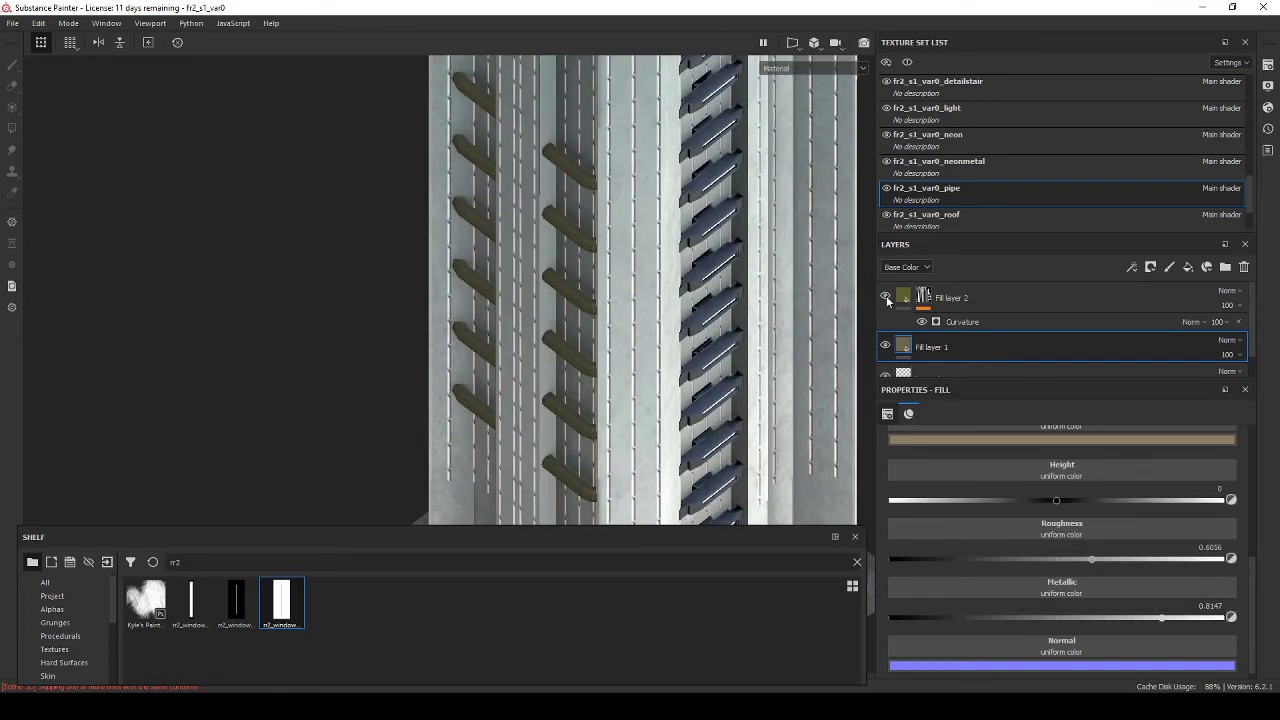
Step: Make Fill layer 2 black and switch its mask generator to Ambient Occlusion
left_click(962, 321)
left_click(1054, 432)
left_click(1133, 510)
left_click(903, 297)
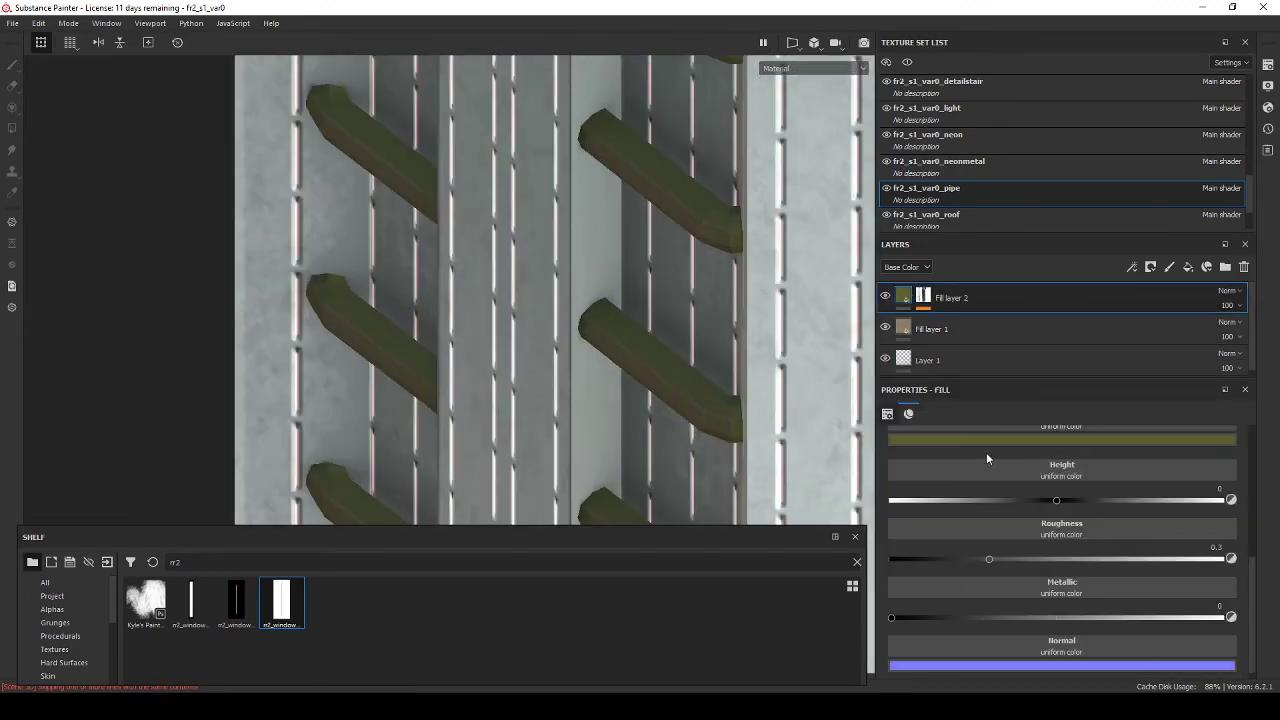
left_click(986, 452)
left_click(1060, 608)
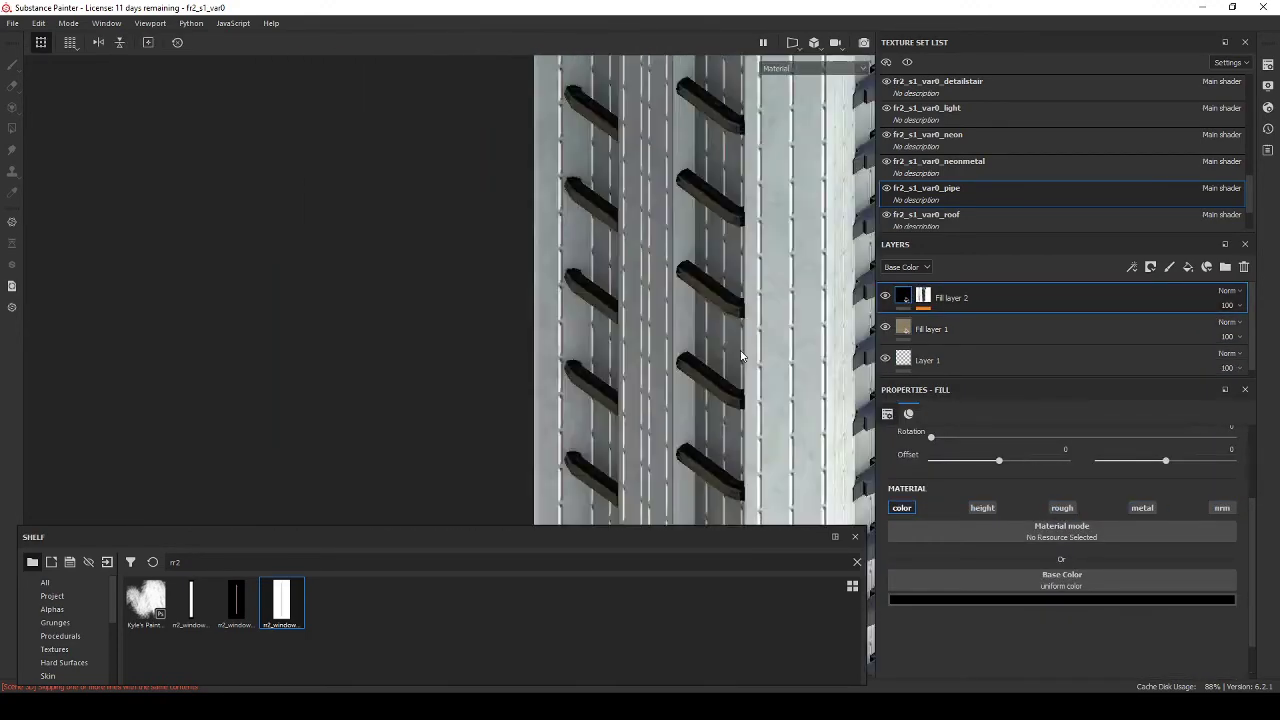
left_click(1053, 440)
left_click(1144, 480)
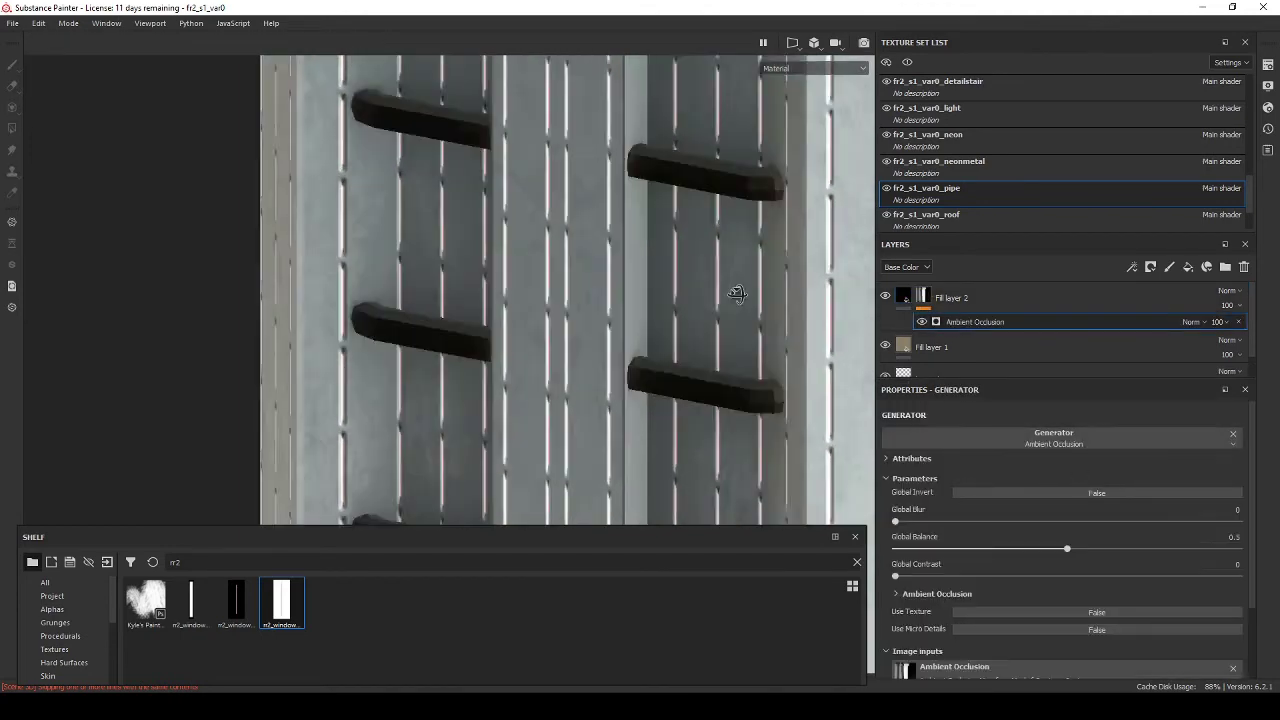
Step: Hide Fill layer 2 to compare the pipes, then select Fill layer 1
left_click_drag(560, 300, 647, 360, "alt")
left_click(884, 296)
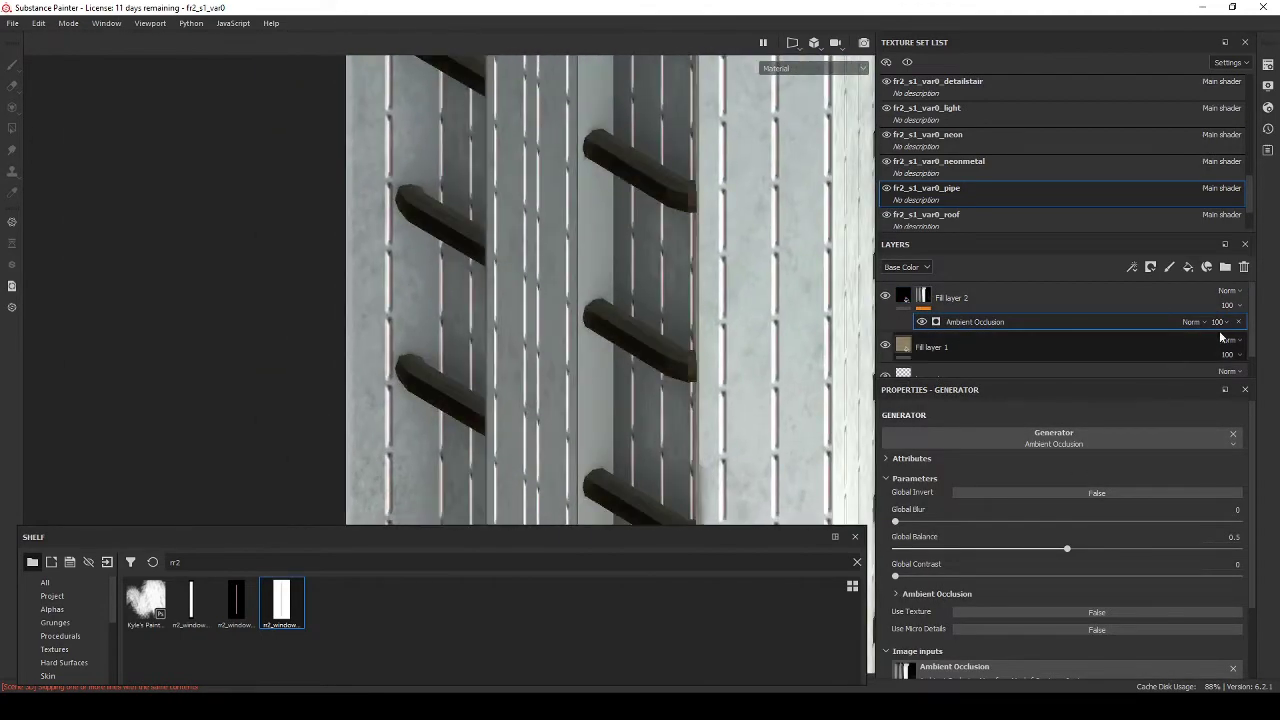
left_click(930, 346)
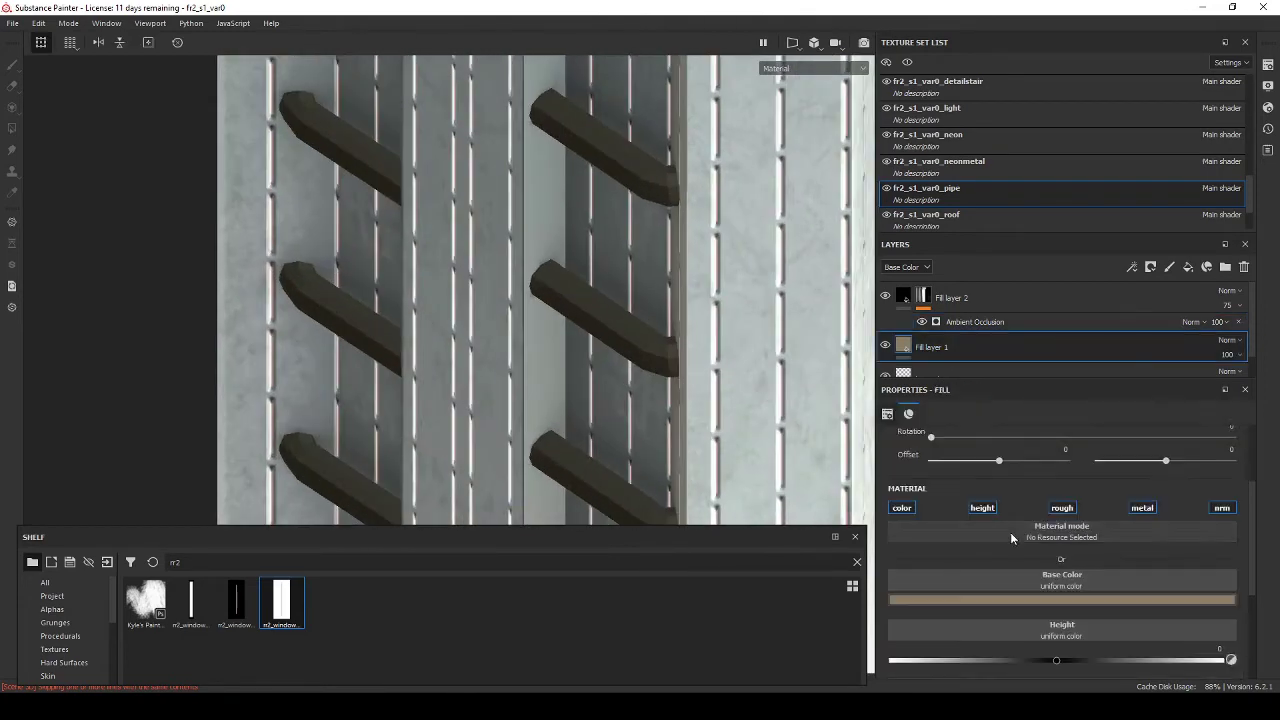
scroll(988, 460, "down", 1)
Step: Add Fill layer 3 above Fill layer 1 with colour, roughness and normal channels off
left_click(1267, 64)
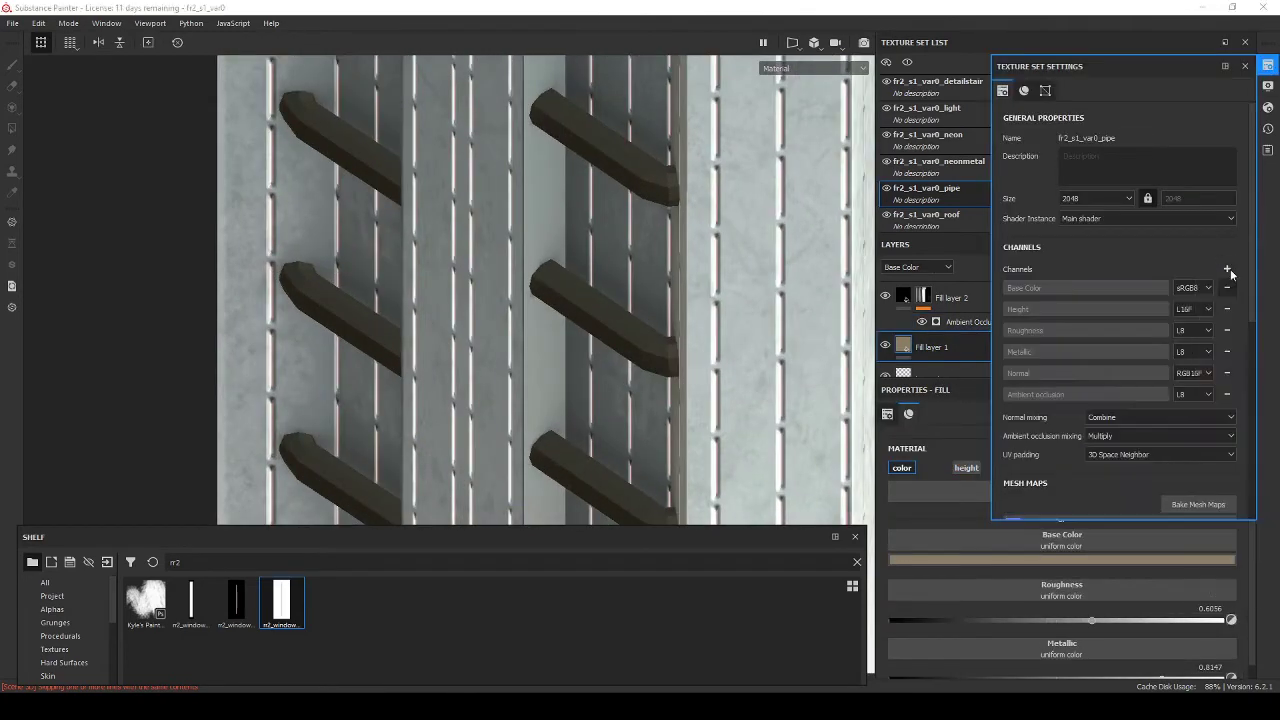
left_click(1188, 267)
left_click(901, 467)
left_click(1030, 467)
left_click(1094, 467)
left_click(1158, 467)
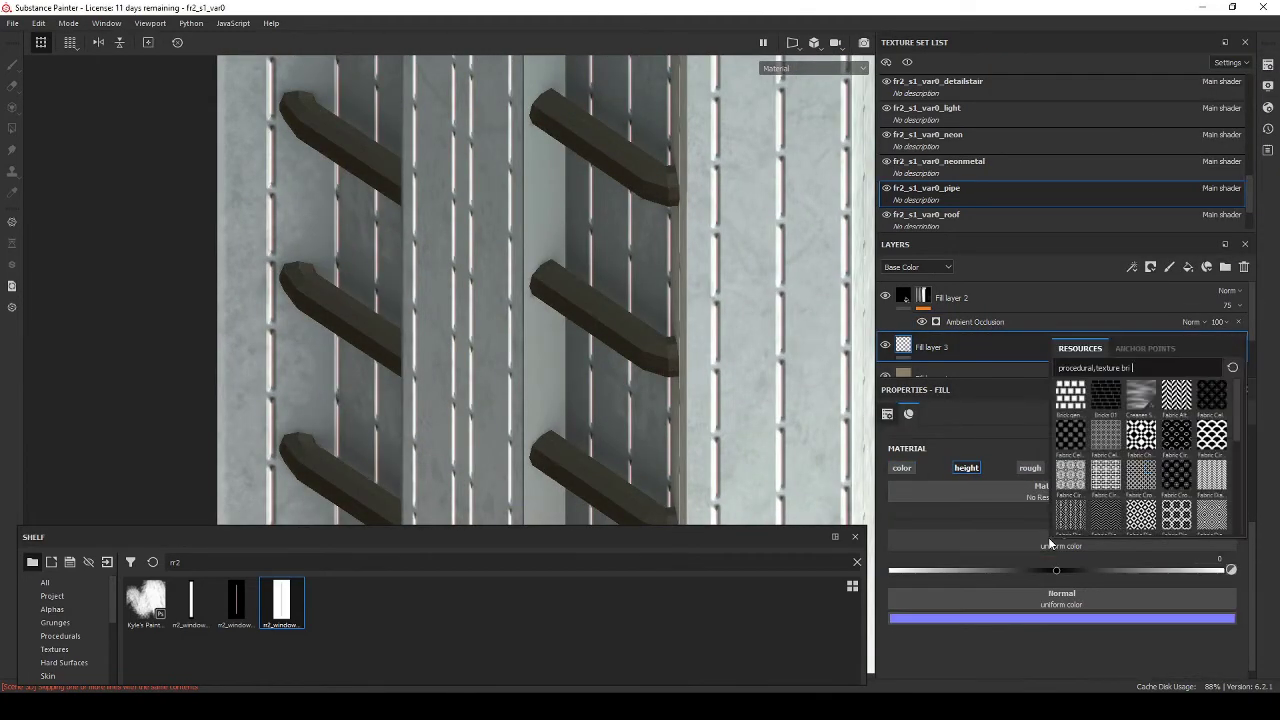
Step: Give Fill layer 3 a black mask with a generator
right_click(1000, 346)
left_click(980, 22)
right_click(918, 344)
left_click(977, 263)
left_click(1065, 433)
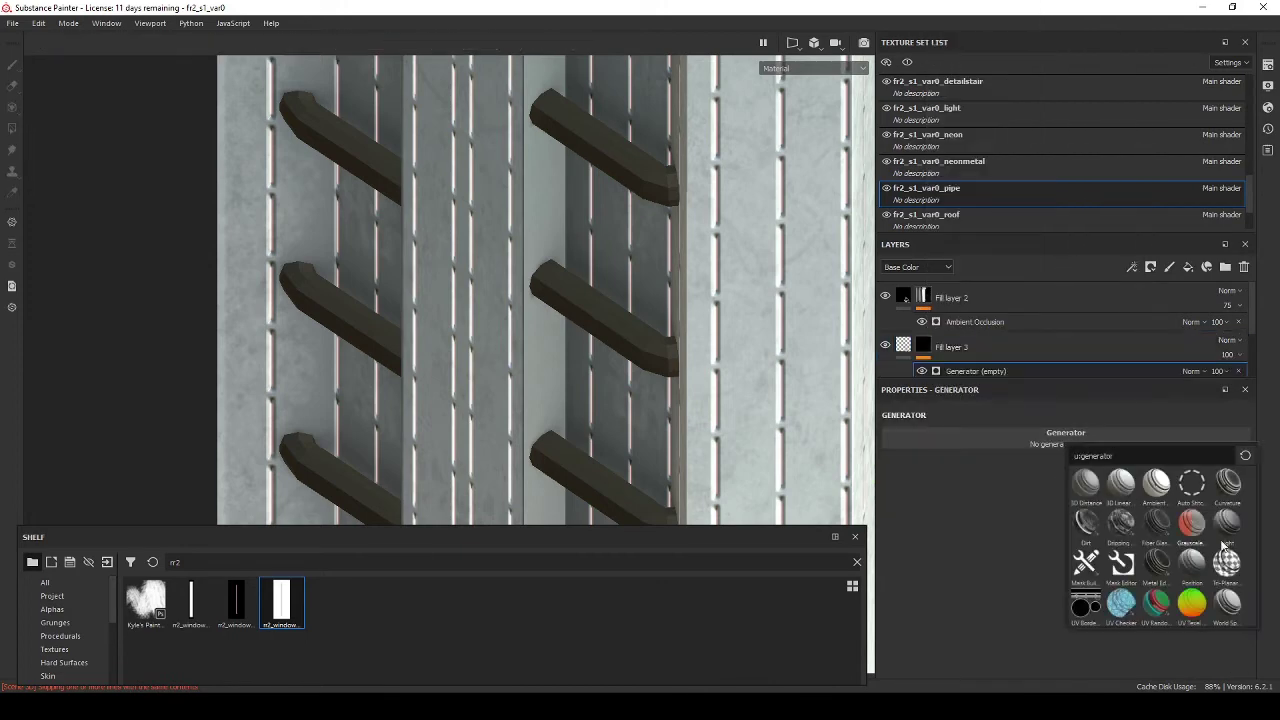
left_click(1226, 484)
left_click(951, 346)
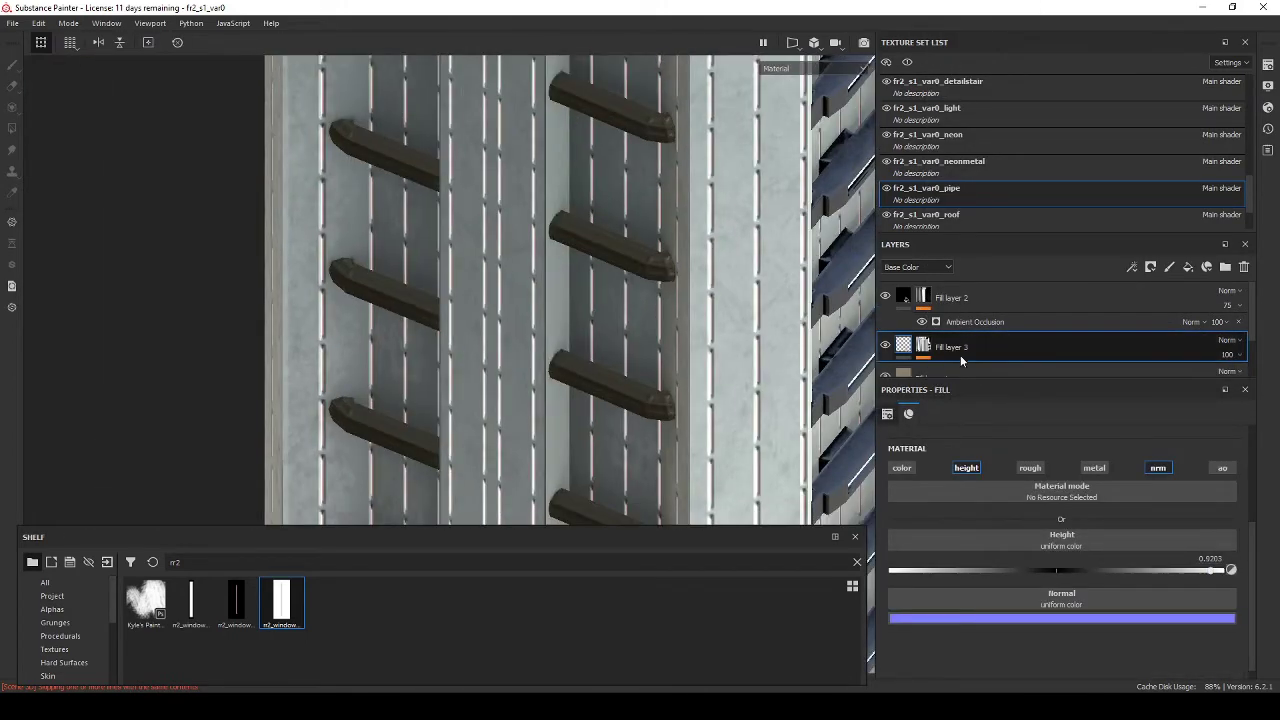
Step: Lower Fill layer 1's roughness and disable Fill layer 3's roughness and metallic channels
left_click(932, 323)
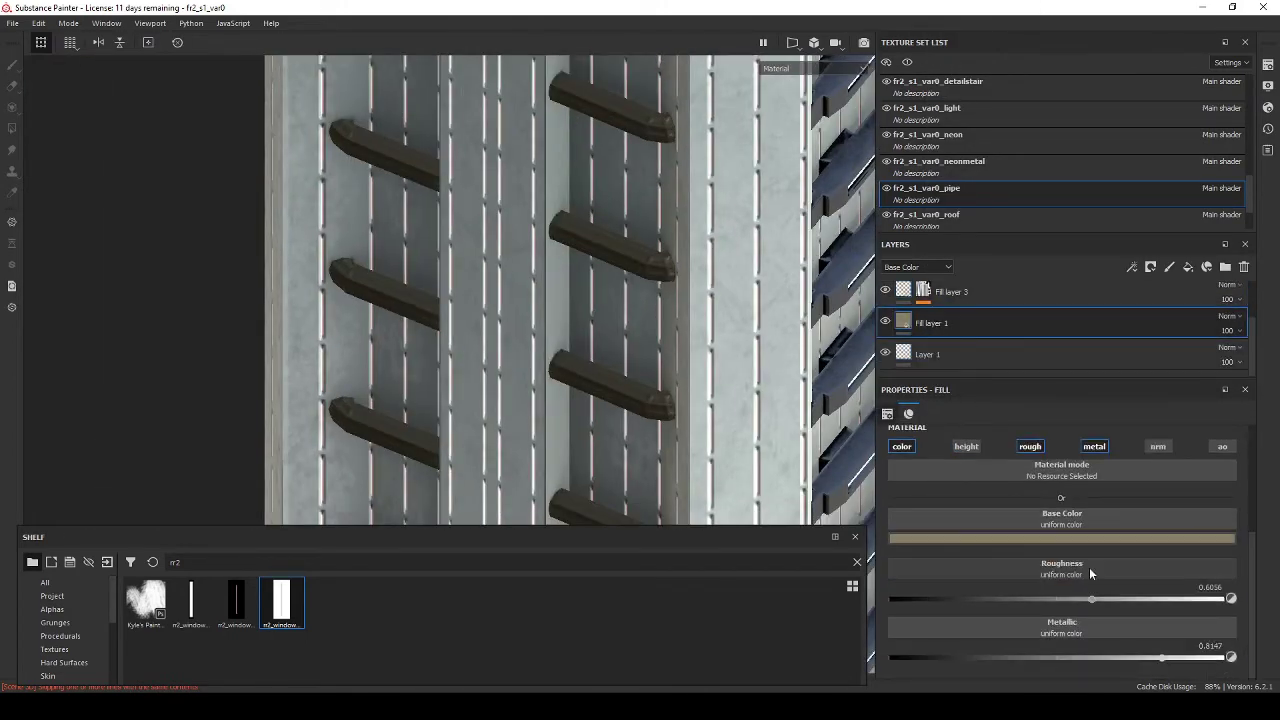
left_click_drag(990, 600, 975, 600)
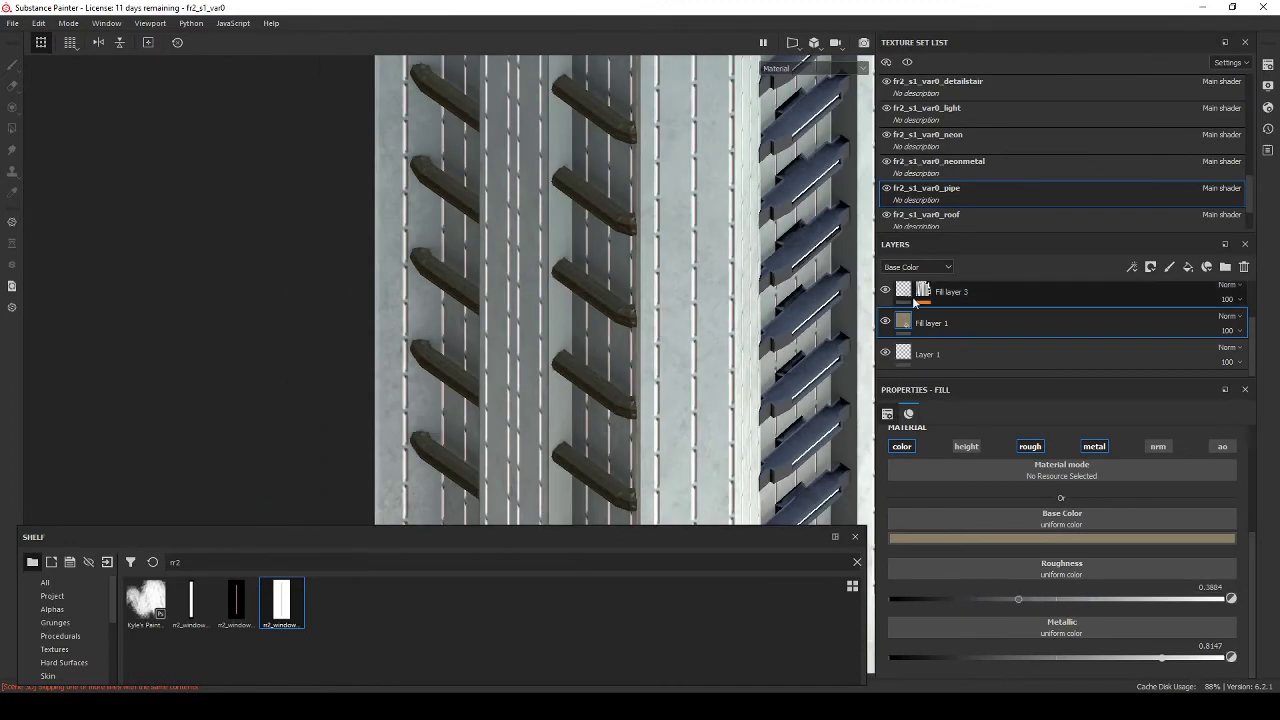
left_click(913, 302)
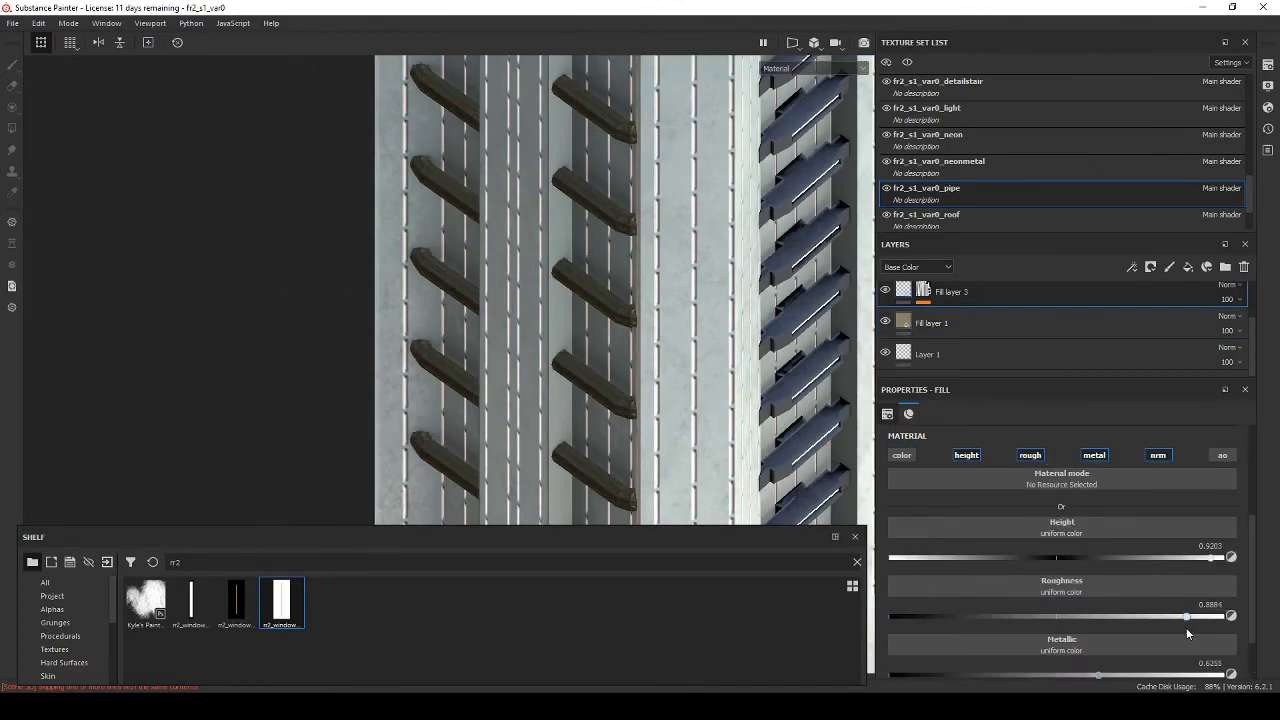
left_click(1030, 455)
left_click(1094, 455)
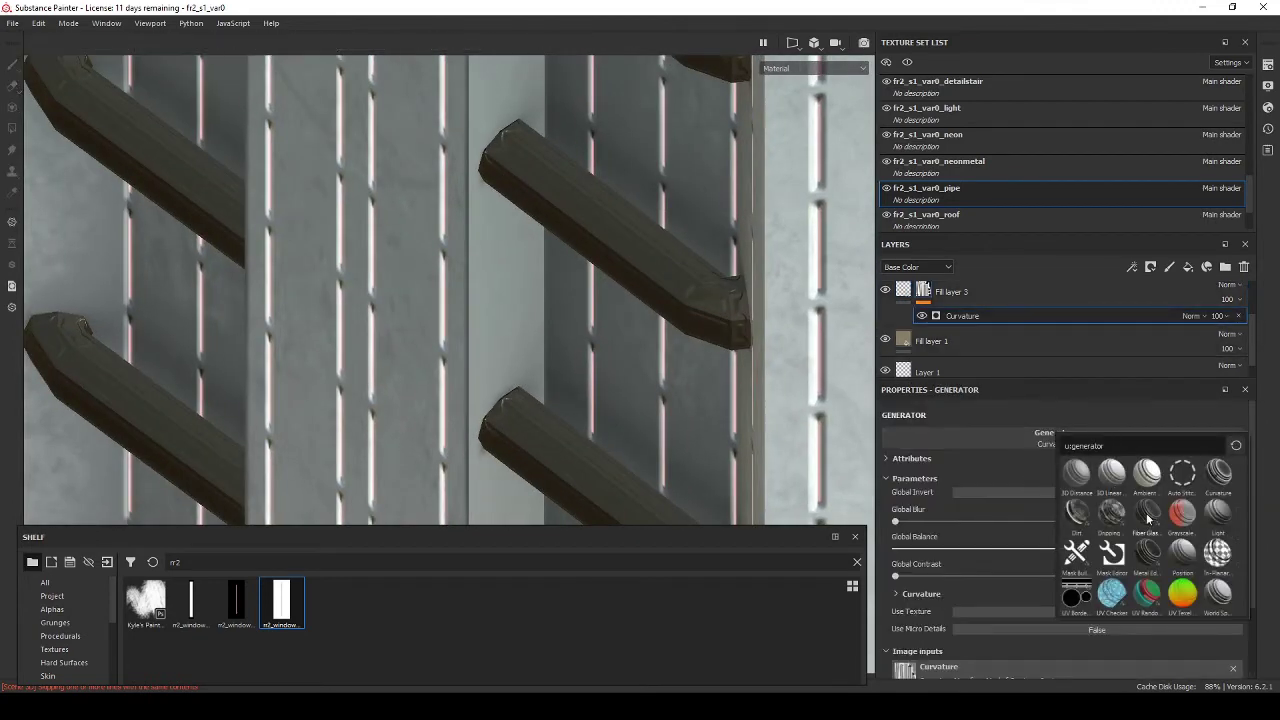
Step: Settle on a Metal Edge Wear mask at 0.75 and height -0.39 for Fill layer 3
left_click(1147, 514)
left_click(1106, 514)
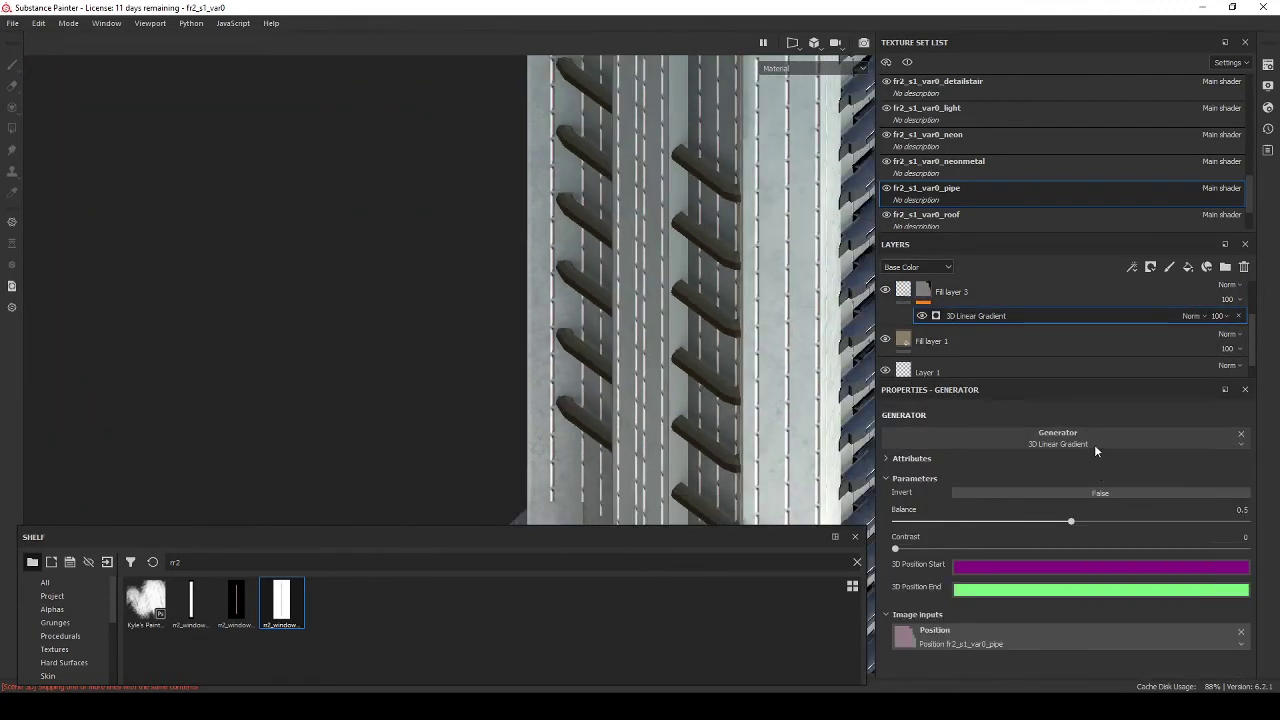
left_click(1151, 556)
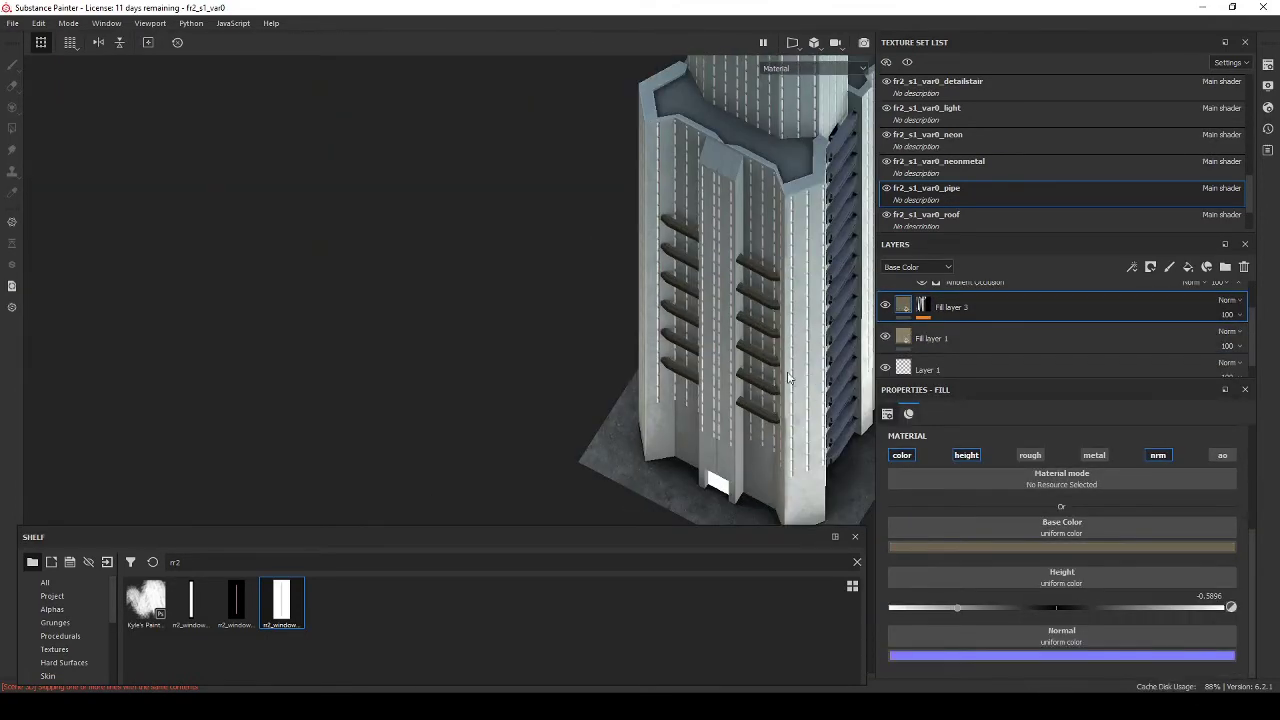
scroll(757, 329, "up", 5)
mouse_move(680, 357)
left_mouse_down("alt")
mouse_move(797, 333)
mouse_move(703, 343)
mouse_move(1018, 306)
mouse_move(572, 316)
left_mouse_up("alt")
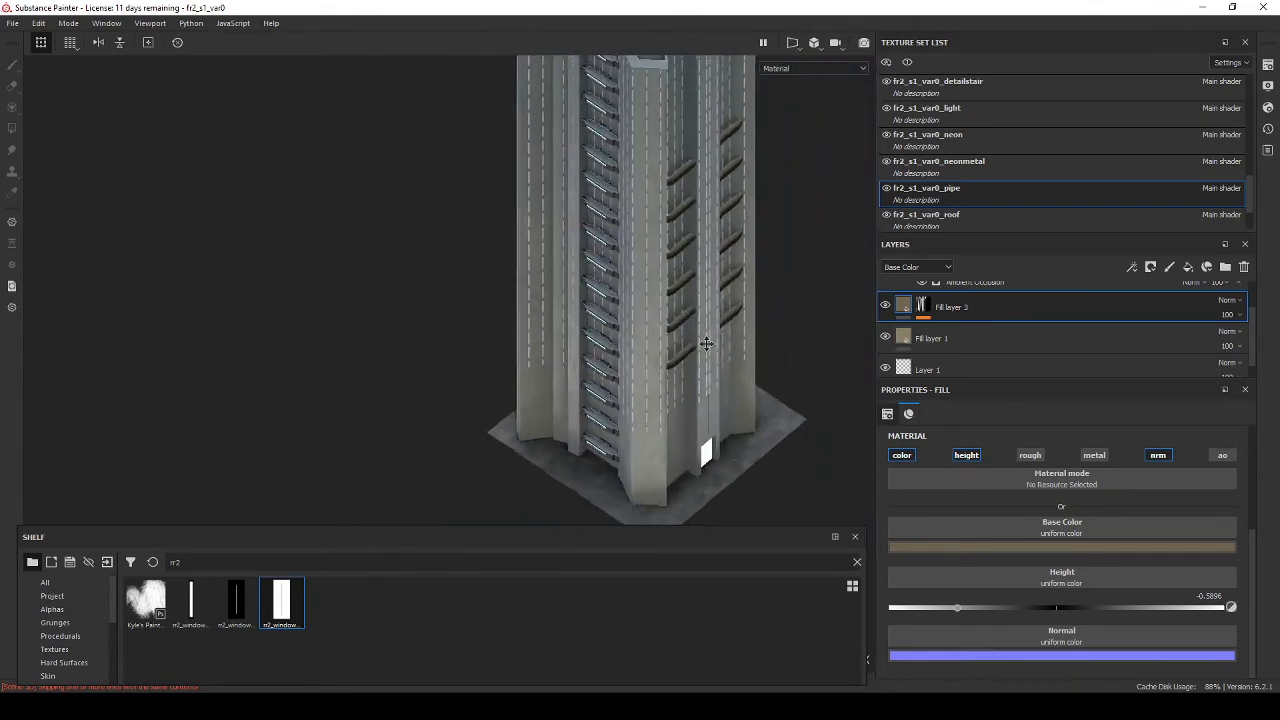
scroll(628, 323, "down", 5)
key("alt+Tab")
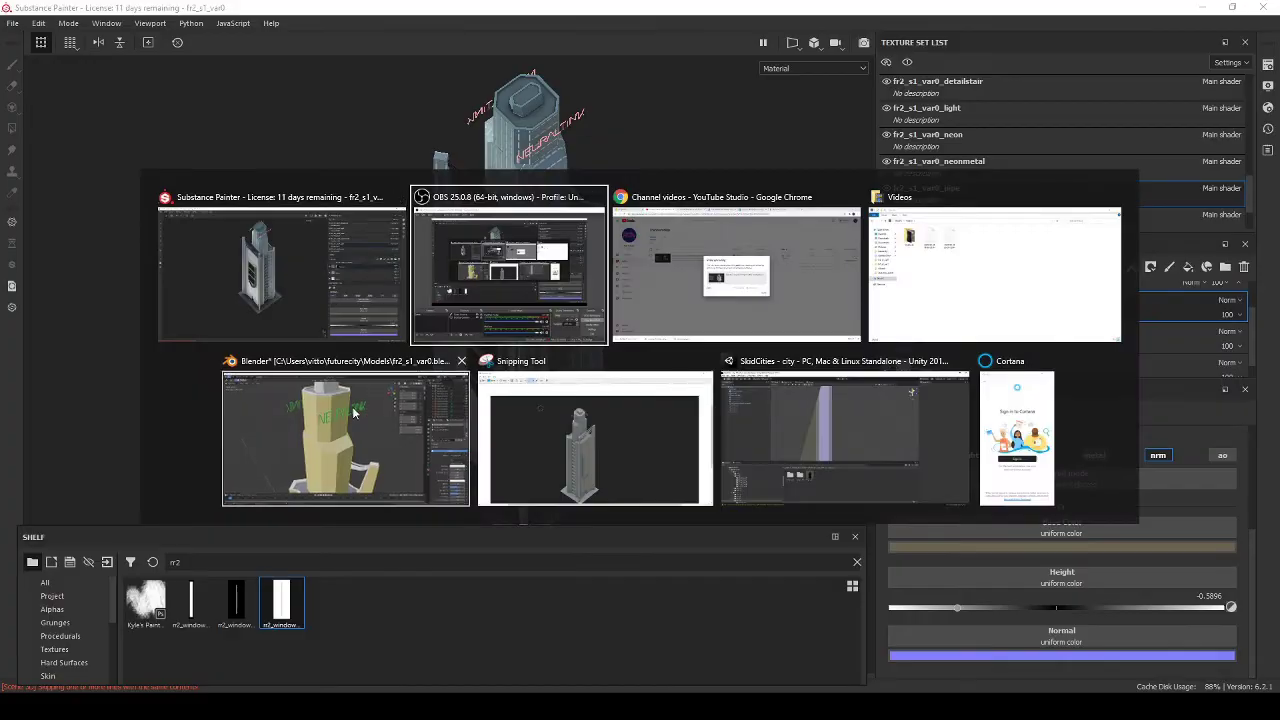
Step: Select the small circle at the tower's centre from a top view, checking it in wireframe
left_click(352, 412)
key("KP_7")
key("alt+Tab")
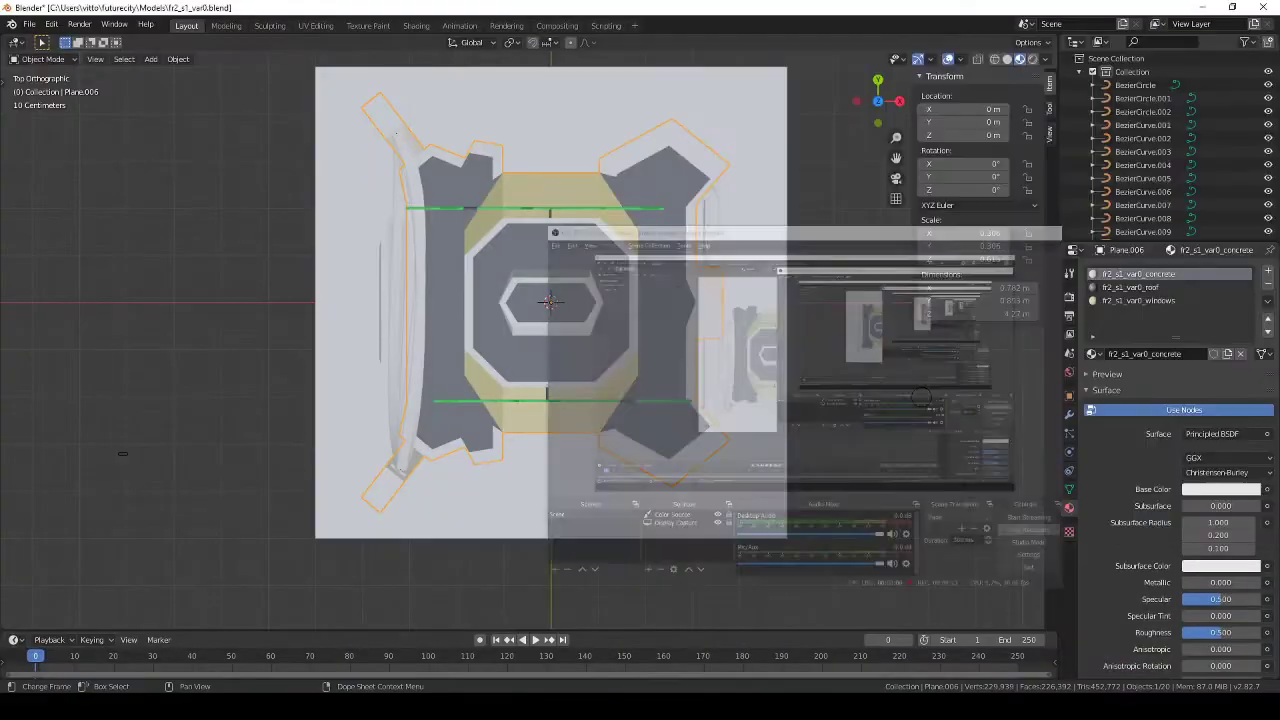
scroll(553, 335, "down", 3)
scroll(720, 366, "up", 3)
left_click(720, 366)
scroll(553, 335, "up", 2)
key("z")
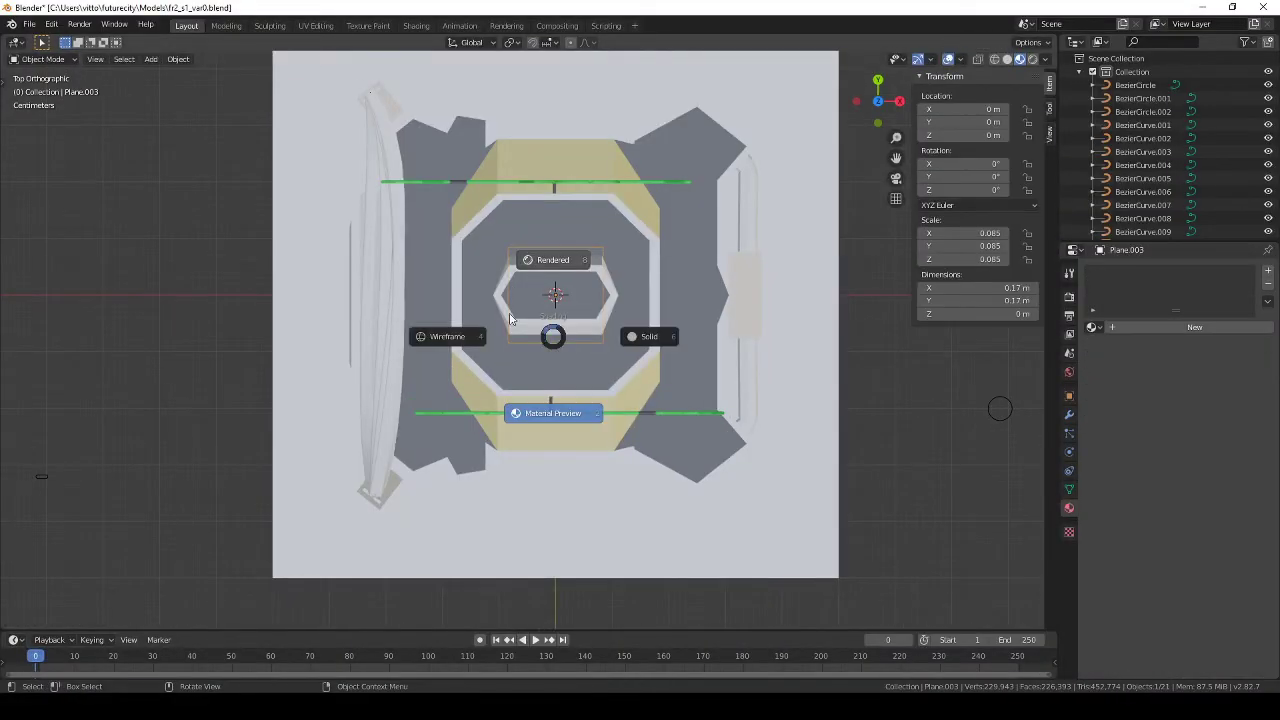
left_click(510, 318)
key("Tab")
key("Tab")
key("shift+z")
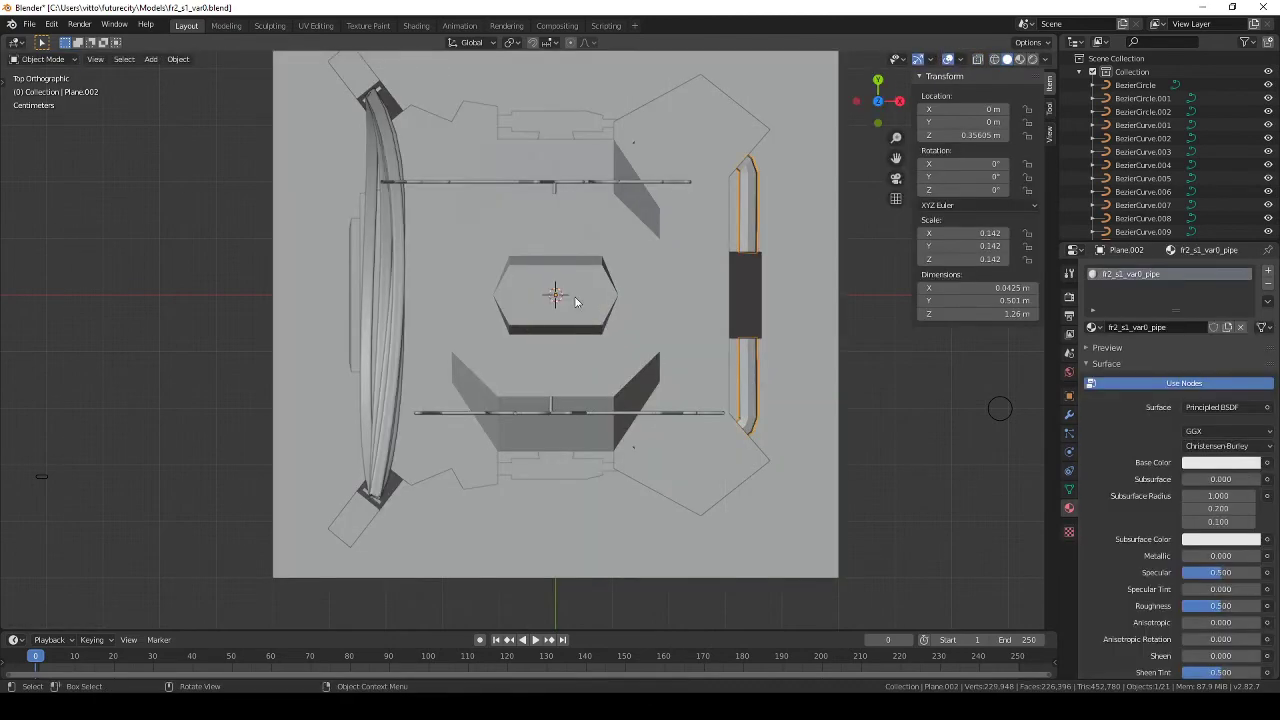
key("shift+z")
key("shift+z")
mouse_move(593, 335)
middle_mouse_down()
mouse_move(755, 432)
mouse_move(765, 330)
middle_mouse_up()
Step: Move the circle straight up along Z so it sits on the tower's roof
key("g")
key("z")
left_click(772, 247)
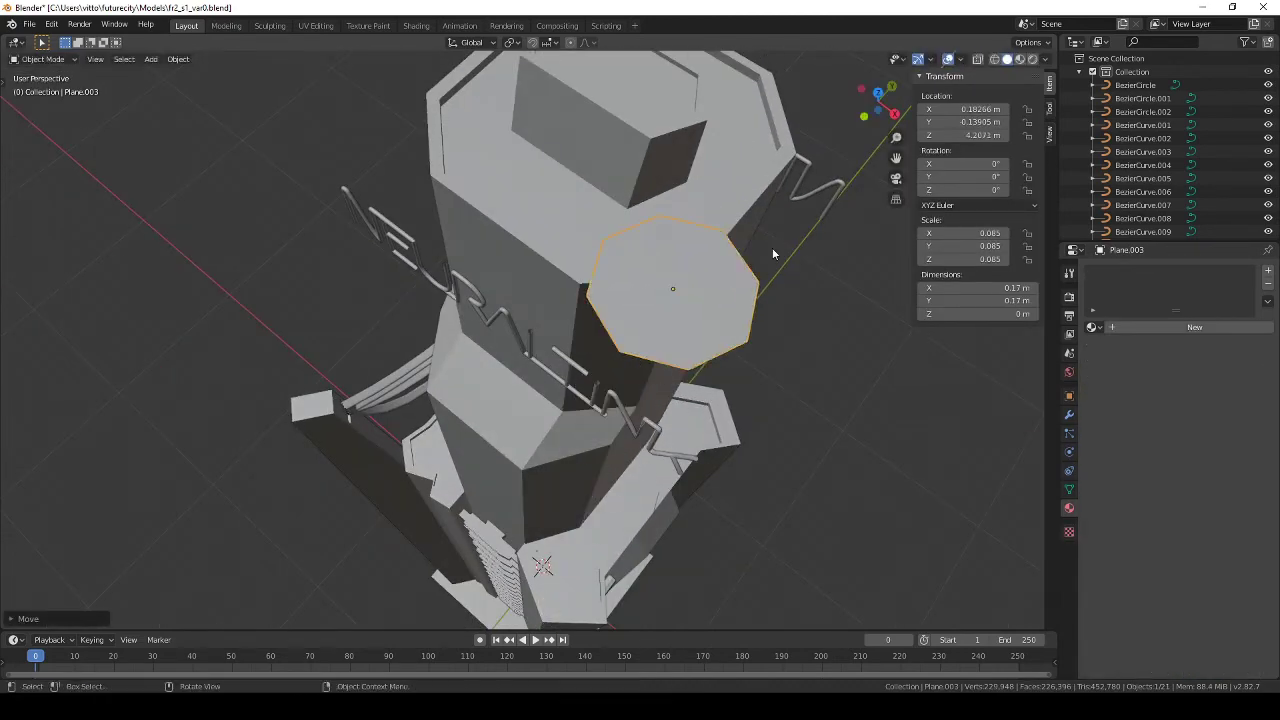
mouse_move(640, 277)
middle_mouse_down()
mouse_move(627, 252)
mouse_move(557, 345)
mouse_move(656, 428)
middle_mouse_up()
scroll(557, 345, "down", 3)
key("Num_Lock")
key("KP_7")
scroll(557, 298, "up", 5)
key("z")
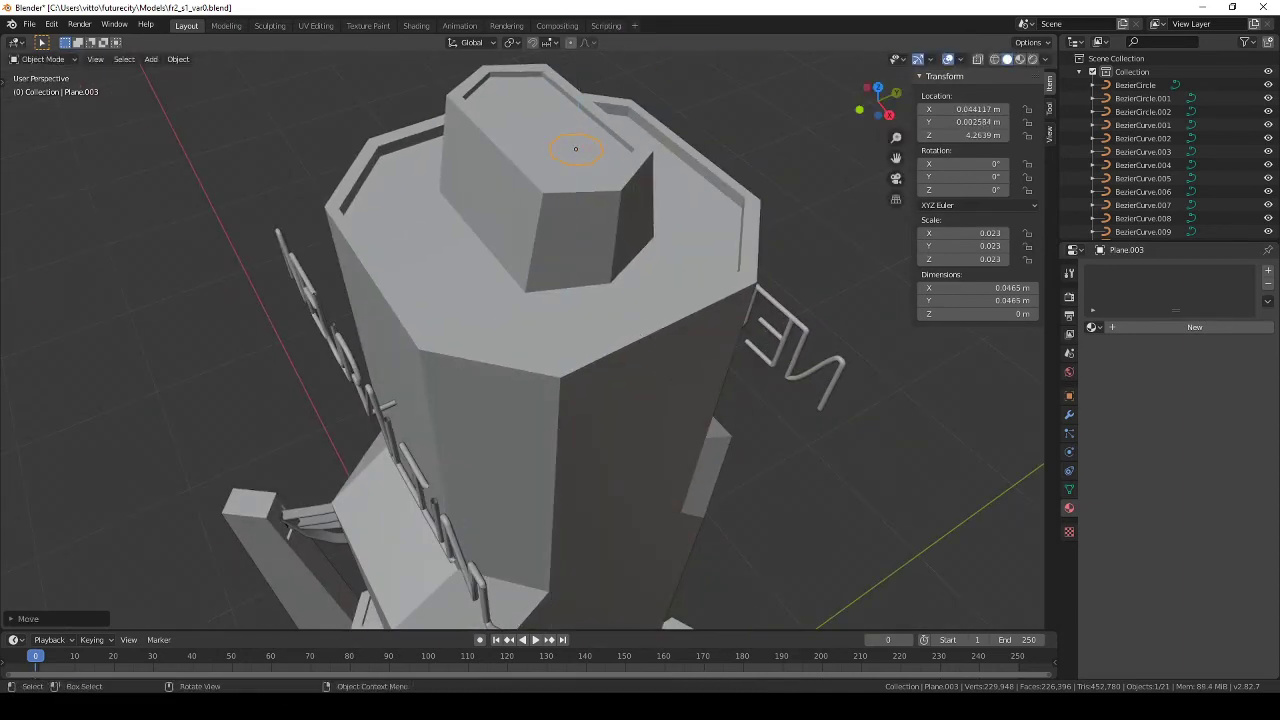
Step: Extrude the circle upward twice into a two-section antenna mast
scroll(663, 312, "down", 3)
key("Tab")
key("e")
left_click(690, 302)
key("e")
scroll(649, 296, "down", 3)
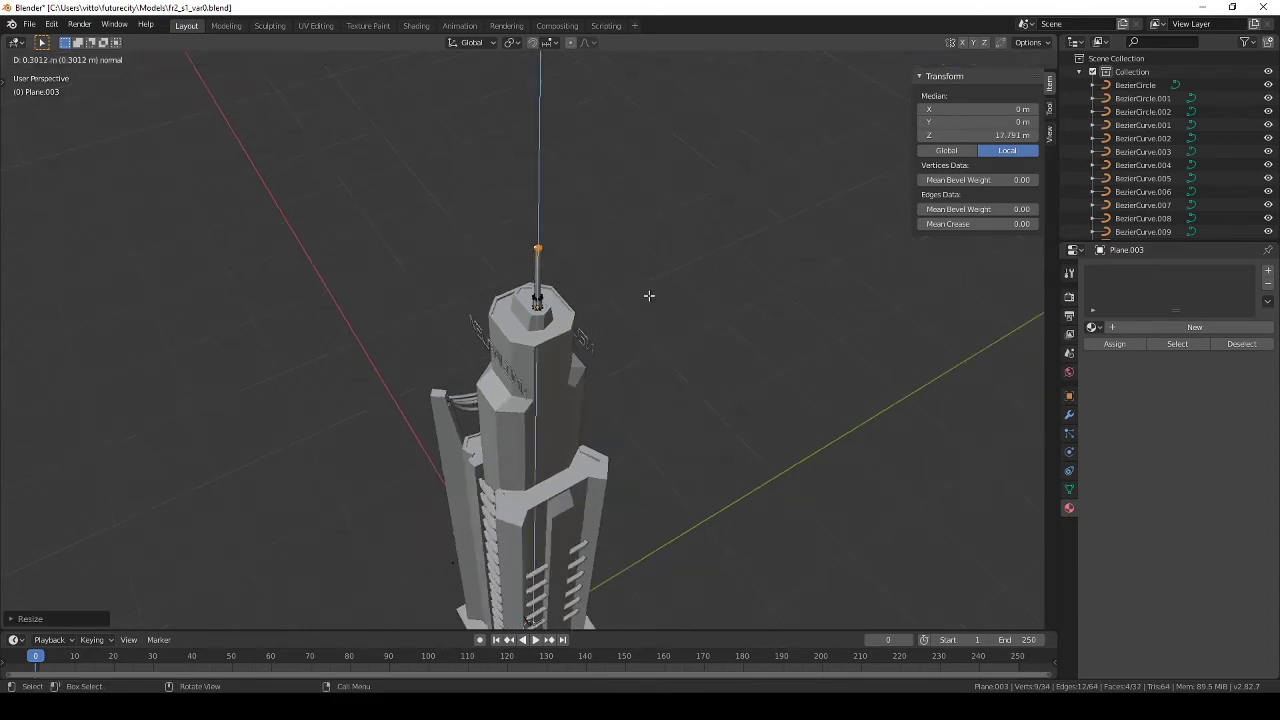
left_click(640, 304)
key("Tab")
middle_click_drag(657, 298, 605, 344)
key("KP_7")
scroll(605, 344, "up", 5)
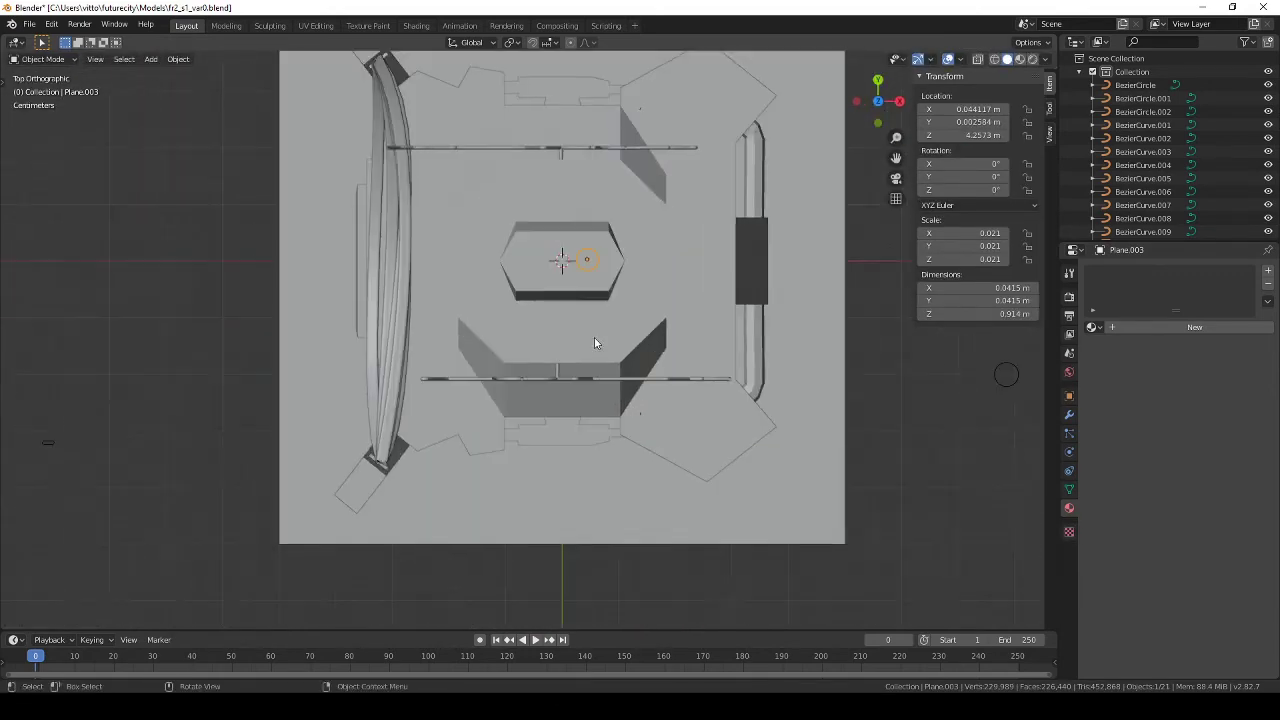
Step: Duplicate the antenna beside the first and scale the copy shorter along Z
key("shift+d")
middle_click_drag(684, 248, 665, 213)
scroll(665, 213, "down", 3)
key("s")
key("z")
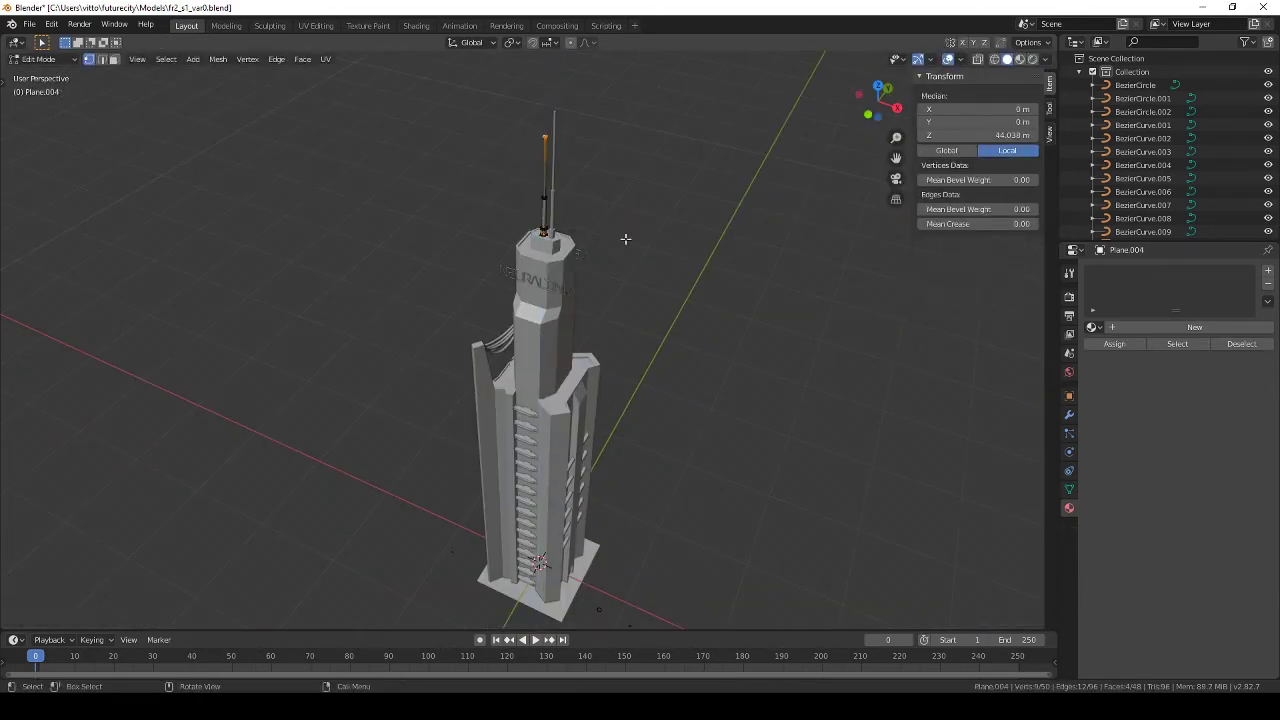
left_click(616, 226)
scroll(616, 226, "up", 2)
Step: Give both antennas a new fr2_s1_var0_antenna material and save the blend file
left_click(567, 130)
left_click(1194, 327)
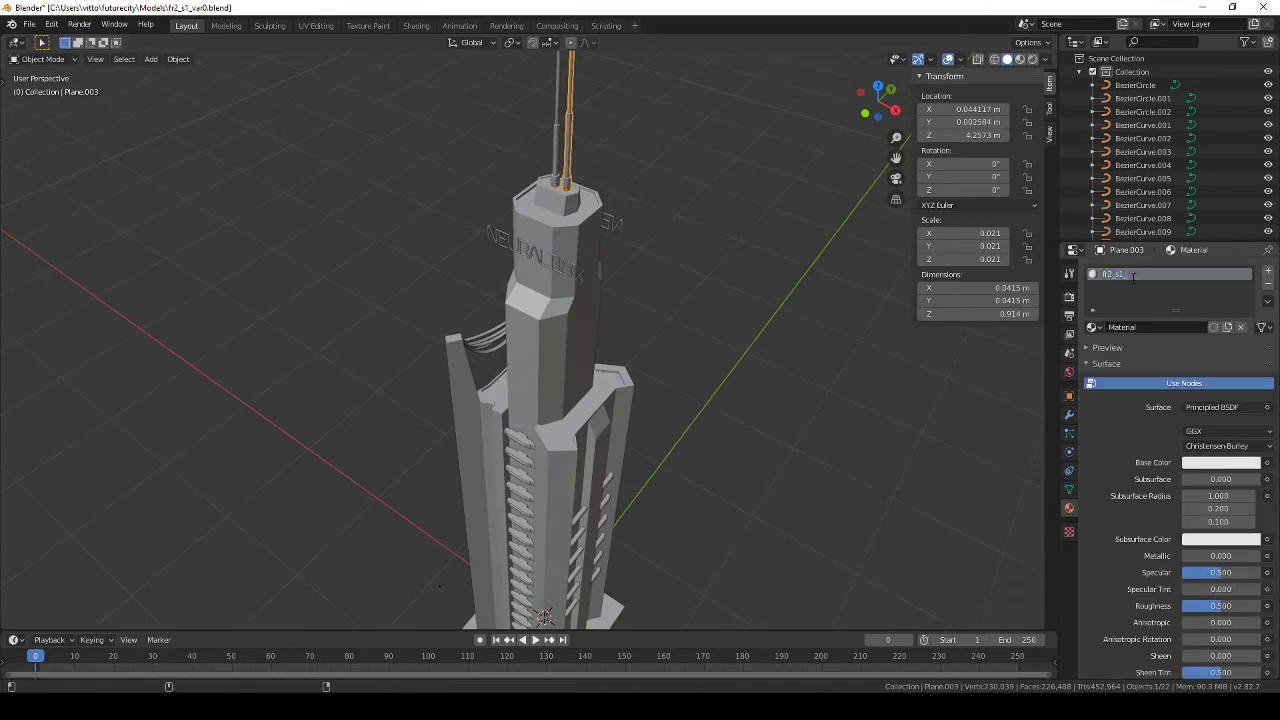
left_click(618, 237)
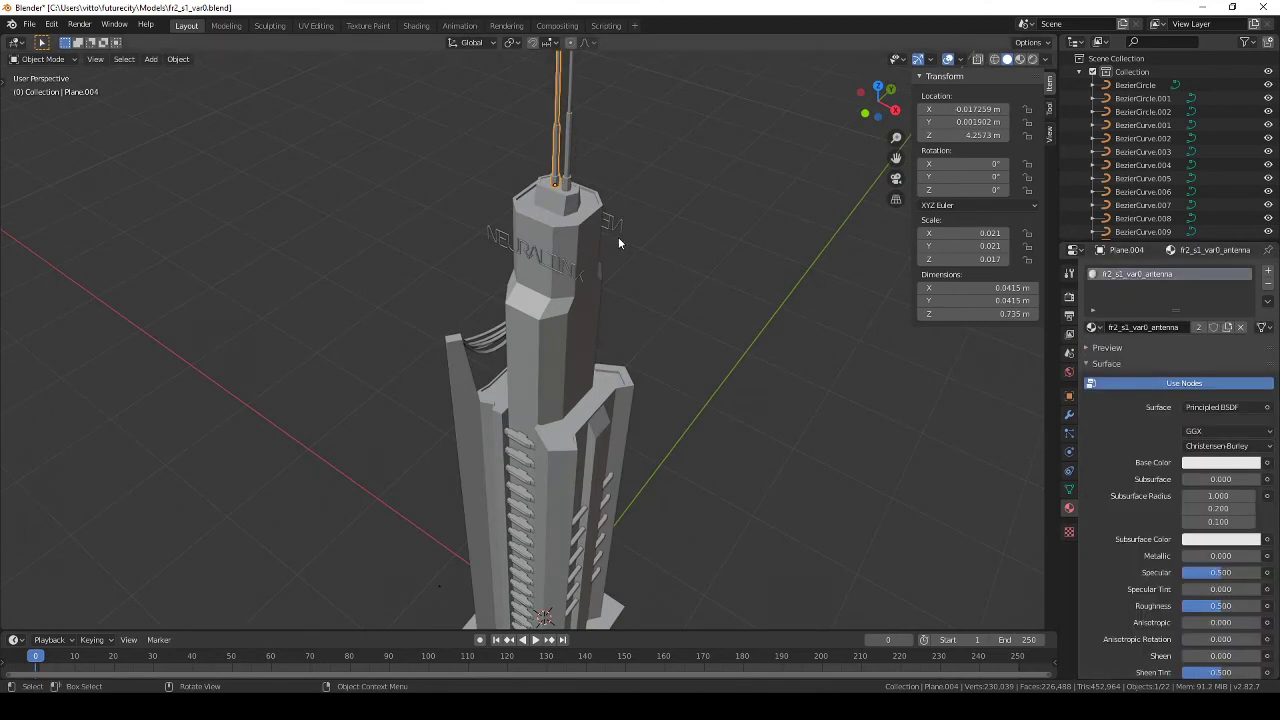
middle_click_drag(618, 237, 644, 230)
key("ctrl+s")
scroll(484, 311, "up", 4)
Step: Select the tower body's front base faces for the door and frame them in front view
middle_click_drag(484, 311, 600, 444)
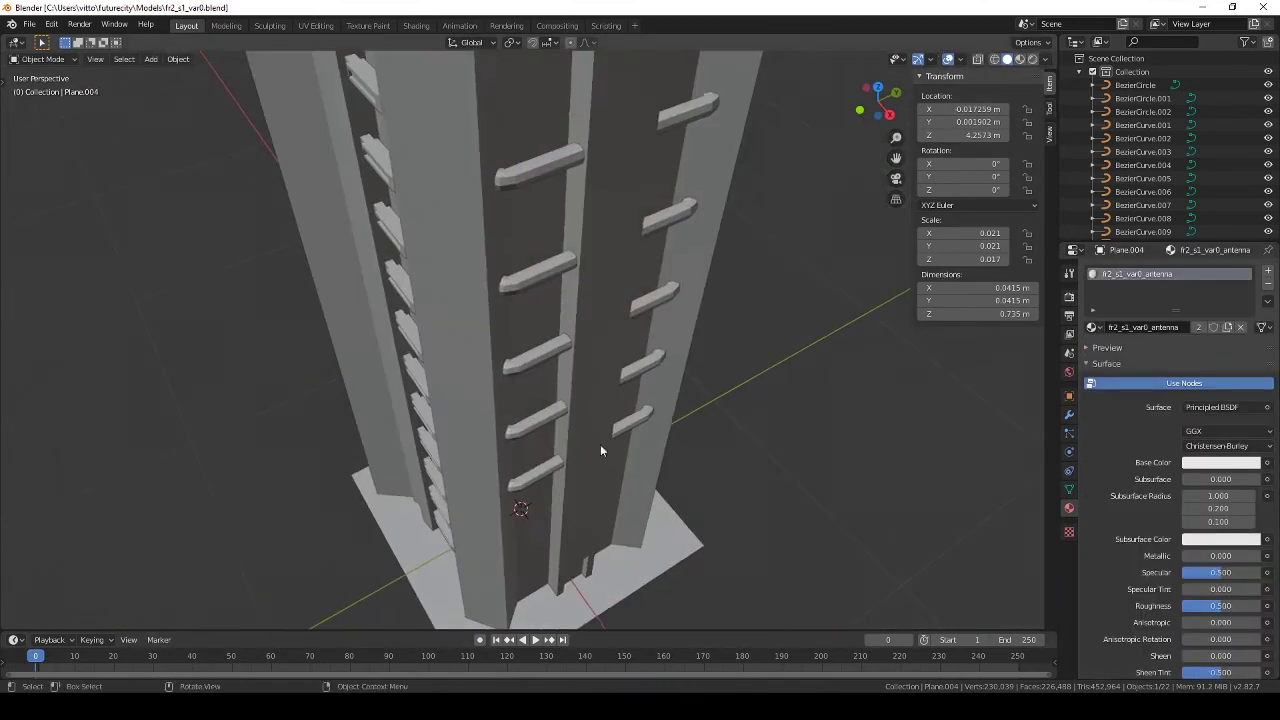
left_click(600, 444)
scroll(677, 508, "down", 1)
mouse_move(677, 508)
middle_mouse_down()
mouse_move(632, 441)
mouse_move(528, 368)
mouse_move(530, 463)
middle_mouse_up()
key("Tab")
left_click(535, 440, "shift")
key("KP_Decimal")
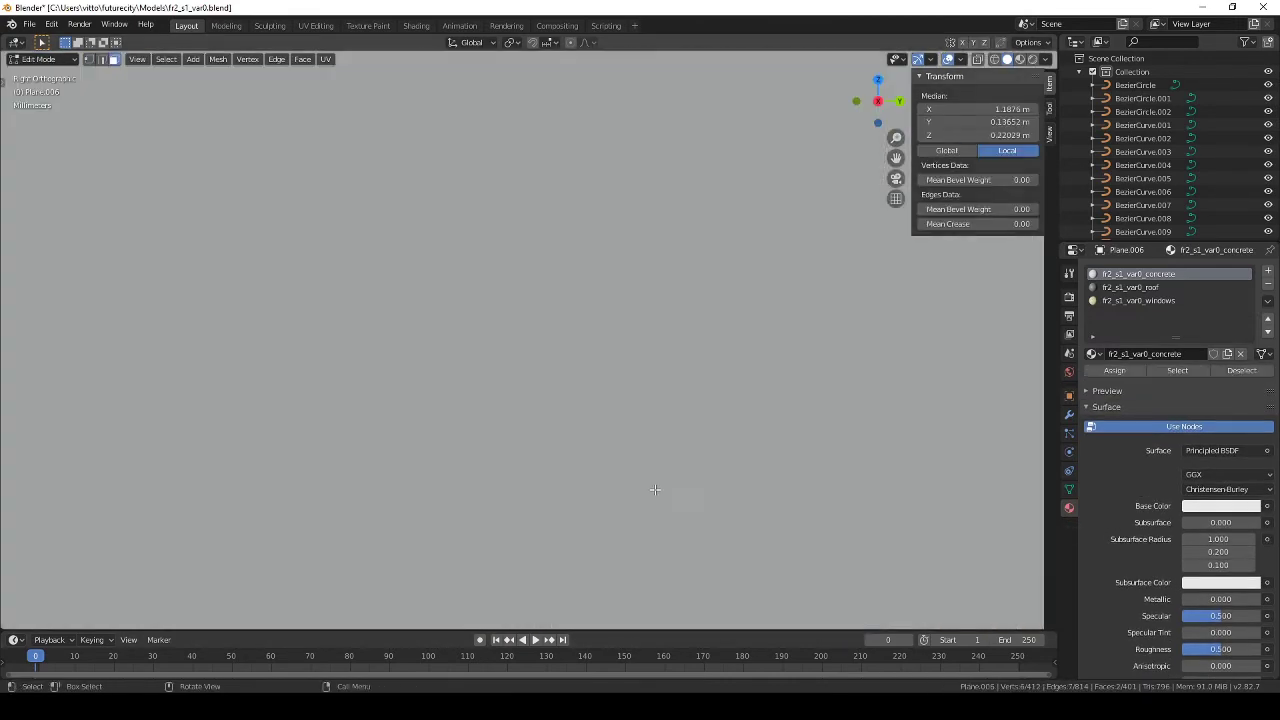
key("KP_1")
scroll(319, 351, "up", 4)
Step: Move the selected door faces into place and return to solid shading in Object Mode
scroll(480, 380, "down", 3)
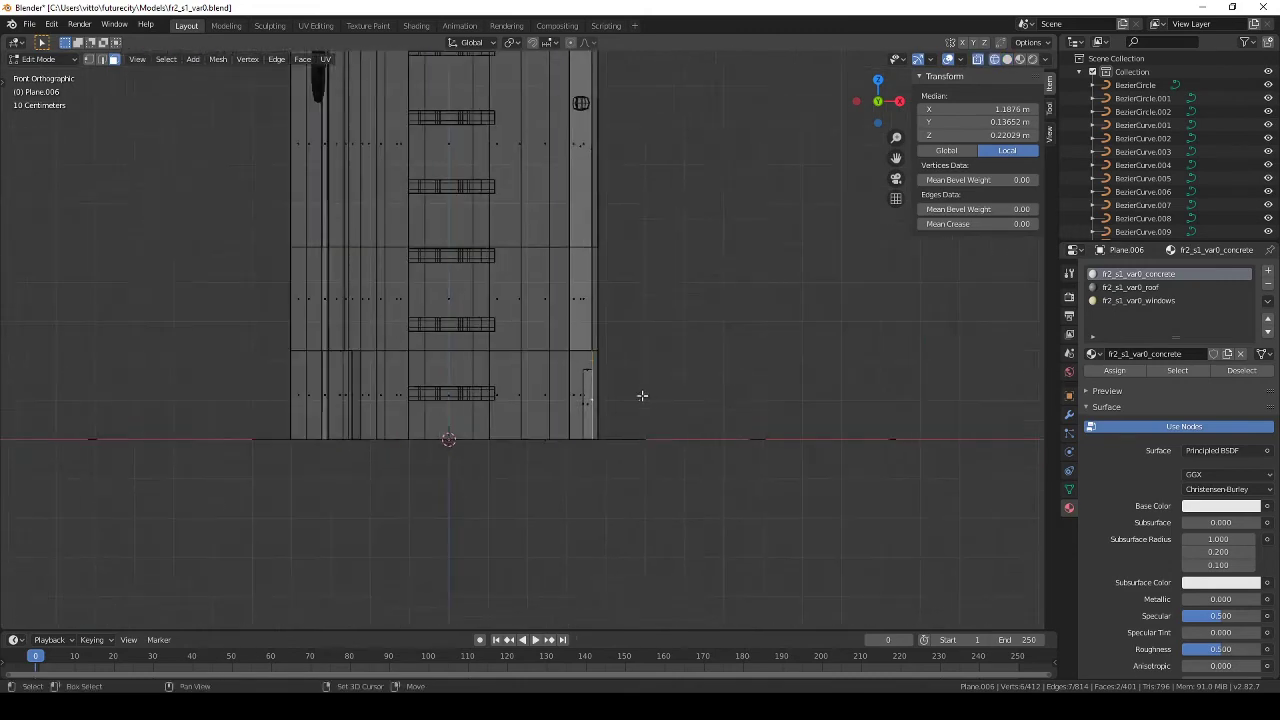
scroll(640, 394, "up", 3)
key("g")
left_click(668, 397)
middle_click_drag(668, 397, 586, 409)
key("shift+z")
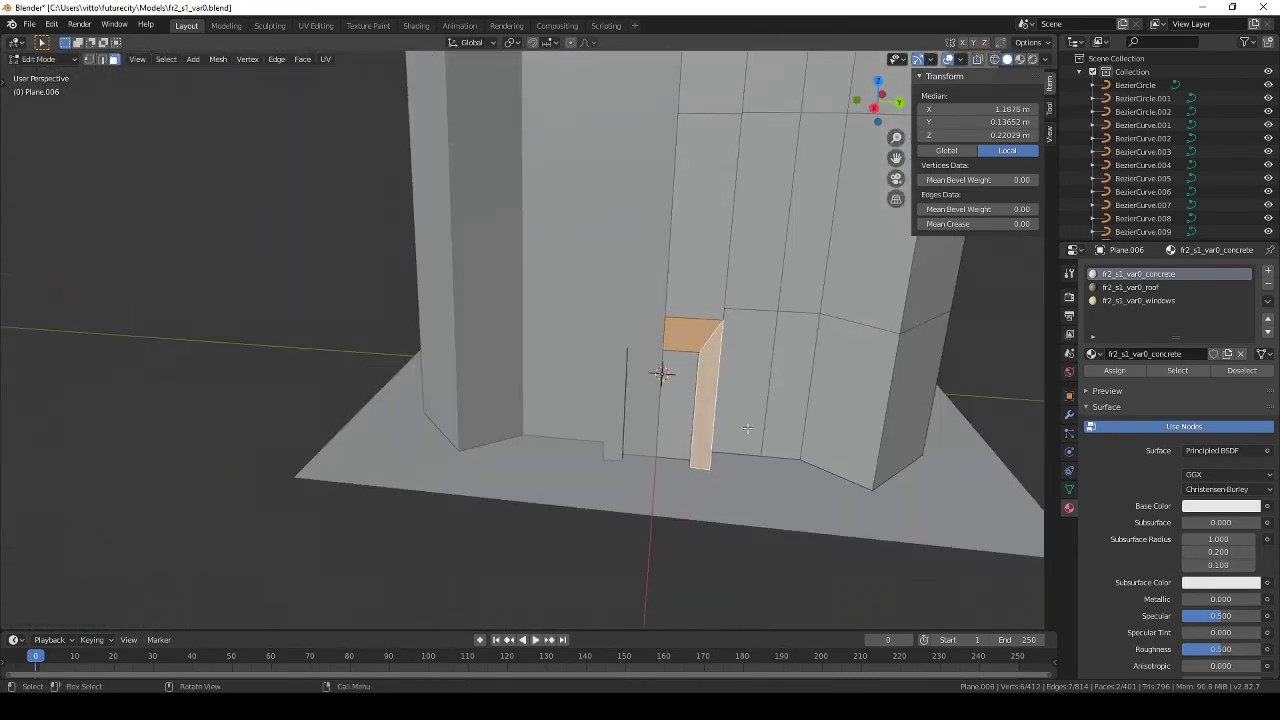
key("Tab")
mouse_move(784, 423)
middle_mouse_down()
mouse_move(650, 427)
mouse_move(616, 373)
middle_mouse_up()
Step: Add a loop cut beside the door recess on the tower mesh
key("Tab")
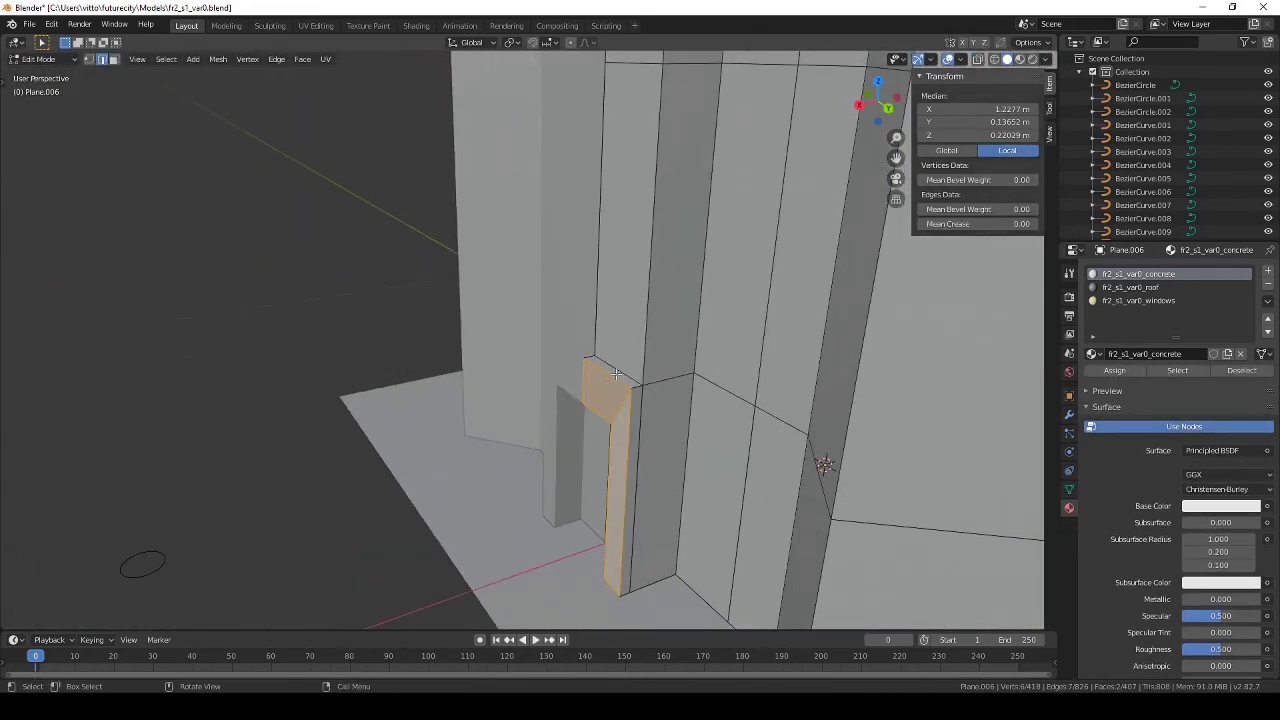
scroll(657, 410, "down", 3)
scroll(573, 405, "up", 4)
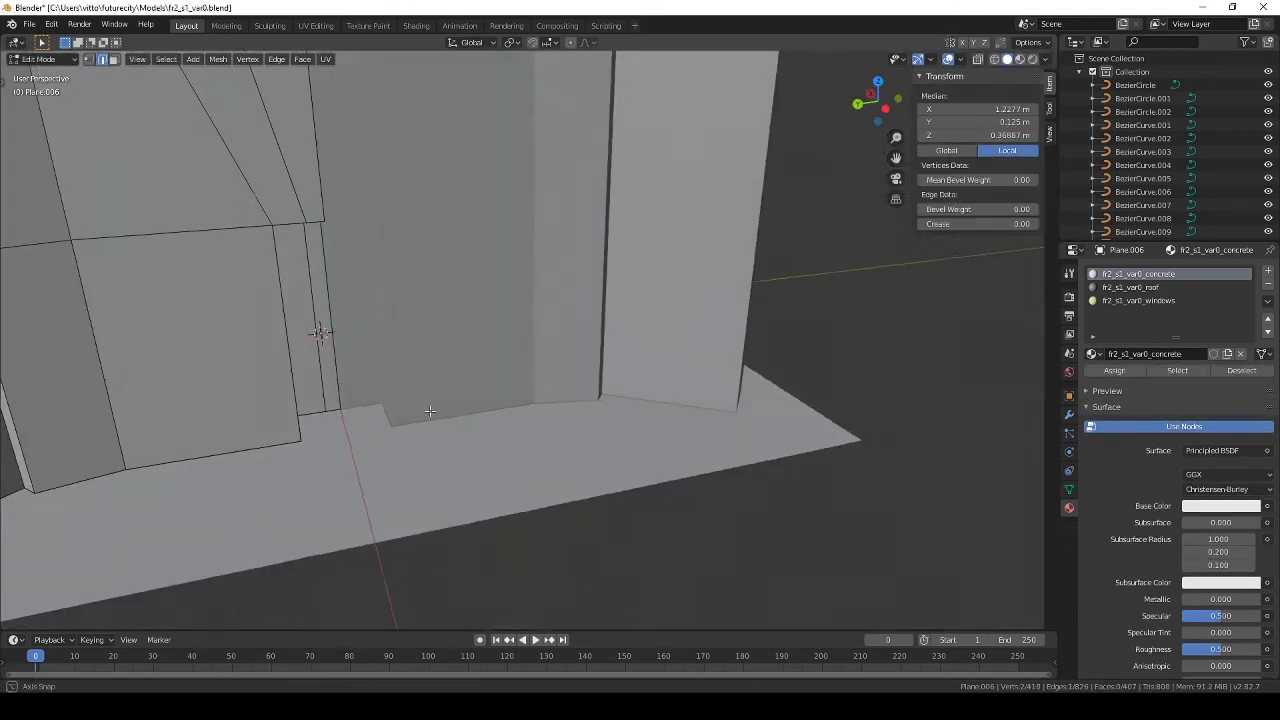
middle_click_drag(314, 329, 425, 400)
key("ctrl+r")
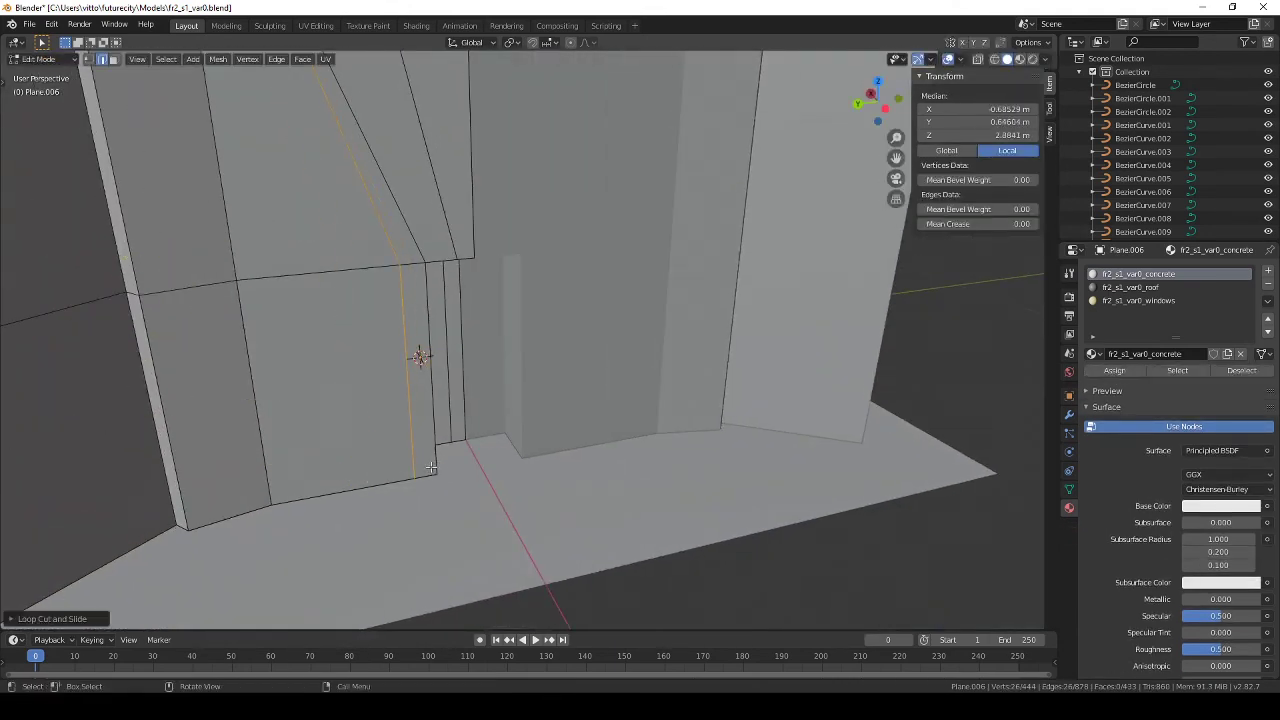
left_click(430, 352)
scroll(430, 352, "down", 3)
scroll(430, 352, "up", 3)
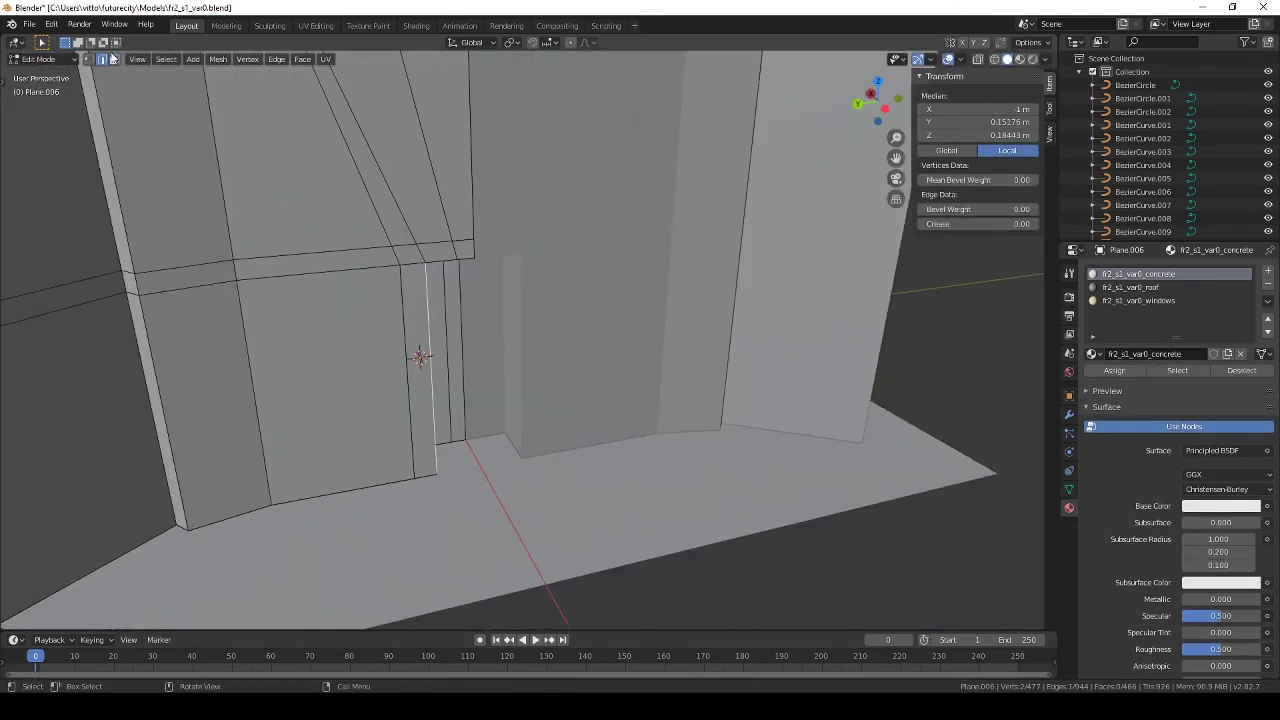
Step: Select the door face strip, move it into position, and save the file
left_click(388, 253, "alt+shift")
middle_click_drag(388, 253, 507, 340)
left_click(495, 346)
scroll(402, 355, "down", 5)
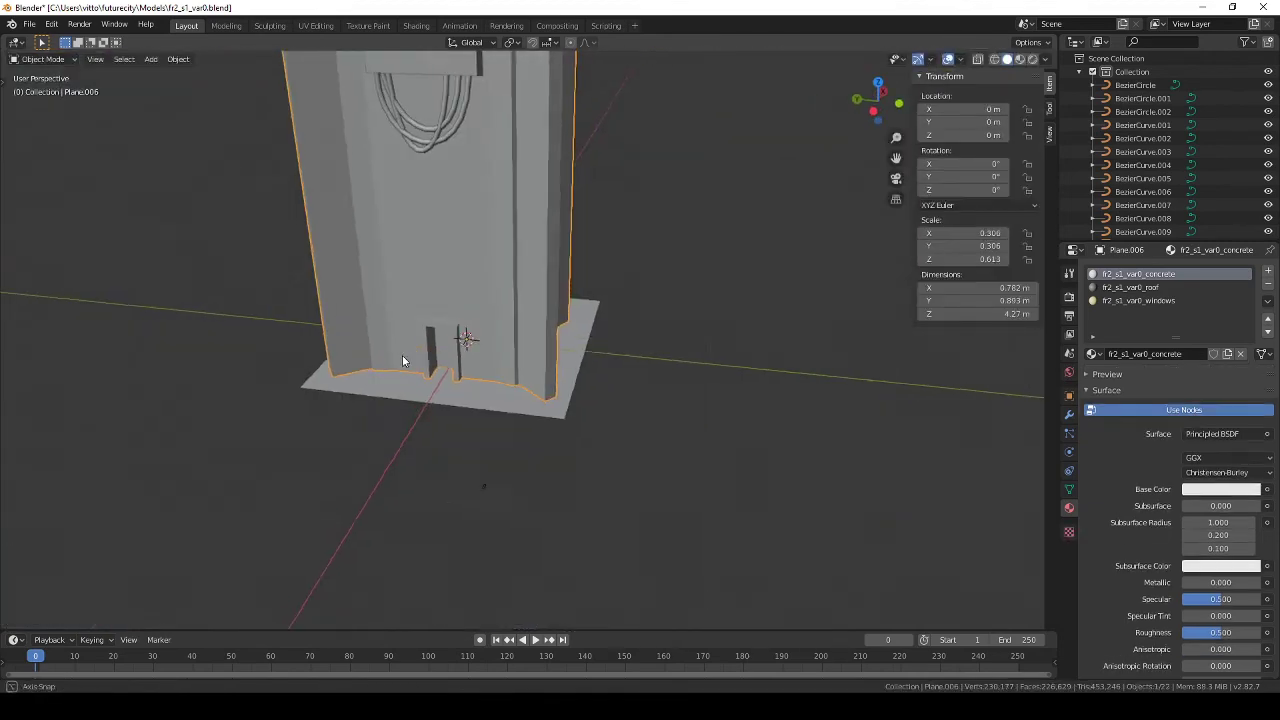
mouse_move(402, 355)
middle_mouse_down()
mouse_move(608, 406)
mouse_move(650, 387)
middle_mouse_up()
scroll(608, 406, "up", 5)
scroll(648, 420, "down", 4)
key("Tab")
scroll(648, 420, "down", 3)
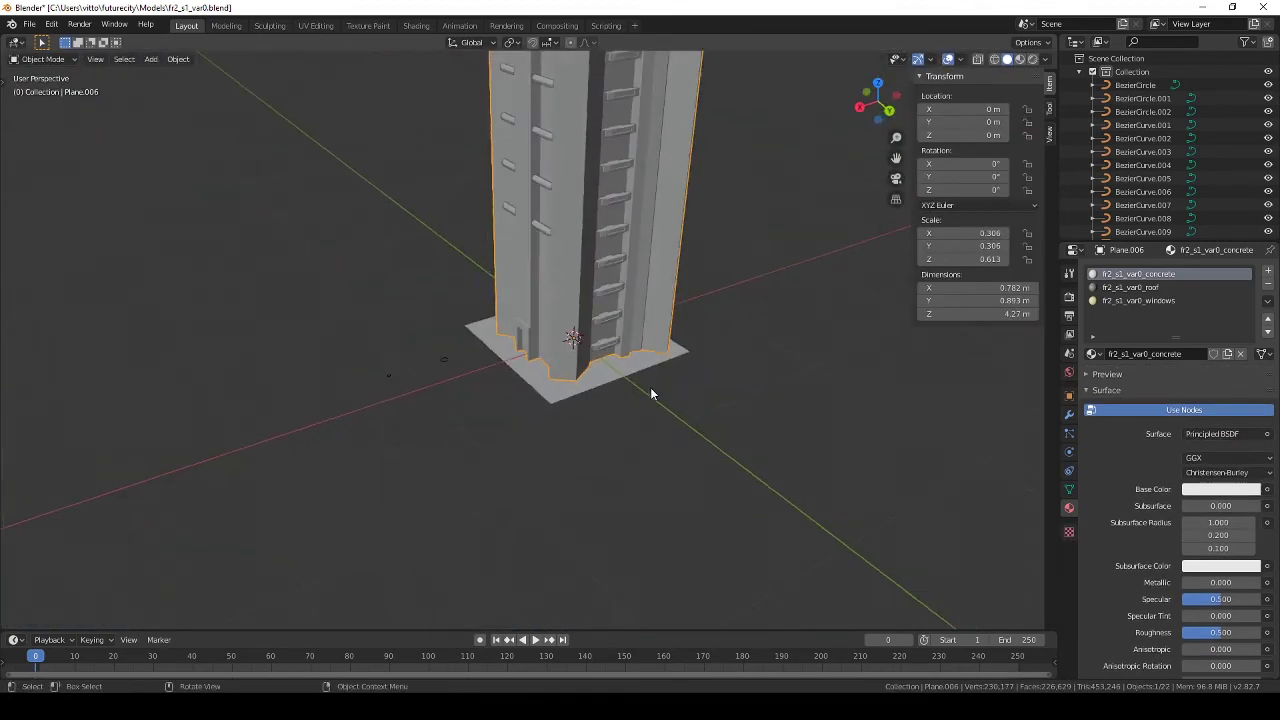
key("ctrl+s")
scroll(580, 378, "up", 5)
Step: Select the door geometry in Edit Mode, cancelling an accidental move
key("Tab")
left_click(265, 287, "alt")
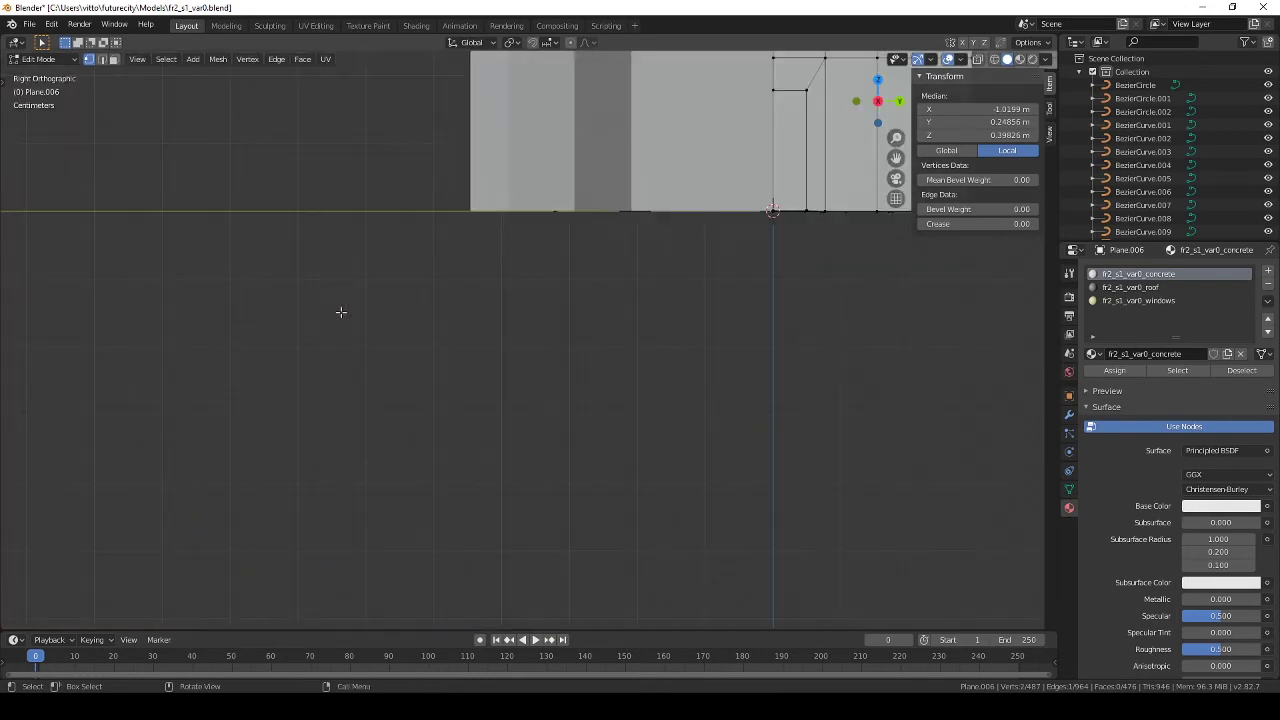
mouse_move(265, 287)
middle_mouse_down()
mouse_move(573, 344)
mouse_move(551, 345)
mouse_move(585, 340)
middle_mouse_up()
key("shift+z")
scroll(573, 344, "up", 5)
right_click(559, 344)
scroll(559, 344, "down", 3)
scroll(585, 340, "down", 4)
Step: Select all faces, UV-unwrap them, and save the Blender file
key("a")
key("u")
left_click(586, 344)
key("Tab")
scroll(586, 344, "down", 5)
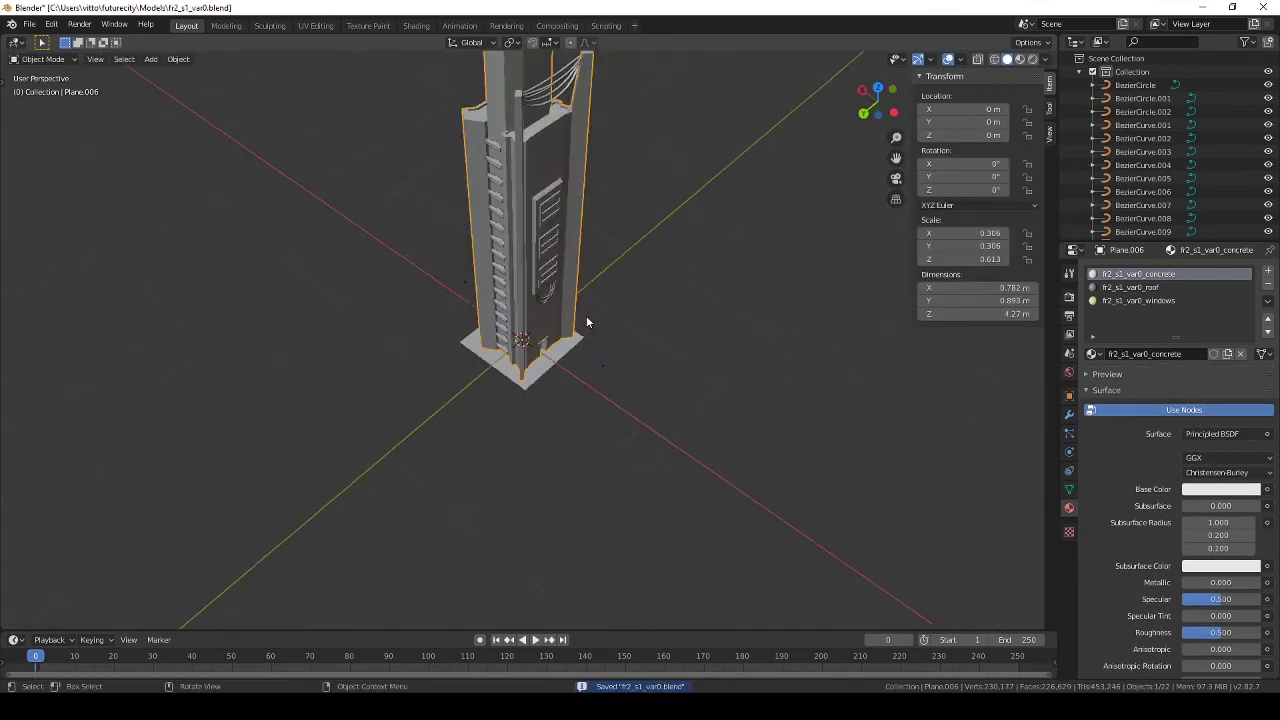
left_click(29, 24)
scroll(629, 432, "up", 2)
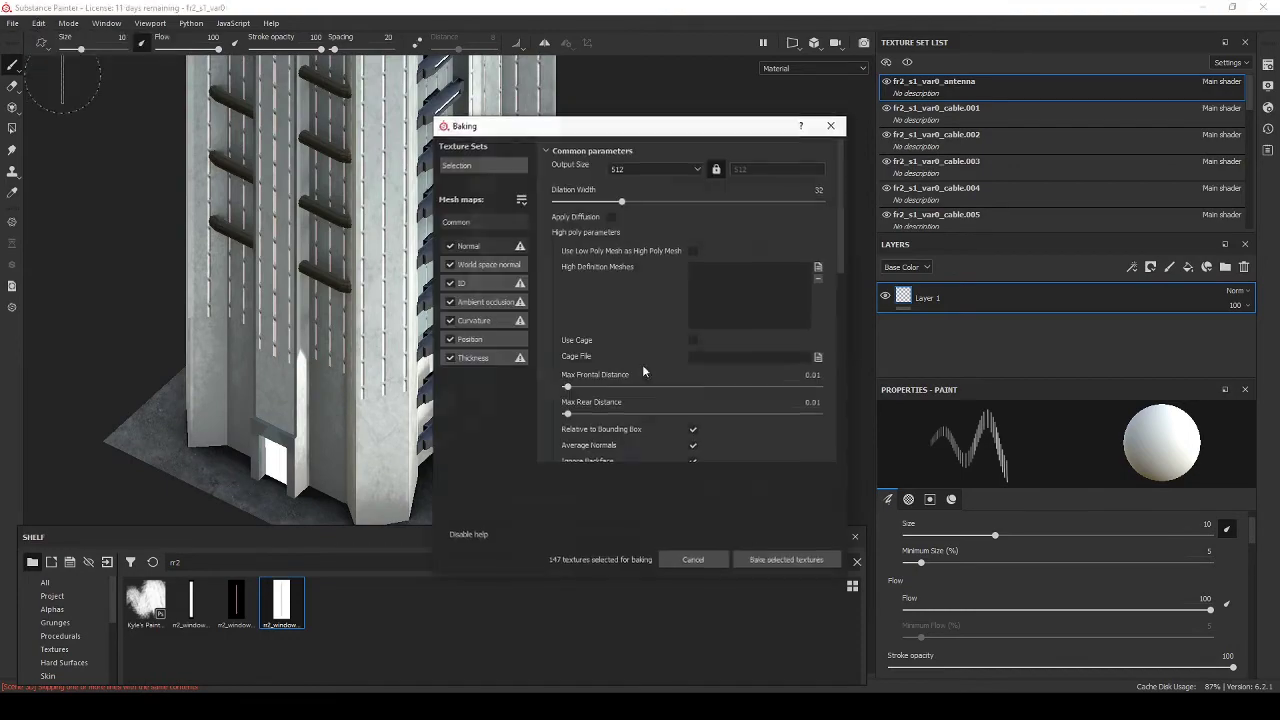
Step: Bake all 147 selected mesh-map textures, then view the building from the front
left_click(786, 559)
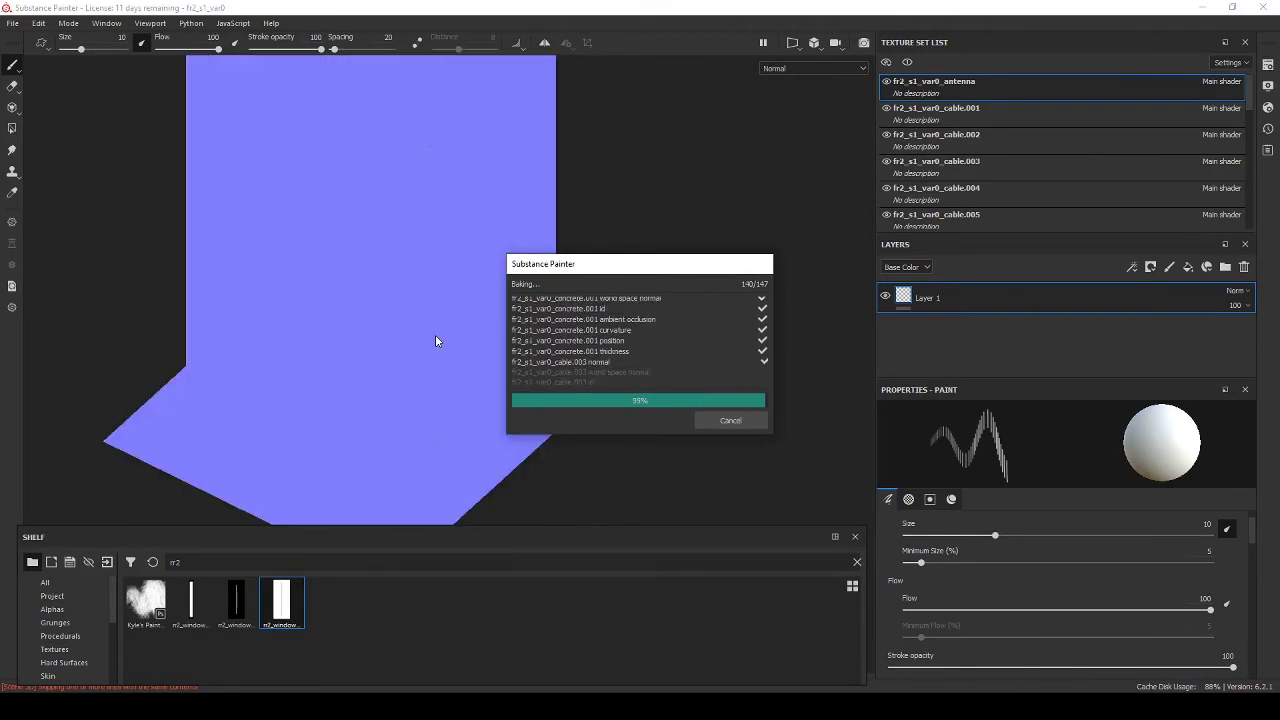
left_click_drag(436, 341, 233, 281, "alt")
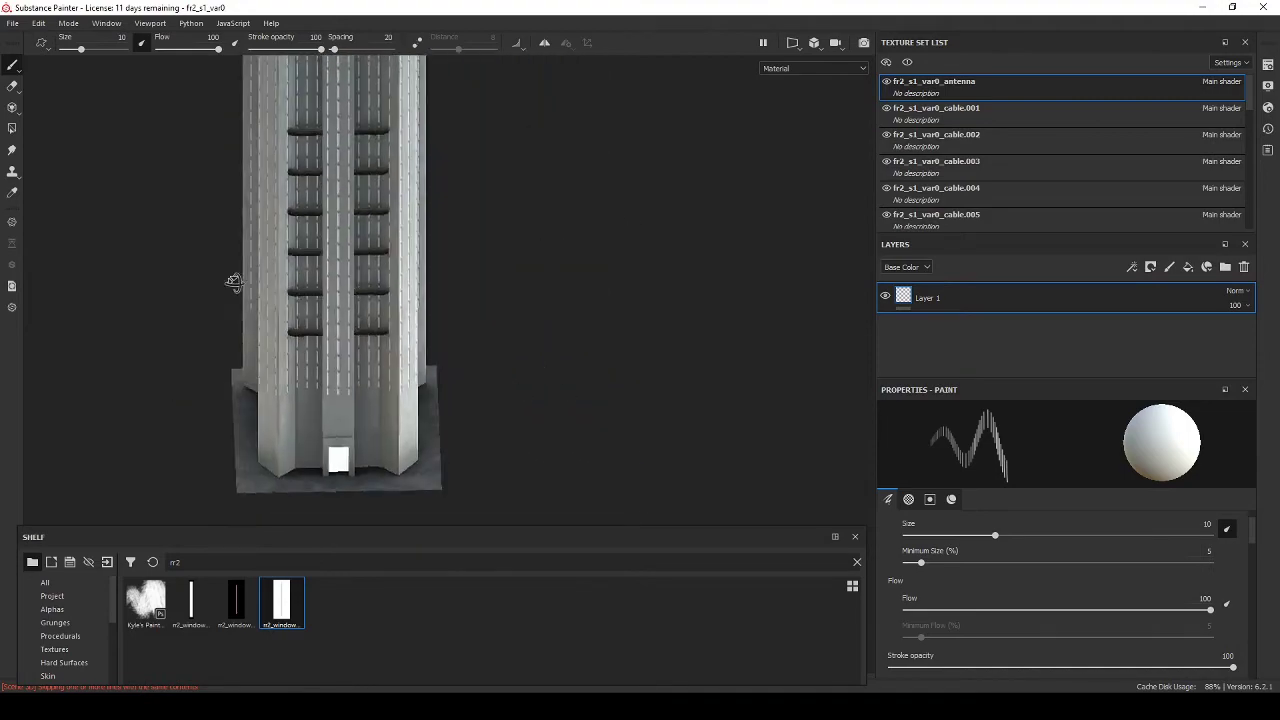
Step: Add a fill layer and set its base colour to mid-grey
left_click_drag(467, 371, 540, 324, "alt")
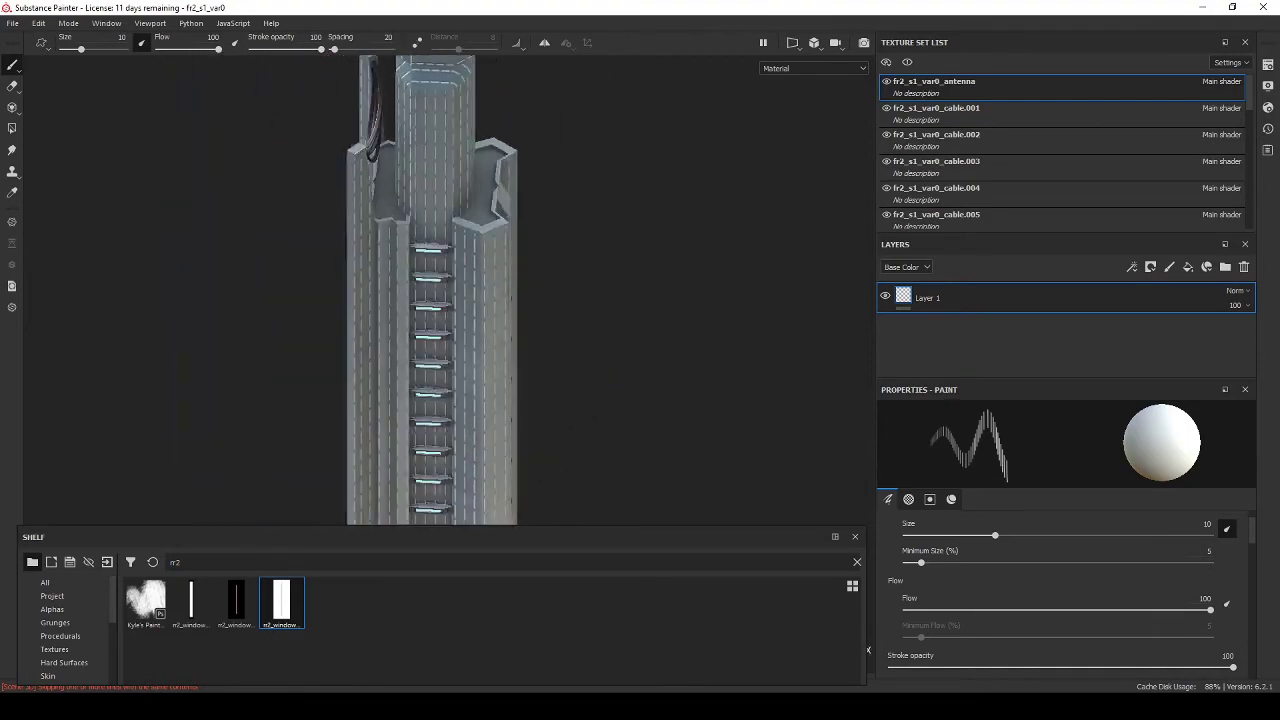
left_click_drag(383, 254, 560, 240, "alt")
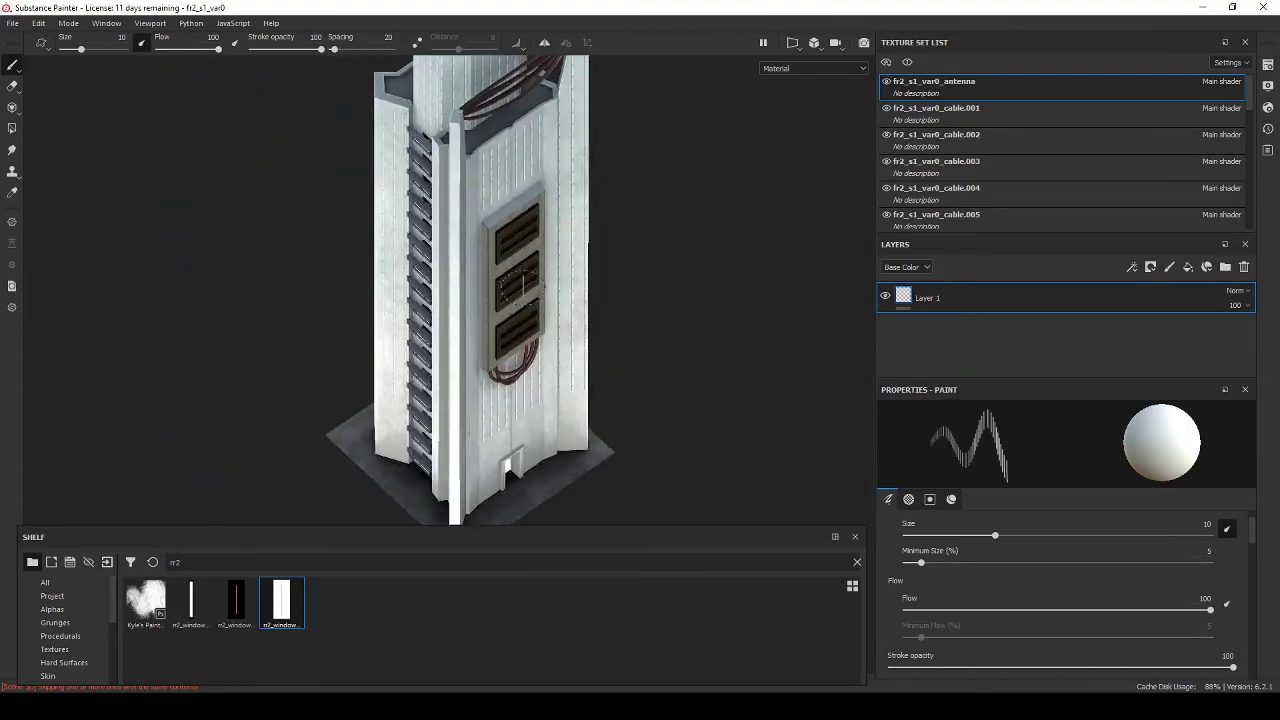
left_click(1188, 267)
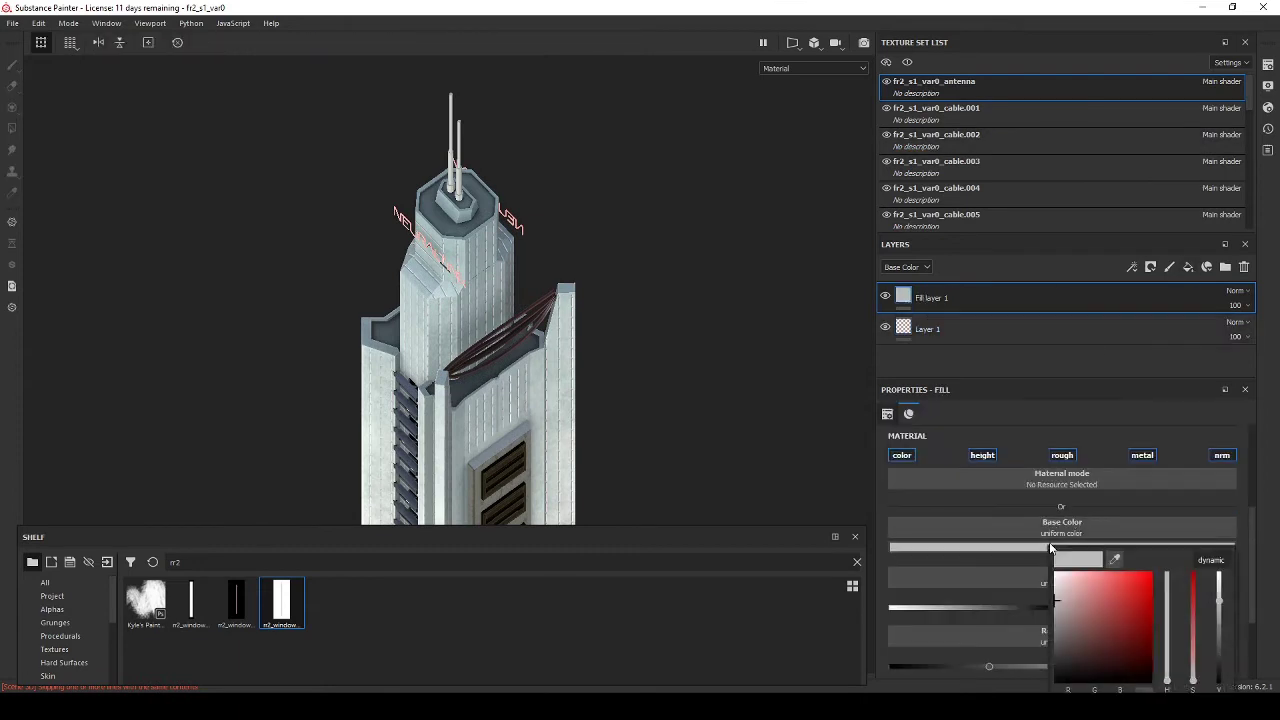
scroll(1037, 522, "down", 3)
scroll(993, 572, "up", 2)
left_click(998, 511)
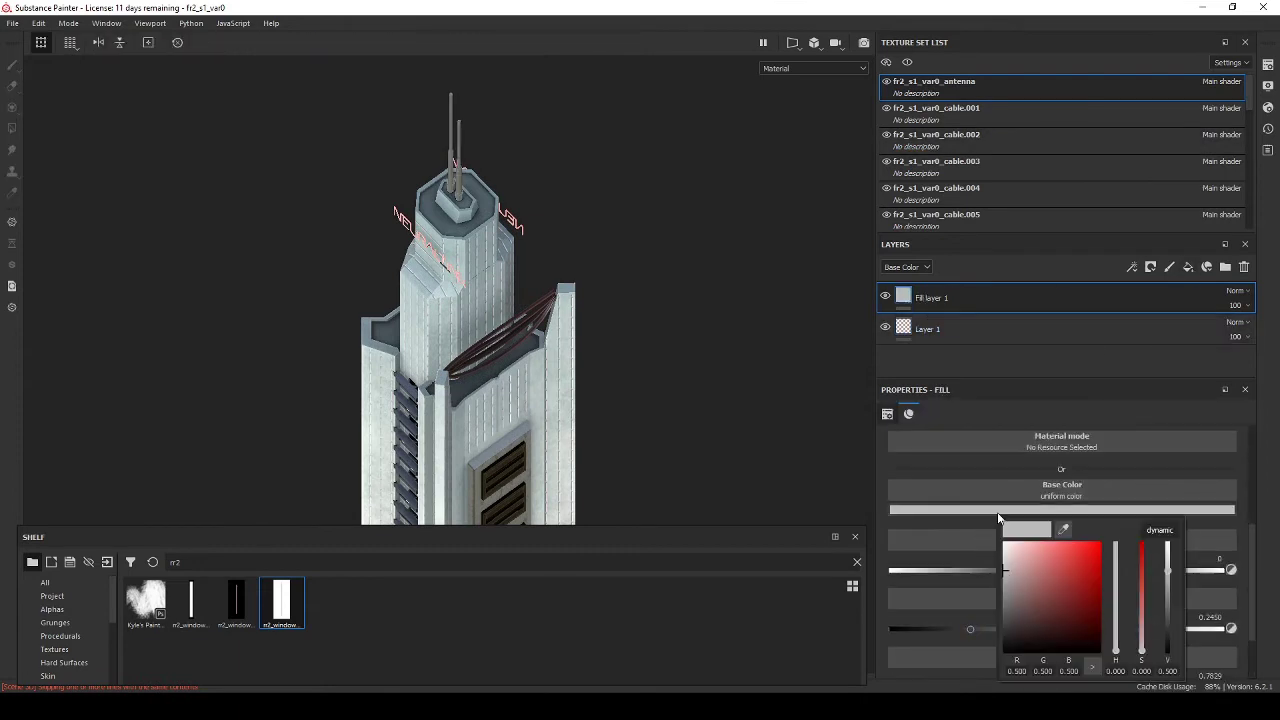
Step: Add Fill layer 2 with a black mask driven by a Dirt generator
left_click(1188, 268)
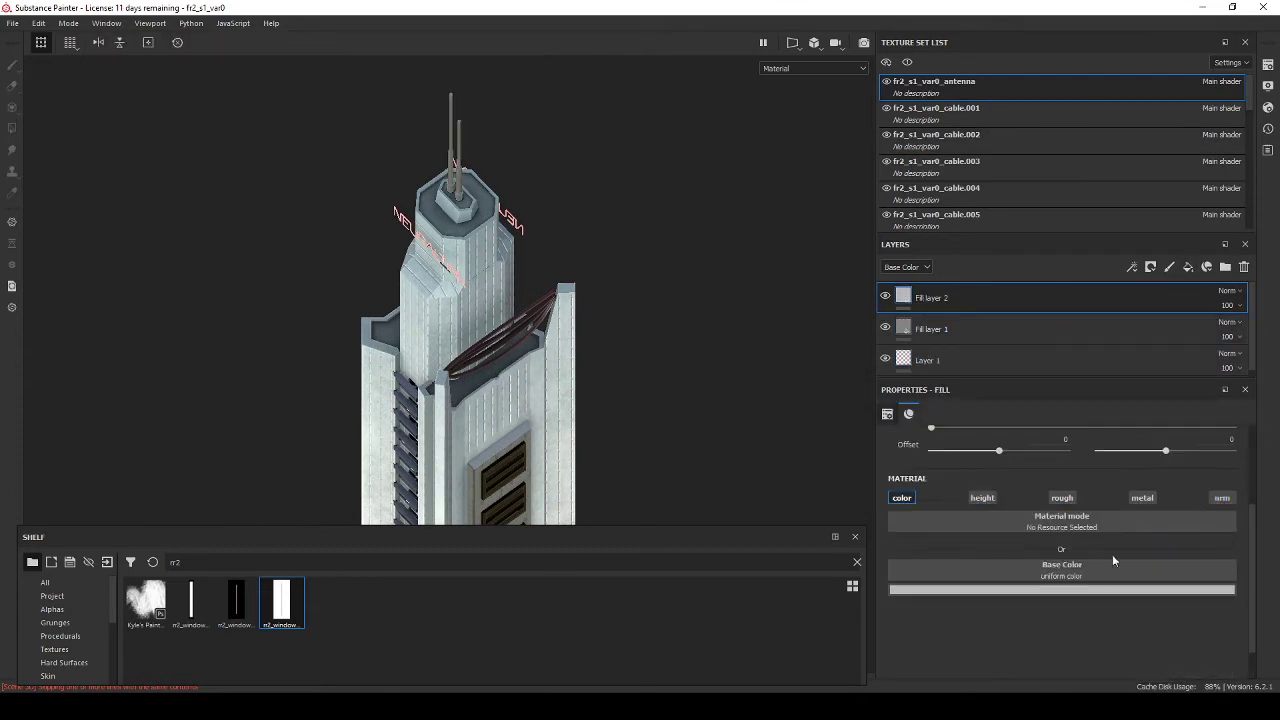
right_click(963, 302)
left_click(974, 409)
left_click(1109, 599)
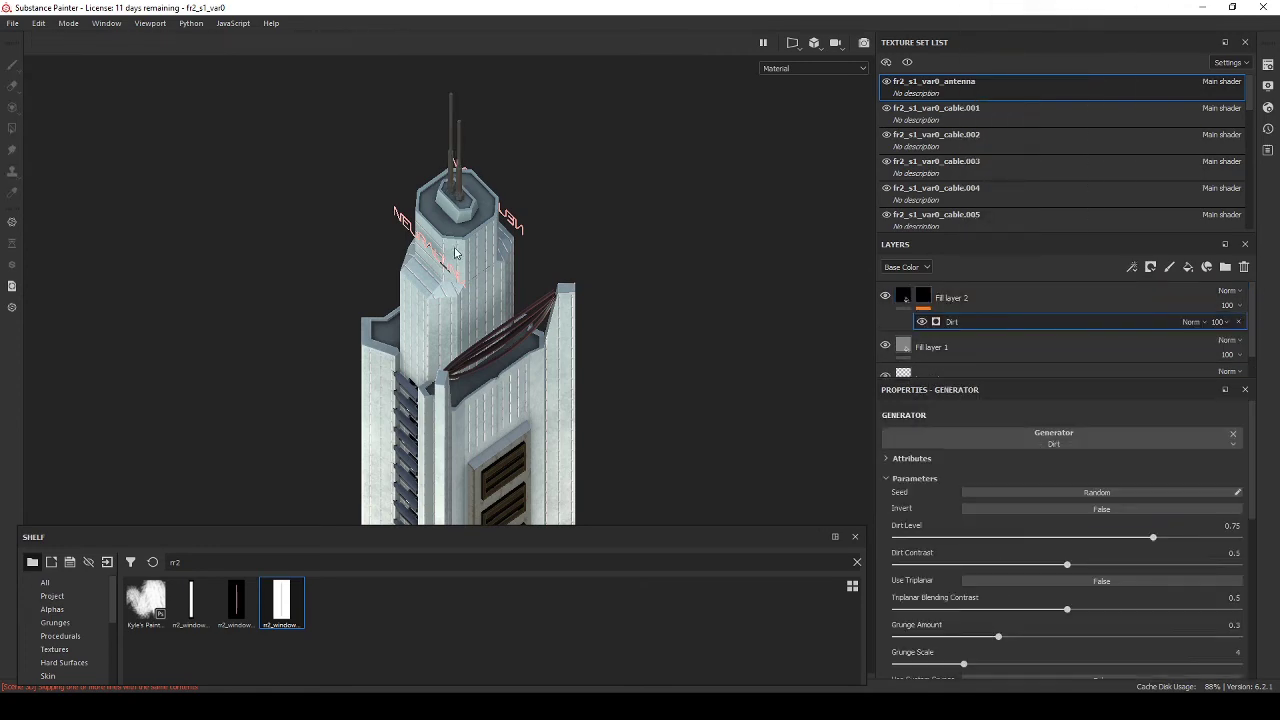
scroll(455, 253, "up", 3)
scroll(558, 300, "down", 3)
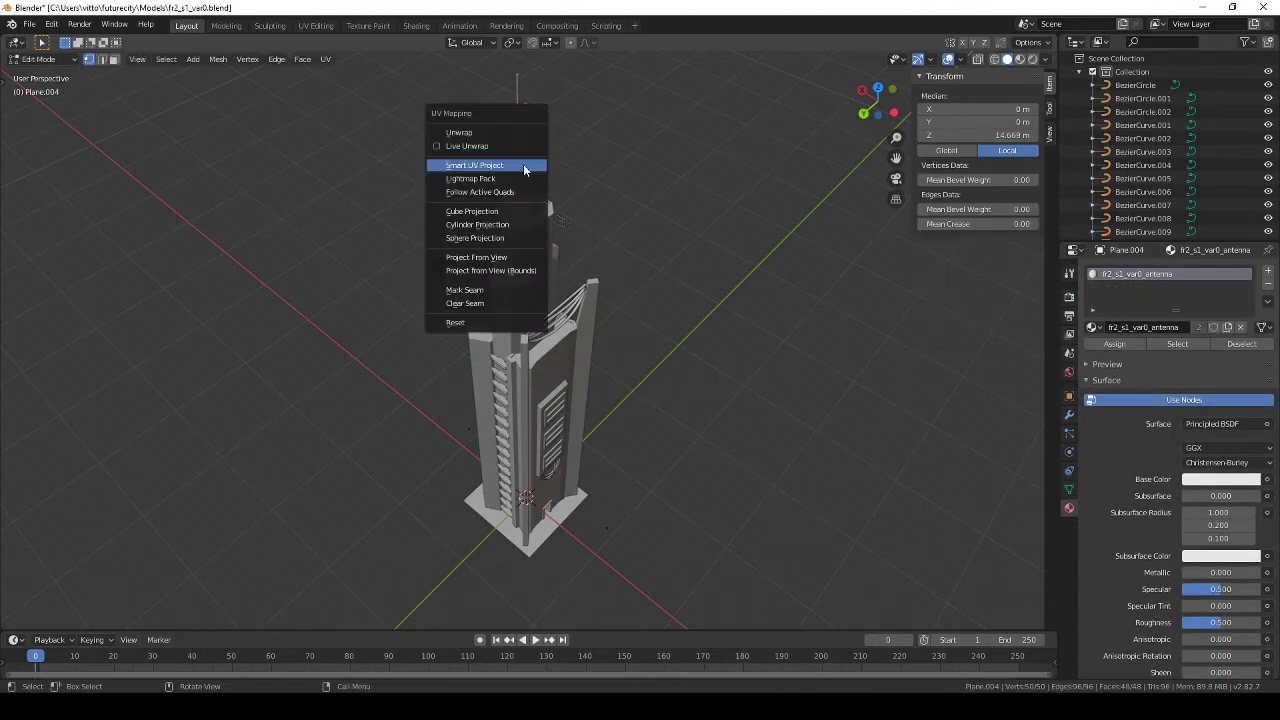
Step: Smart-UV-unwrap the antenna and export the tower model as FBX
right_click(524, 162)
left_click(513, 168)
left_click(524, 271)
left_click(29, 23)
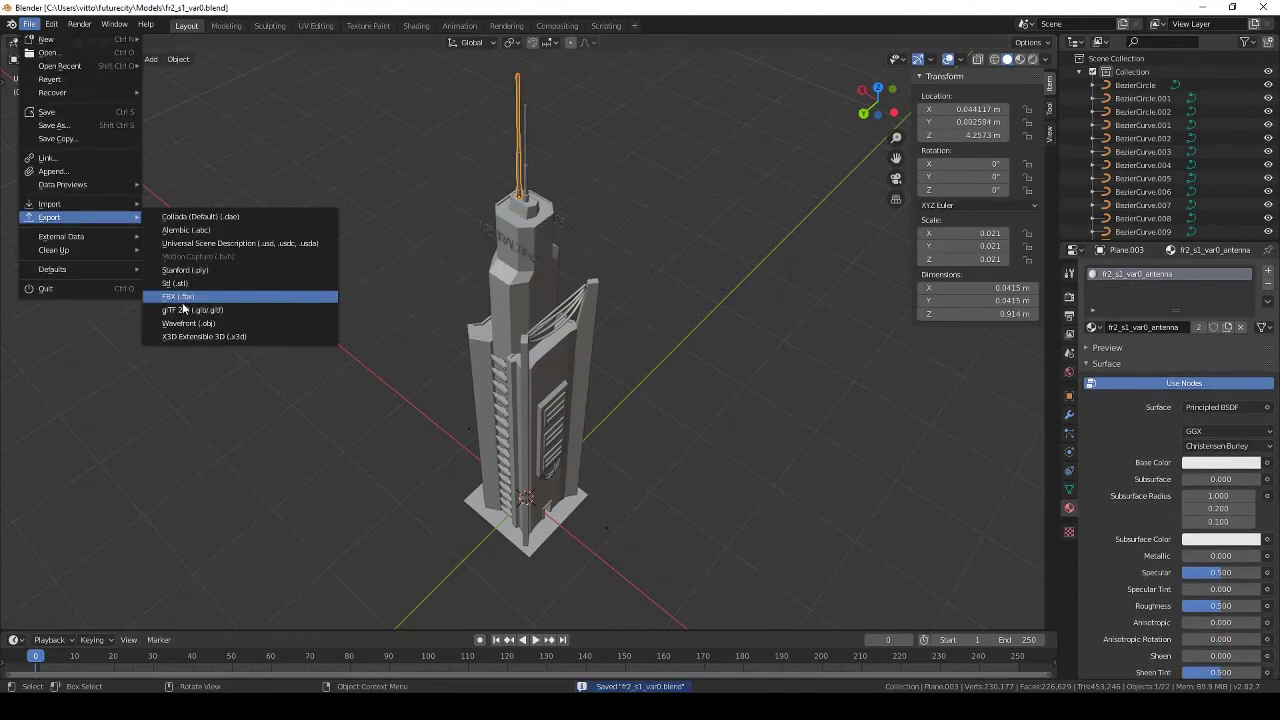
left_click(192, 296)
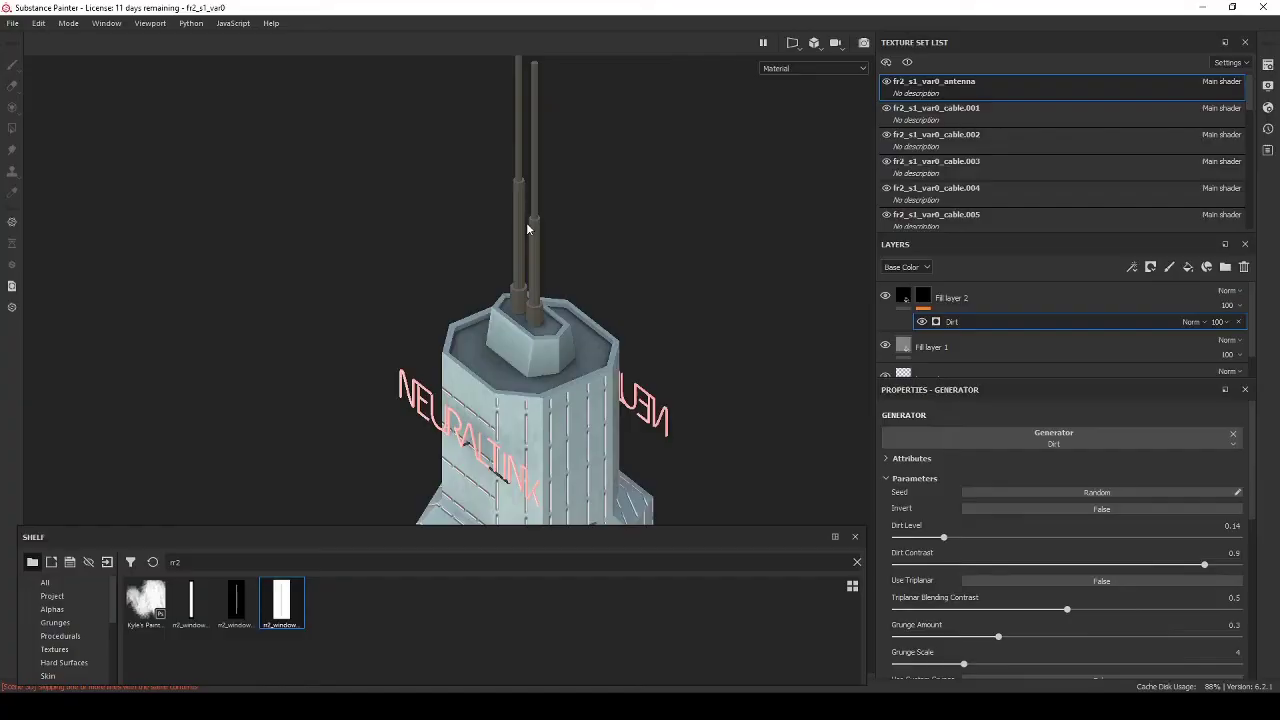
Step: Reload the fr2_s1_var0 mesh into the Painter project through Project Configuration
left_click(38, 23)
left_click(70, 62)
left_click(726, 240)
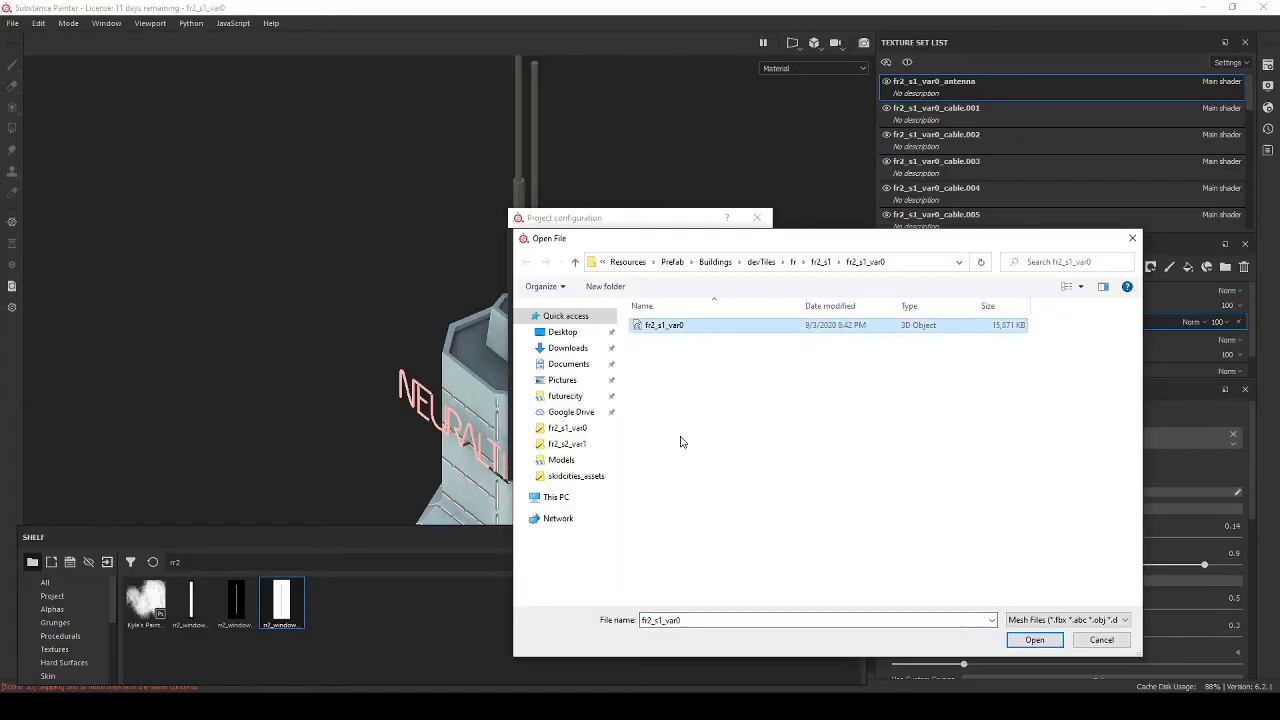
double_click(678, 326)
left_click(676, 464)
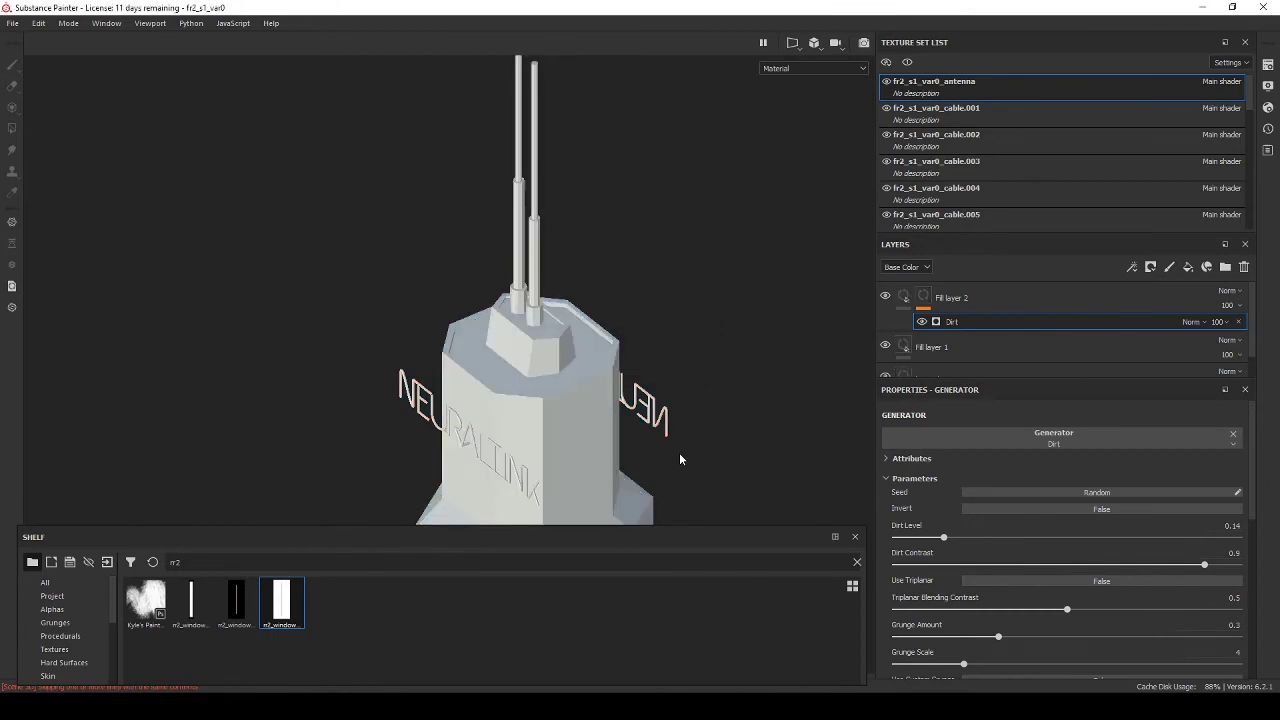
left_click_drag(680, 452, 827, 355, "alt")
Step: Bake mesh maps for the antenna texture set only
left_click(38, 23)
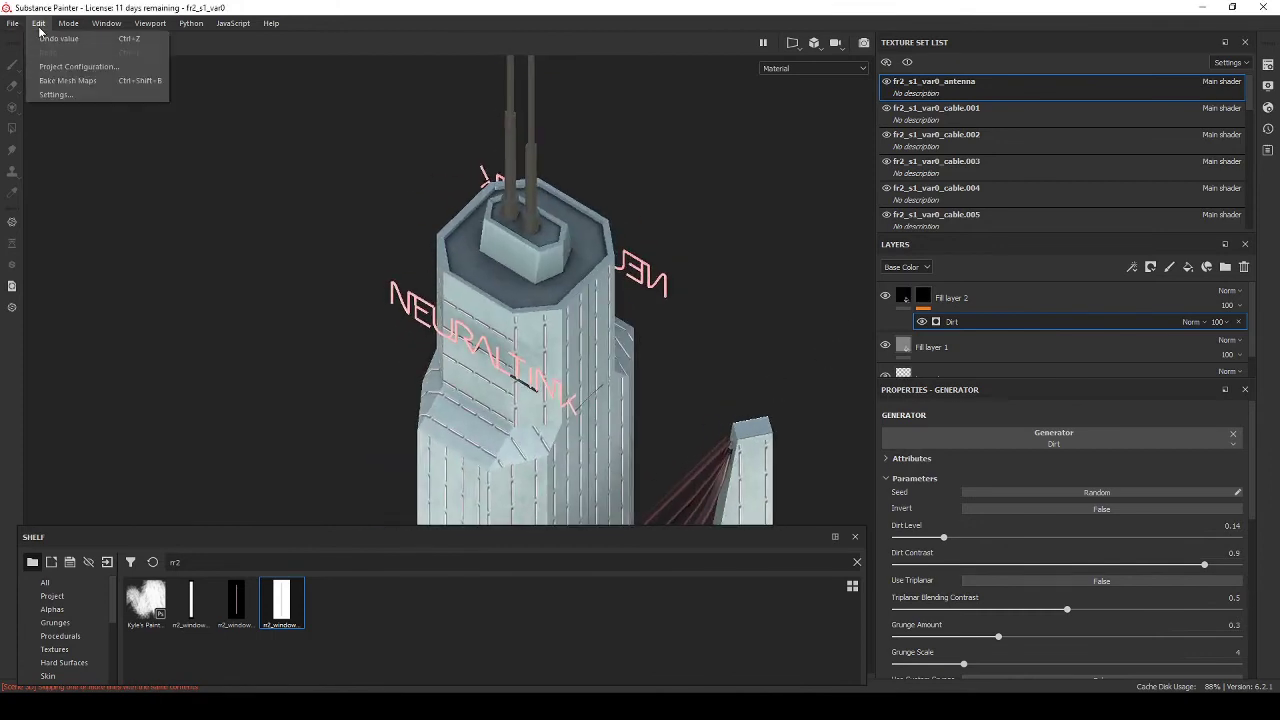
left_click(67, 80)
scroll(680, 300, "down", 5)
left_click(483, 165)
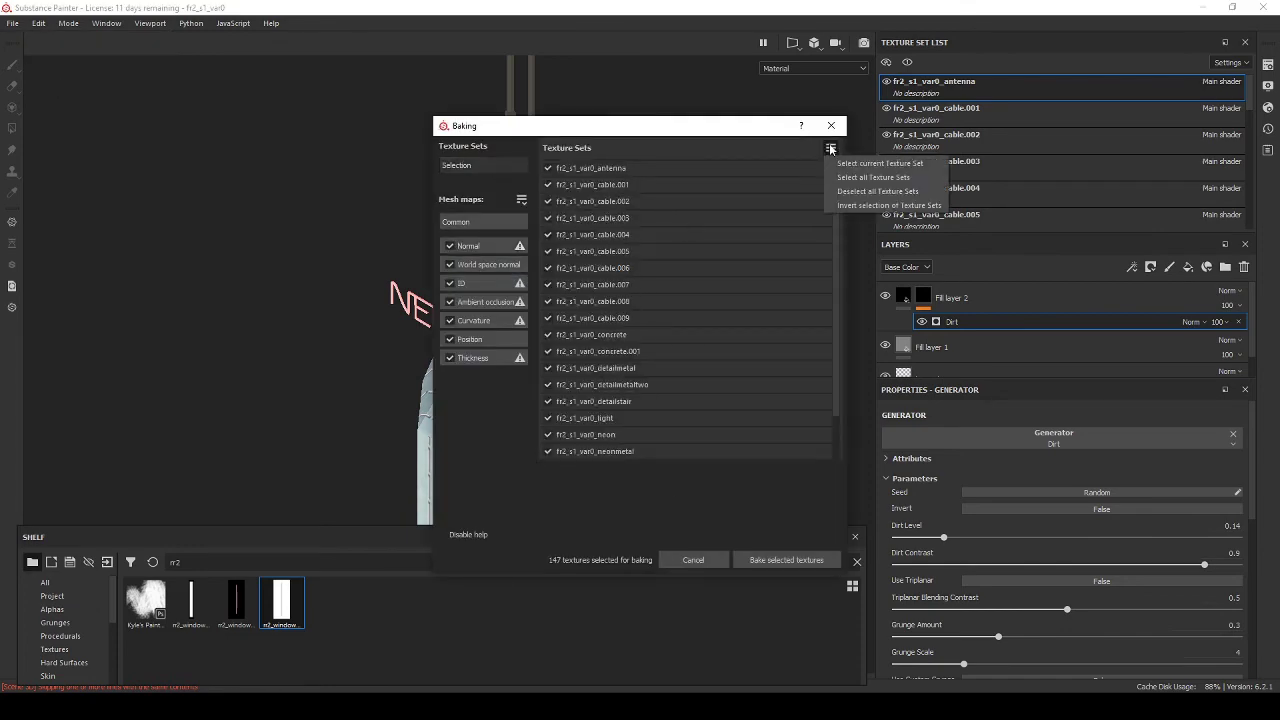
left_click(775, 560)
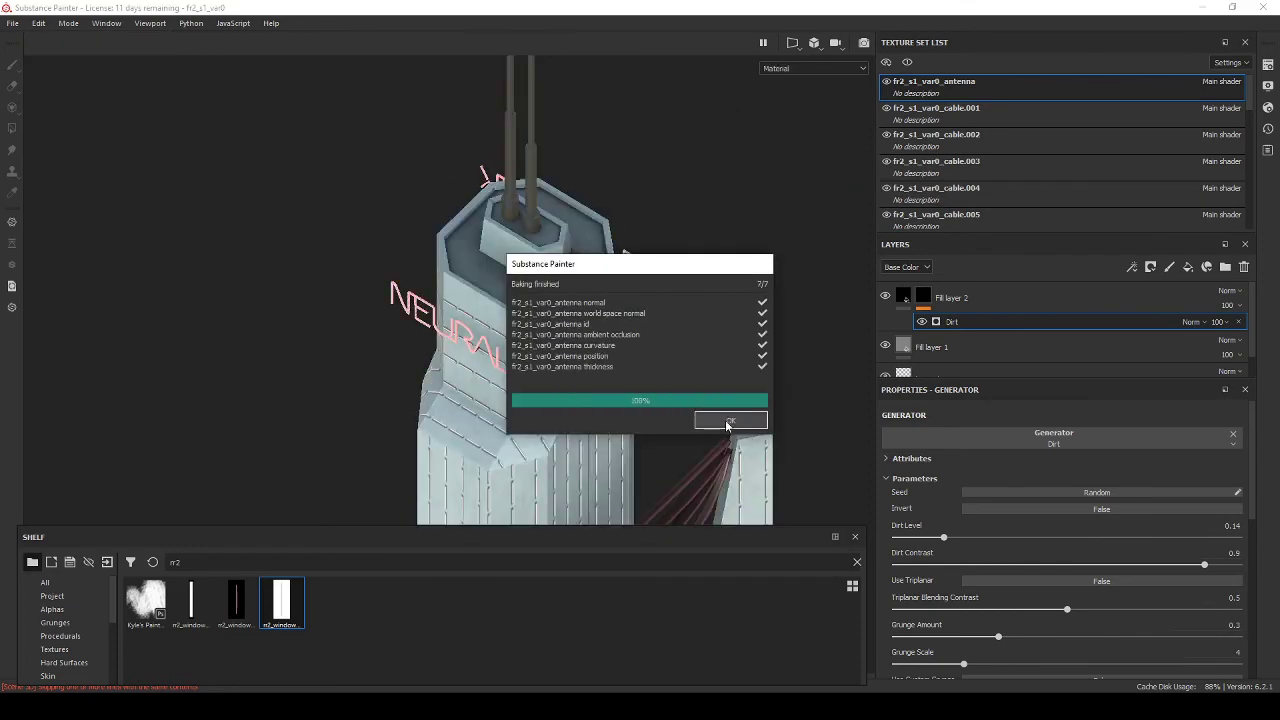
left_click(729, 421)
Step: Add Fill layer 3 to the antenna with a black mask driven by a 3D Linear Gradient
left_click_drag(567, 207, 547, 220, "alt")
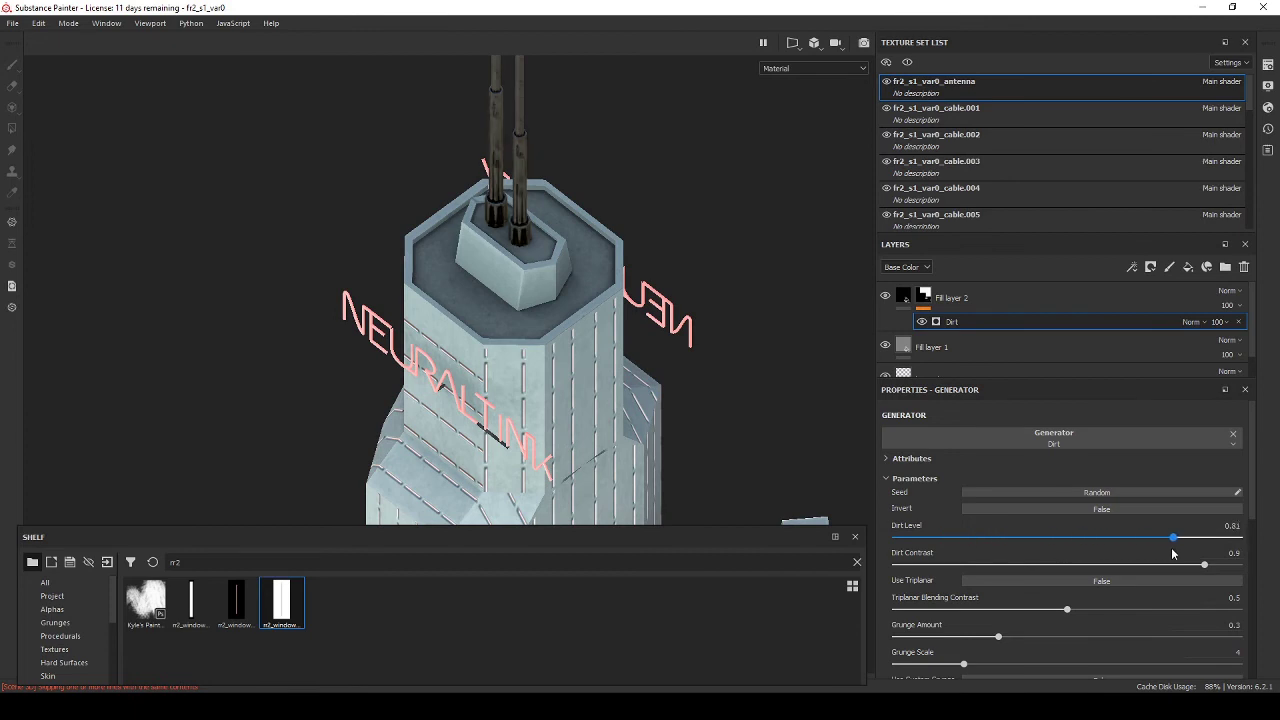
scroll(550, 300, "down", 3)
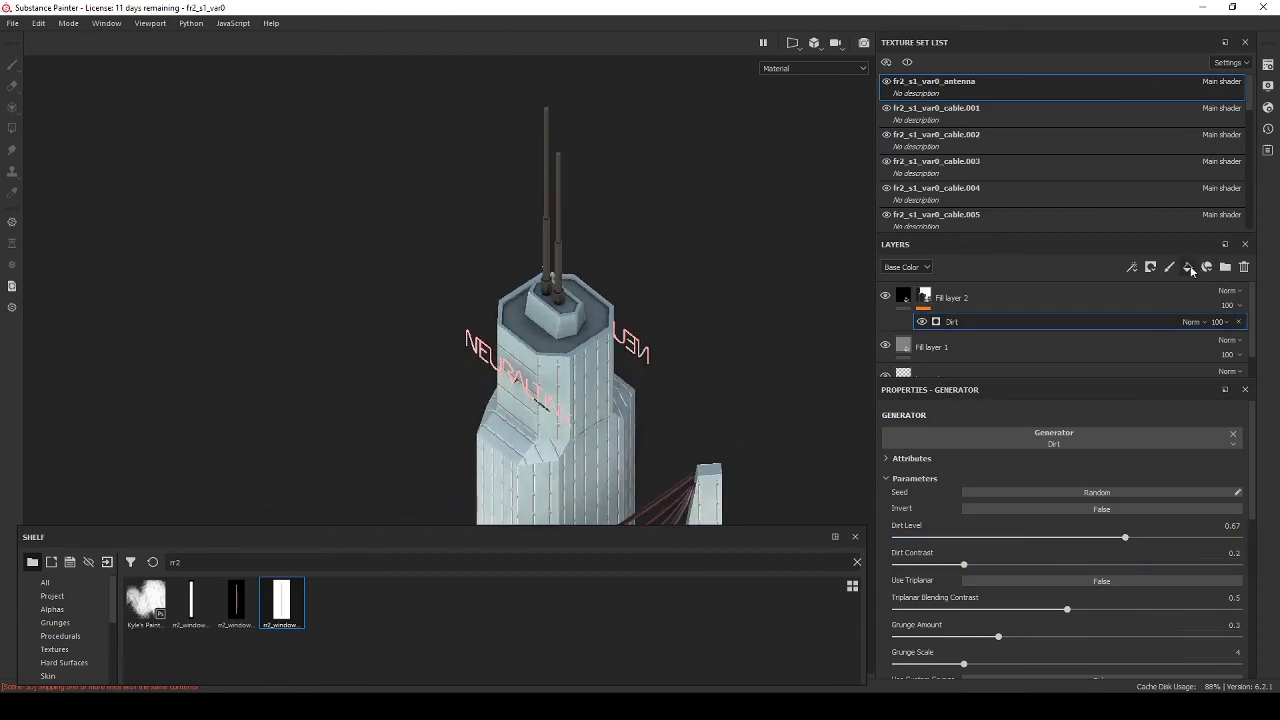
left_click(1188, 267)
left_click(1062, 589)
right_click(1020, 346)
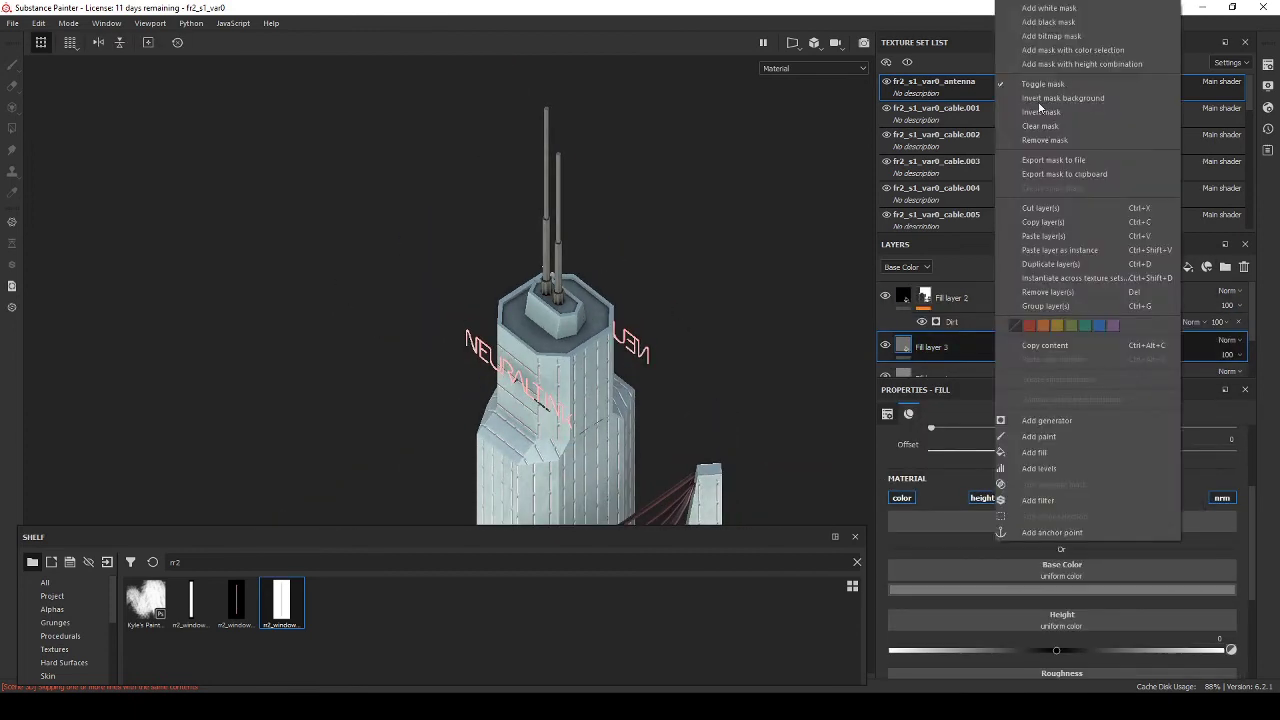
left_click(1060, 28)
right_click(928, 346)
left_click(960, 20)
left_click(1062, 472)
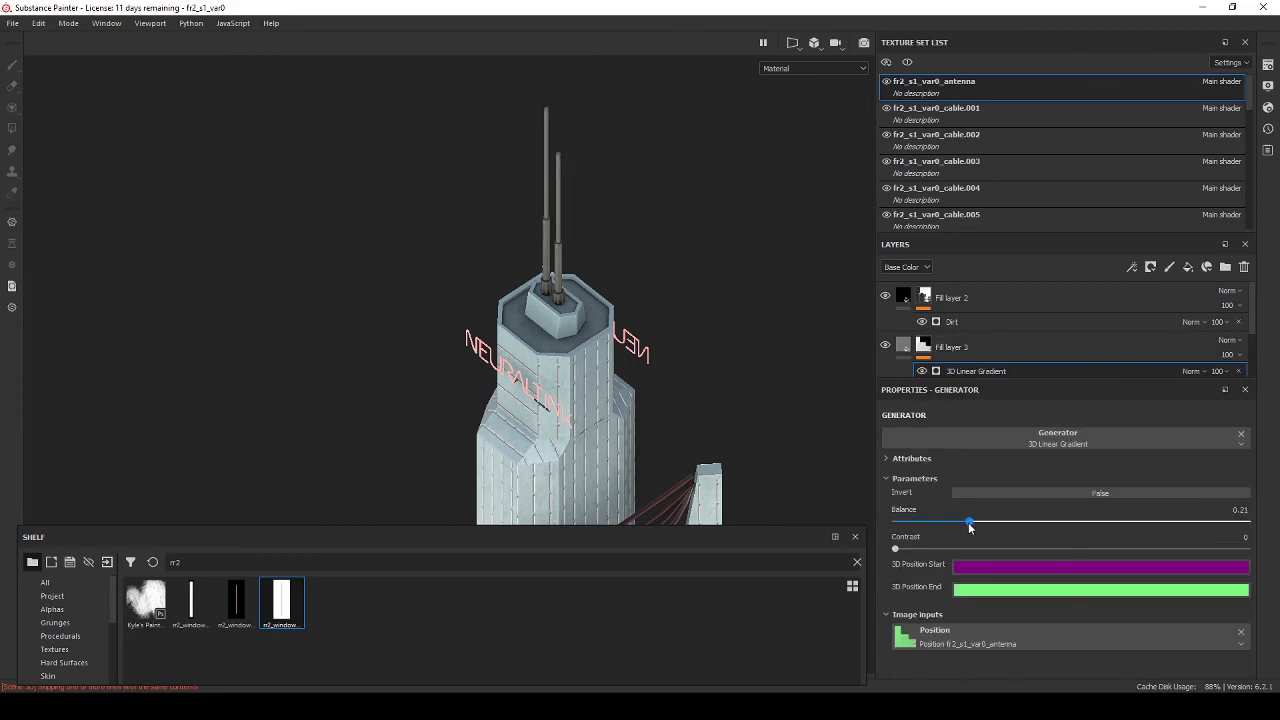
Step: Orbit around the tower and switch to the windows texture set
mouse_move(771, 487)
left_mouse_down("alt")
mouse_move(591, 302)
mouse_move(808, 312)
mouse_move(523, 309)
mouse_move(571, 260)
mouse_move(346, 221)
left_mouse_up("alt")
scroll(346, 221, "up", 5)
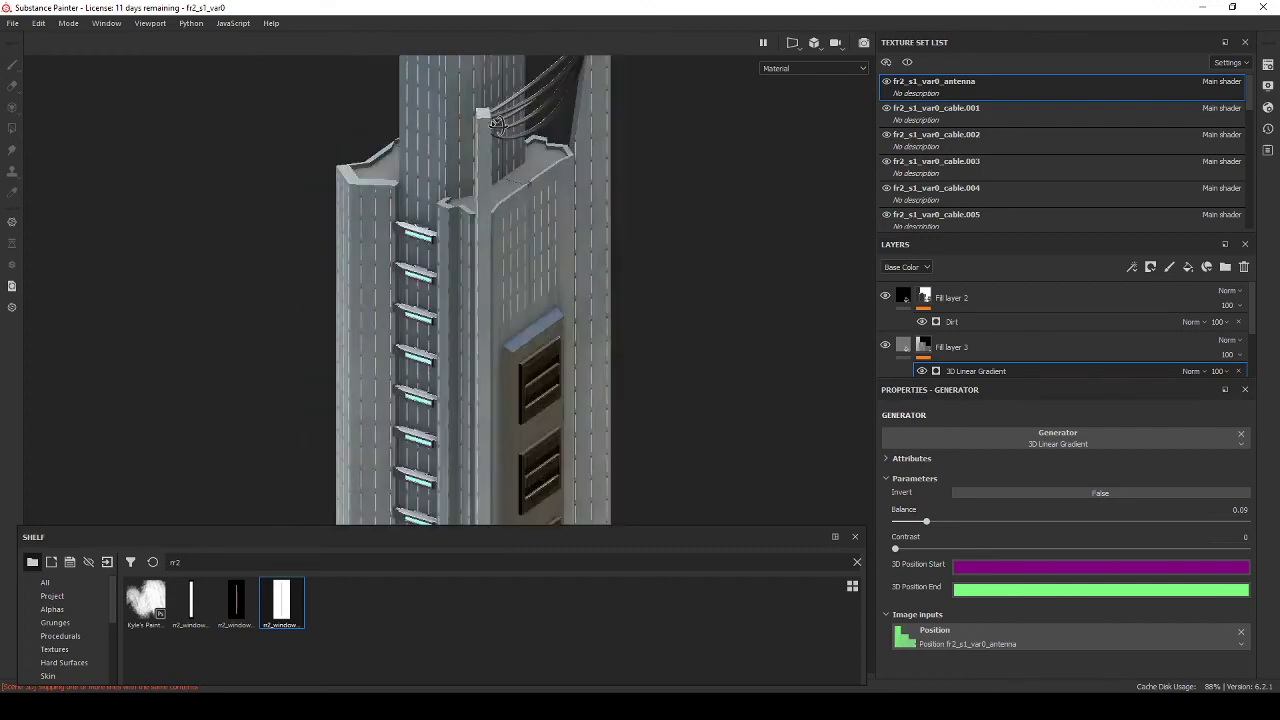
left_click_drag(502, 236, 700, 240, "alt")
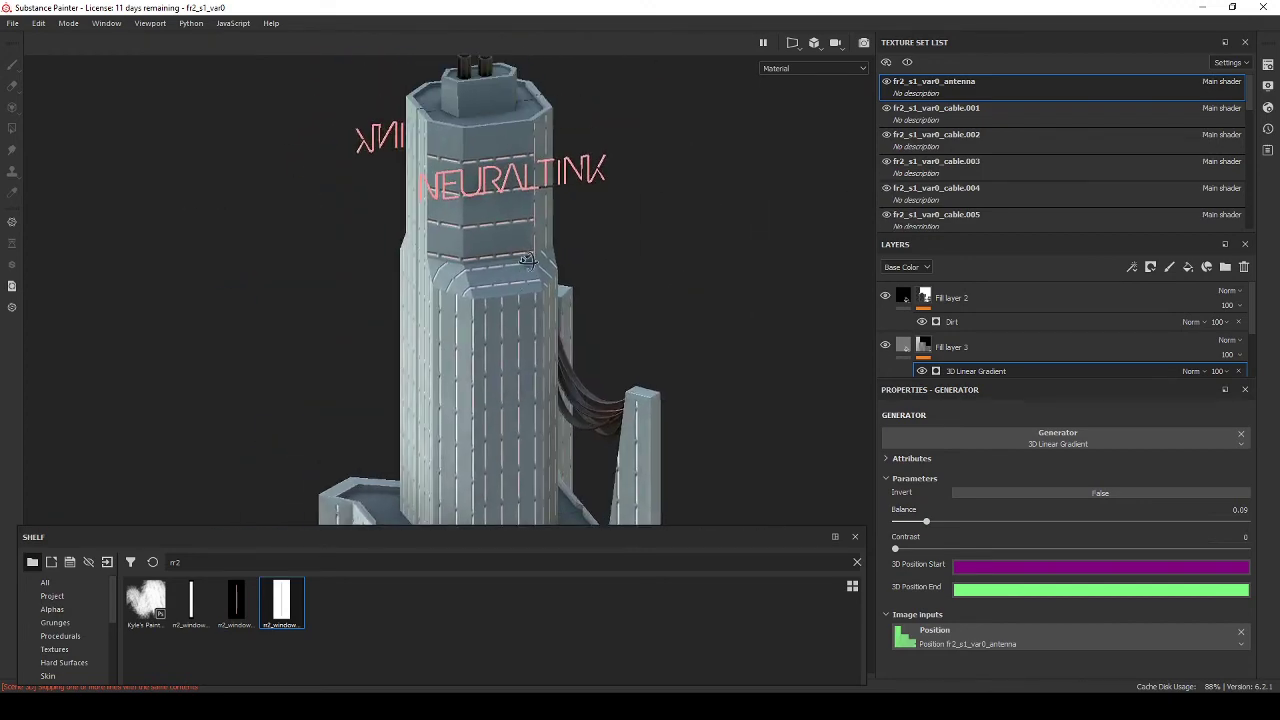
scroll(1060, 150, "down", 5)
left_click(935, 214)
right_click(1020, 297)
Step: Give the windows Fill layer 1 a black mask with a Levels adjustment
left_click(1060, 45)
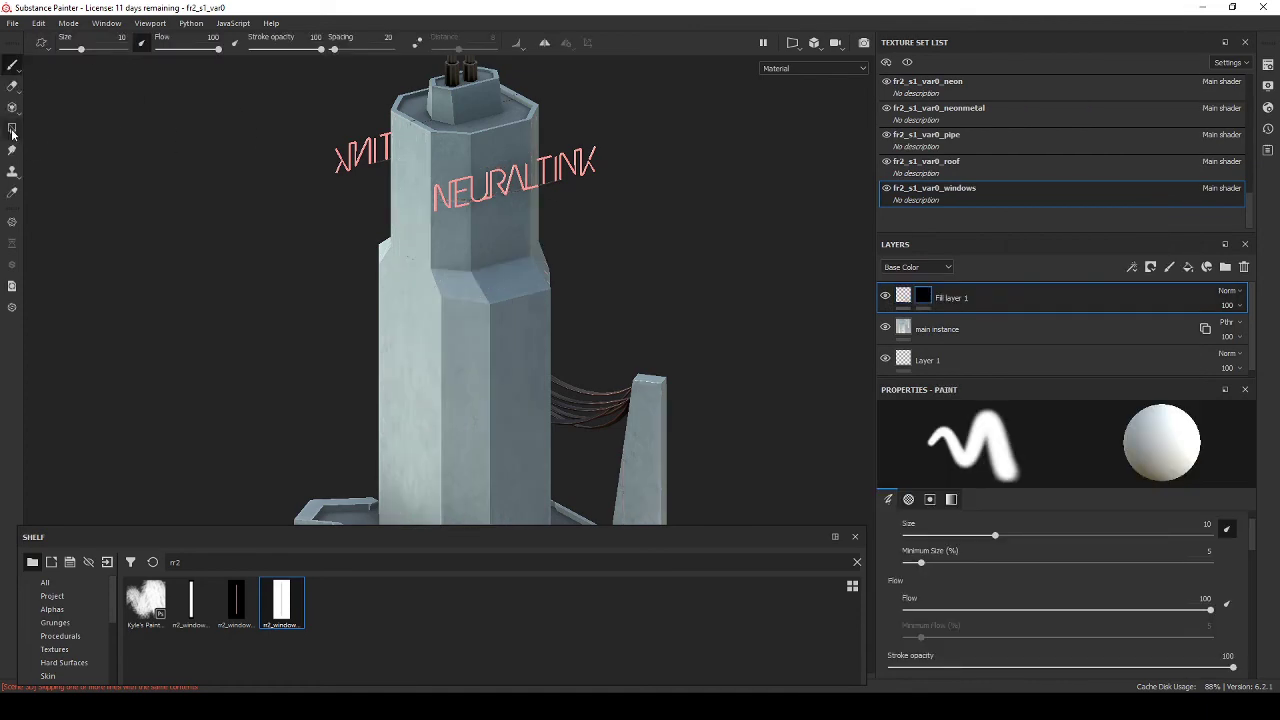
right_click(922, 297)
left_click(960, 430)
Step: Inspect the facade's window panels and tower top, then show the fill layer's material settings
mouse_move(470, 280)
left_mouse_down("alt")
mouse_move(551, 271)
mouse_move(754, 314)
mouse_move(583, 303)
mouse_move(623, 320)
mouse_move(509, 263)
mouse_move(445, 126)
left_mouse_up("alt")
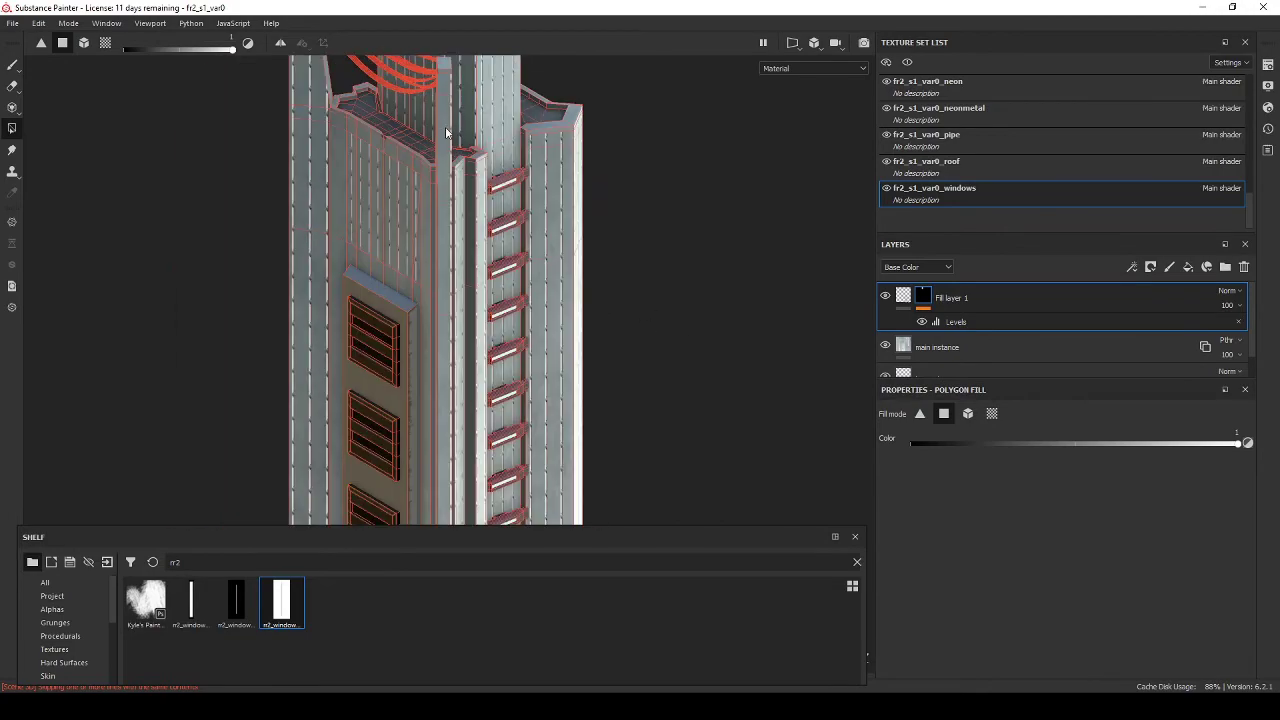
mouse_move(465, 204)
left_mouse_down("alt")
mouse_move(623, 329)
mouse_move(509, 251)
mouse_move(580, 294)
mouse_move(680, 232)
mouse_move(694, 103)
mouse_move(628, 322)
mouse_move(580, 274)
mouse_move(555, 119)
mouse_move(504, 112)
mouse_move(460, 146)
left_mouse_up("alt")
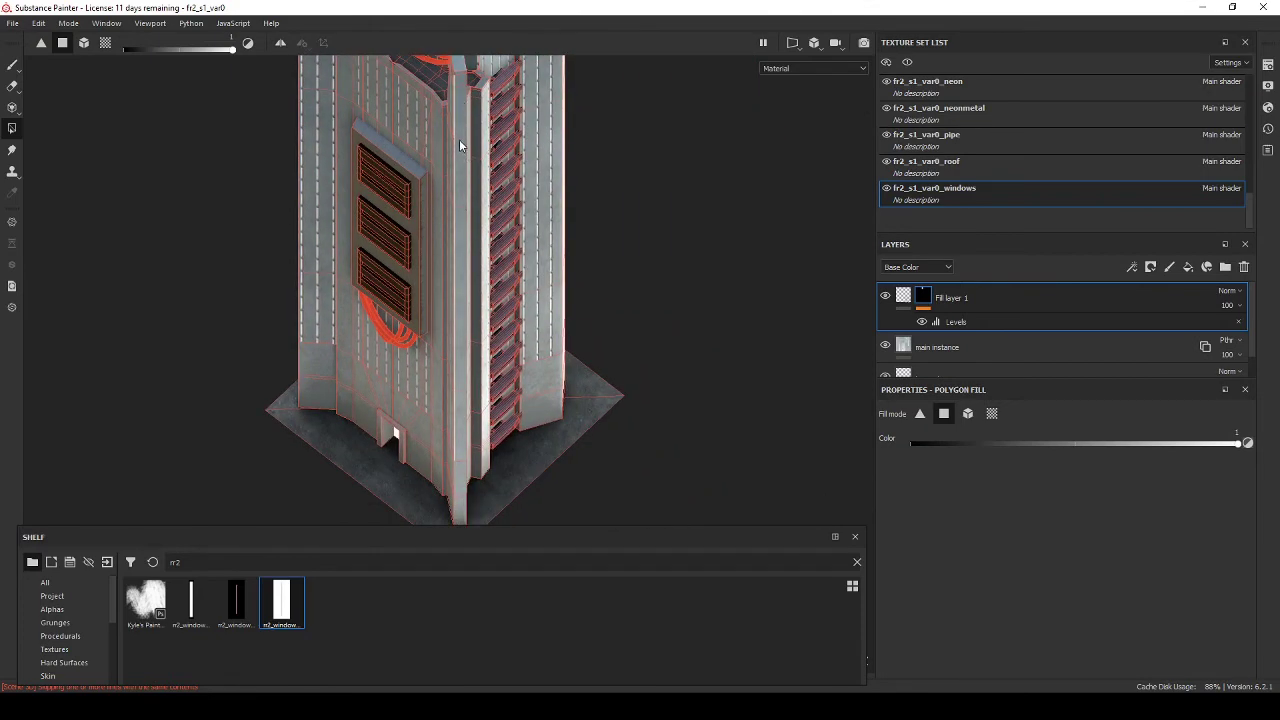
mouse_move(467, 392)
left_mouse_down("alt")
mouse_move(459, 282)
mouse_move(634, 201)
mouse_move(993, 282)
left_mouse_up("alt")
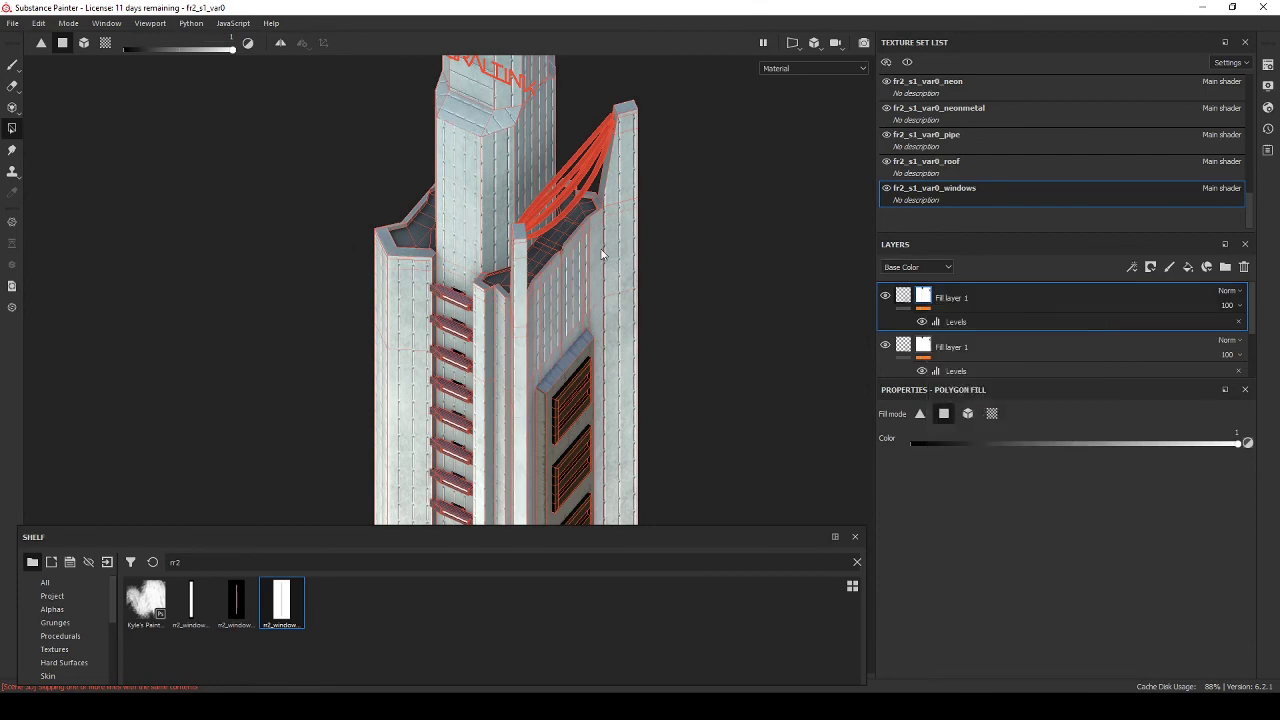
left_click_drag(589, 275, 680, 330, "alt")
left_click(903, 297)
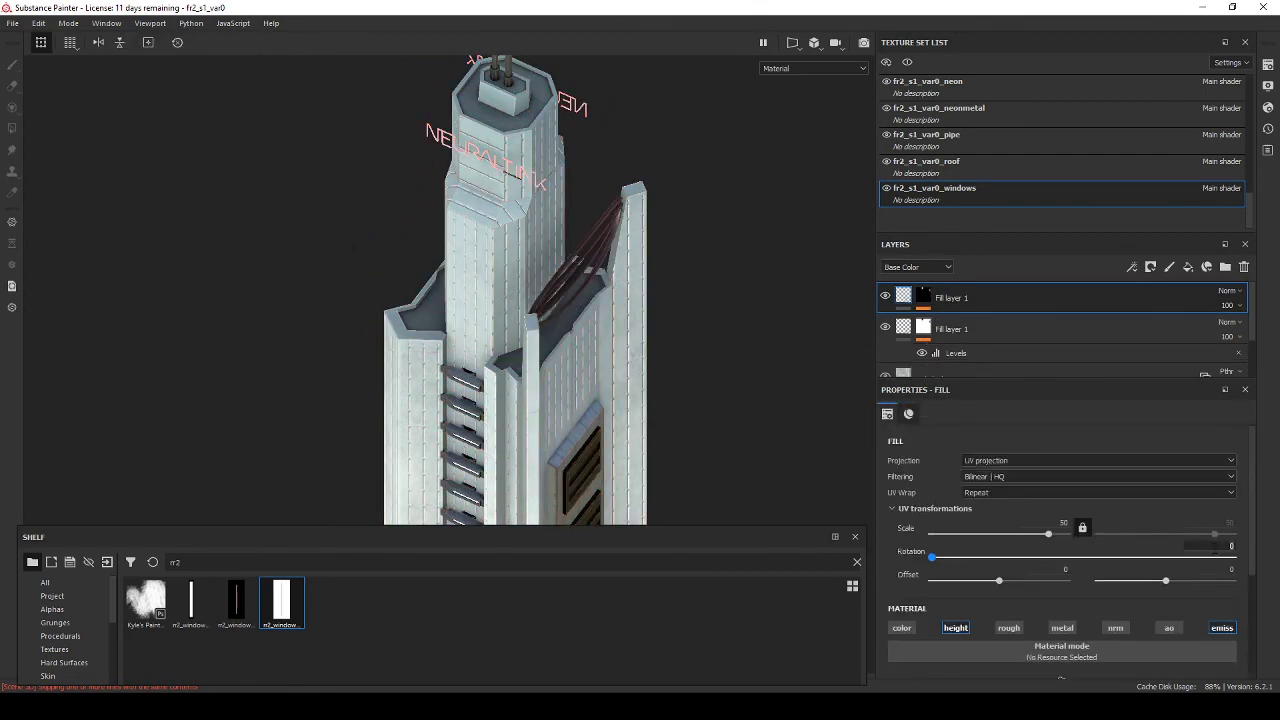
Step: Close in on the glowing window strips along the tower's side panels
left_click_drag(450, 250, 223, 200, "alt")
right_click_drag(300, 240, 514, 294, "alt")
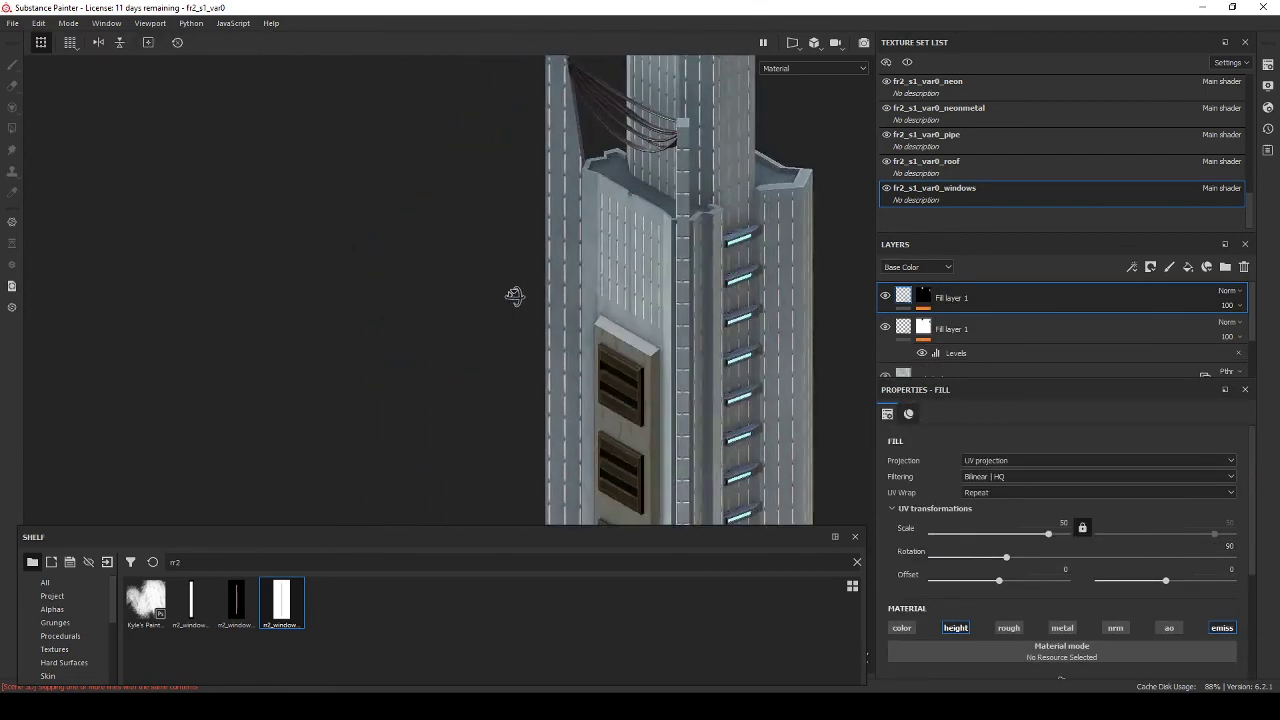
mouse_move(514, 294)
left_mouse_down("alt")
mouse_move(749, 320)
mouse_move(620, 292)
mouse_move(580, 320)
left_mouse_up("alt")
scroll(646, 302, "down", 5)
Step: Hide all panels for a full-screen view and rotate the environment lighting around the tower
key("Tab")
mouse_move(737, 373)
left_mouse_down("alt")
mouse_move(823, 334)
mouse_move(640, 371)
mouse_move(677, 413)
left_mouse_up("alt")
mouse_move(677, 413)
right_mouse_down("shift")
mouse_move(691, 369)
mouse_move(623, 431)
mouse_move(180, 514)
mouse_move(309, 489)
mouse_move(426, 503)
mouse_move(187, 603)
right_mouse_up("shift")
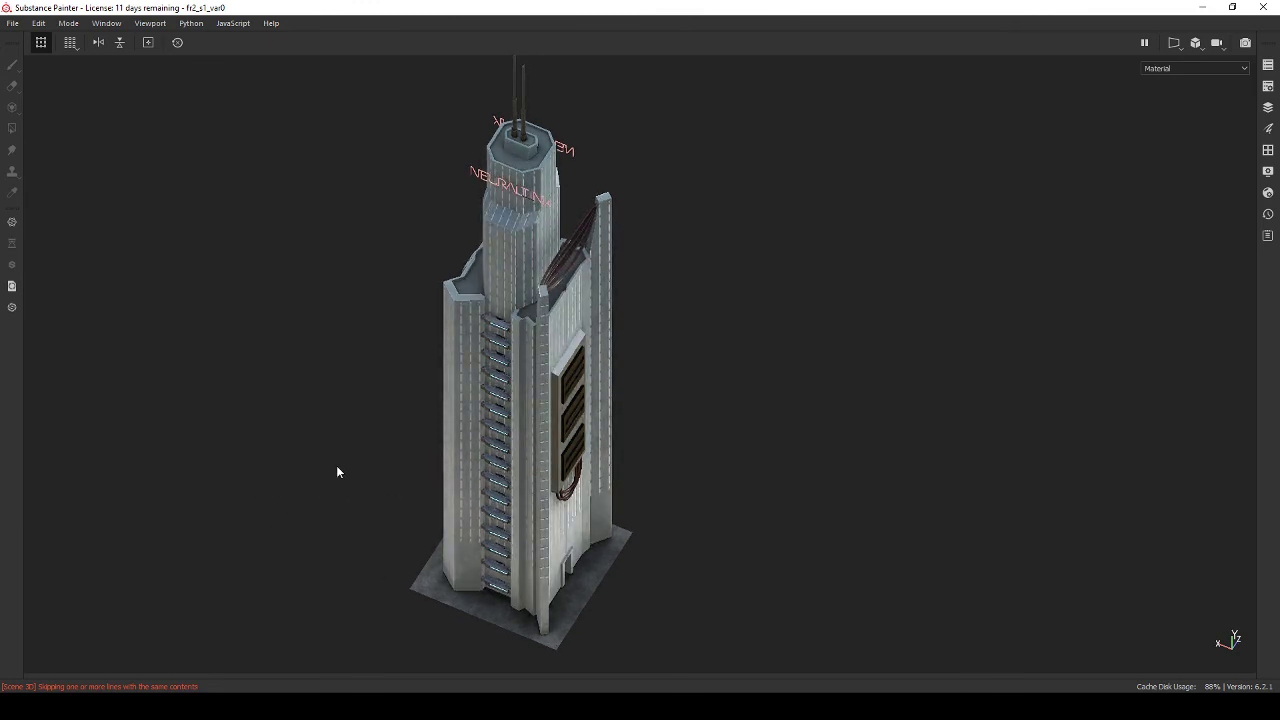